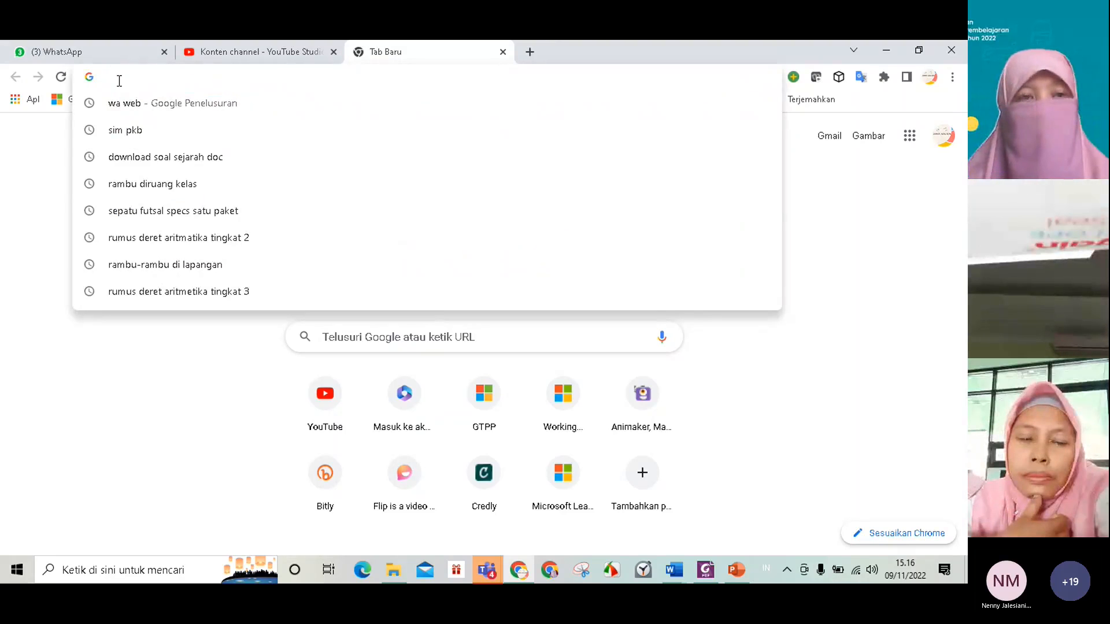
Open office.com in the new browser tab
text(office.com)
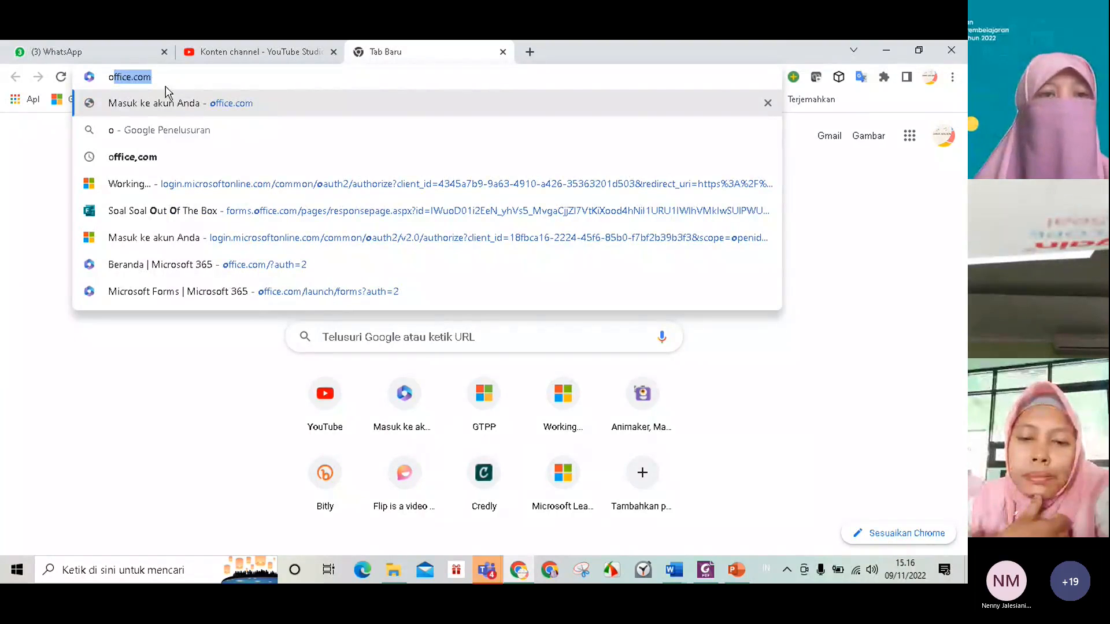
click(168, 72)
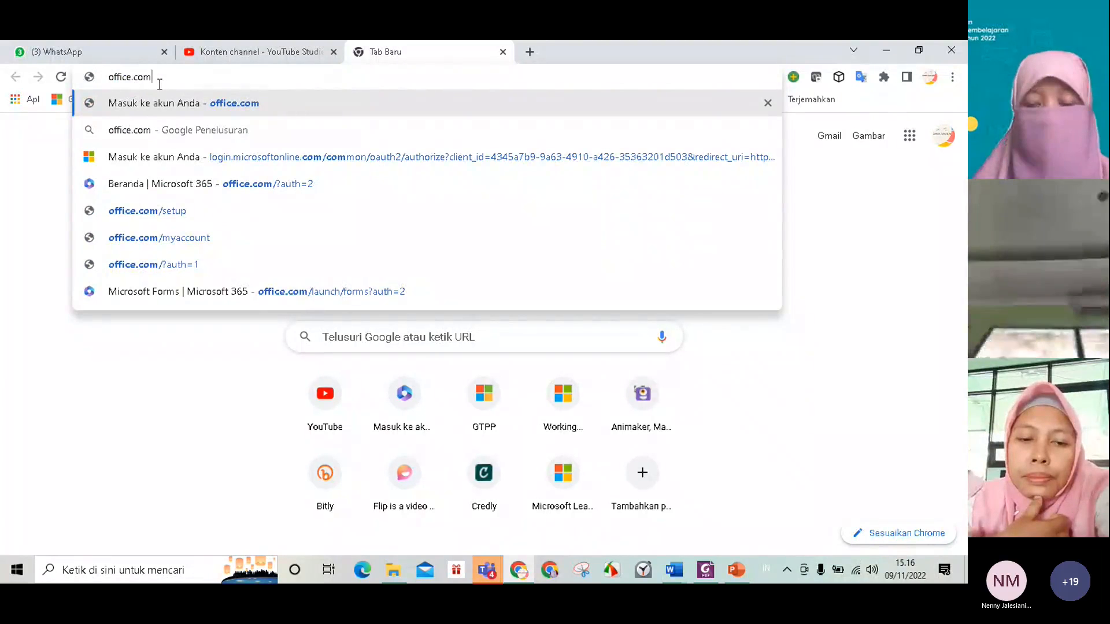
key(Return)
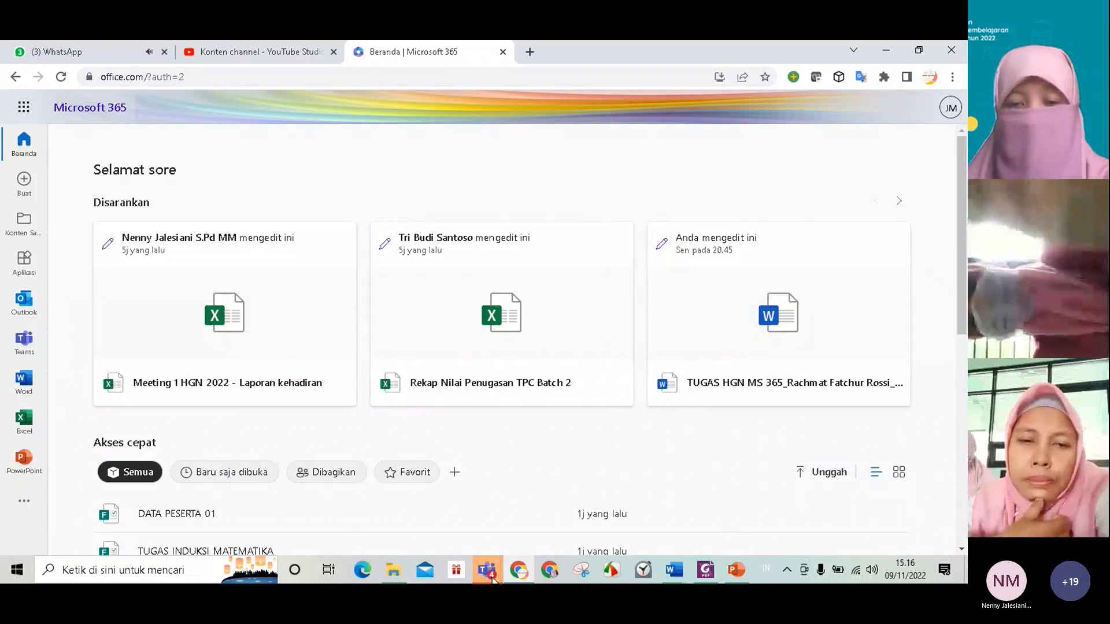
Switch to the MEETING 2 HGN 2022 window in Teams and save the meeting options with attendee microphones disallowed
mouse_move(491, 570)
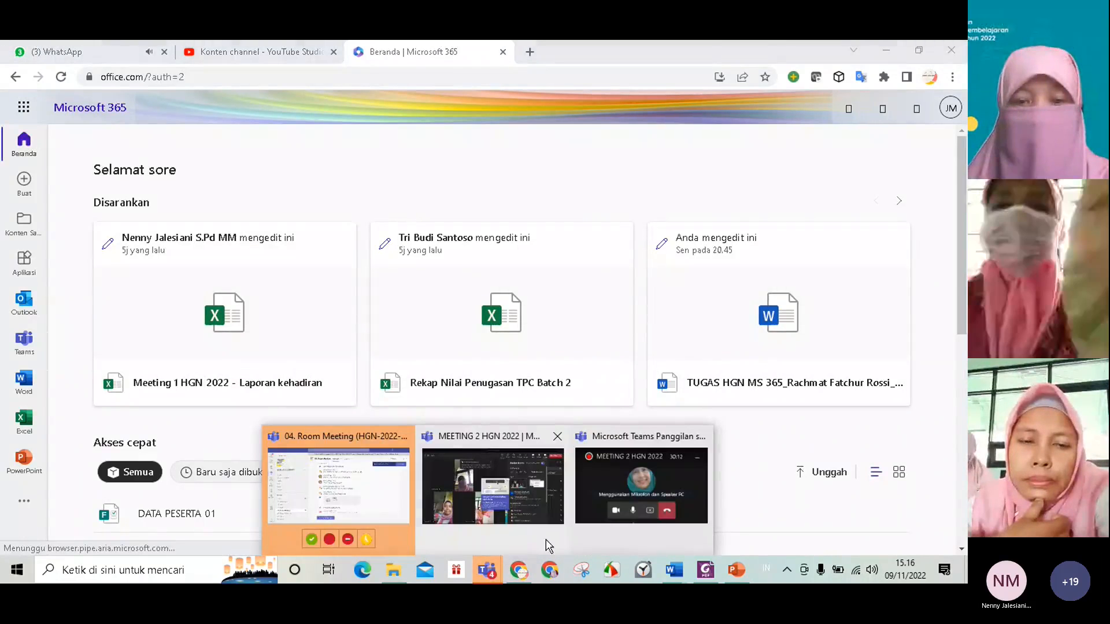
click(528, 505)
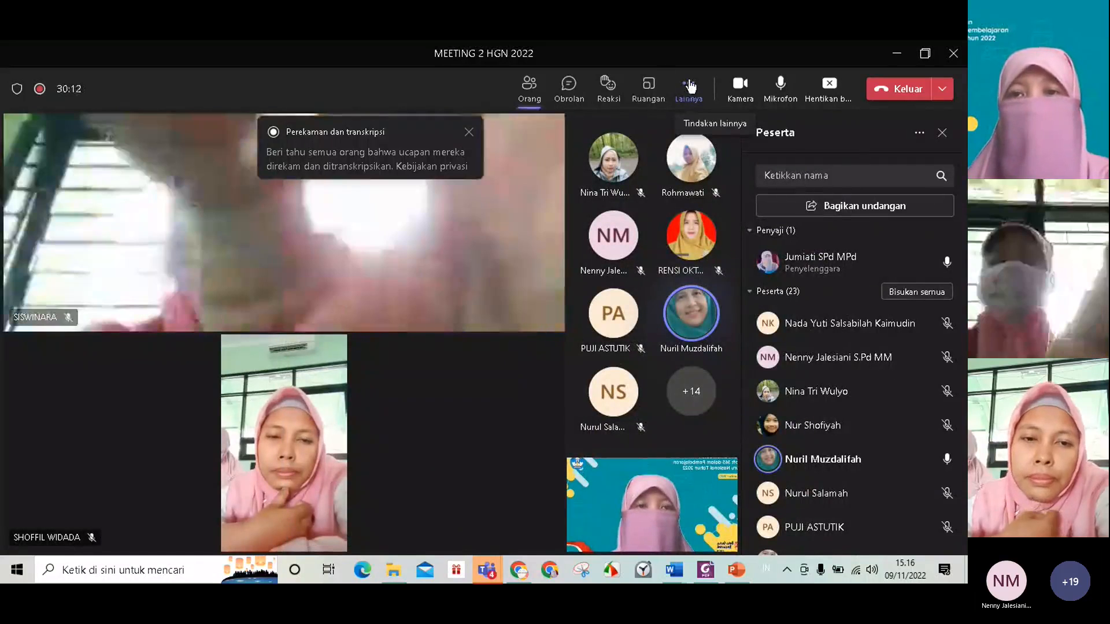
click(689, 86)
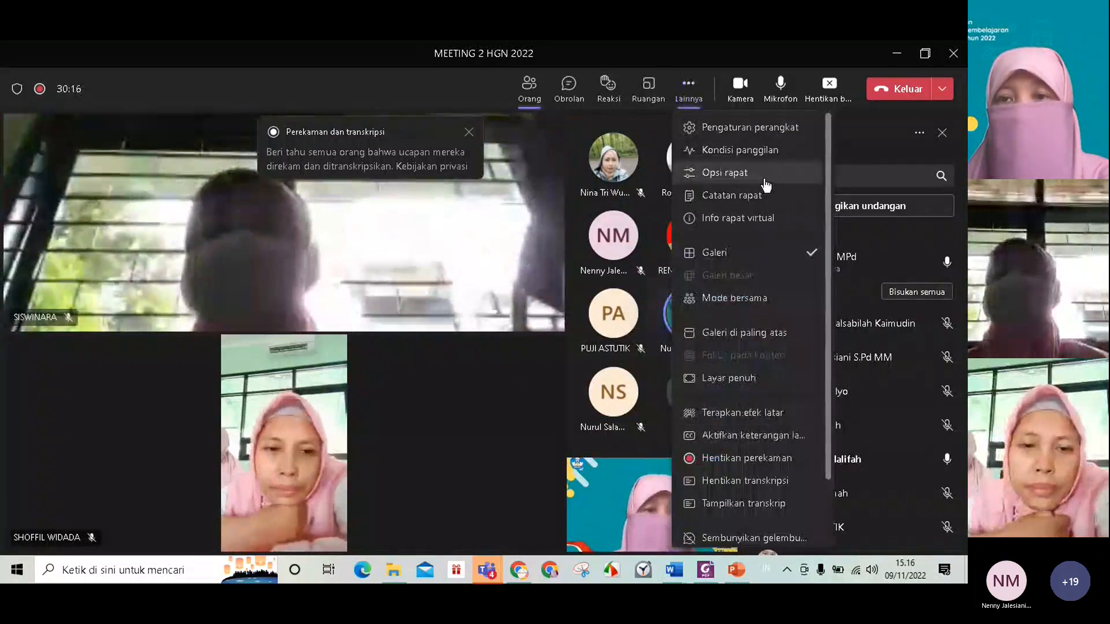
click(767, 174)
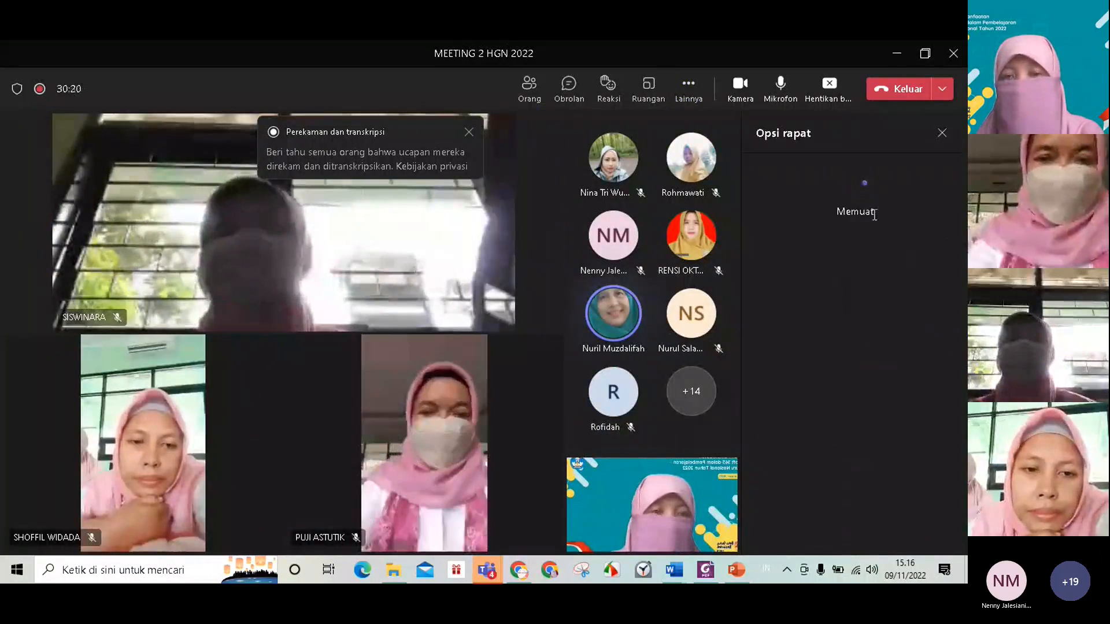
click(916, 428)
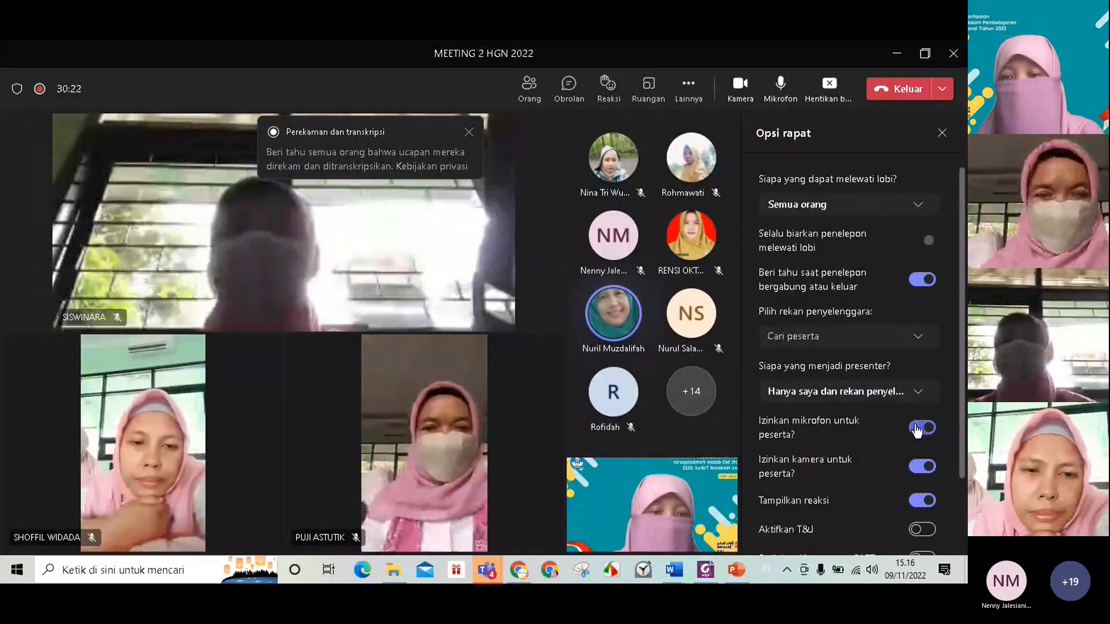
scroll(875, 425, down, 3)
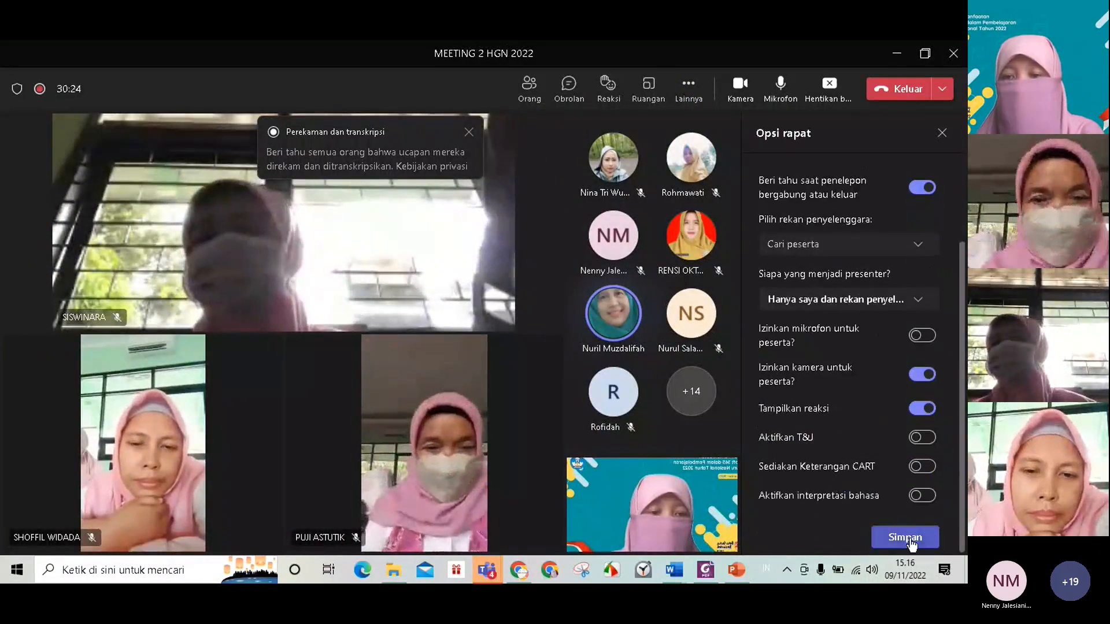
click(910, 540)
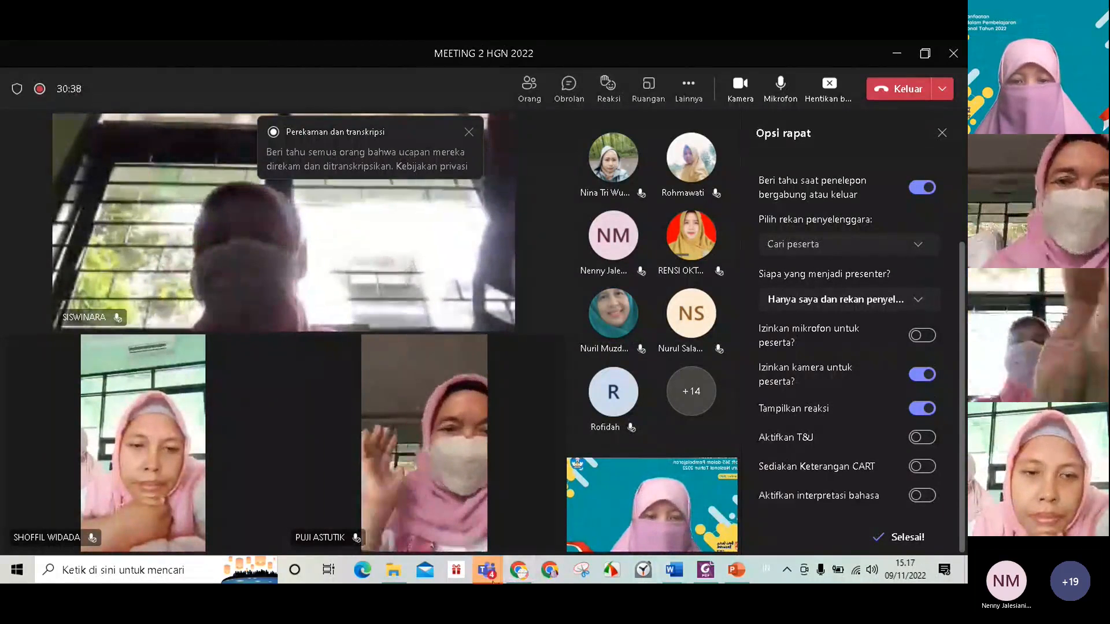
Return to the Microsoft 365 home page in Chrome and check which account is signed in
click(519, 571)
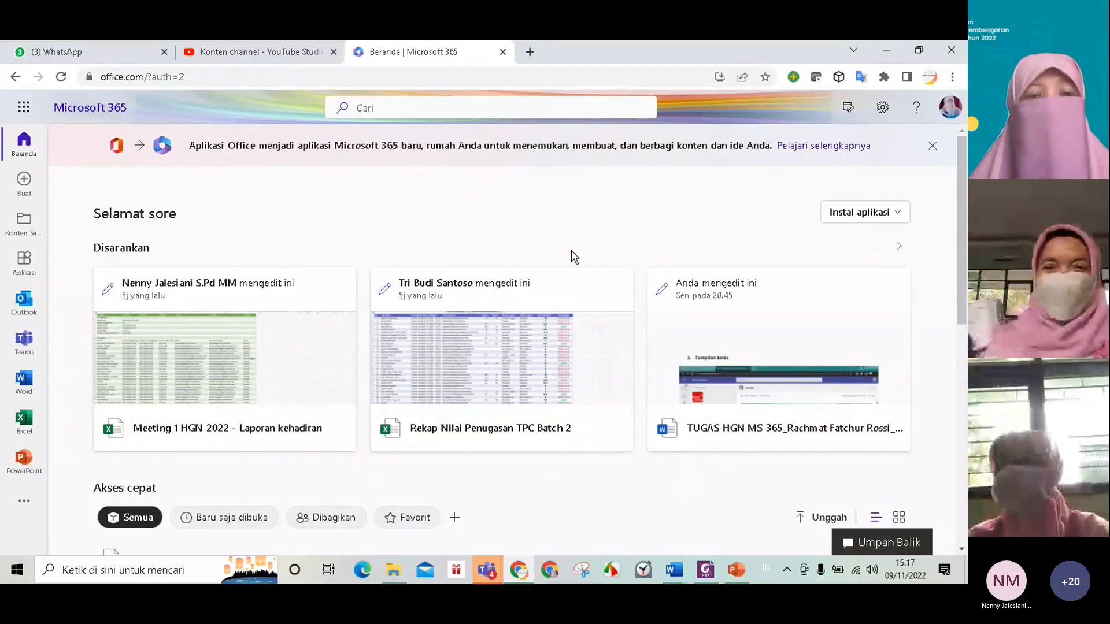
click(949, 112)
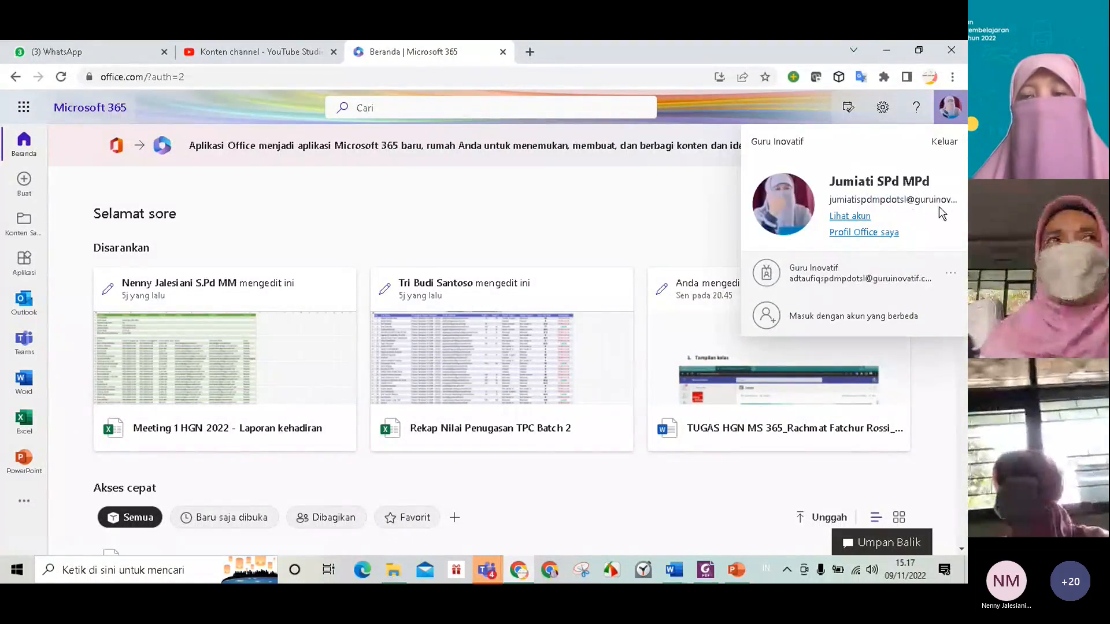
click(443, 193)
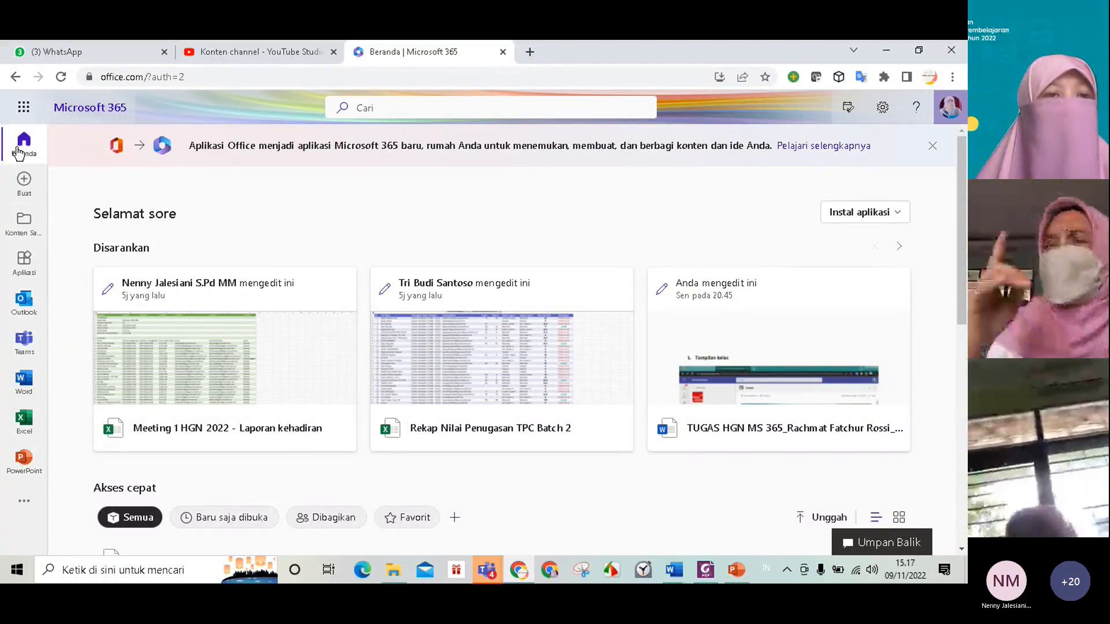
Open Forms from the Microsoft 365 home page and look through the recent forms and quizzes
click(23, 107)
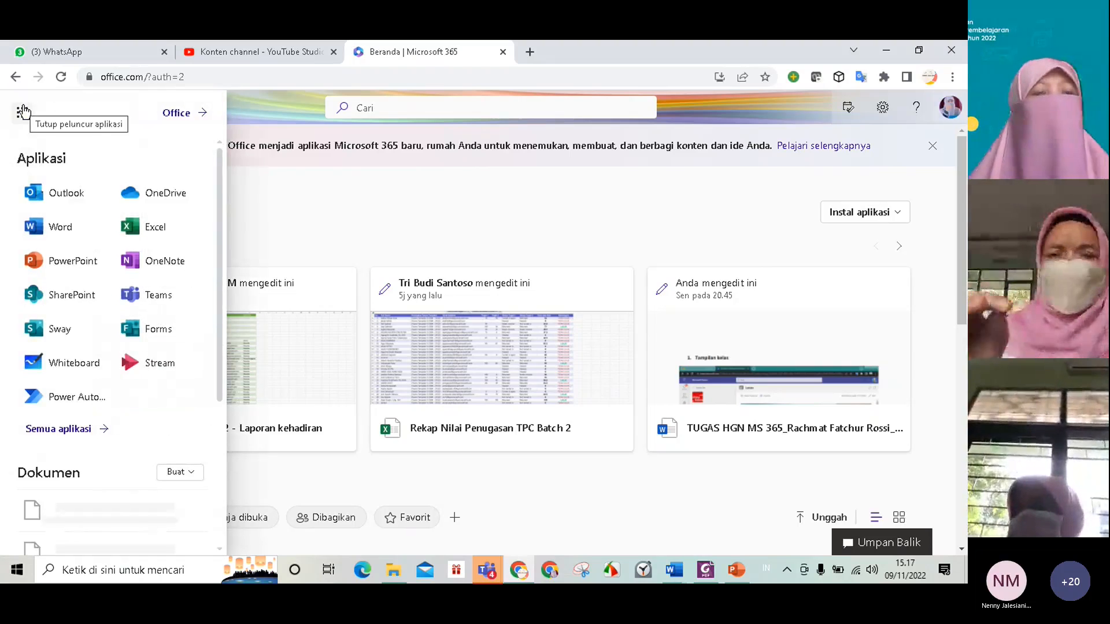
click(160, 337)
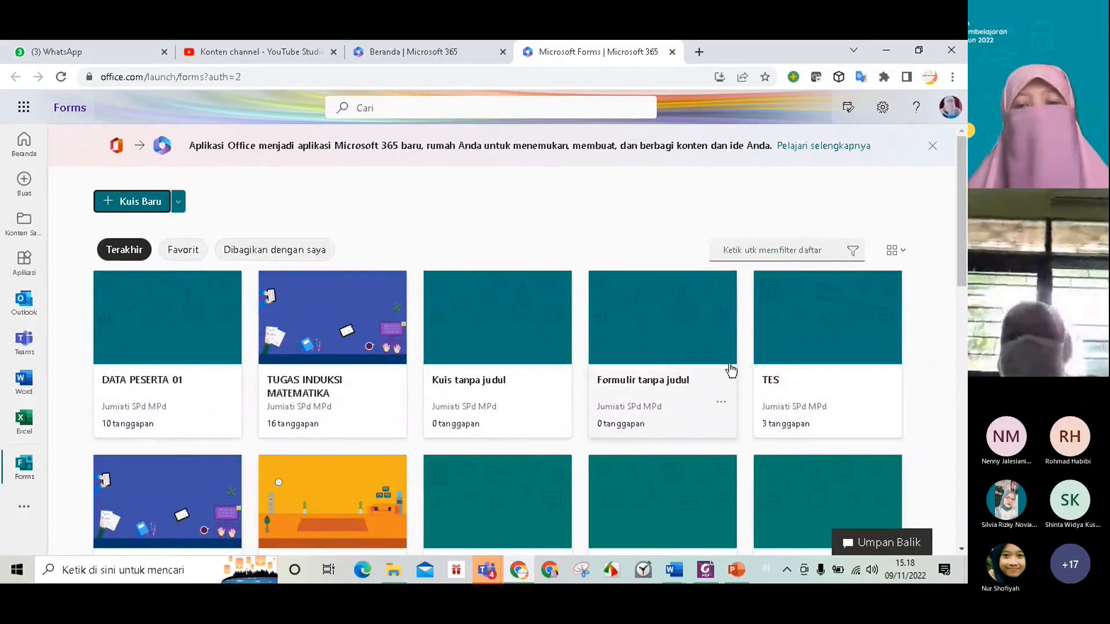
scroll(745, 379, down, 3)
scroll(421, 338, up, 3)
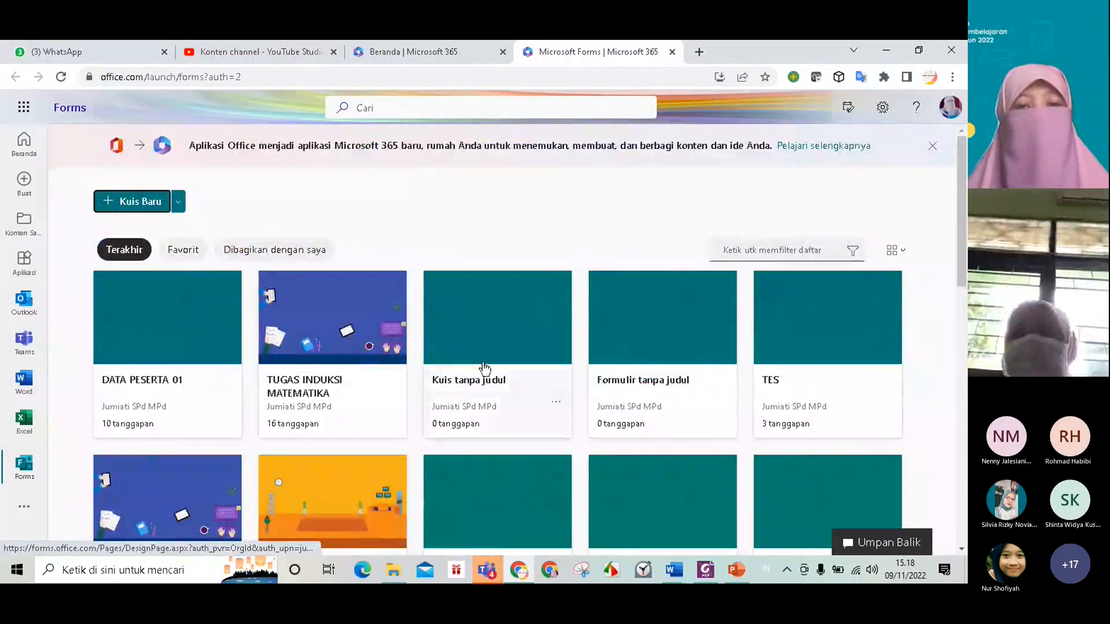
scroll(520, 392, down, 3)
scroll(550, 480, up, 3)
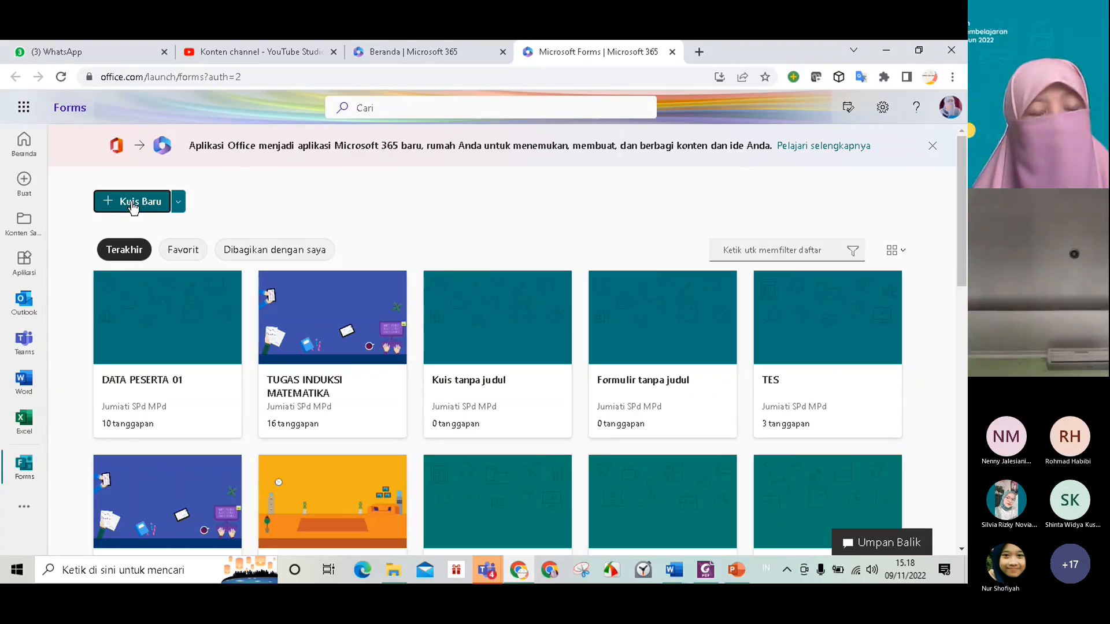
Create a new blank form rather than a quiz
click(179, 202)
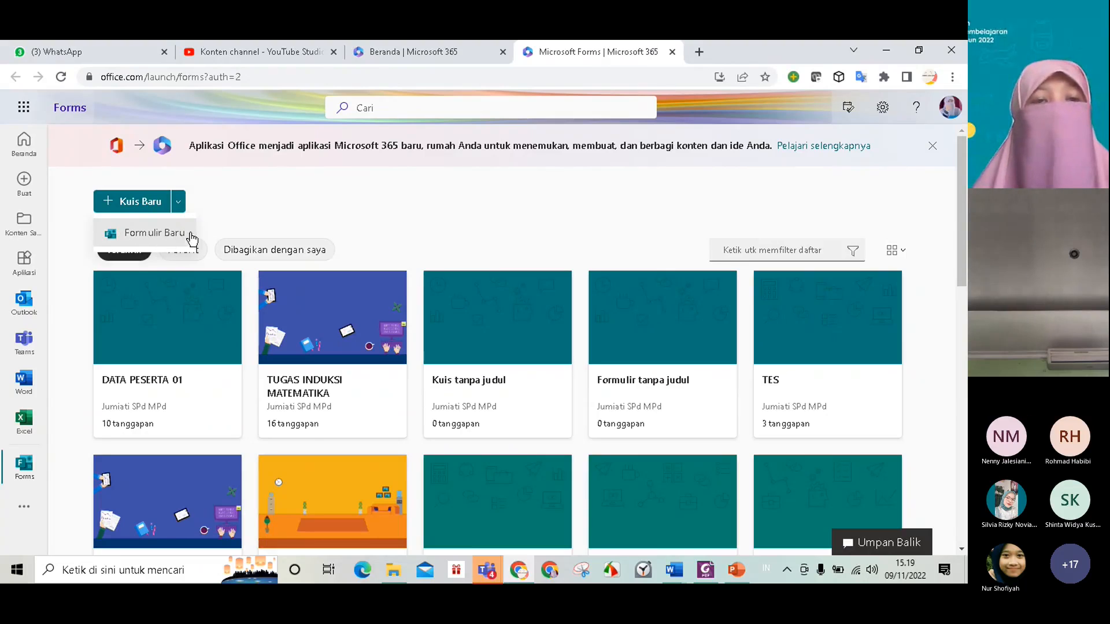
click(254, 210)
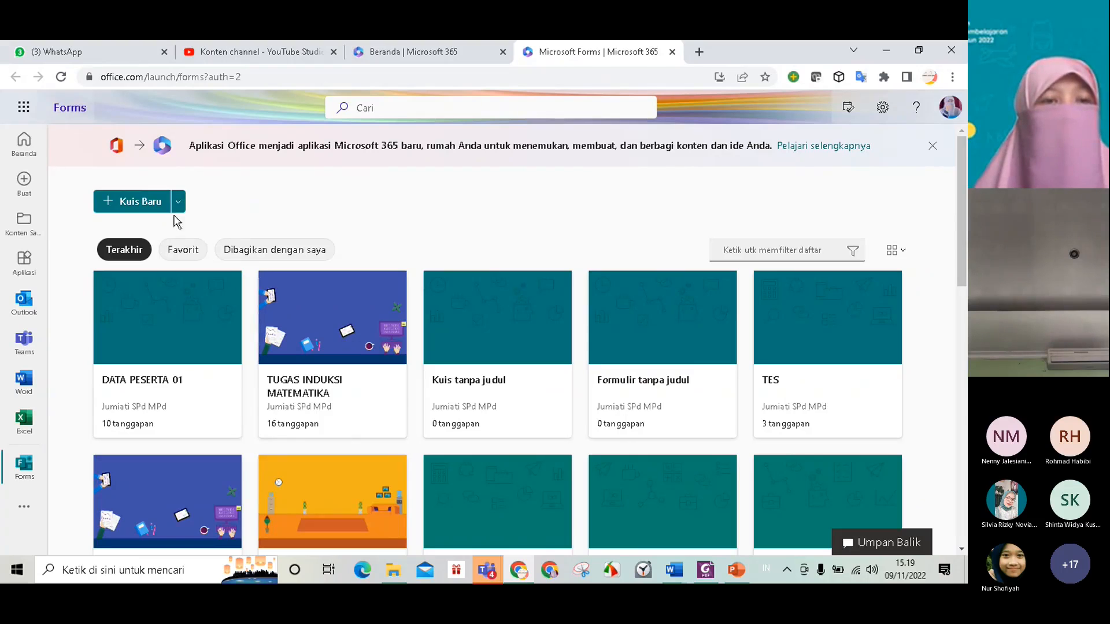
click(178, 203)
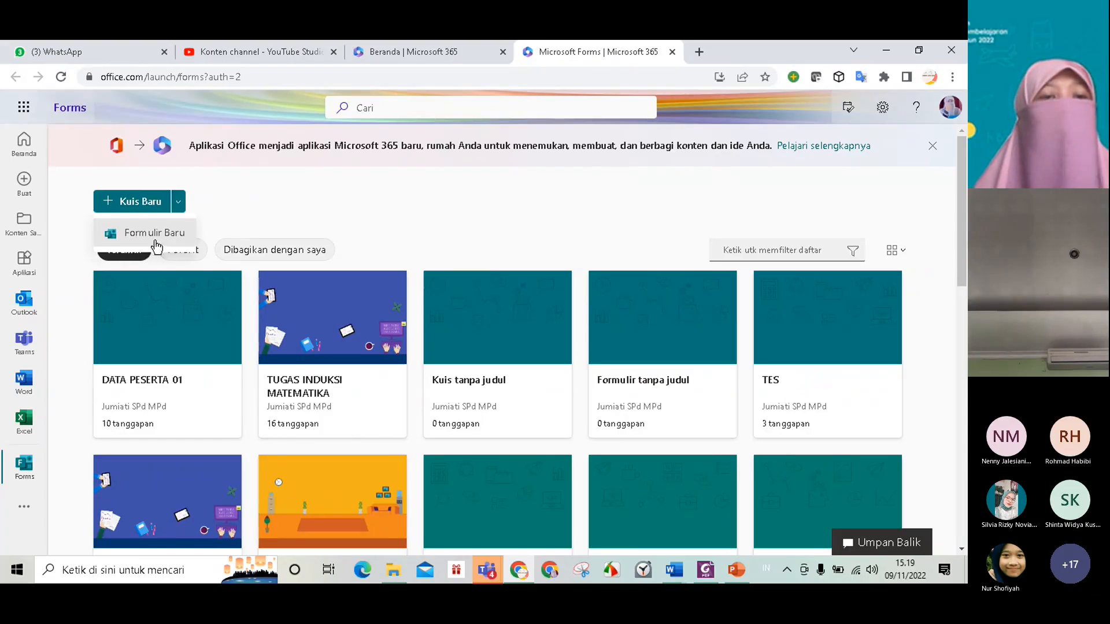
click(155, 234)
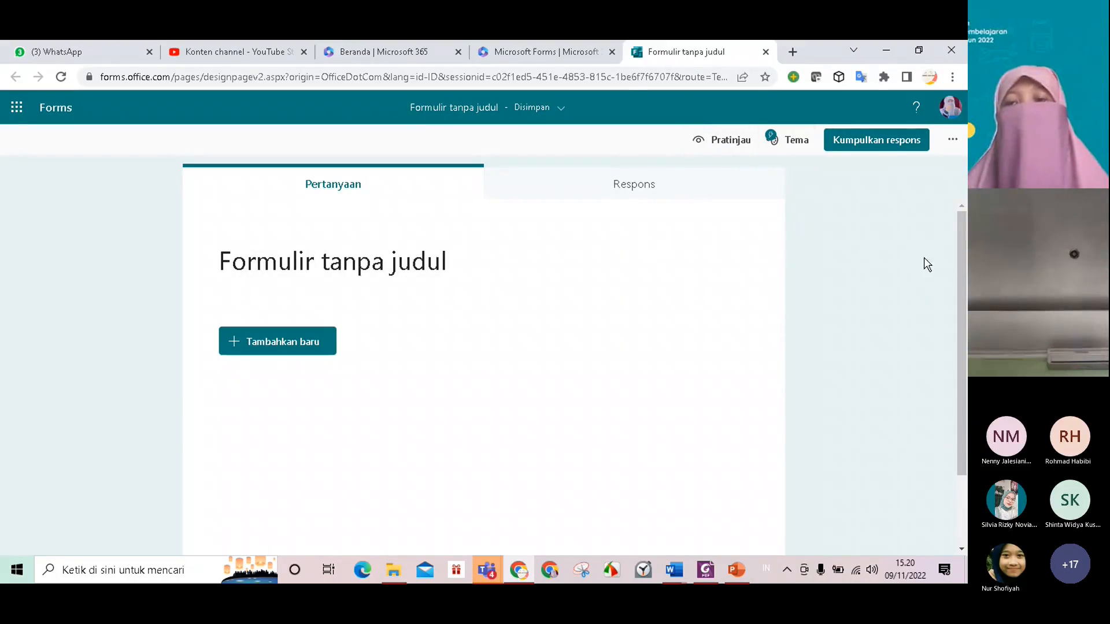
Look over the new form's response-collection options and its additional commands, leaving them unchanged
click(872, 148)
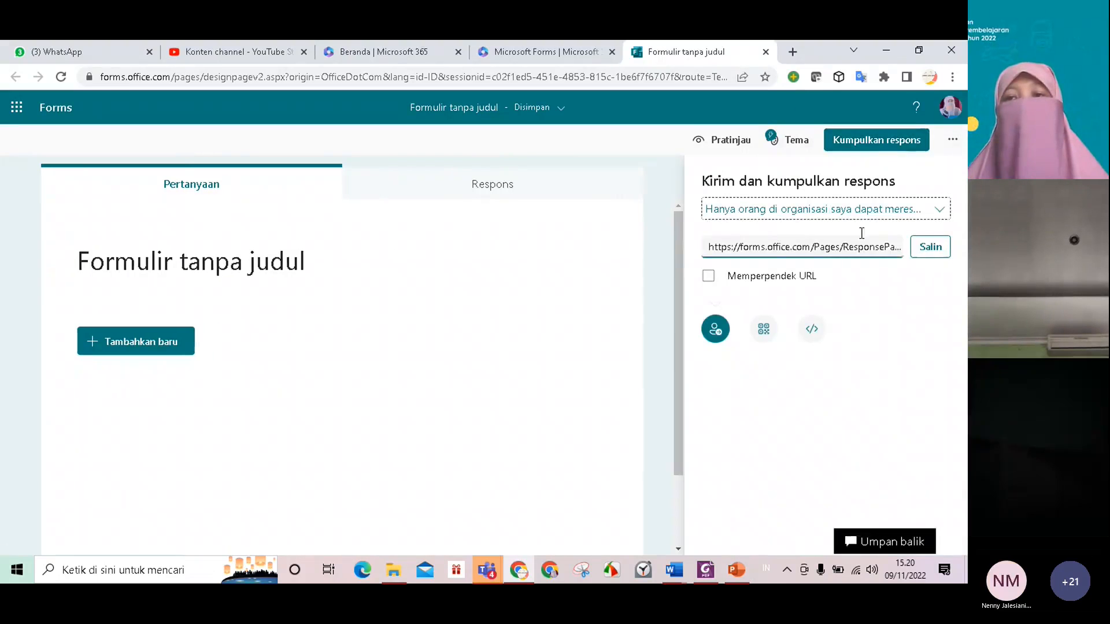
click(865, 144)
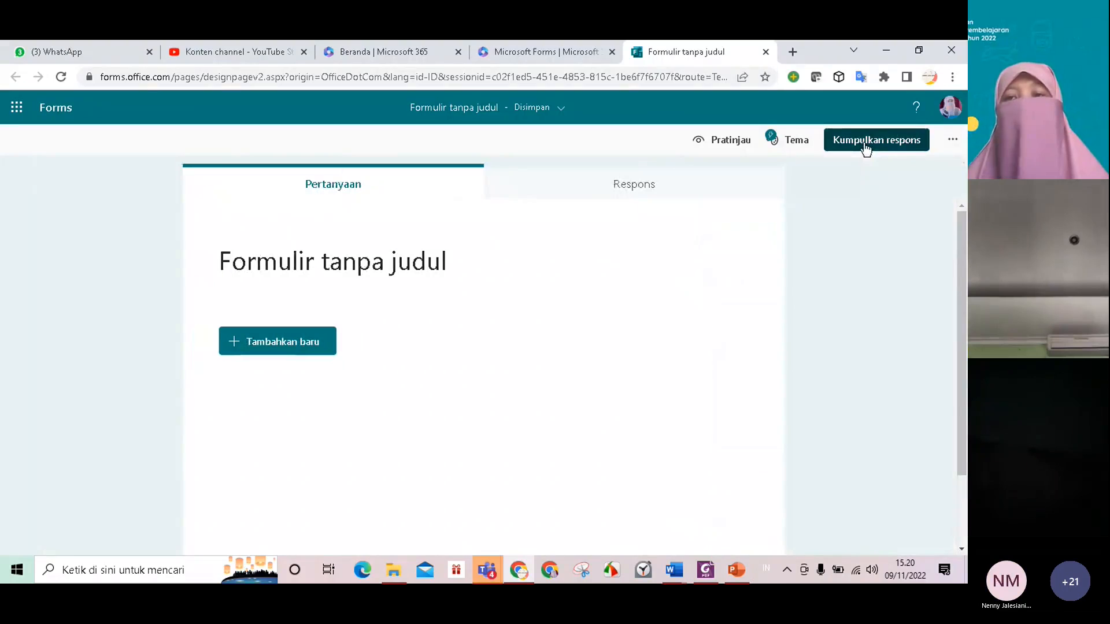
click(950, 144)
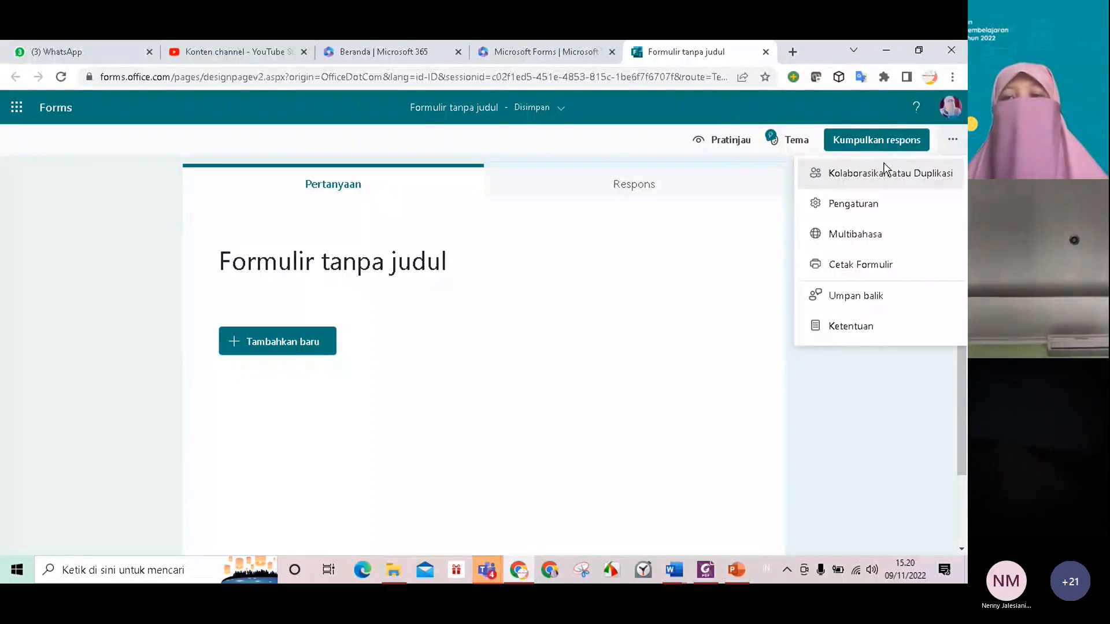
click(899, 374)
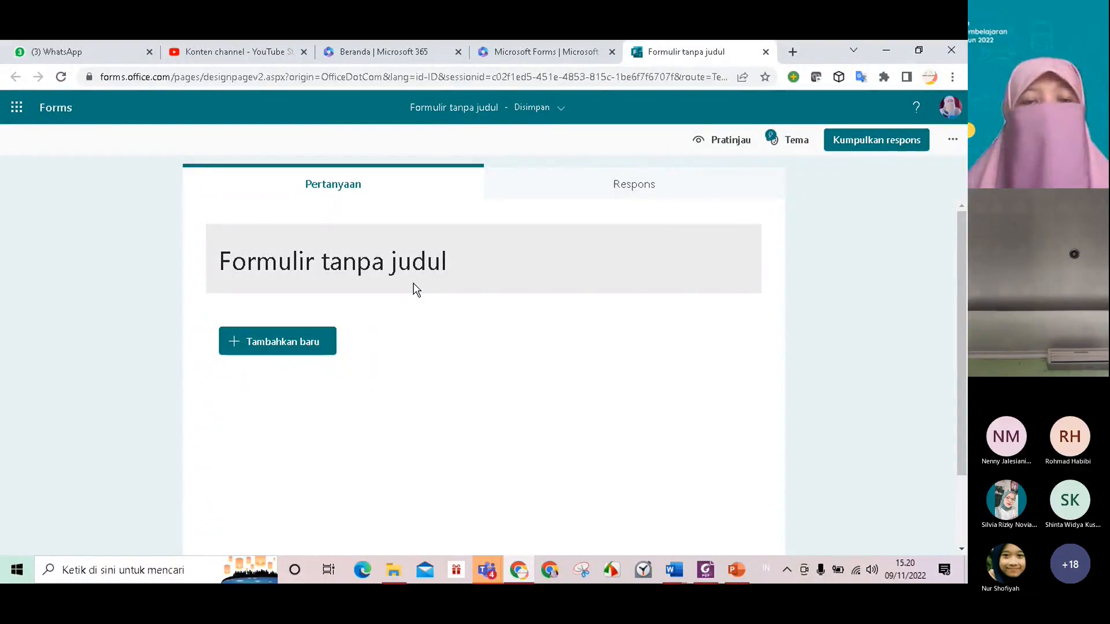
Title the form "Kuesioner Pelatihan Microsoft 365 dalam Pembelajaran"
click(223, 264)
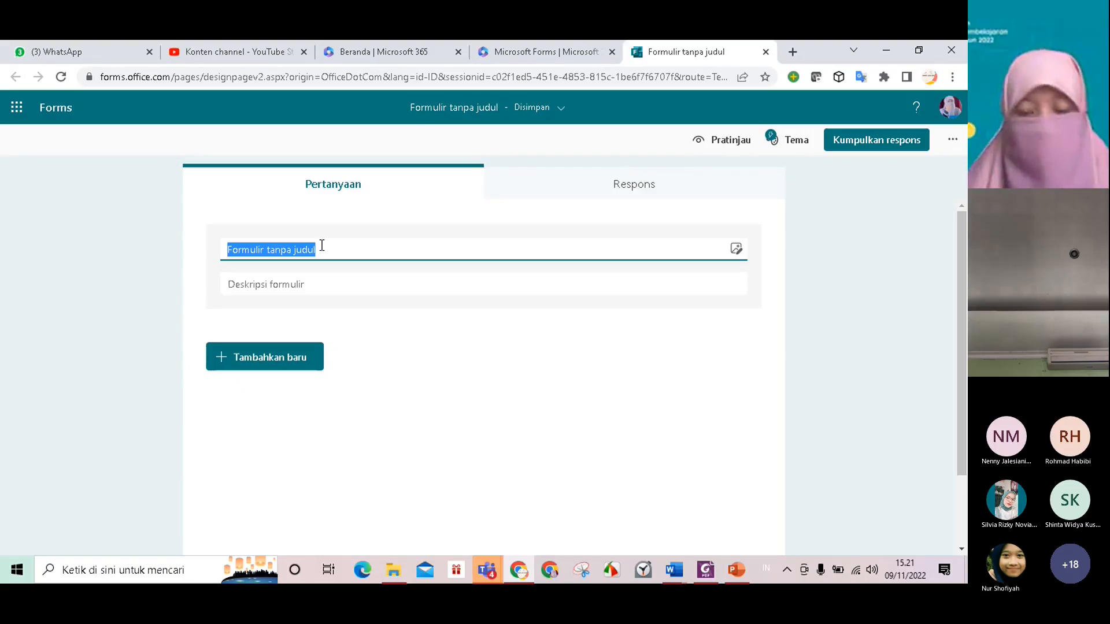
text(Kus)
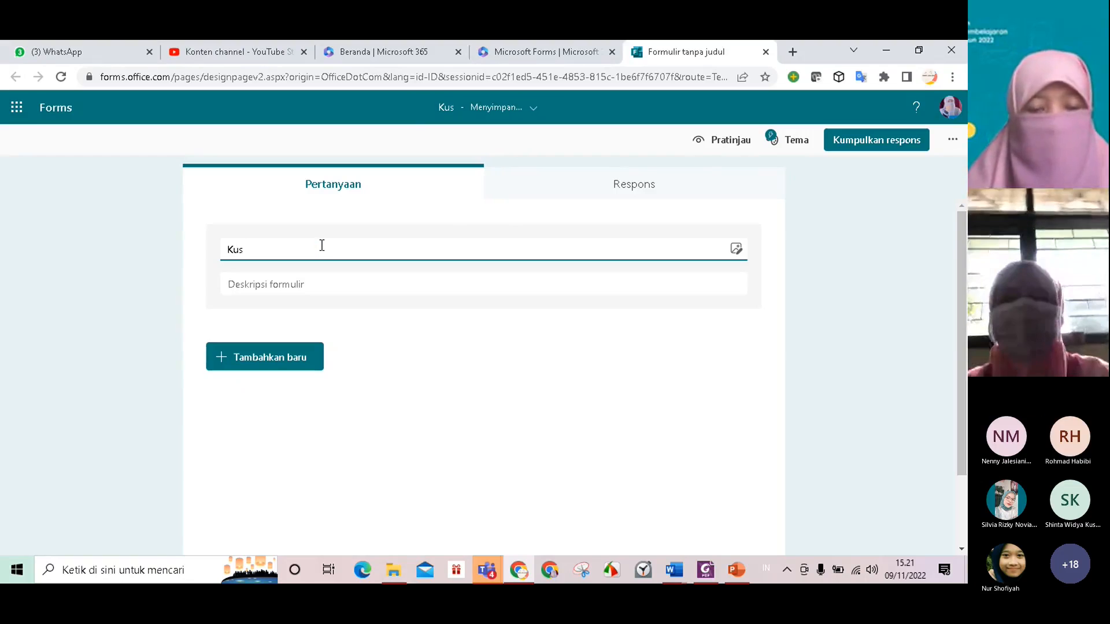
key(BackSpace)
text(e)
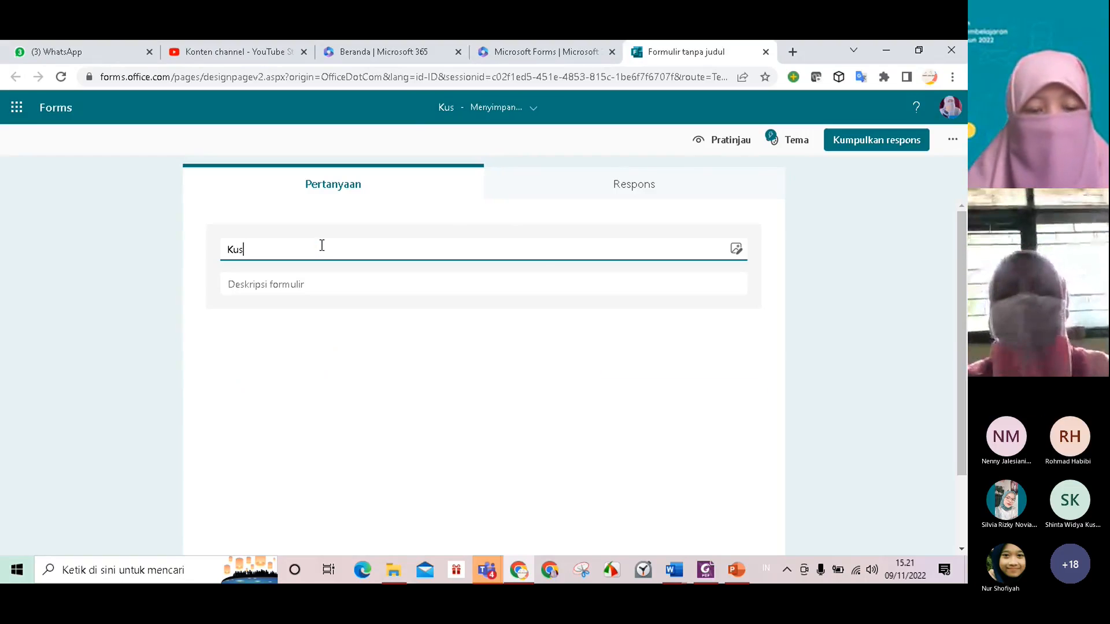
text(sioner P)
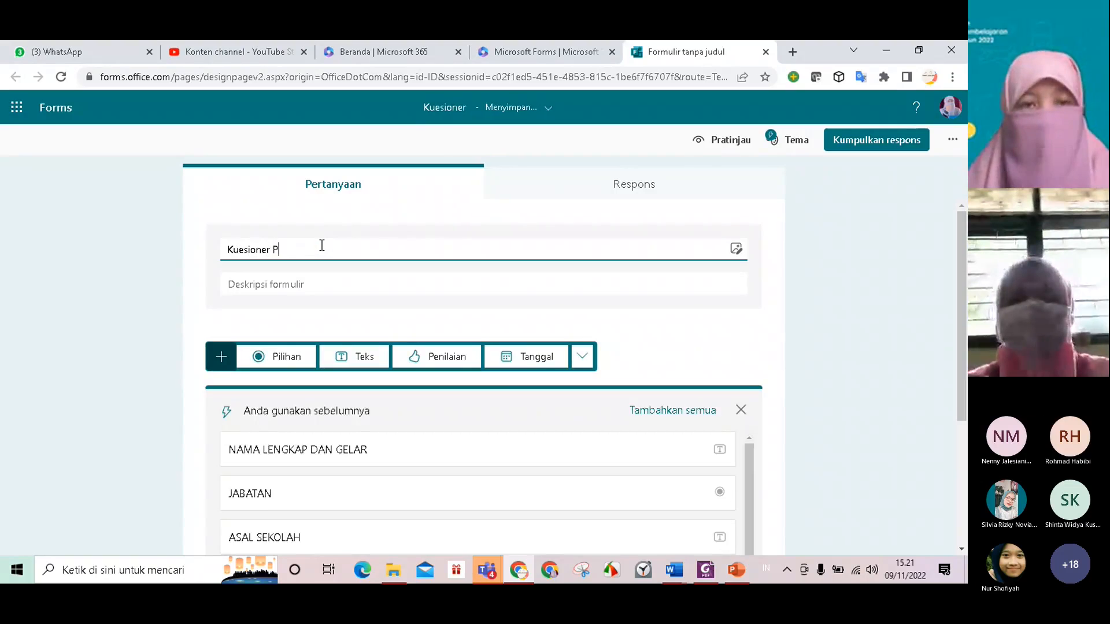
text(elatihan)
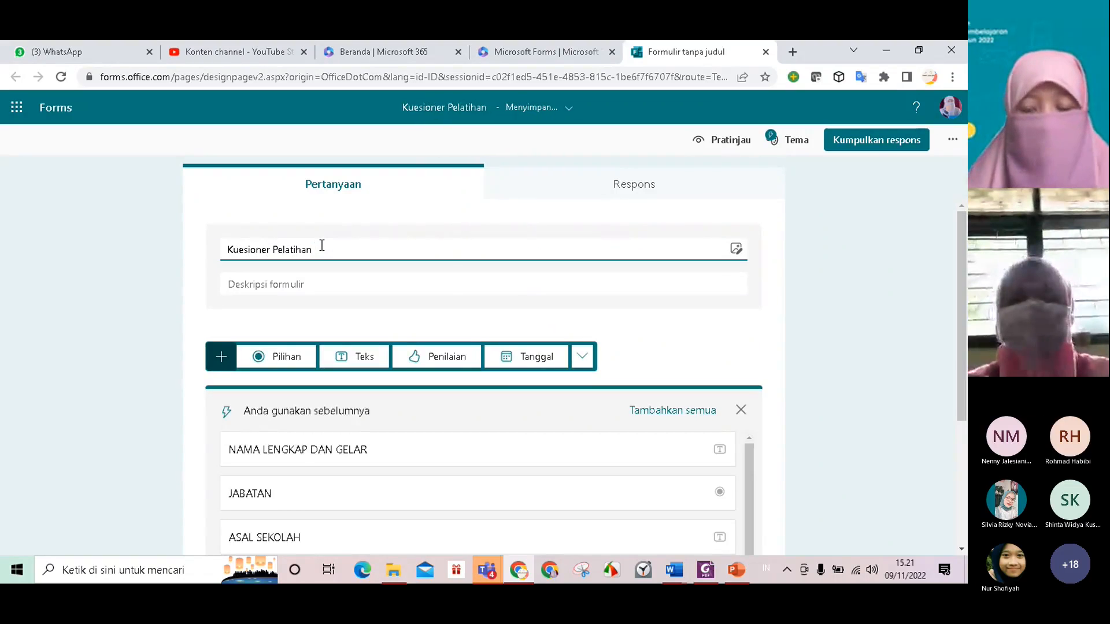
text( M)
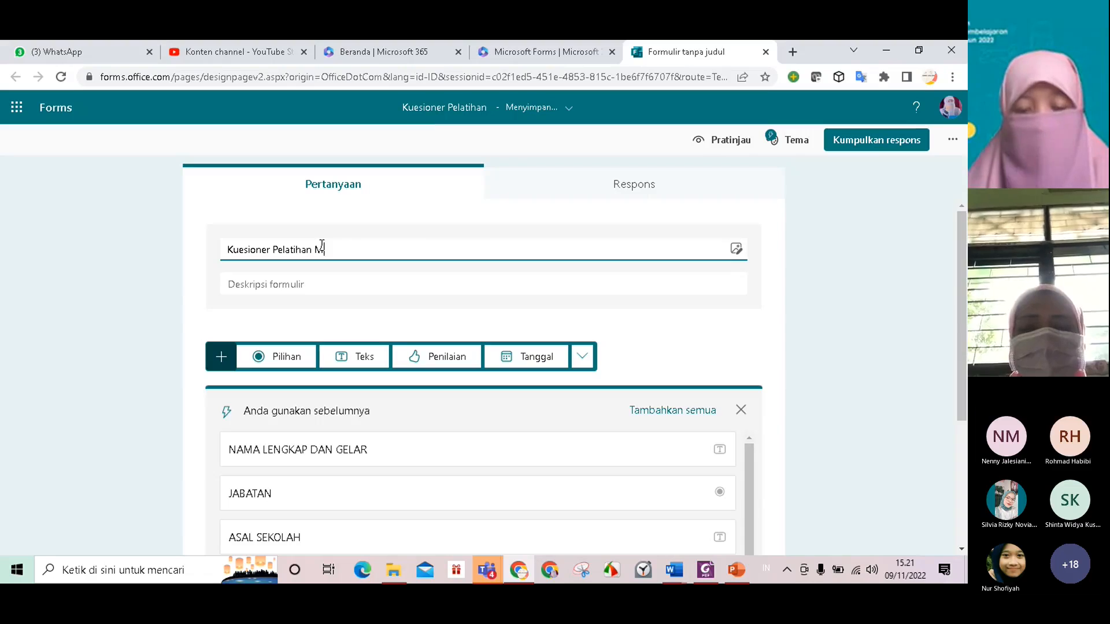
text(icrosof)
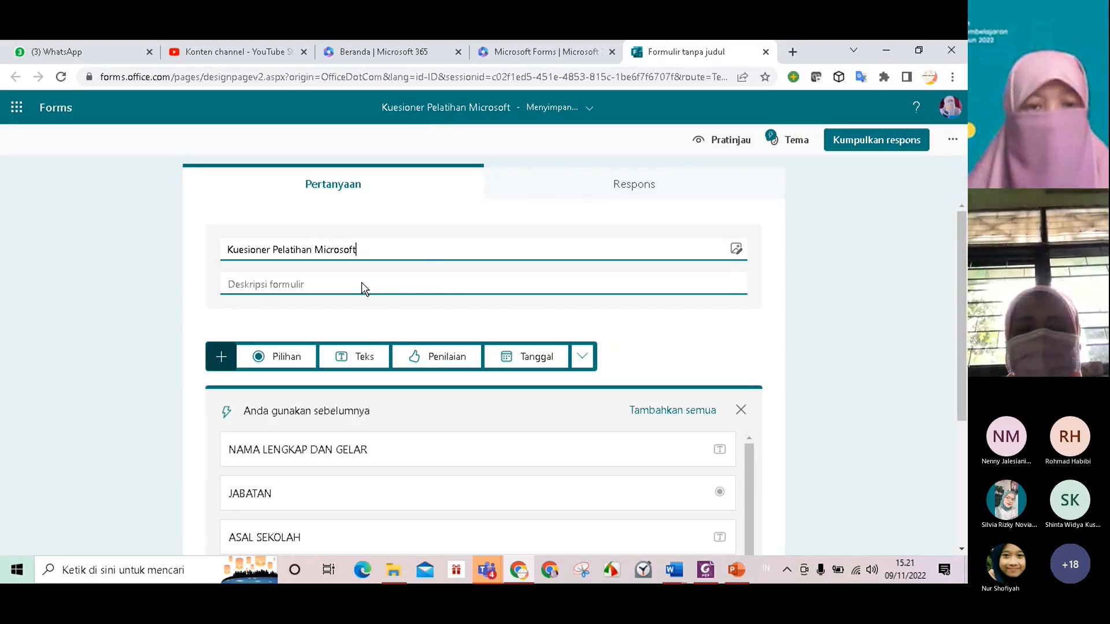
text(t 365 )
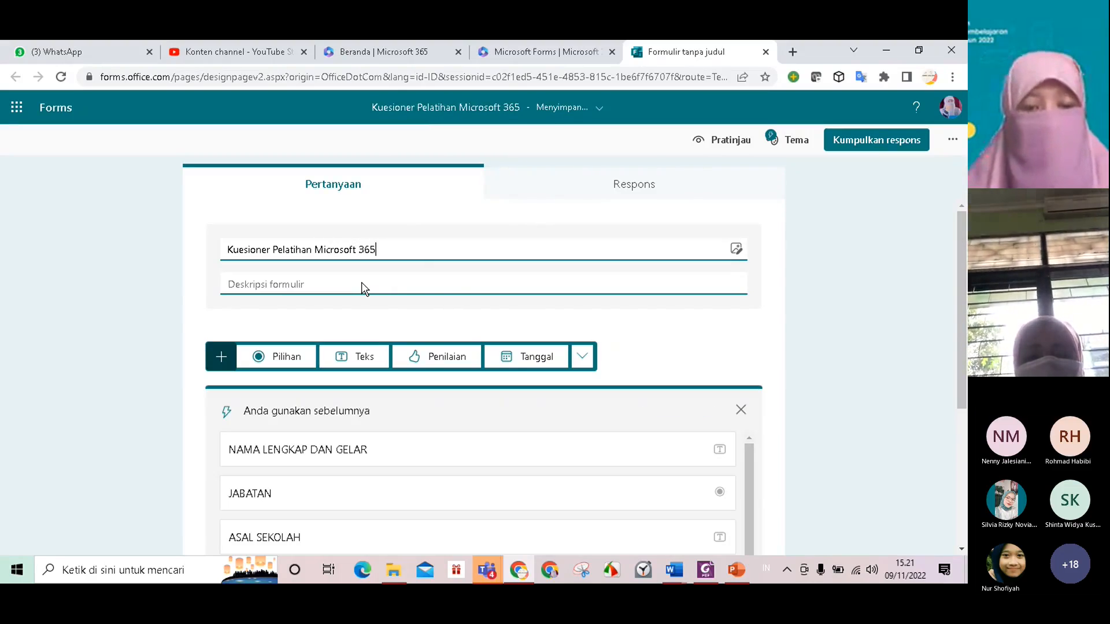
text(dala)
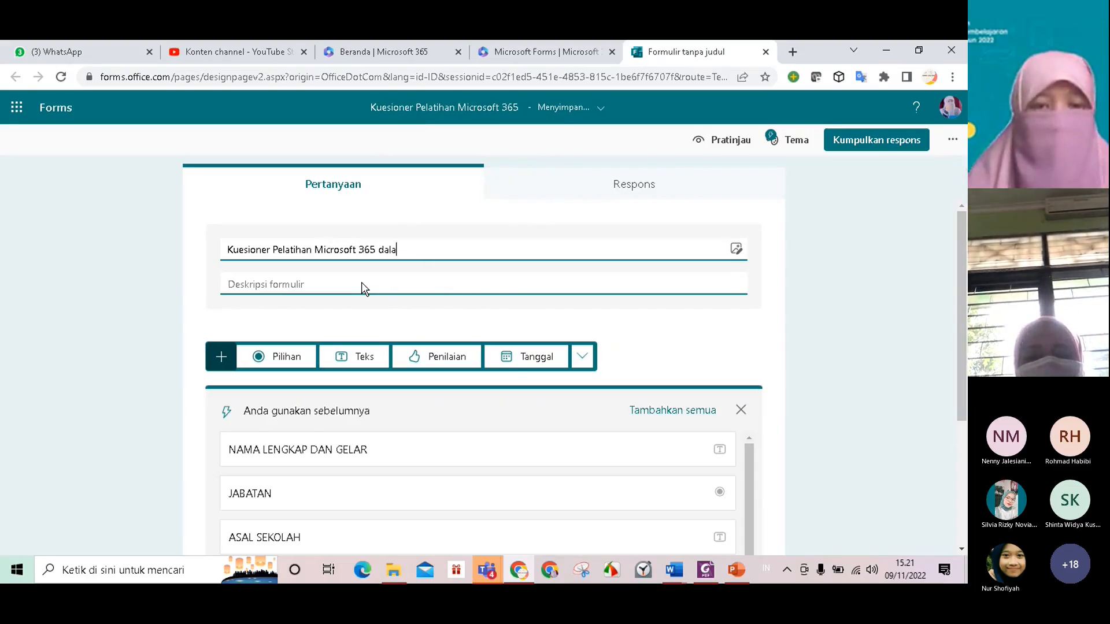
text(m P)
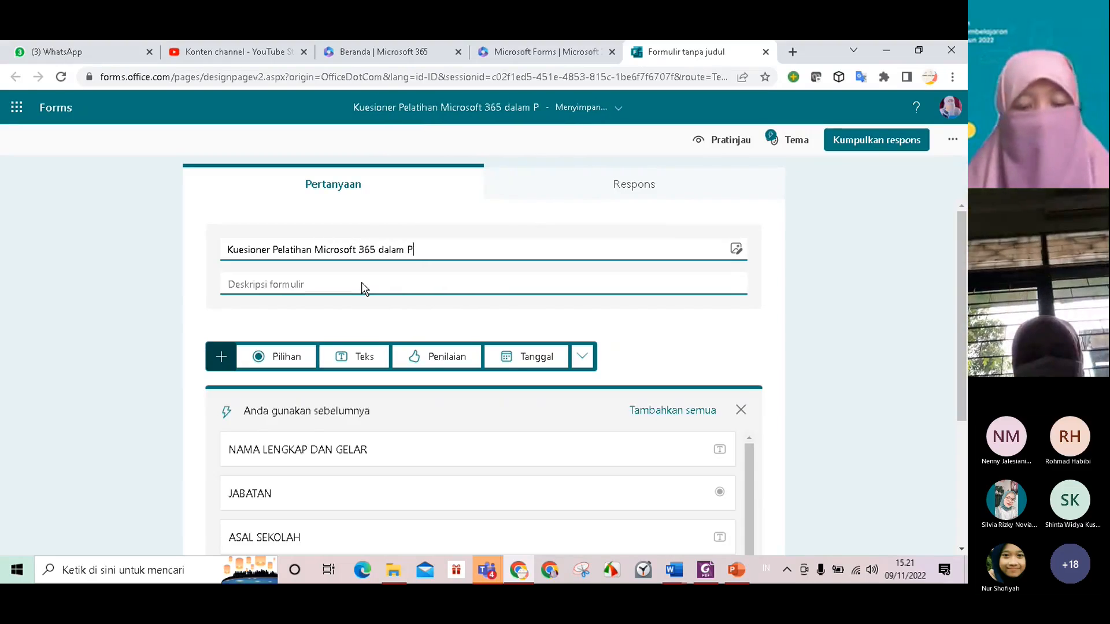
text(embelaja)
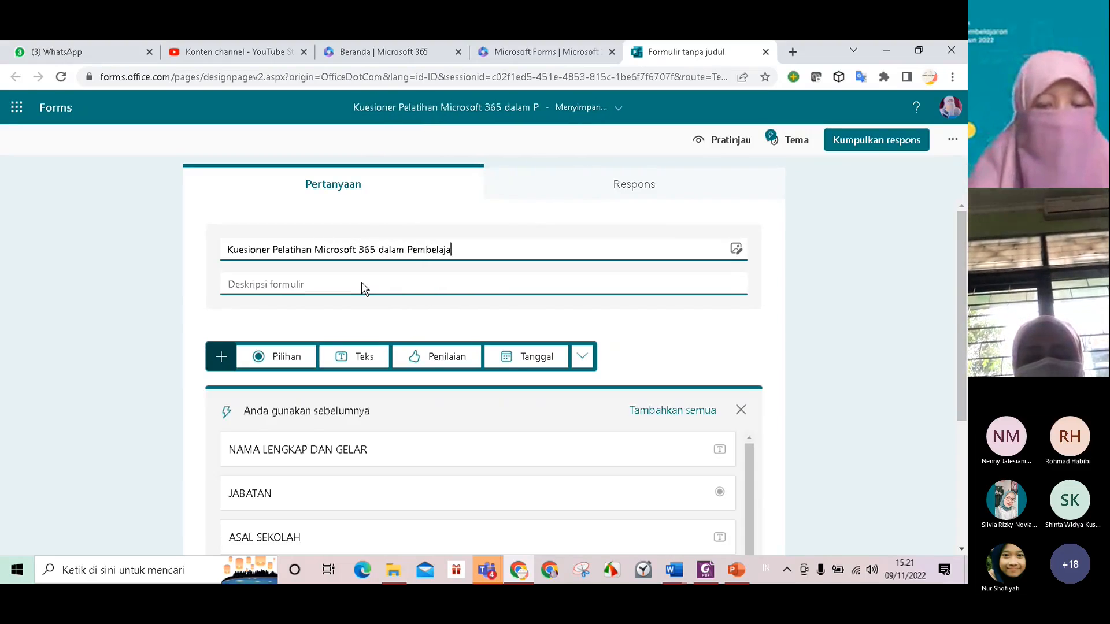
text(ran)
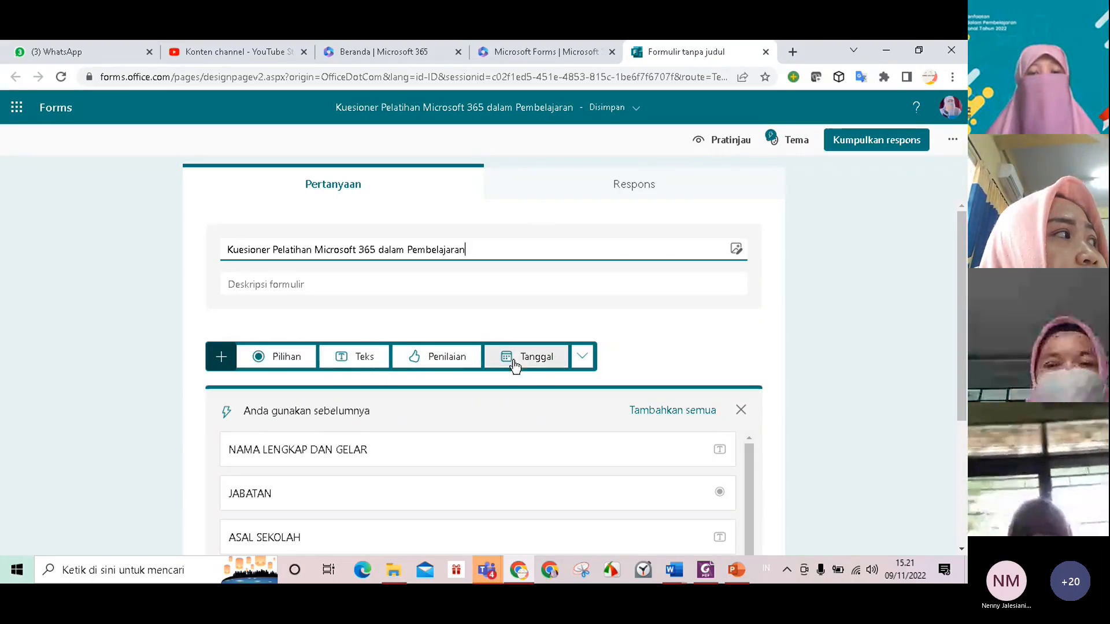
Look over the additional question types available for the form, such as Likert and file upload, without adding any
click(580, 359)
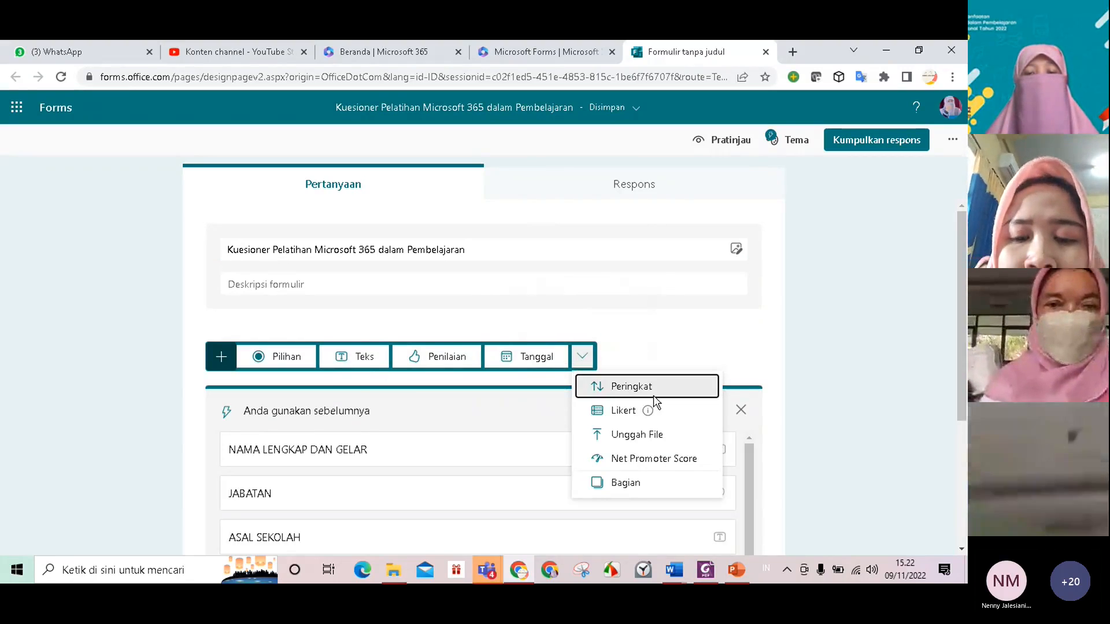
mouse_move(630, 412)
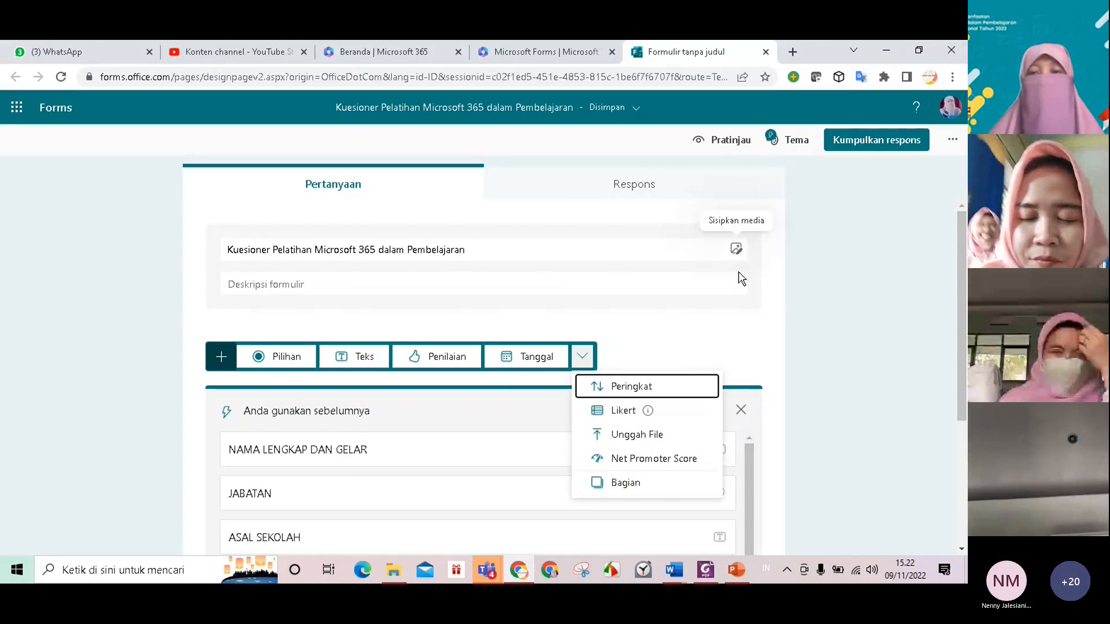
Start inserting media beside the form title and search Bing images for "logo office 365"
click(736, 250)
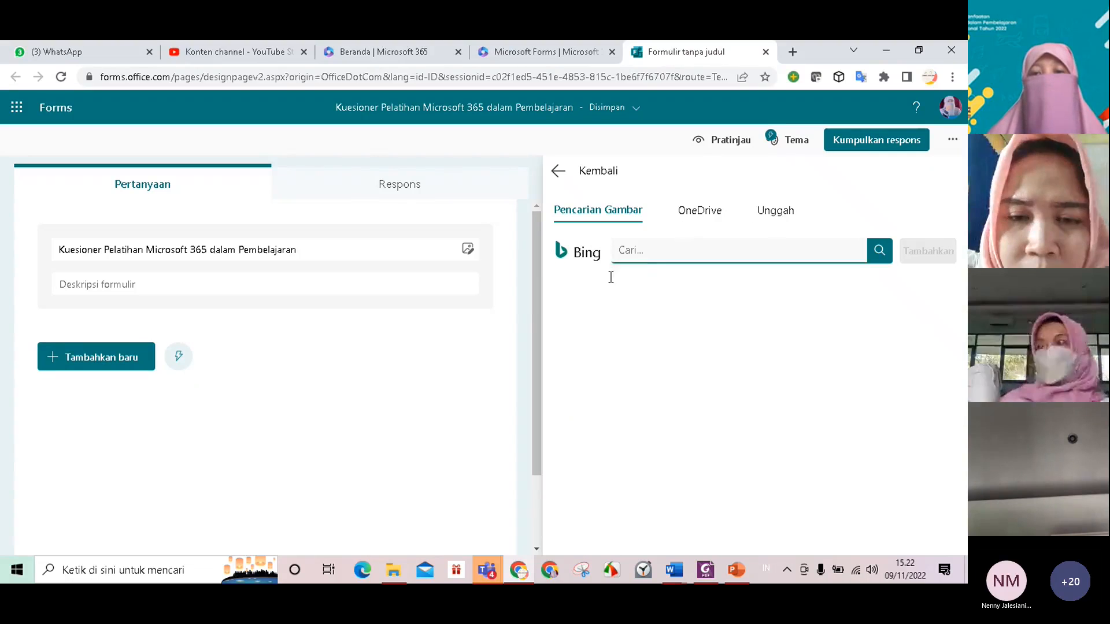
click(621, 250)
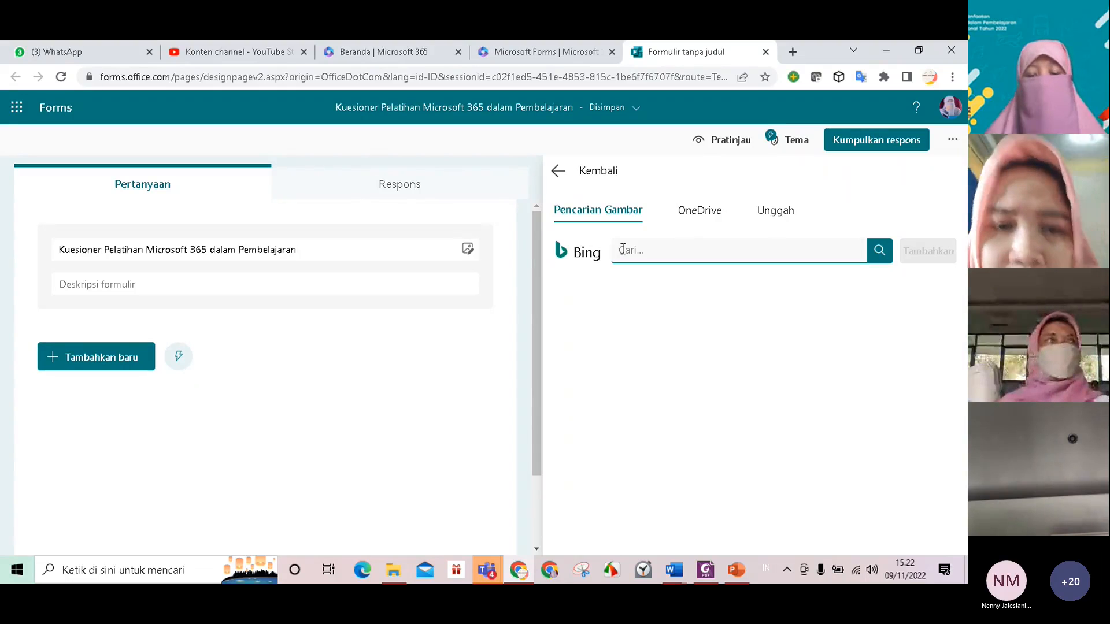
text(logo )
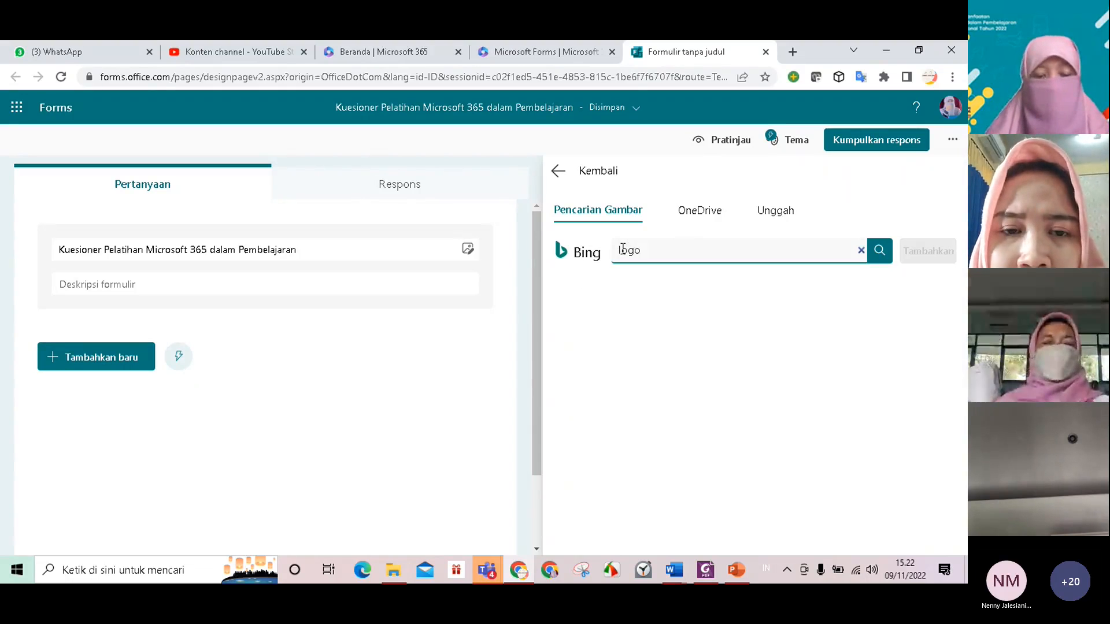
text(off)
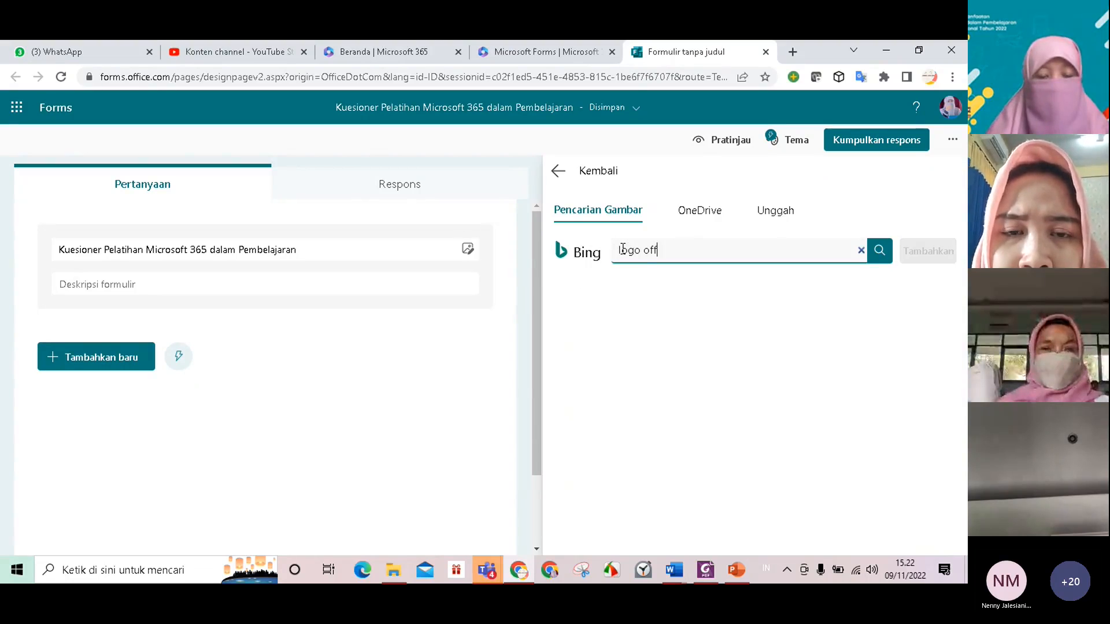
text(ice)
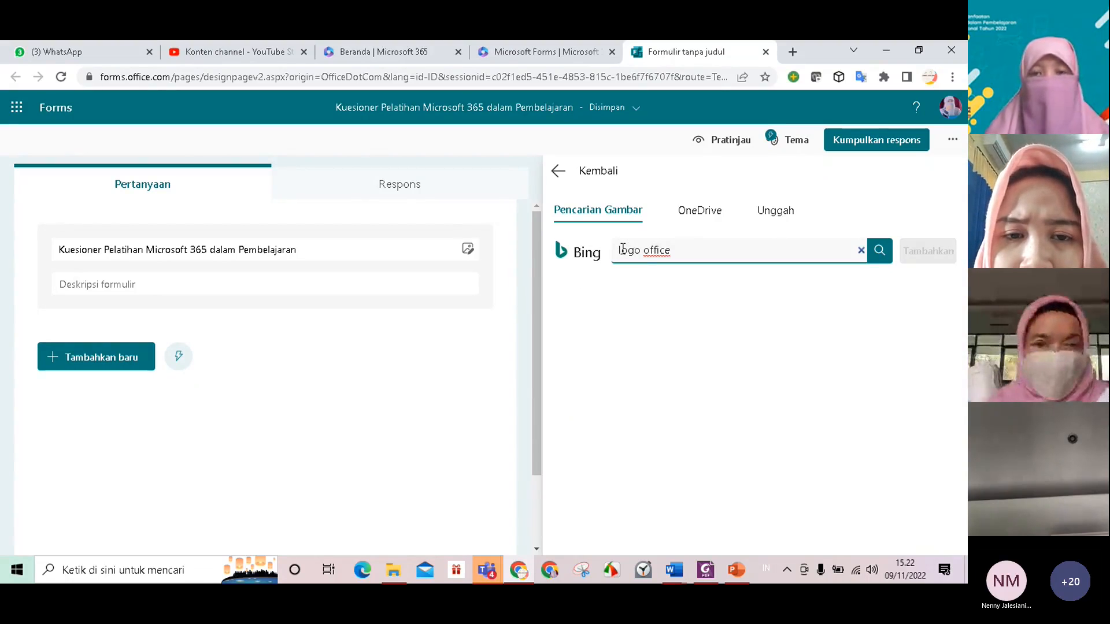
text(36)
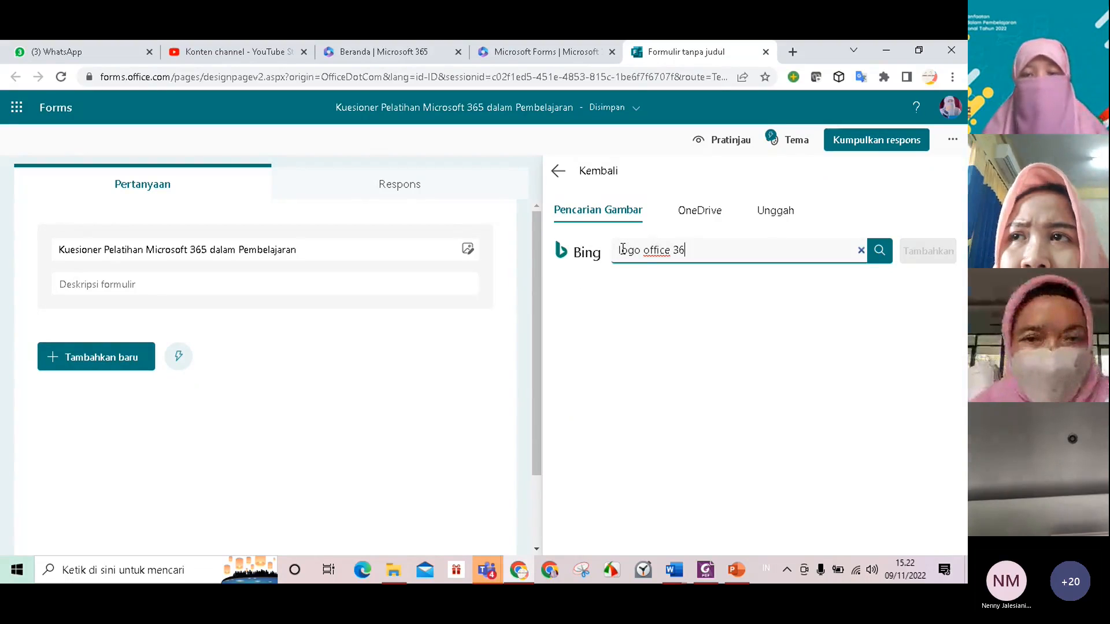
text(5)
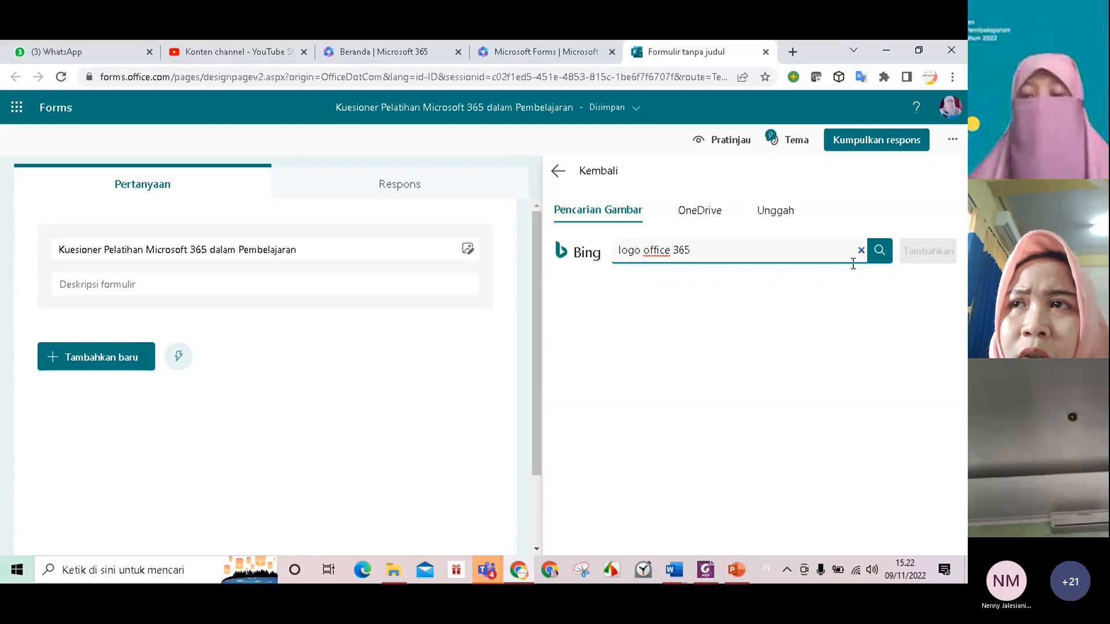
key(Return)
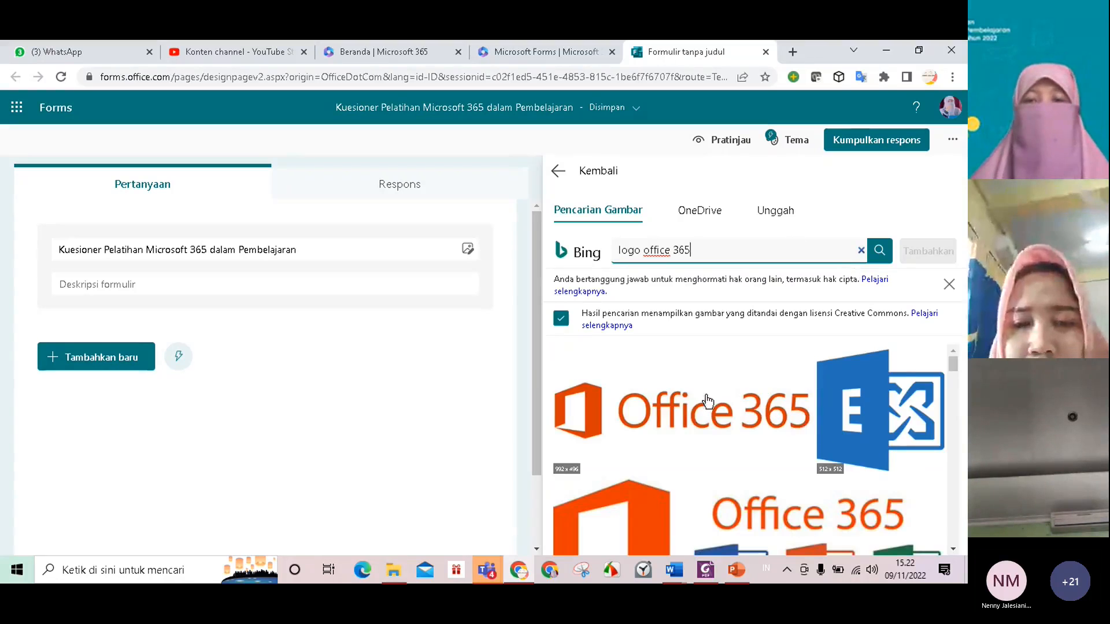
Add the orange Office logo with the row of five app icons beneath it to the form header
scroll(711, 405, down, 2)
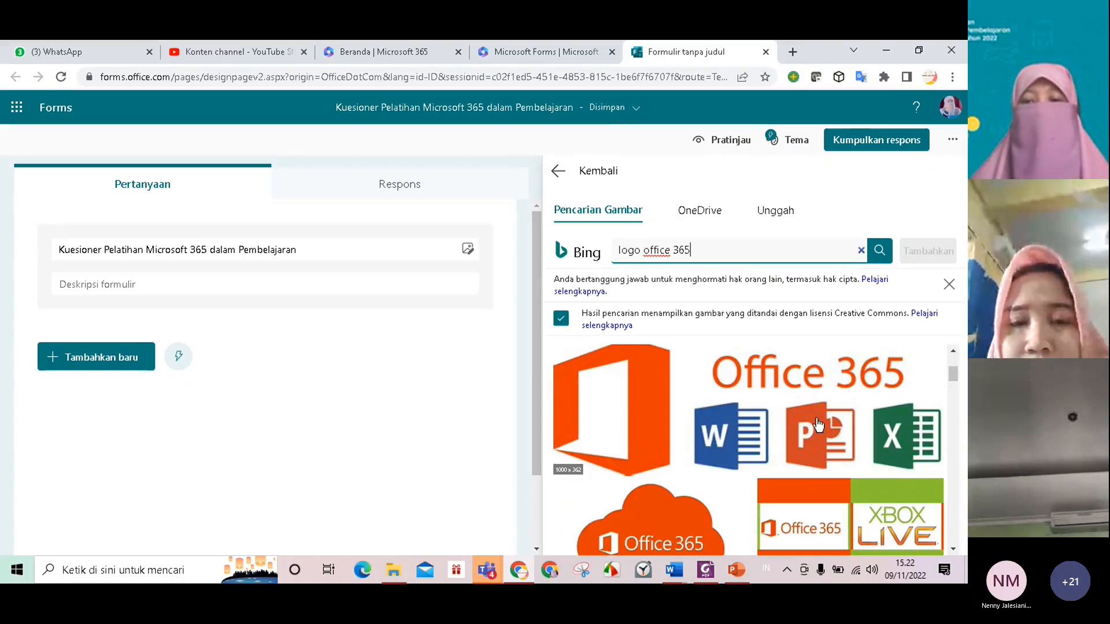
scroll(815, 427, down, 1)
scroll(727, 474, down, 1)
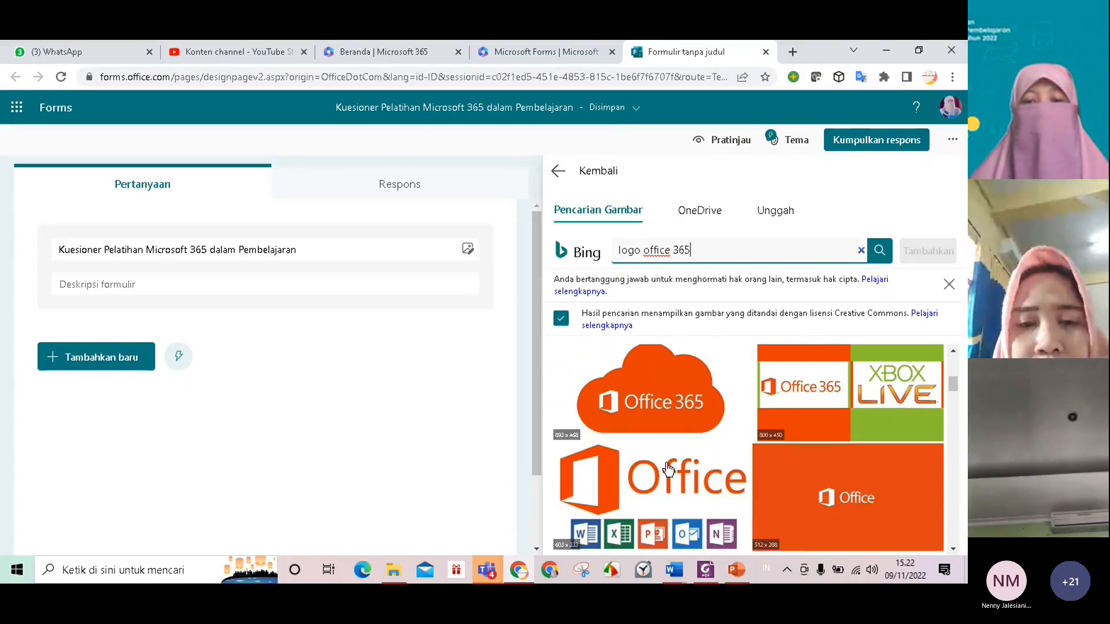
click(678, 507)
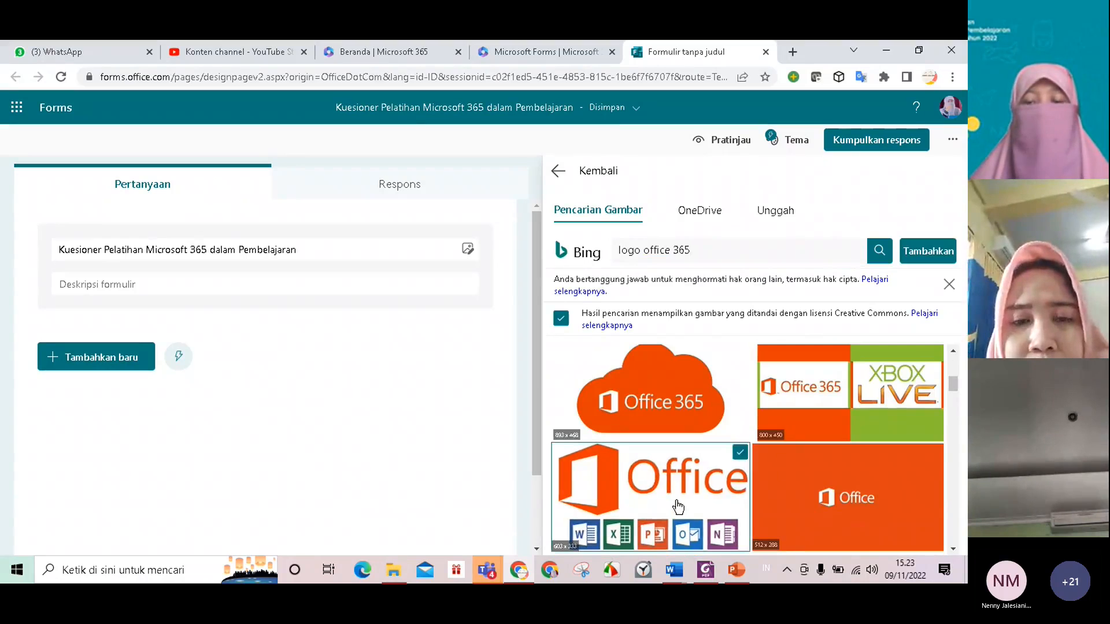
scroll(688, 502, down, 1)
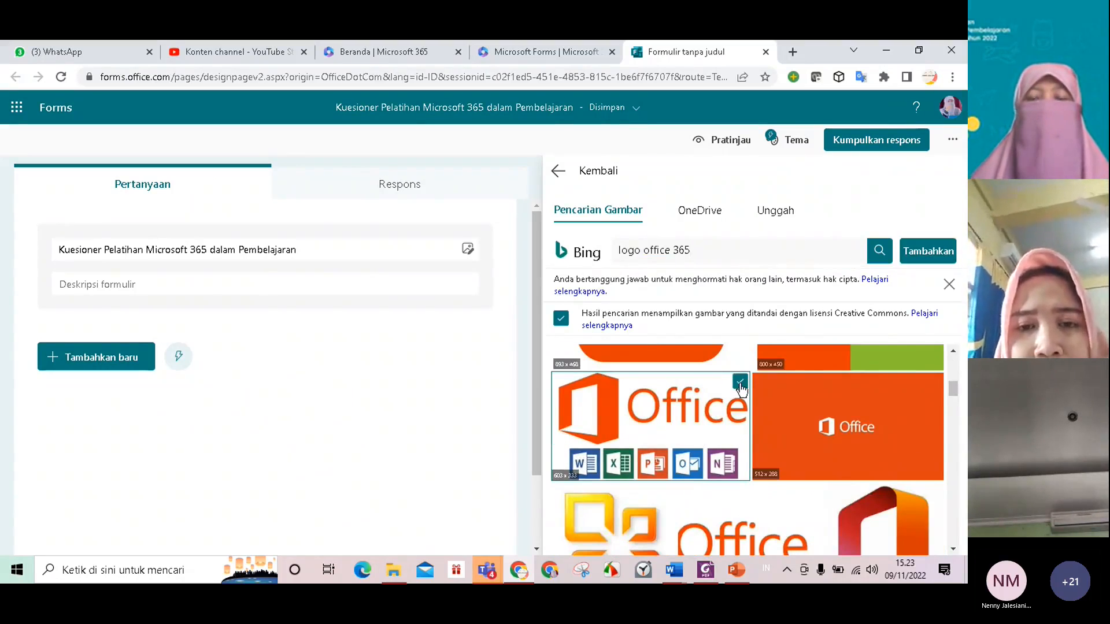
click(939, 258)
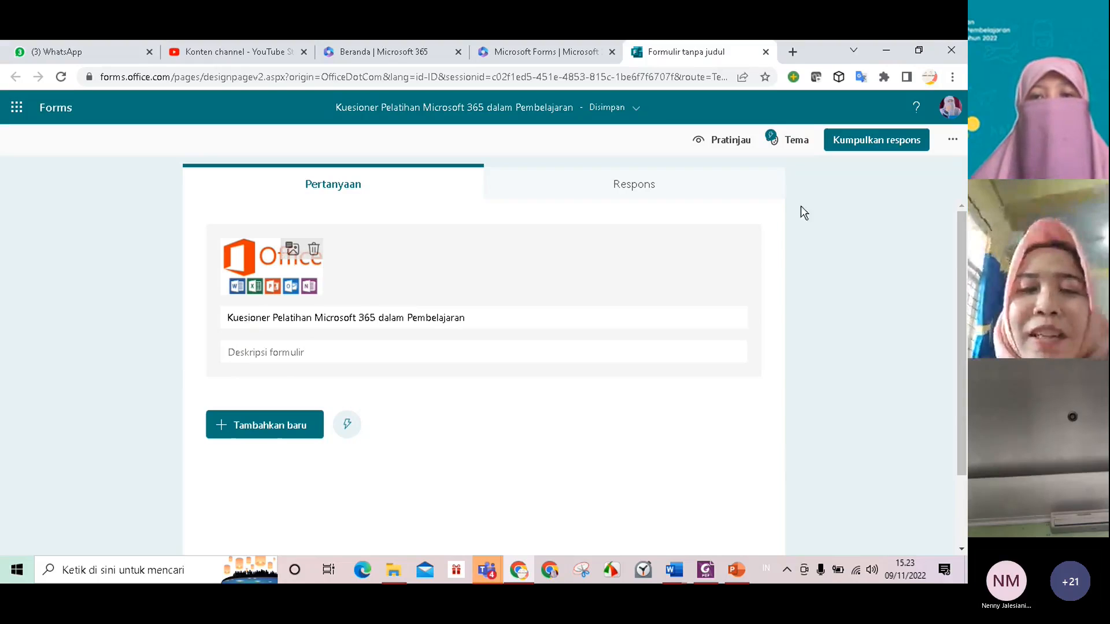
Browse the form themes, try the blue illustrated one with hands, and apply the colored pencils on wood theme
click(790, 145)
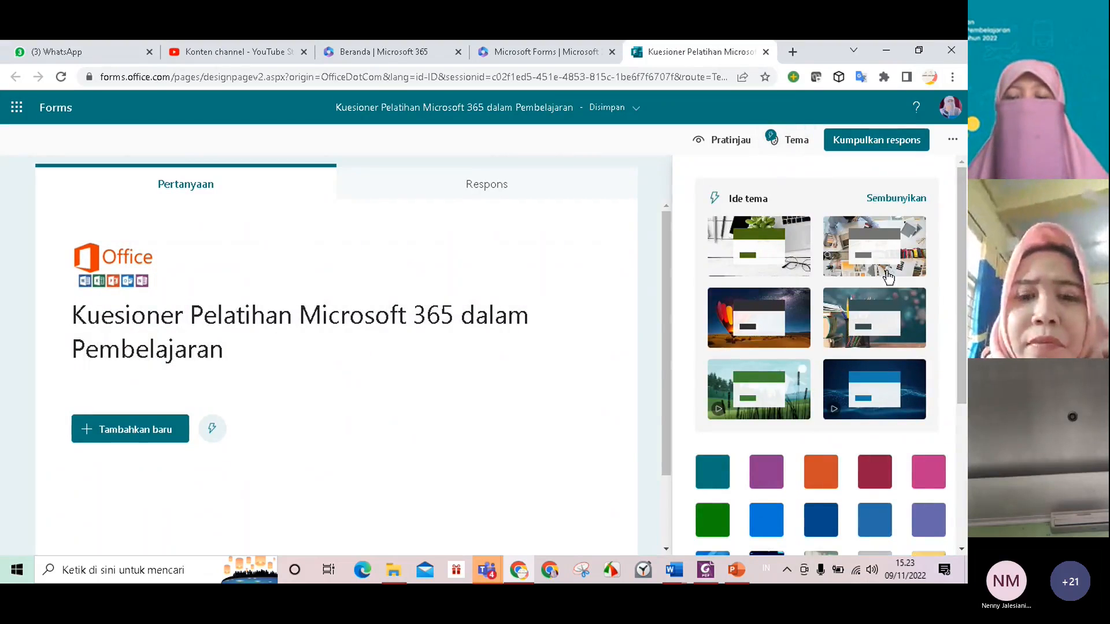
scroll(900, 292, down, 4)
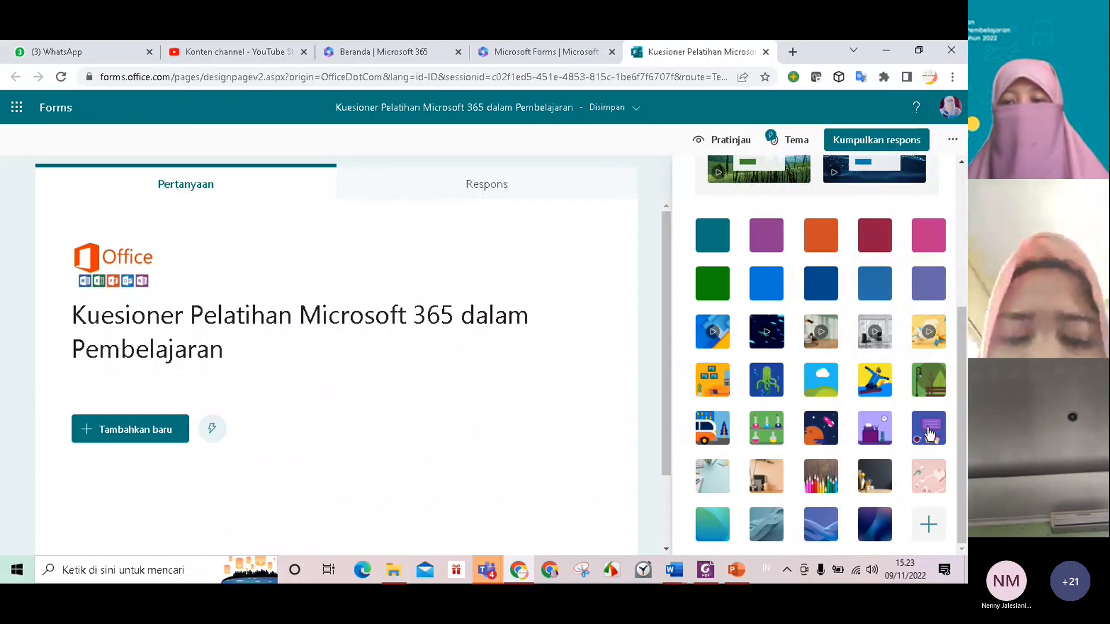
click(928, 431)
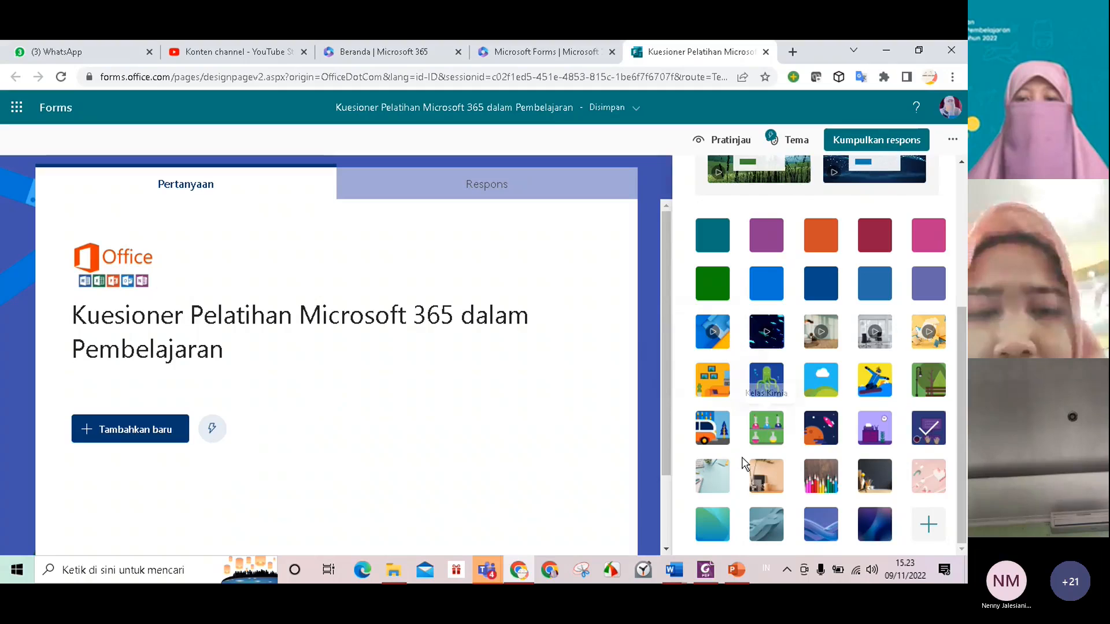
click(817, 490)
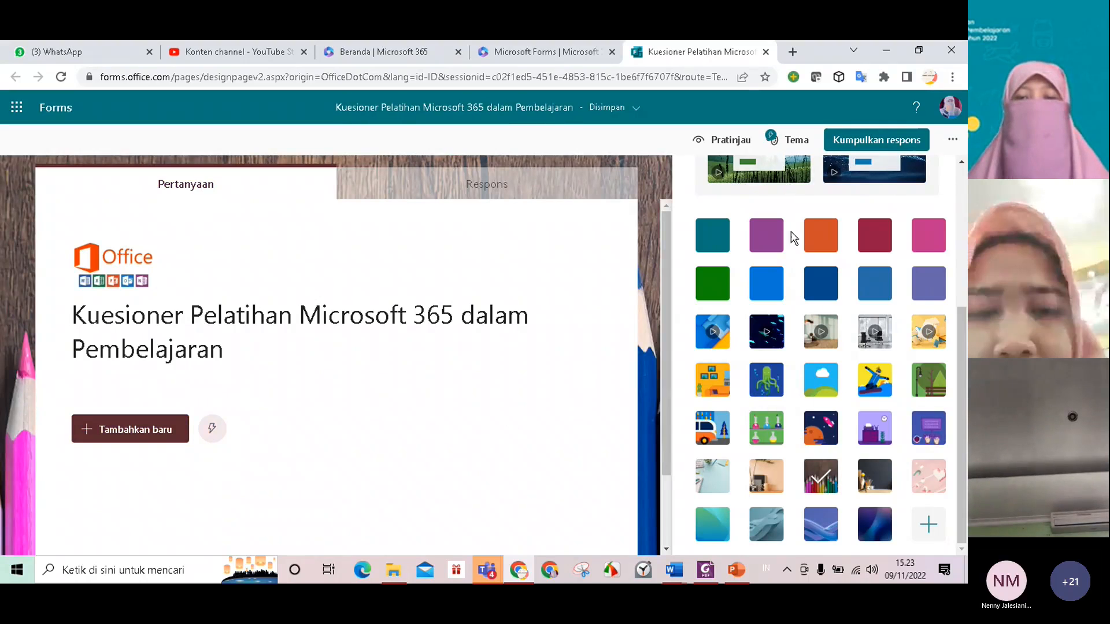
scroll(788, 235, up, 3)
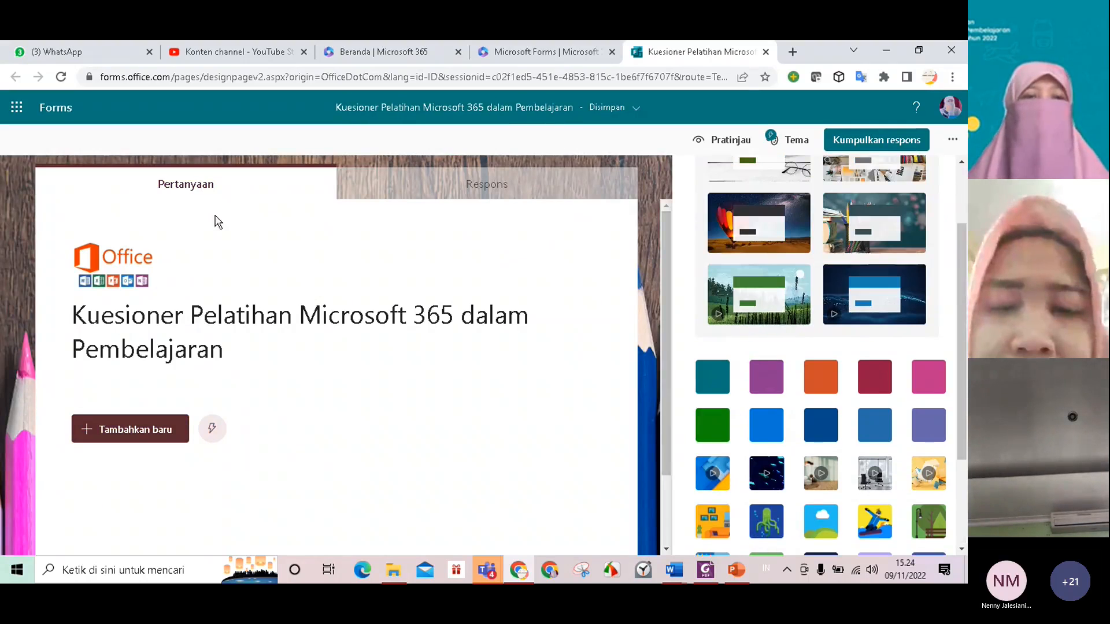
click(179, 185)
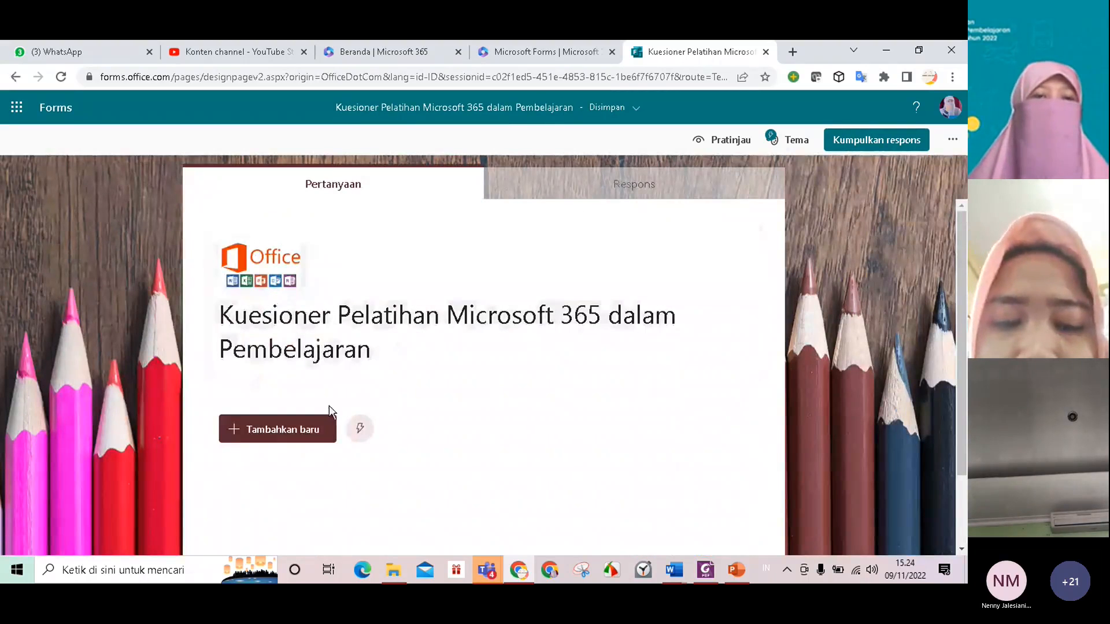
Enter "Jawablah sebagaimana keadaan sebenarnya !" as the form description below the title
scroll(404, 343, down, 2)
scroll(377, 300, up, 2)
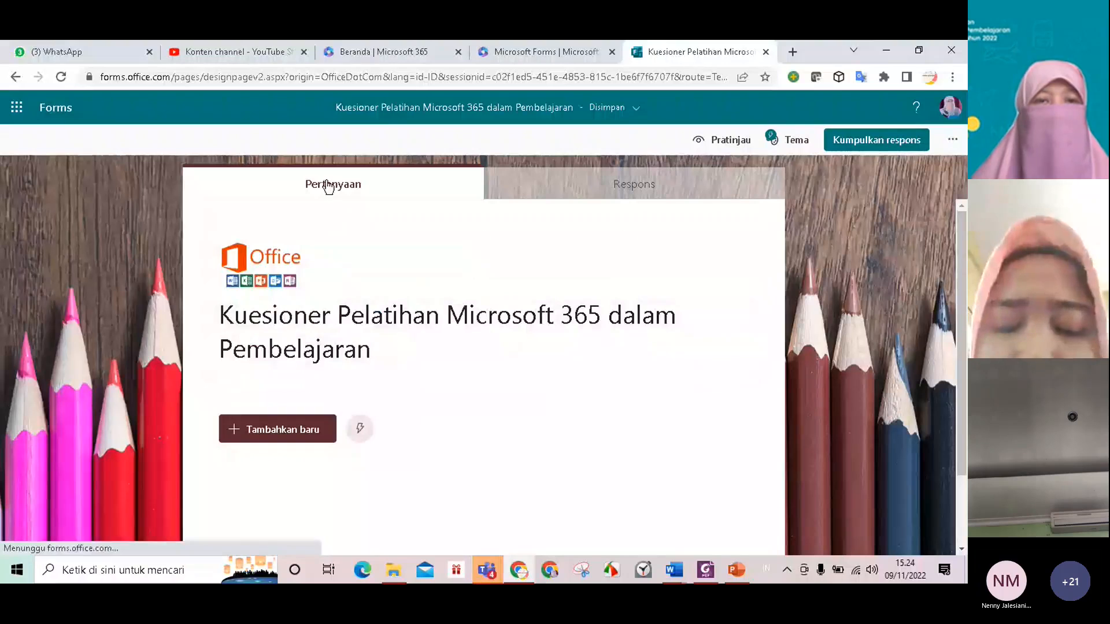
click(327, 370)
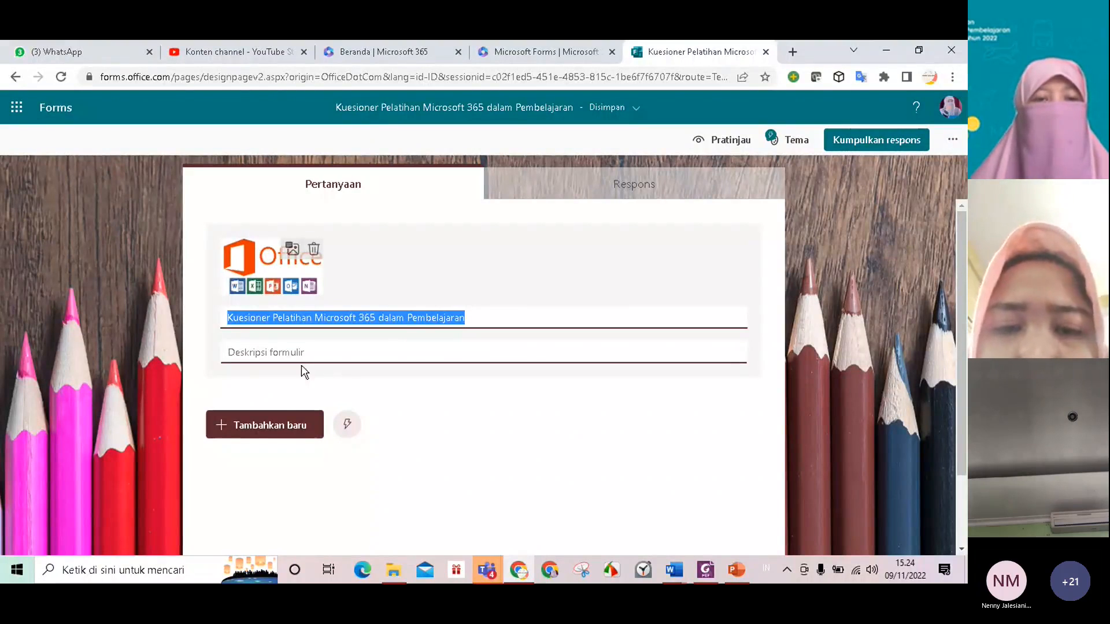
click(232, 353)
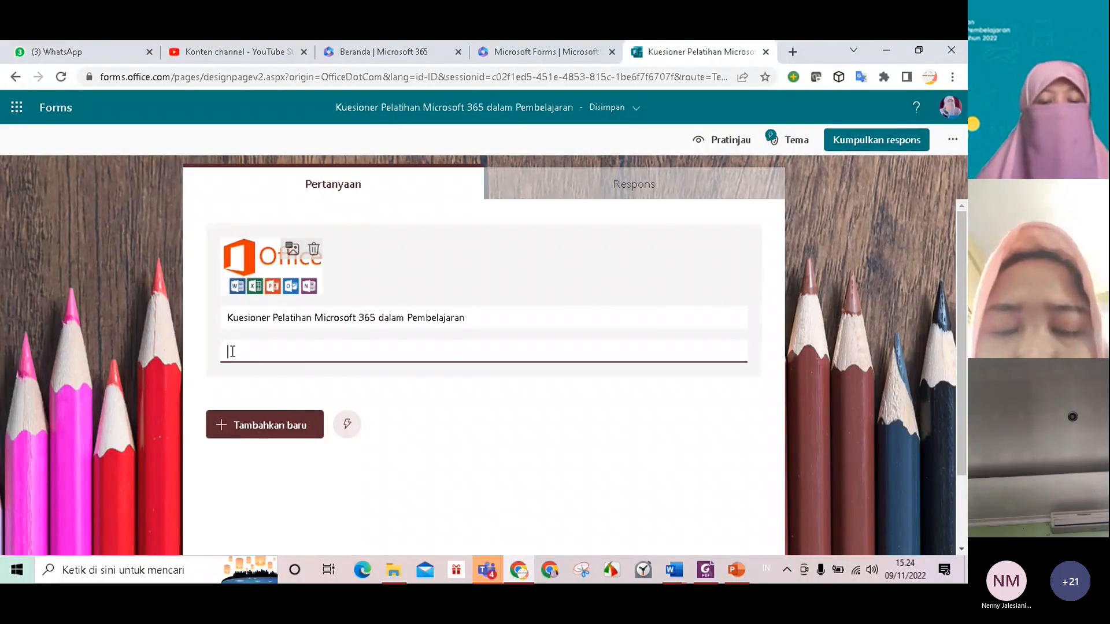
text(Jawablah de)
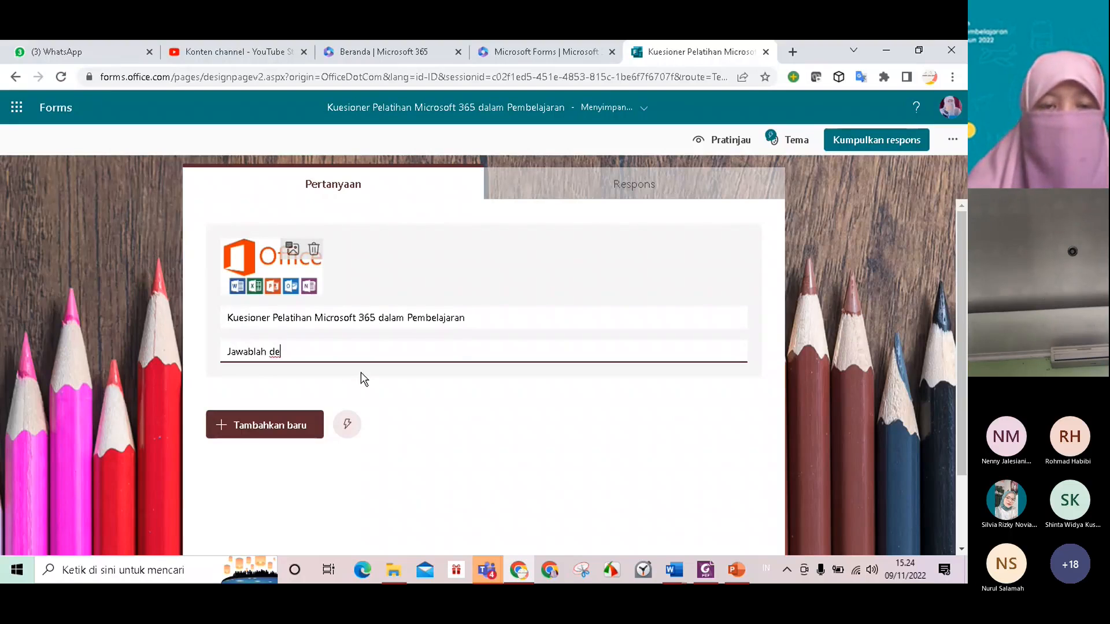
key(BackSpace)
key(BackSpace)
text(sebagaimana keadaan sebane)
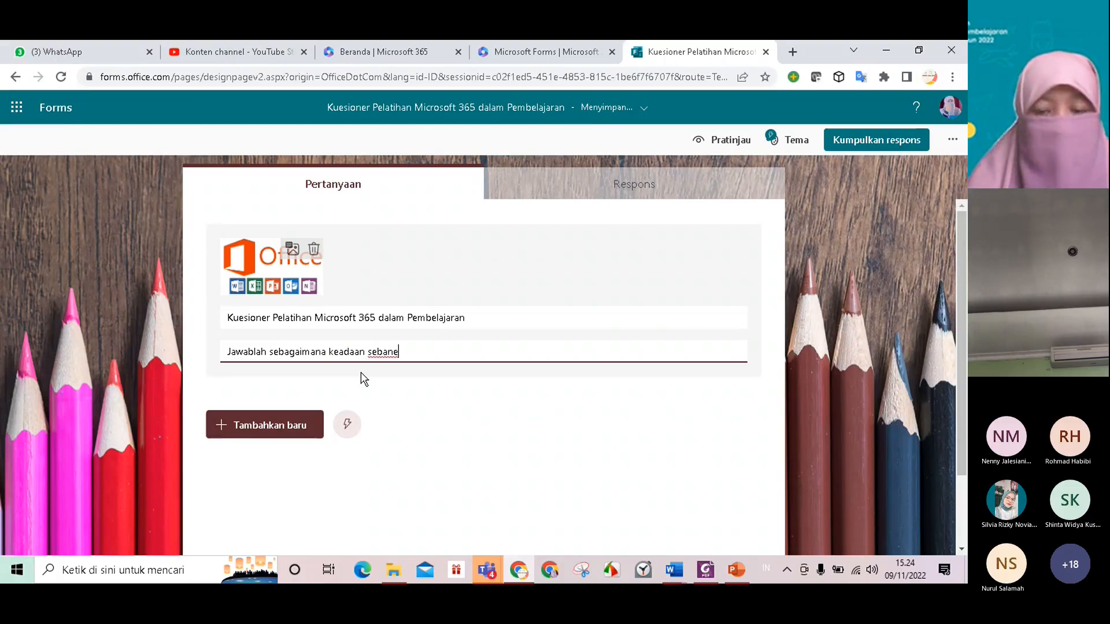
key(BackSpace)
key(BackSpace)
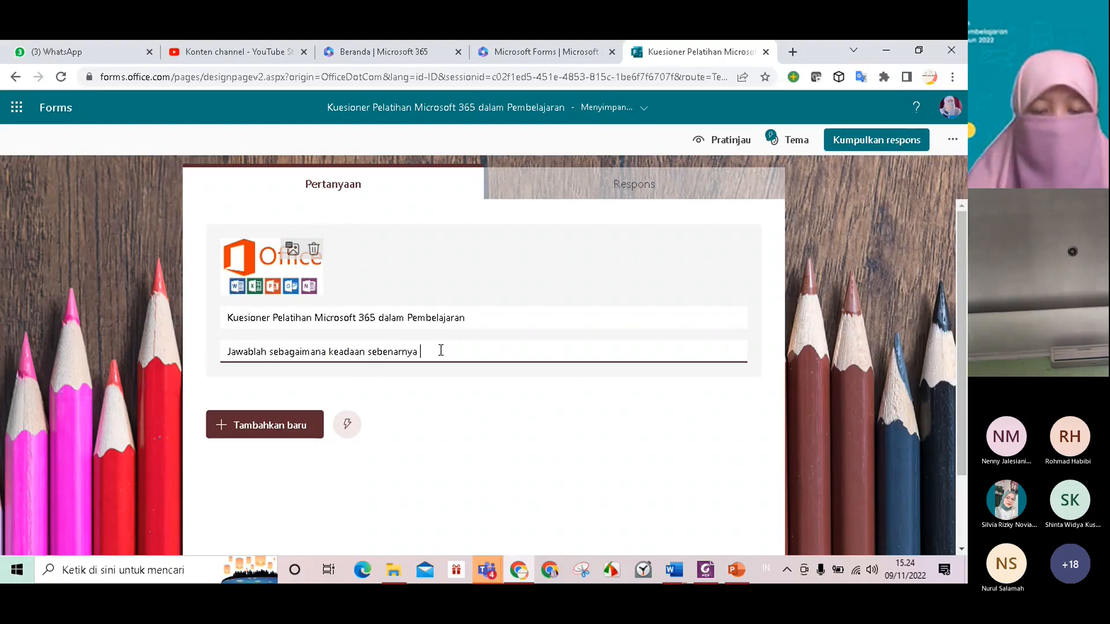
text(!)
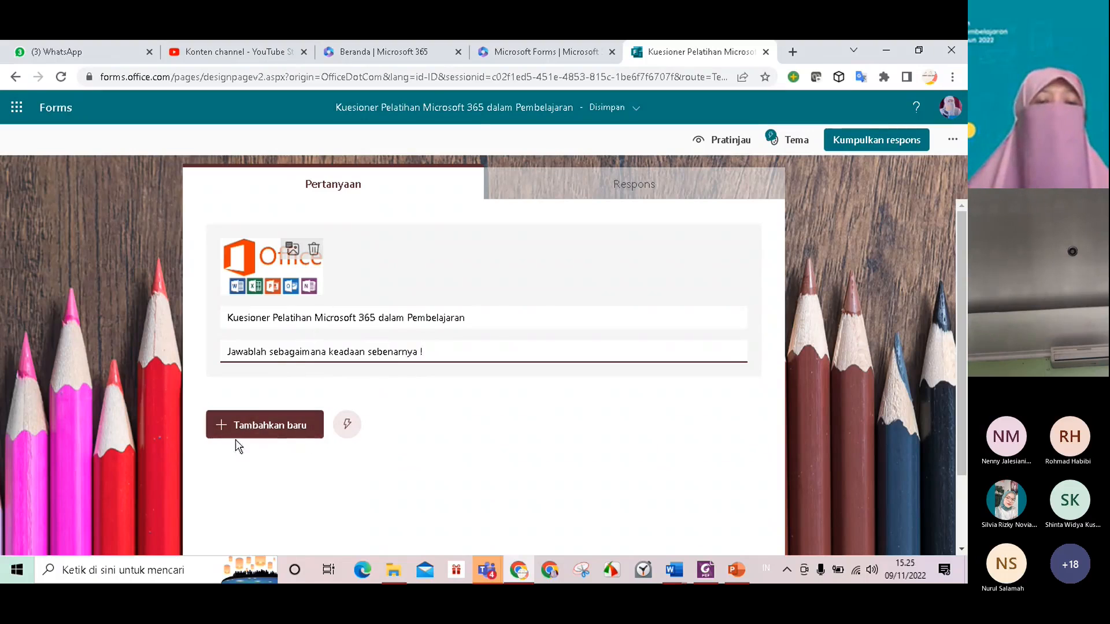
Add a date question titled "Tanggal pengisian" and make it required
click(268, 428)
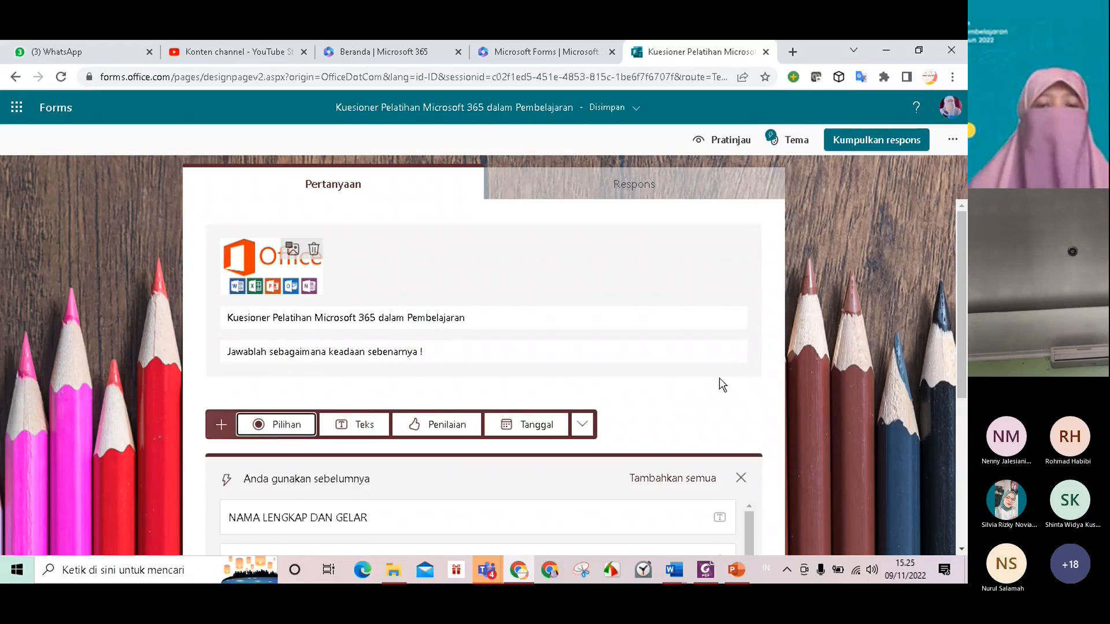
scroll(721, 384, down, 1)
scroll(668, 365, up, 1)
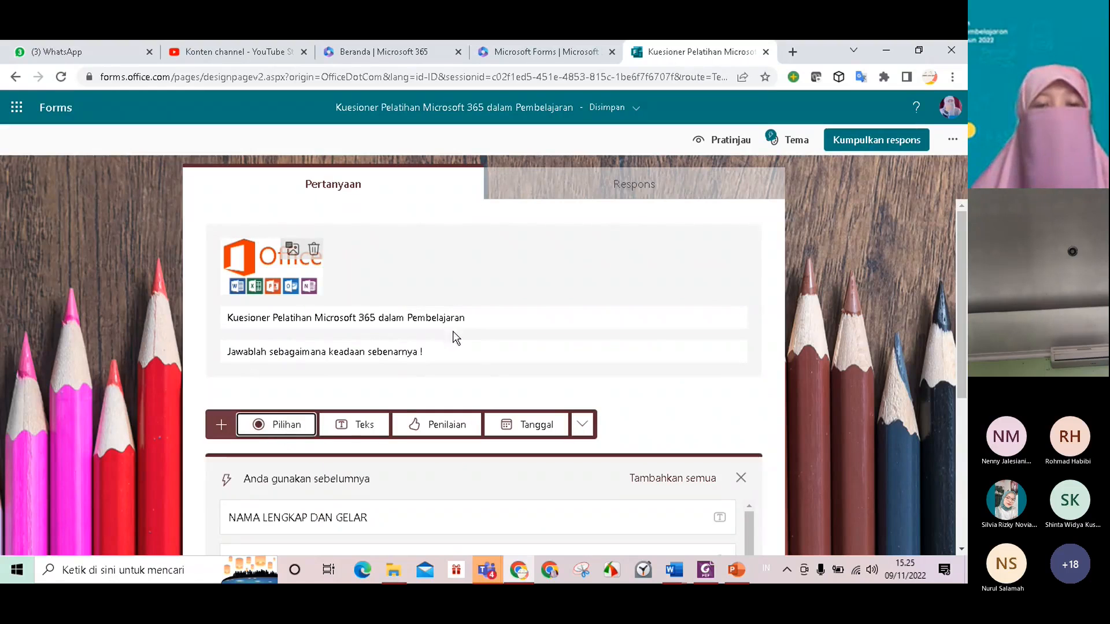
click(526, 428)
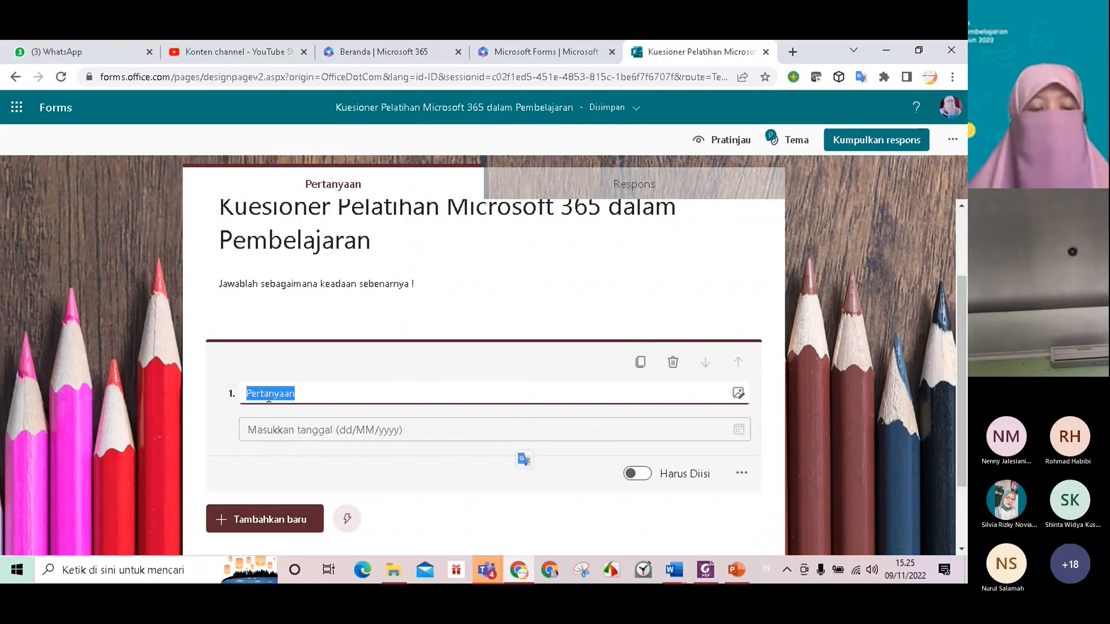
text(T)
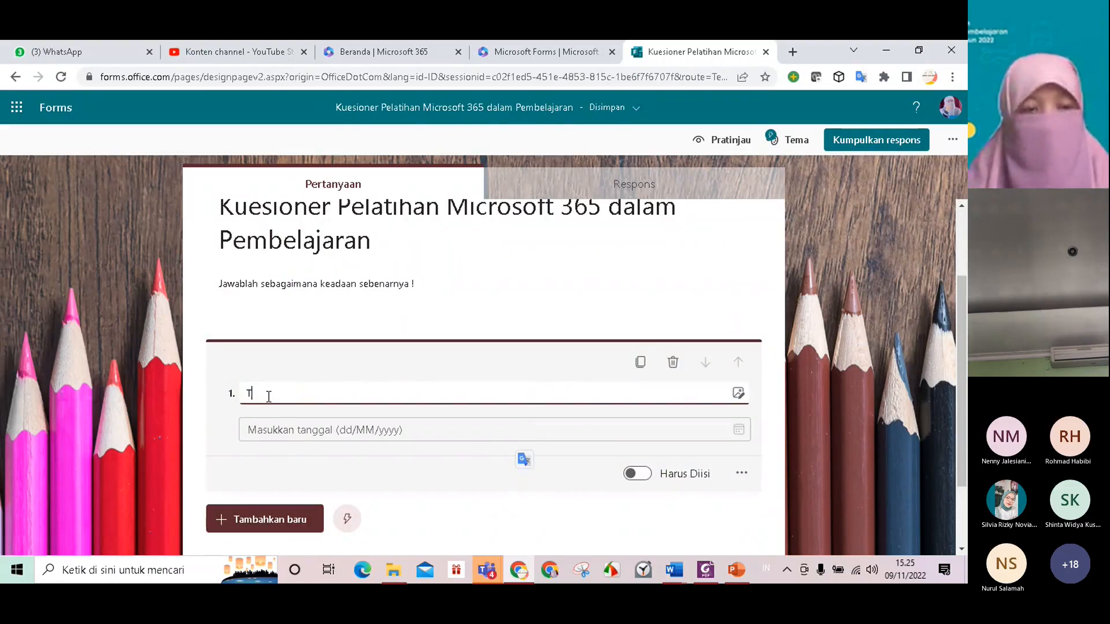
text(anggal pengisian)
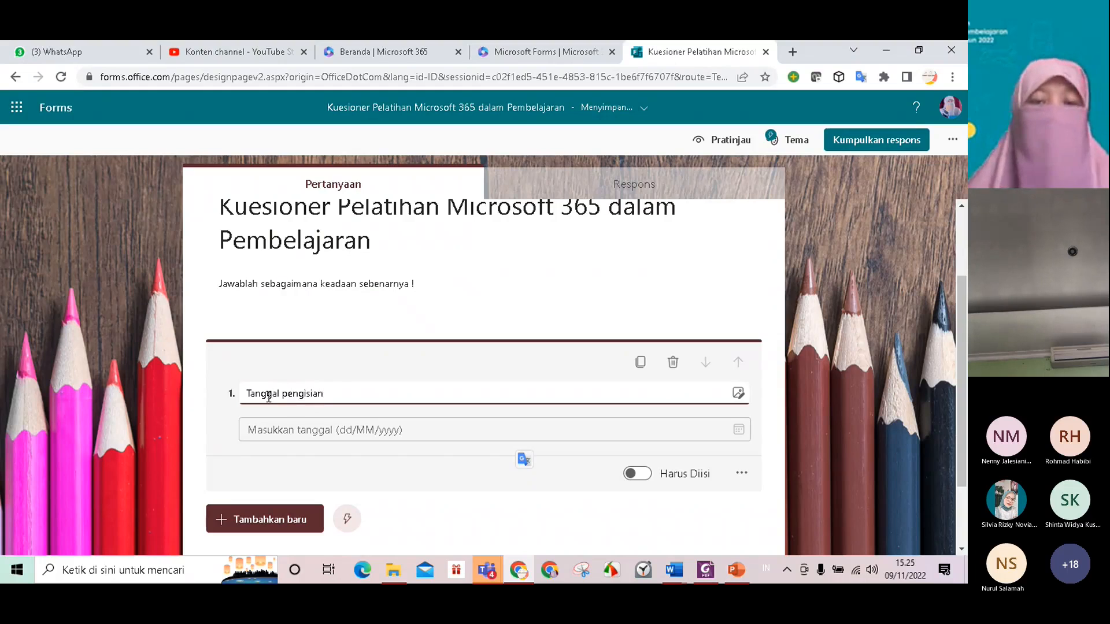
click(637, 473)
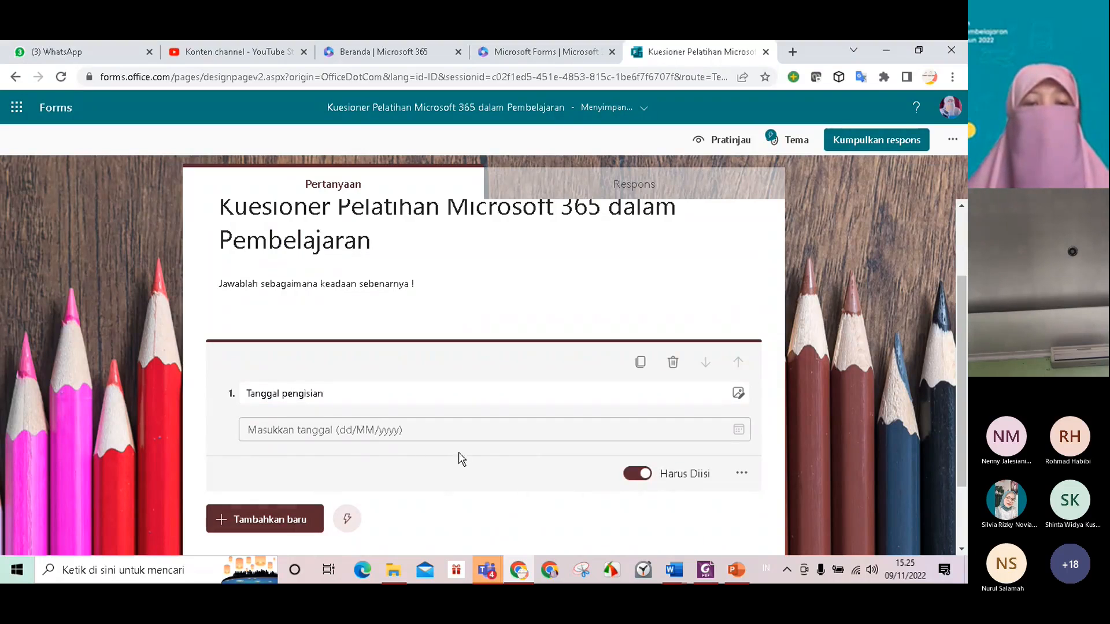
Start adding a new question, switch to the Word document CONTOH SURVEY WORKSHOP MICROSOFT OFFICE 365 and copy its first question's text
click(295, 523)
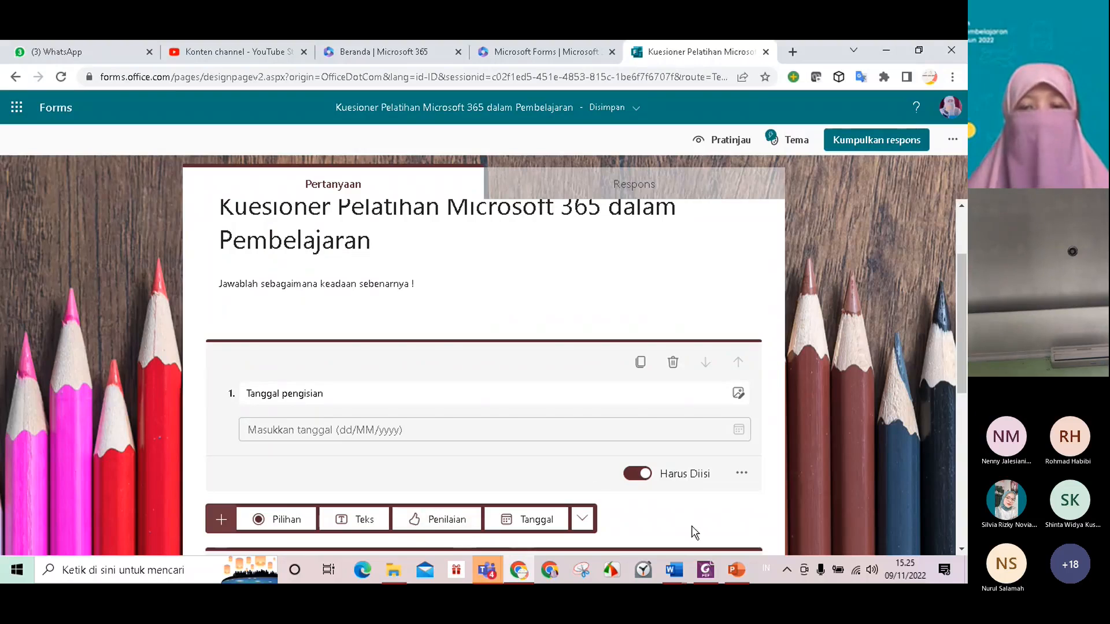
scroll(434, 346, up, 2)
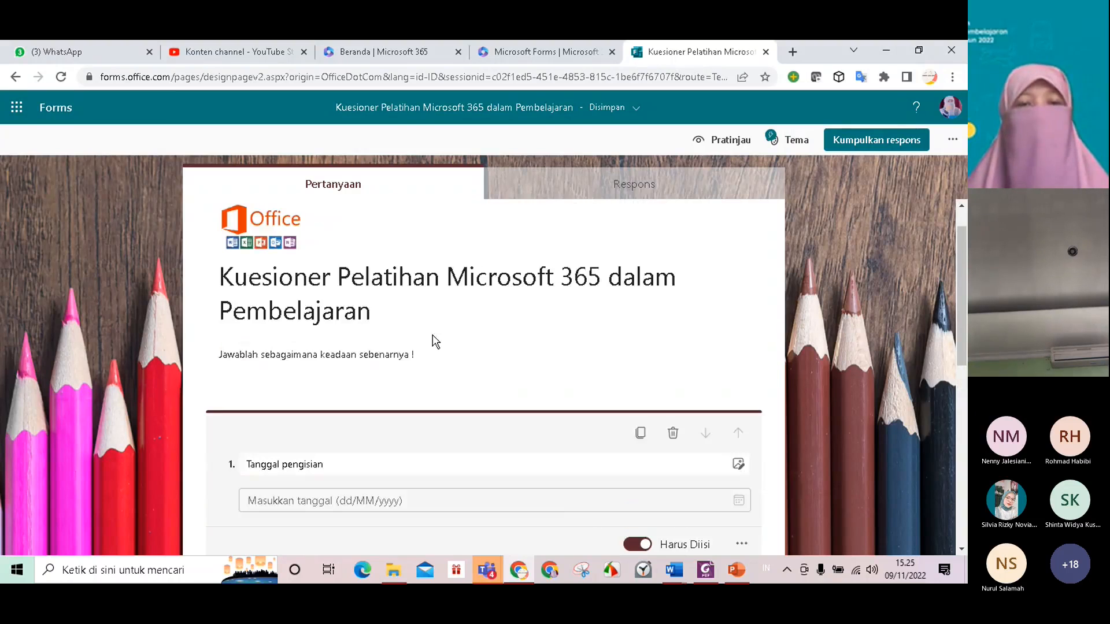
scroll(435, 341, down, 2)
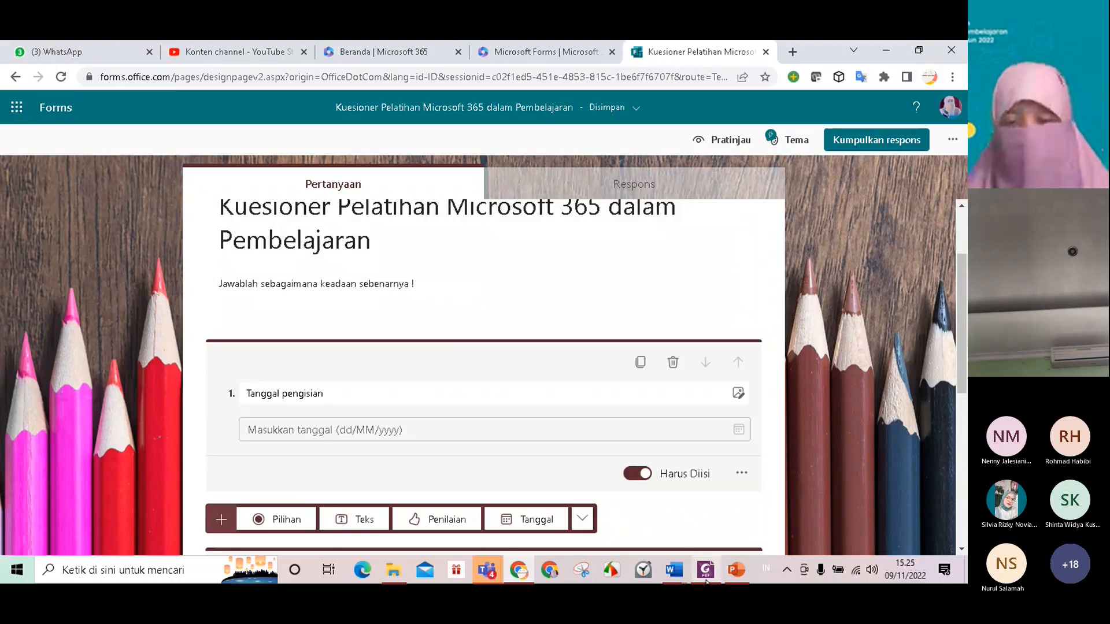
mouse_move(677, 573)
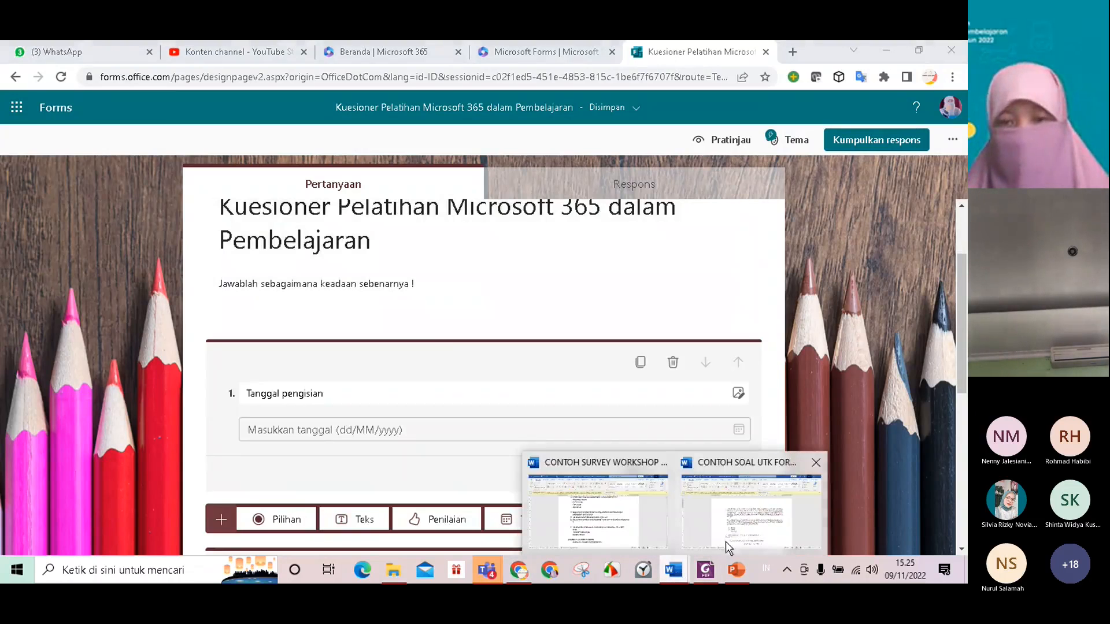
click(627, 520)
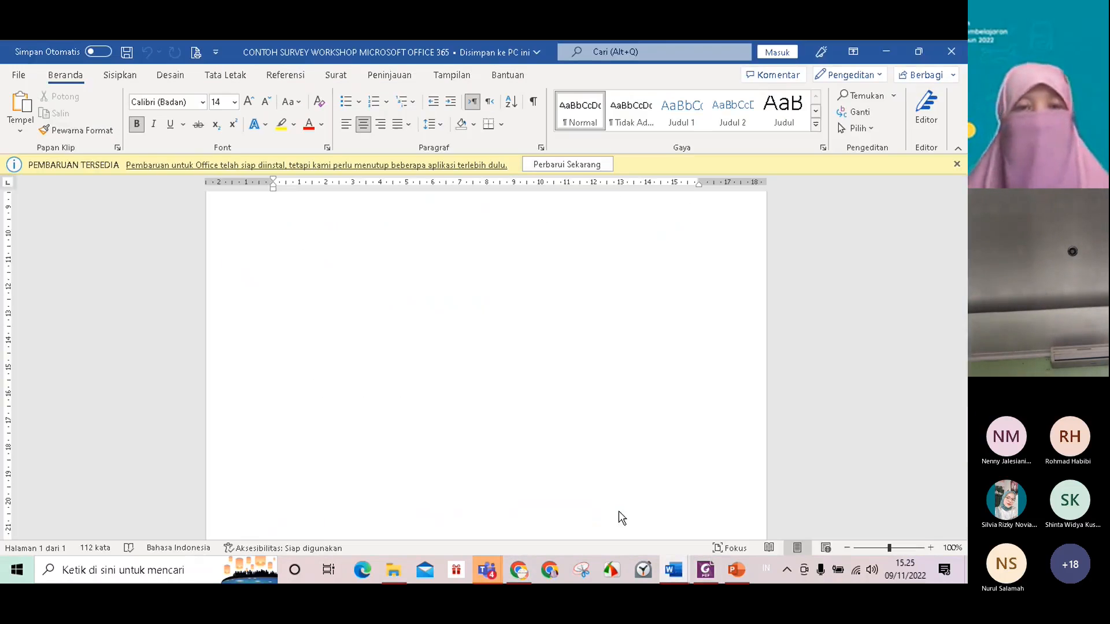
scroll(336, 295, up, 3)
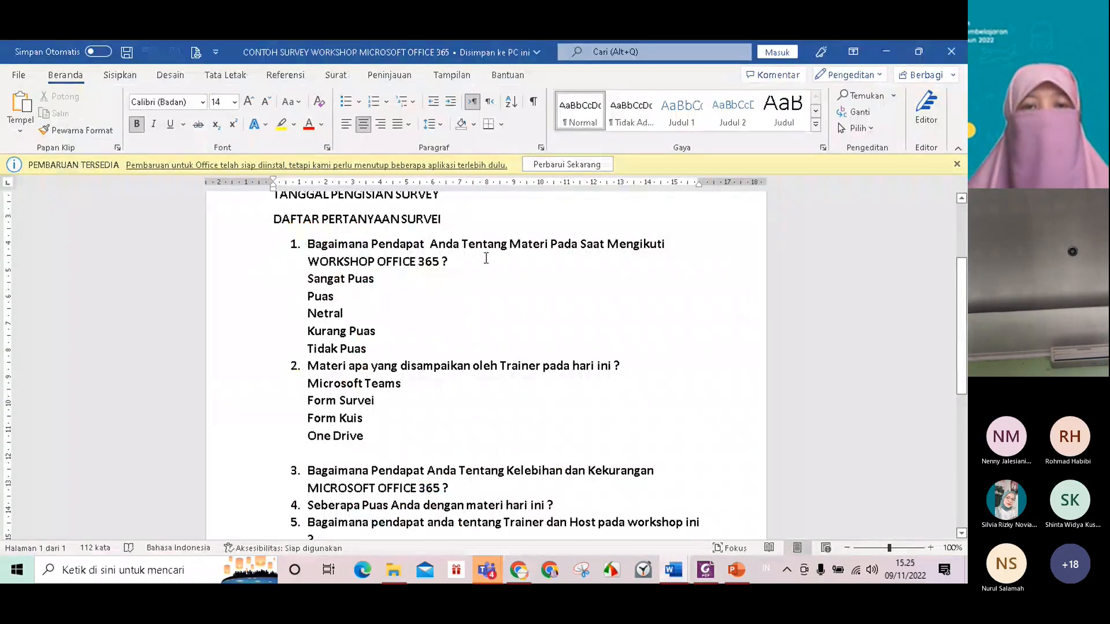
drag(307, 247, 445, 255)
key(ctrl+c)
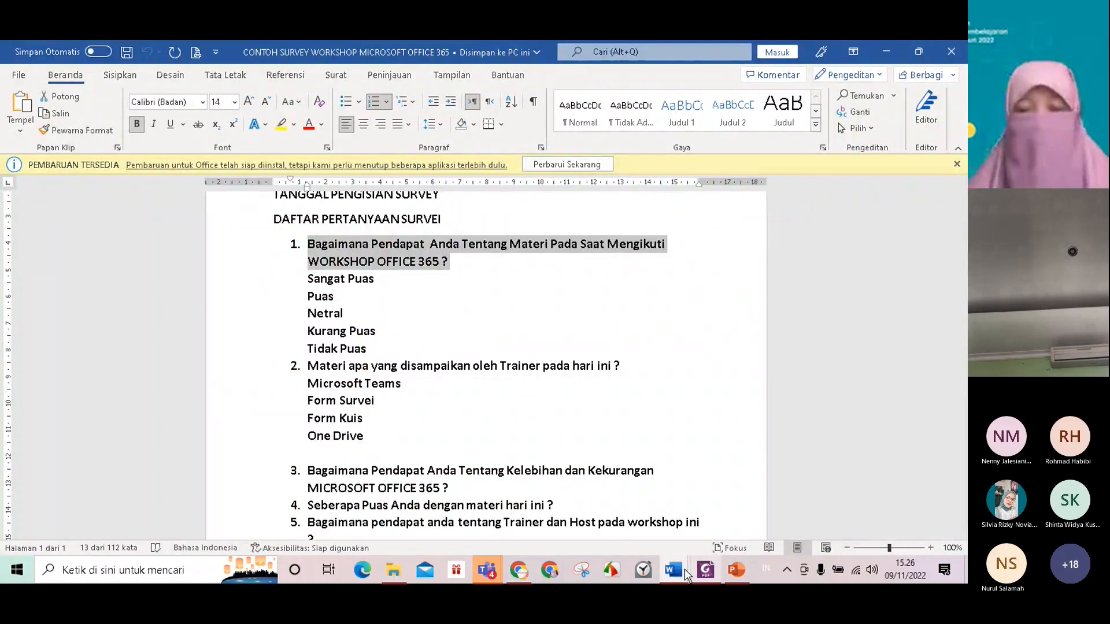
Back in the form, add a choice question with the copied text "Bagaimana Pendapat Anda Tentang Materi Pada Saat Mengikuti WORKSHOP OFFICE 365 ?"
click(518, 571)
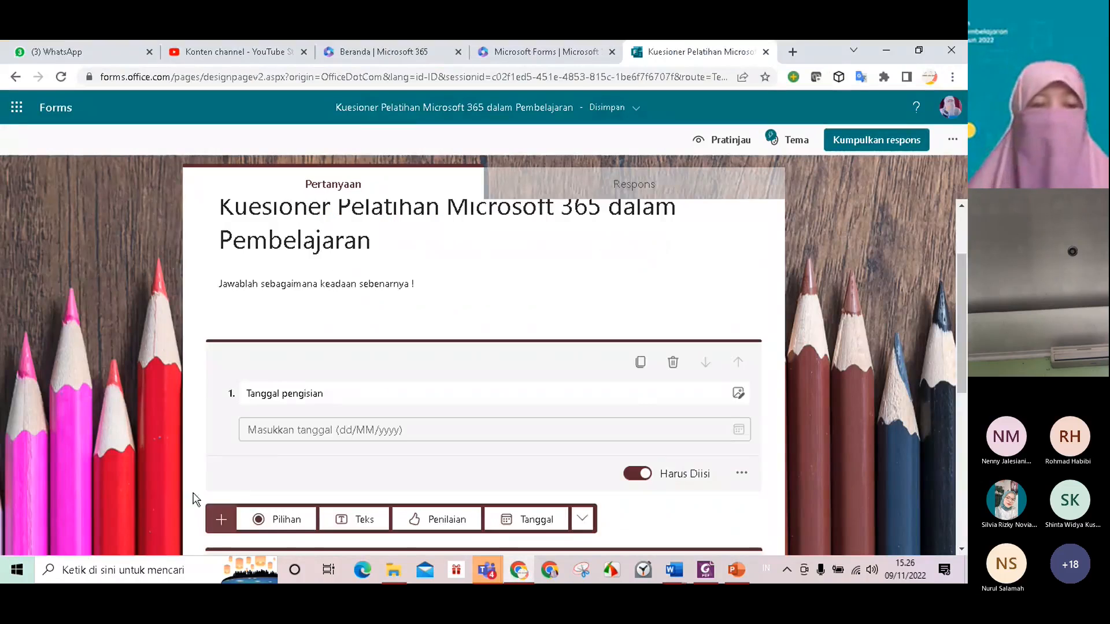
scroll(378, 477, down, 2)
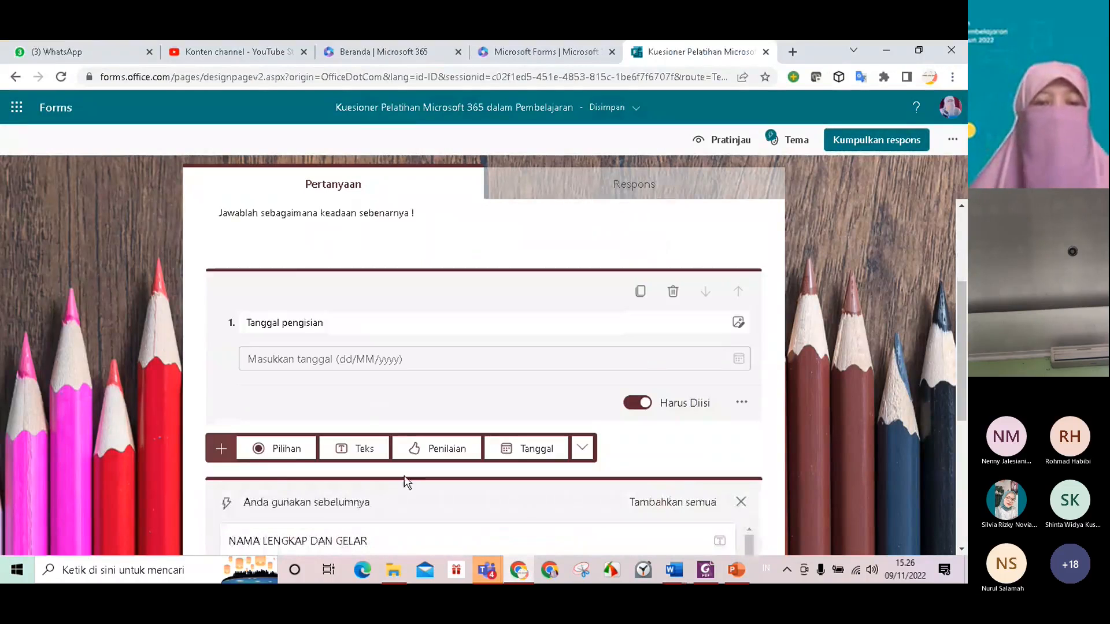
click(284, 450)
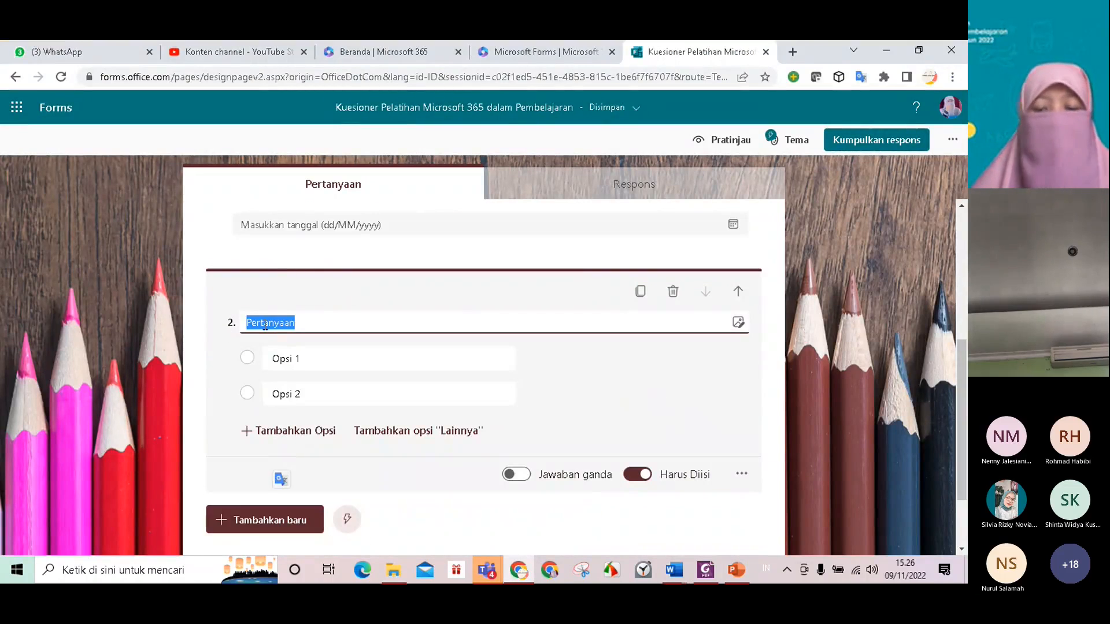
key(ctrl+v)
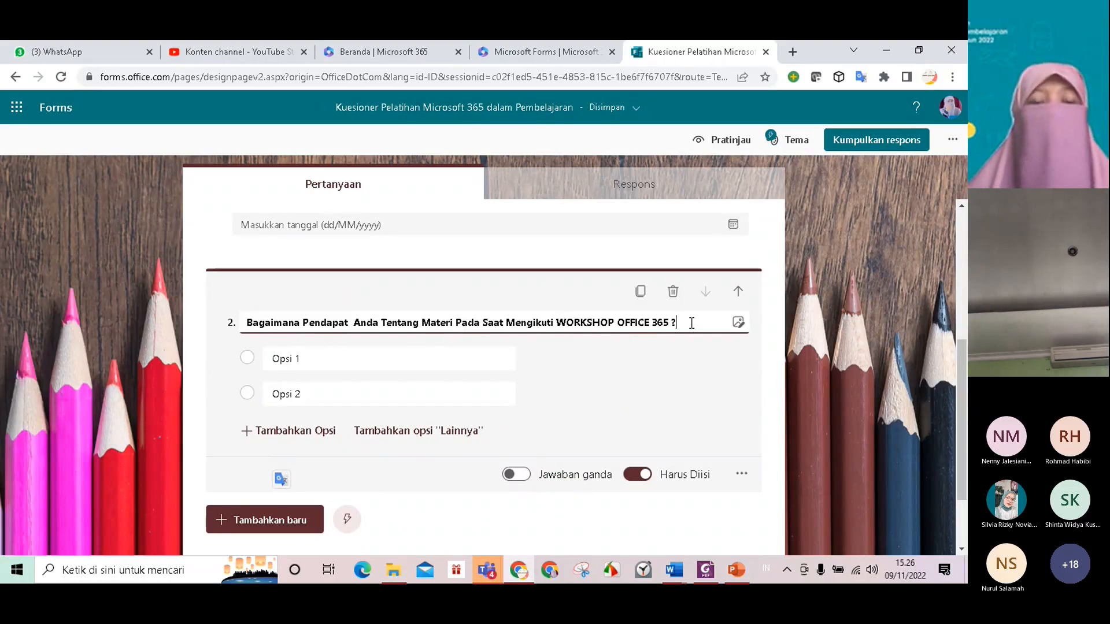
click(308, 359)
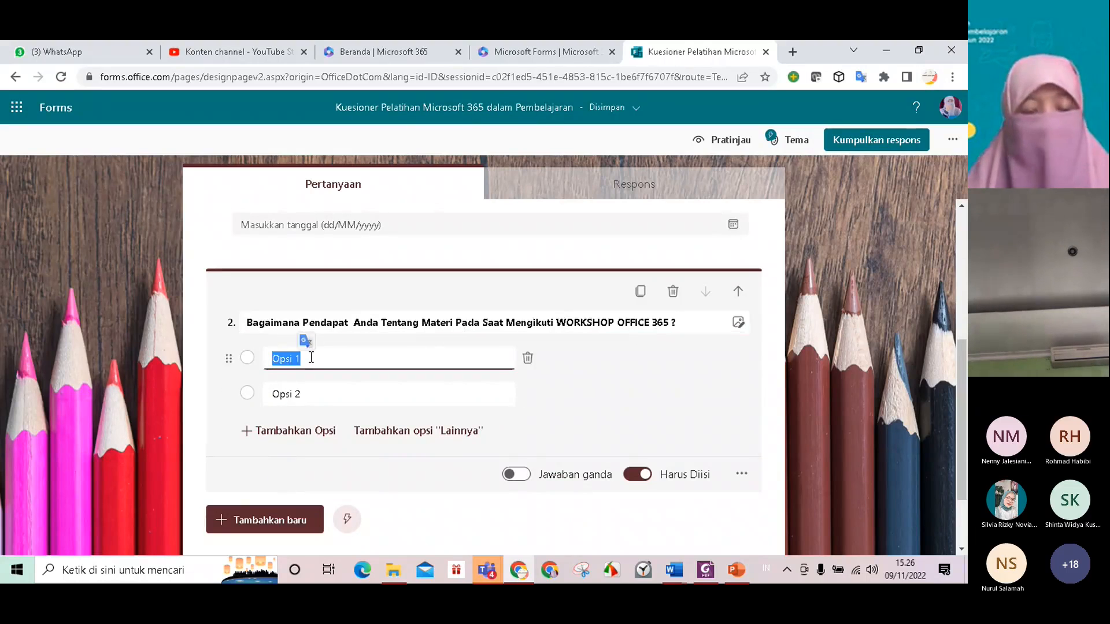
text(4)
key(ctrl+s)
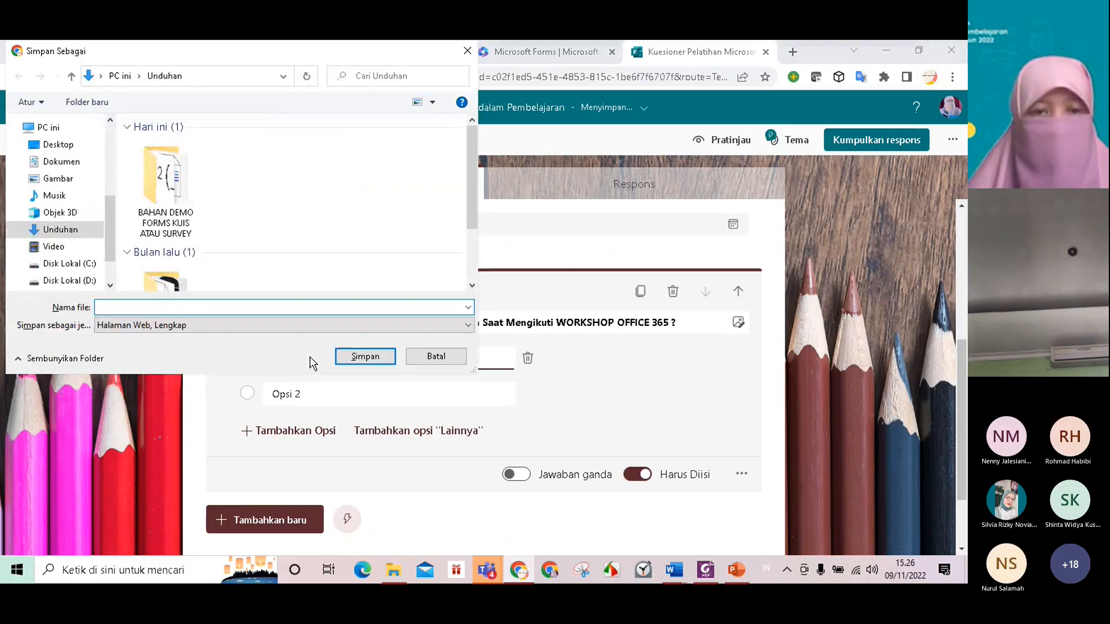
click(423, 359)
key(BackSpace)
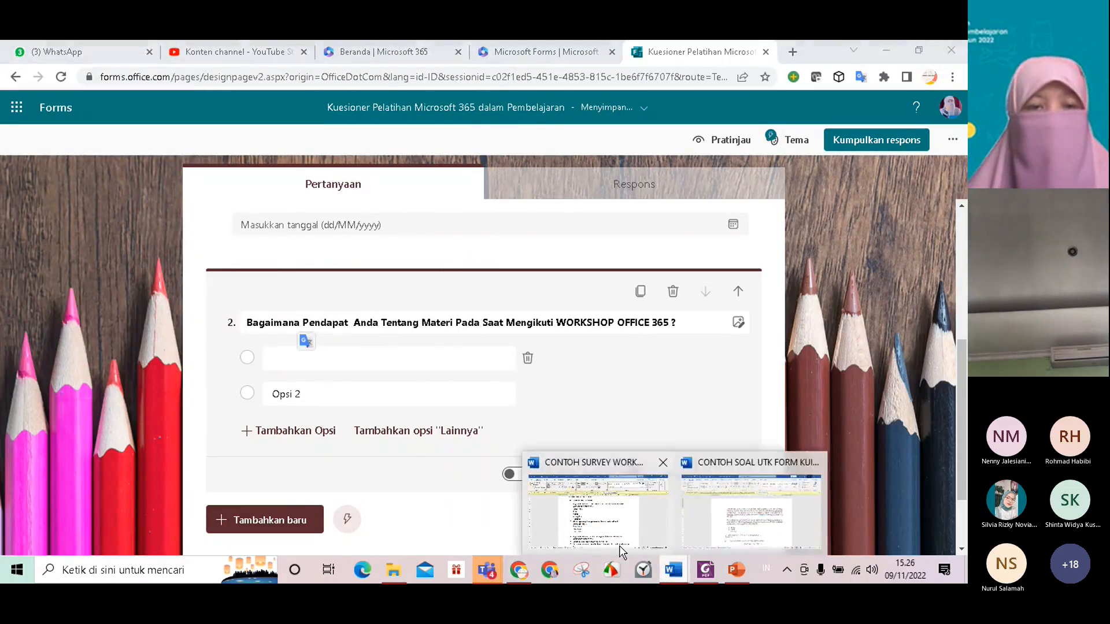
Switch to the Word survey document and copy the first question's five answer choices, from Sangat Puas to Tidak Puas
click(574, 524)
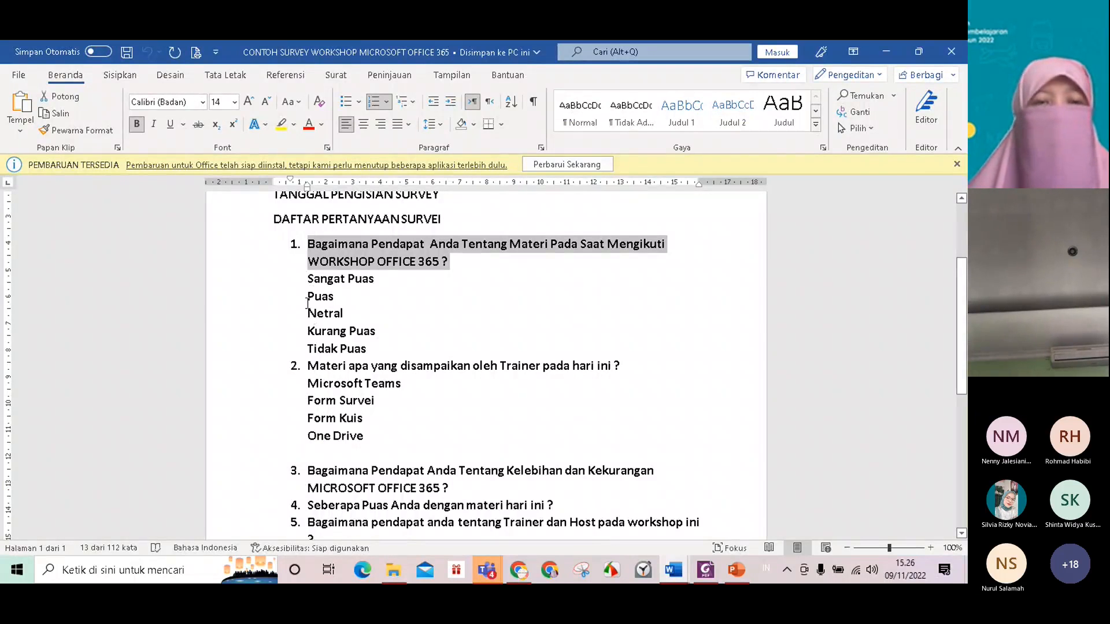
drag(306, 282, 375, 354)
key(ctrl+c)
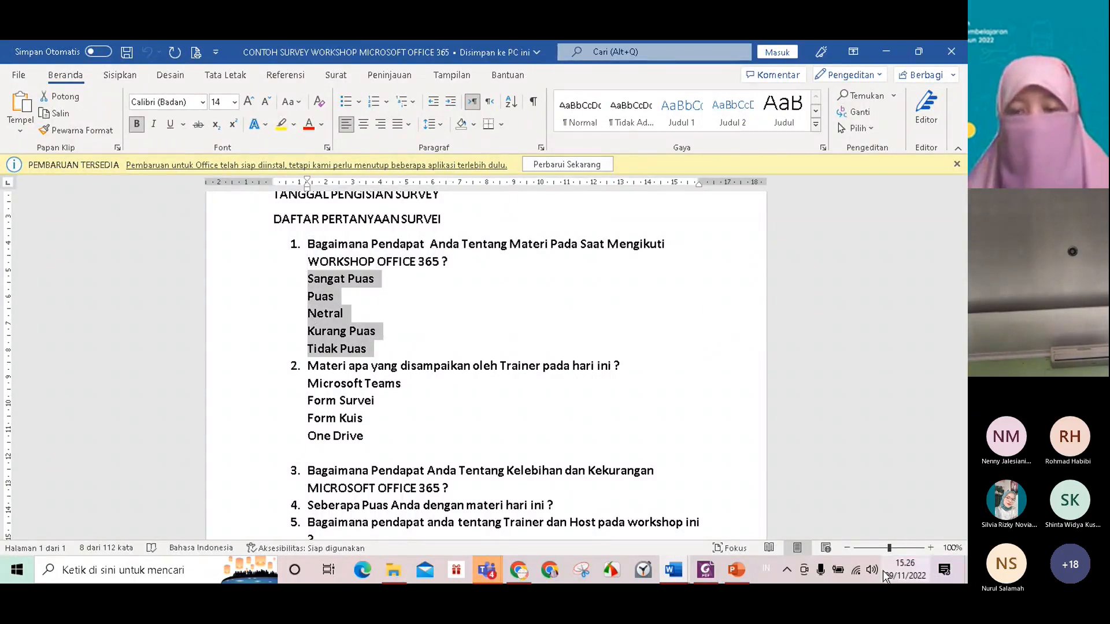
Return to the form, paste Sangat Puas, Puas, Netral, Kurang Puas and Tidak Puas as question 2's options, and delete the leftover Opsi 2
click(522, 574)
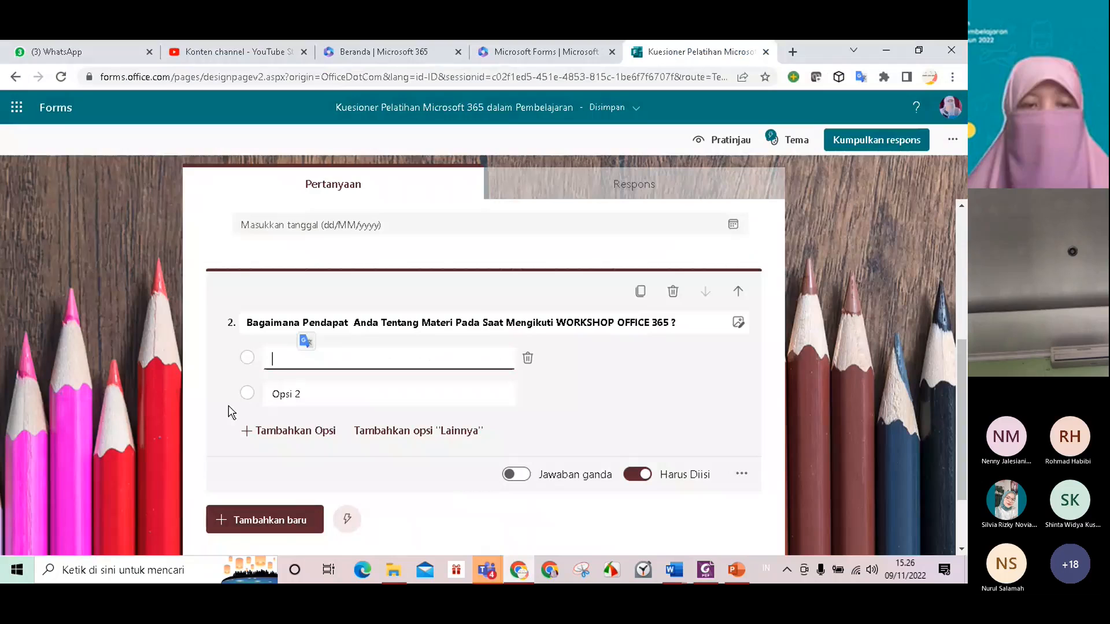
click(271, 360)
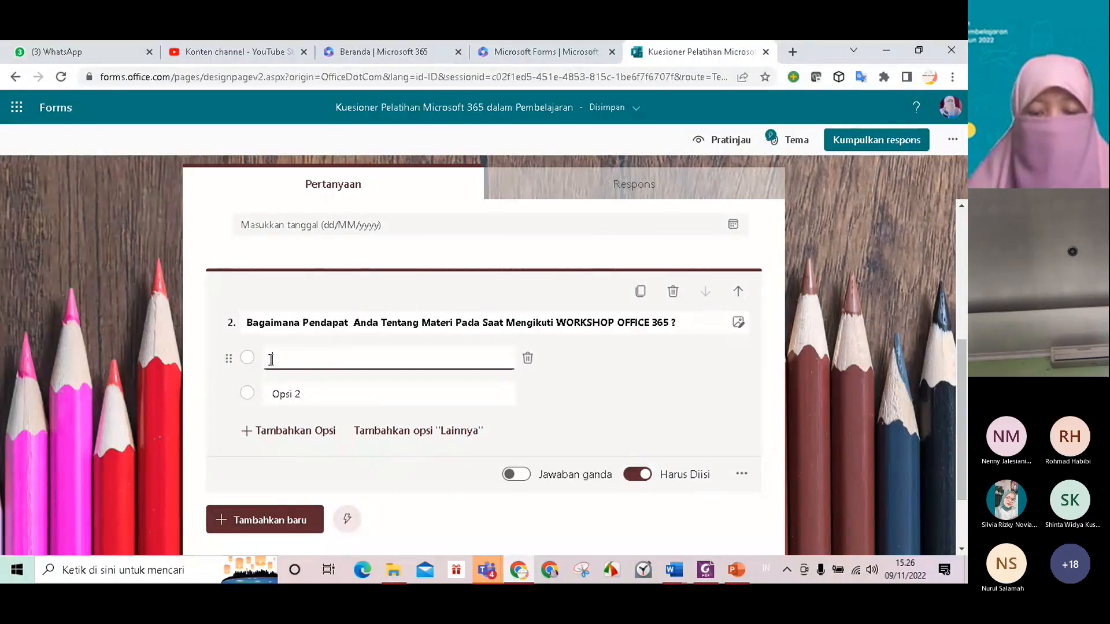
key(ctrl+v)
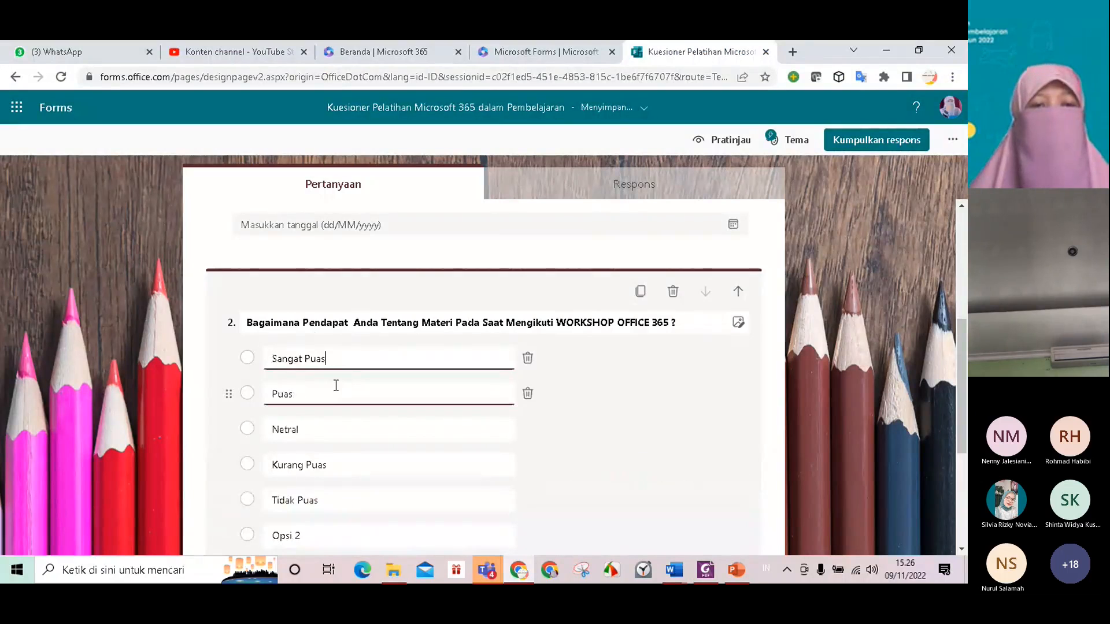
scroll(343, 400, down, 1)
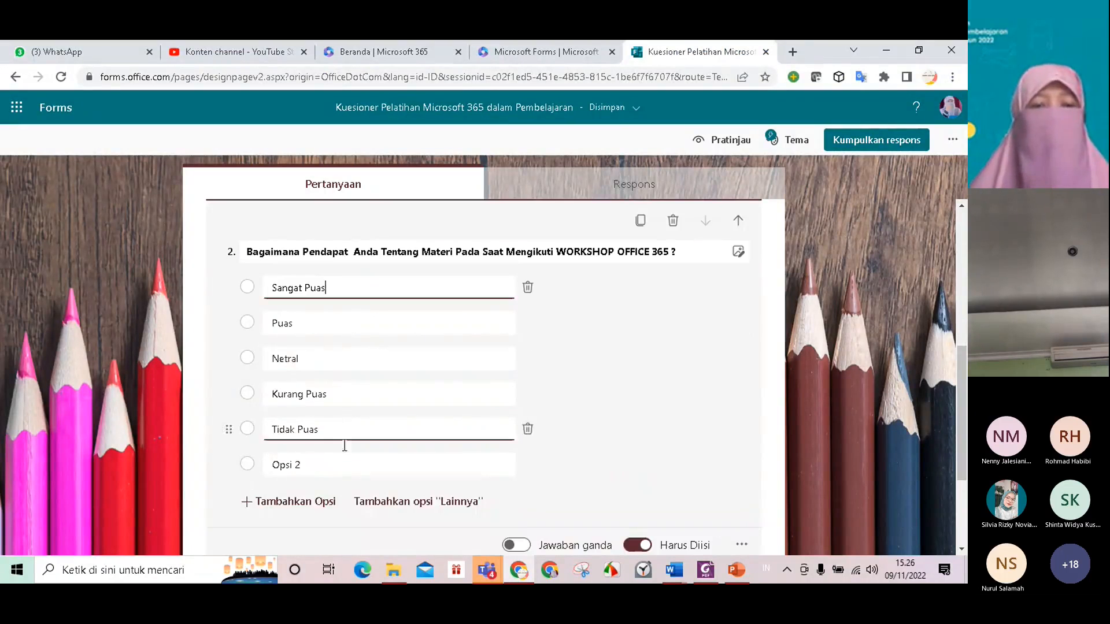
click(526, 464)
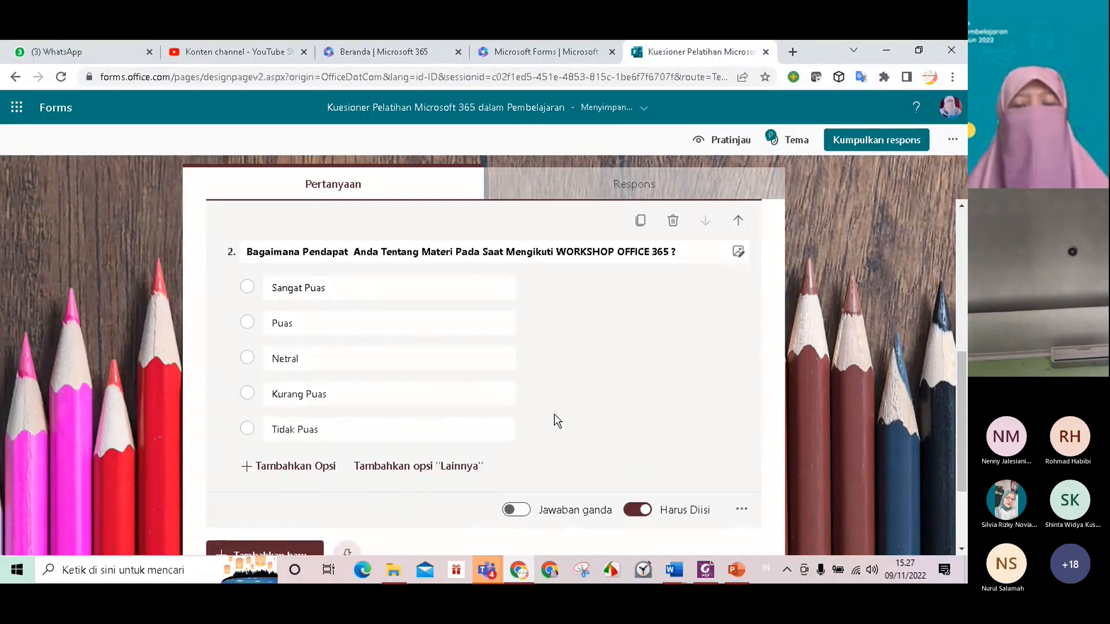
scroll(552, 405, up, 5)
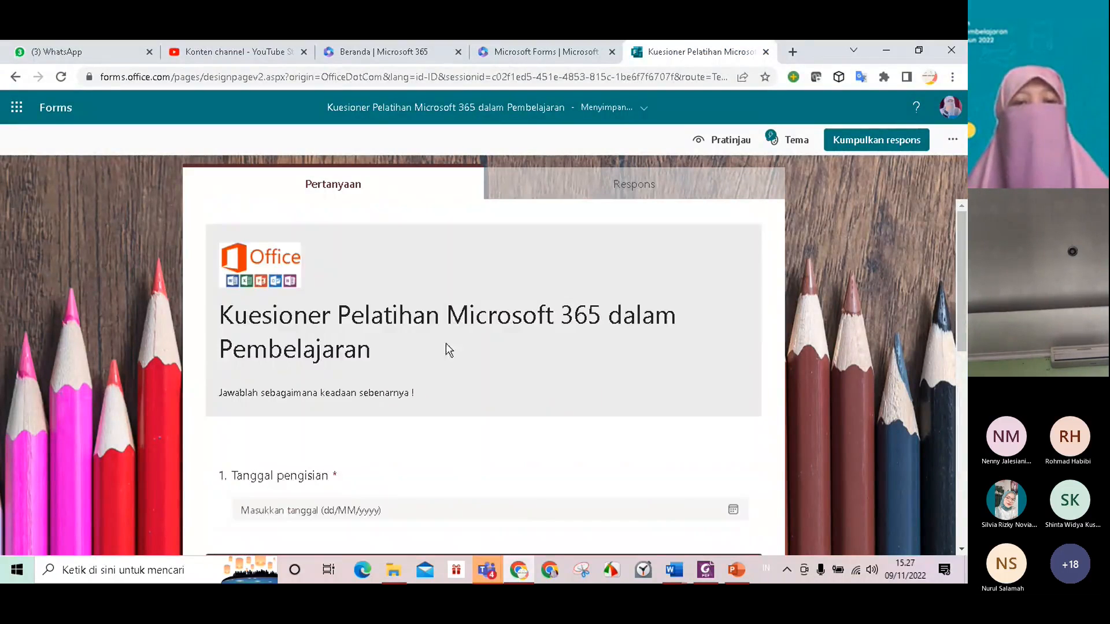
Start adding another question below question 2, switch to the Word survey document and copy its second question's text
scroll(552, 376, down, 6)
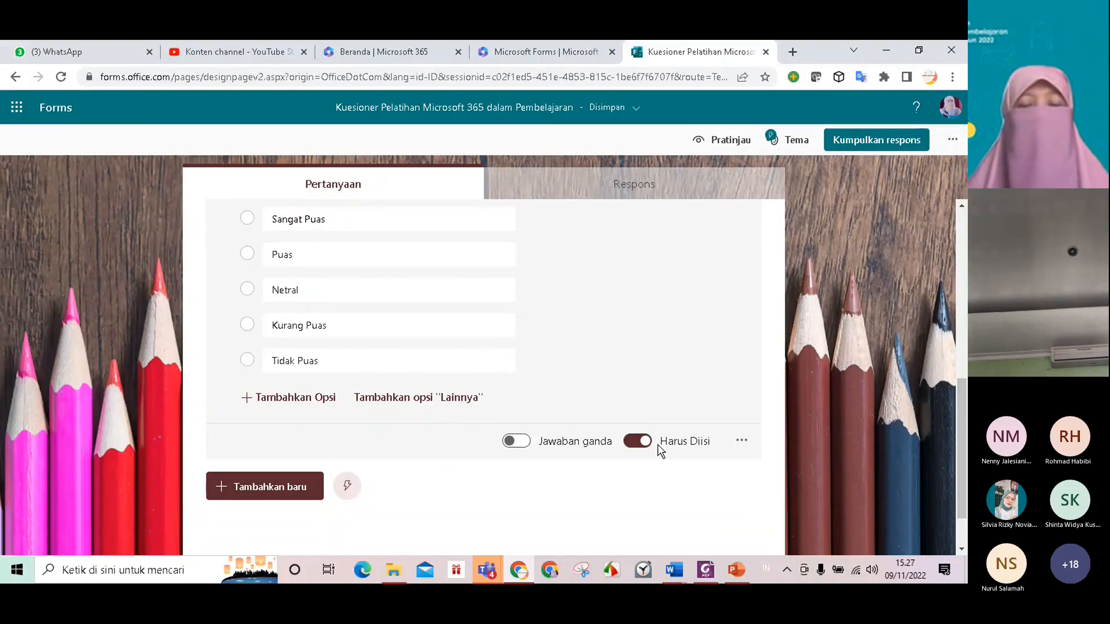
scroll(549, 379, up, 5)
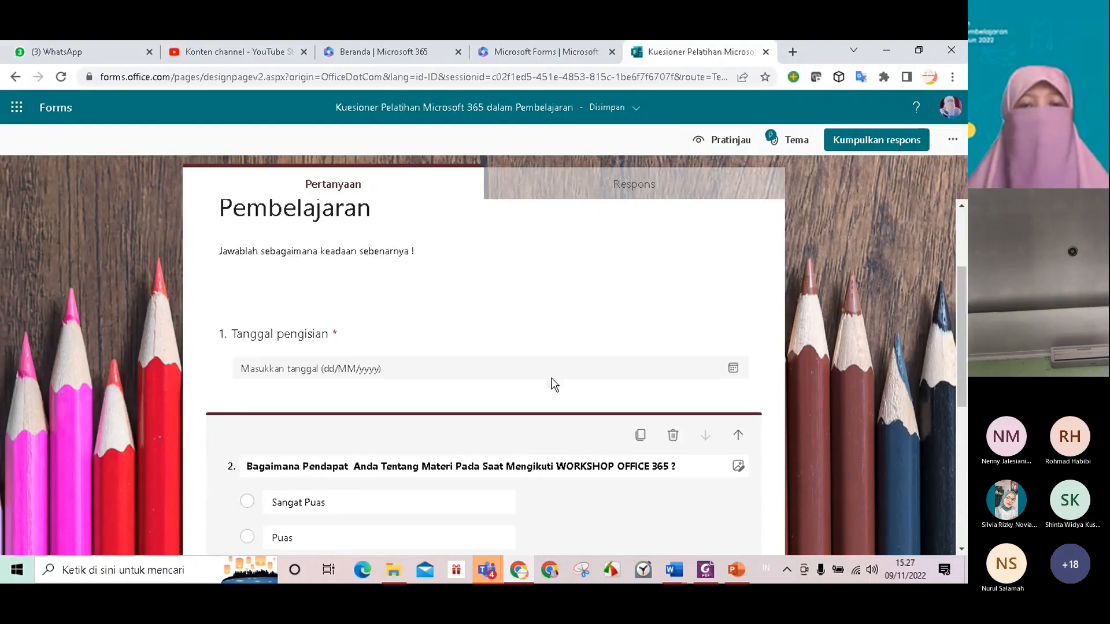
scroll(480, 372, down, 6)
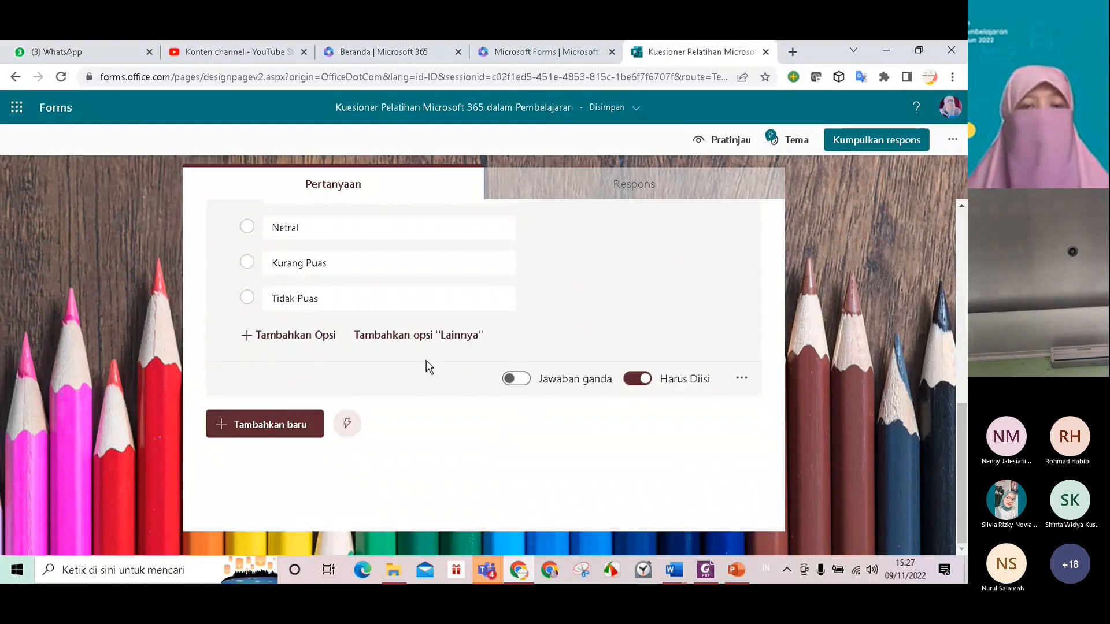
scroll(426, 366, up, 1)
click(278, 497)
scroll(451, 443, down, 2)
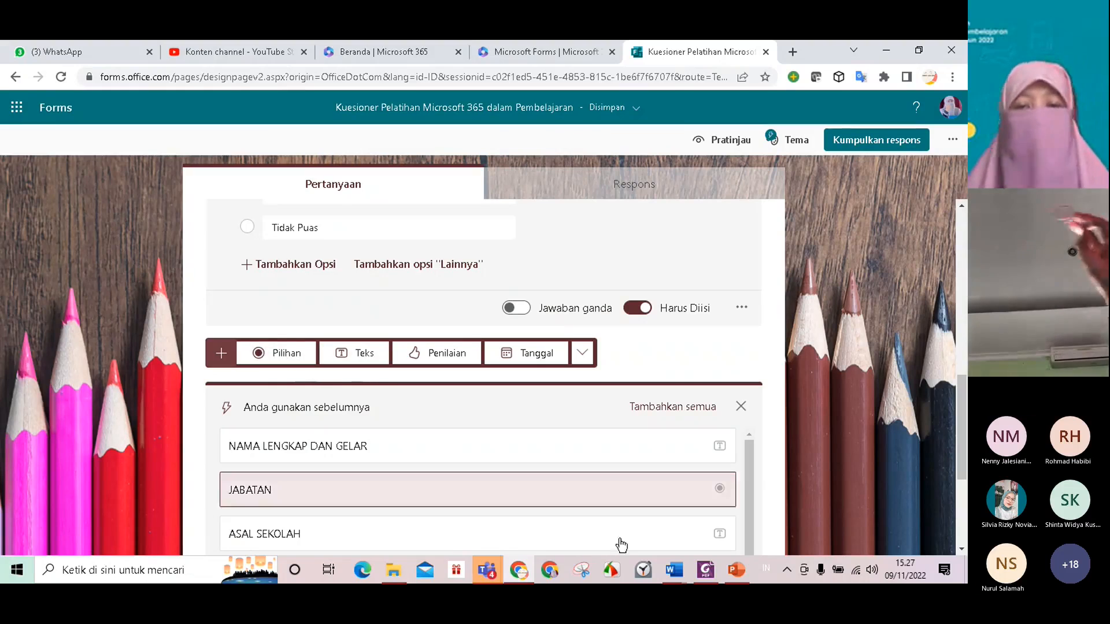
mouse_move(673, 570)
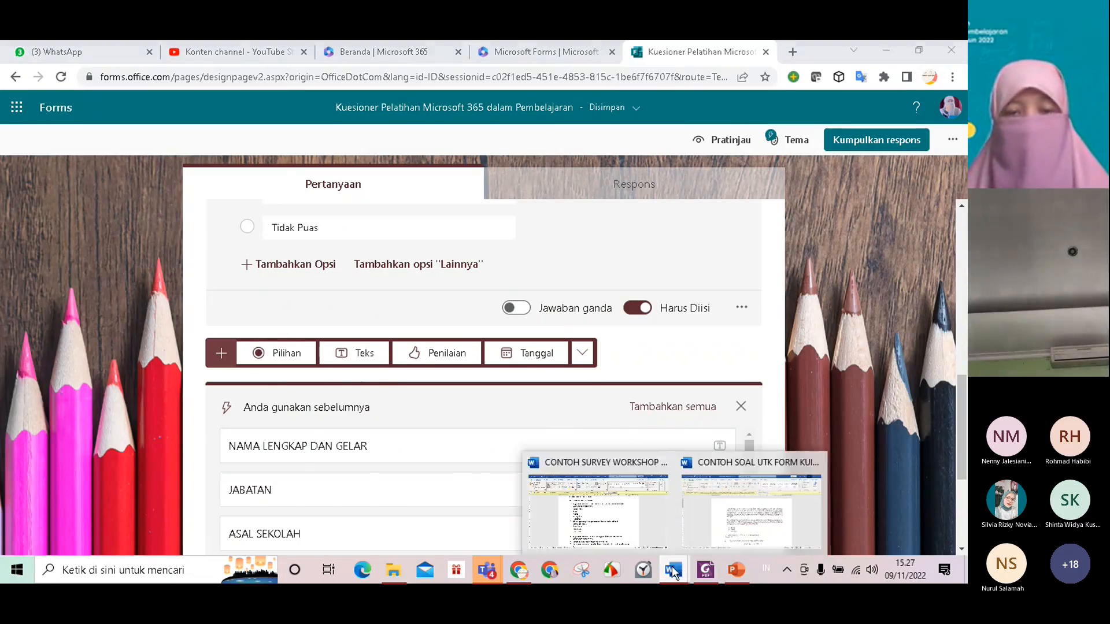
click(599, 526)
drag(307, 365, 626, 370)
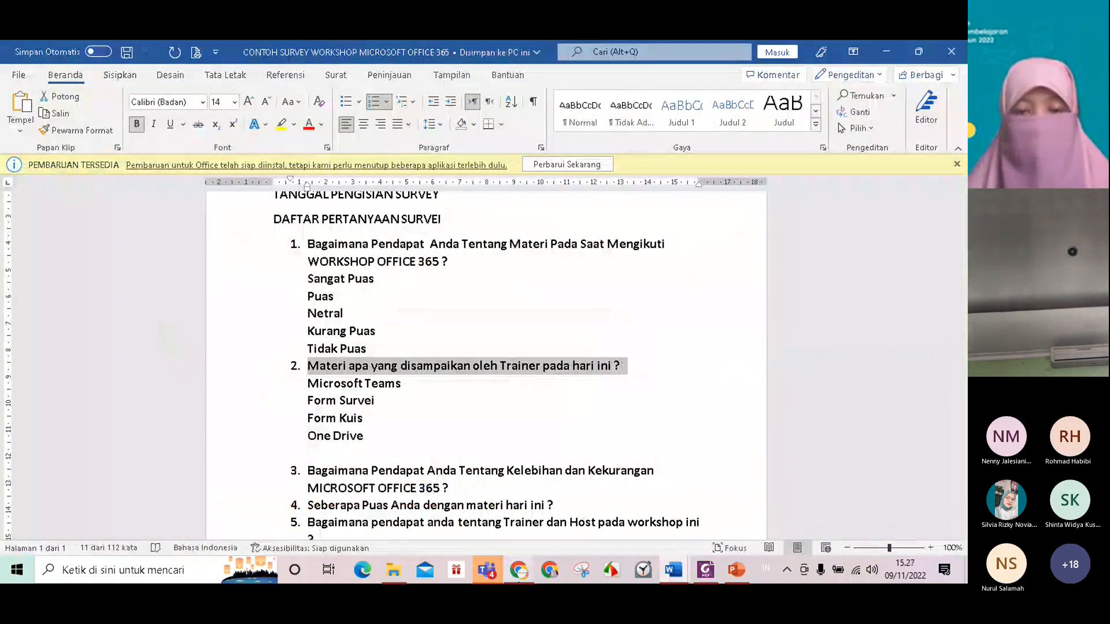
Back in the form, add a choice question reading "Materi apa yang disampaikan oleh Trainer pada hari ini ?", without the pasted list number
click(522, 578)
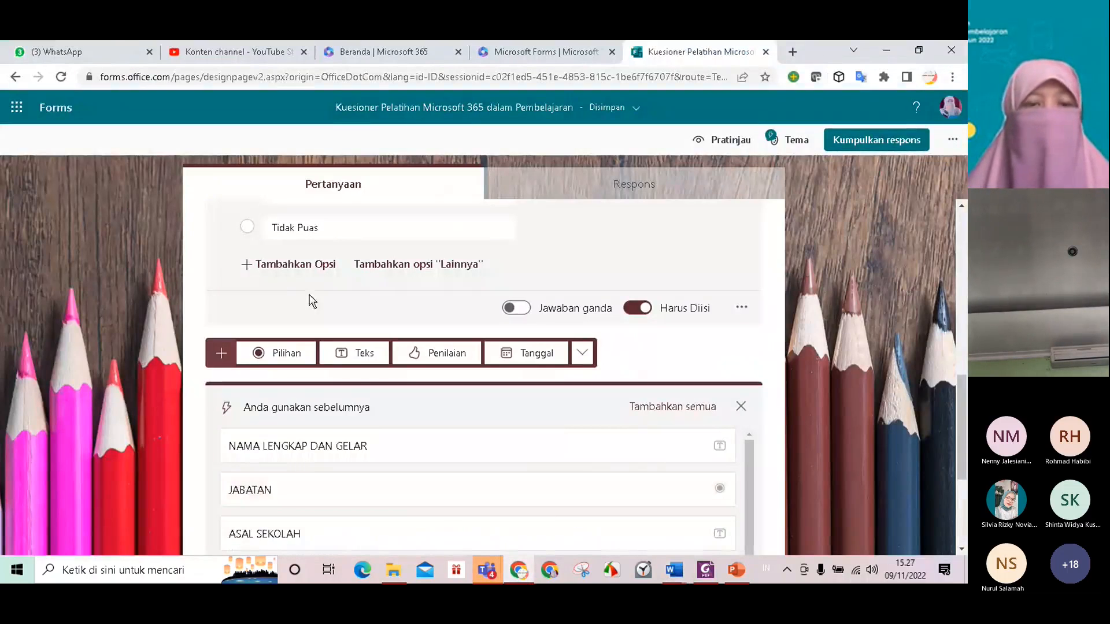
scroll(381, 374, up, 2)
scroll(405, 413, down, 3)
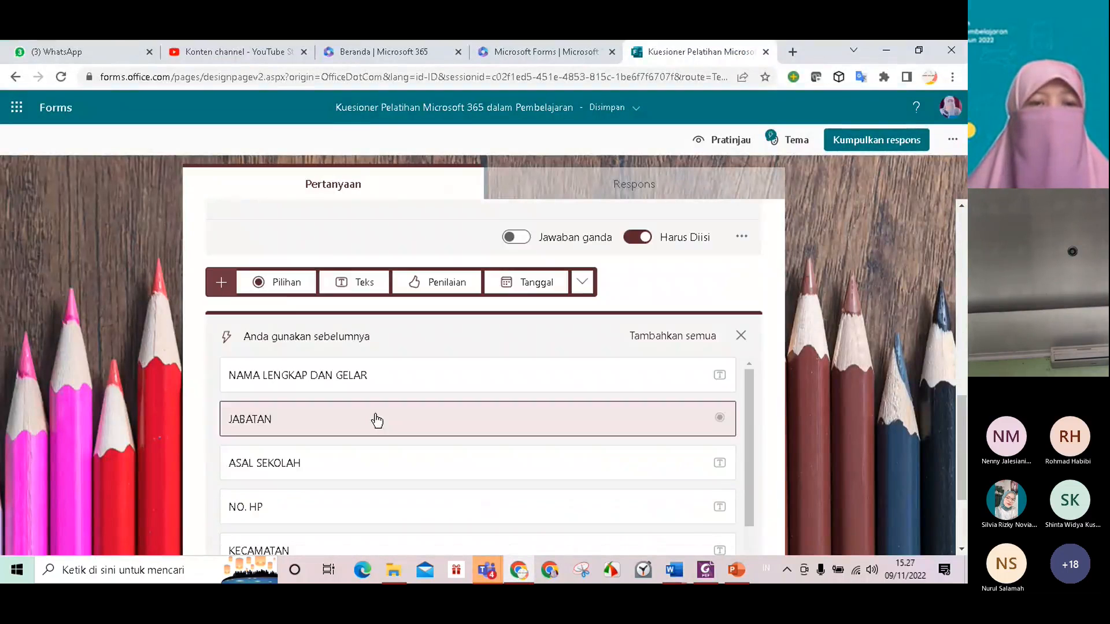
click(287, 292)
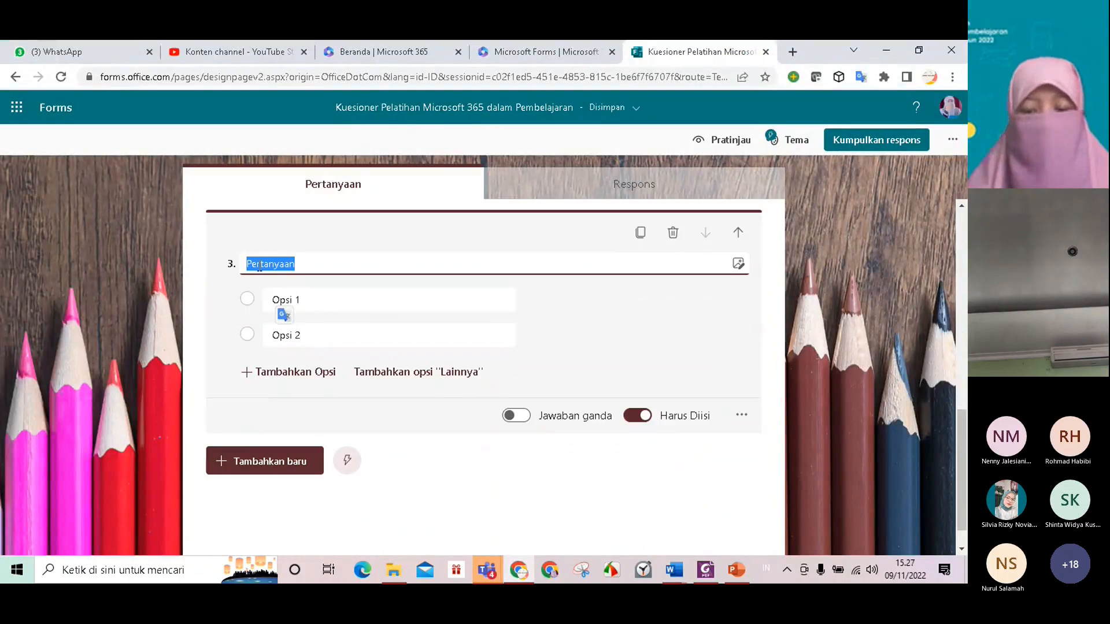
text(1. Materi apa yang disampaikan oleh Trainer pada hari ini ?)
click(269, 270)
key(BackSpace)
key(BackSpace)
key(BackSpace)
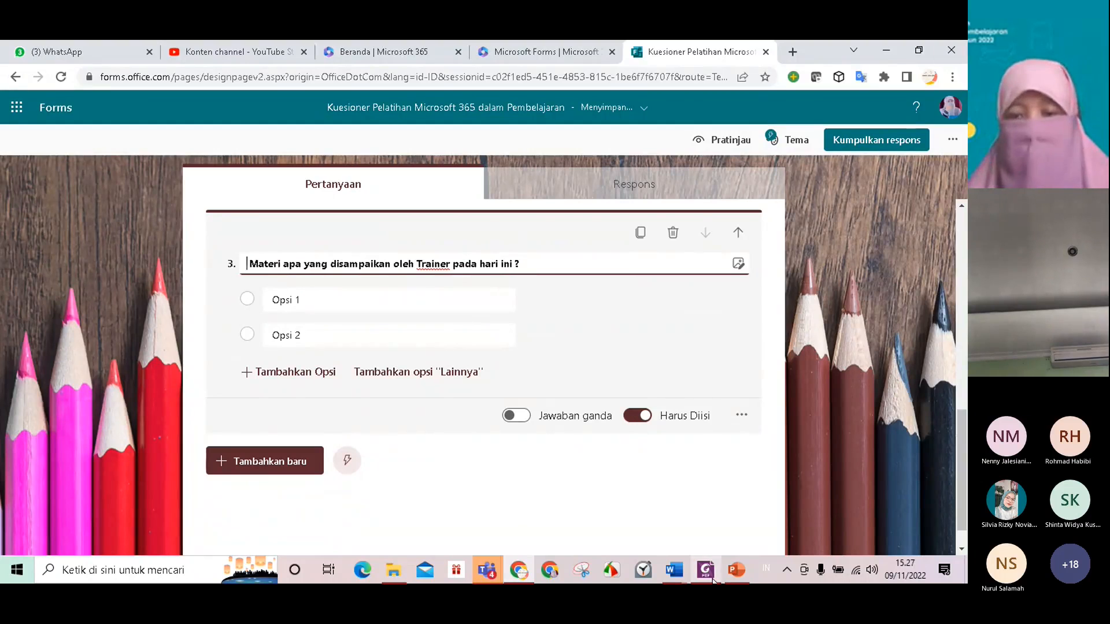
Switch to the Word survey document and copy the second question's four answer choices, from Microsoft Teams to One Drive
mouse_move(672, 572)
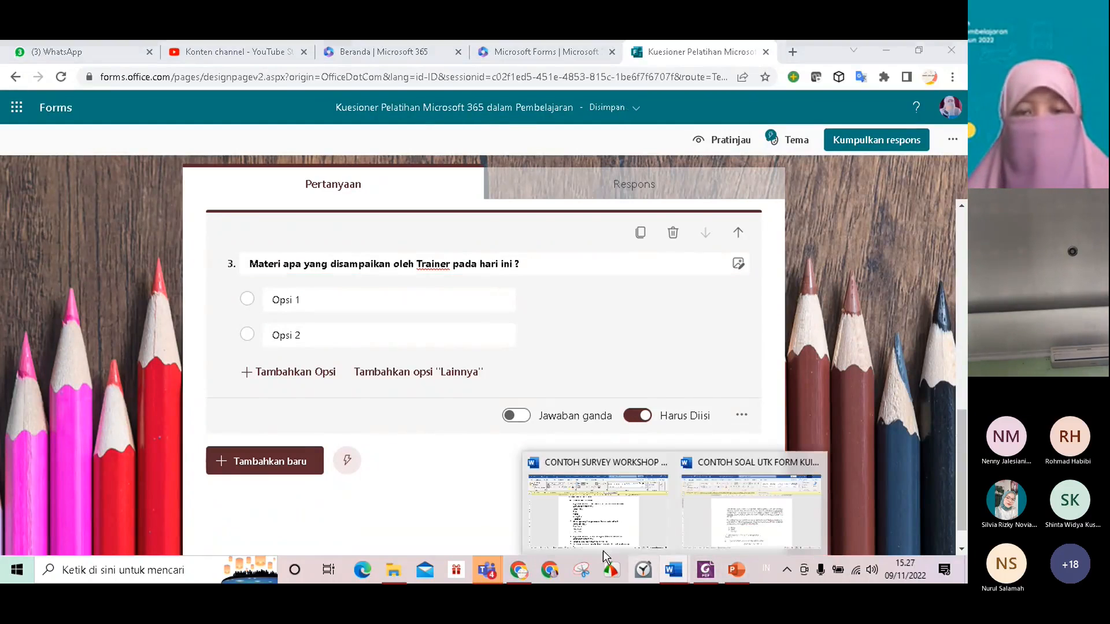
click(575, 512)
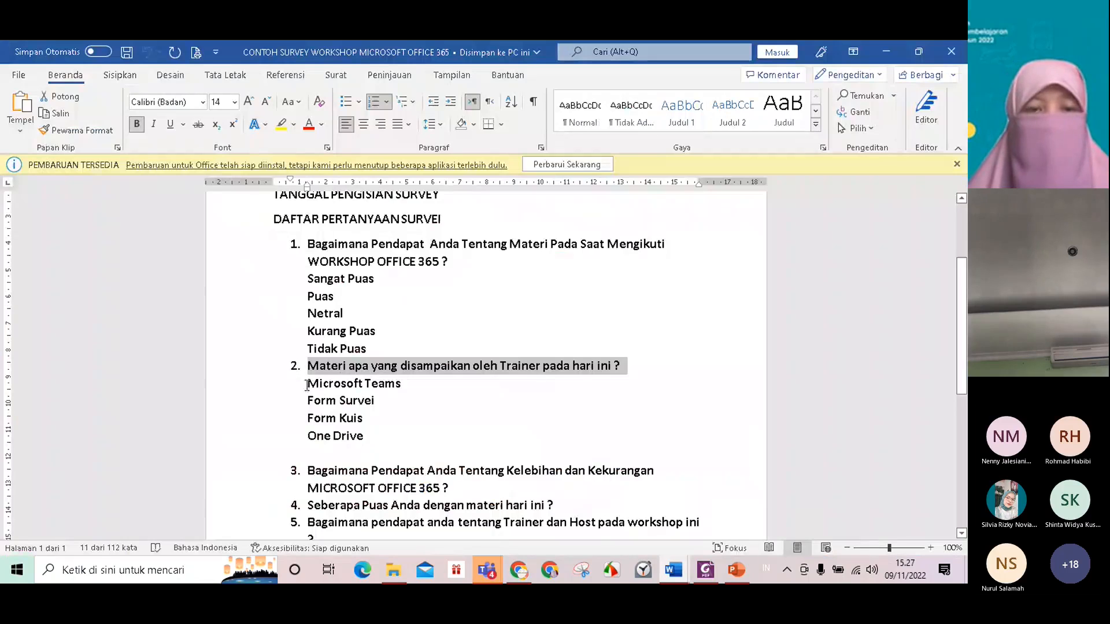
drag(309, 386, 376, 441)
key(ctrl+c)
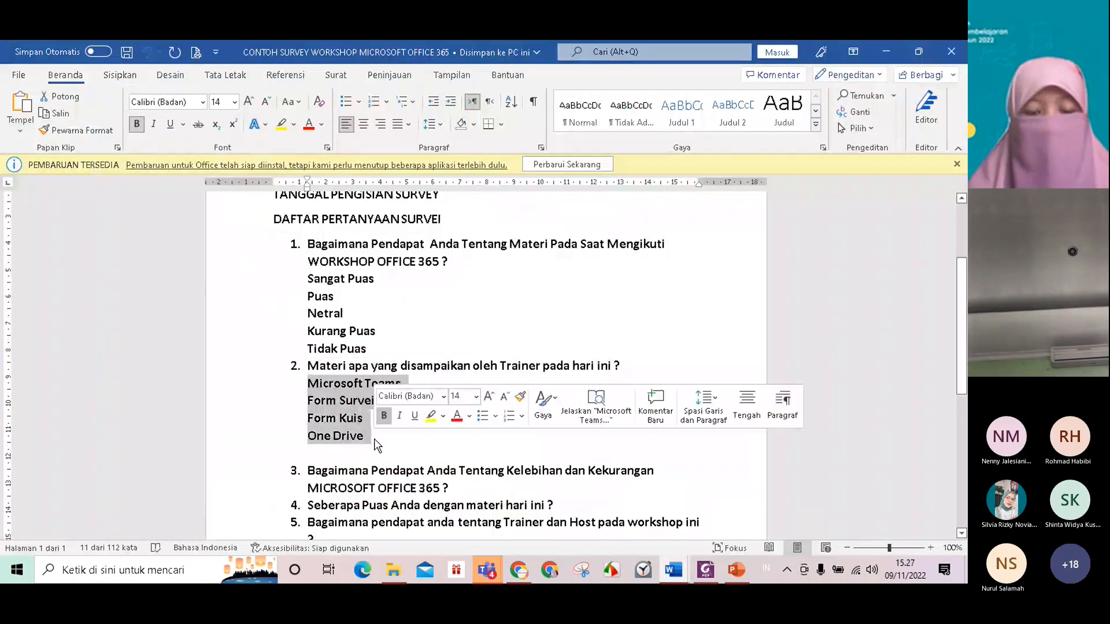
Return to the form, paste Microsoft Teams, Form Survei, Form Kuis and One Drive as question 3's options, and delete the leftover Opsi 2
click(519, 572)
triple_click(274, 299)
key(ctrl+v)
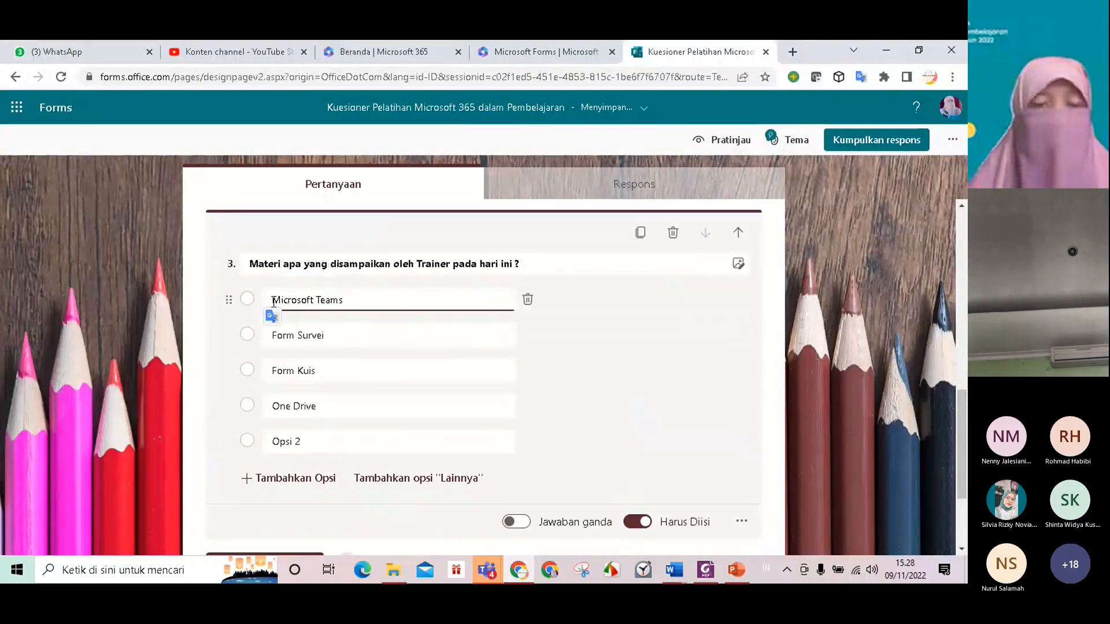
click(527, 441)
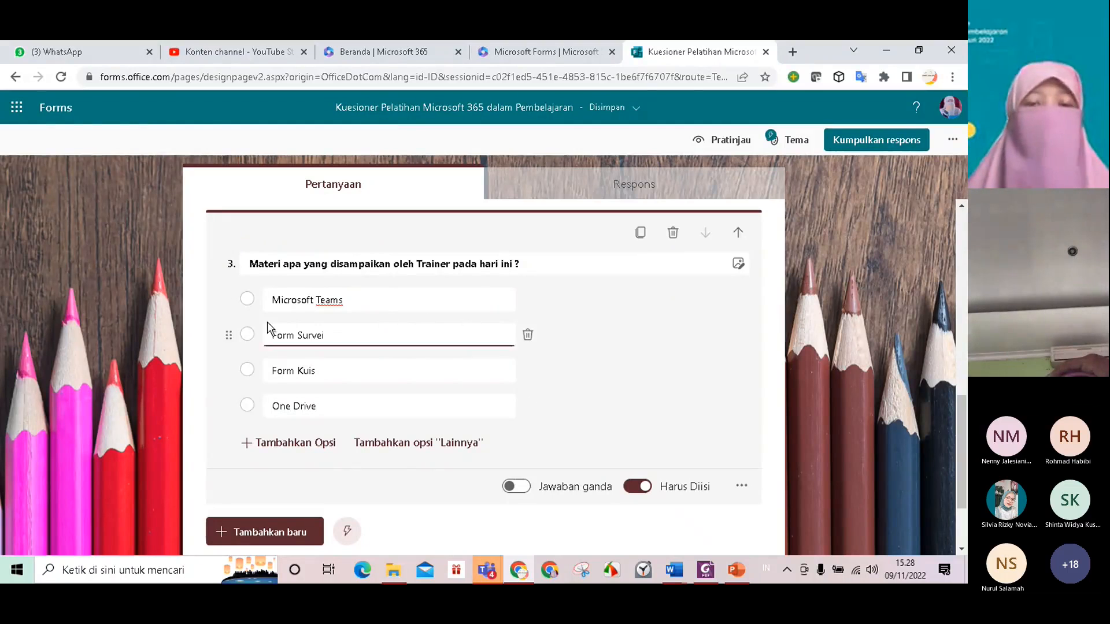
Allow multiple answers (Jawaban ganda) for question 3 and set the total selectable options to Sama dengan 4
click(512, 486)
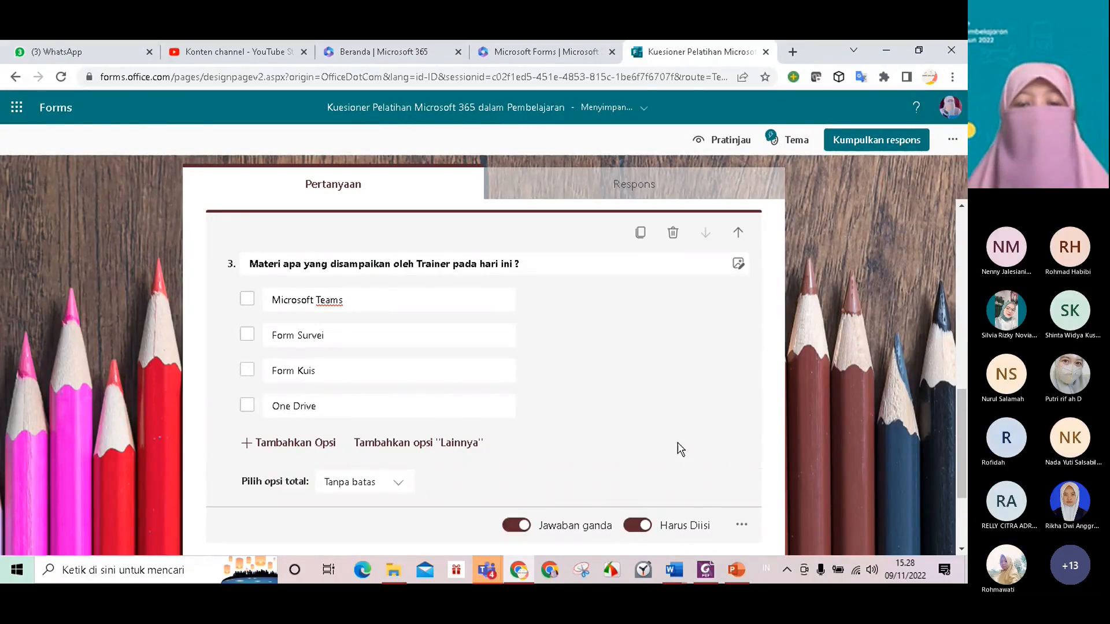
scroll(680, 448, down, 1)
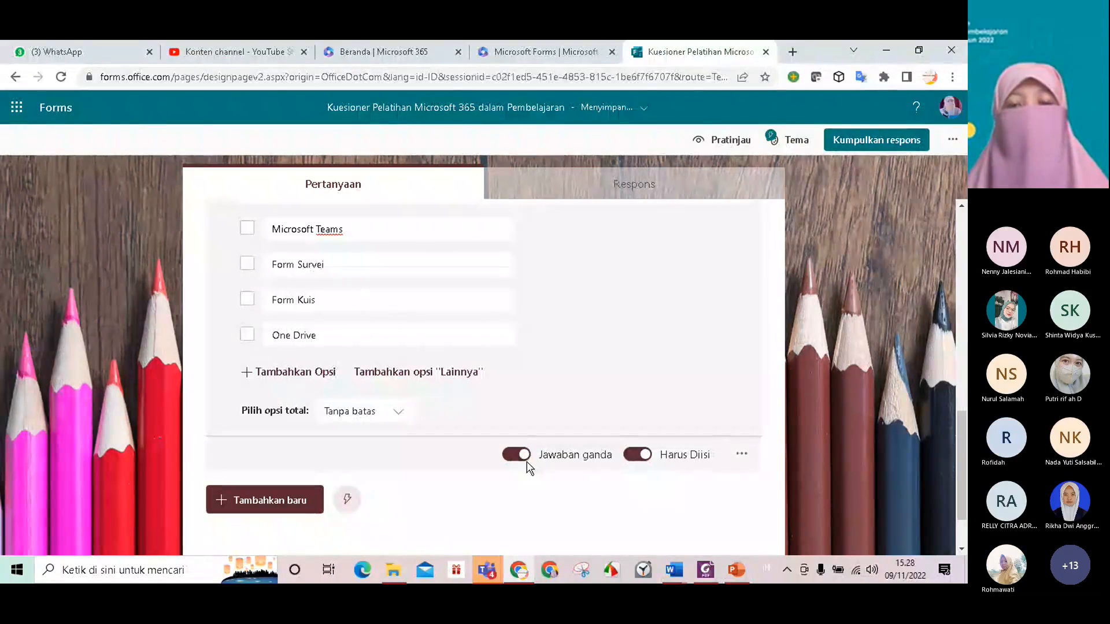
scroll(538, 387, up, 1)
click(404, 370)
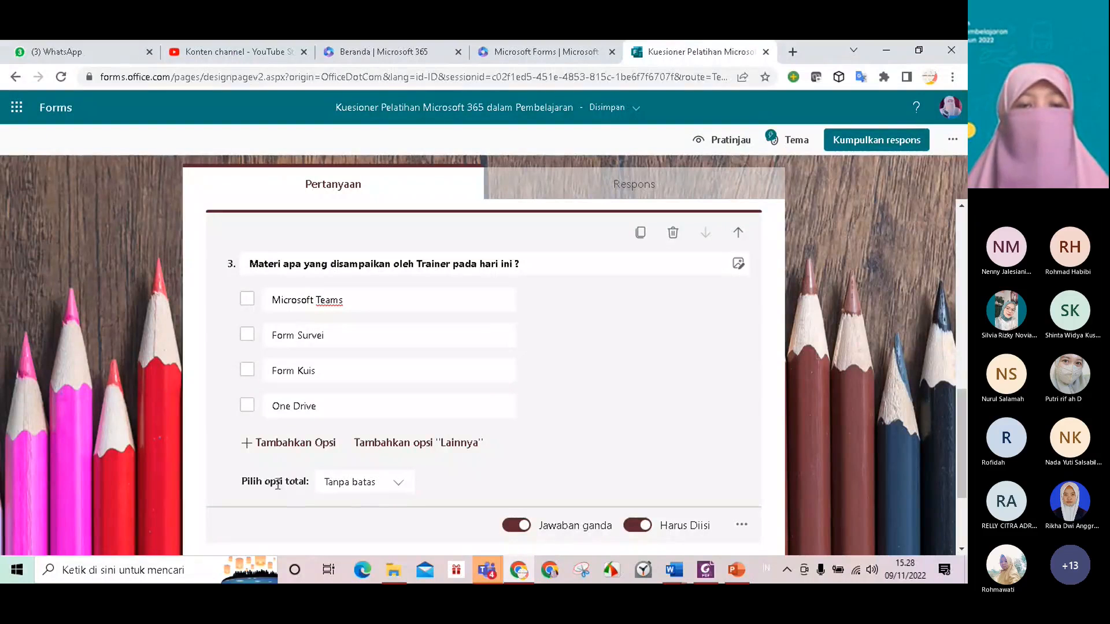
click(400, 485)
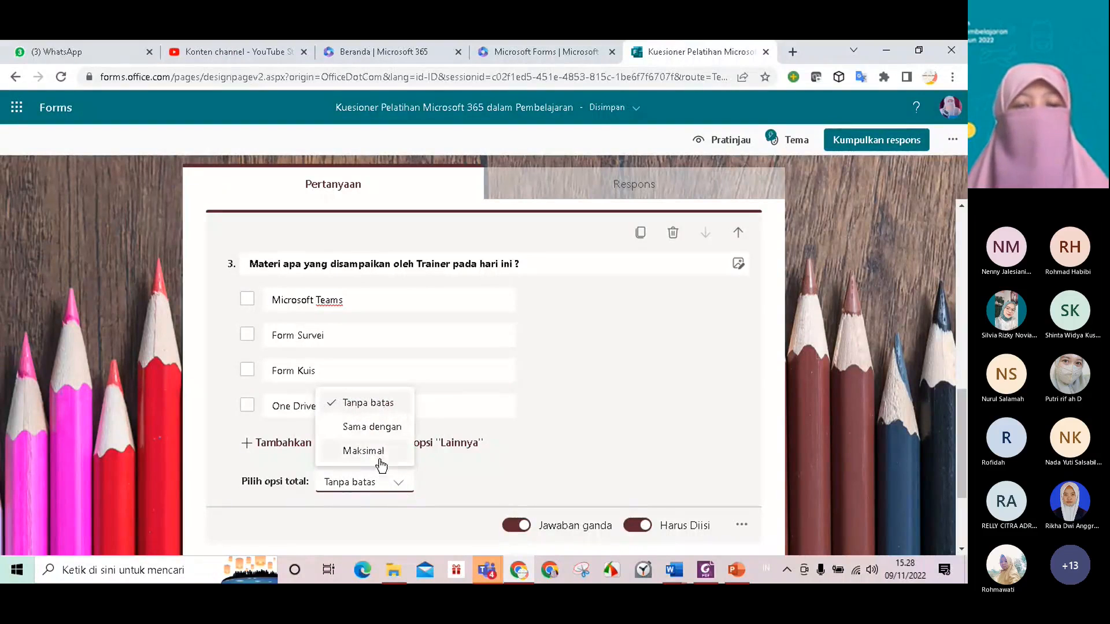
click(351, 430)
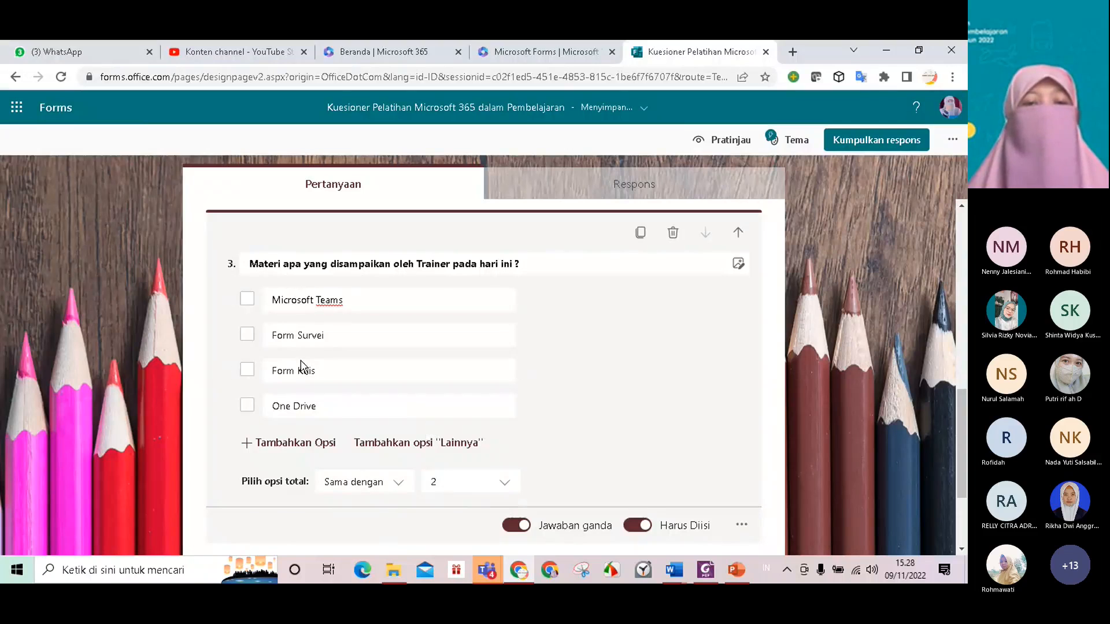
click(504, 485)
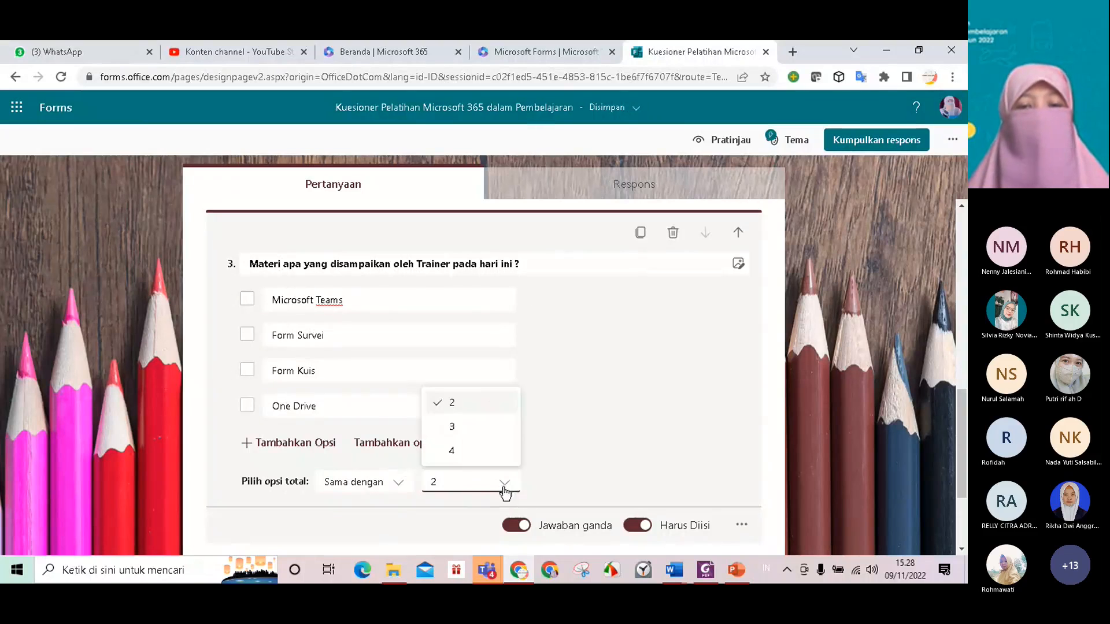
click(454, 452)
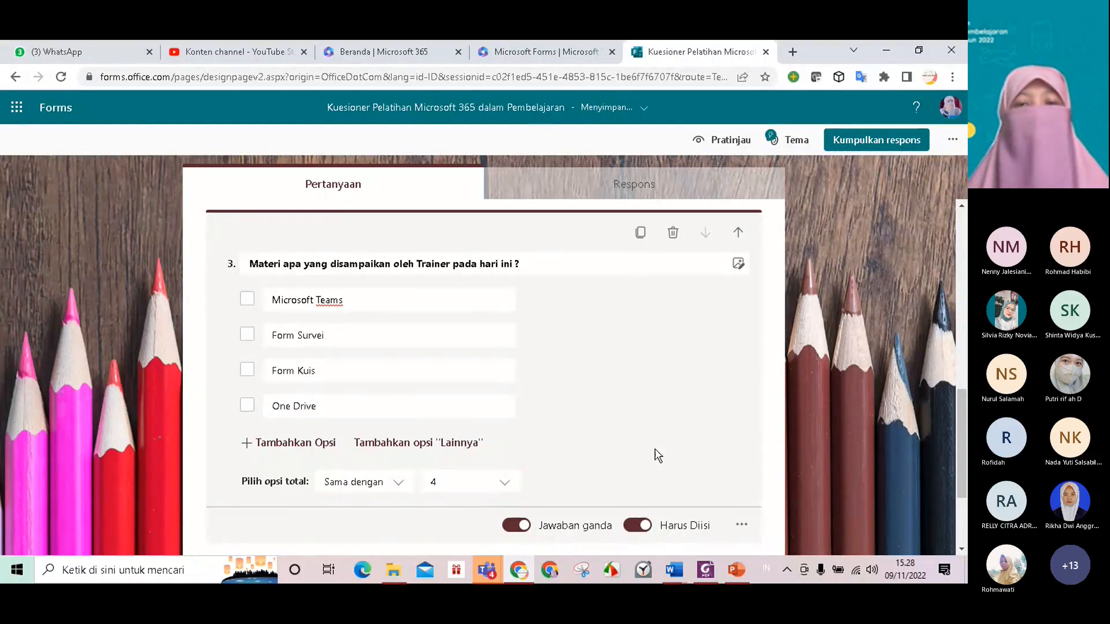
Preview the form in the computer layout and look through its header and three questions
scroll(617, 416, up, 10)
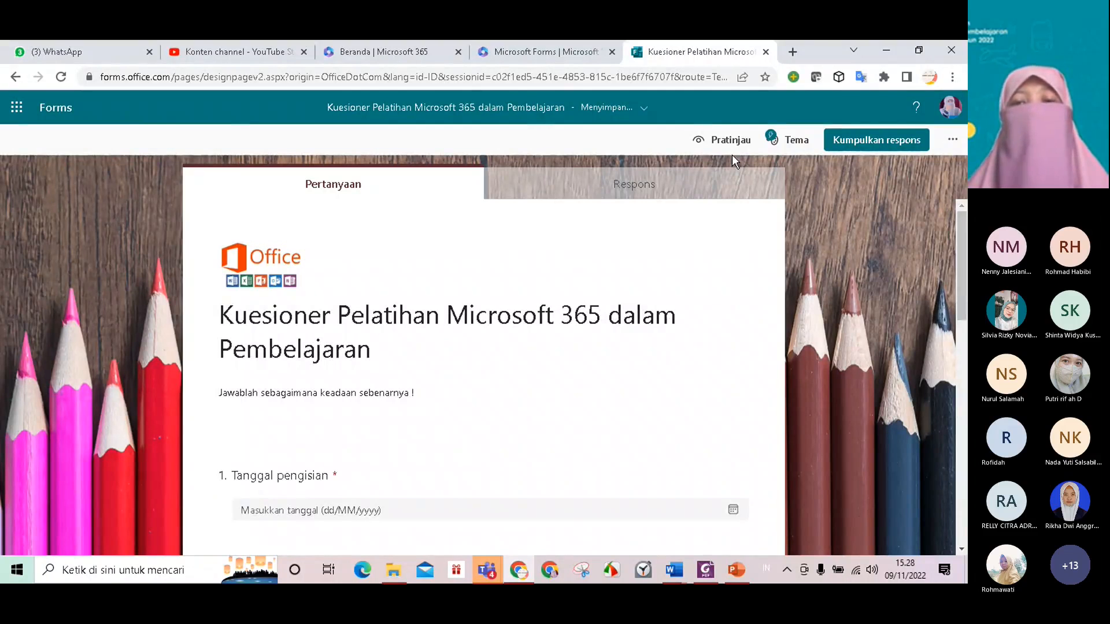
click(731, 150)
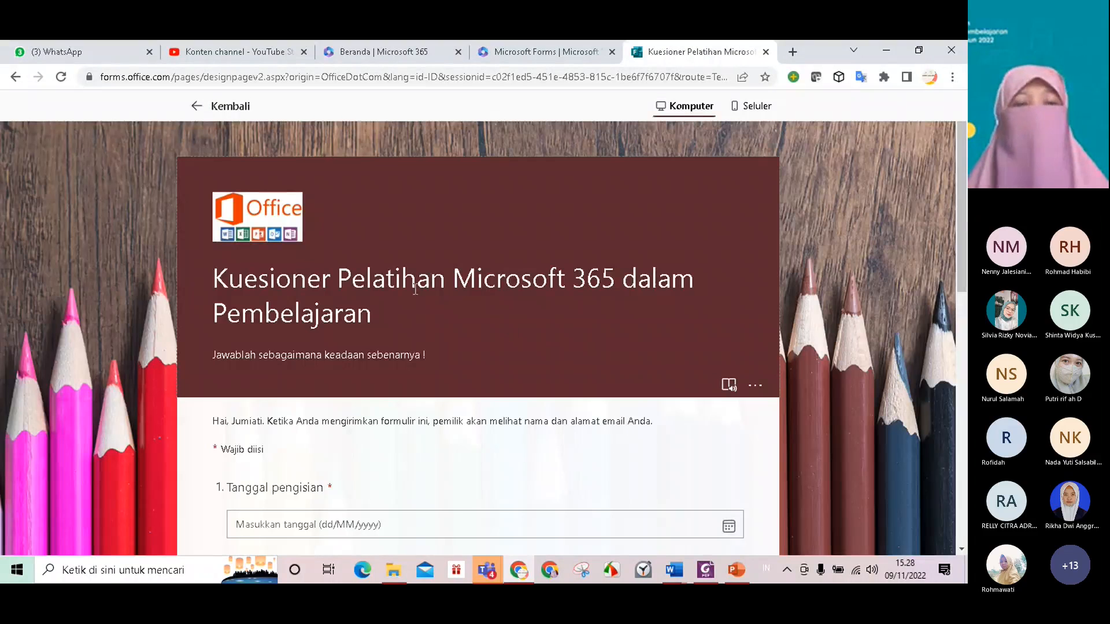
scroll(382, 283, down, 6)
scroll(394, 304, up, 4)
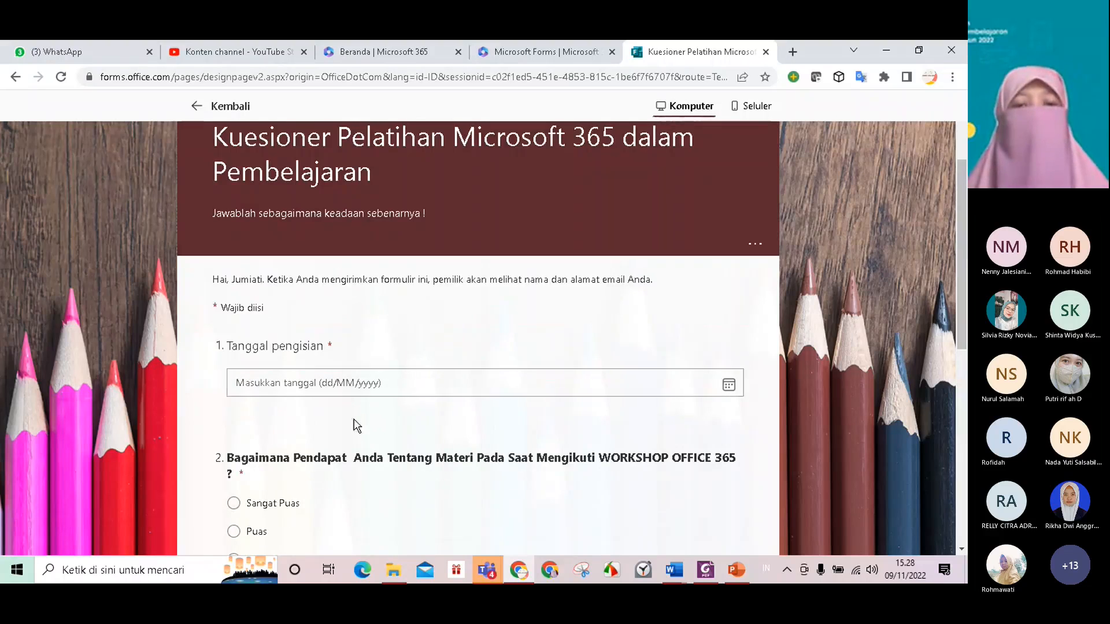
scroll(370, 399, down, 1)
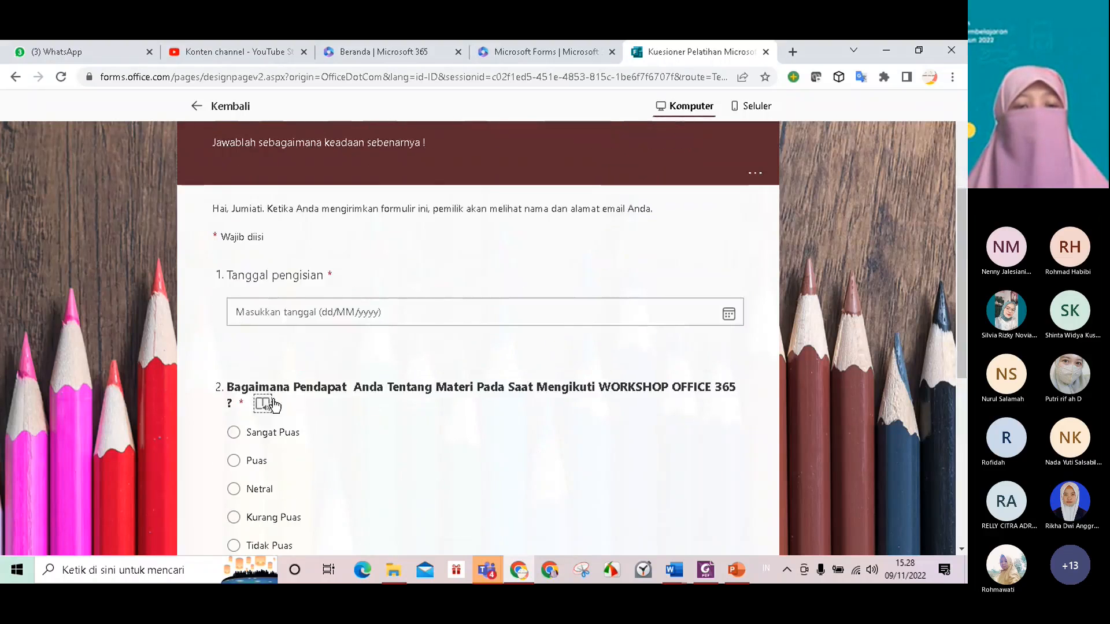
scroll(373, 399, down, 2)
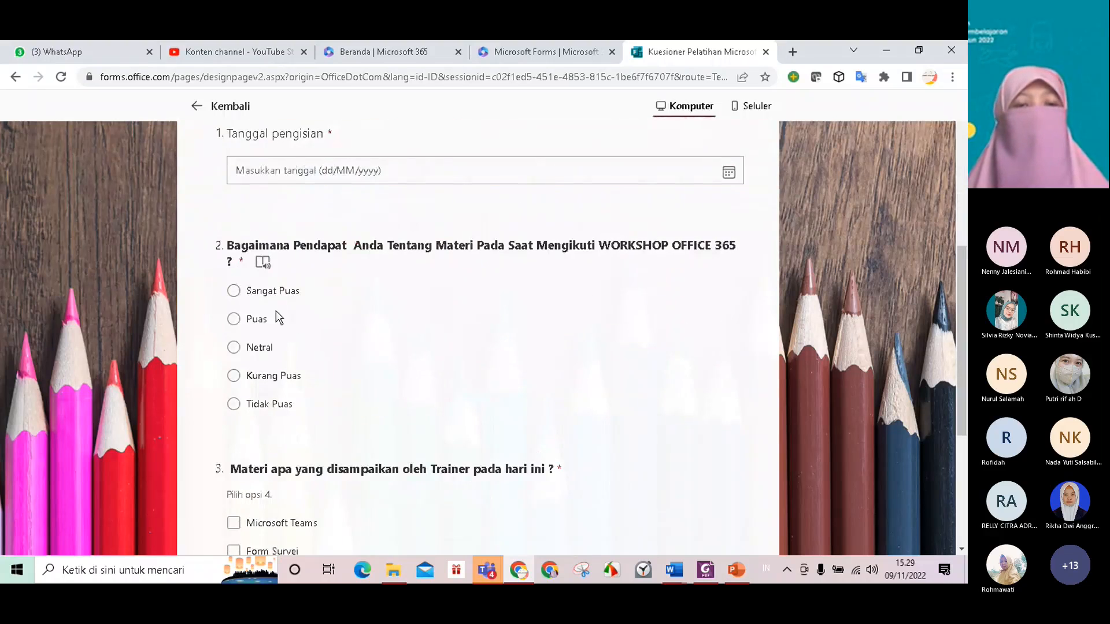
scroll(362, 353, down, 3)
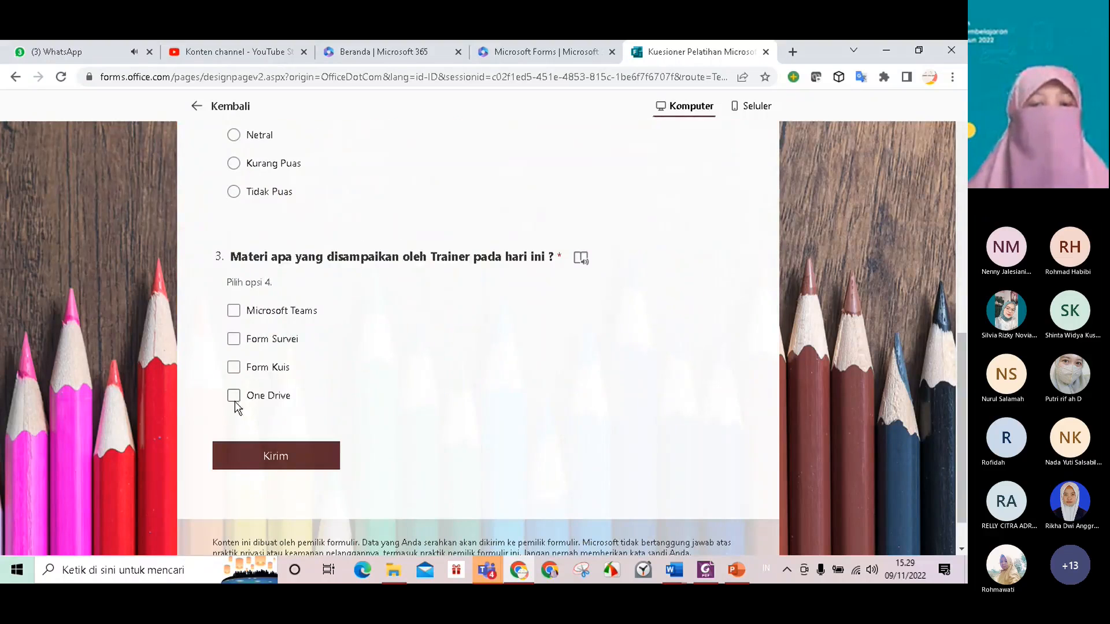
scroll(625, 371, up, 10)
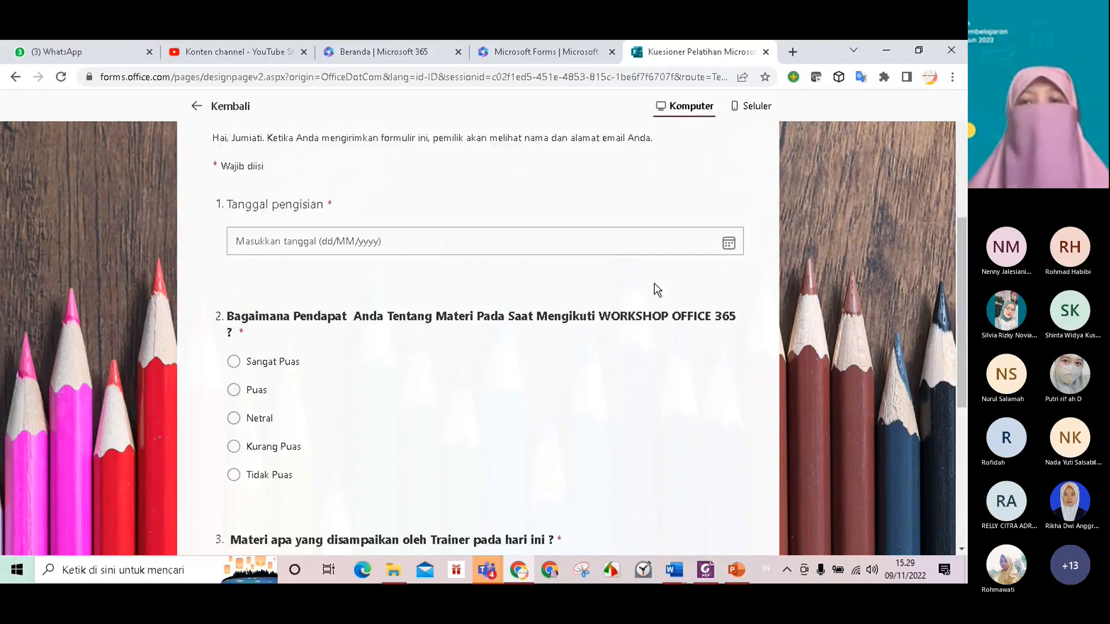
Check the form's preview in the mobile layout (Seluler), and return to the form editor
click(755, 111)
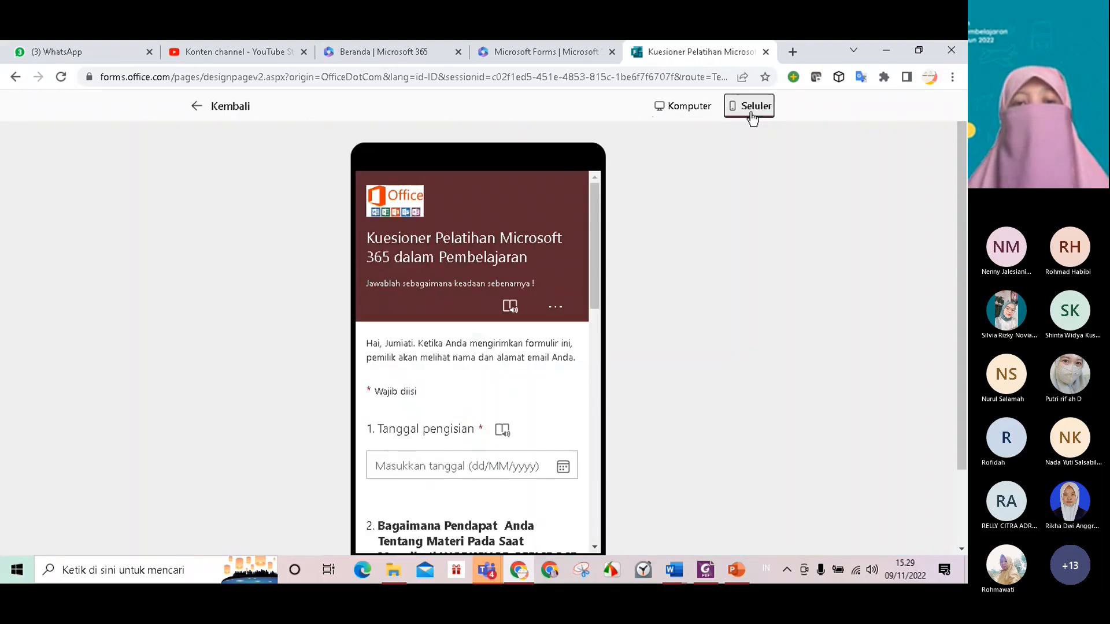
scroll(457, 354, down, 10)
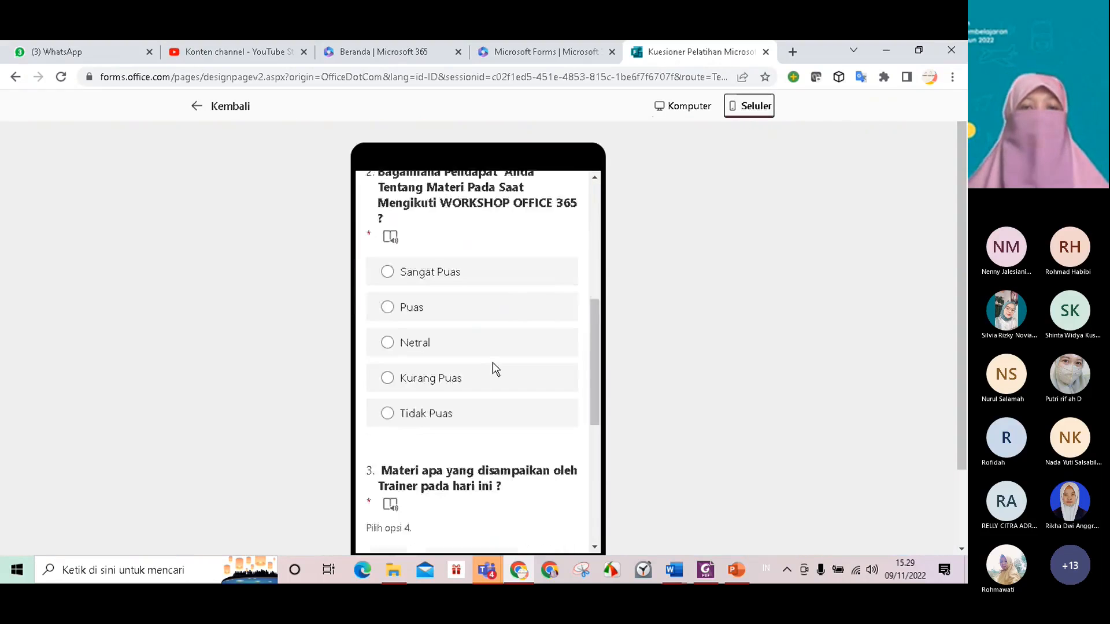
scroll(499, 376, down, 4)
scroll(529, 364, up, 12)
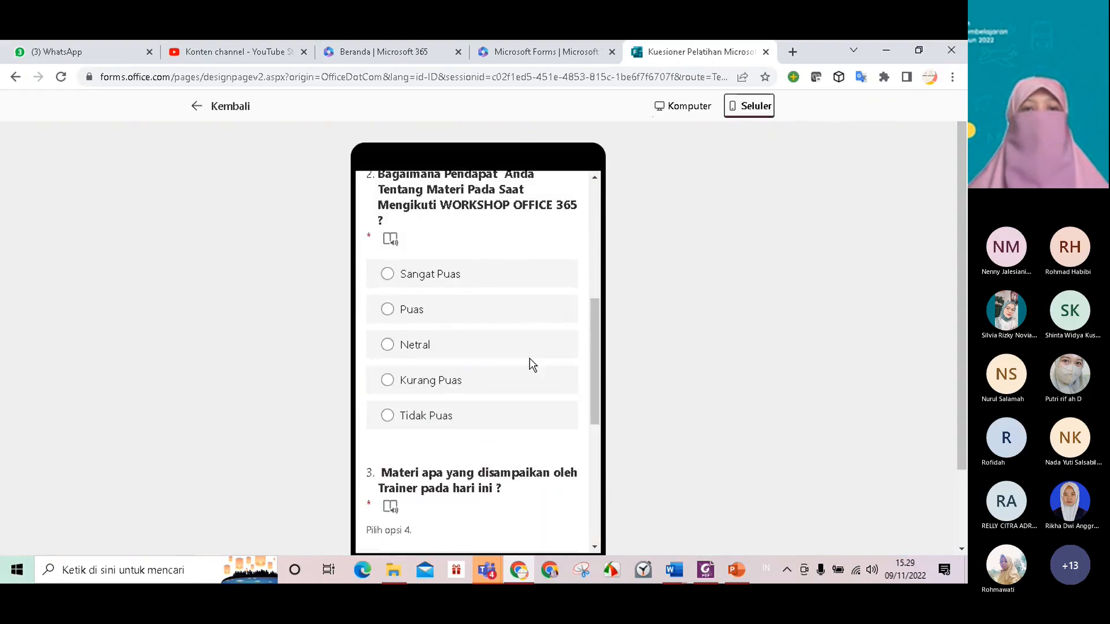
click(214, 111)
Open question 3, about the material presented by the trainer, for editing
scroll(398, 444, down, 8)
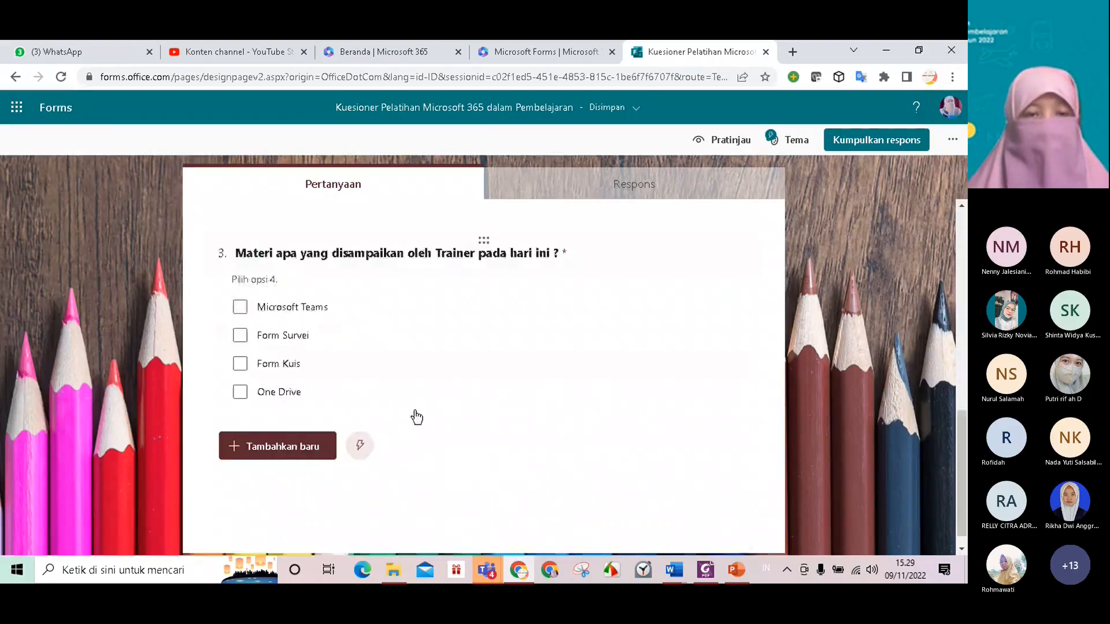
scroll(405, 428, up, 1)
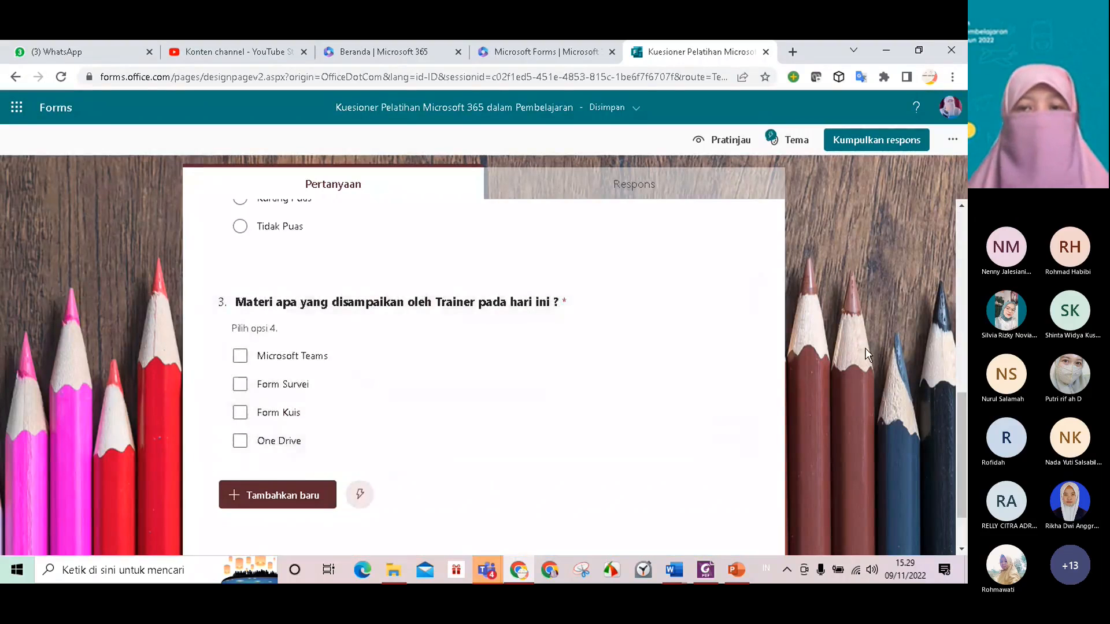
click(408, 334)
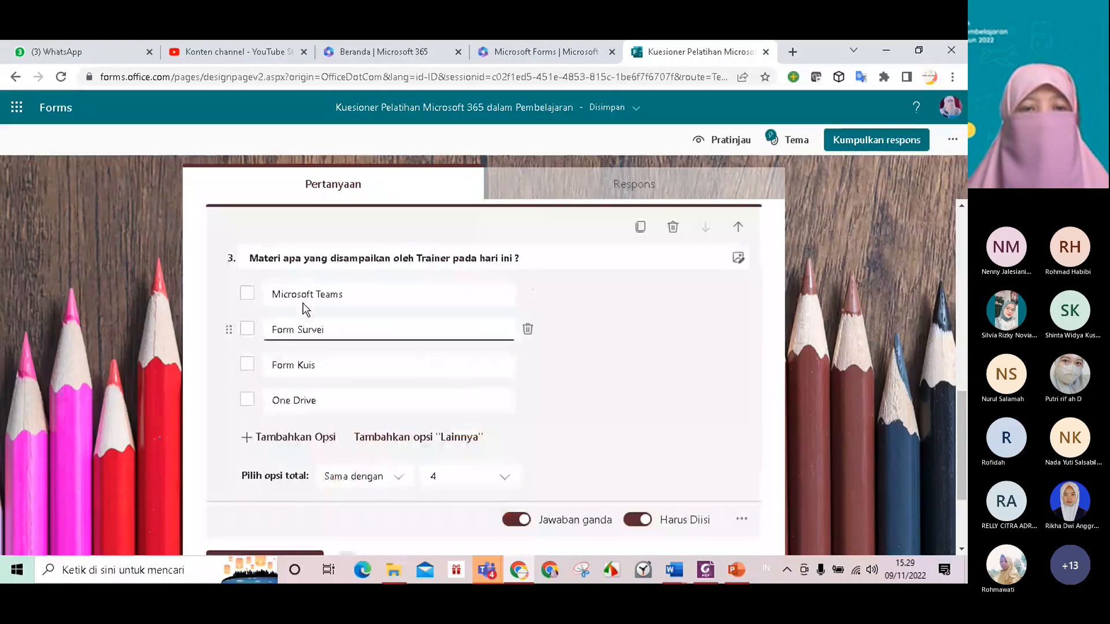
Set the total number of selectable options for question 3 to 2
click(506, 480)
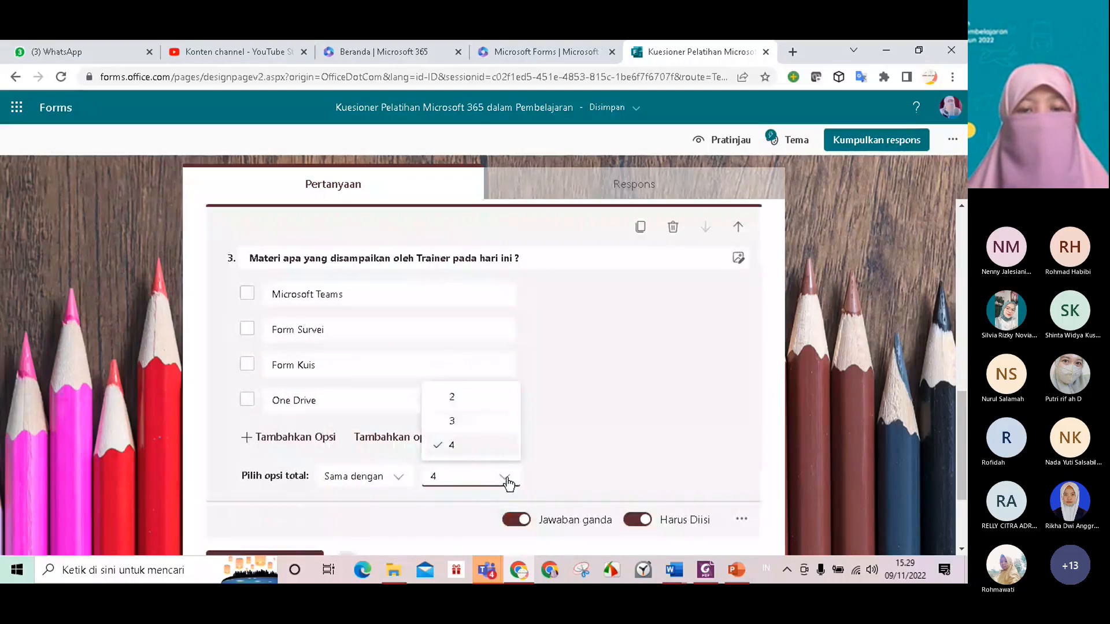
click(446, 399)
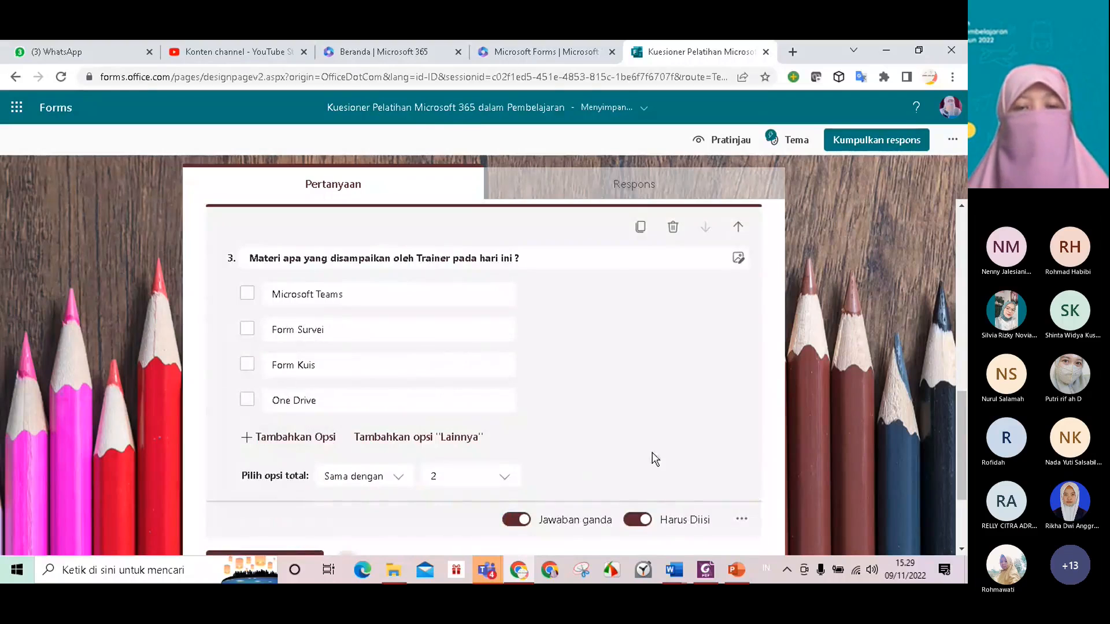
scroll(670, 485, down, 3)
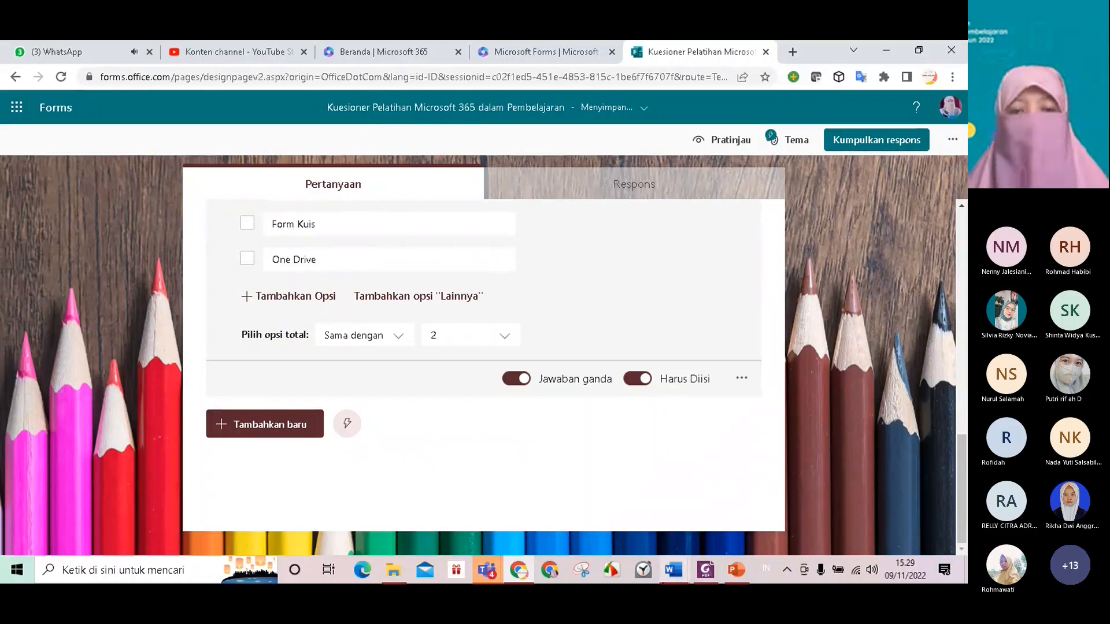
Switch to the Word document CONTOH SURVEY WORKSHOP MICROSOFT OFFICE 365 and copy its question 3 about Kelebihan dan Kekurangan
click(673, 571)
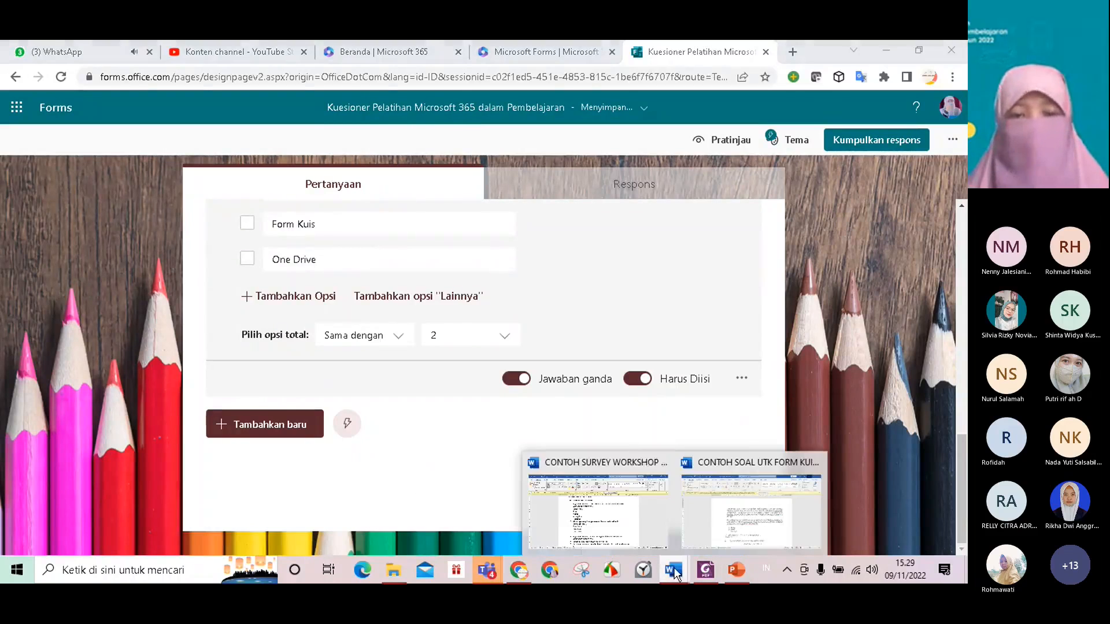
click(606, 503)
scroll(516, 407, down, 1)
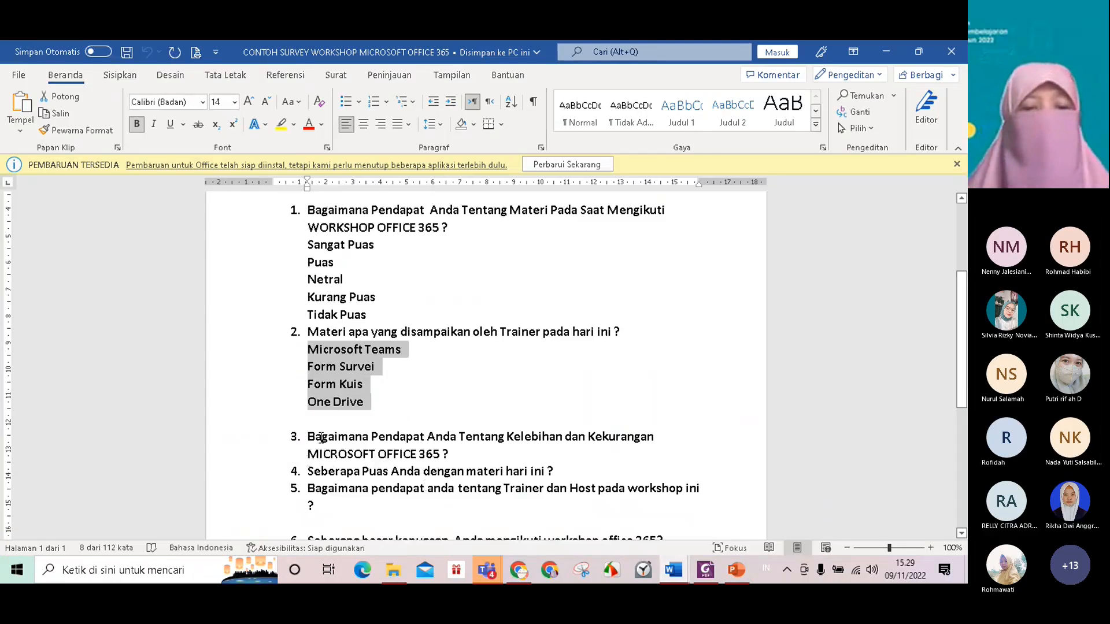
drag(309, 437, 488, 459)
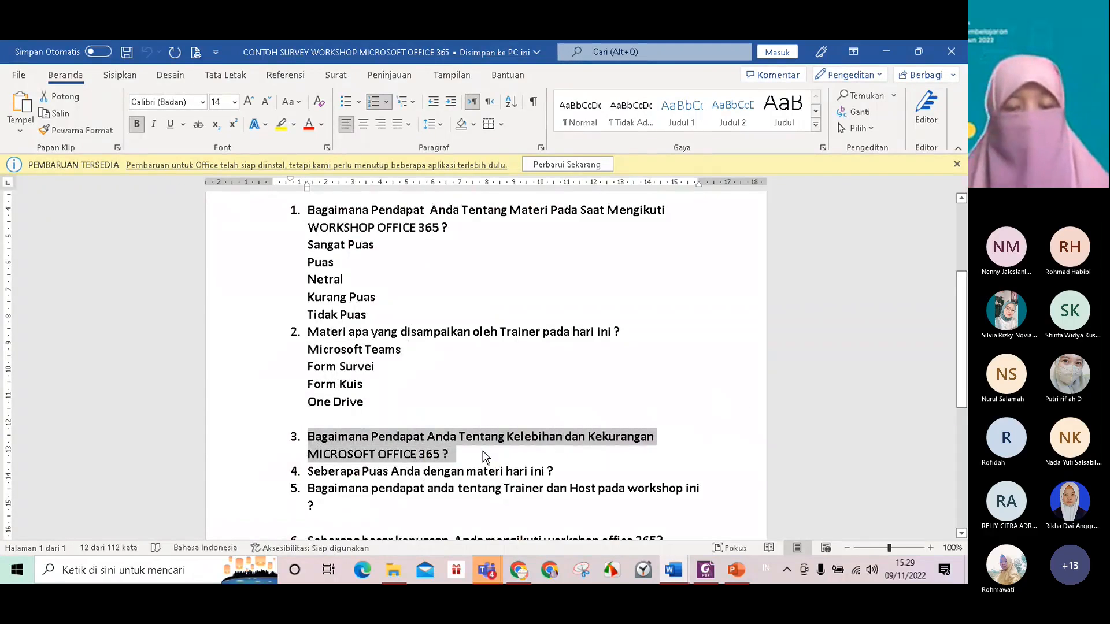
In the Forms questionnaire, add a Teks question titled "Bagaimana Pendapat Anda Tentang Kelebihan dan Kekurangan MICROSOFT OFFICE 365 ?" without the pasted list number
click(516, 575)
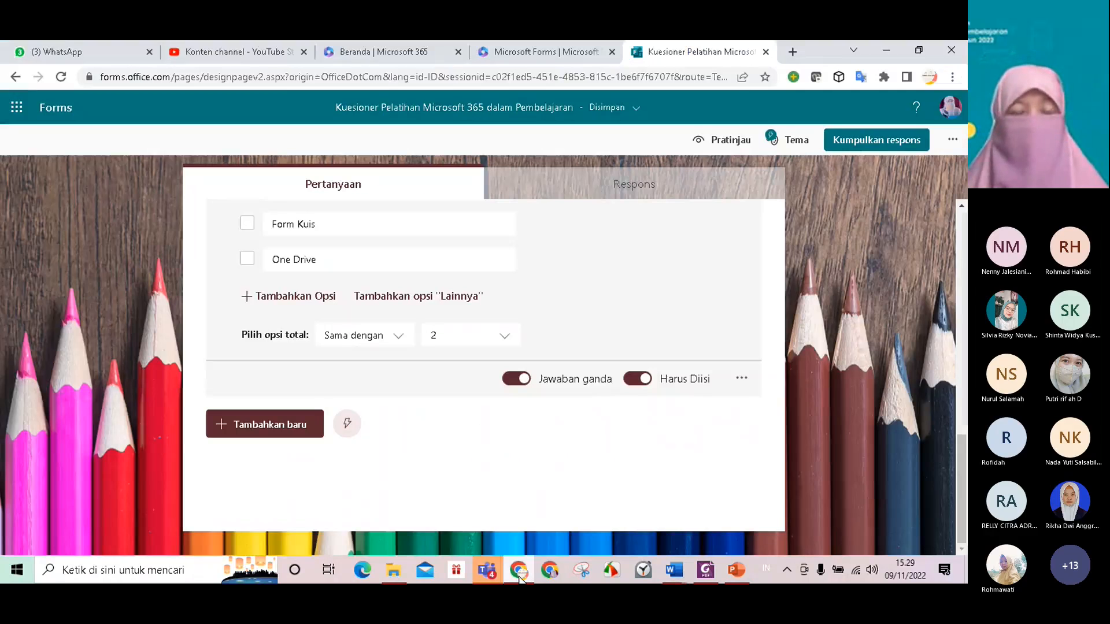
click(285, 428)
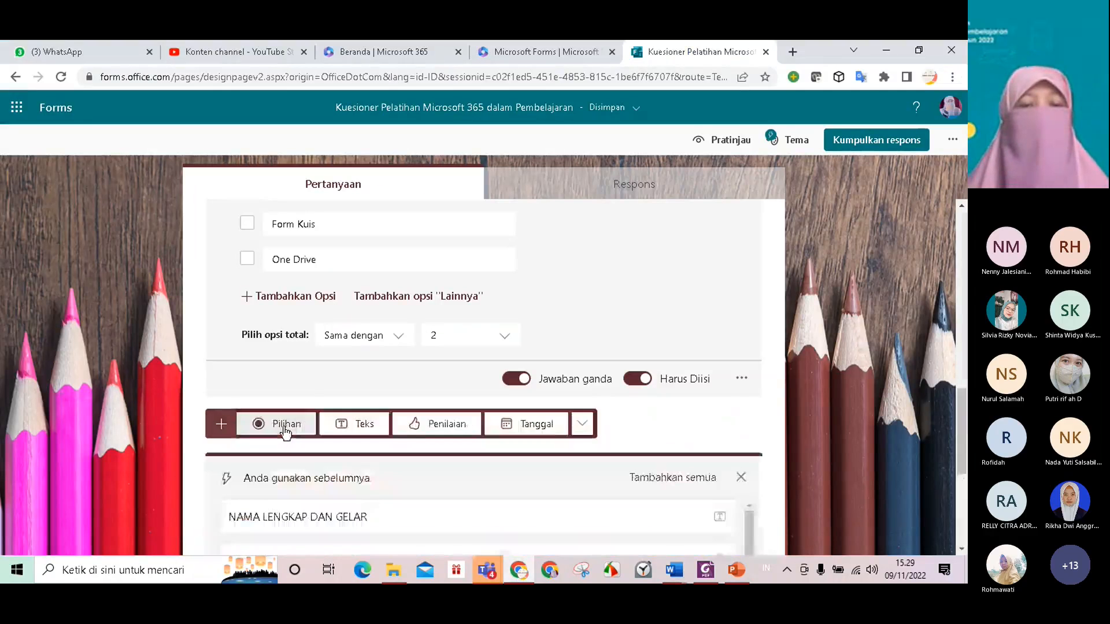
click(364, 424)
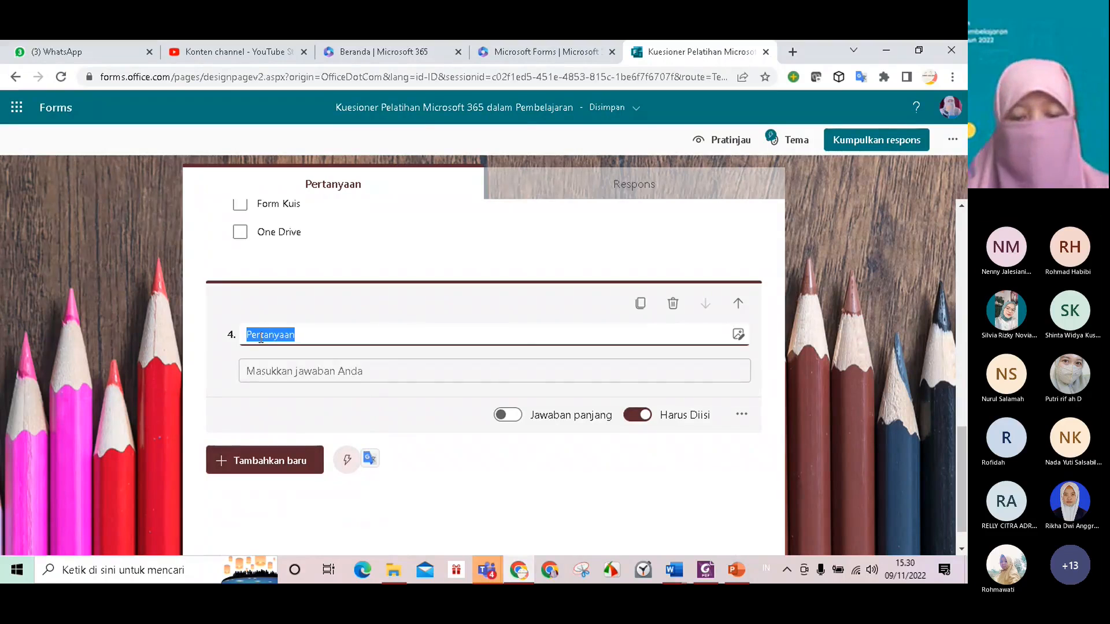
text(1. Bagaimana Pendapat Anda Tentang Kelebihan dan Kekurangan MICROSOFT OFFICE 365 ?)
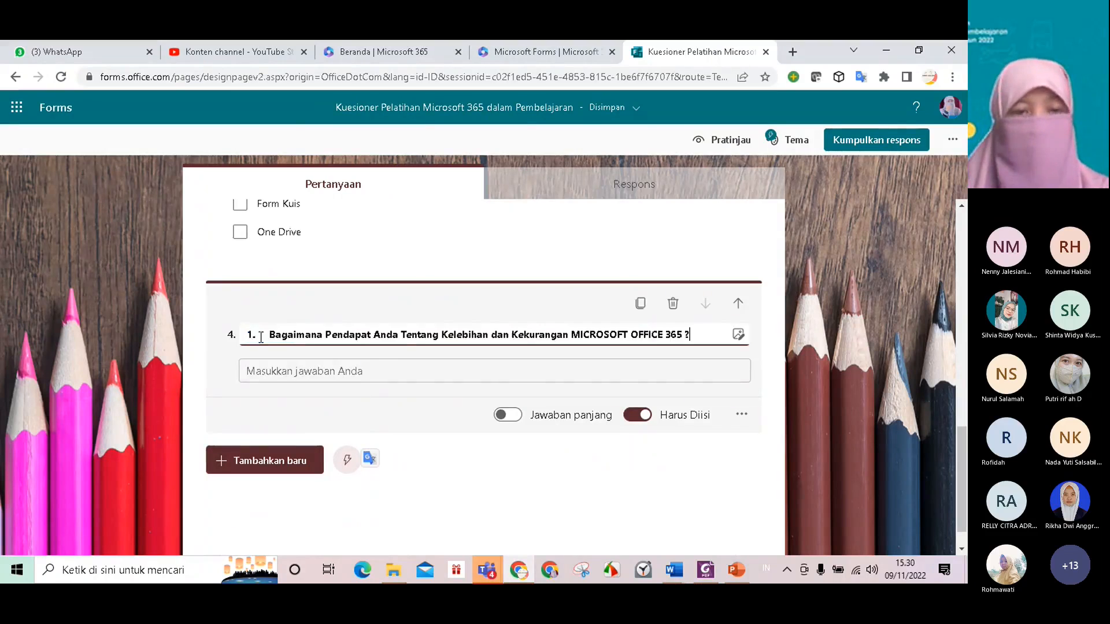
click(271, 330)
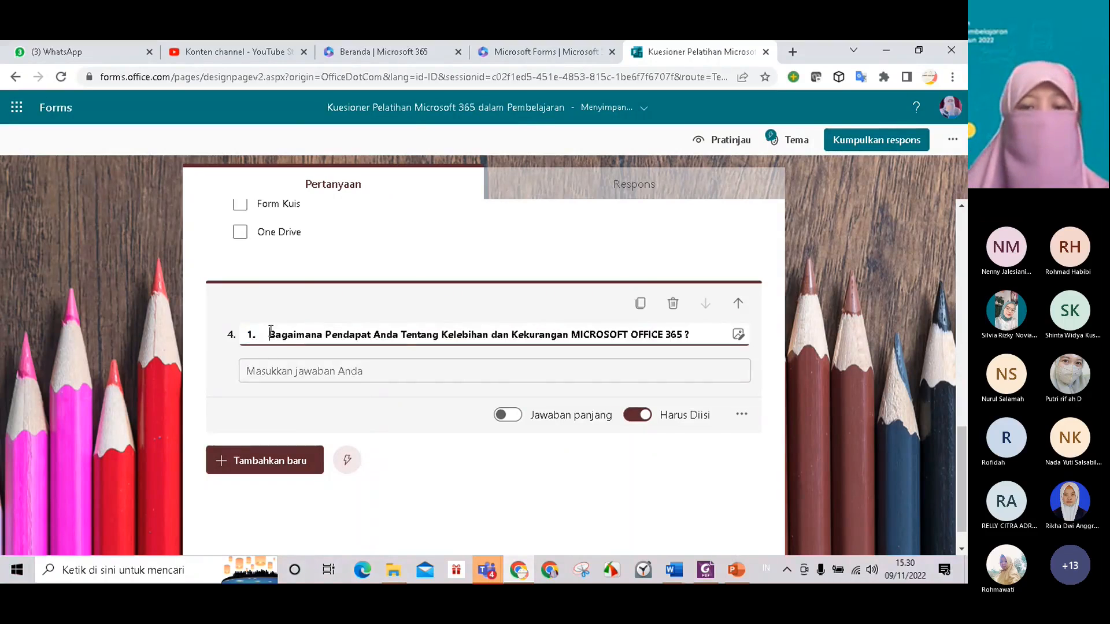
key(BackSpace)
key(BackSpace)
key(BackSpace)
key(BackSpace)
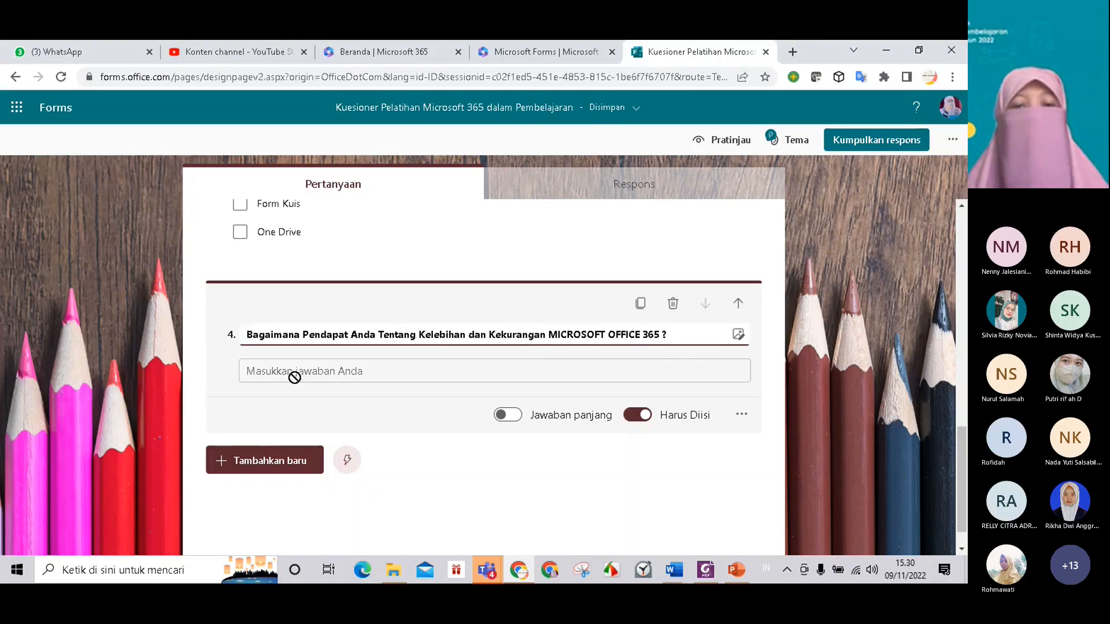
Enable Jawaban panjang for question 4 and look back over the preceding questions
click(520, 420)
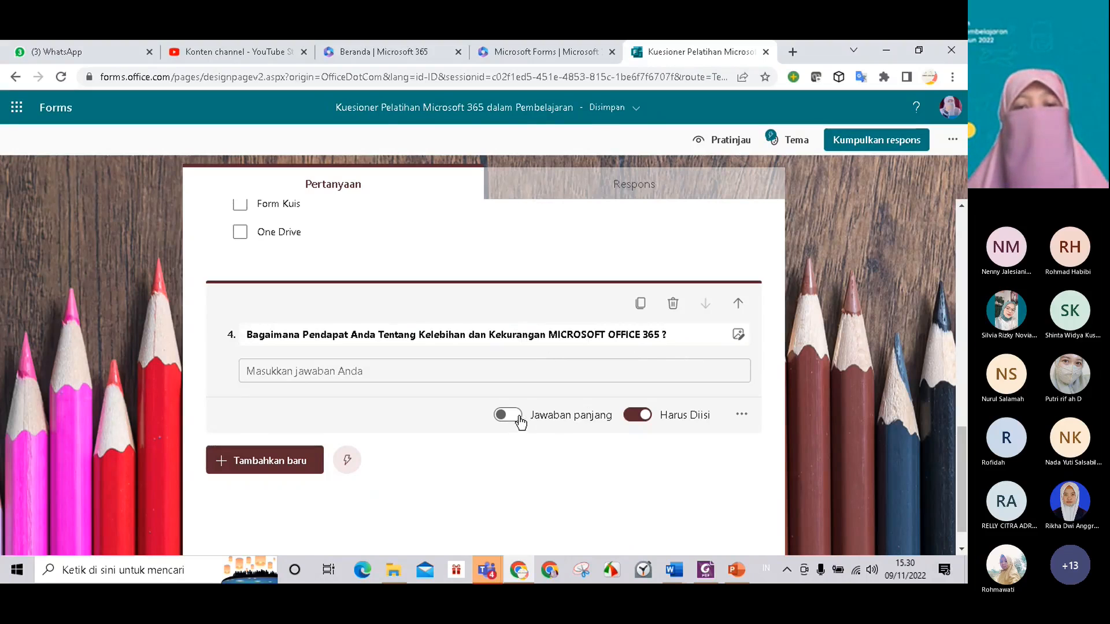
click(520, 420)
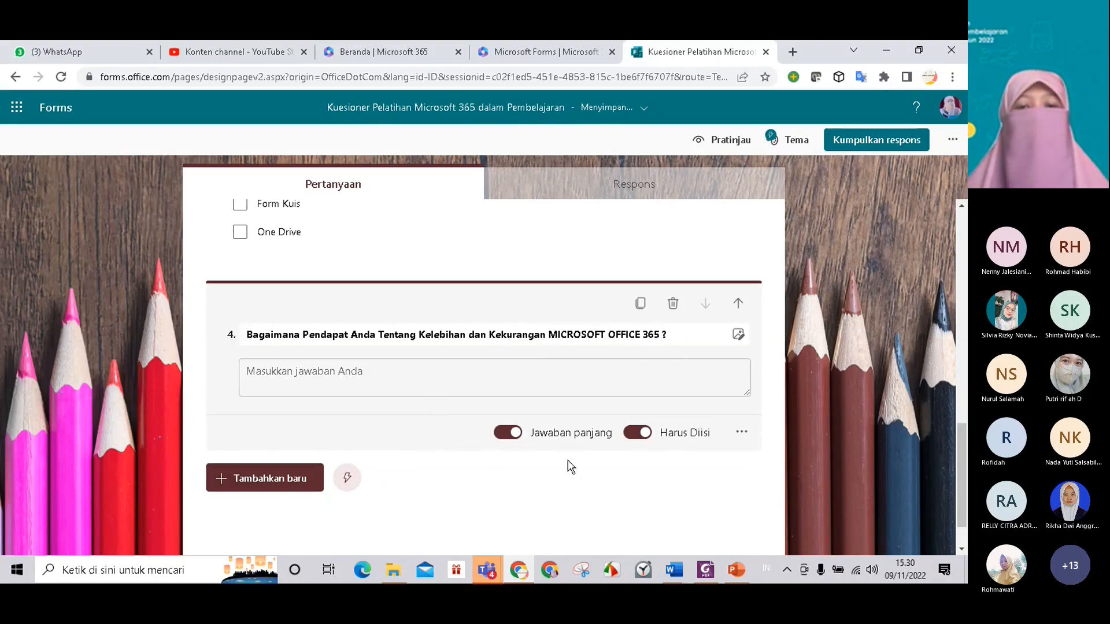
scroll(316, 423, up, 5)
scroll(424, 386, up, 3)
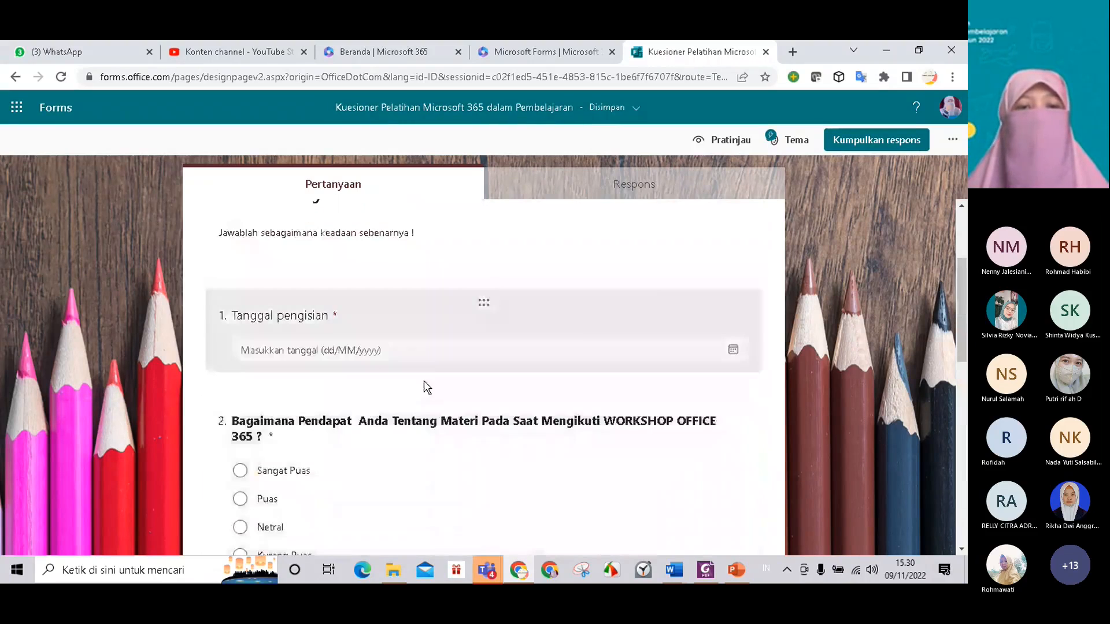
scroll(426, 388, down, 8)
scroll(439, 411, down, 1)
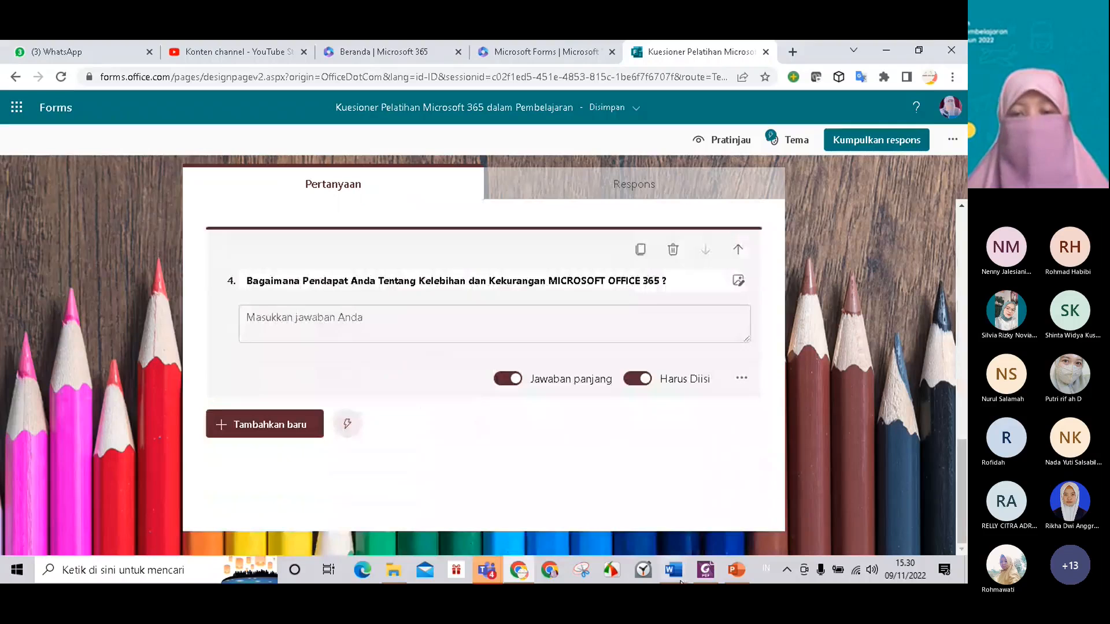
Switch to the Word survey document and copy question 4, "Seberapa Puas Anda dengan materi hari ini ?"
mouse_move(677, 577)
click(601, 526)
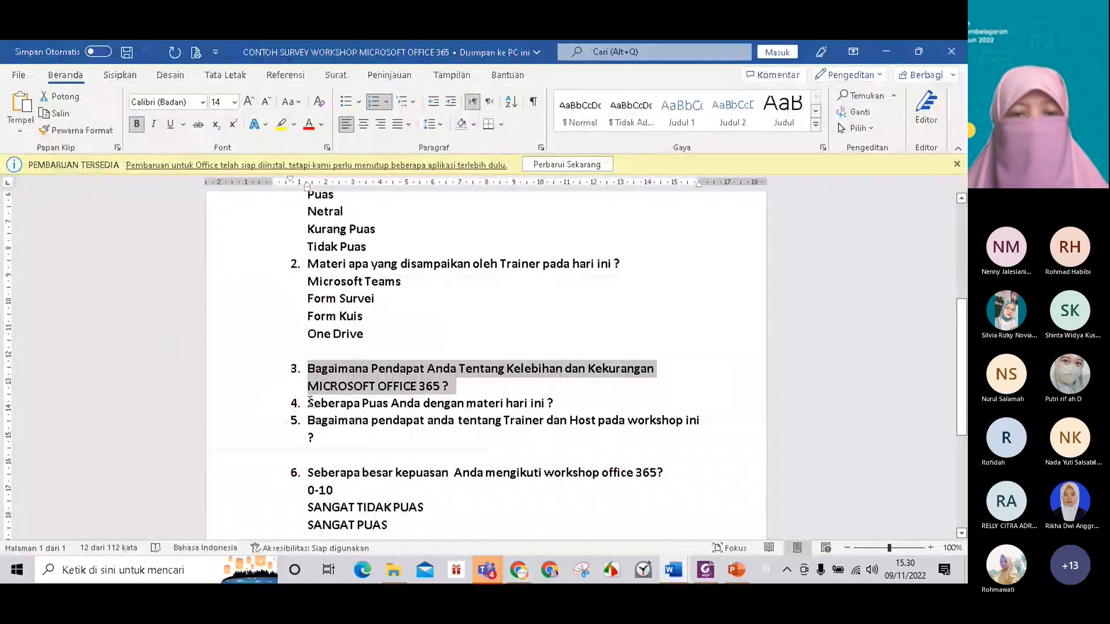
drag(308, 403, 566, 405)
key(ctrl+c)
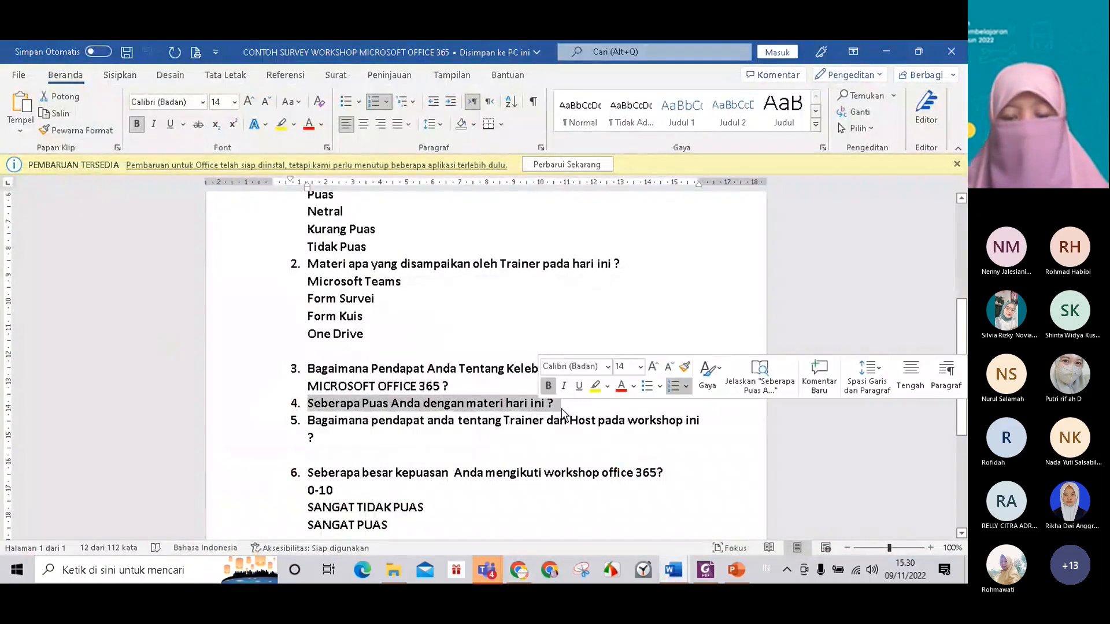
click(673, 570)
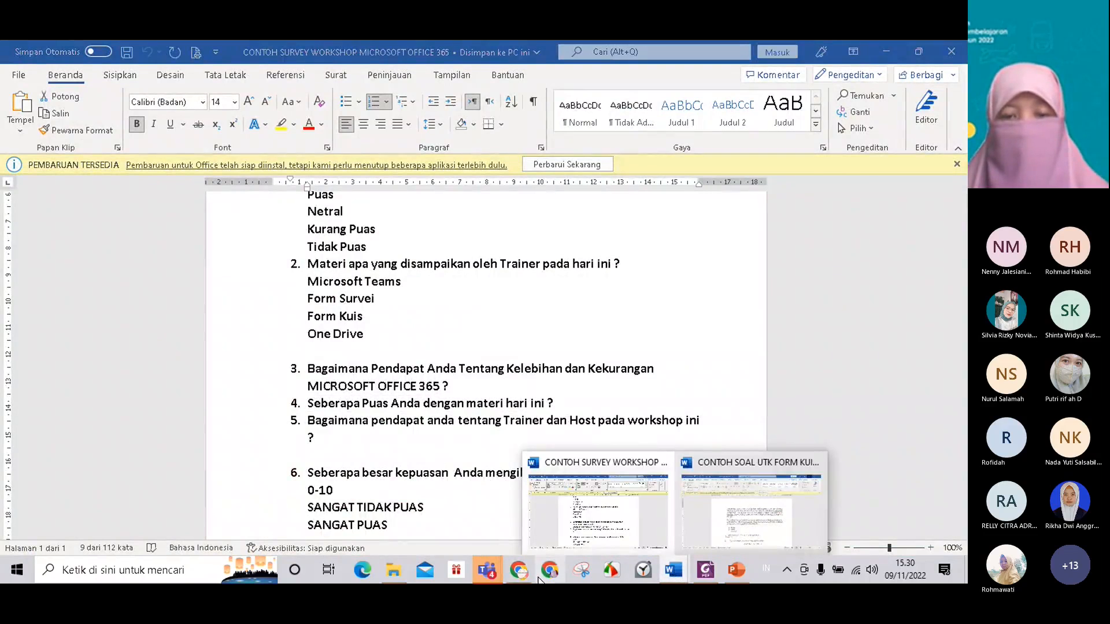
Back in Forms, add a Penilaian question titled "Seberapa Puas Anda dengan materi hari ini ?" without the pasted list number
click(518, 570)
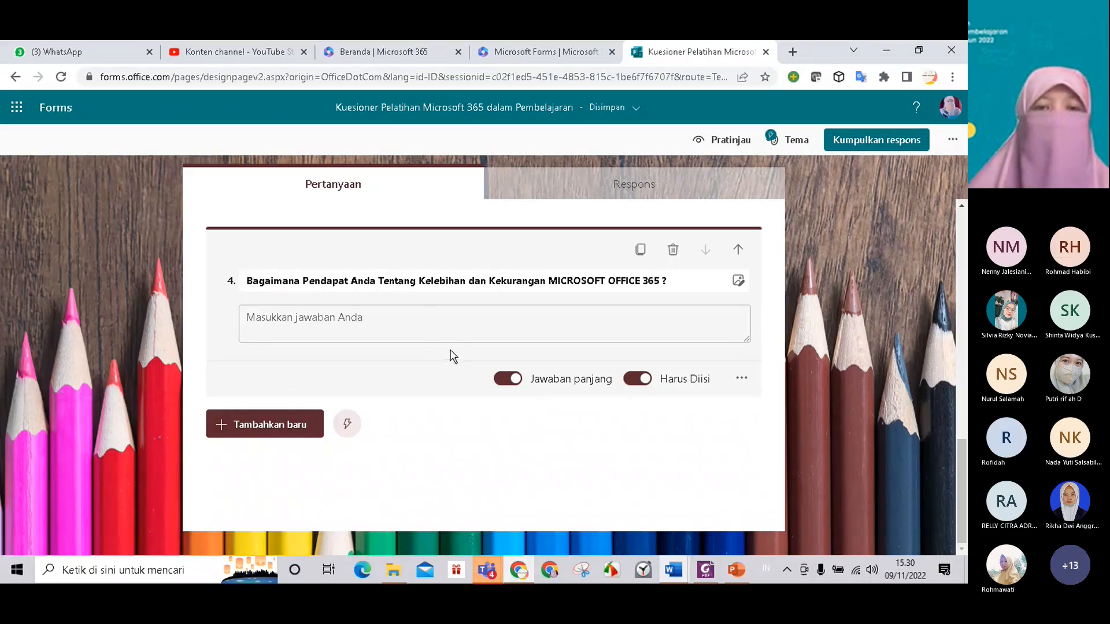
click(249, 426)
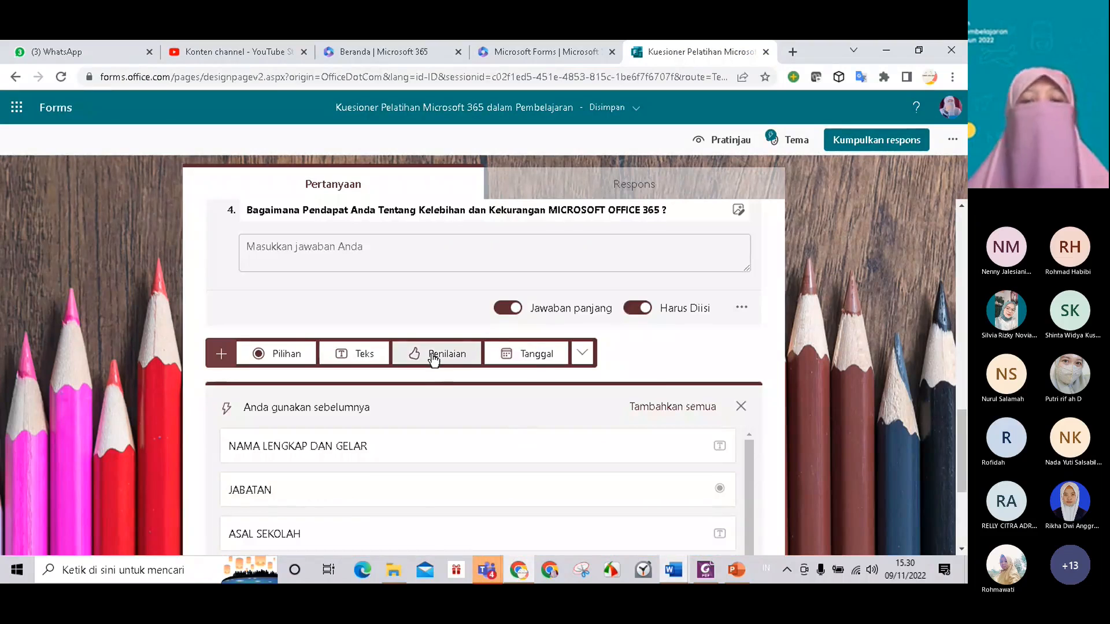
click(433, 360)
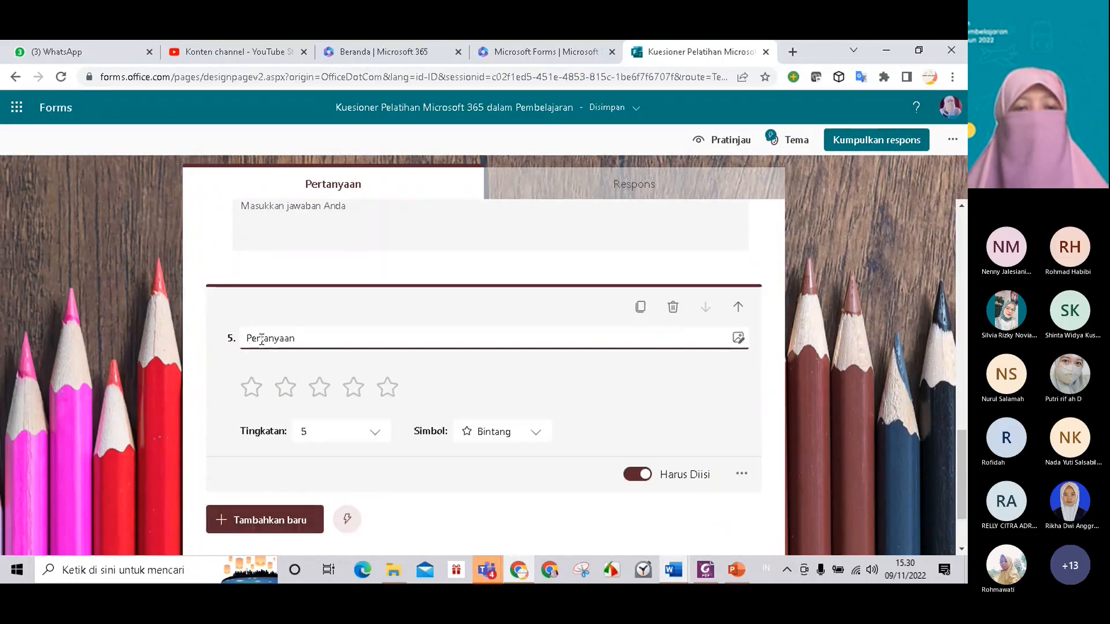
double_click(247, 341)
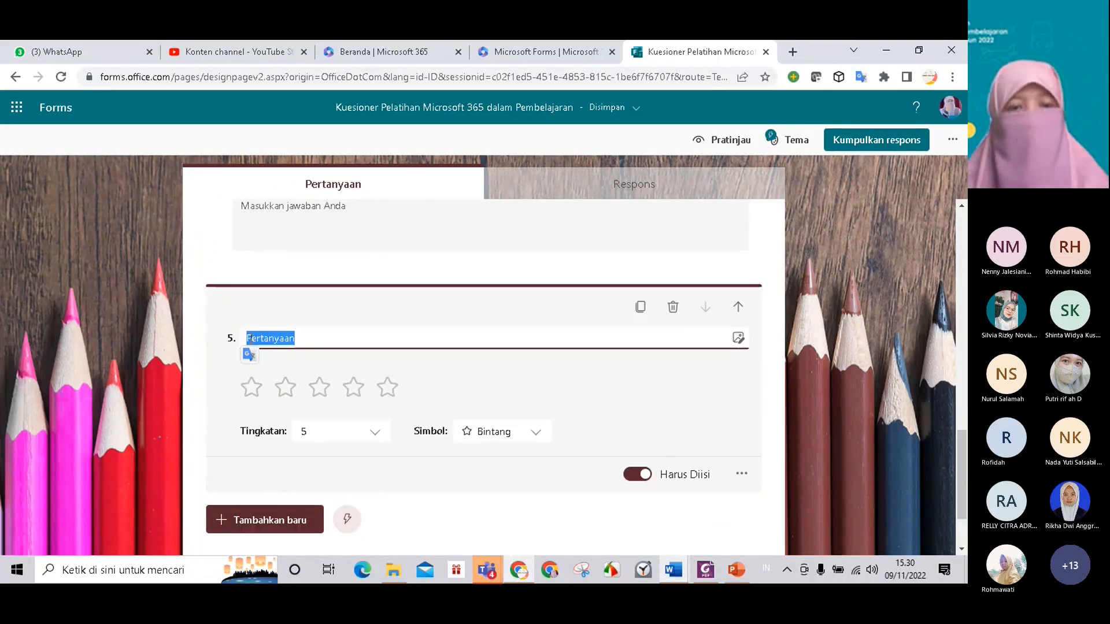
key(ctrl+v)
click(273, 335)
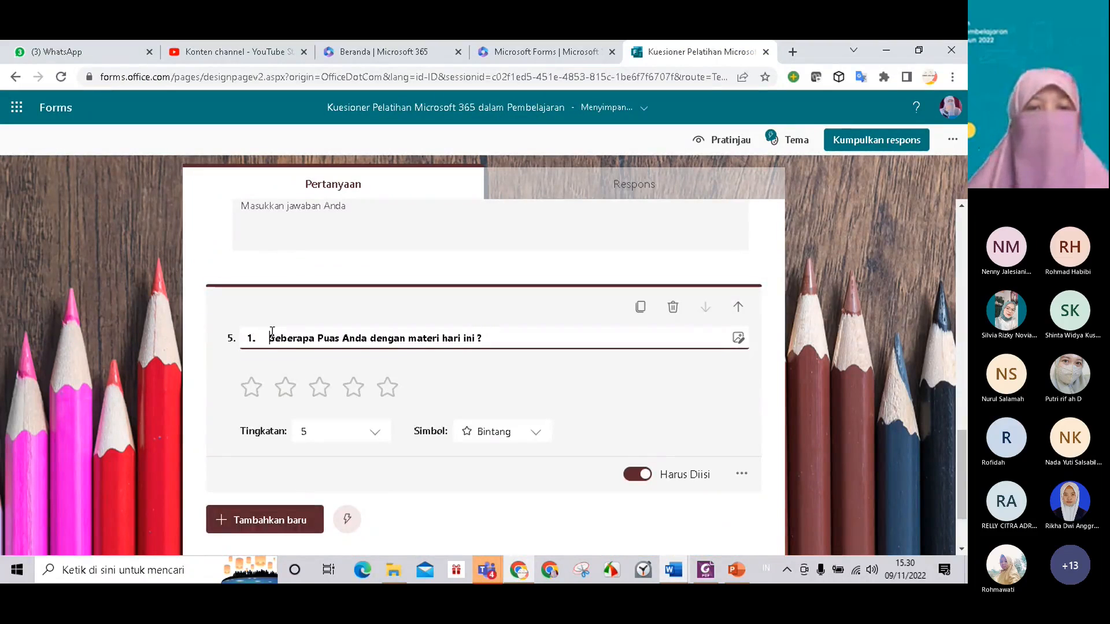
key(BackSpace)
key(BackSpace)
key(BackSpace)
key(BackSpace)
key(BackSpace)
key(BackSpace)
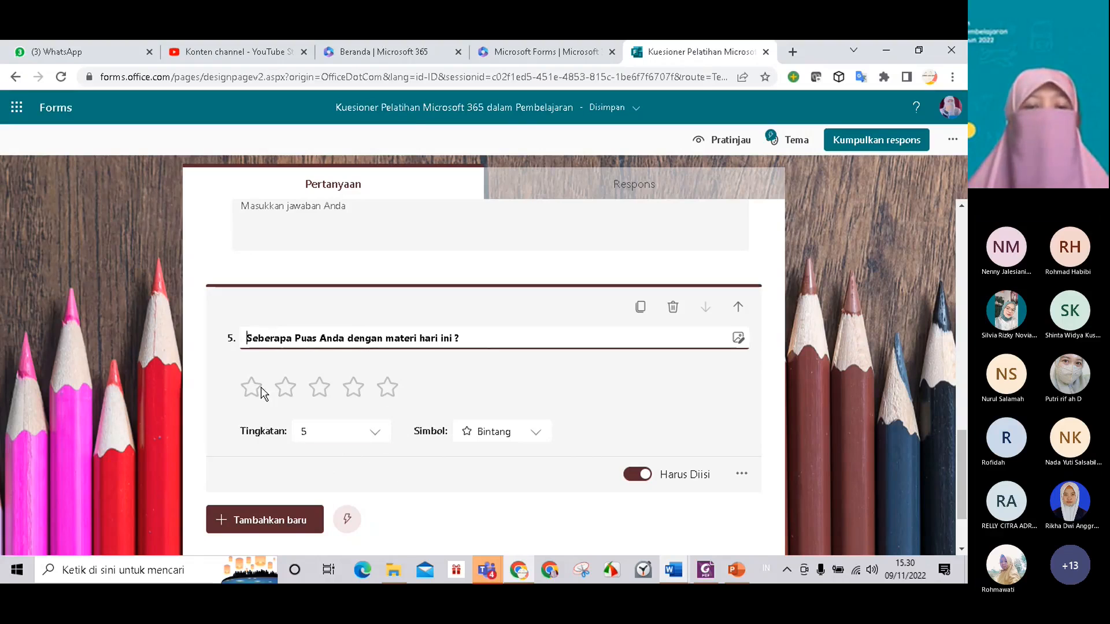
Set the rating levels (Tingkatan) of question 5 to 10
click(372, 434)
scroll(332, 385, down, 2)
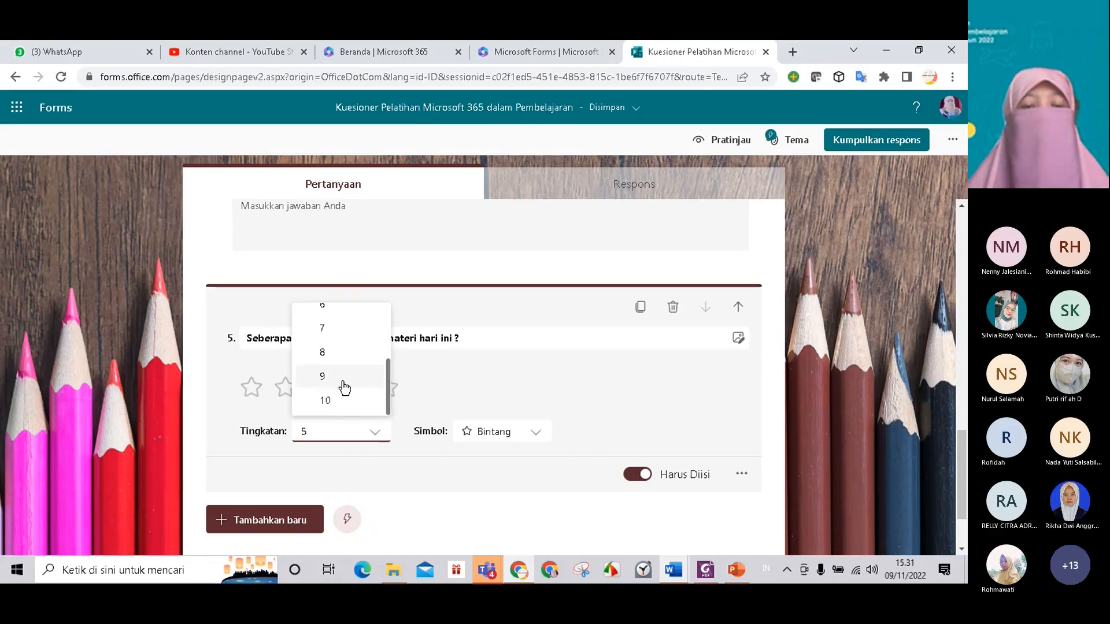
click(337, 404)
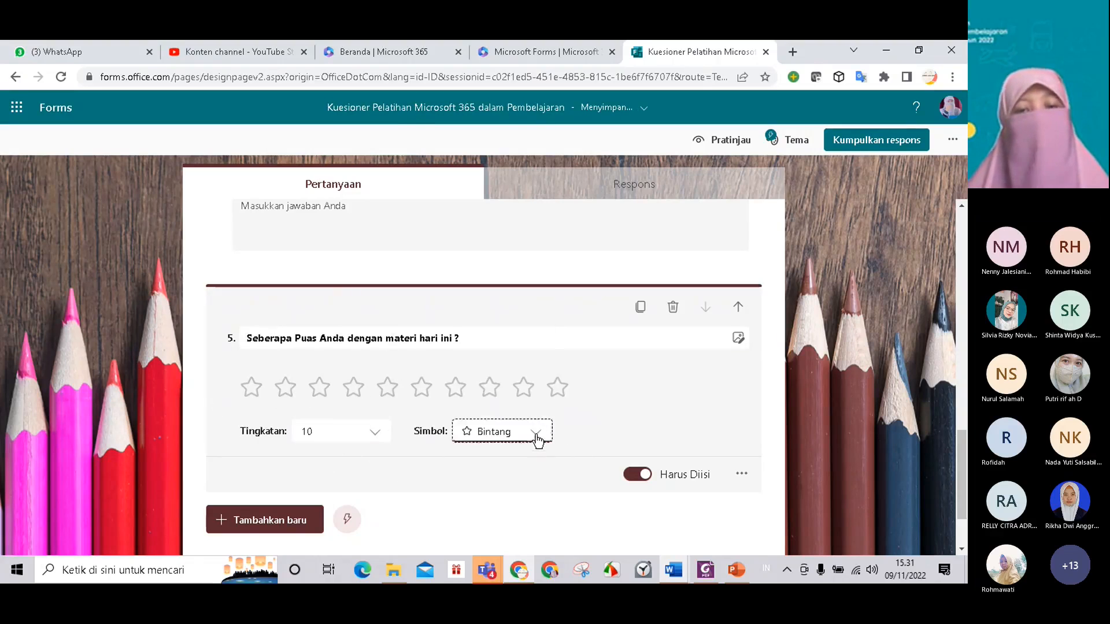
Look through the available rating symbols for question 5 and try the Nomor symbol
click(536, 440)
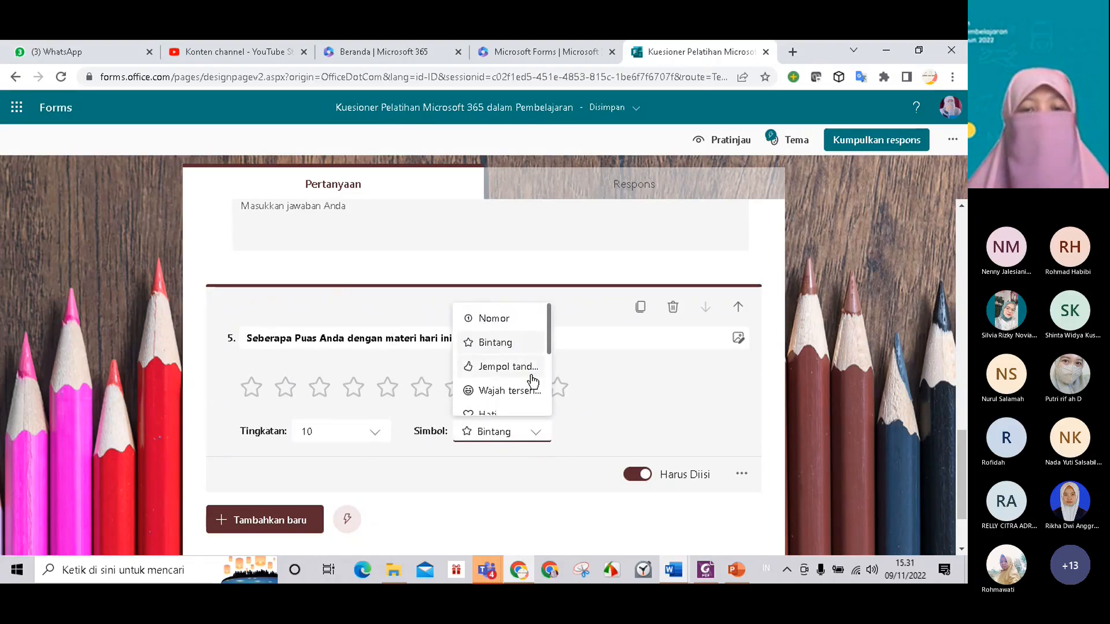
scroll(527, 387, down, 1)
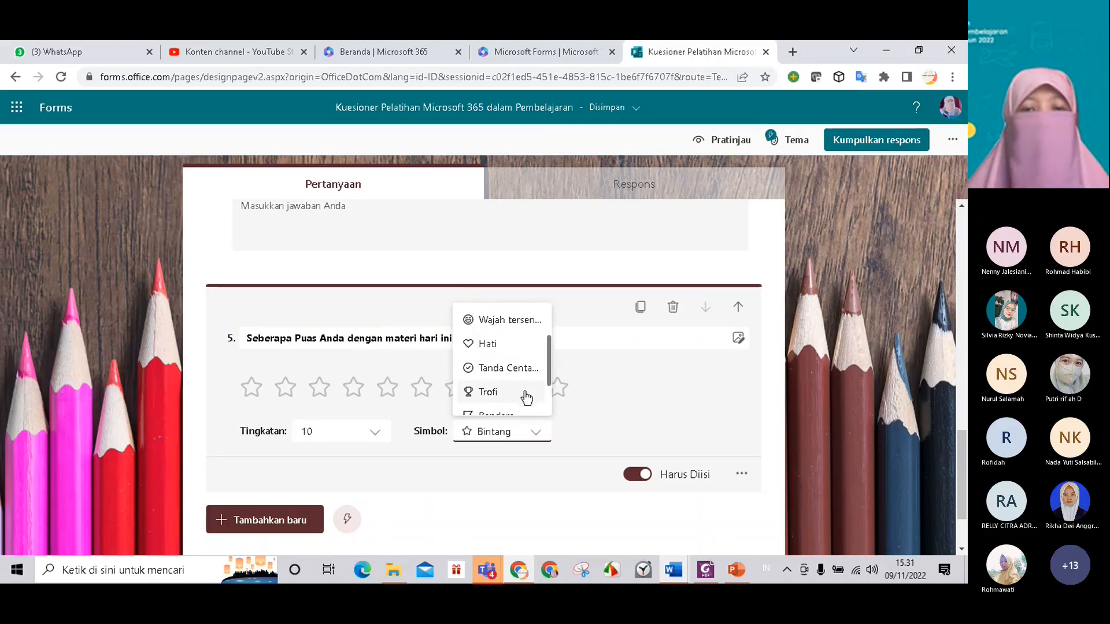
scroll(524, 395, down, 1)
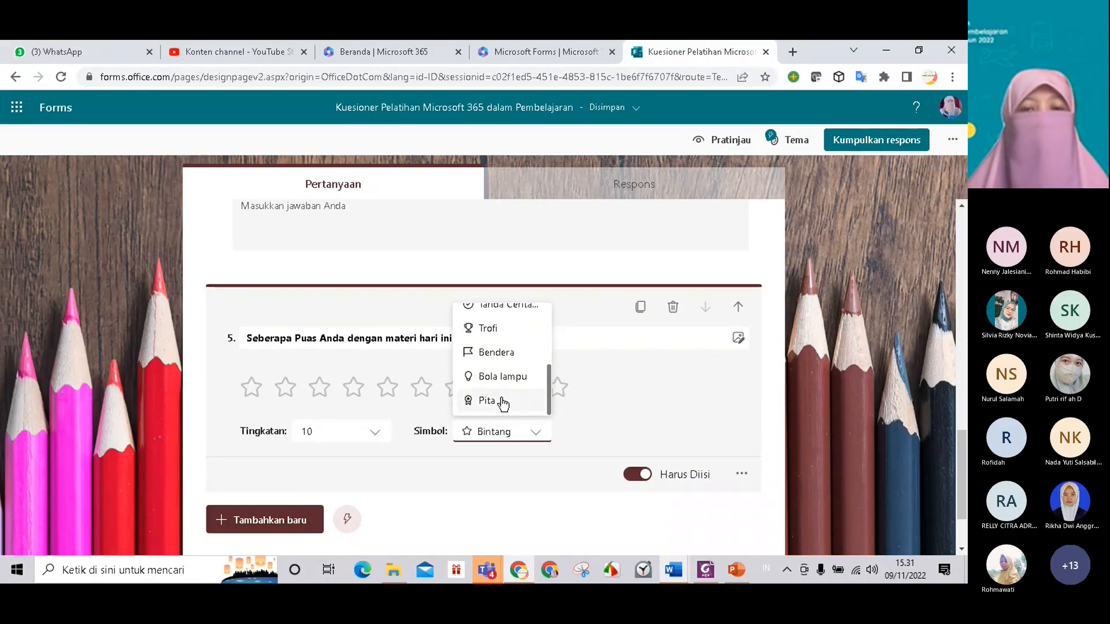
scroll(507, 388, up, 1)
scroll(507, 381, up, 1)
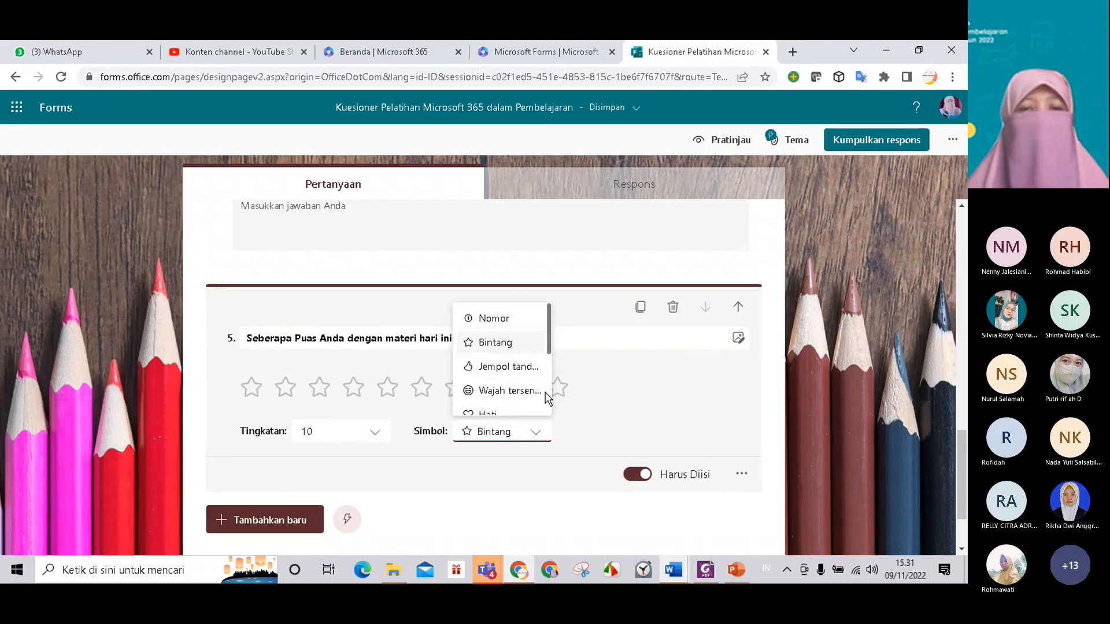
click(513, 320)
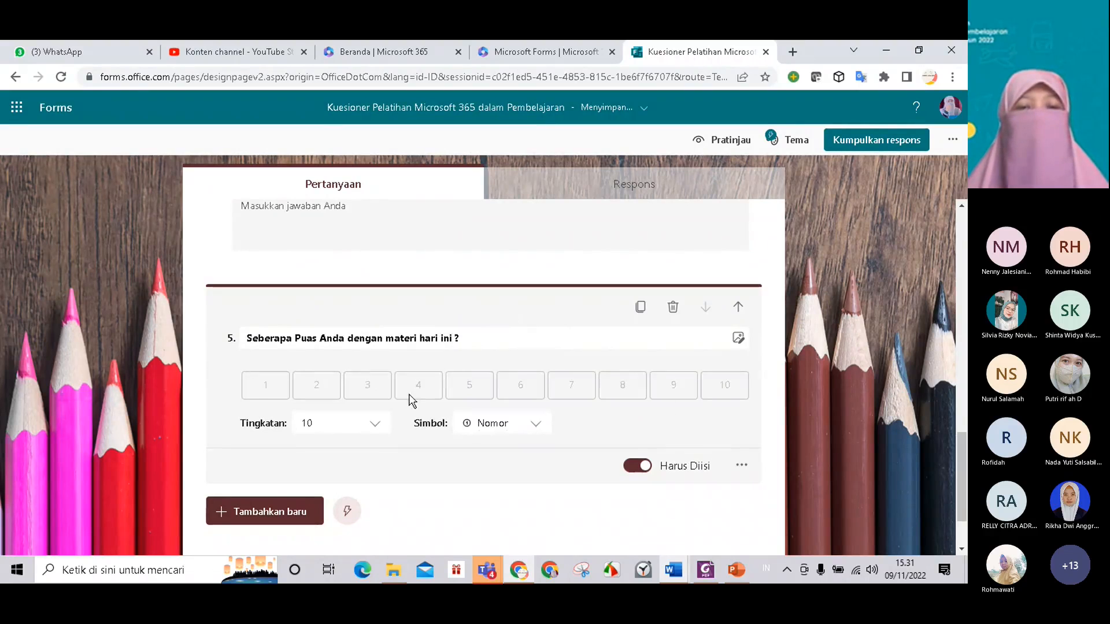
Set the rating symbol of question 5 to Hati
click(530, 427)
scroll(503, 479, down, 2)
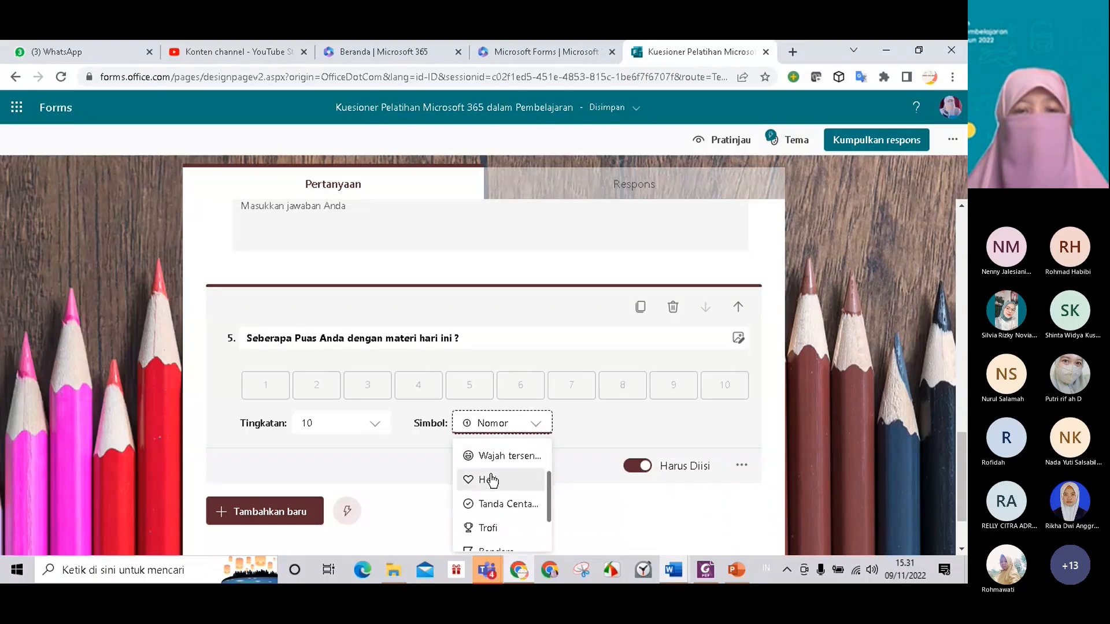
click(488, 480)
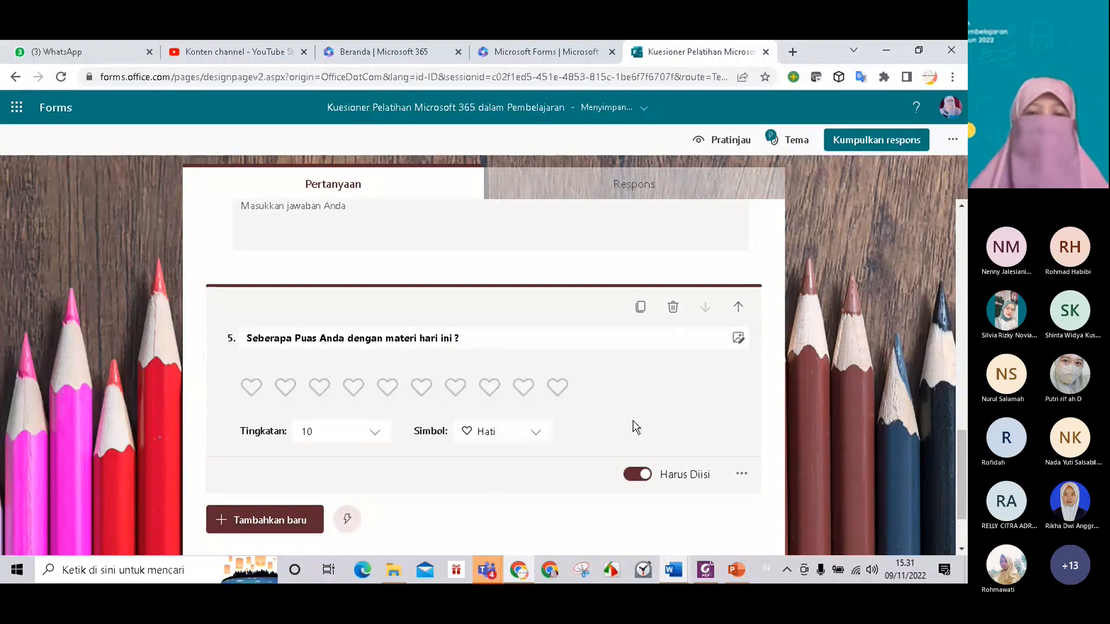
scroll(639, 413, down, 1)
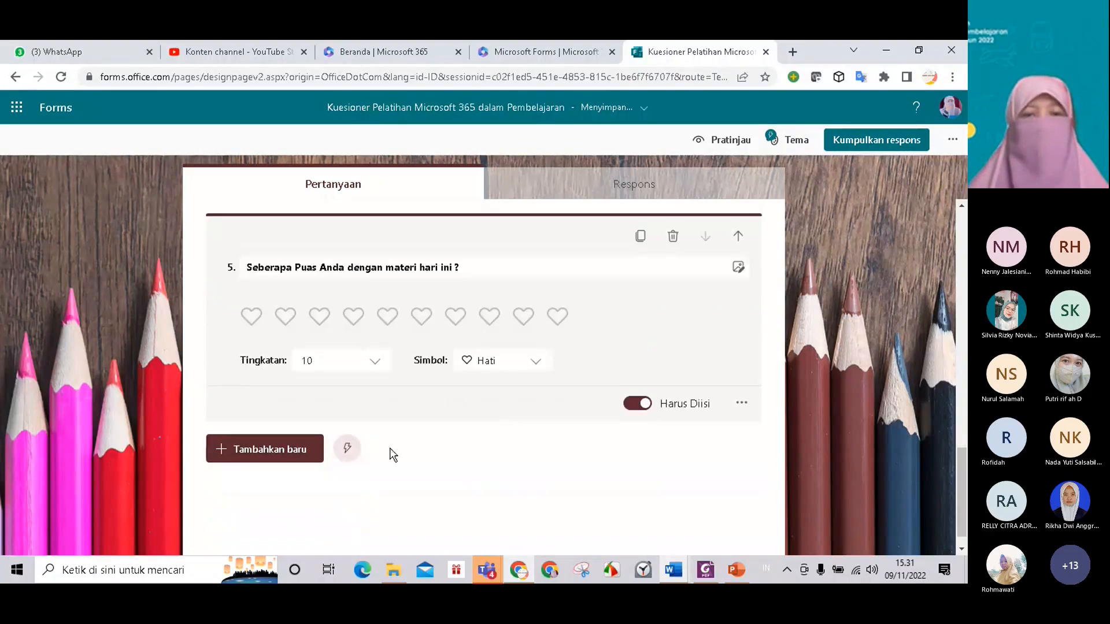
Switch to the Word survey document and select the question "Seberapa besar kepuasan Anda mengikuti workshop office 365?"
click(300, 447)
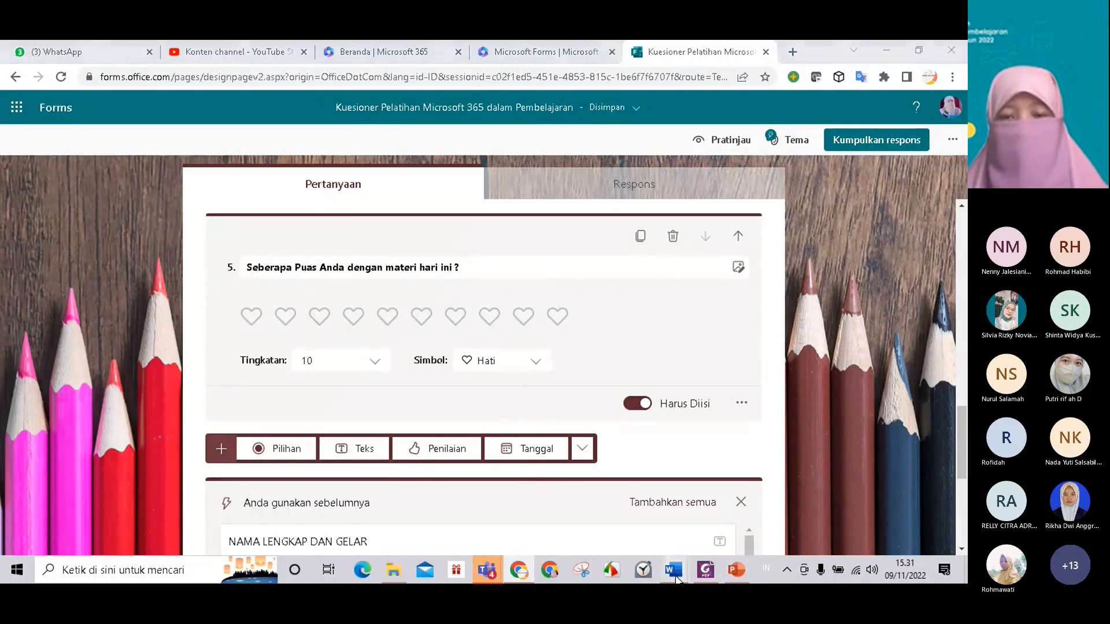
mouse_move(676, 578)
click(611, 531)
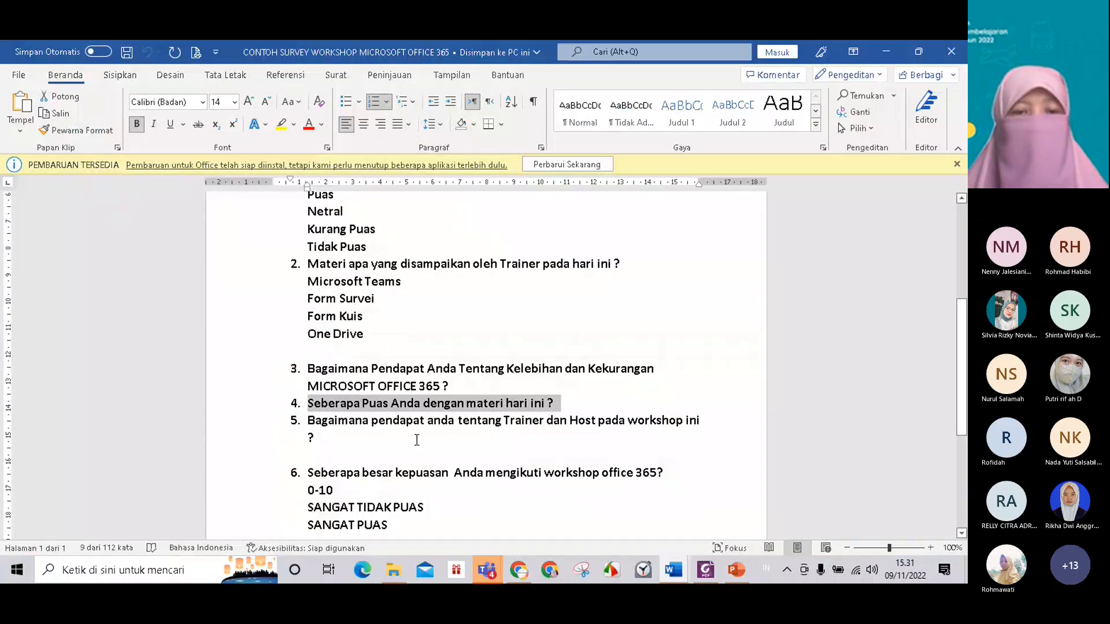
scroll(416, 440, down, 1)
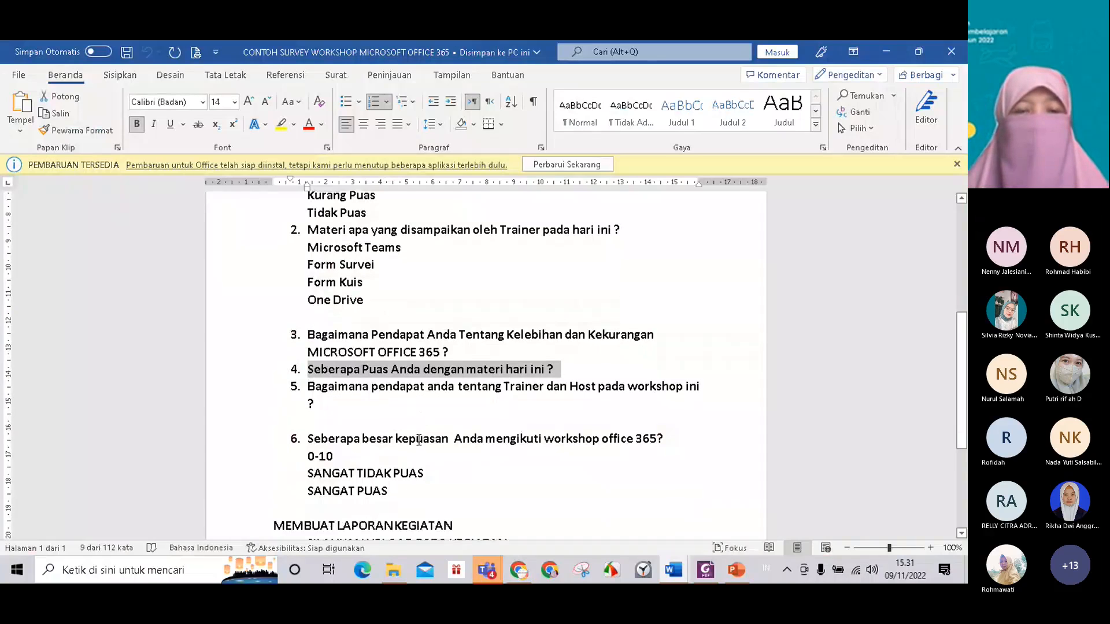
scroll(420, 440, down, 1)
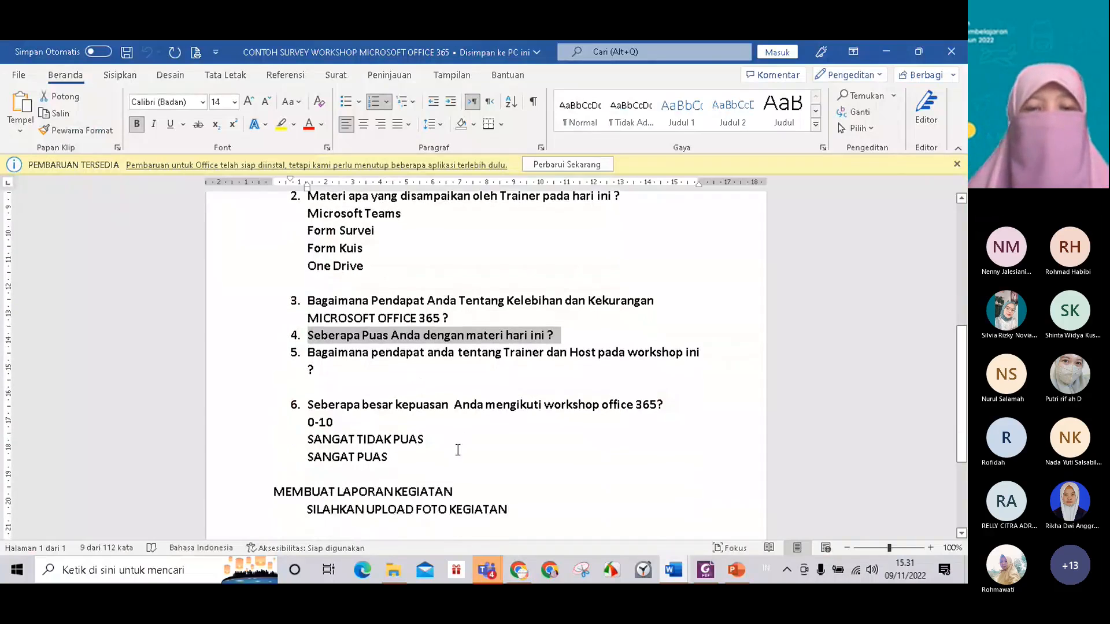
drag(309, 404, 672, 404)
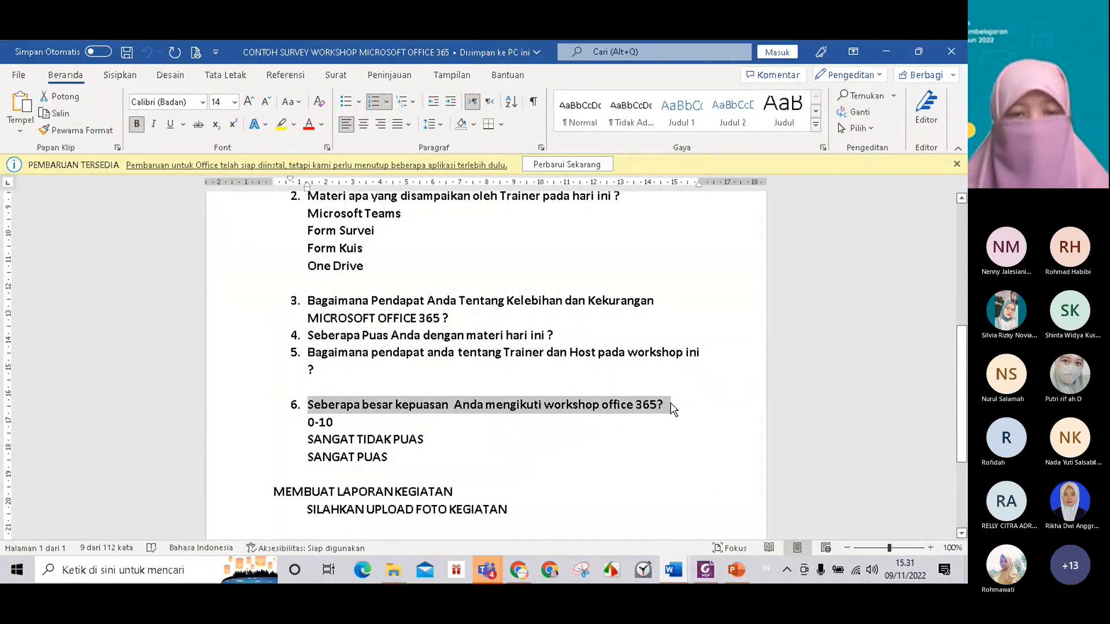
Back in Forms, add a Net Promoter Score question below question 5, keeping its suggested question text
click(518, 570)
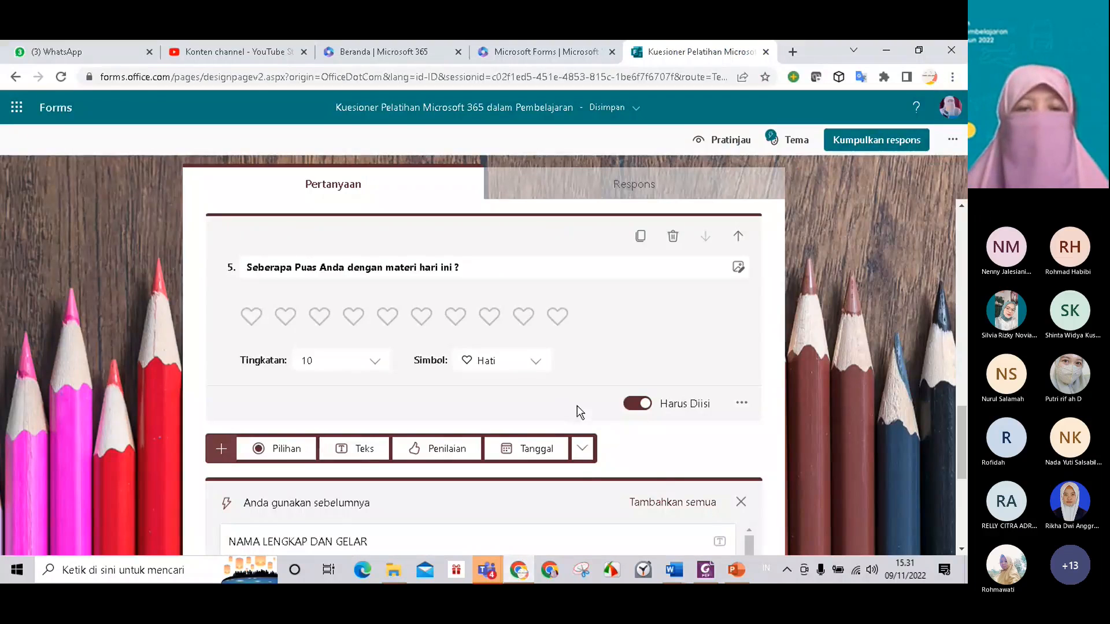
scroll(579, 411, down, 1)
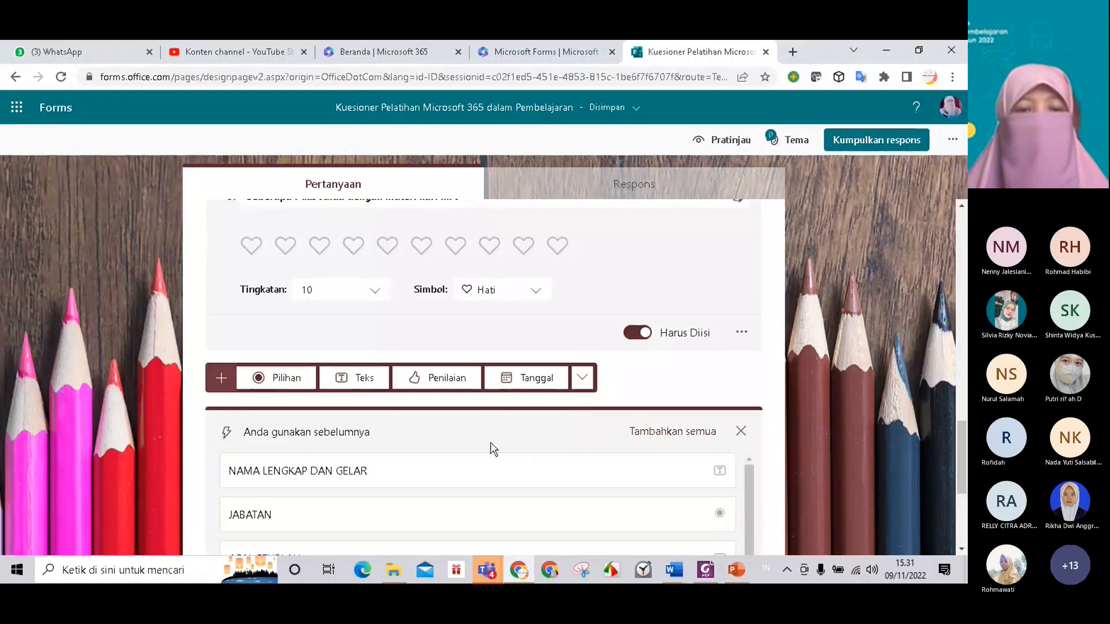
scroll(405, 457, up, 1)
click(221, 450)
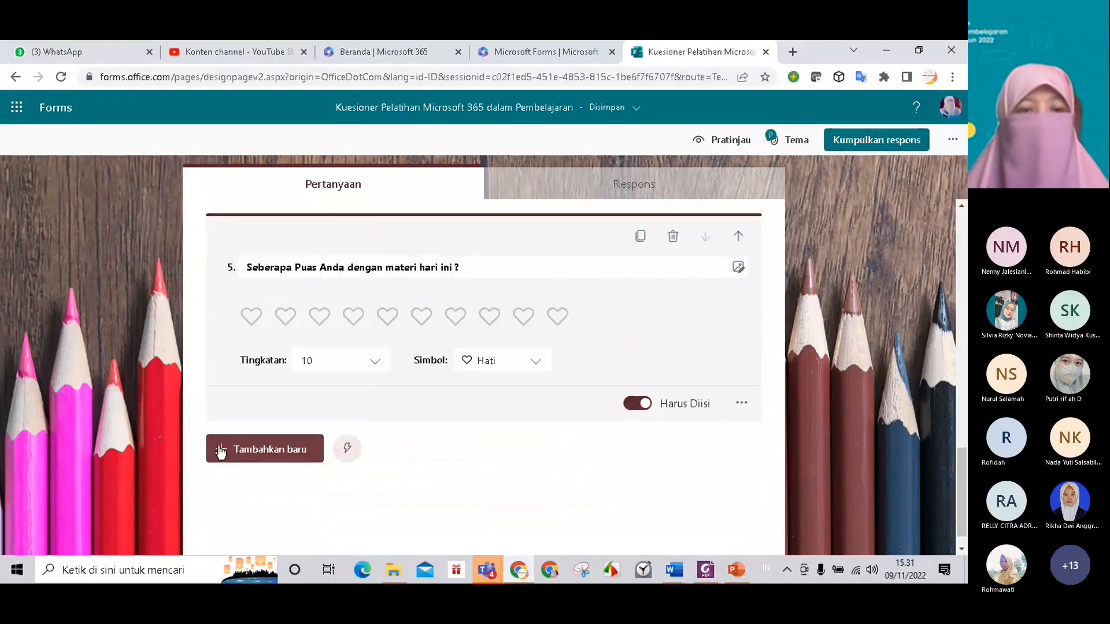
click(260, 454)
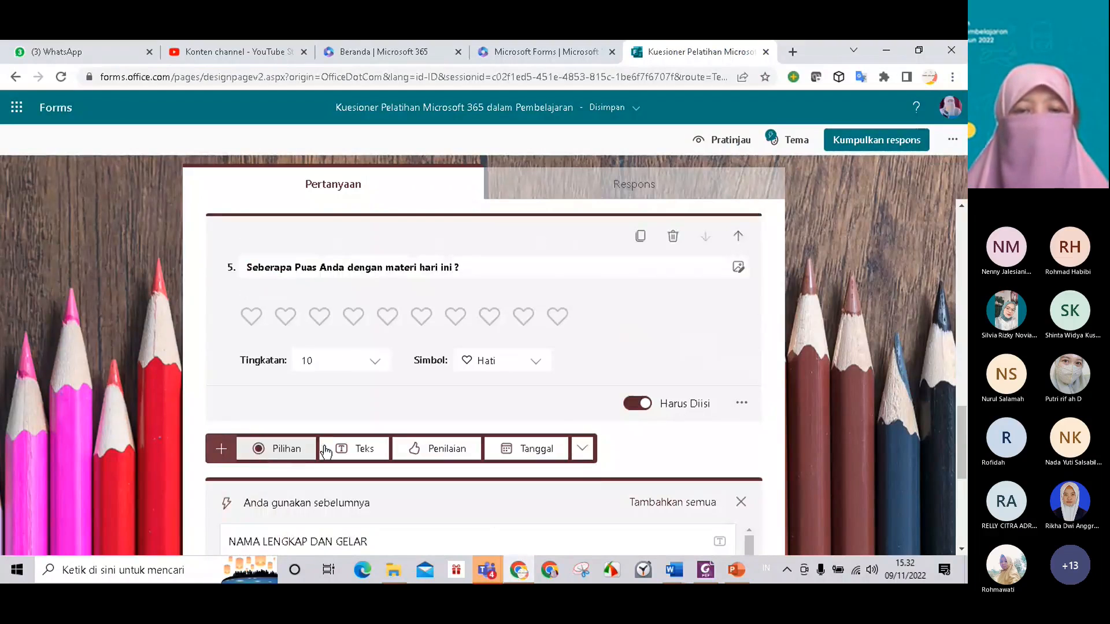
click(583, 453)
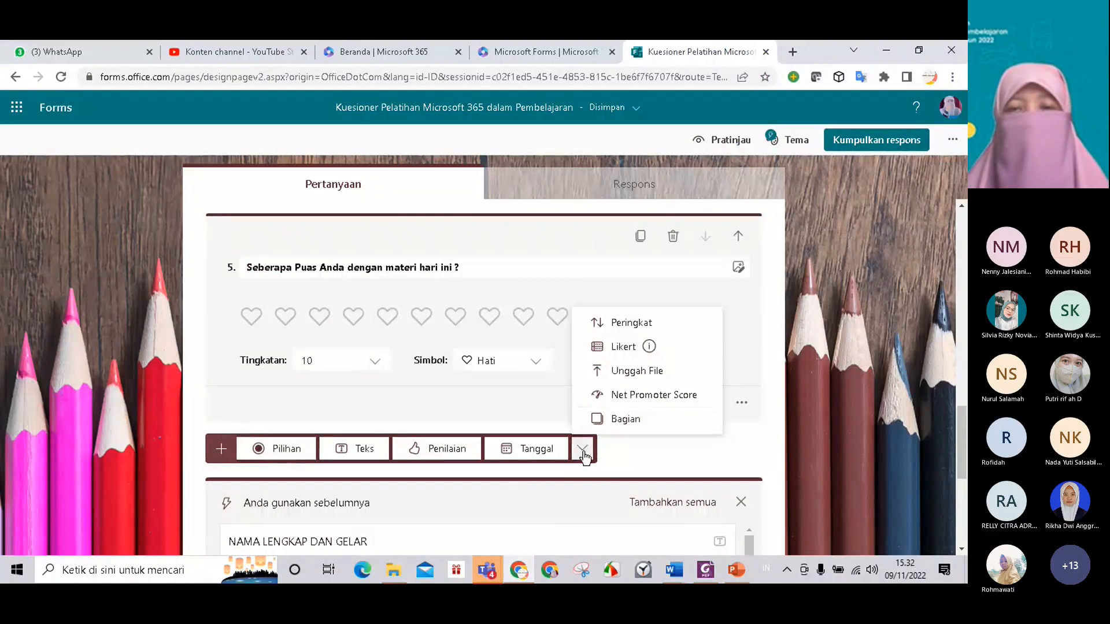
click(654, 395)
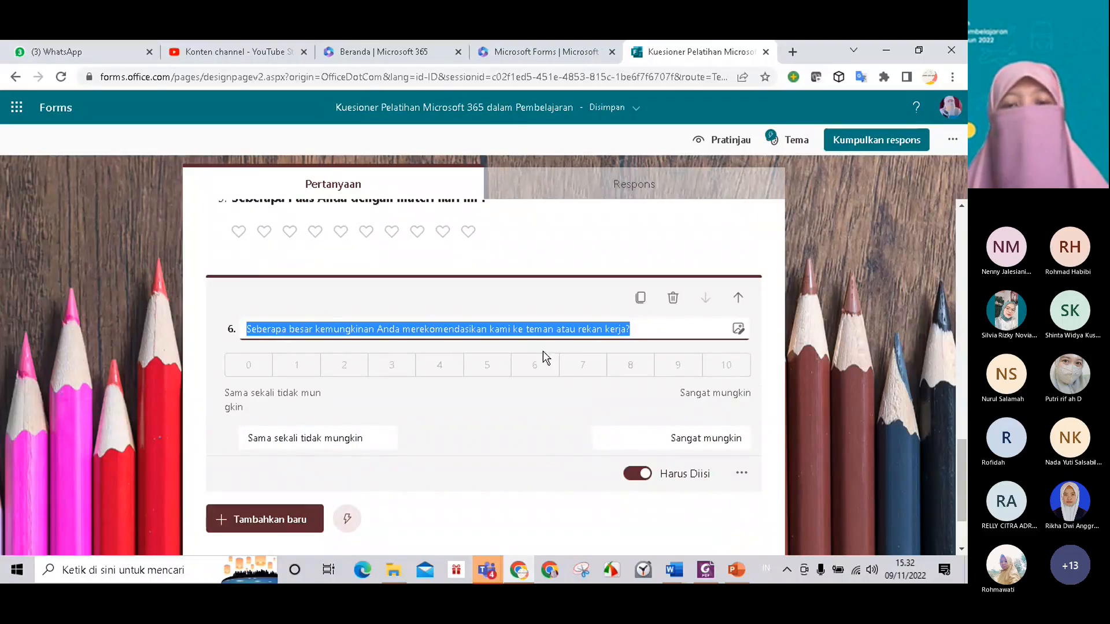
click(636, 336)
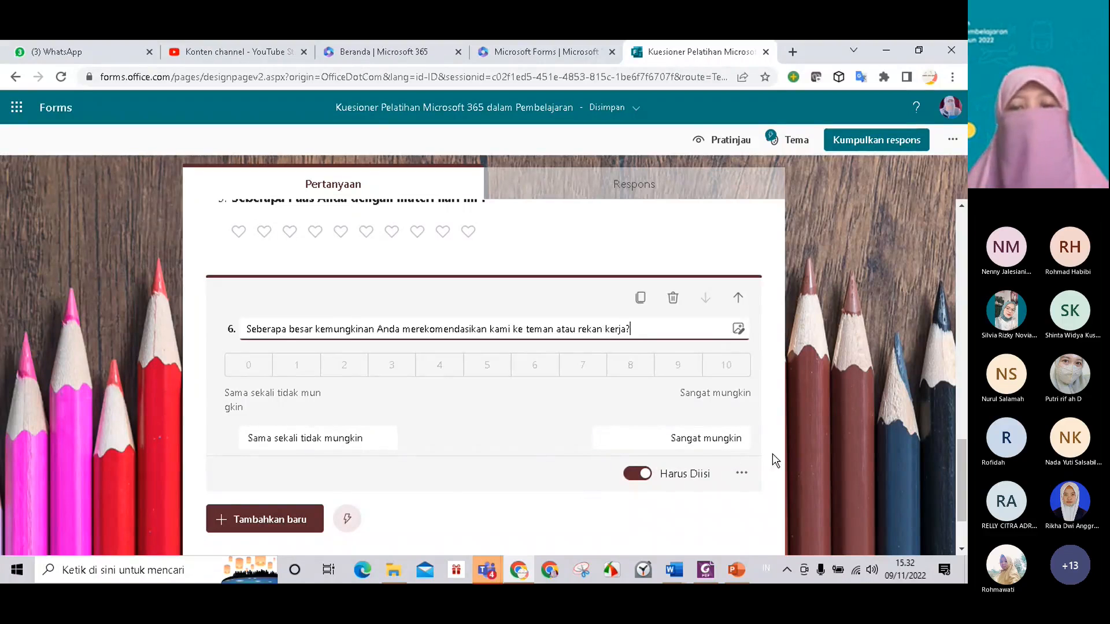
Add an Unggah File question after question 6 and accept the notice about creating an upload folder
scroll(436, 404, up, 5)
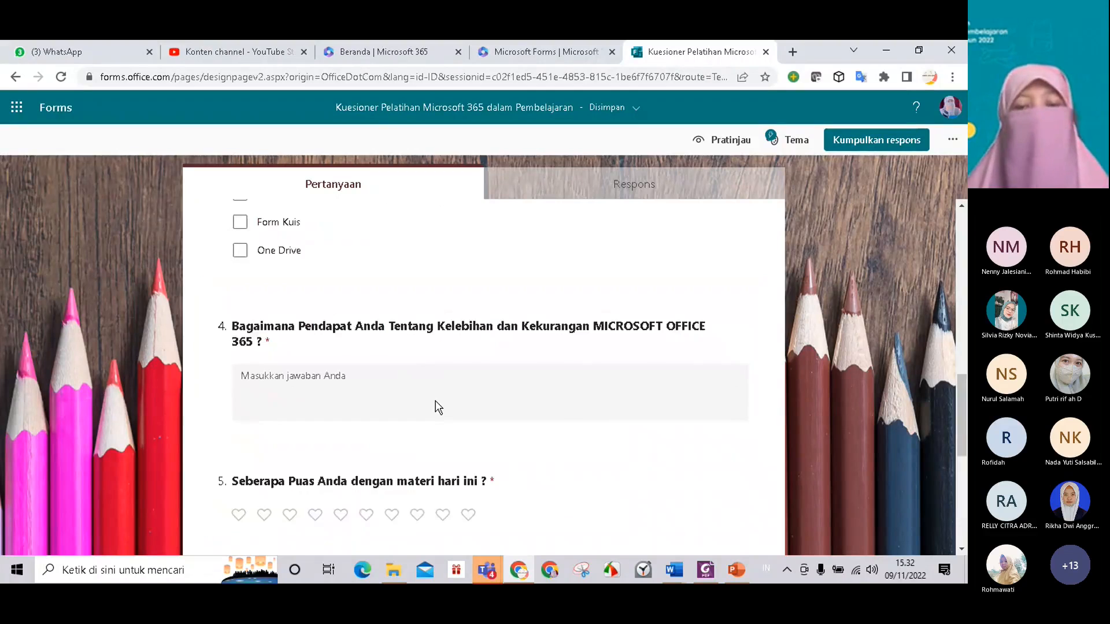
scroll(437, 406, down, 5)
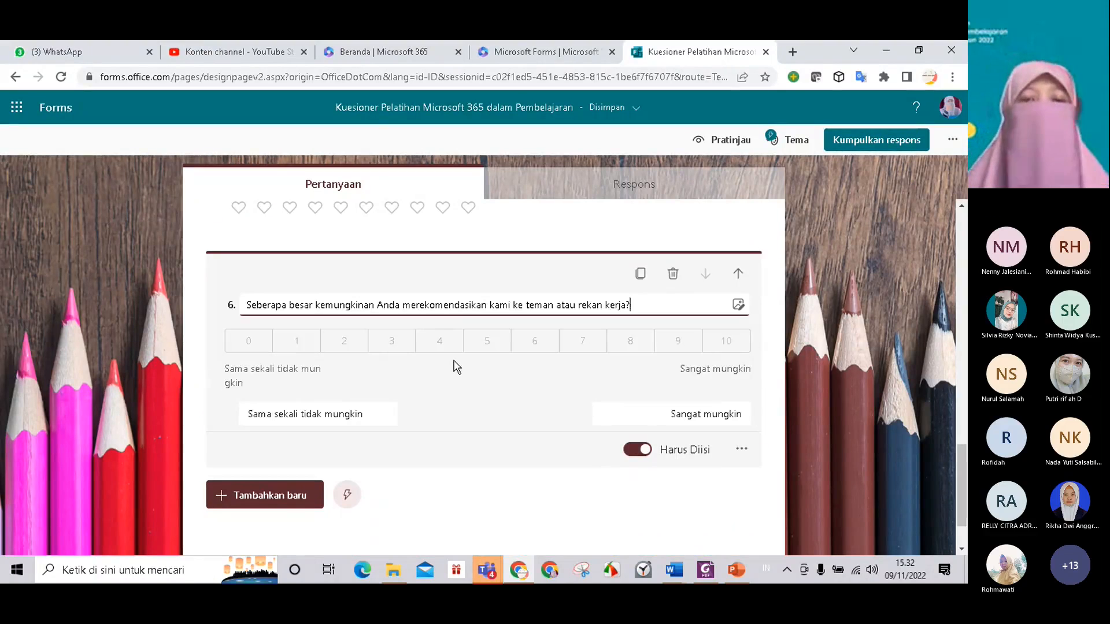
click(280, 506)
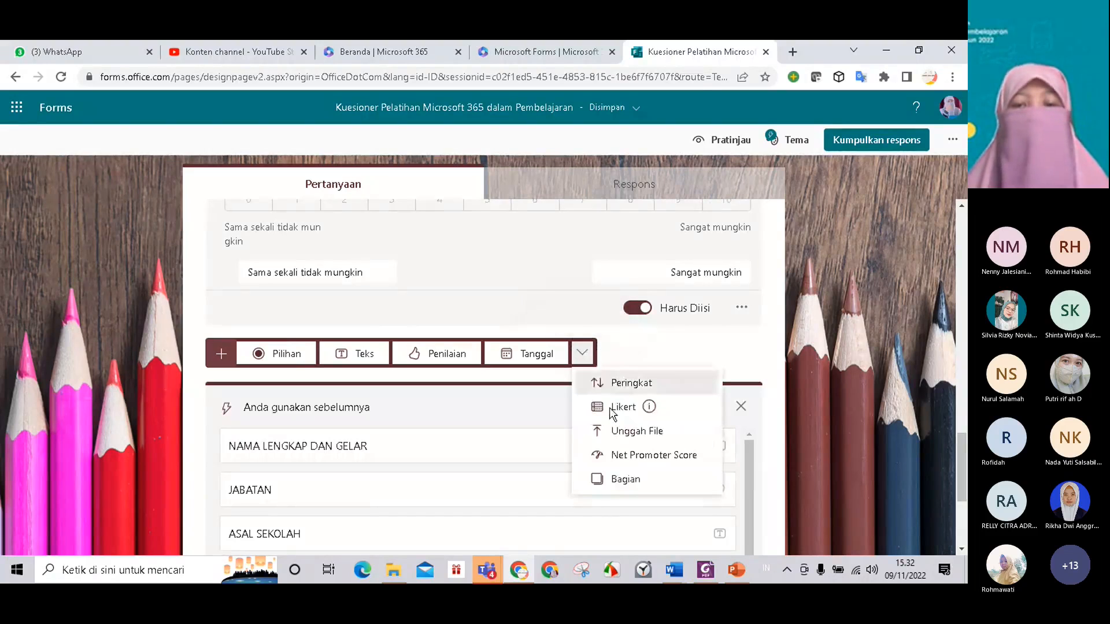
click(632, 435)
scroll(503, 392, up, 1)
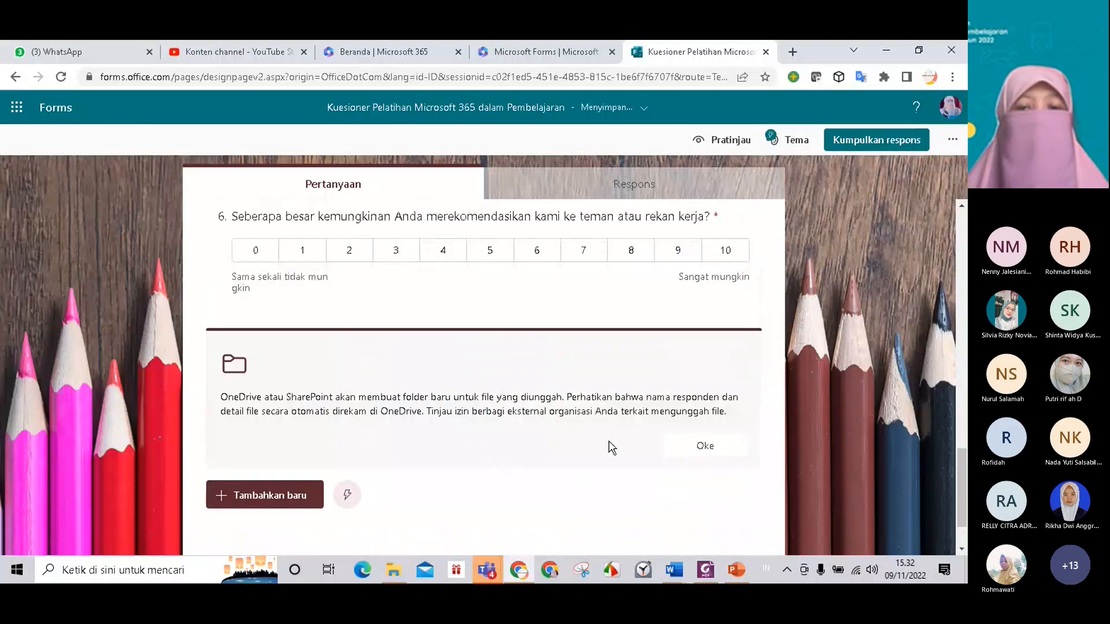
click(230, 316)
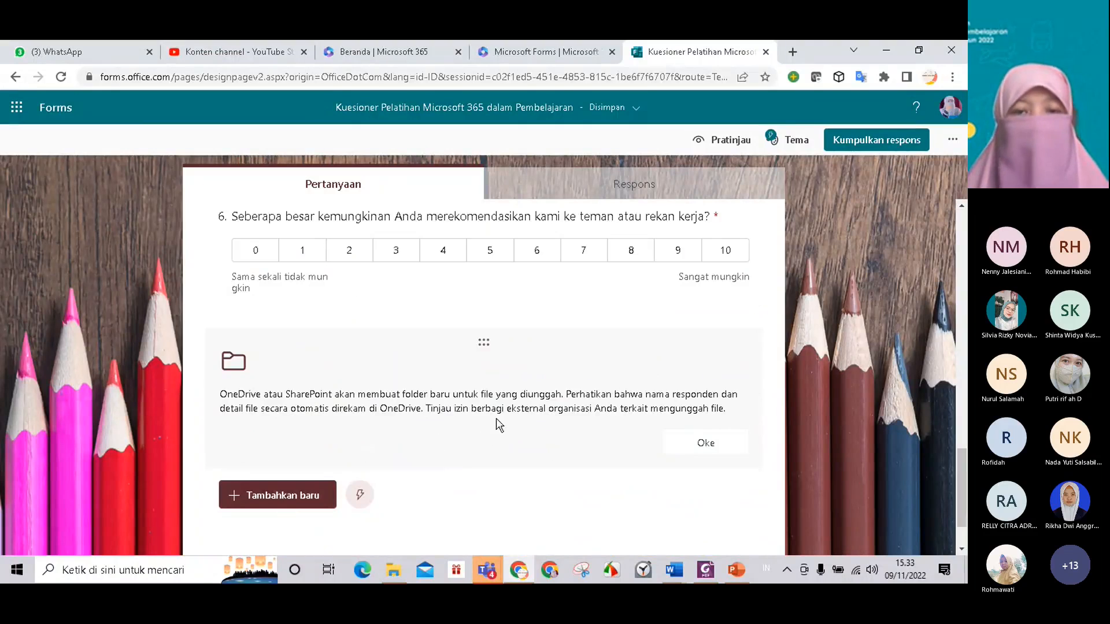
click(526, 406)
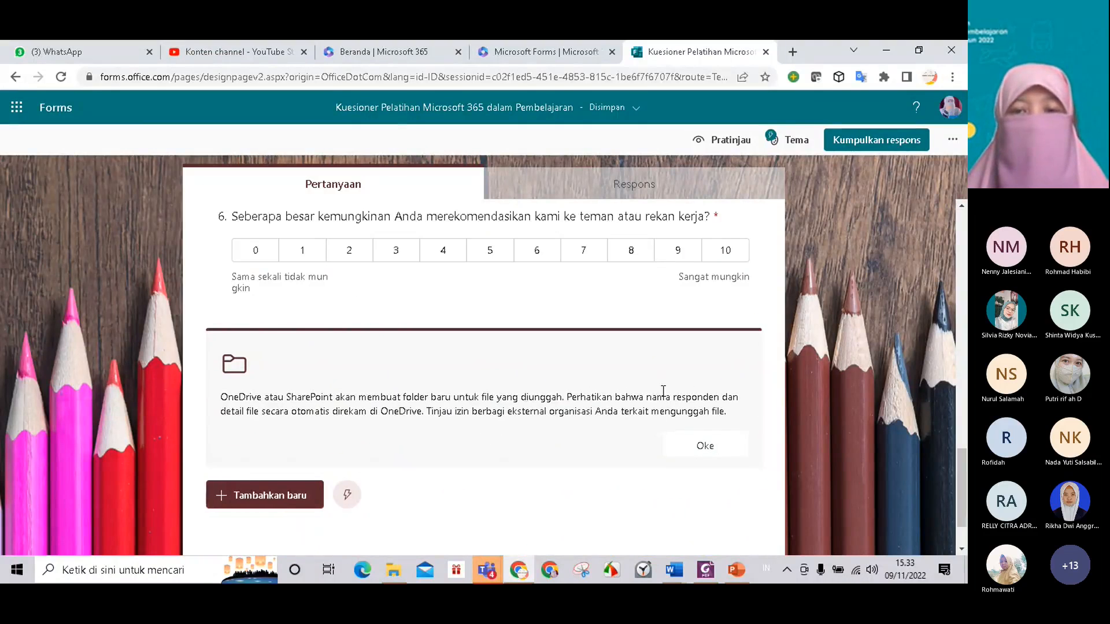
click(705, 449)
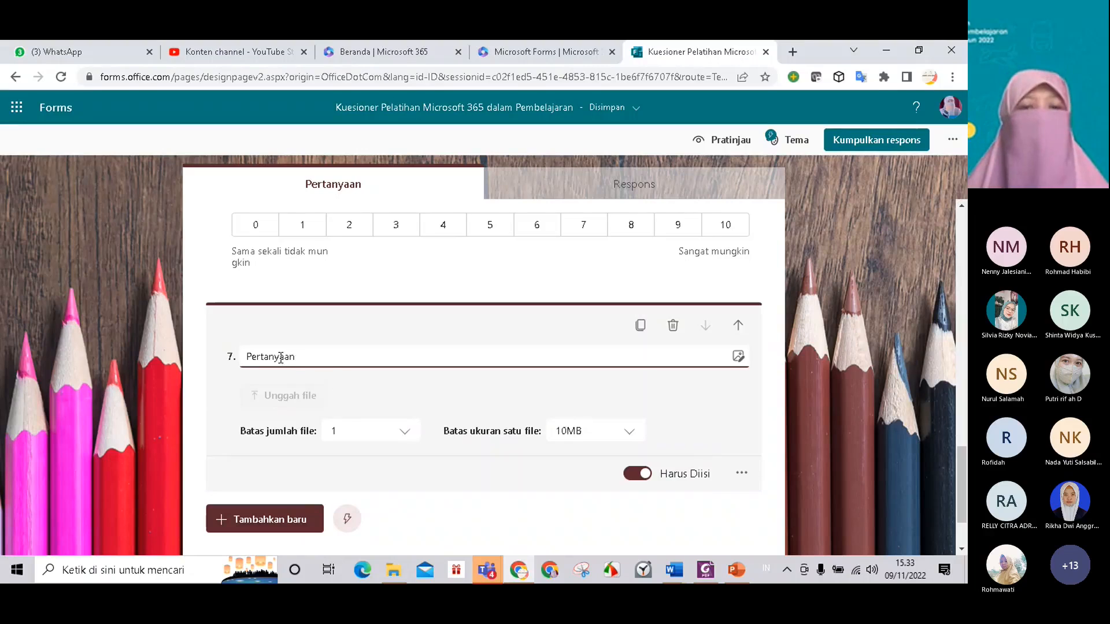
Title question 7 "SILAHKAN UPLOAD FOTO KEGIATAN", copying the text from the Word survey document and returning to Forms
double_click(252, 359)
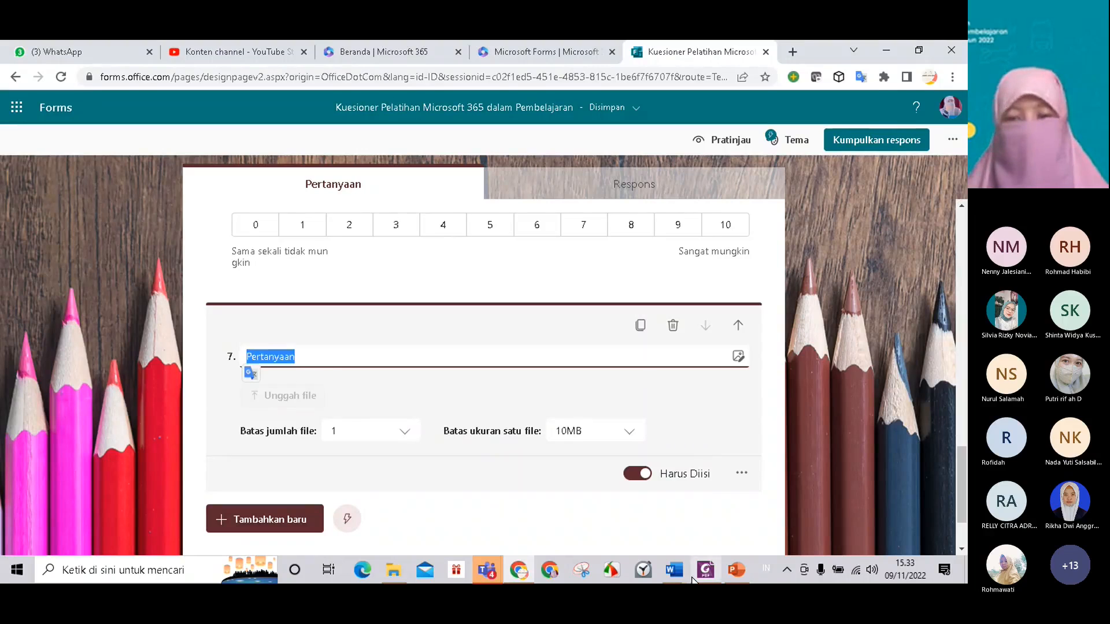
click(674, 571)
click(601, 524)
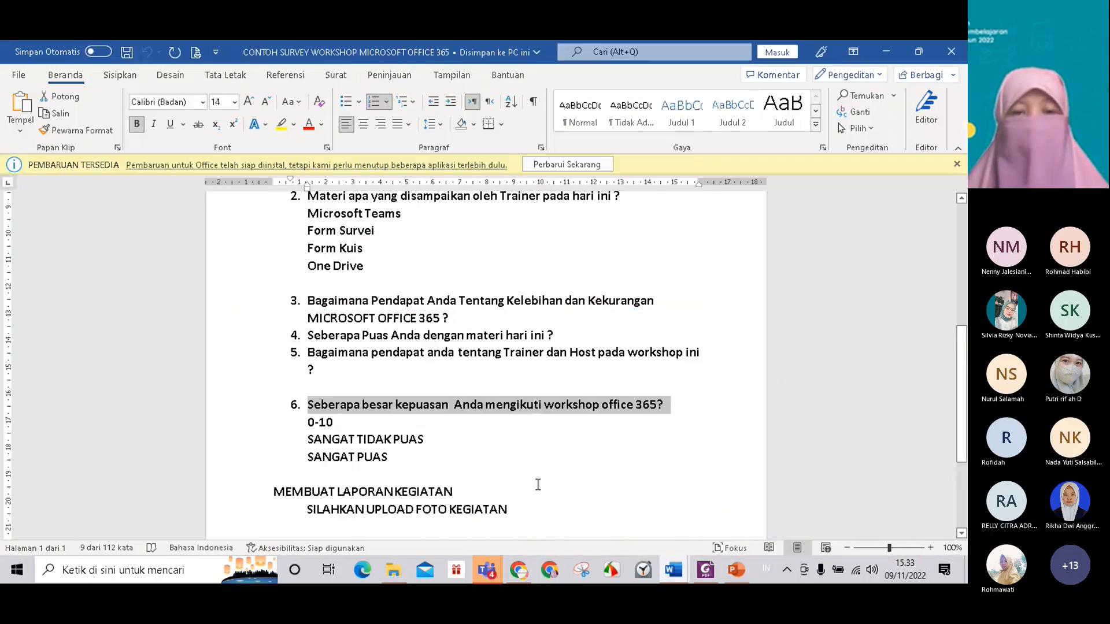
scroll(465, 446, down, 2)
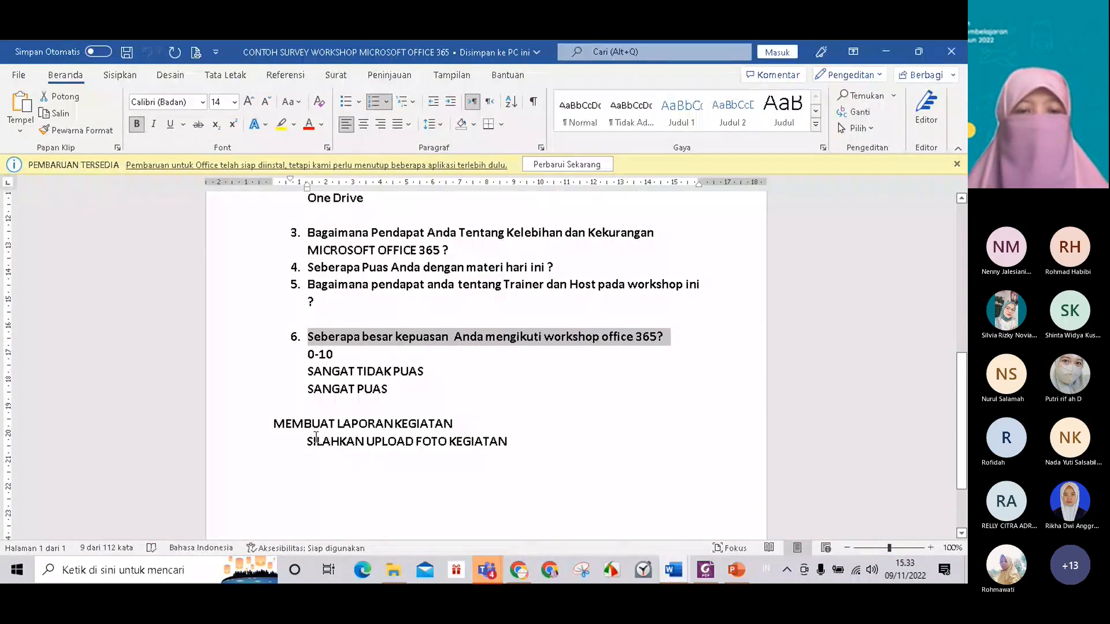
drag(308, 445, 508, 448)
key(ctrl+c)
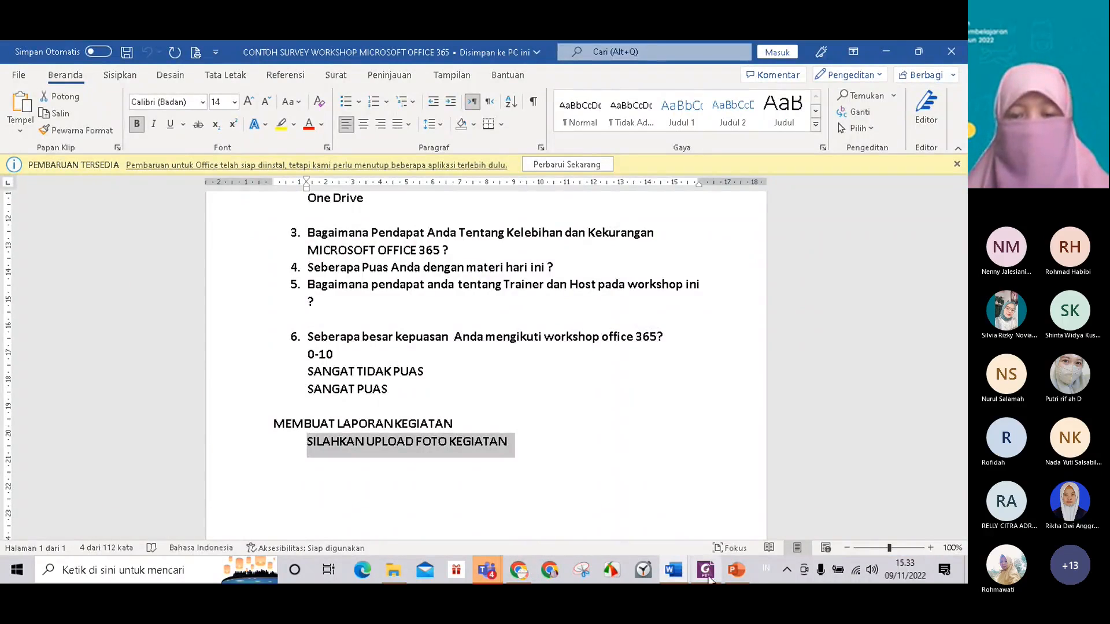
click(523, 577)
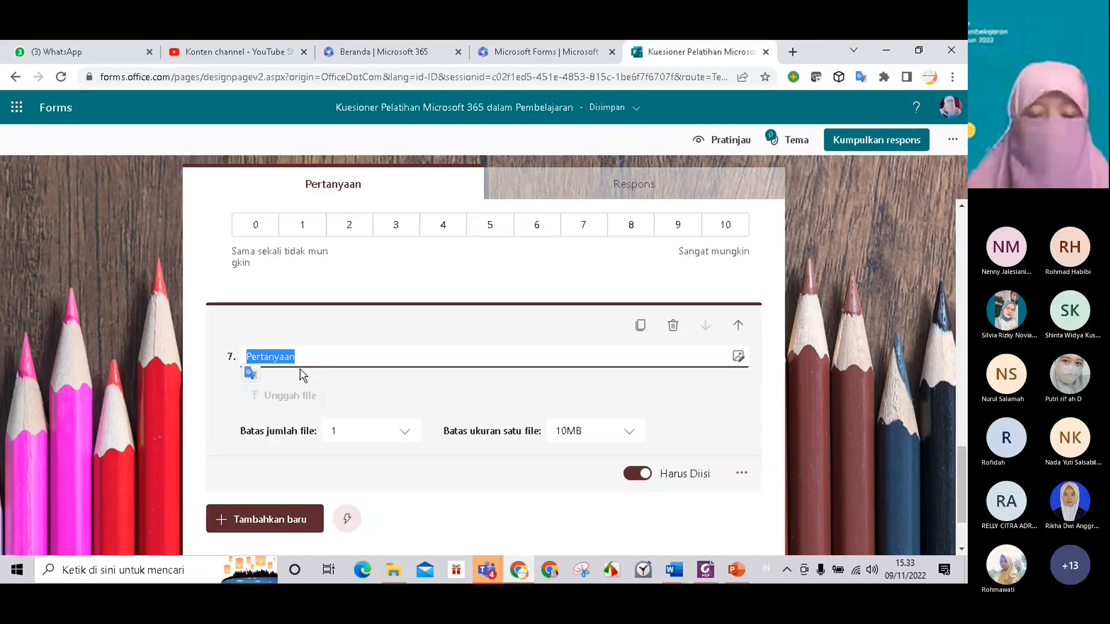
key(ctrl+v)
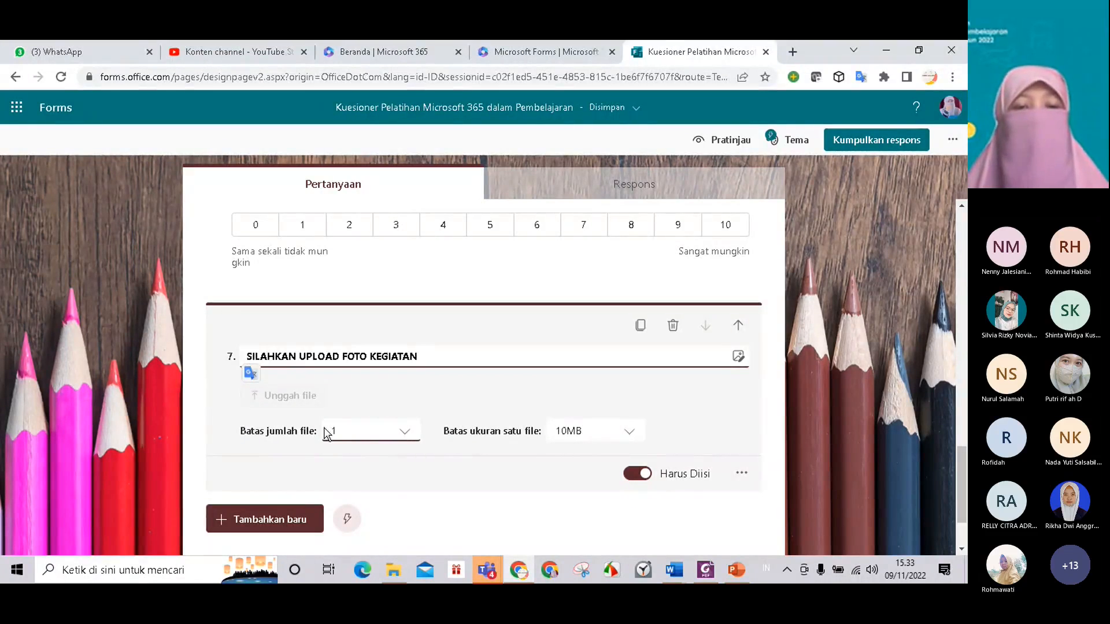
Set the file count limit (Batas jumlah file) of question 7 to 10
click(405, 436)
click(405, 434)
scroll(366, 415, down, 3)
scroll(384, 401, up, 3)
scroll(380, 396, down, 3)
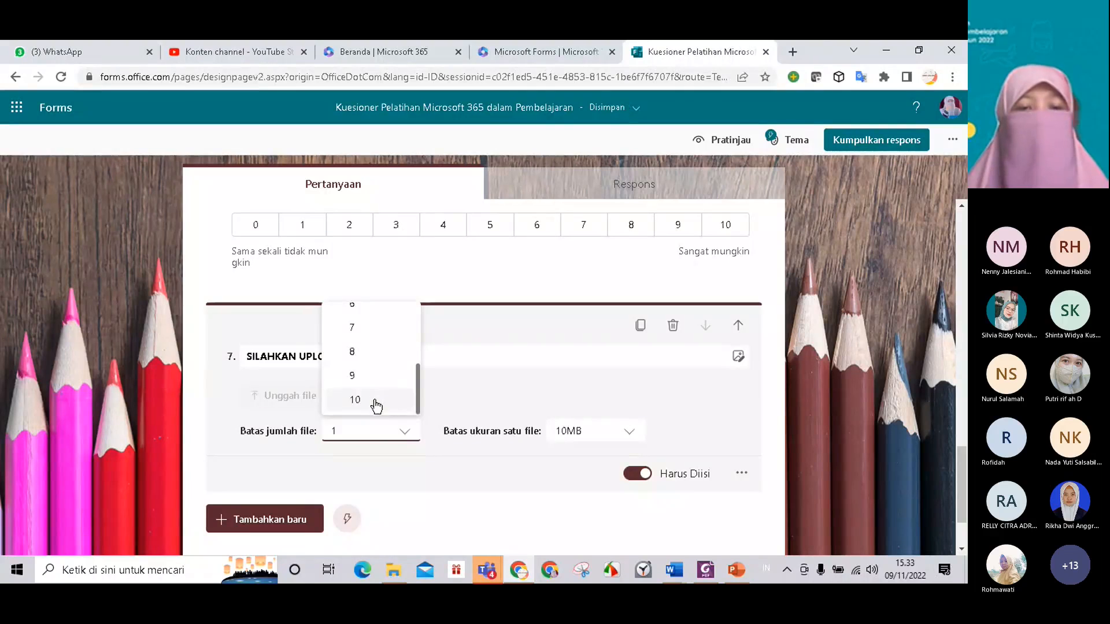
click(377, 405)
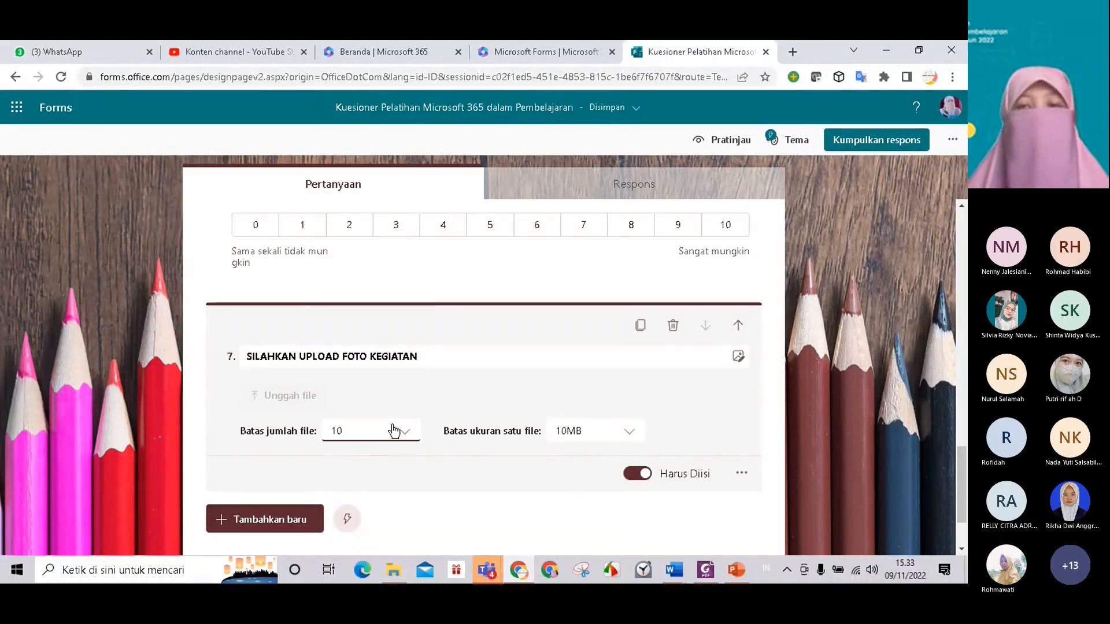
Review the form's questions from the Tanggal pengisian date question down to the heart rating question
scroll(607, 428, up, 20)
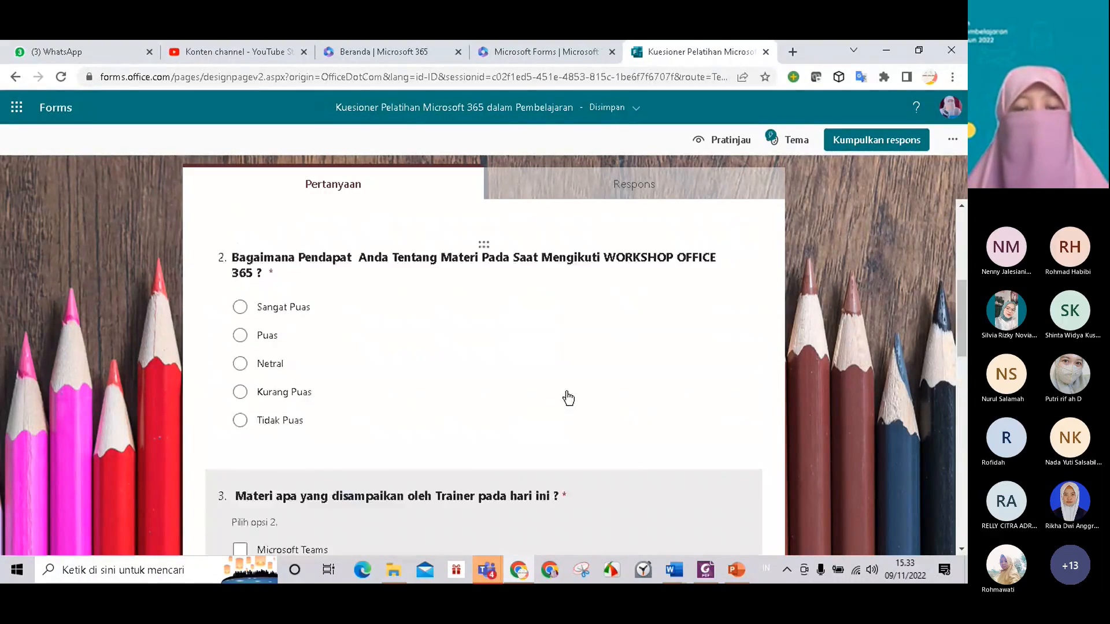
scroll(555, 352, down, 4)
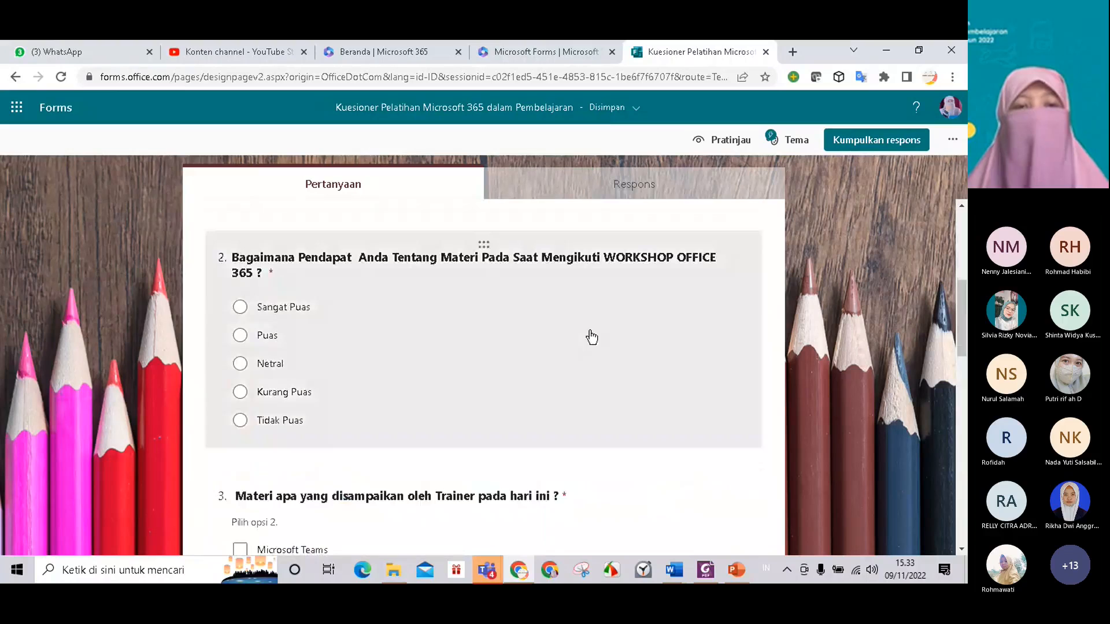
scroll(229, 316, up, 2)
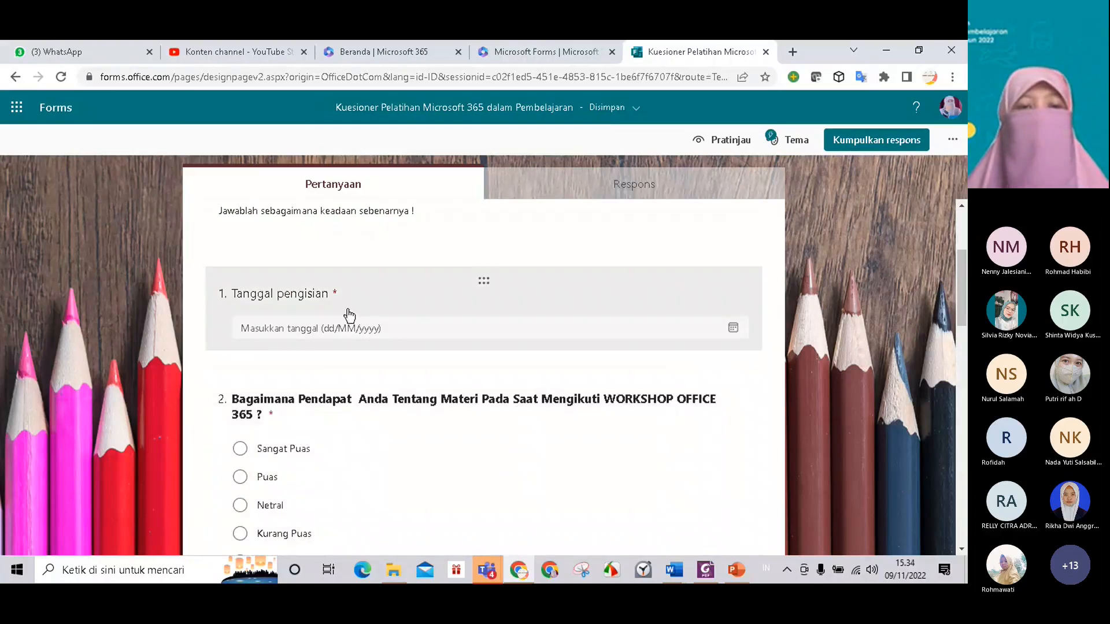
scroll(399, 370, down, 1)
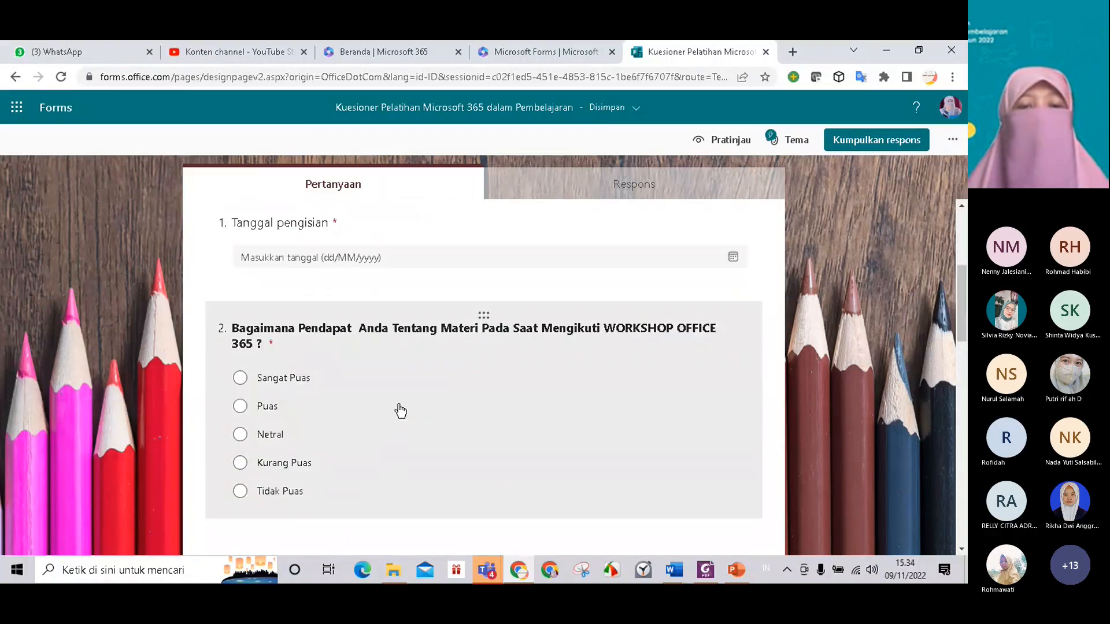
scroll(382, 445, down, 3)
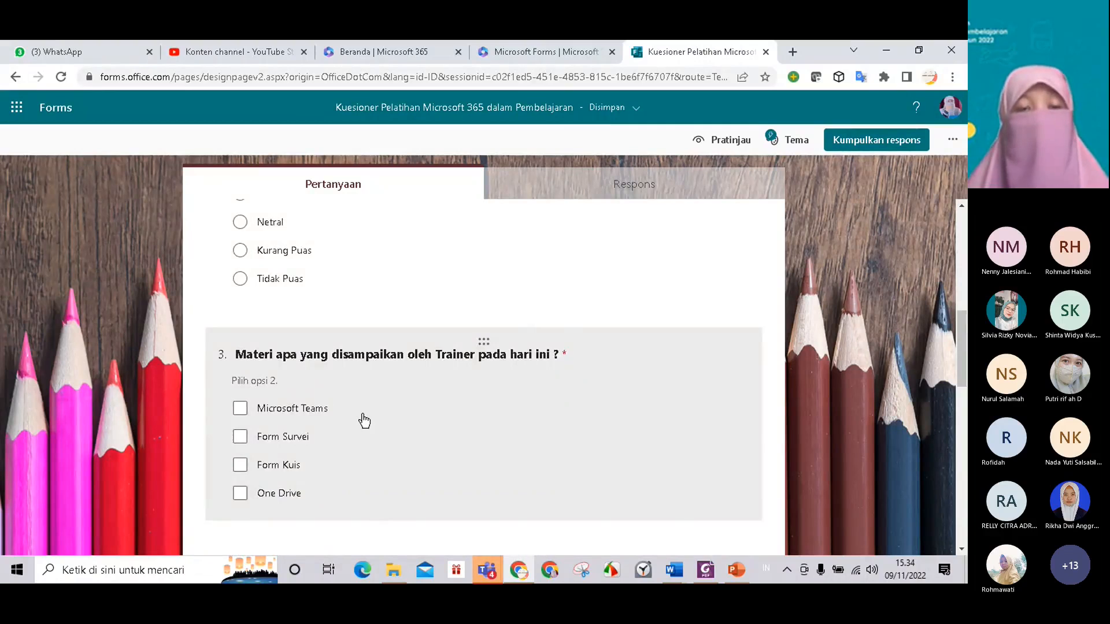
scroll(364, 420, down, 1)
scroll(411, 369, down, 2)
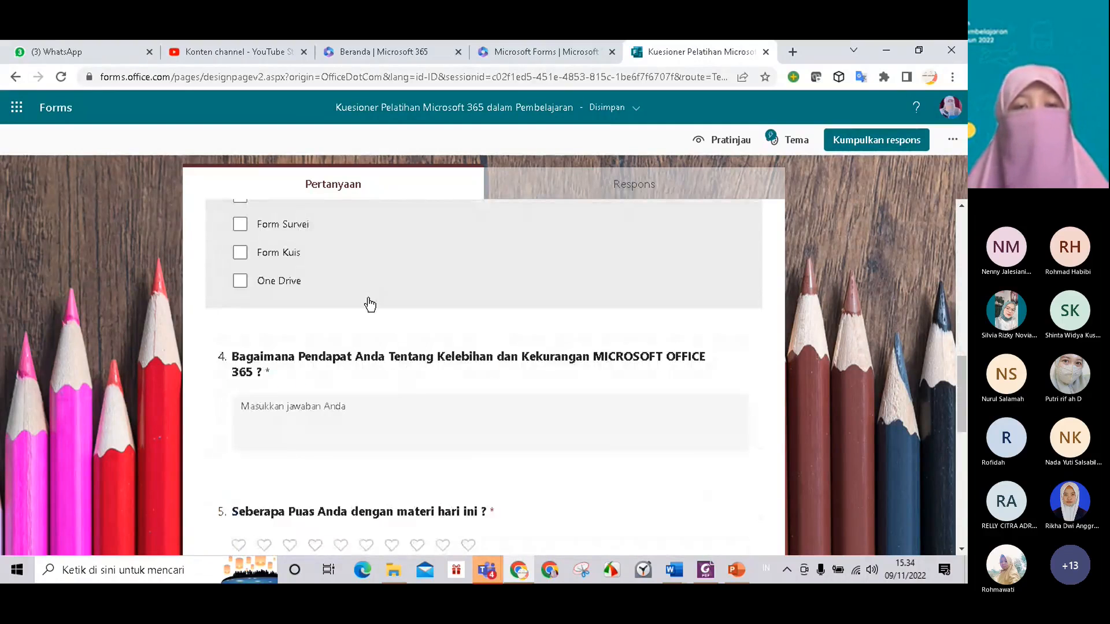
scroll(376, 306, up, 2)
scroll(411, 339, down, 2)
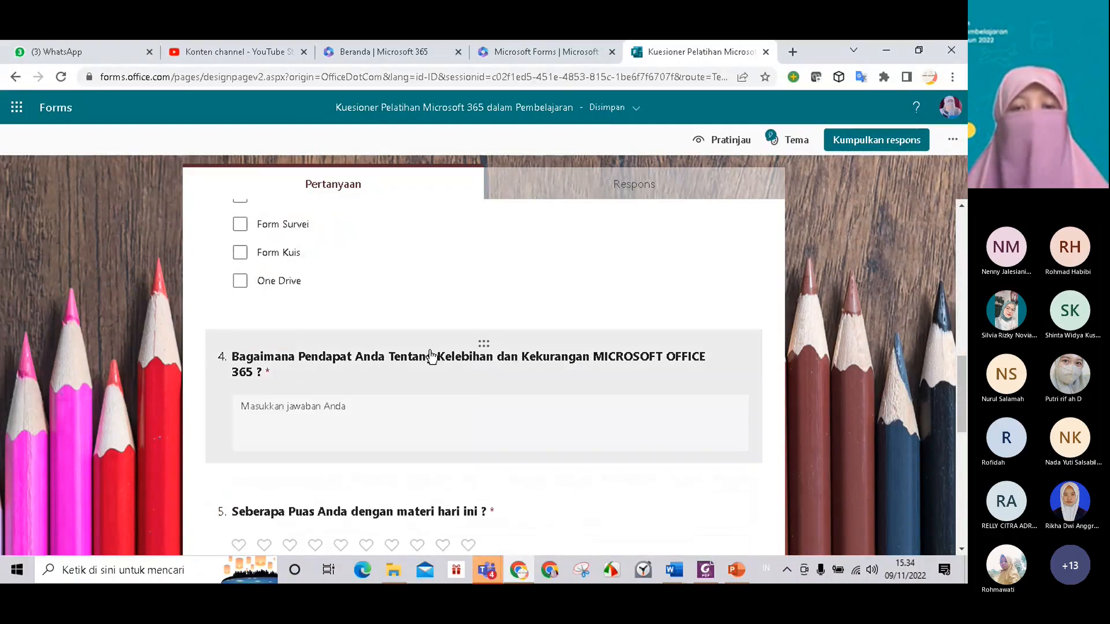
scroll(385, 416, down, 1)
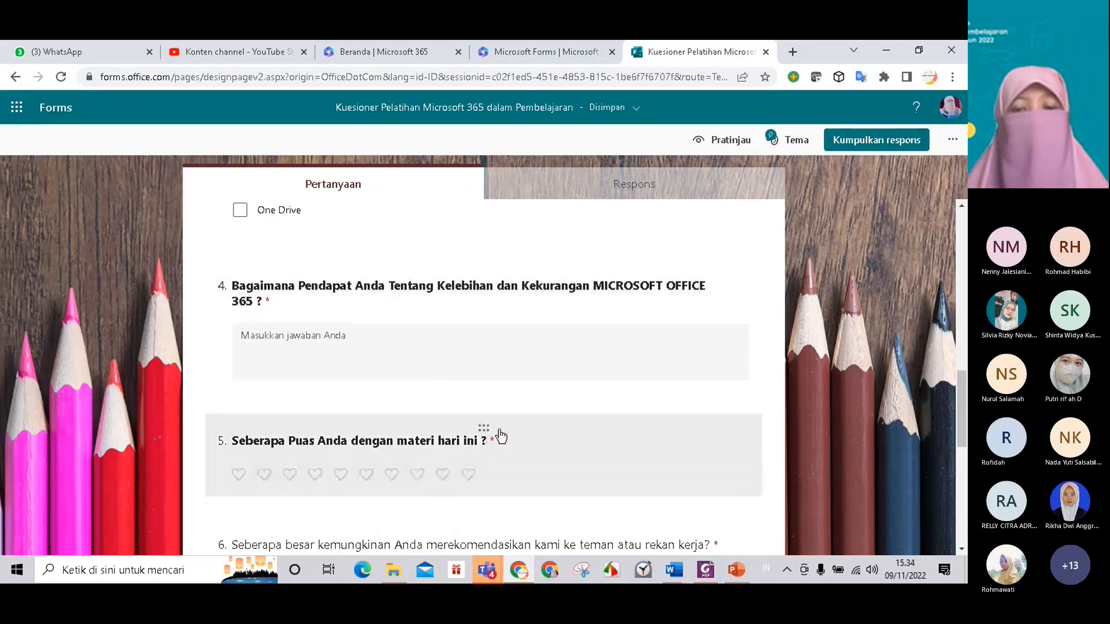
Examine the last questions of the form and the additional question types offered below question 7
scroll(500, 436, down, 3)
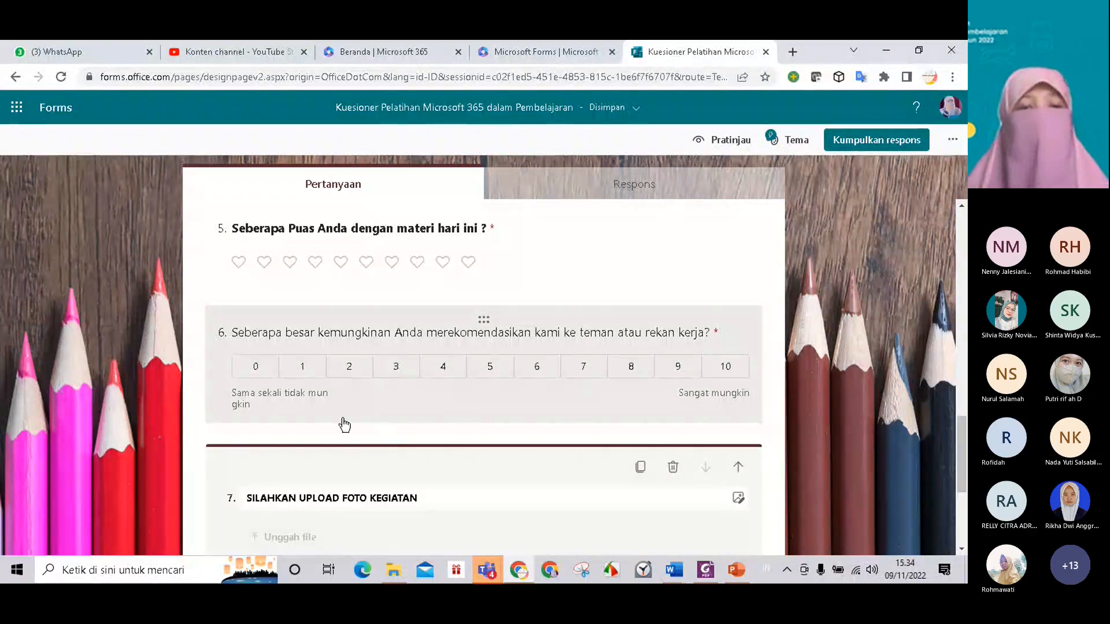
scroll(365, 466, down, 3)
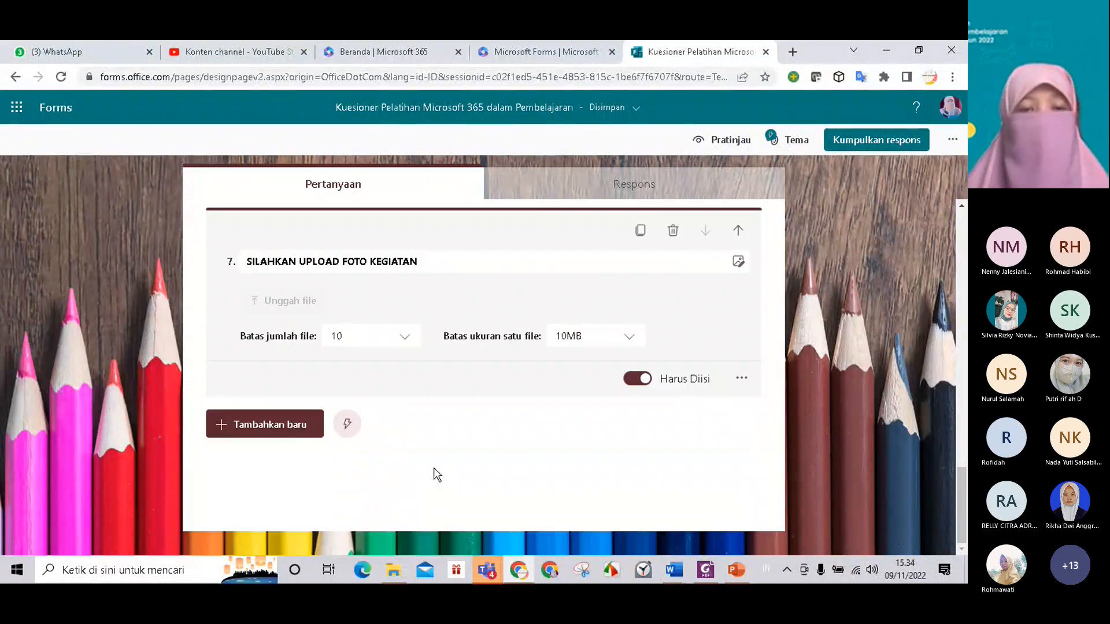
click(292, 438)
click(582, 425)
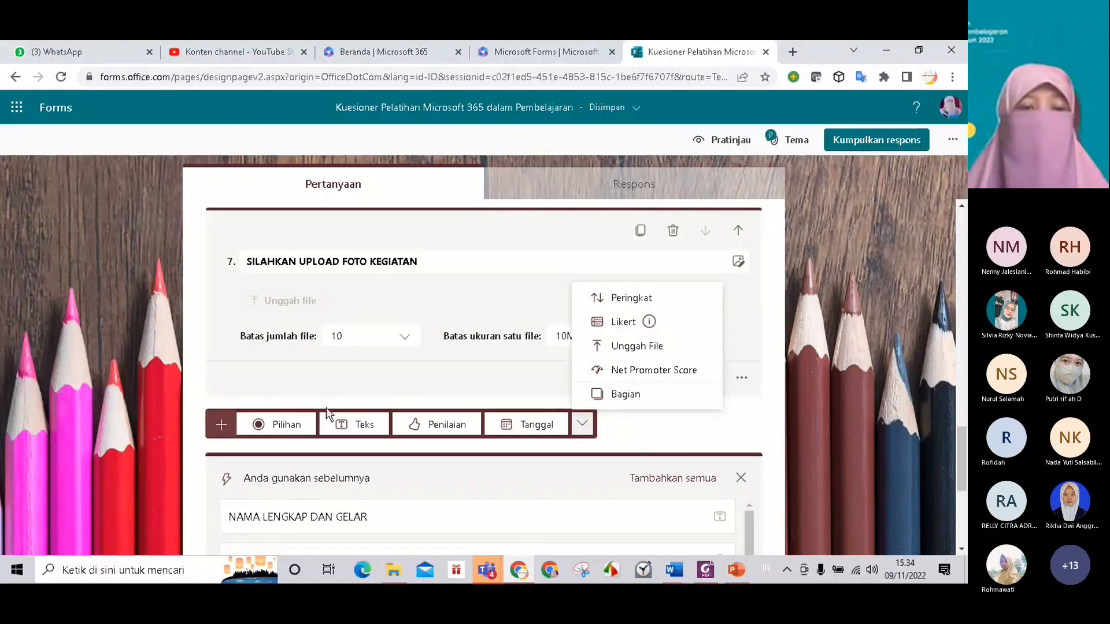
click(218, 424)
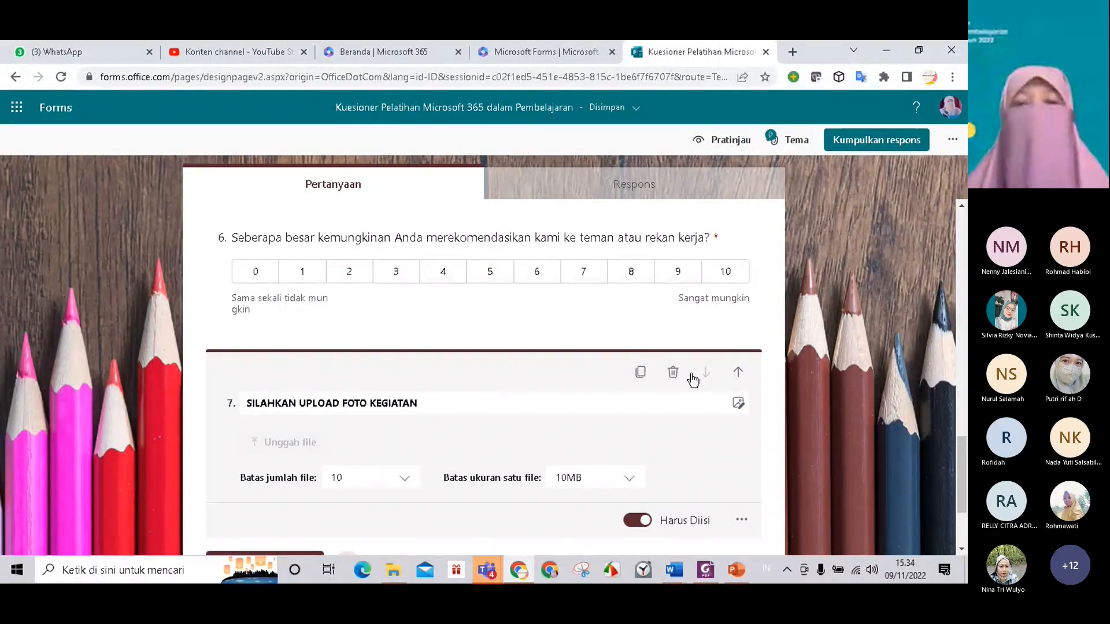
Preview the form as it appears on a computer, checking it from the title down to the file upload question
scroll(693, 380, up, 15)
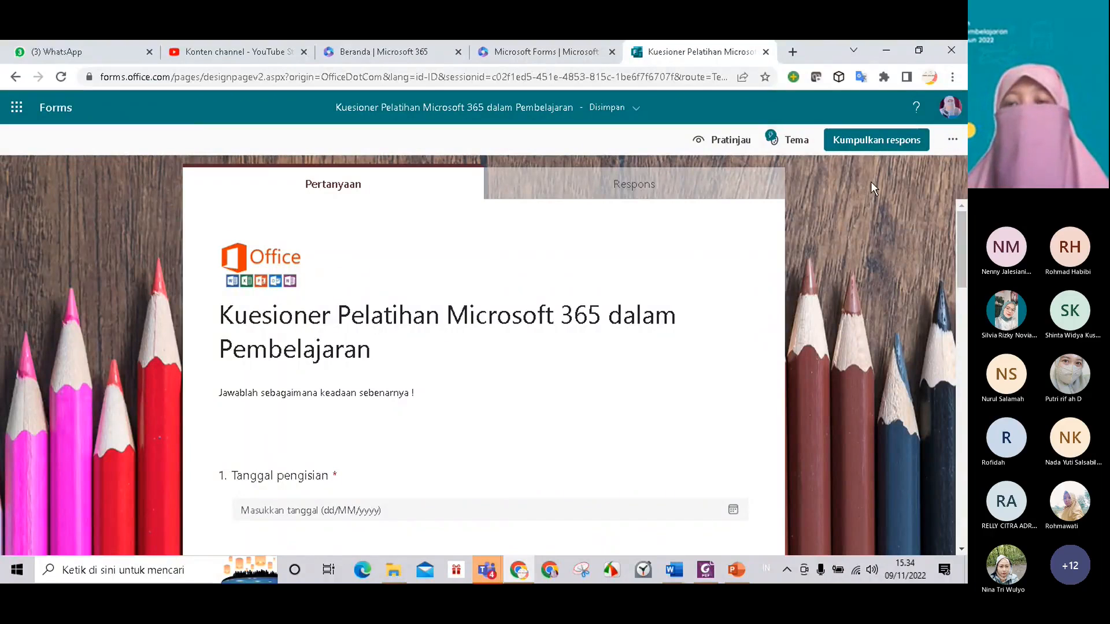
click(723, 142)
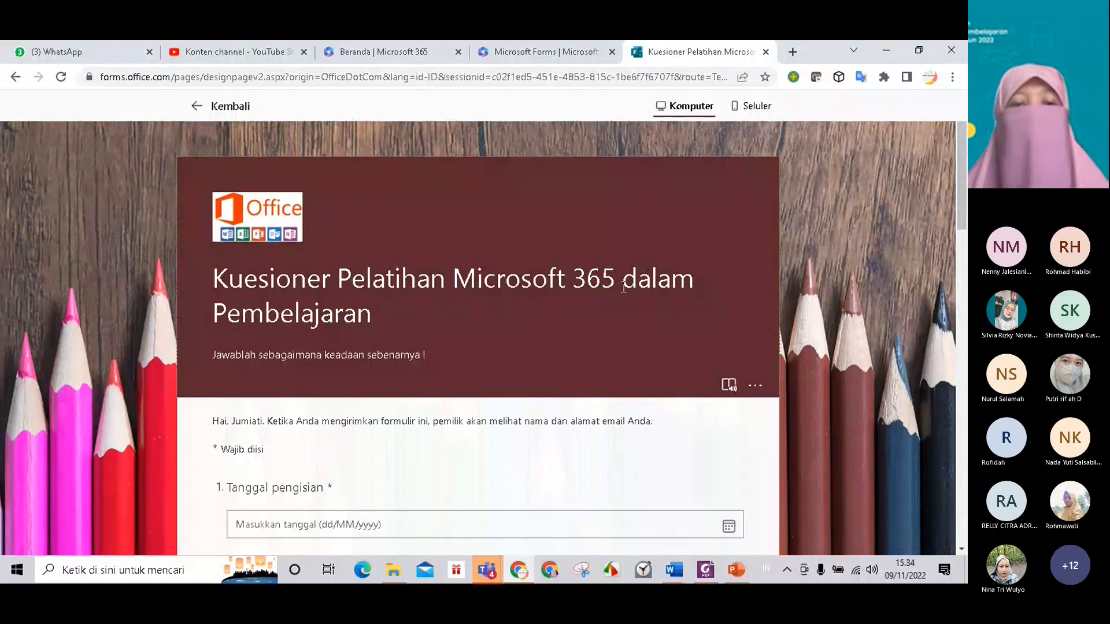
scroll(542, 362, down, 2)
scroll(540, 355, down, 9)
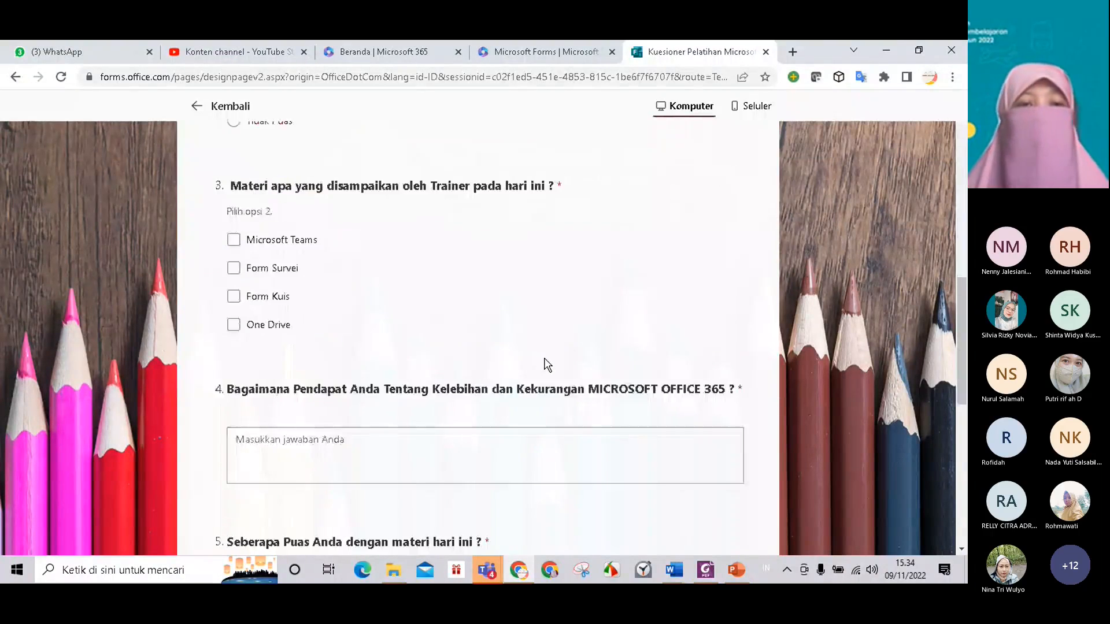
scroll(546, 364, down, 4)
scroll(545, 364, down, 4)
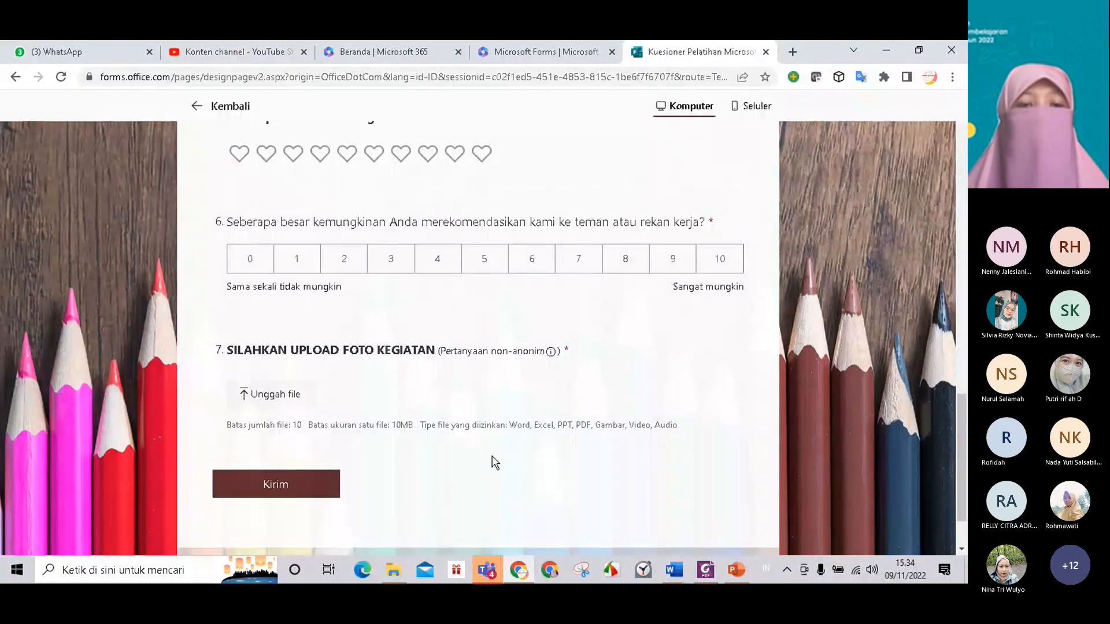
scroll(493, 463, up, 5)
scroll(681, 374, up, 10)
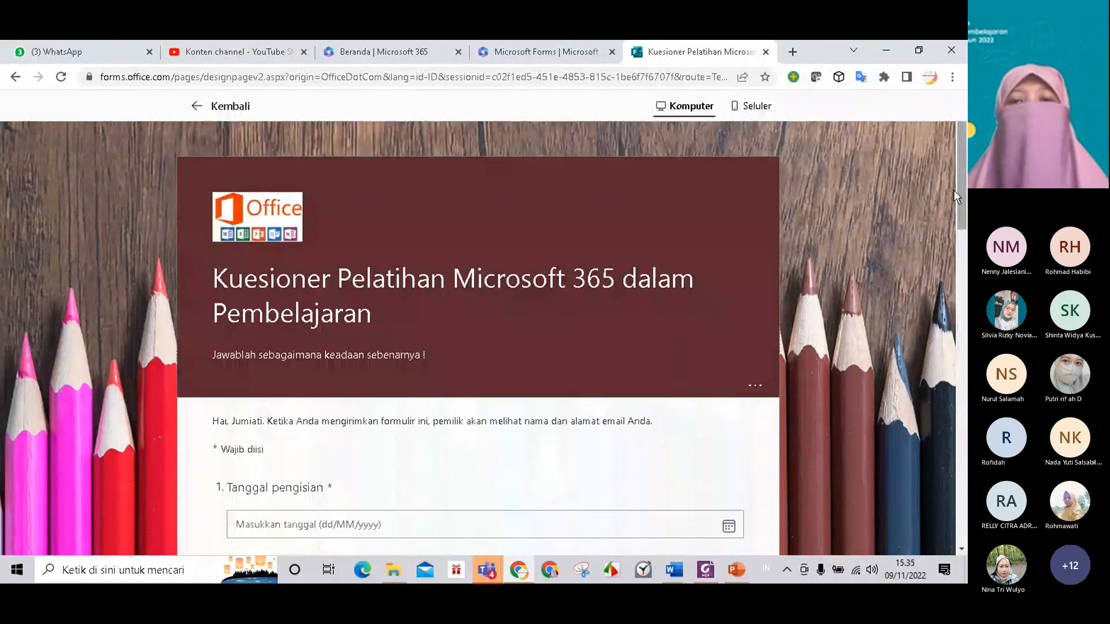
Preview the form in the mobile (Seluler) layout through to the last question, and return to the editor
click(753, 109)
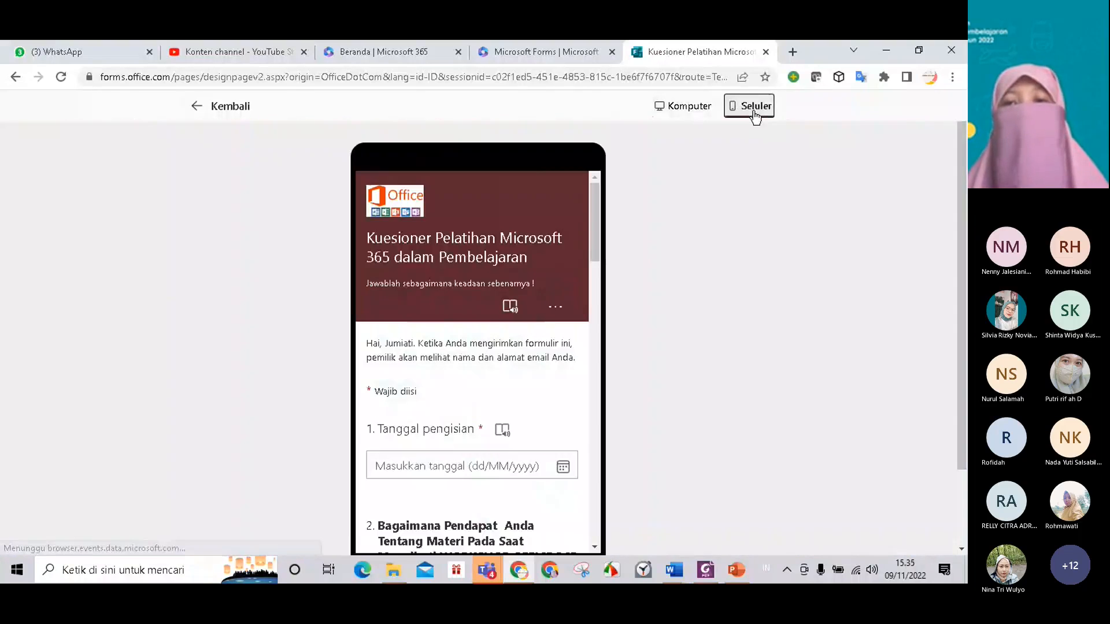
scroll(549, 323, down, 8)
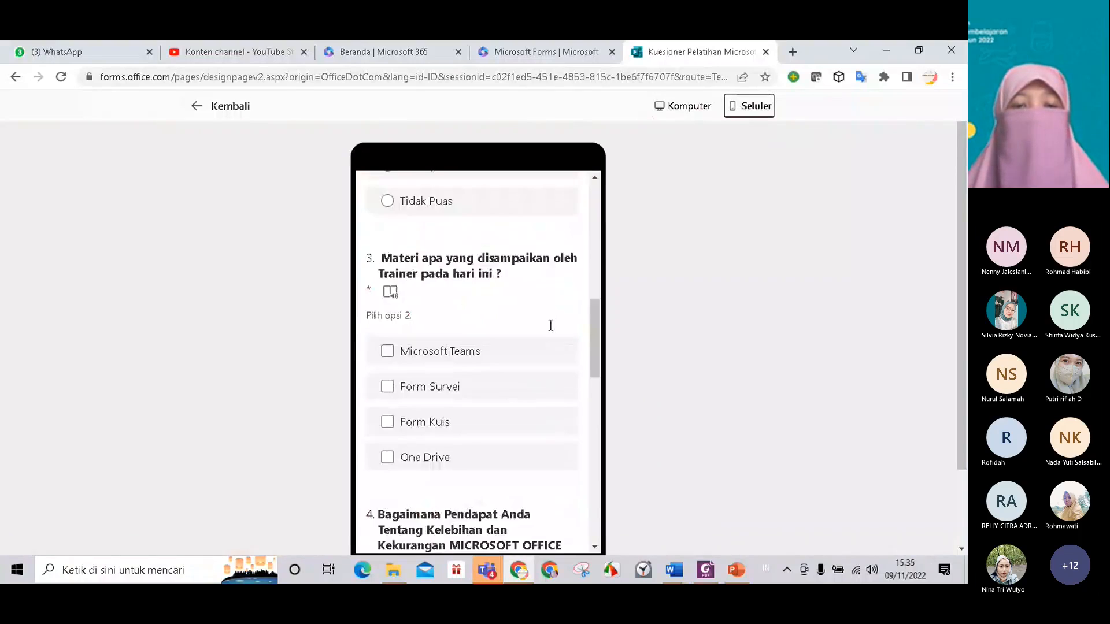
scroll(551, 325, down, 10)
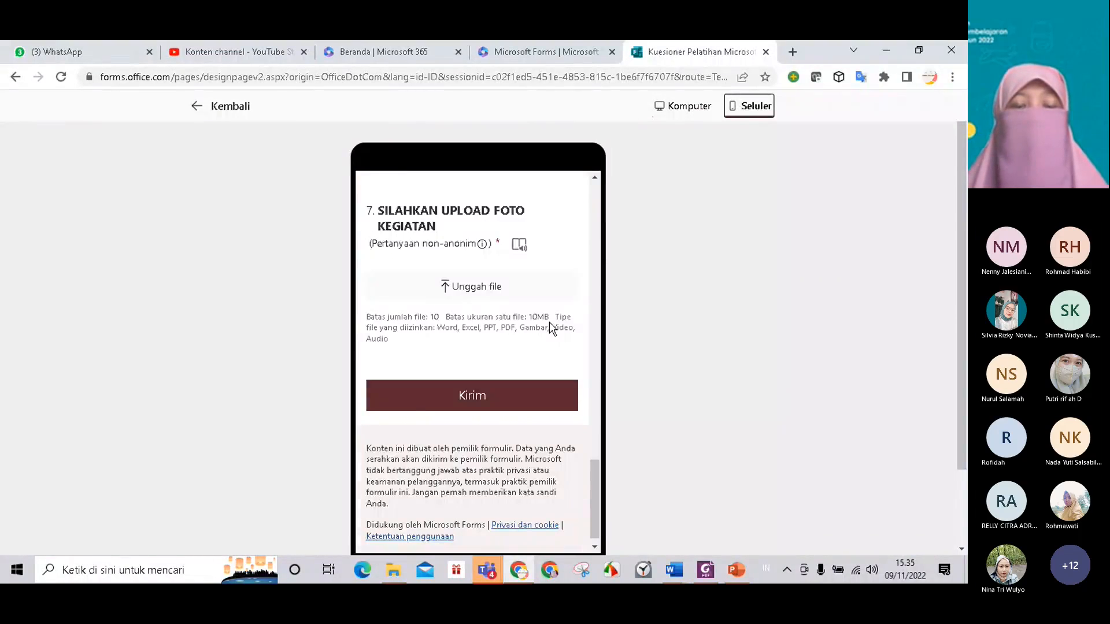
scroll(551, 329, up, 10)
click(240, 115)
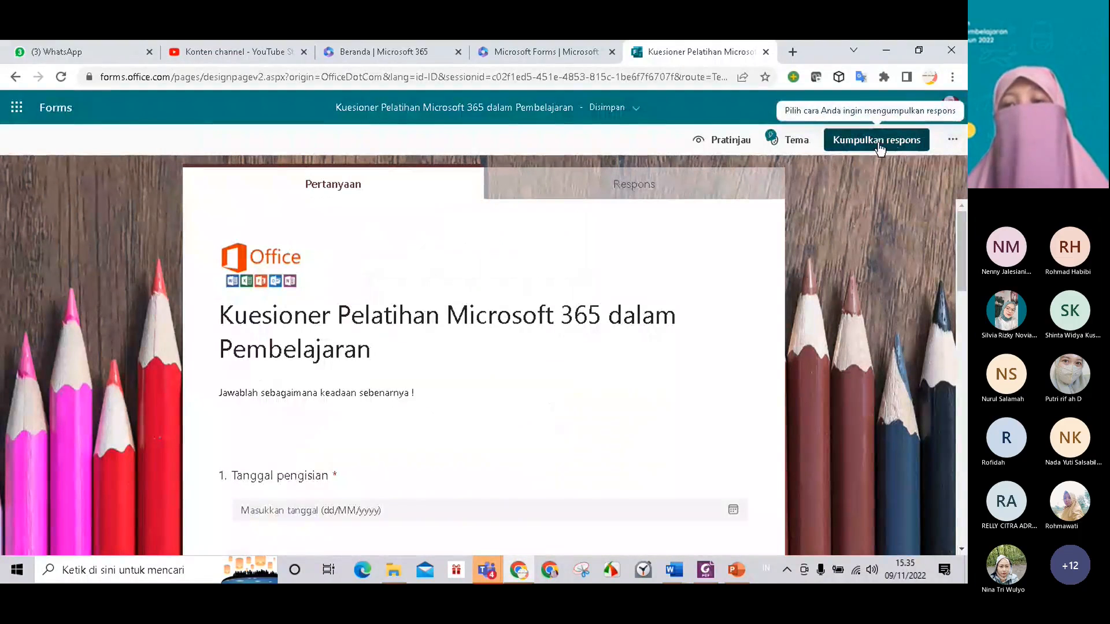
Open the options for collecting responses and examine who can be allowed to respond to the form
click(876, 144)
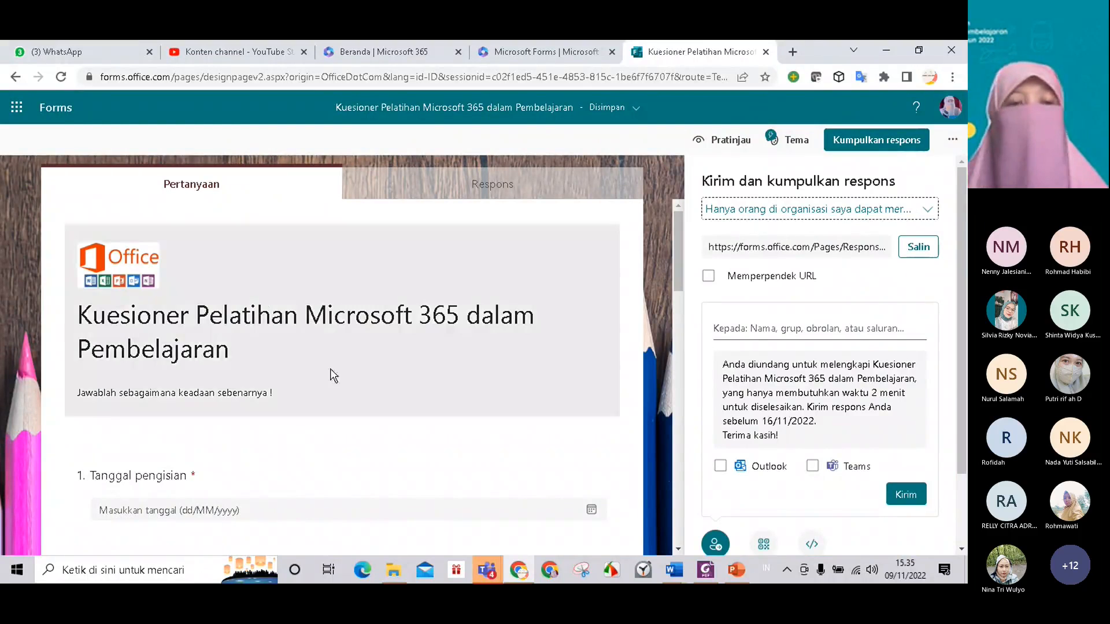
scroll(314, 388, down, 5)
scroll(314, 389, down, 10)
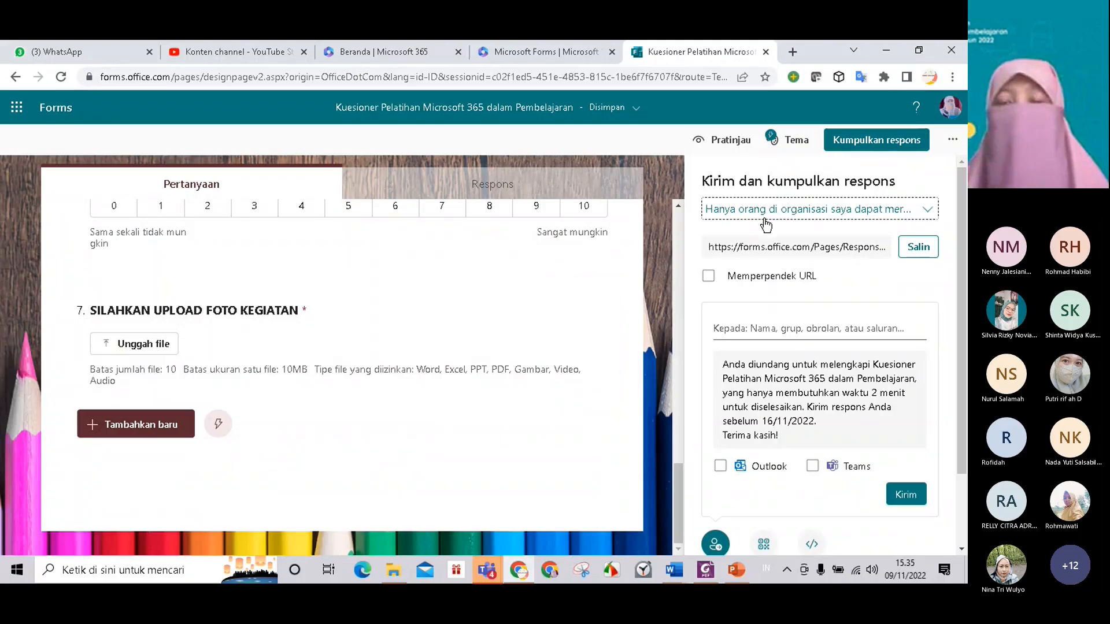
click(928, 214)
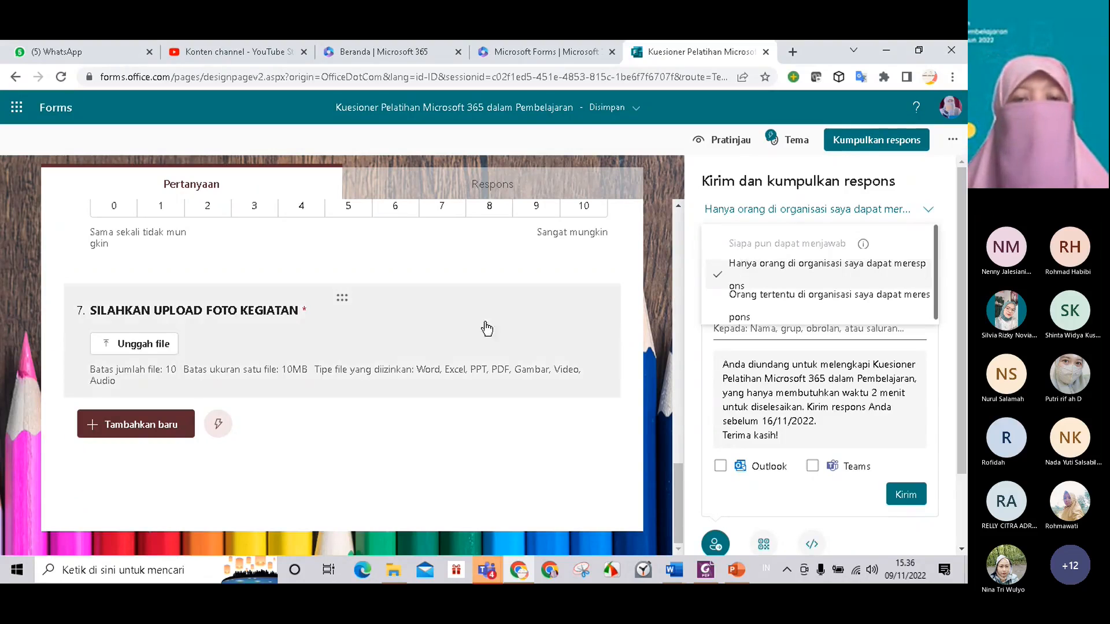
Delete question 7, the file upload question "SILAHKAN UPLOAD FOTO KEGIATAN"
click(404, 312)
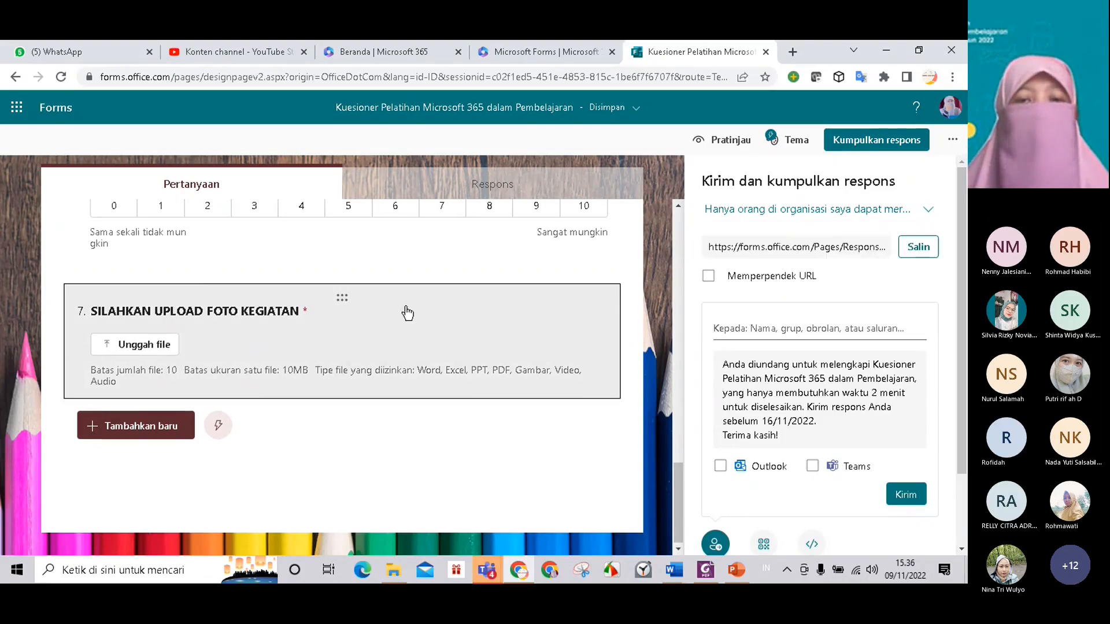
click(672, 308)
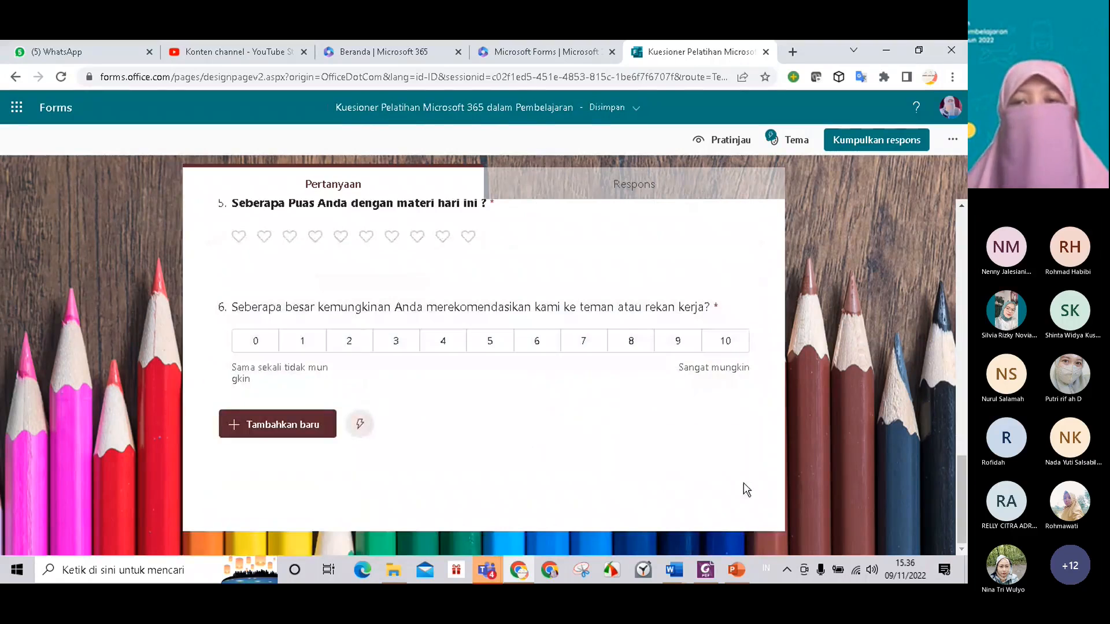
Reopen the options for collecting responses and set the form's audience to "Siapa pun dapat menjawab"
click(858, 147)
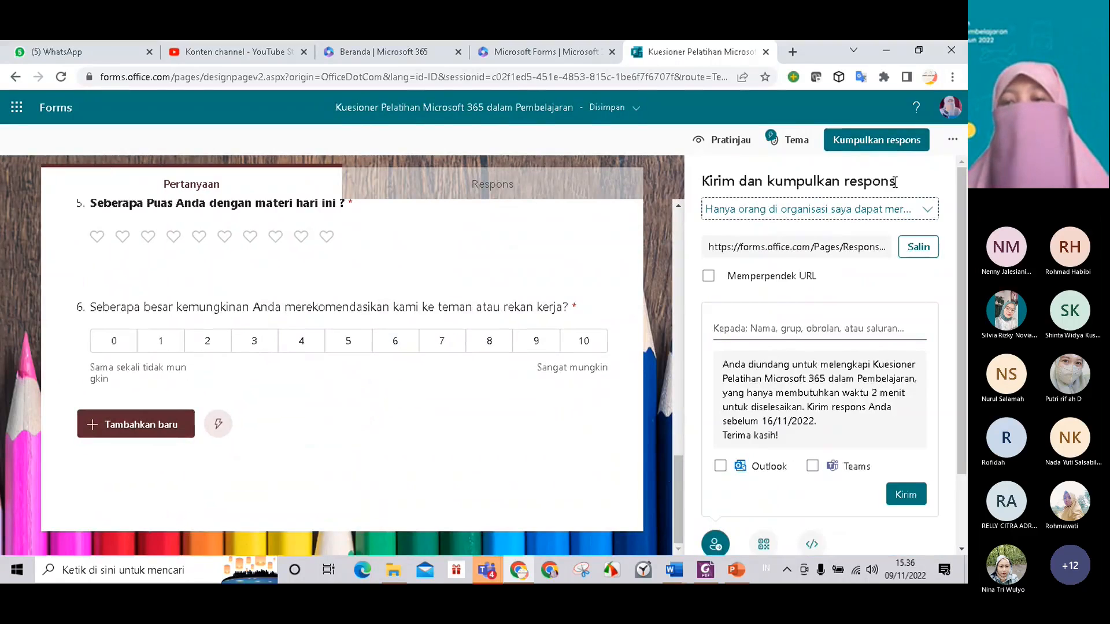
click(928, 211)
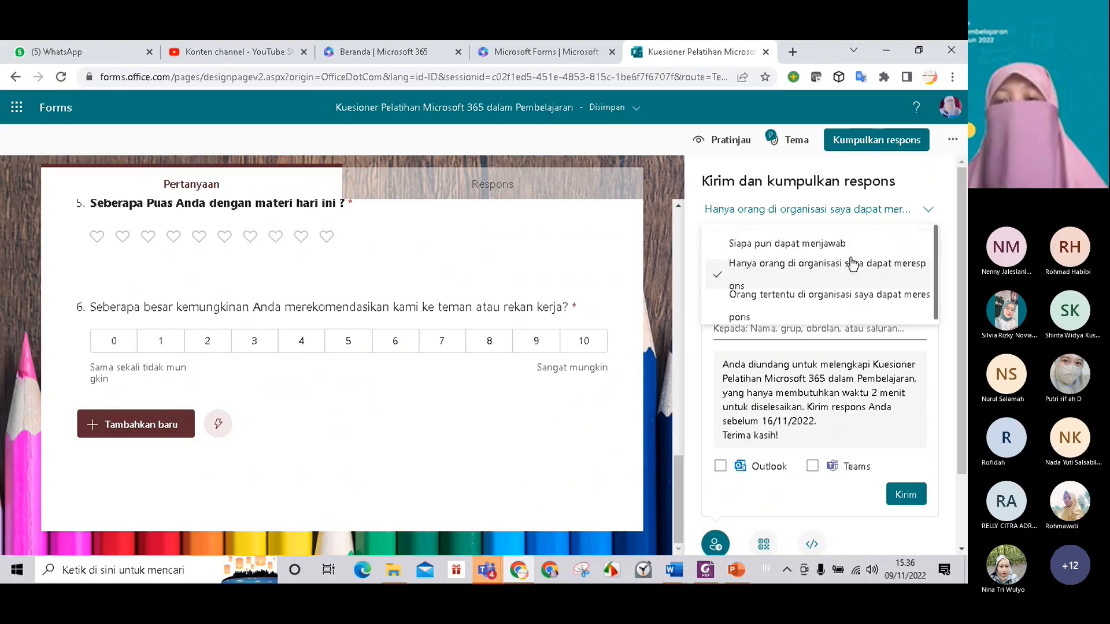
click(733, 245)
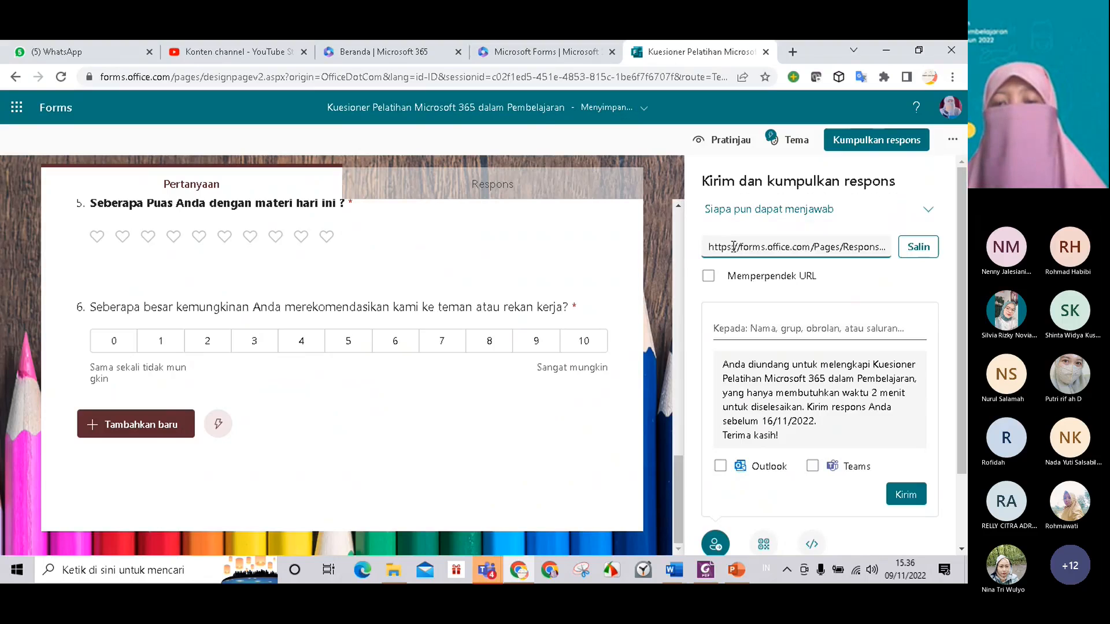
click(929, 213)
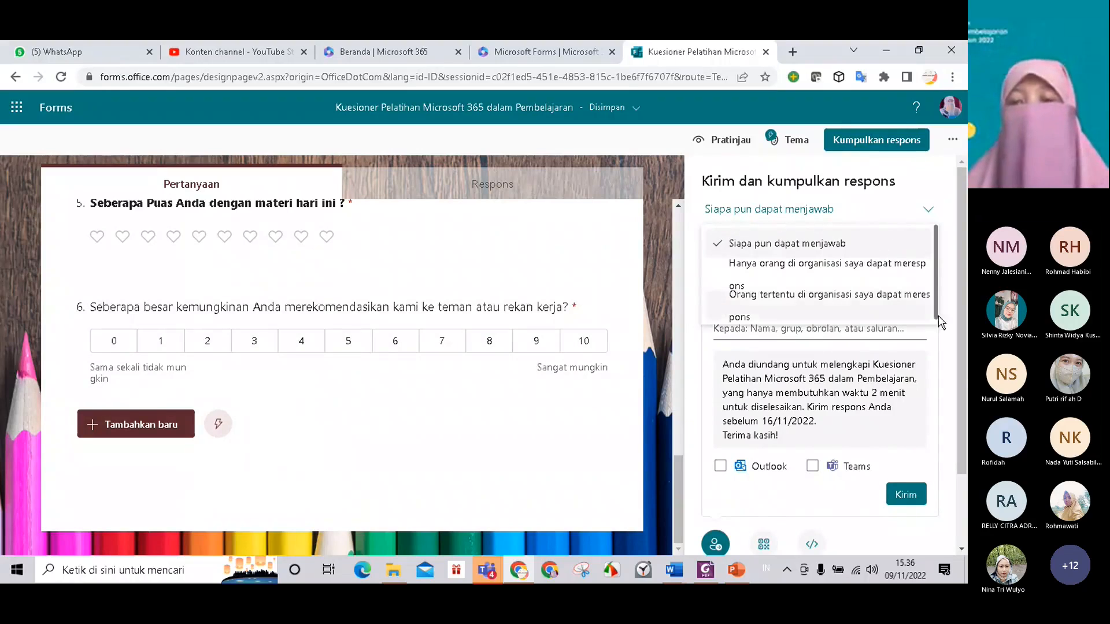
click(956, 344)
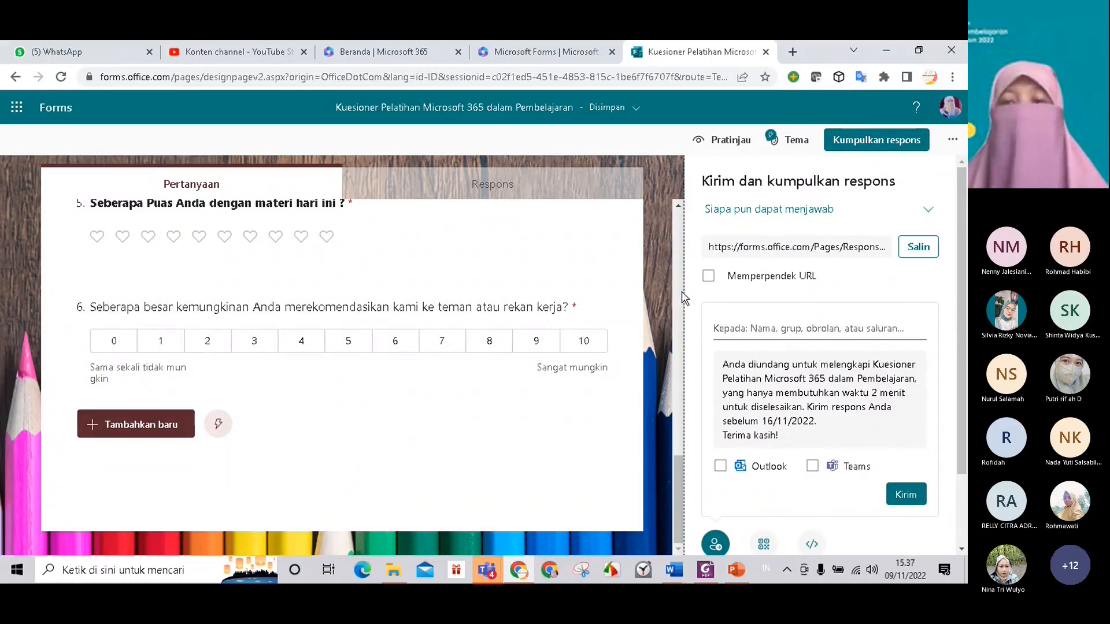
Shorten the form's response link by enabling the Memperpendek URL option
click(709, 277)
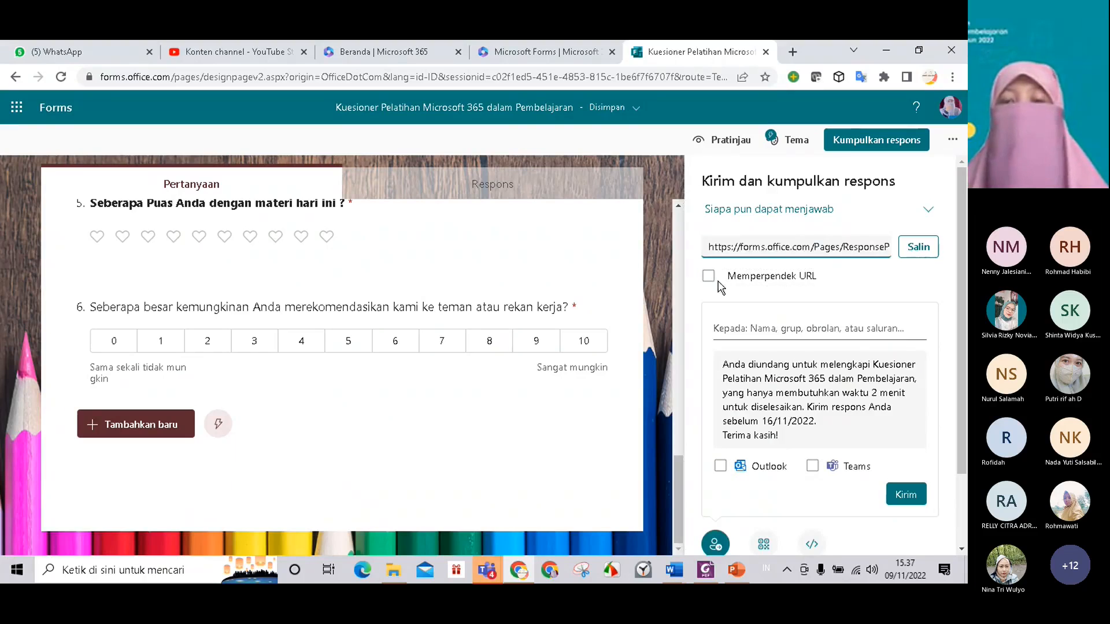
click(708, 276)
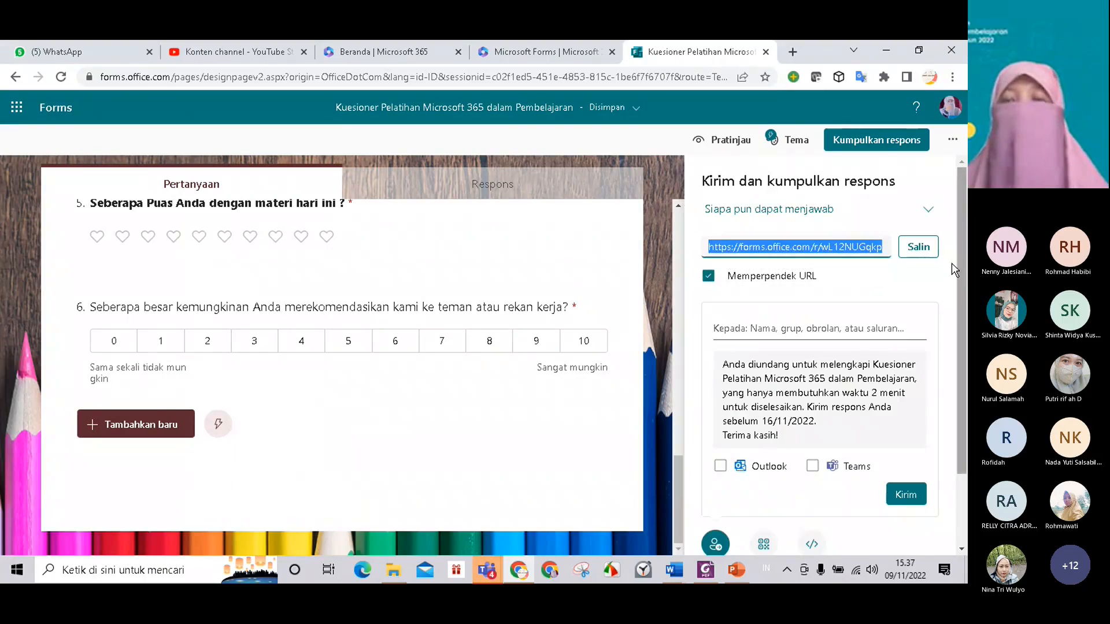
Show the form's collaboration and duplication sharing options (Kolaborasikan atau Duplikasi)
click(953, 144)
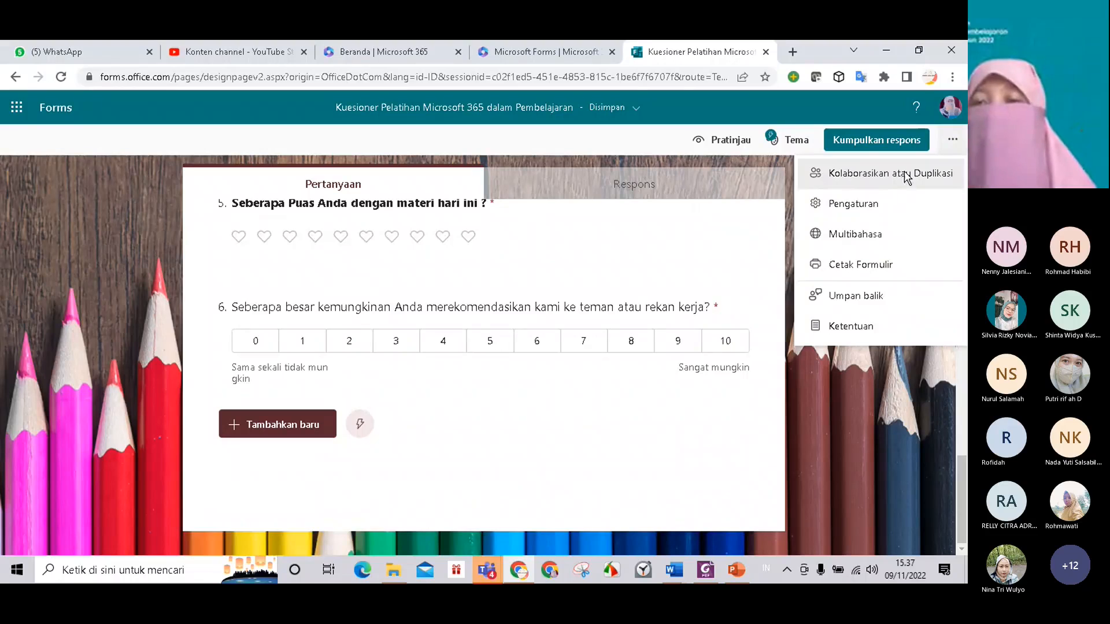
click(865, 176)
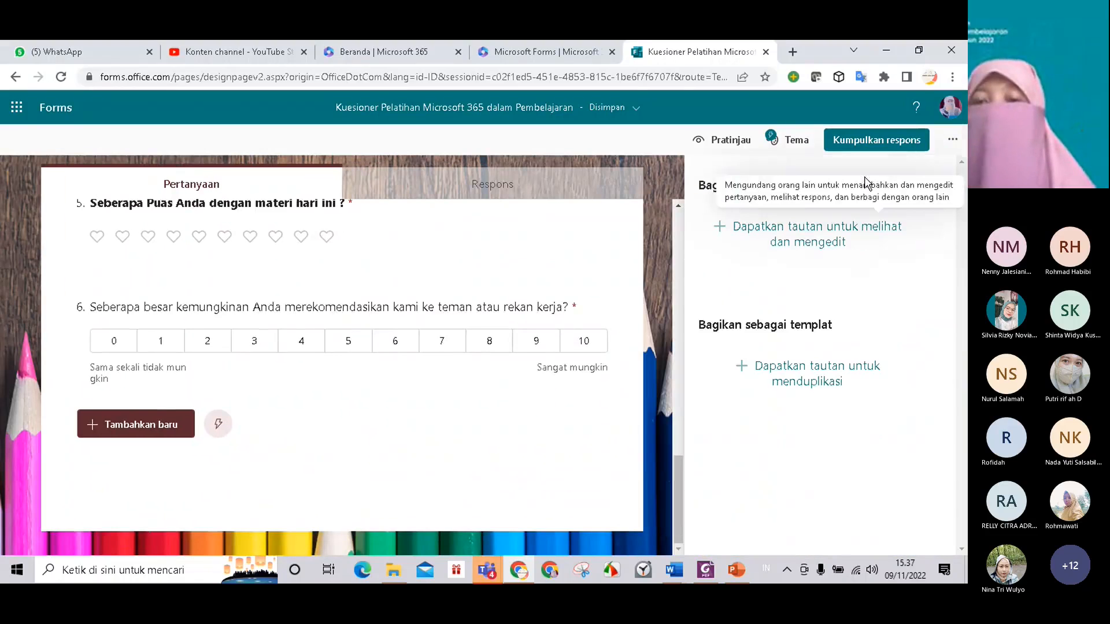
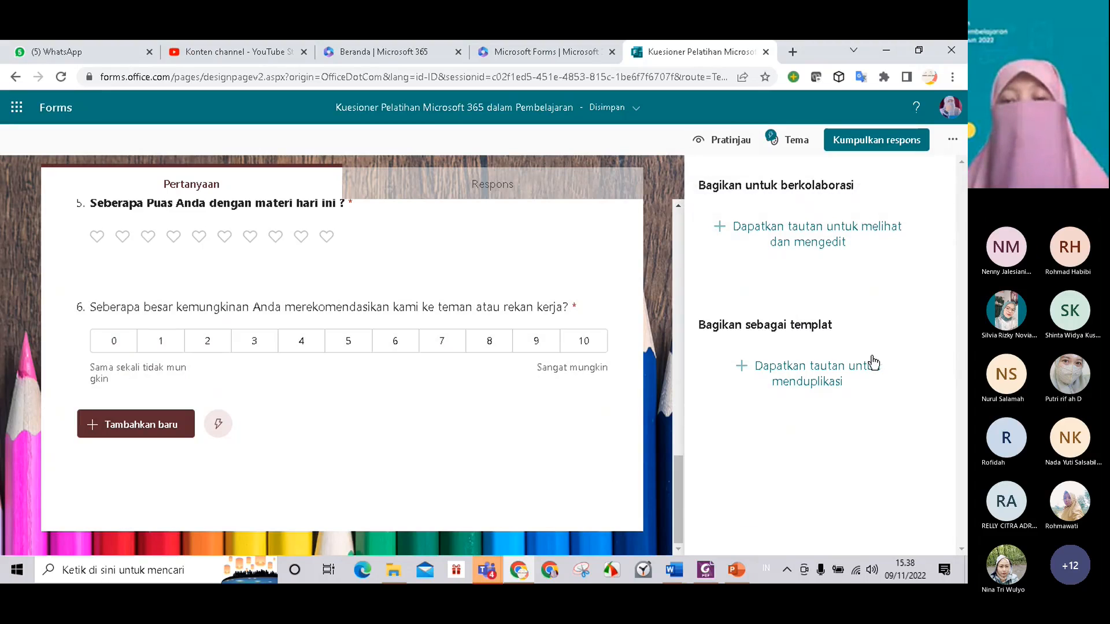
Open the form's settings (Pengaturan) and examine the response options under "Opsi untuk tanggapan"
click(954, 143)
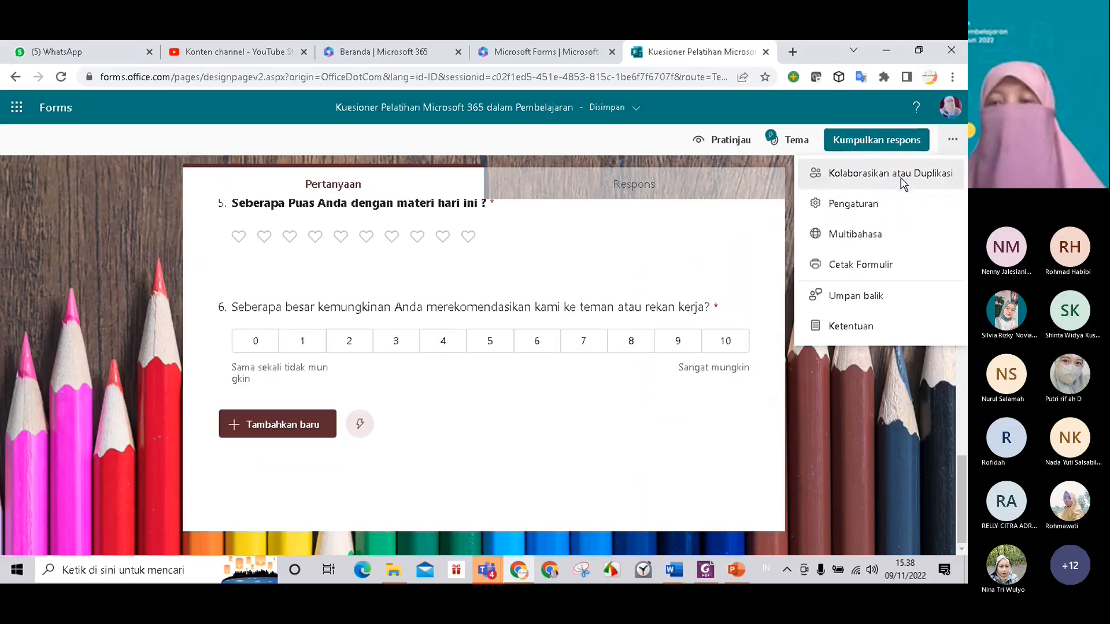
click(854, 206)
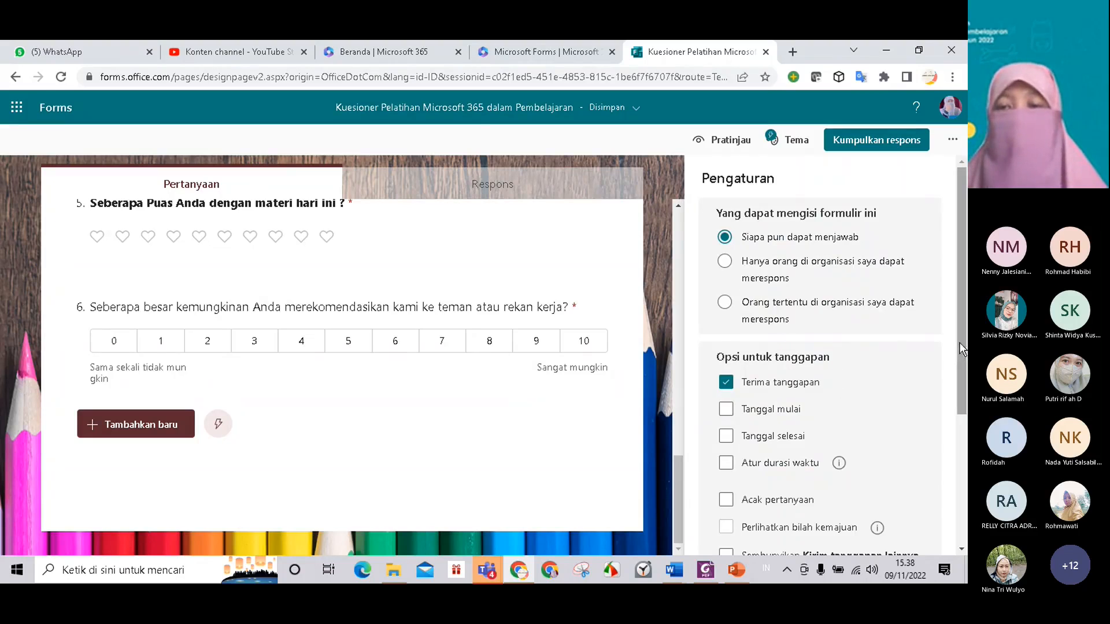
scroll(959, 342, down, 2)
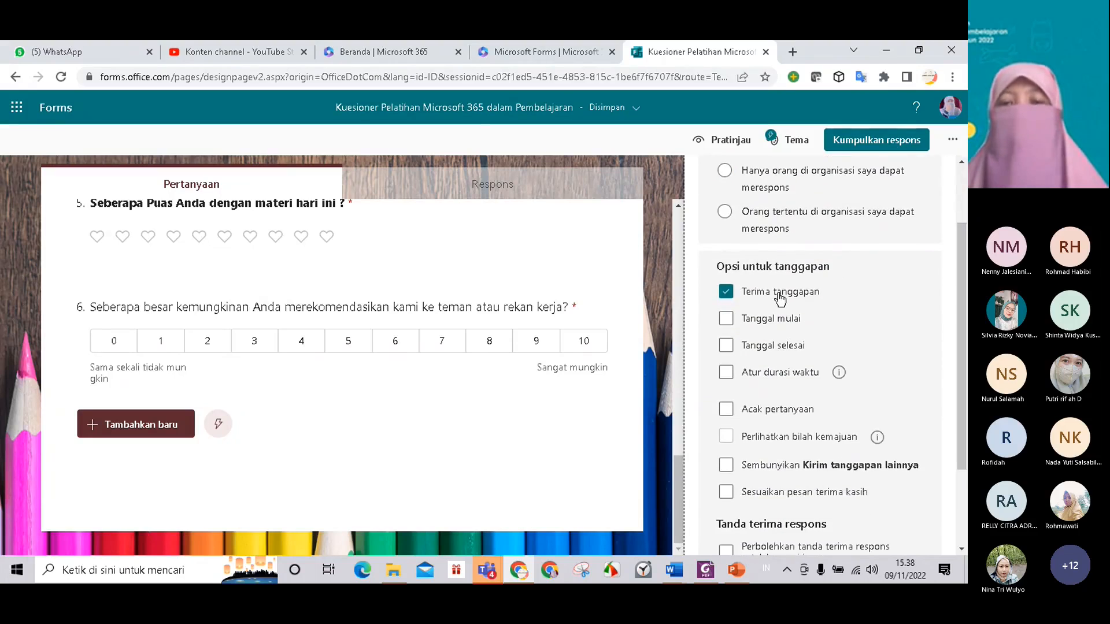
Try a response start date (Tanggal mulai) of 10/11/2022, and switch the start date off again
click(726, 320)
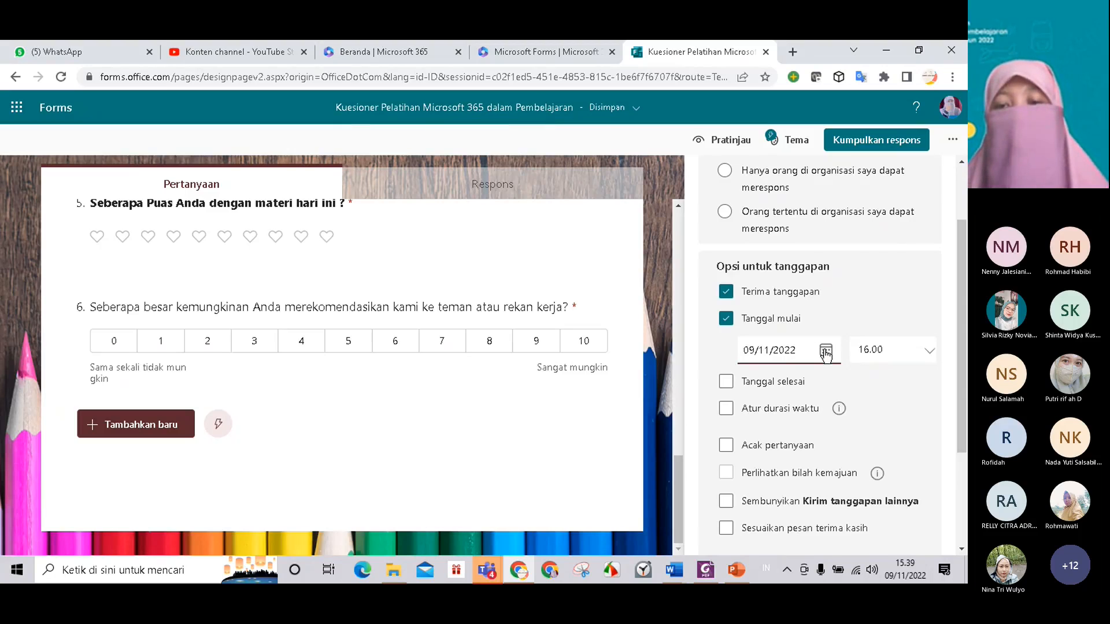
click(825, 351)
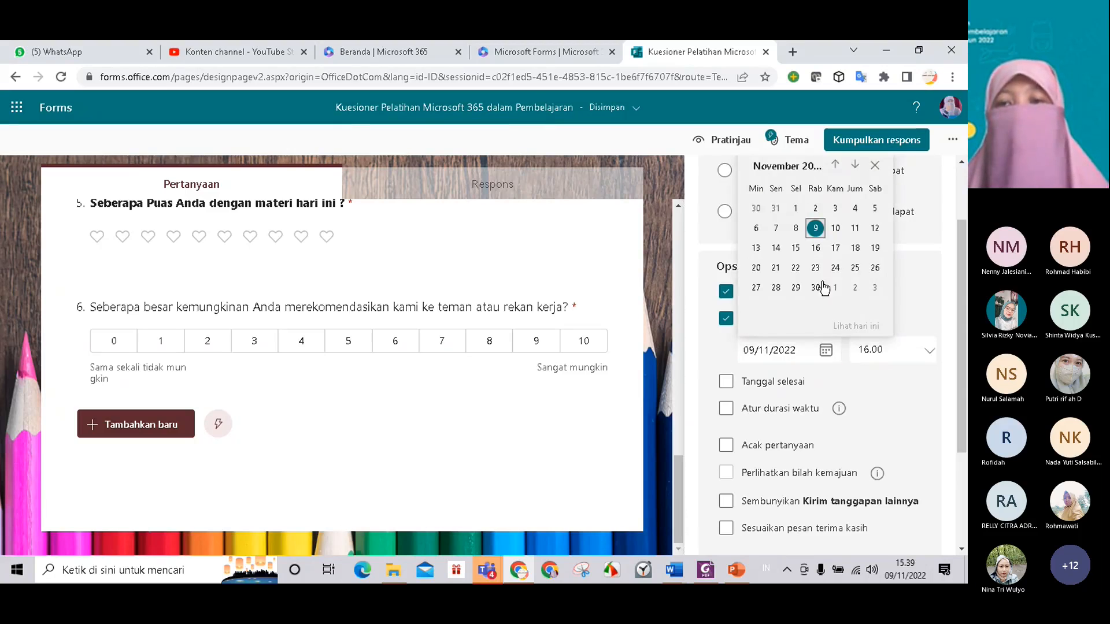
click(834, 229)
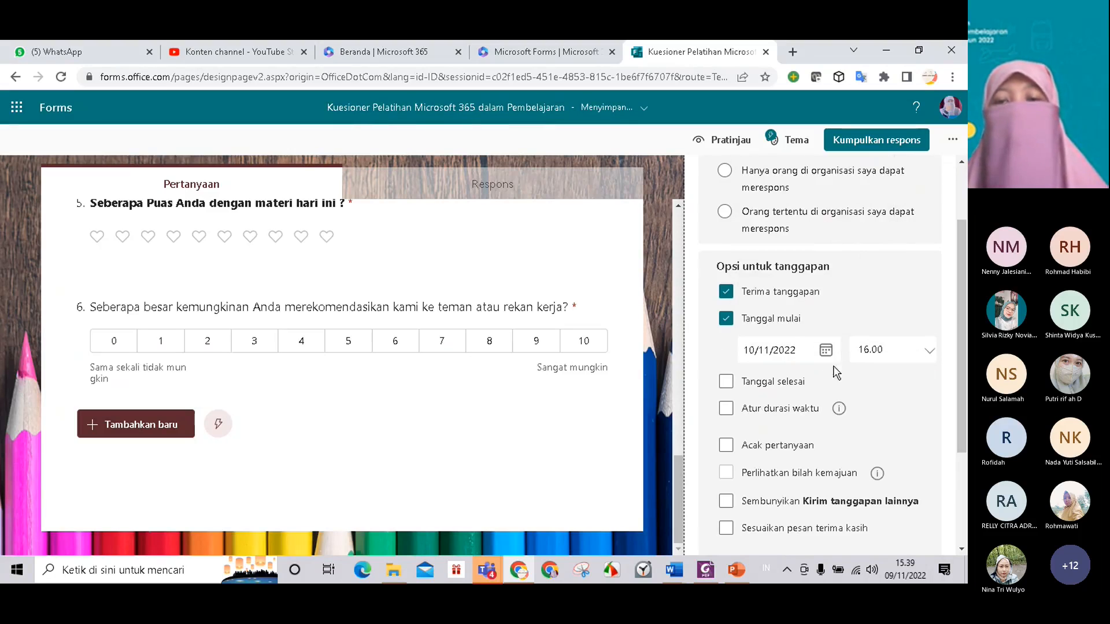
click(727, 322)
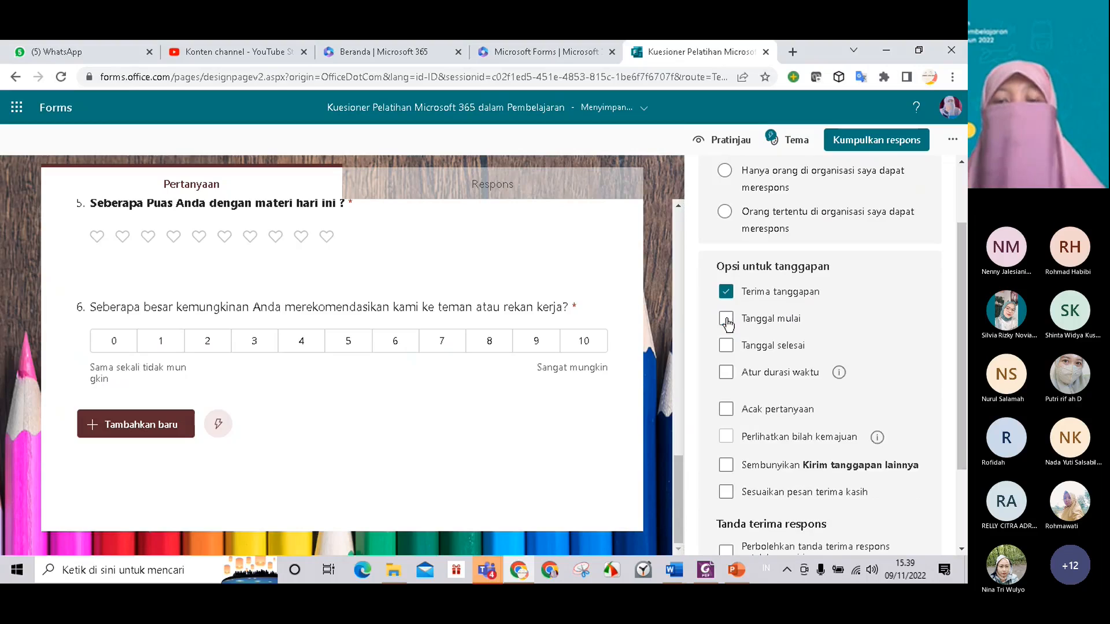
Set the form's response end date (Tanggal selesai) to 30/11/2022 at 23.00
click(763, 355)
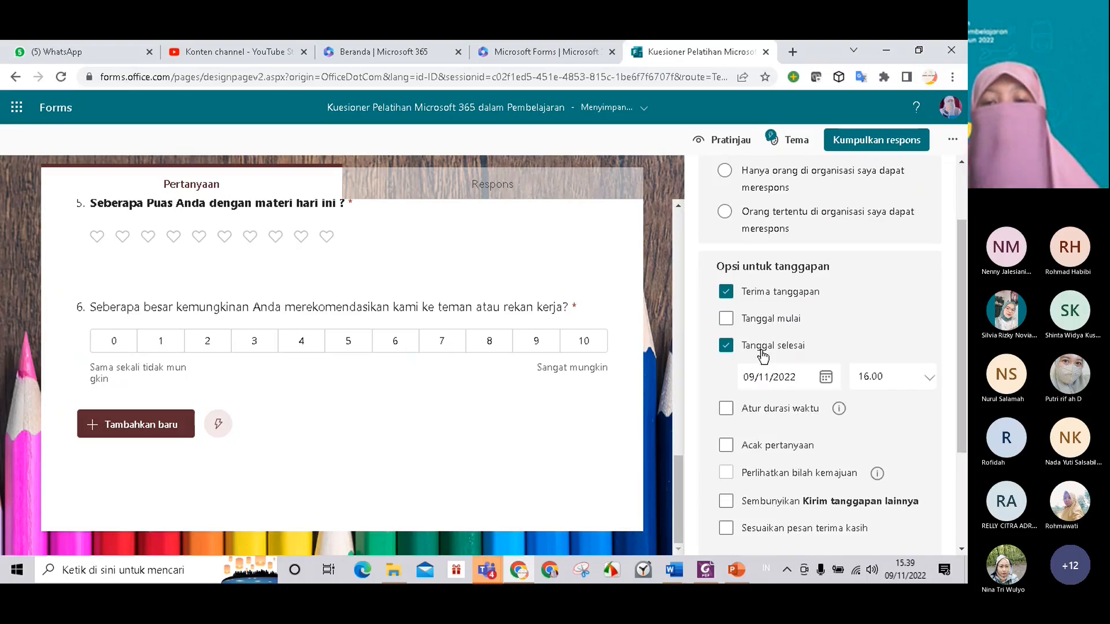
click(826, 378)
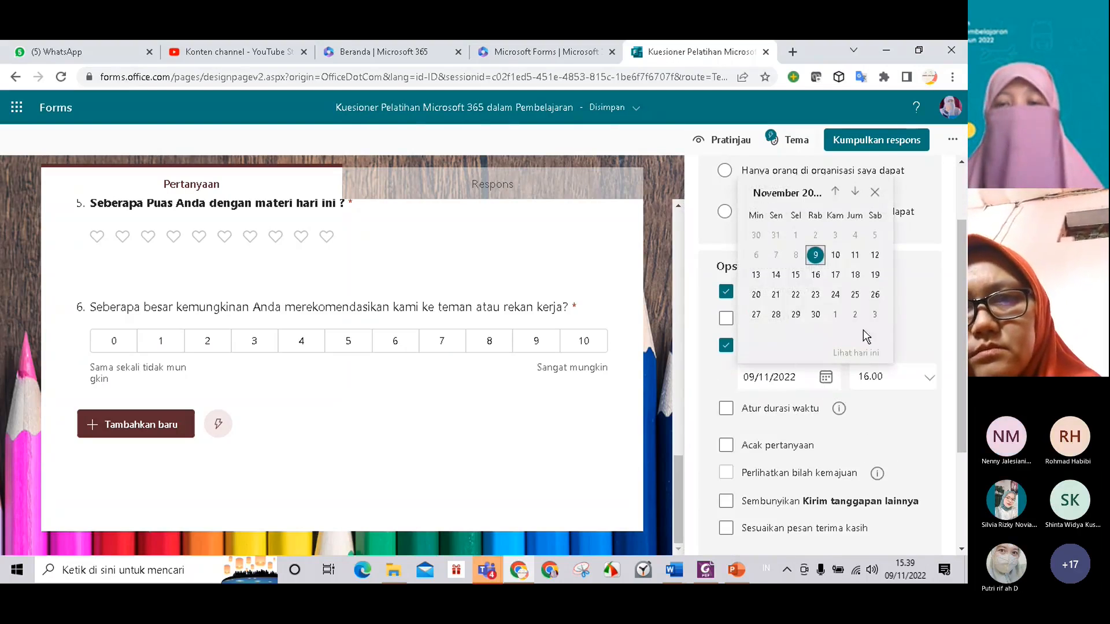
click(815, 316)
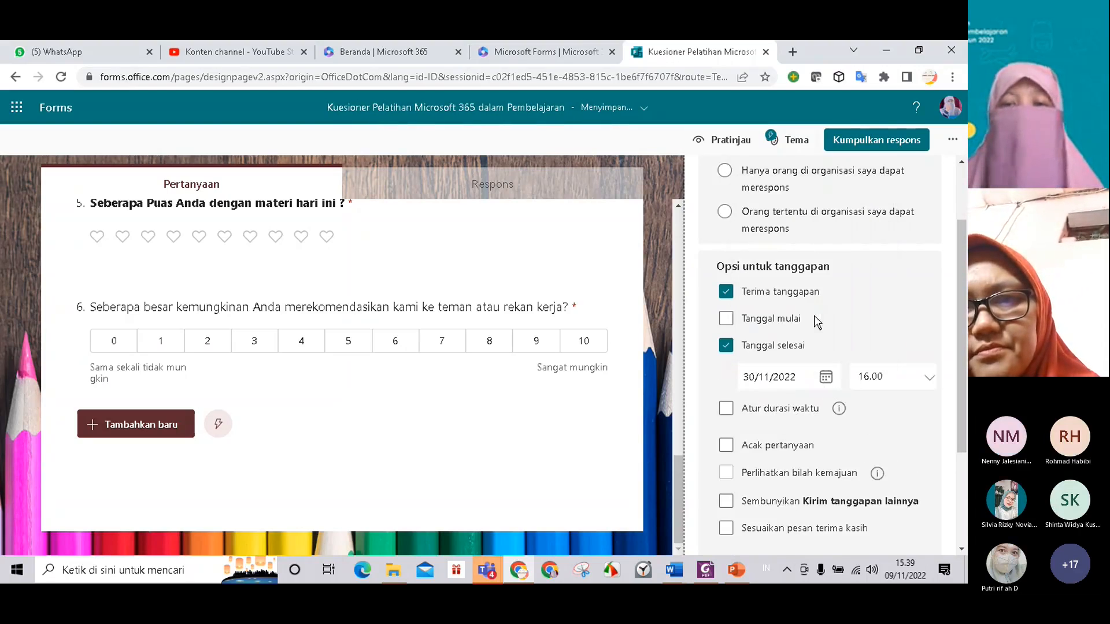
click(931, 383)
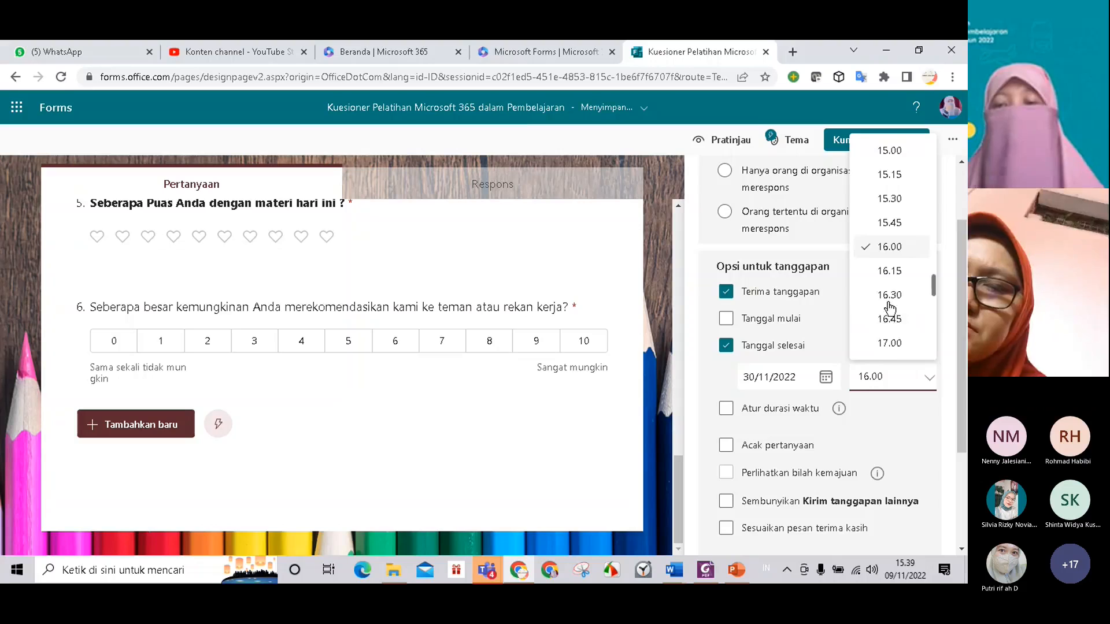
scroll(887, 297, down, 6)
scroll(900, 310, down, 4)
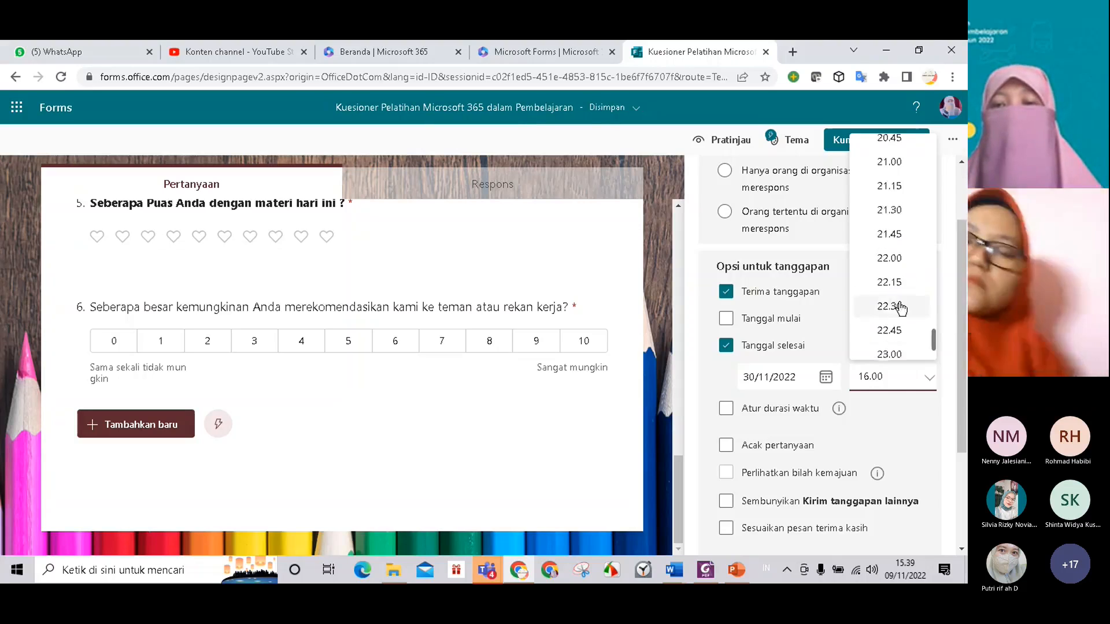
click(904, 287)
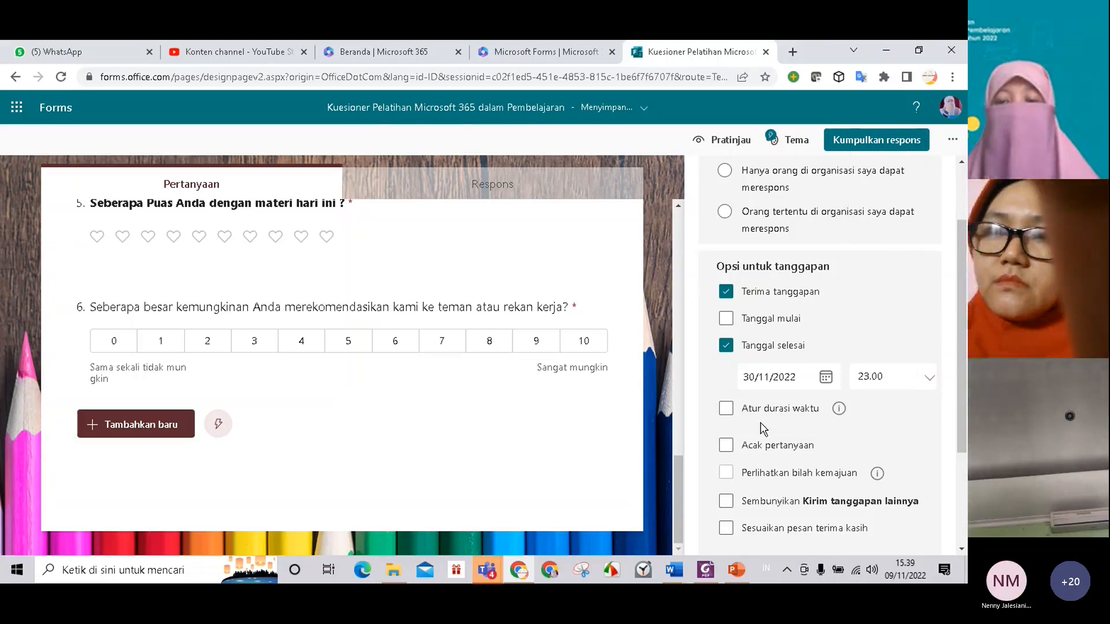
Try the time limit (Atur durasi waktu) and question shuffling (Acak pertanyaan) options, switching each one off again
click(726, 409)
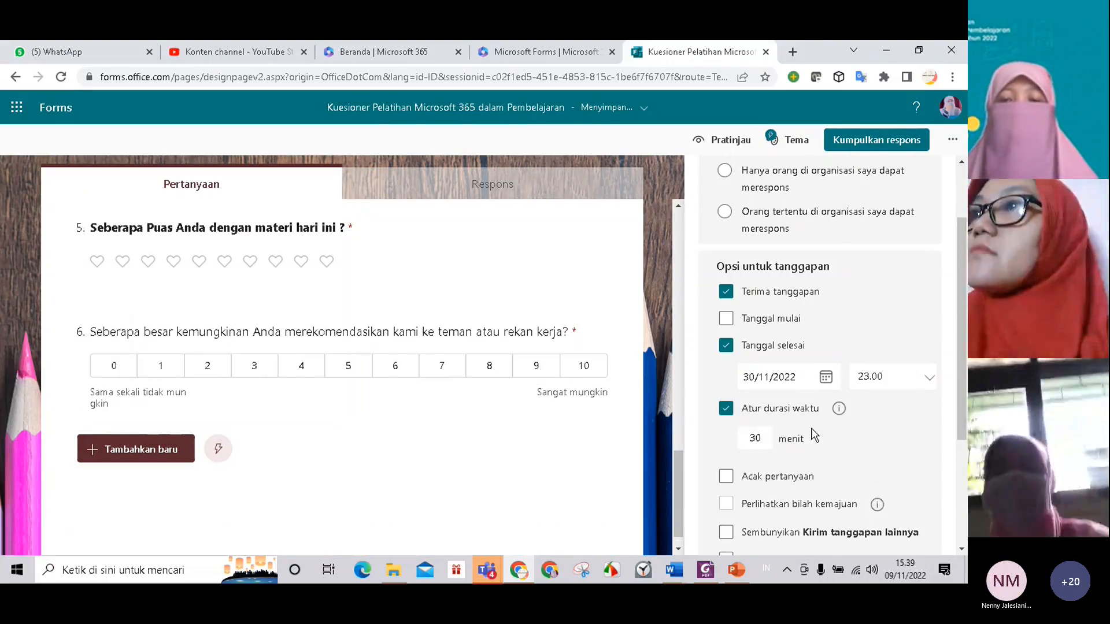
click(730, 409)
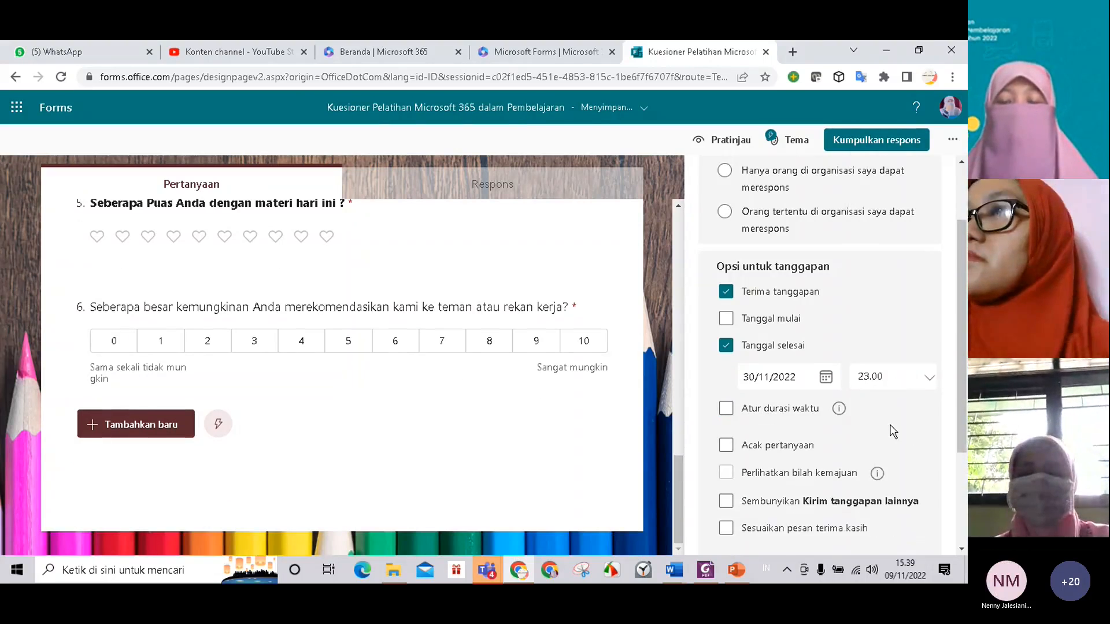
scroll(886, 434, down, 1)
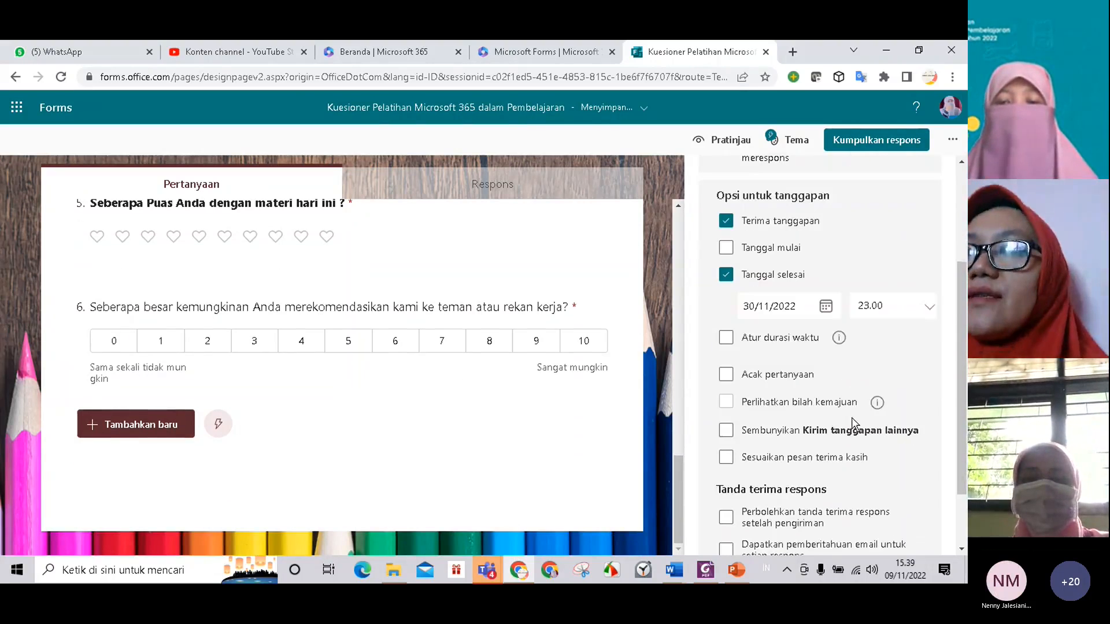
click(727, 374)
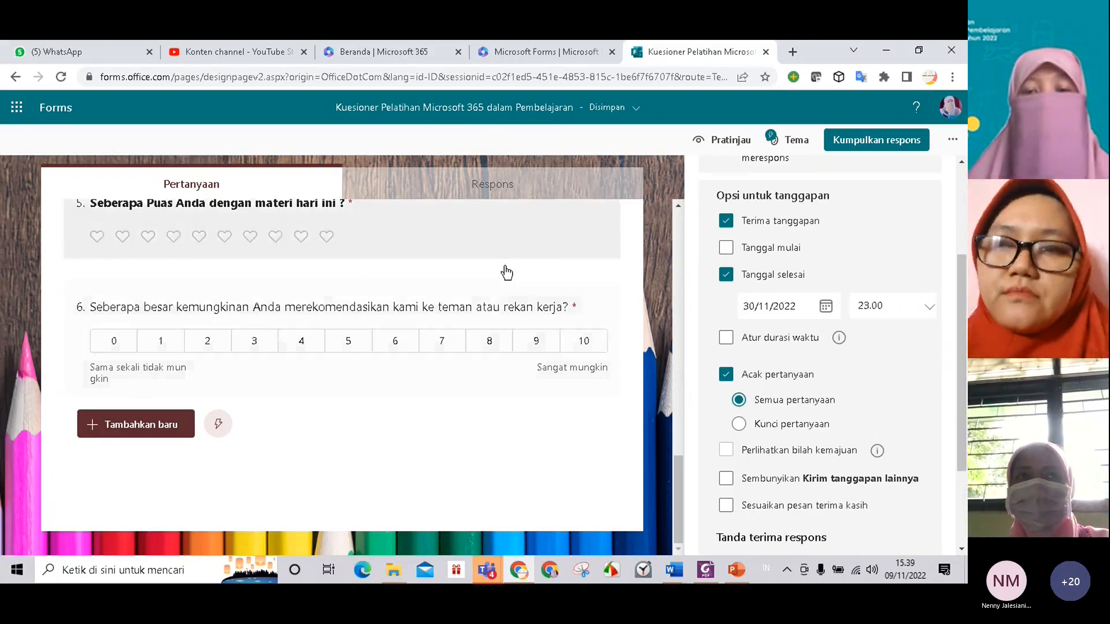
click(724, 377)
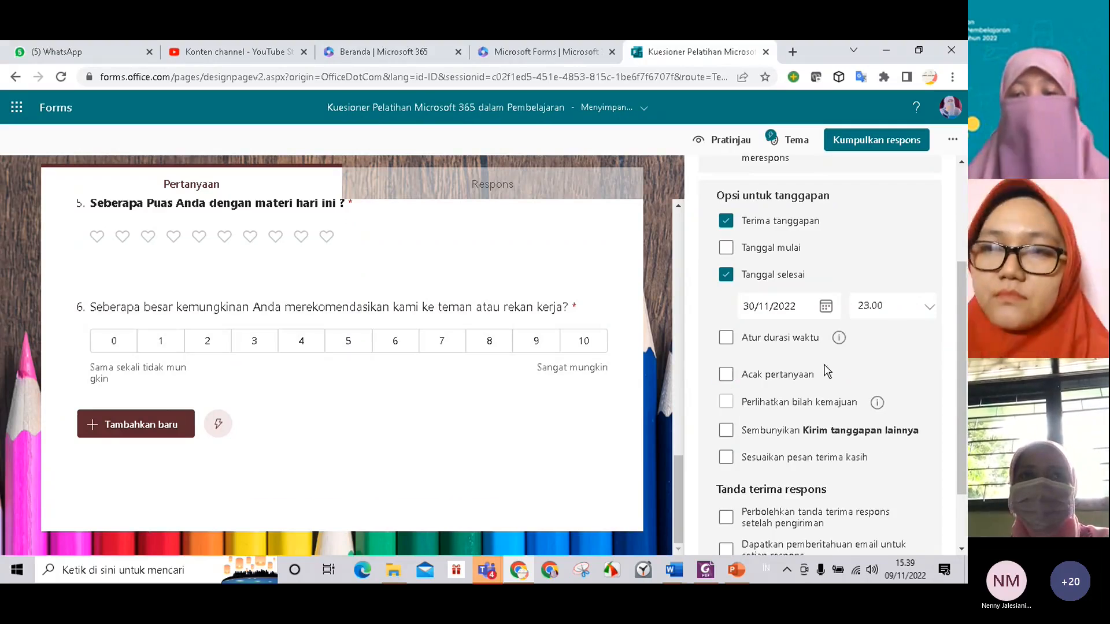
Allow response receipts after submission, and try email notifications for each response, switching the notifications off again
scroll(842, 380, down, 2)
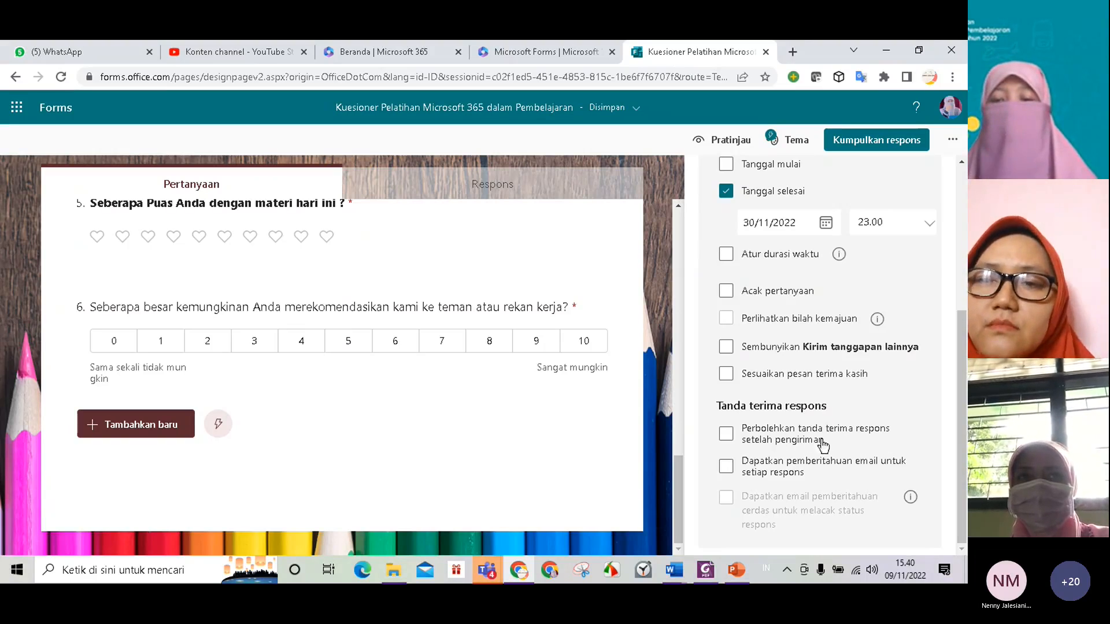
click(727, 435)
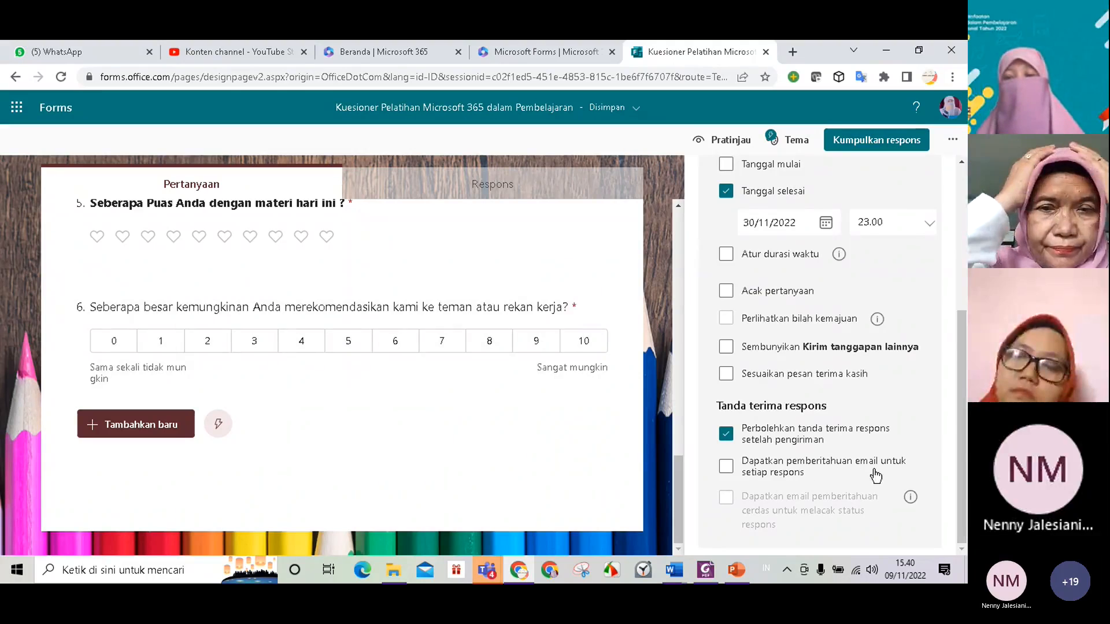
click(727, 469)
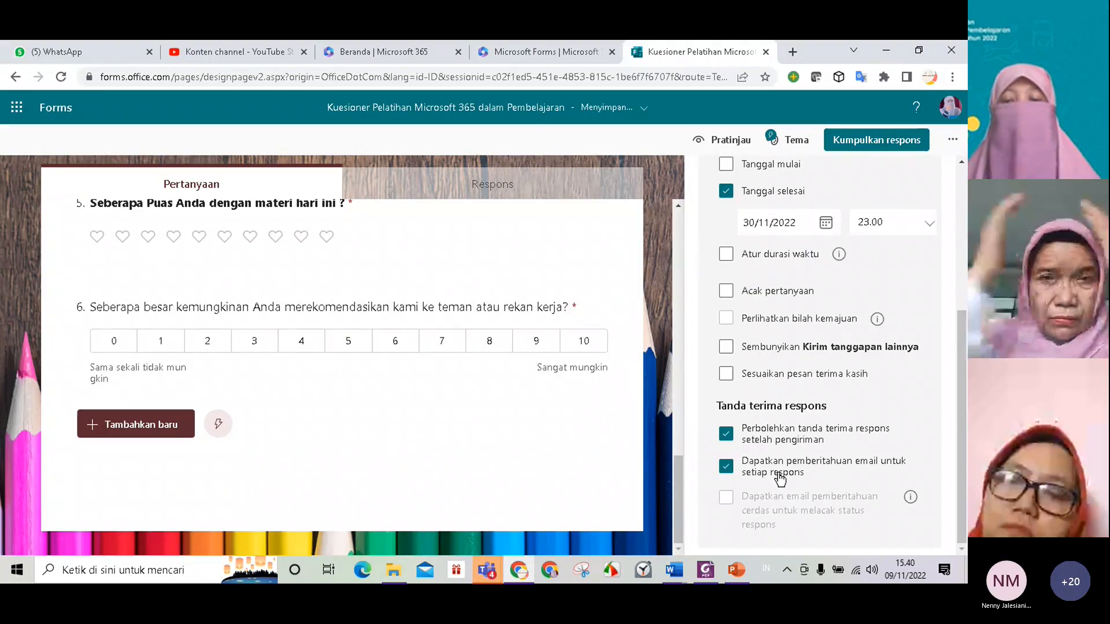
click(725, 468)
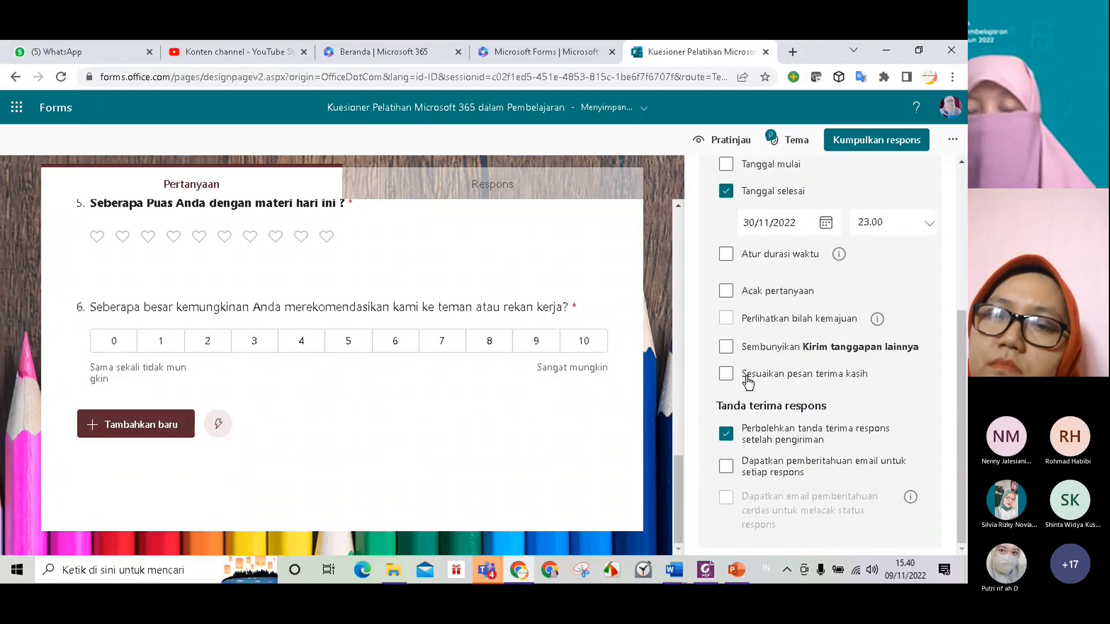
Enable the custom thank-you message (Sesuaikan pesan terima kasih) and set it to "Terima kasih atas partisifasinya menjawab kuesioner ini"
click(726, 374)
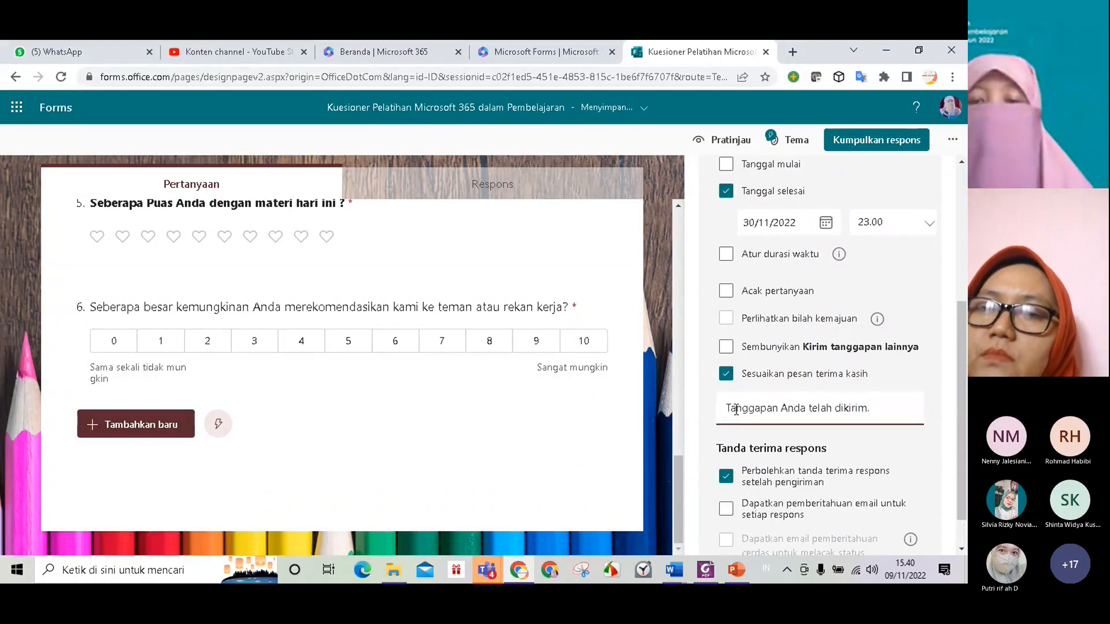
triple_click(730, 408)
click(893, 409)
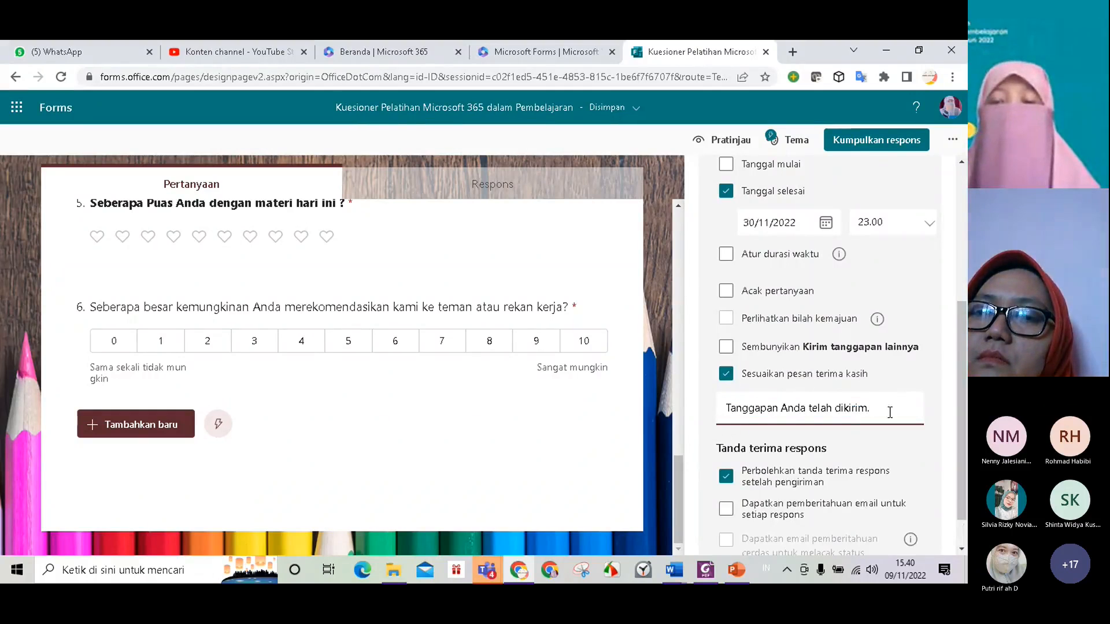
drag(728, 407, 886, 414)
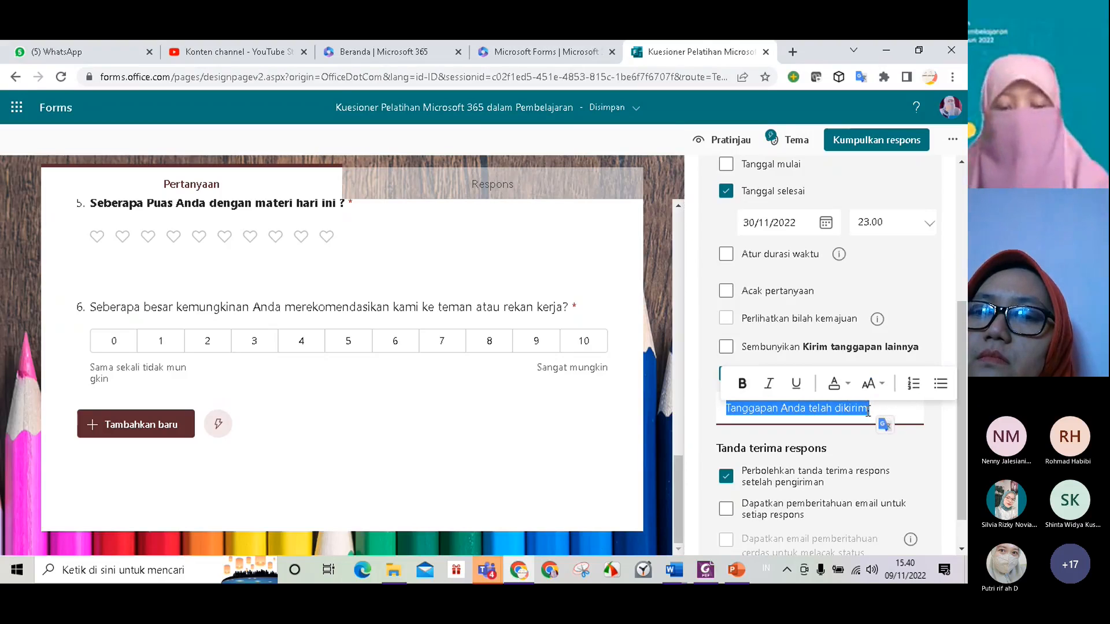
text(Terima kasih atas partisifasinya)
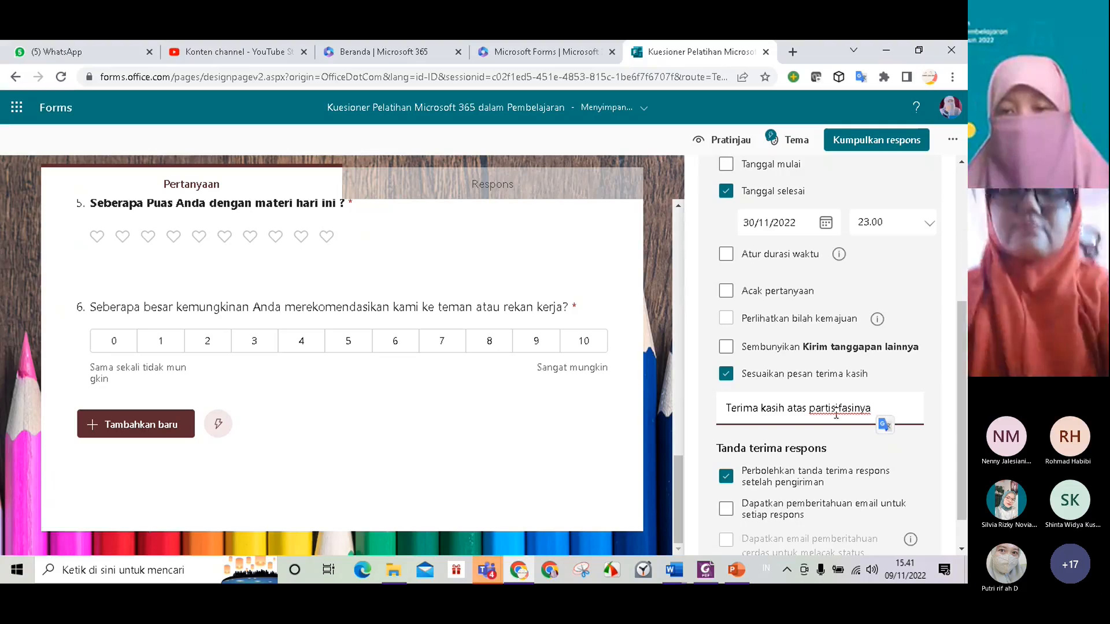
text(menjawab kuesioner)
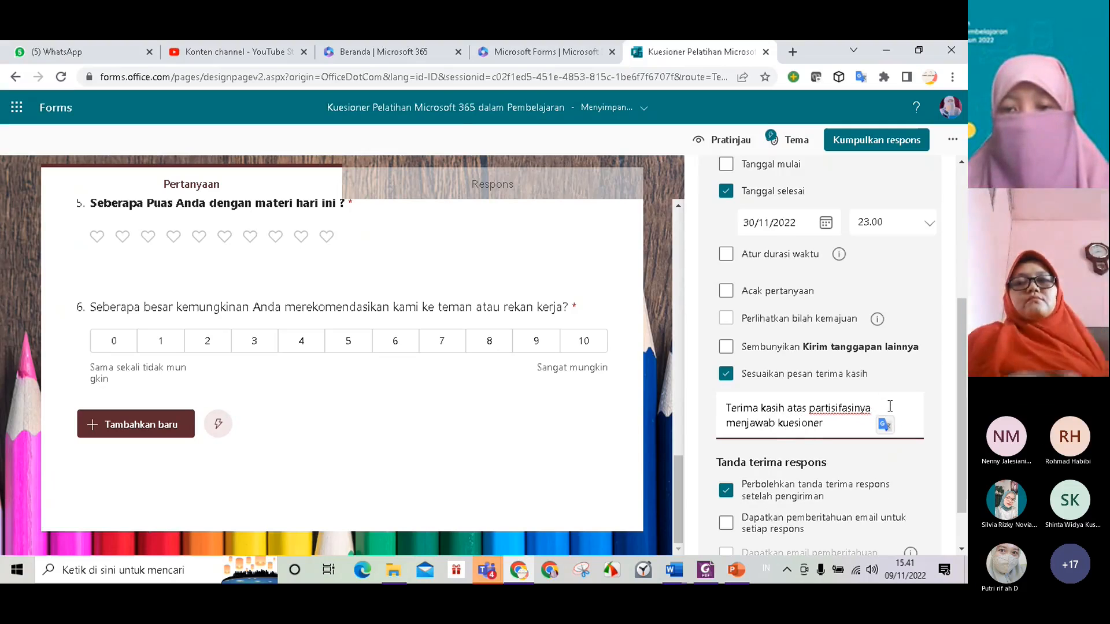
text(ini)
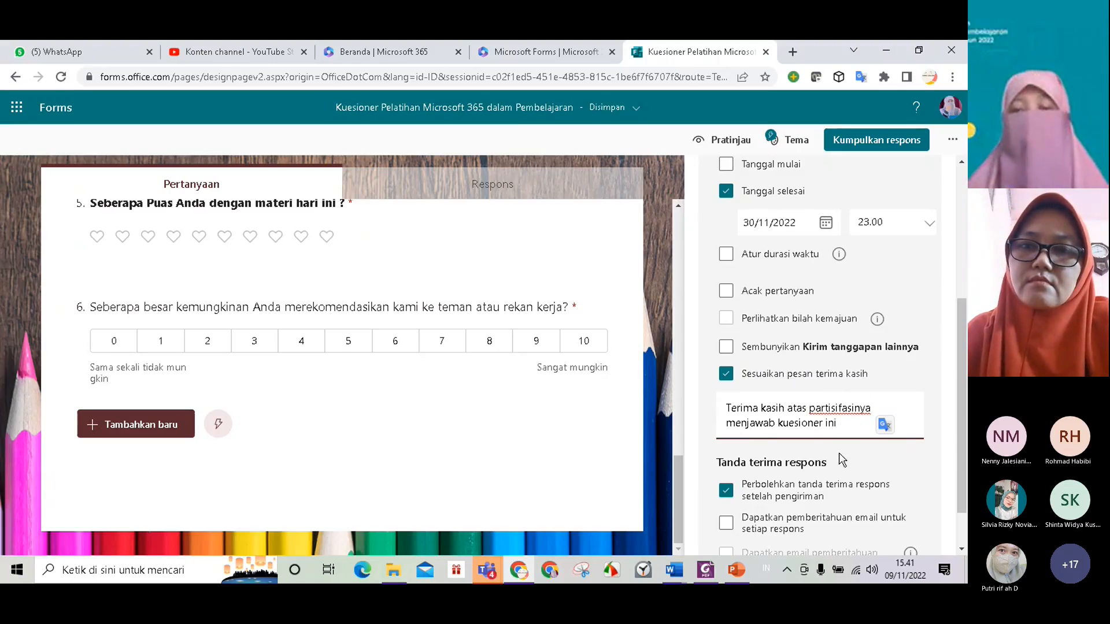
Review the form's settings, then shorten the response link with Memperpendek URL and copy it from the response collection options
scroll(898, 337, up, 5)
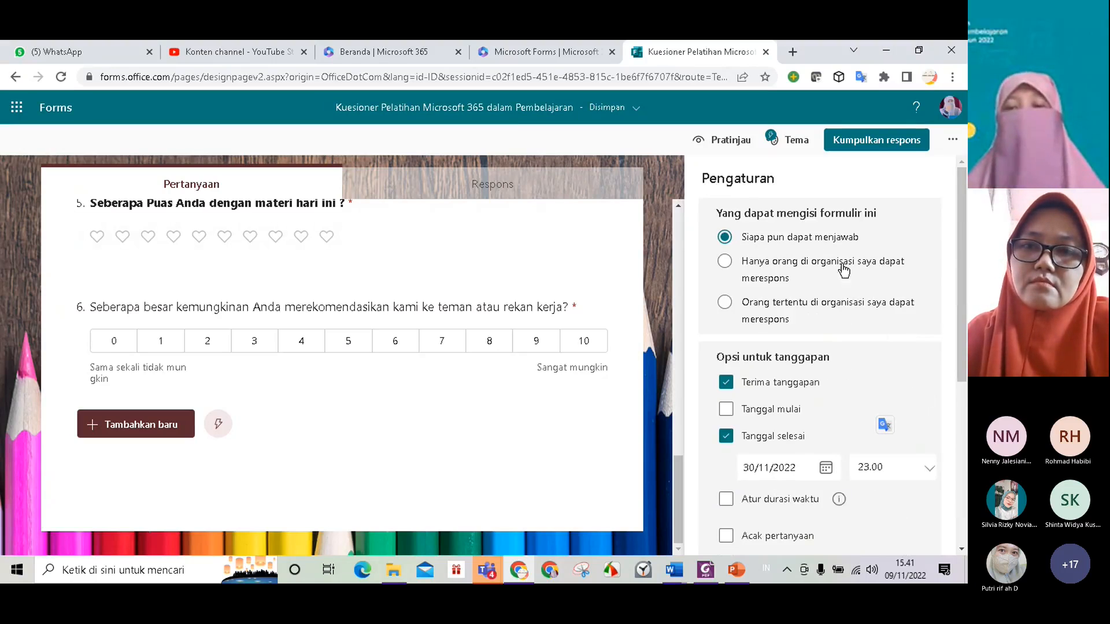
scroll(832, 480, down, 3)
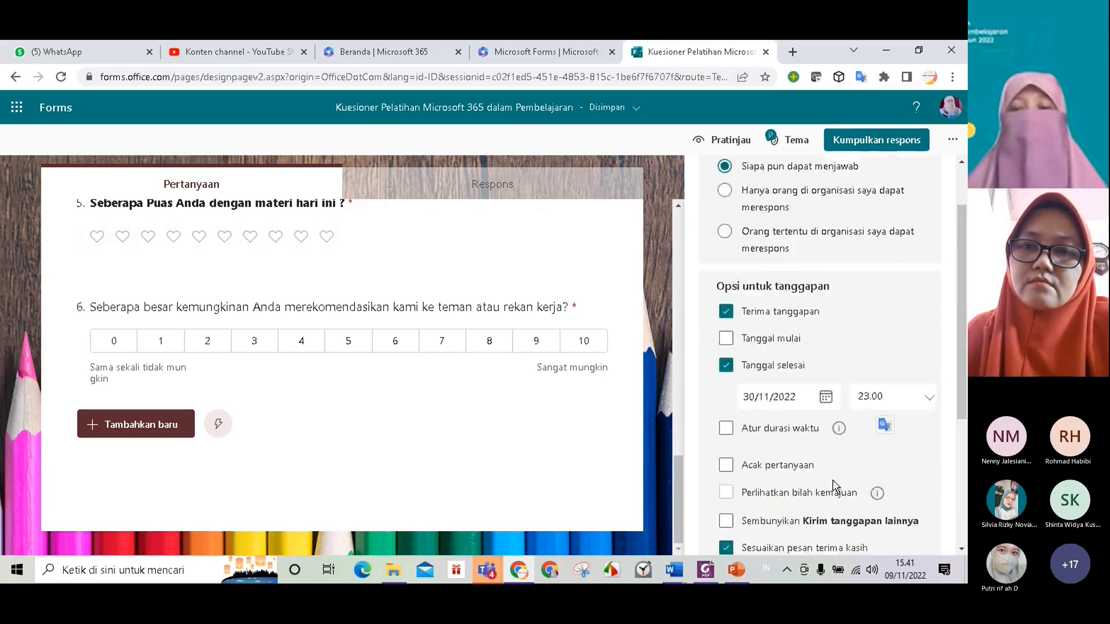
scroll(842, 484, down, 3)
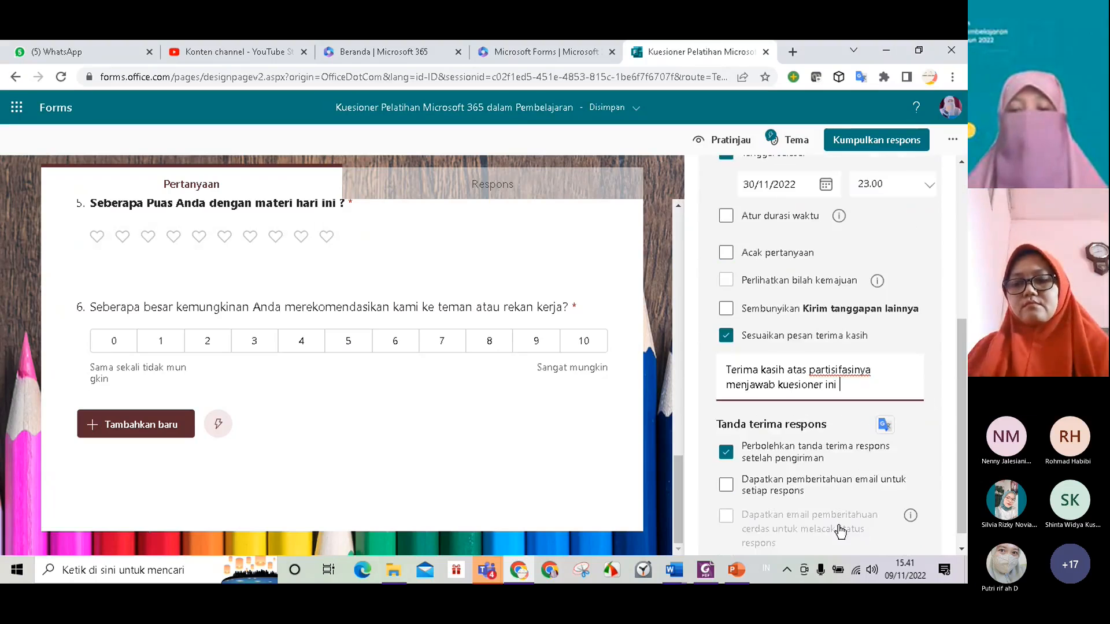
scroll(845, 532, up, 6)
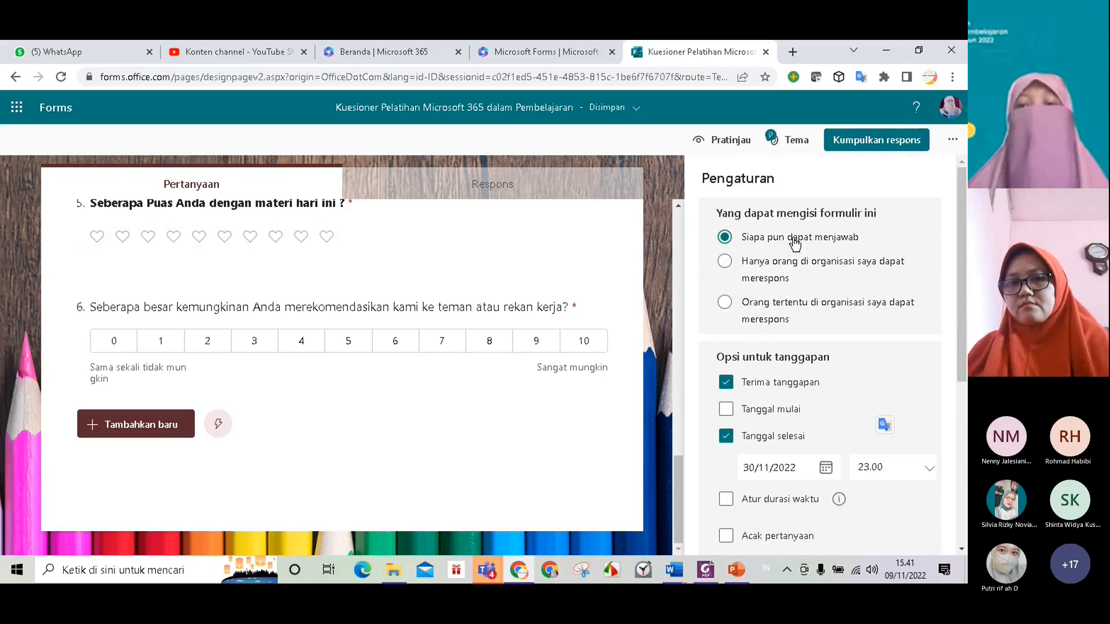
click(874, 149)
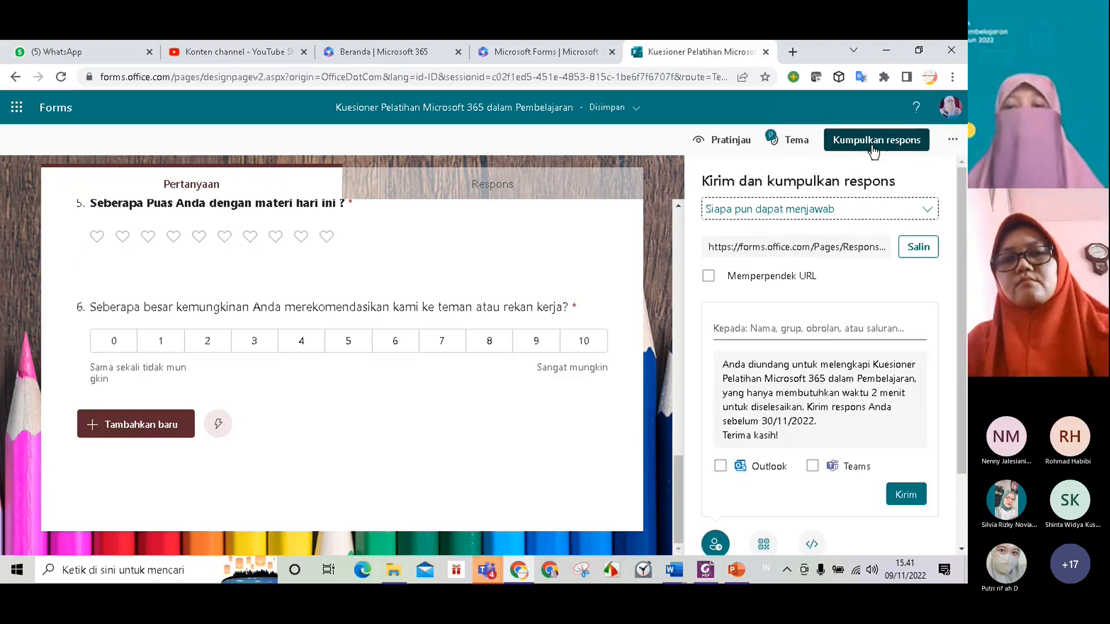
click(706, 277)
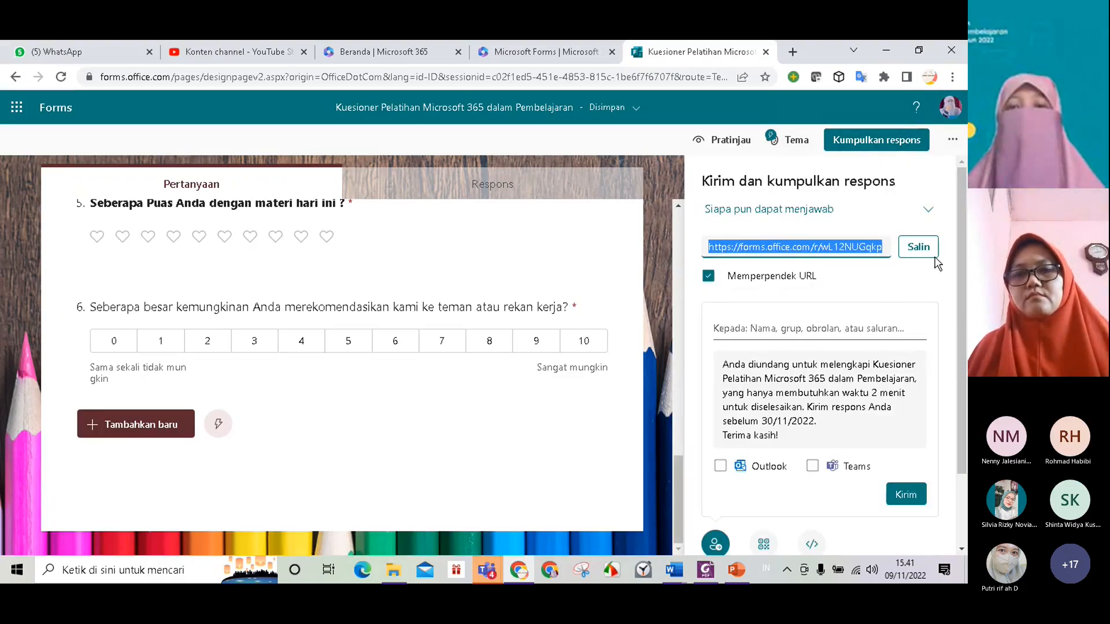
click(919, 247)
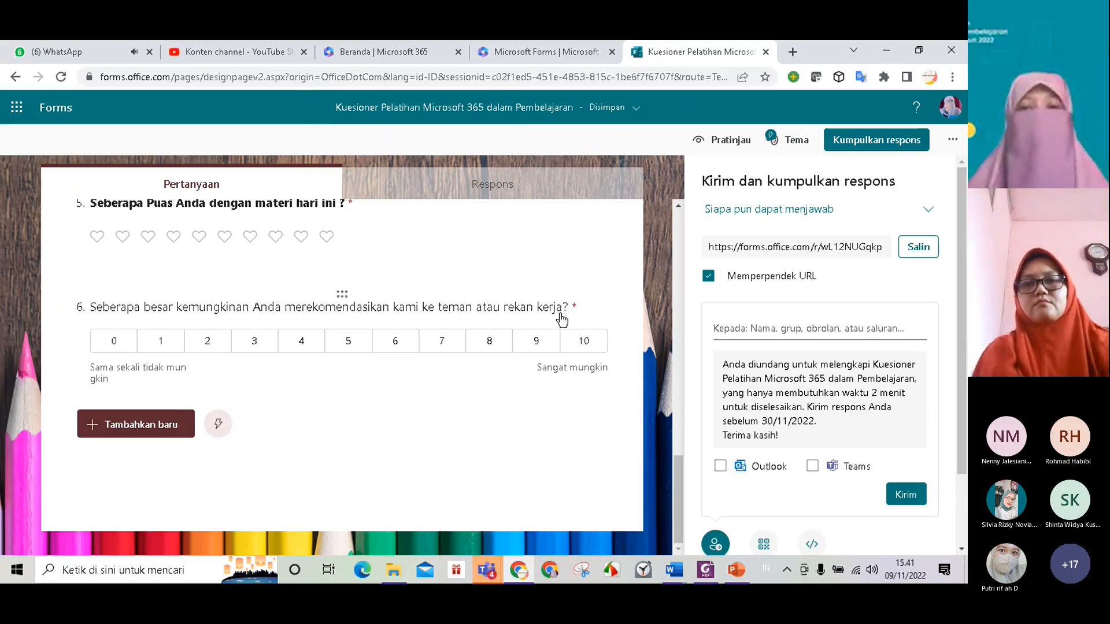
scroll(559, 272, up, 15)
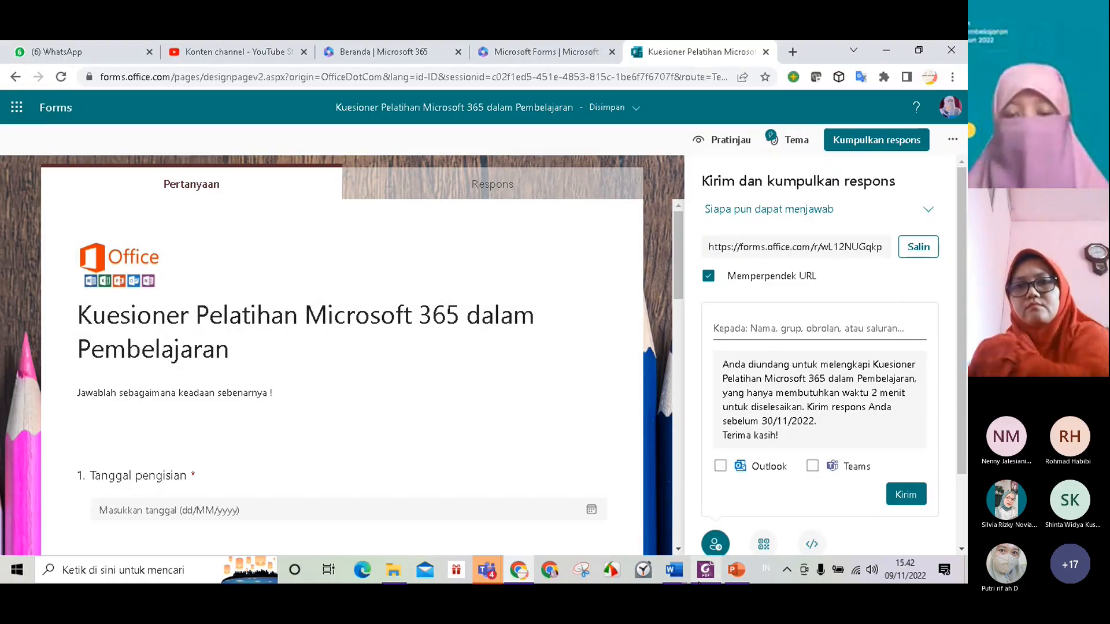
click(488, 577)
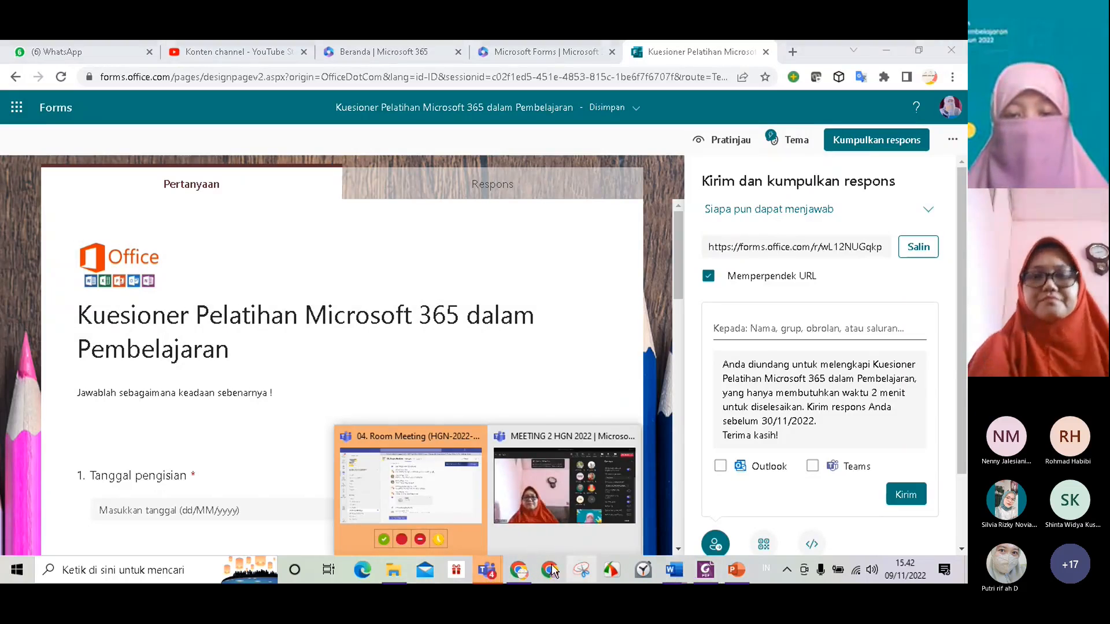
click(522, 578)
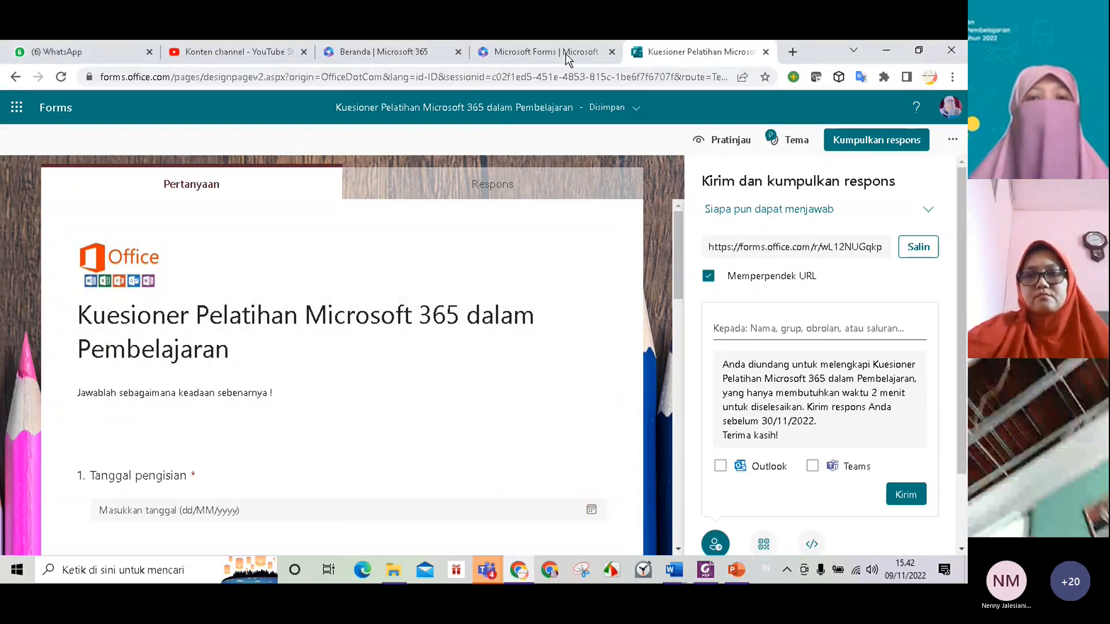
Create a new quiz from the Forms start page and title it "ULANGAN MATEMATIKA BAB NILAI MUTLAK", preceded by two blank lines
click(540, 54)
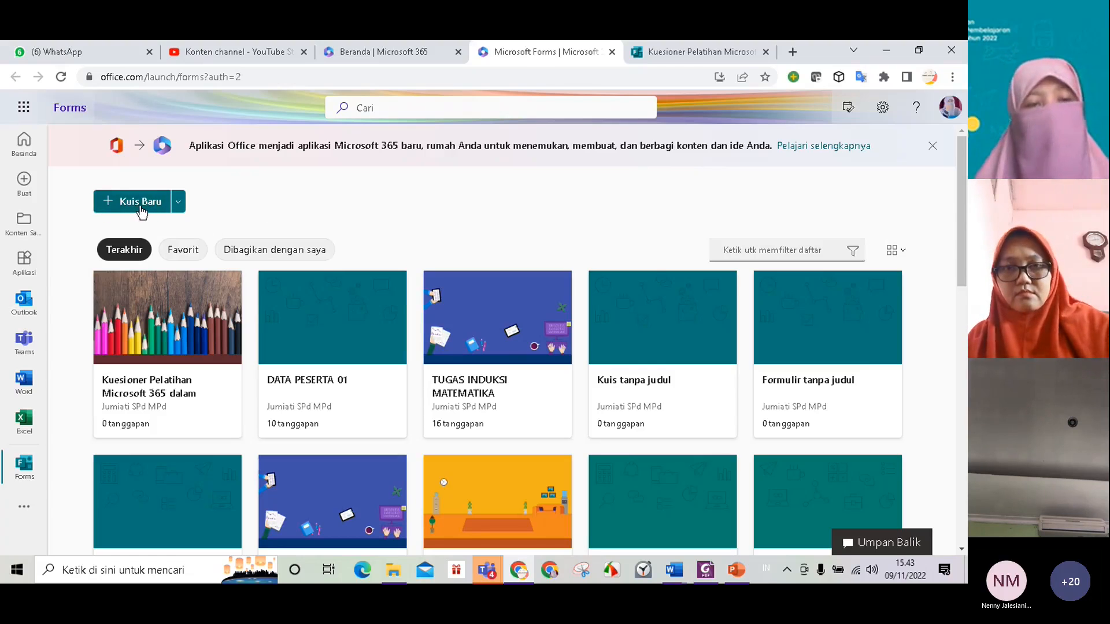
click(137, 202)
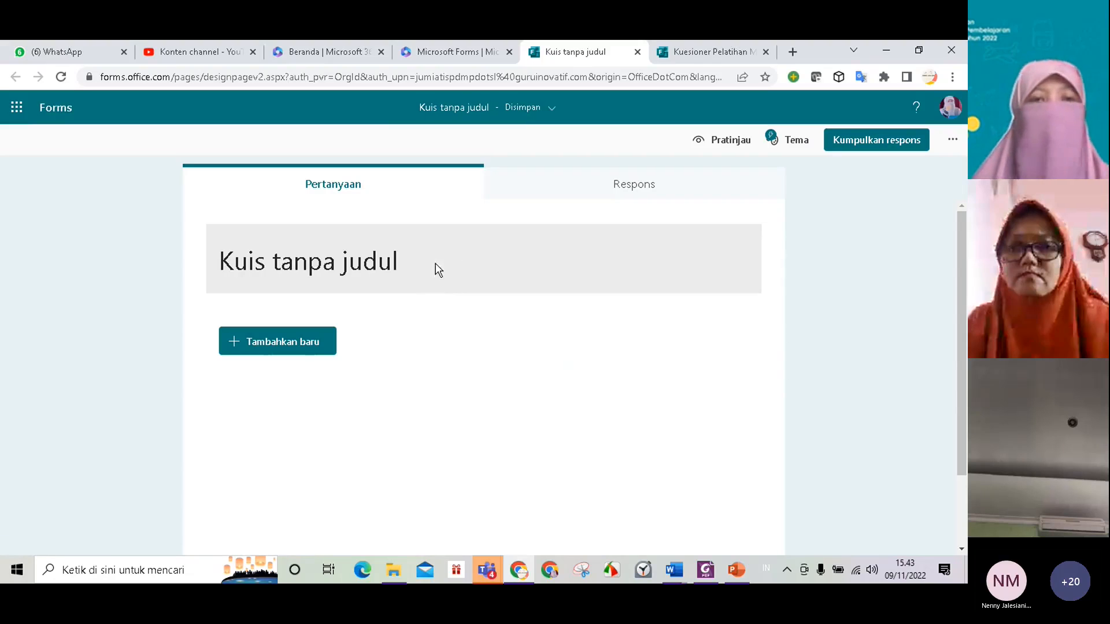
click(399, 264)
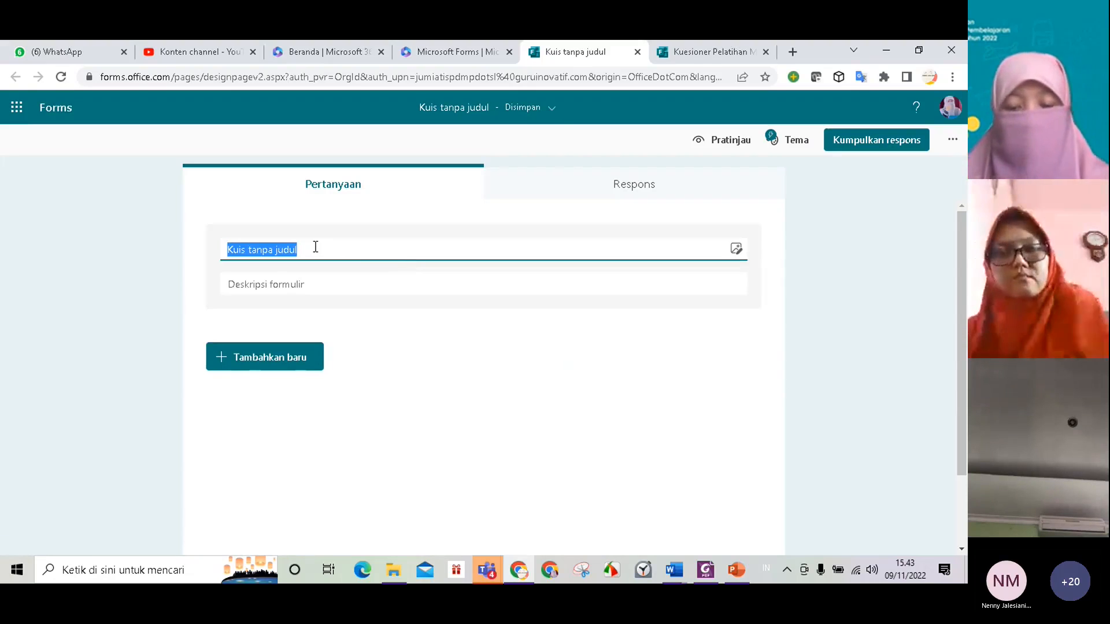
key(Return)
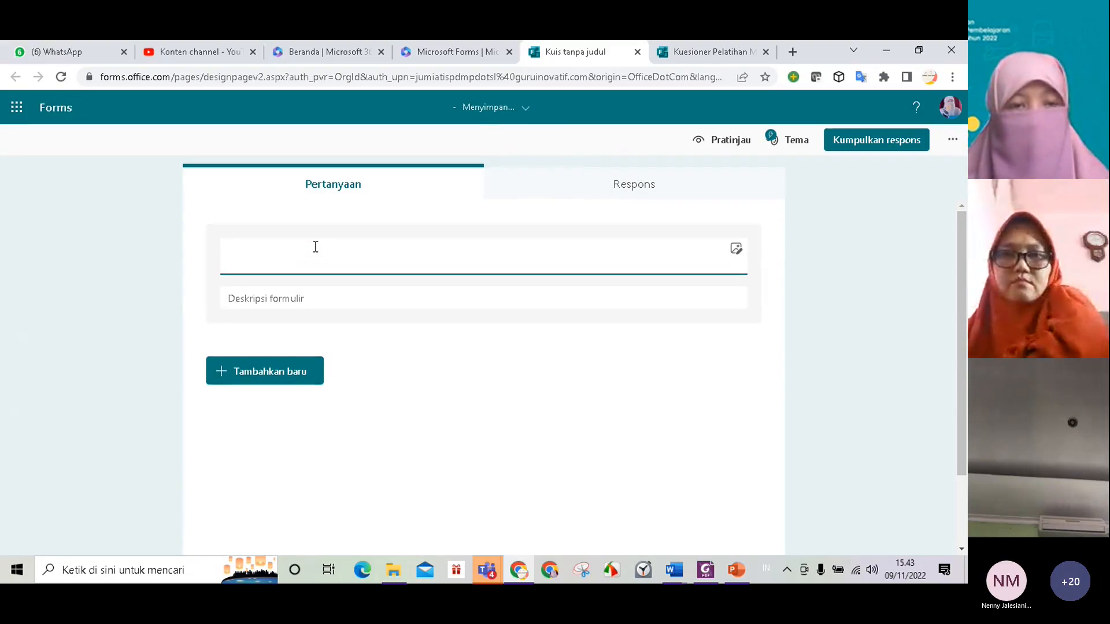
key(Return)
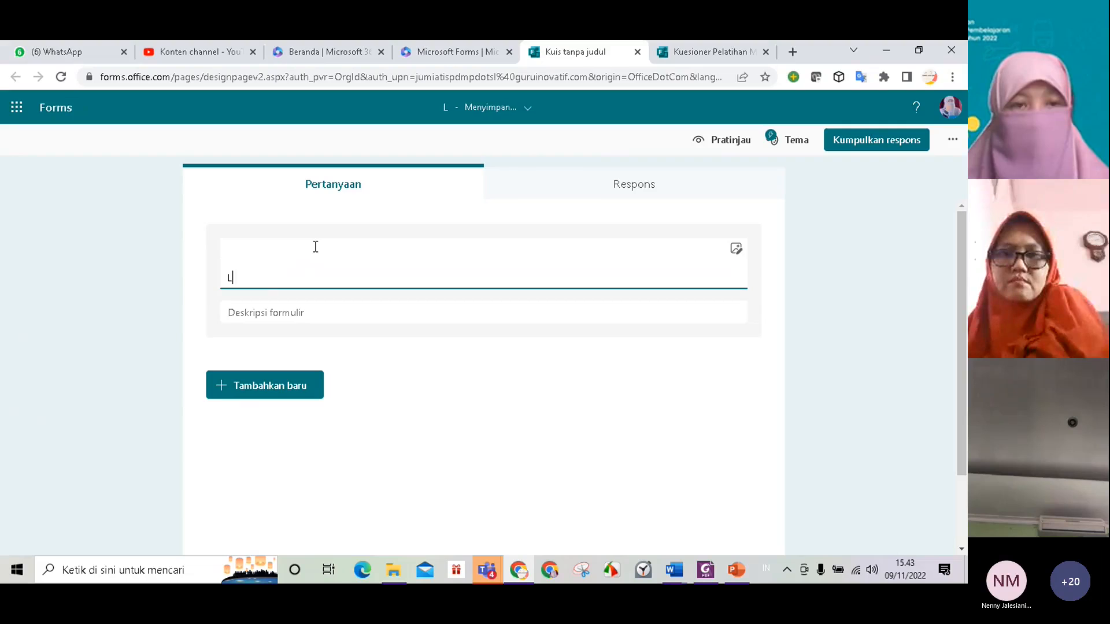
text(LATI)
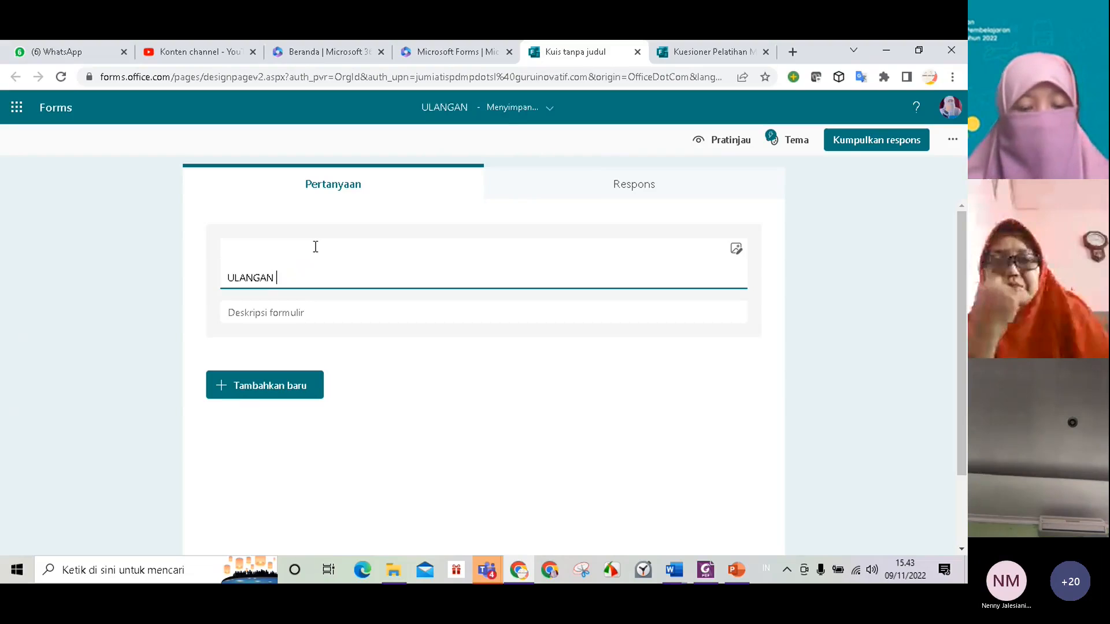
text(MATEMAT)
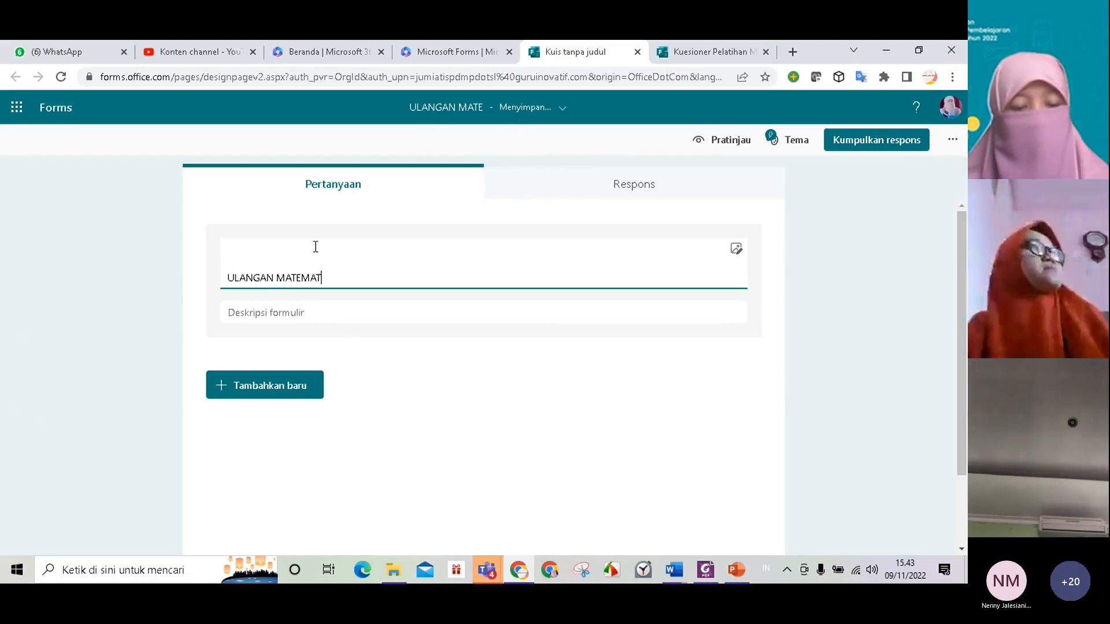
text(IKA BAB)
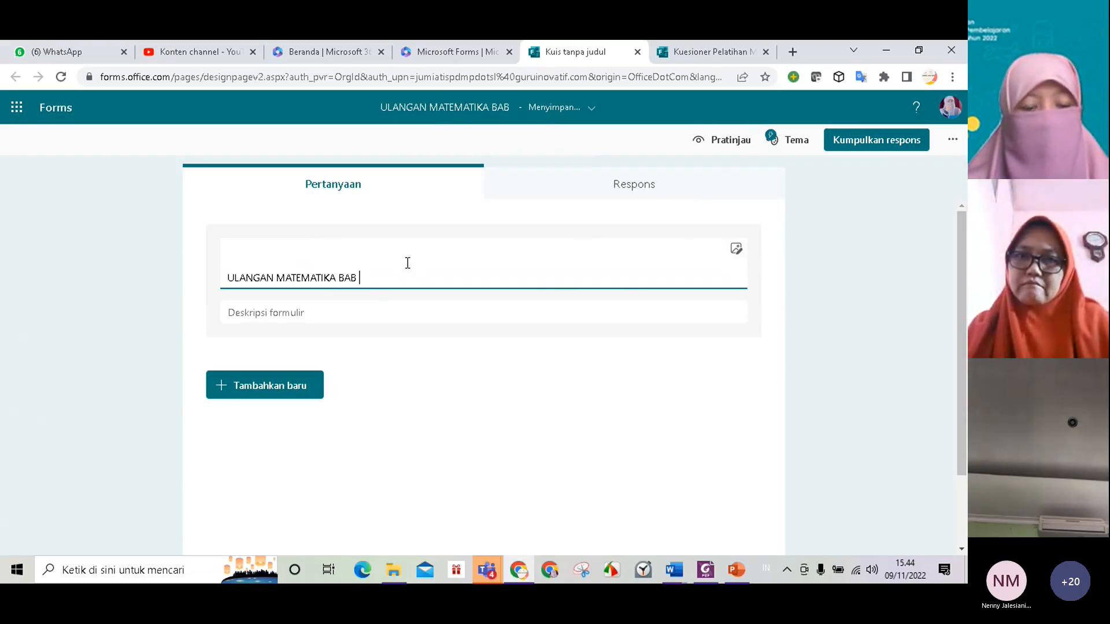
text(NILAI MUTLAK)
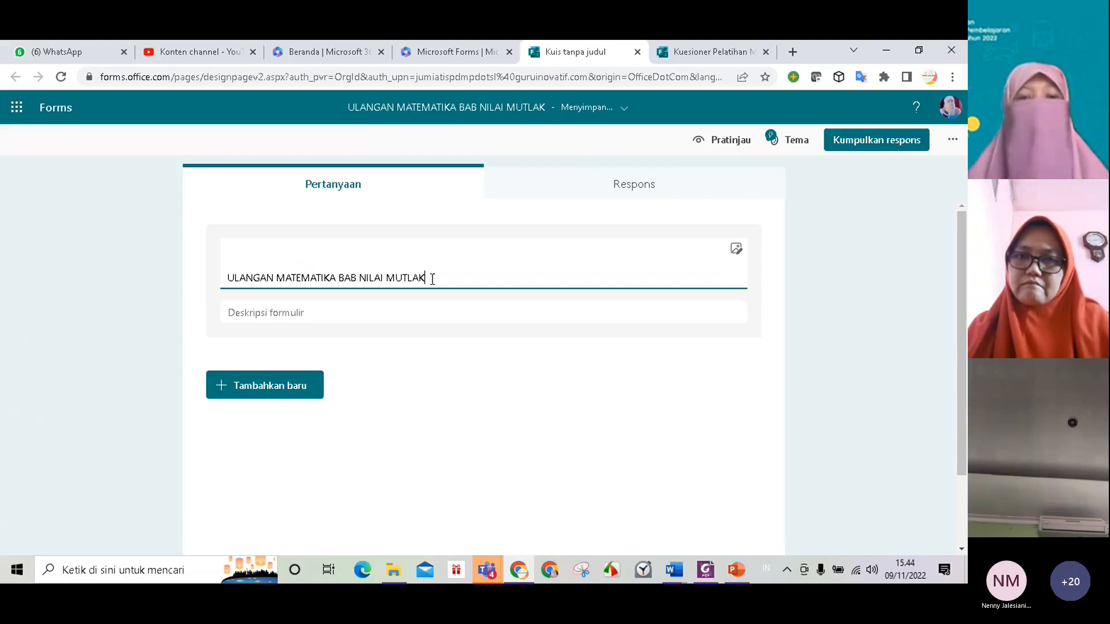
Try to add the y = |x| graph from a Bing image search for "NILAI MUTLAK" as the quiz title's picture
click(736, 249)
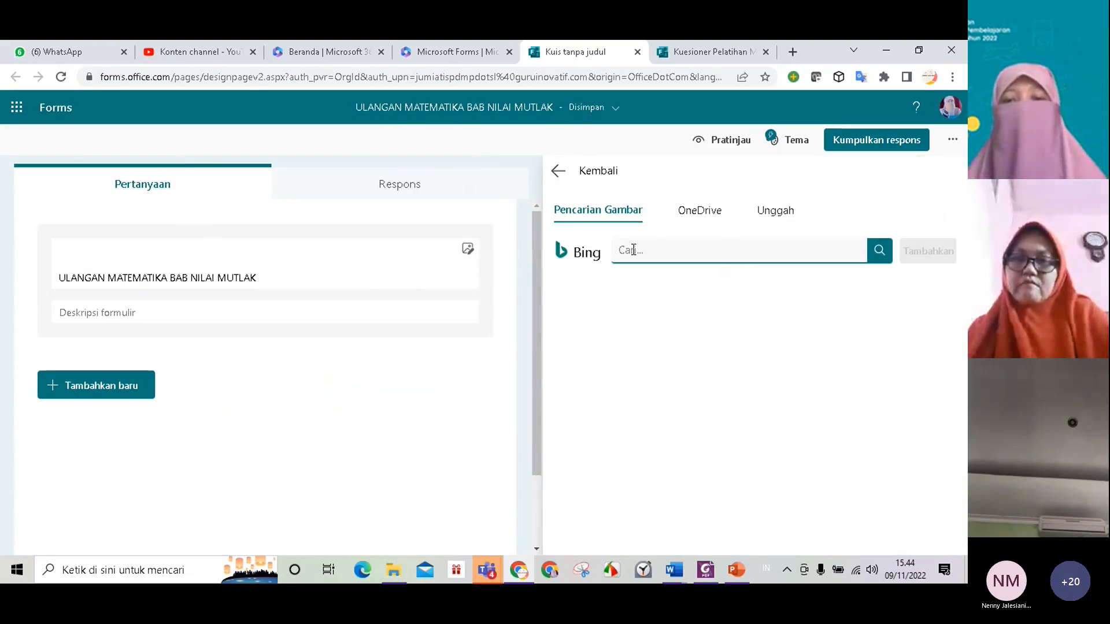
text(N)
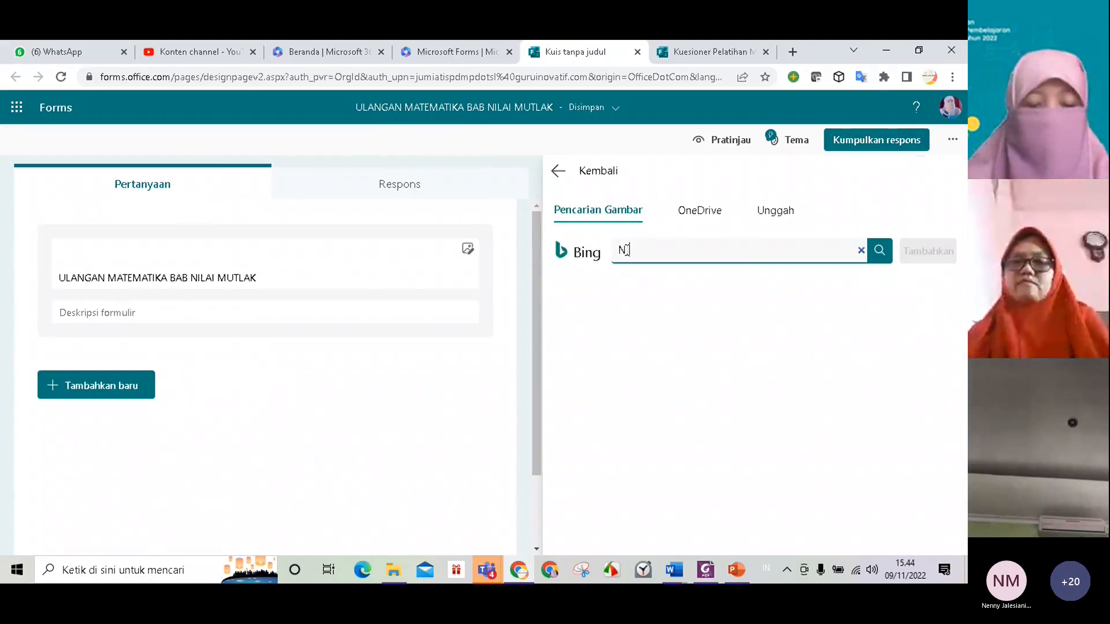
text(ILAI MUTLAK)
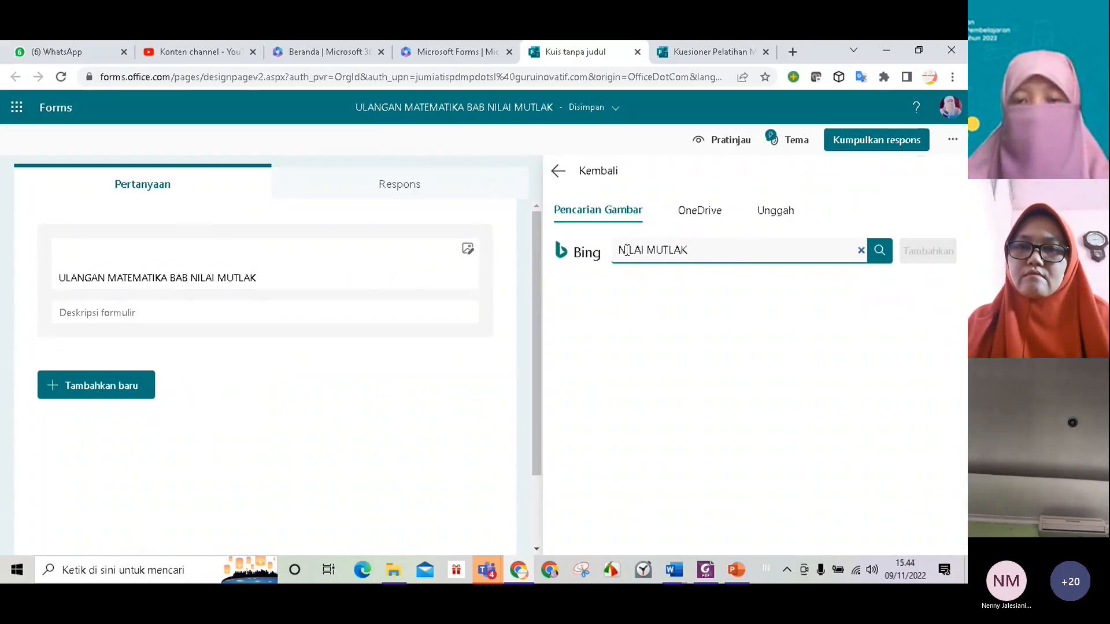
key(Return)
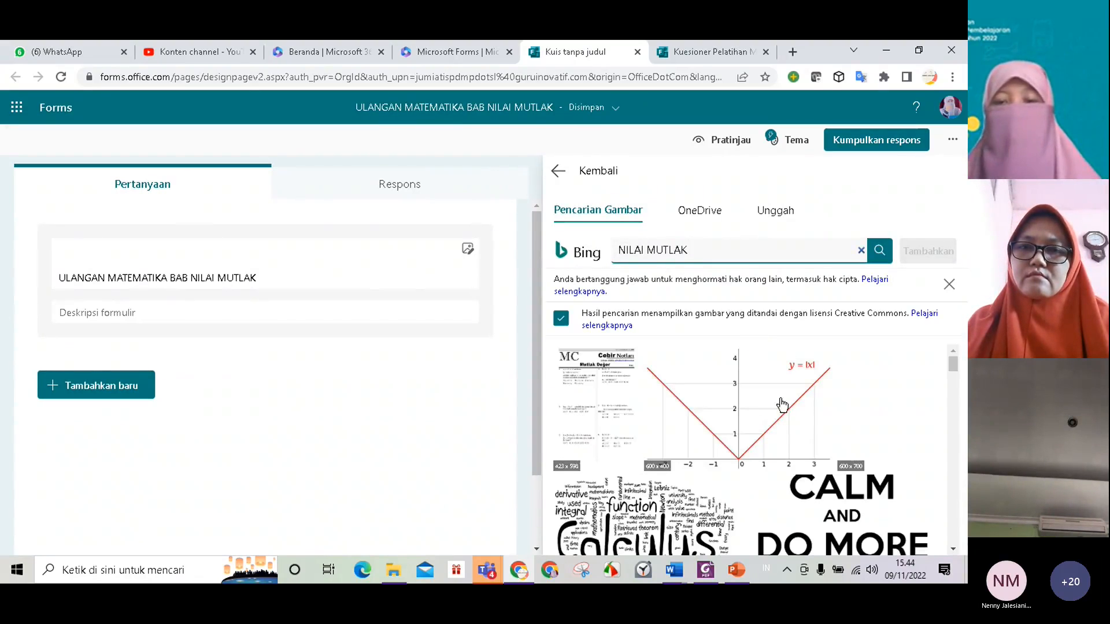
scroll(789, 411, down, 4)
scroll(796, 432, up, 3)
scroll(797, 431, up, 1)
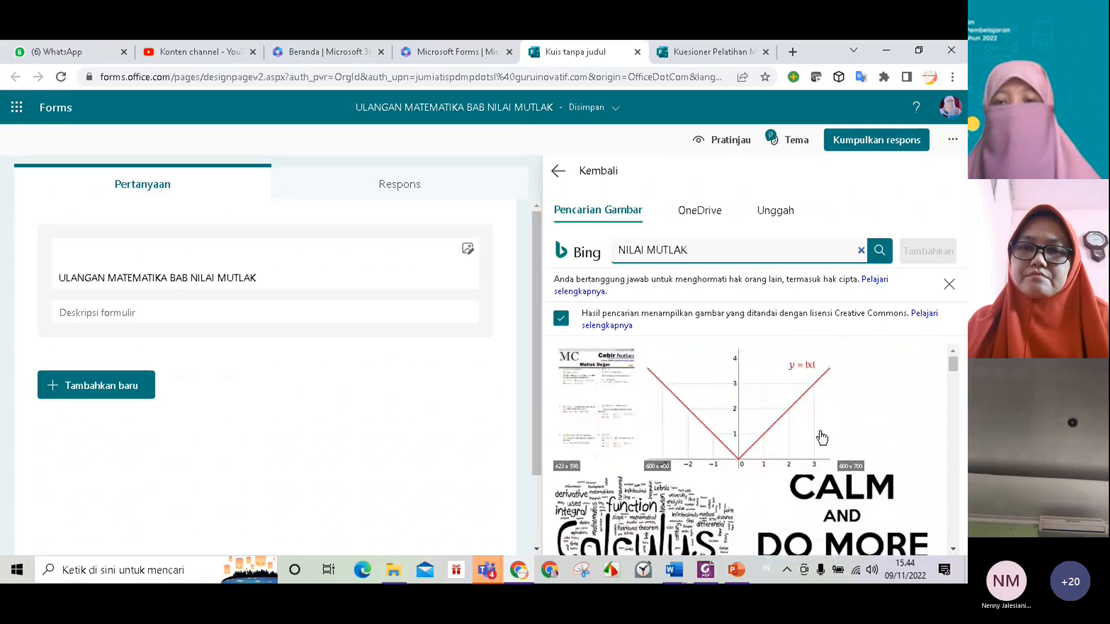
click(770, 425)
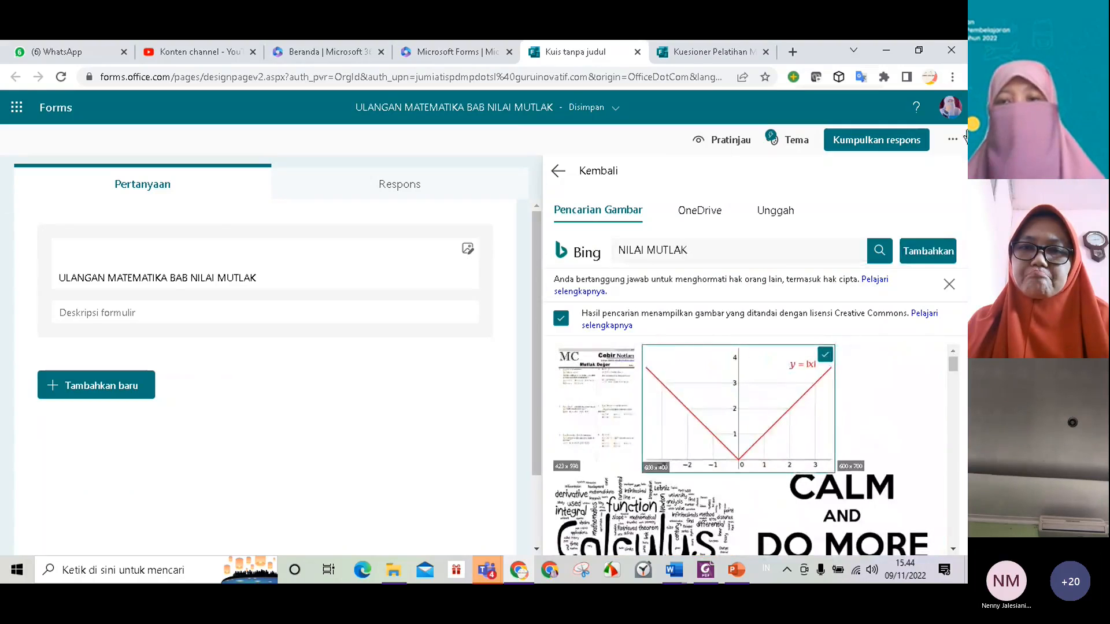
click(928, 254)
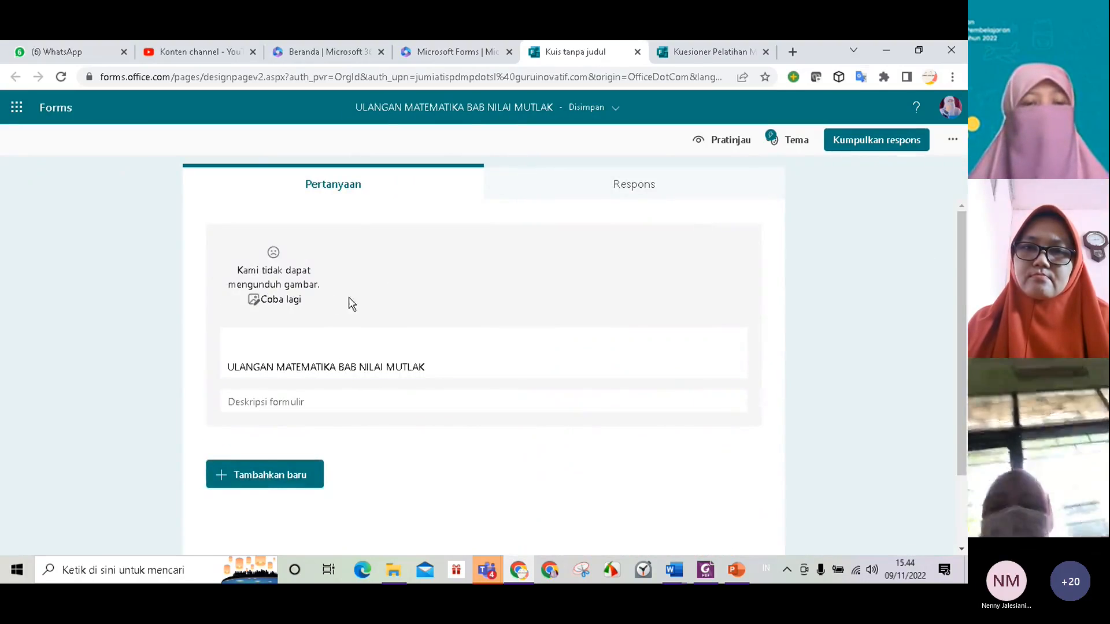
Set the quiz description to "PILIHLAH JAWABAN YANG BENAR !" below a blank line
click(317, 355)
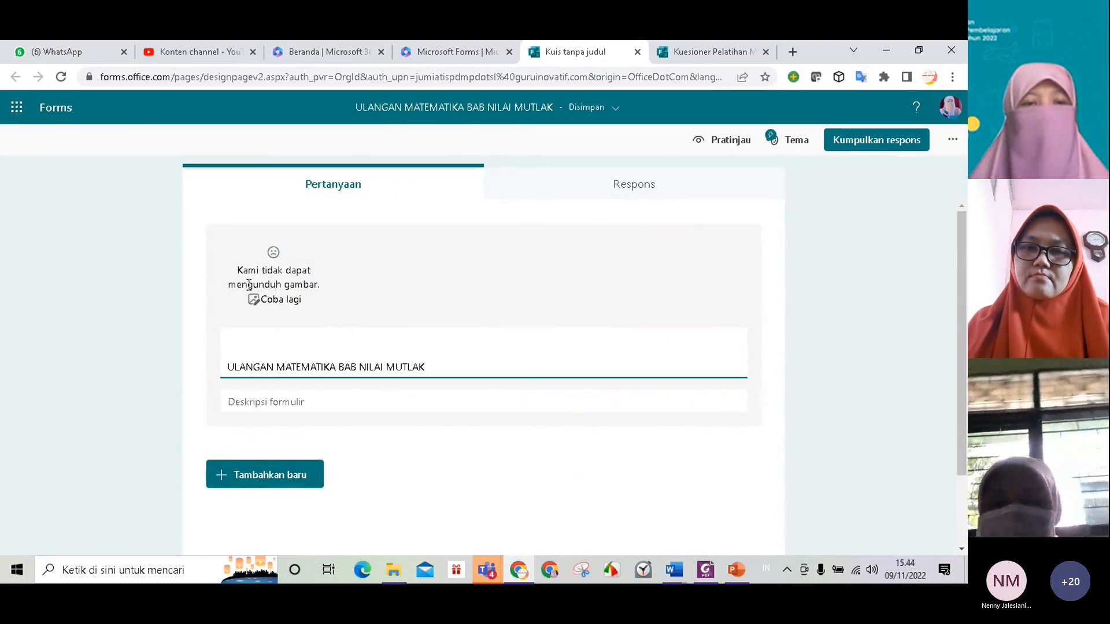
click(332, 402)
click(370, 349)
click(342, 411)
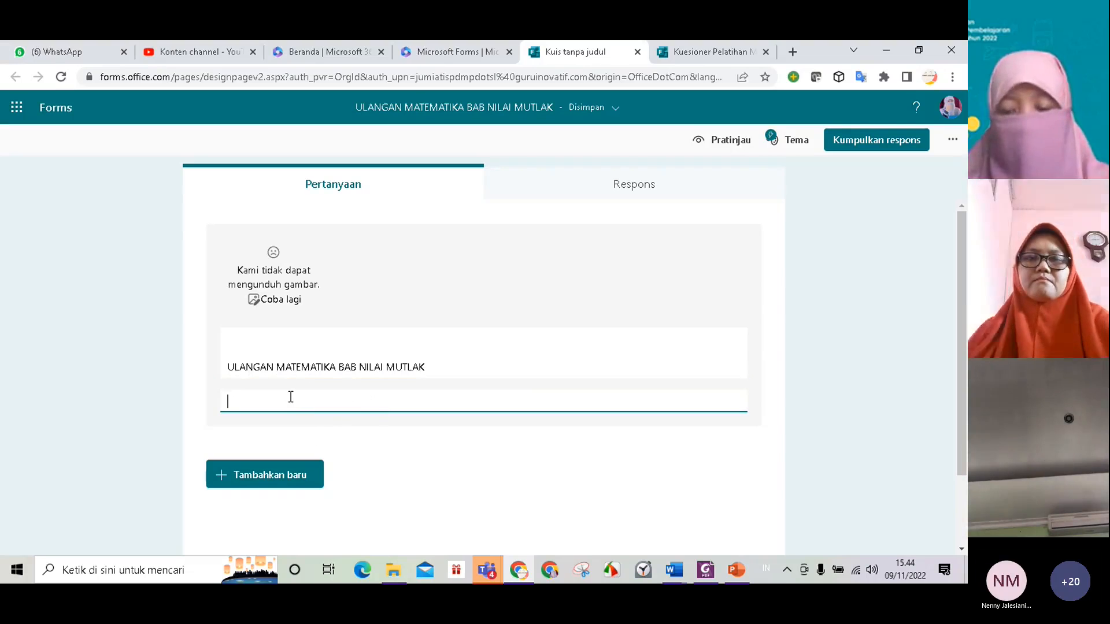
key(Return)
text(PILI)
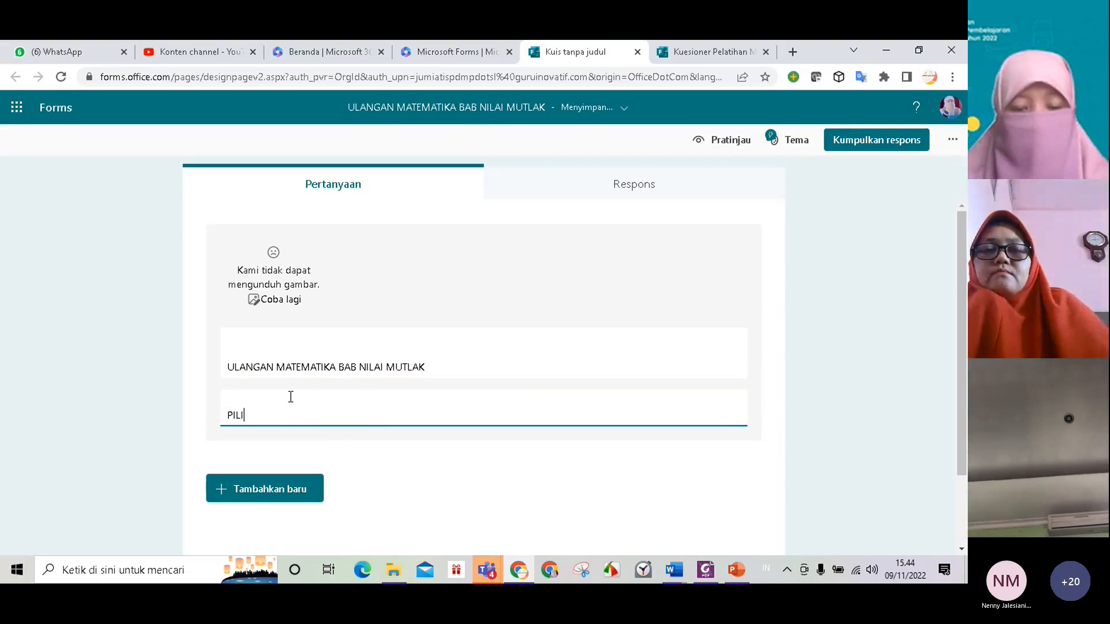
text(HLAH)
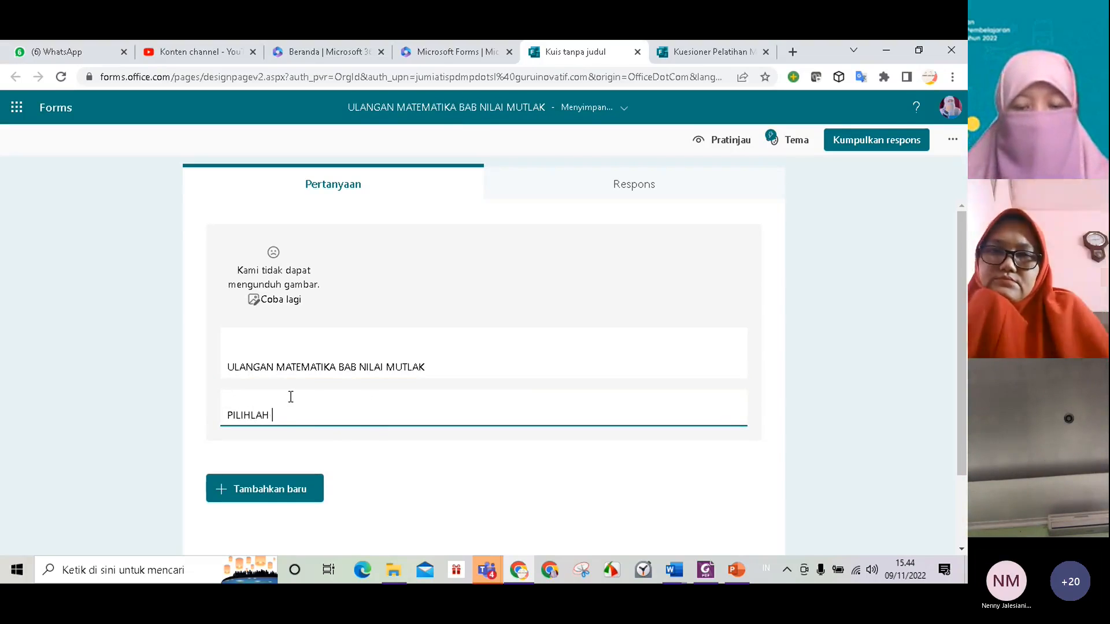
text( JAWABA)
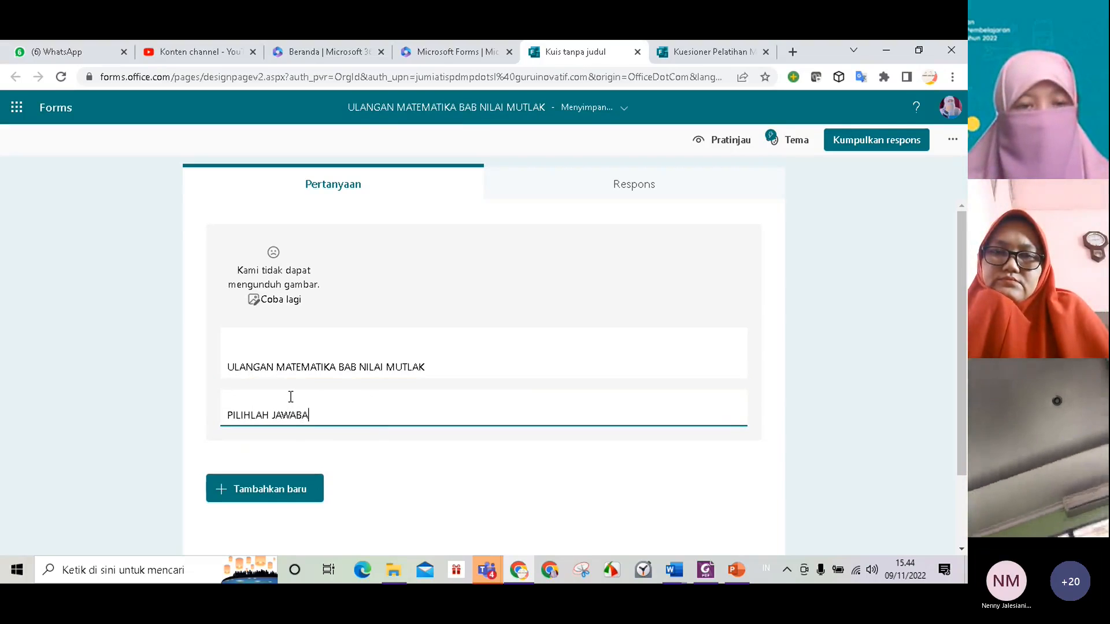
text(N YANG)
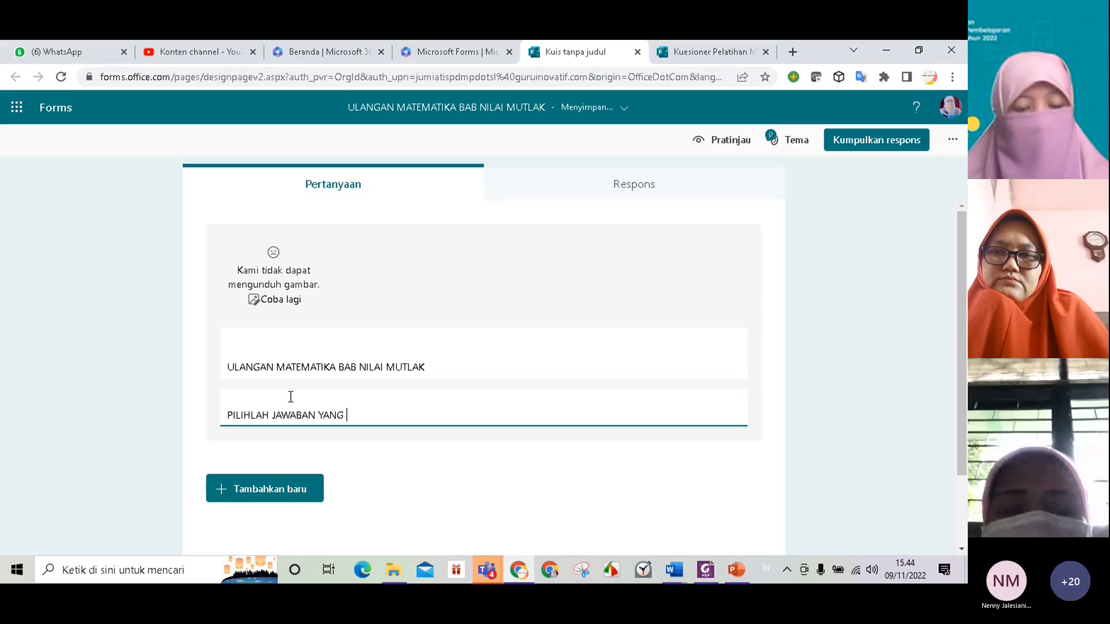
text( BENAR !)
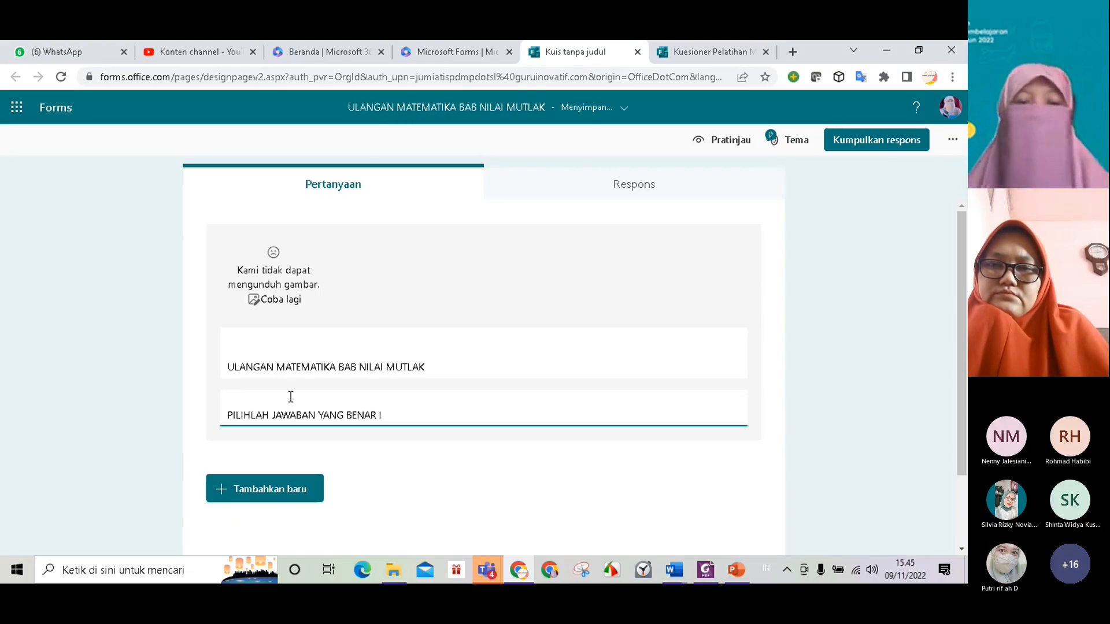
click(383, 471)
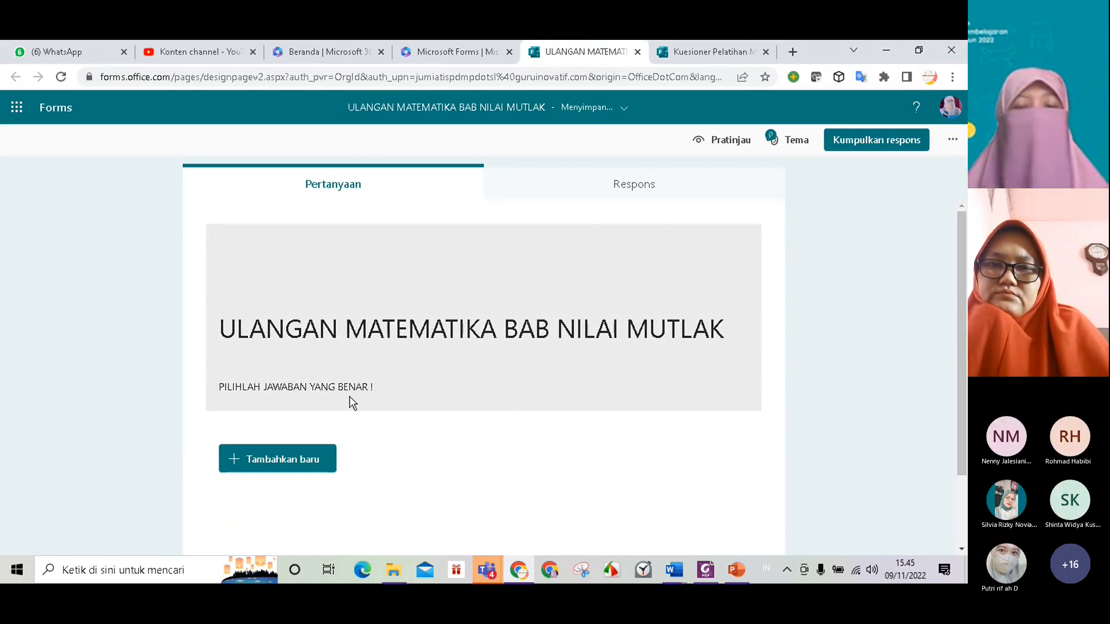
Apply the blue-purple illustrated theme showing hands and a computer to the quiz
click(792, 143)
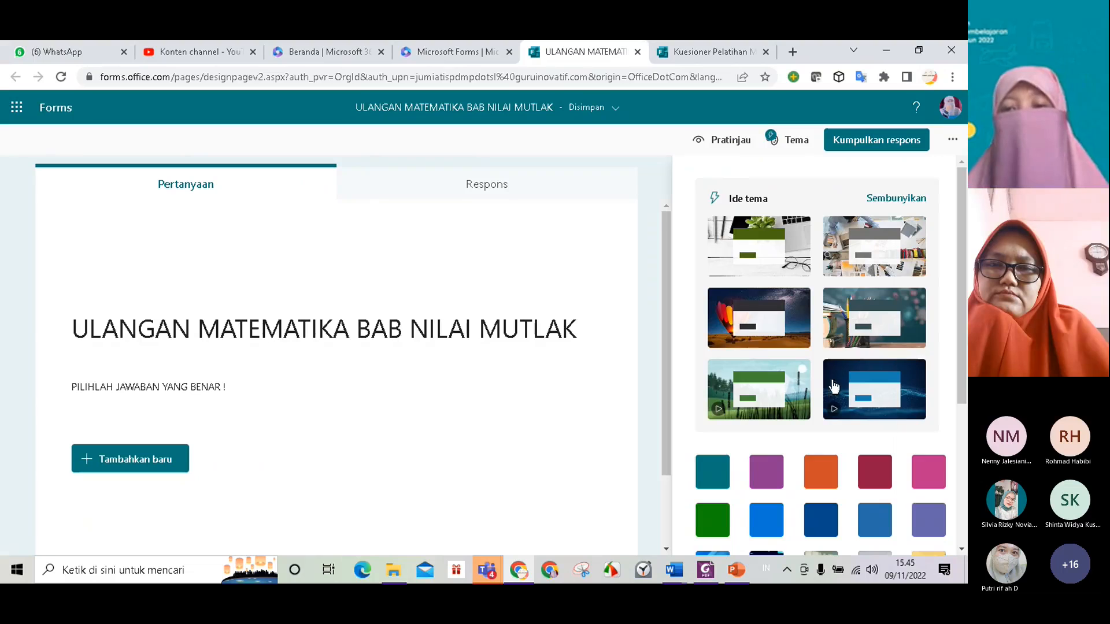
scroll(803, 308, down, 4)
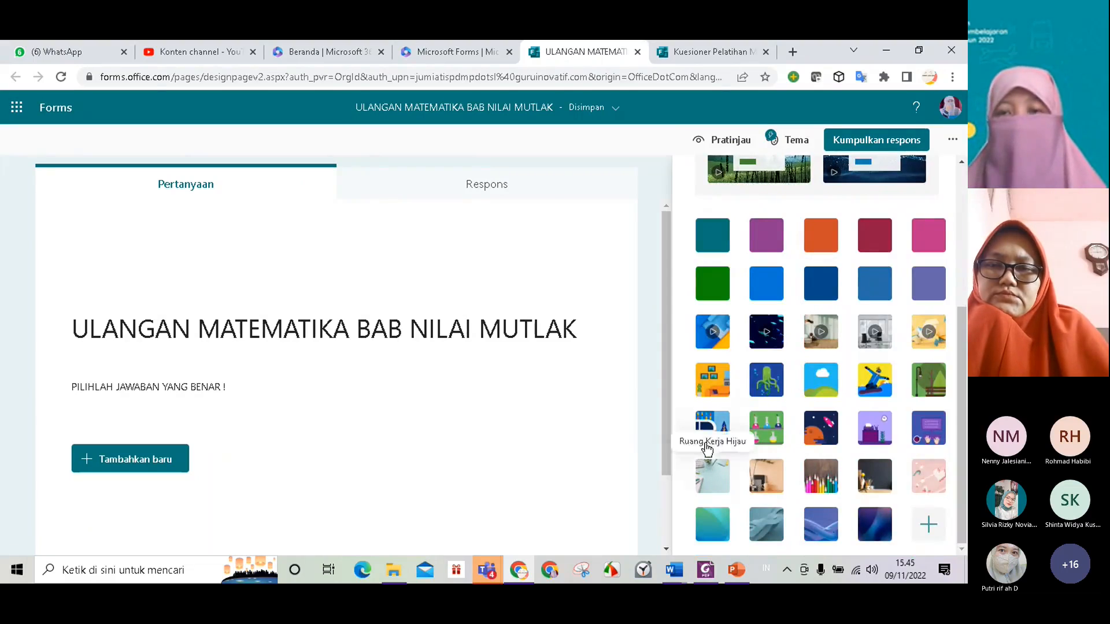
click(936, 431)
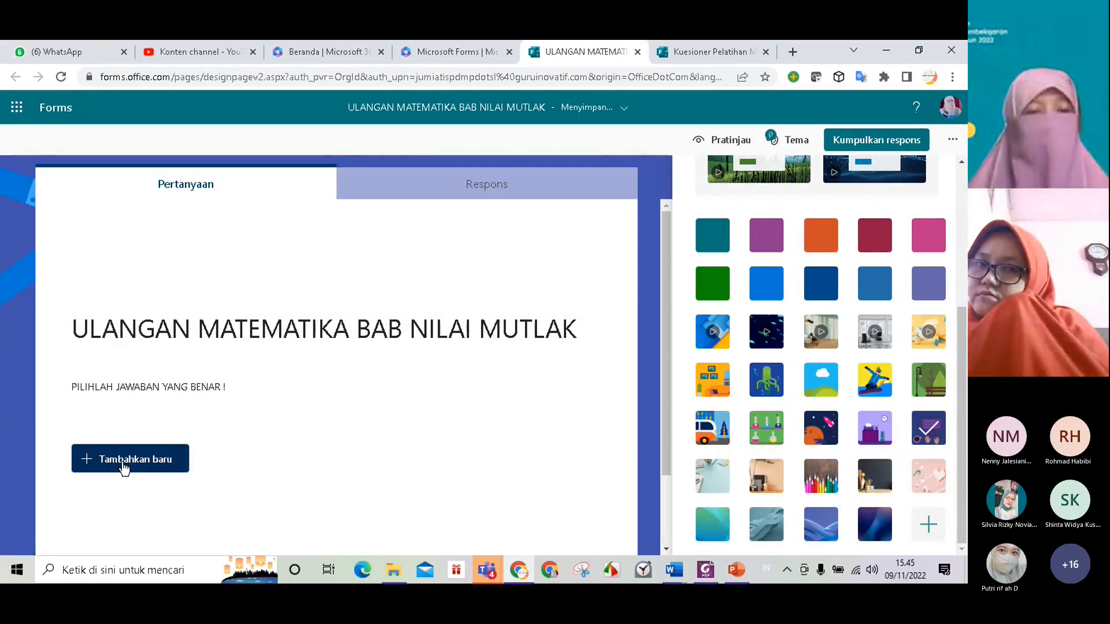
Add a text question (Teks) titled "NAMA :" and make it required (Harus Diisi)
click(134, 460)
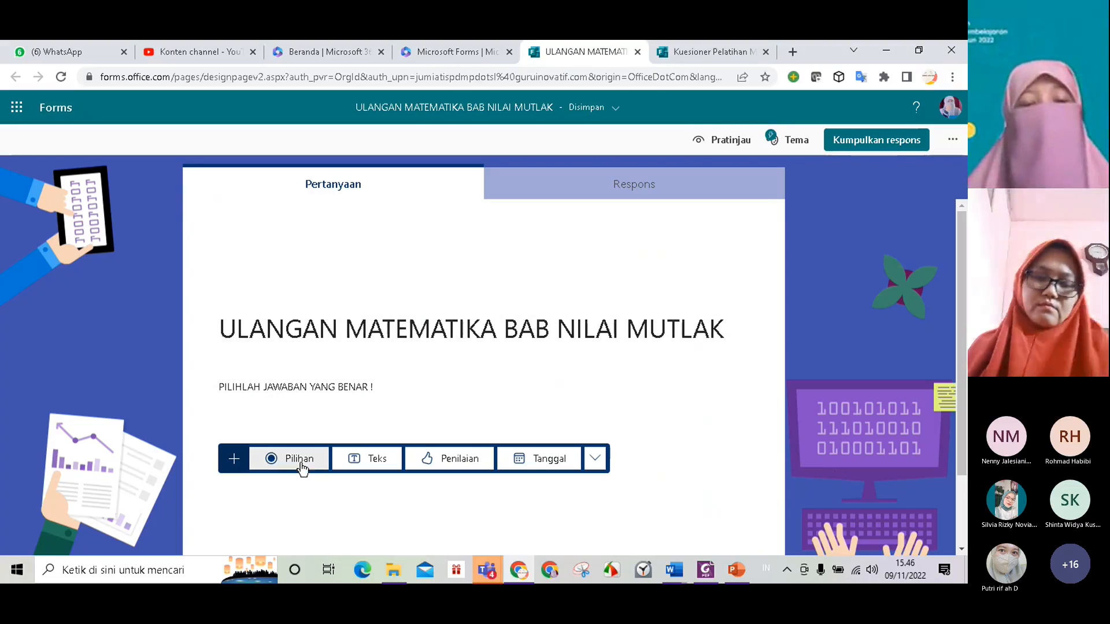
click(375, 463)
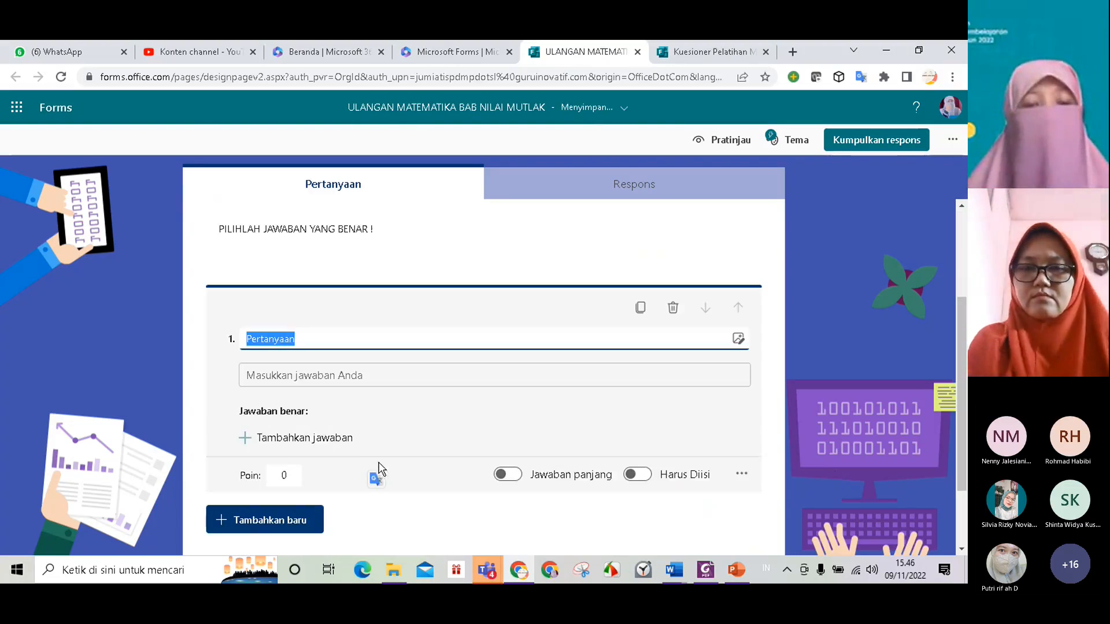
text(NAMA :)
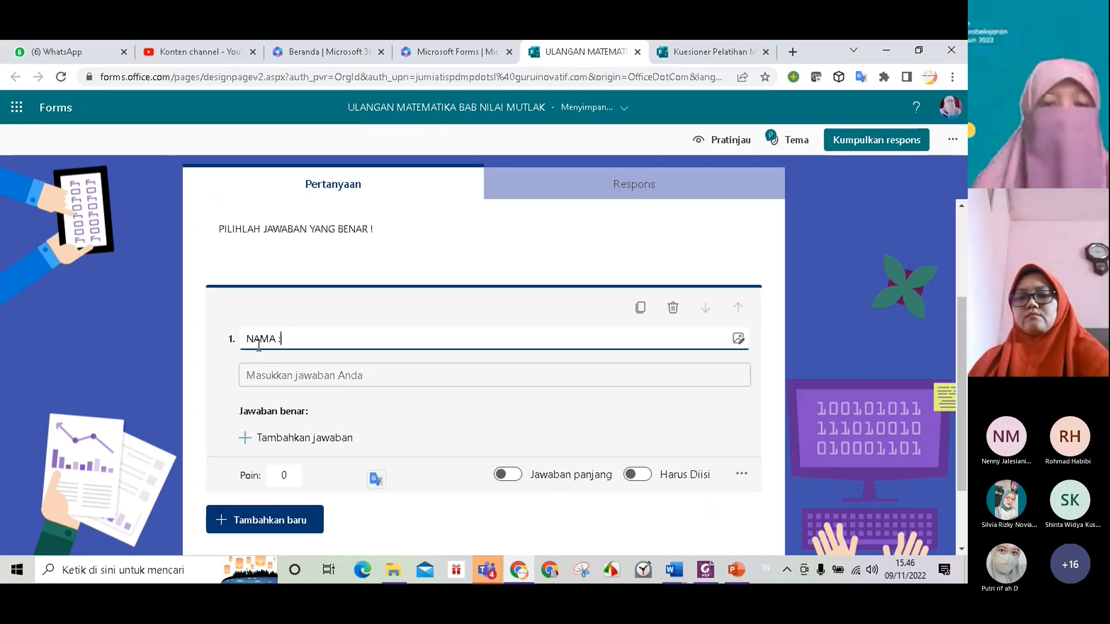
click(646, 479)
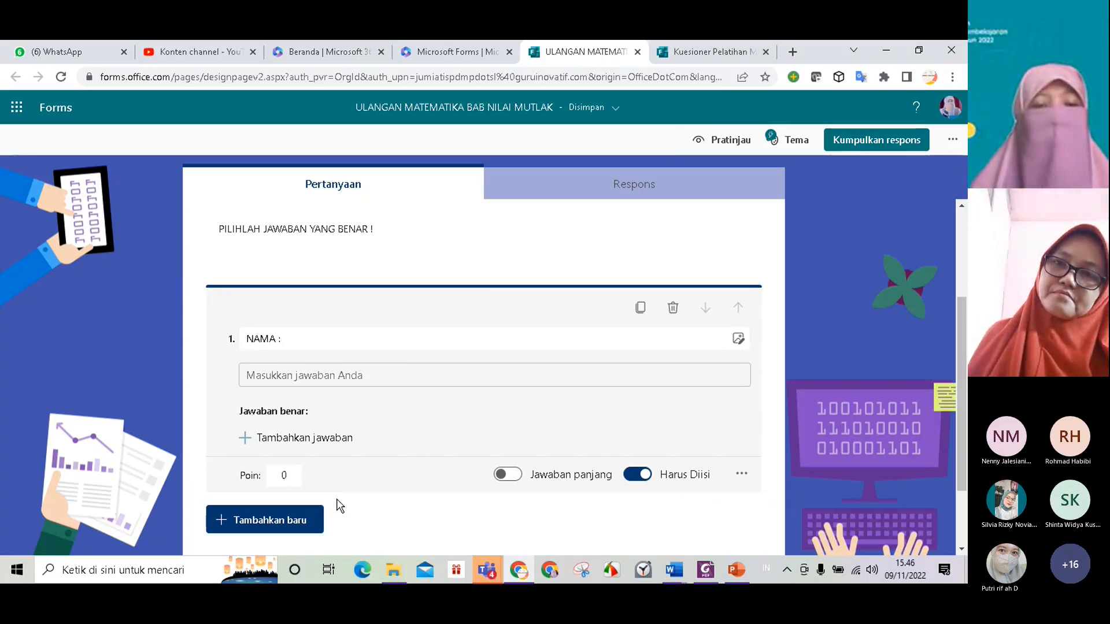
Add a second text question (Teks) titled "KELAS"
click(293, 520)
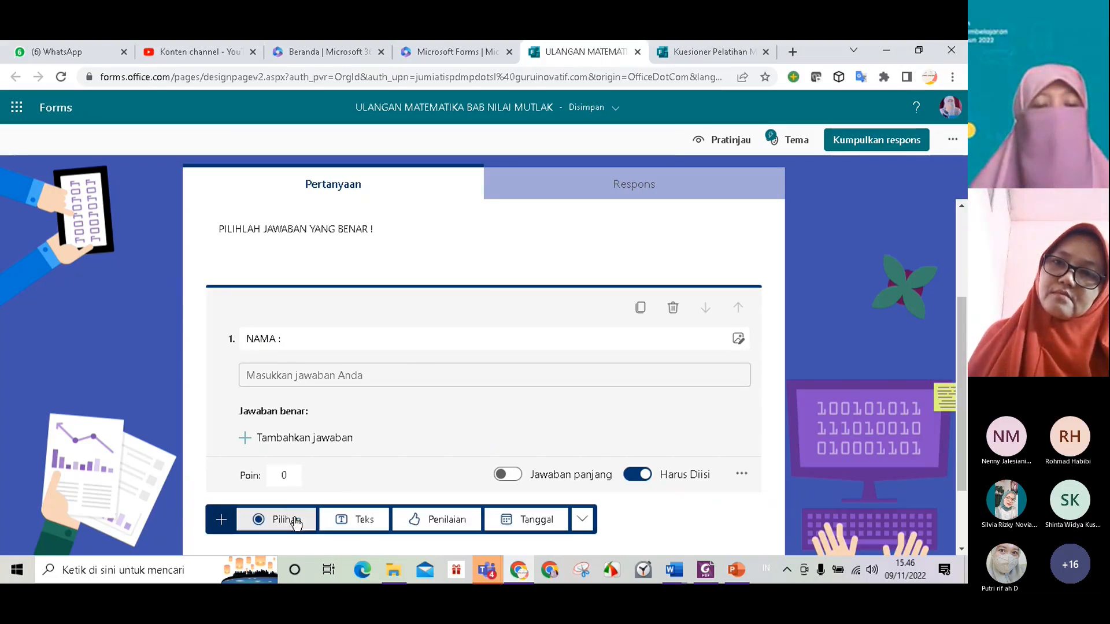
click(354, 523)
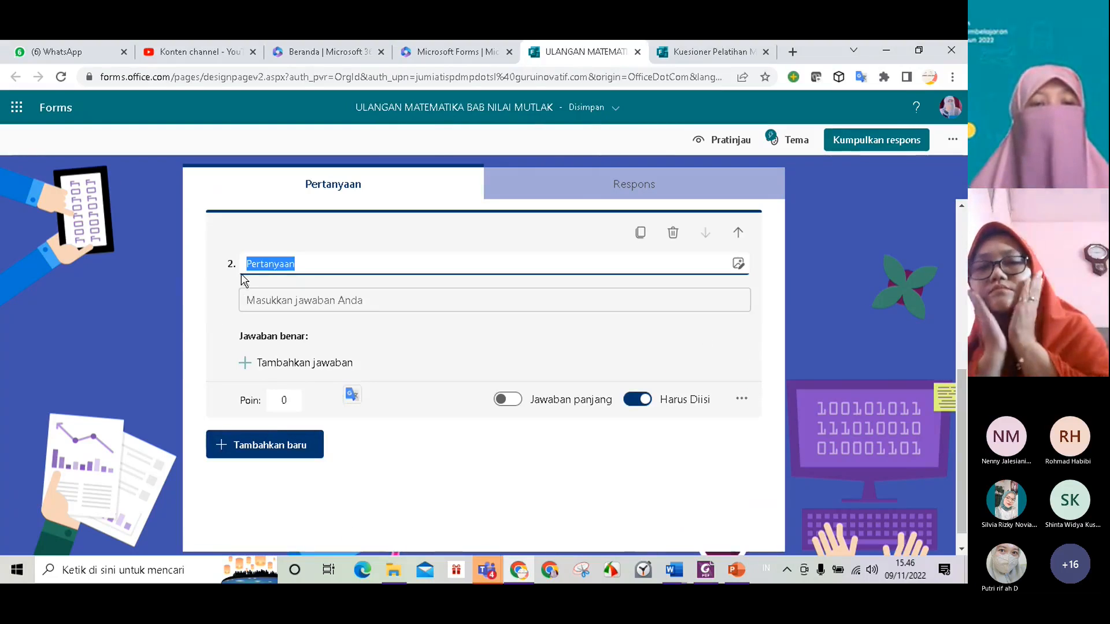
text(KELAS)
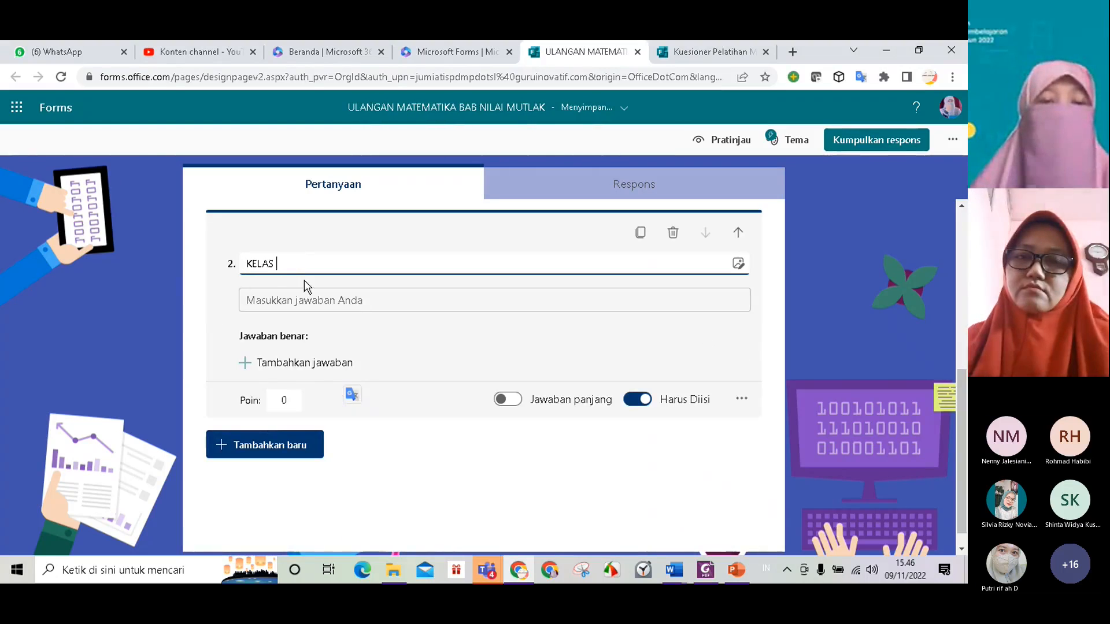
Add a choice question (Pilihan) after the KELAS text question, and delete that text question
click(295, 453)
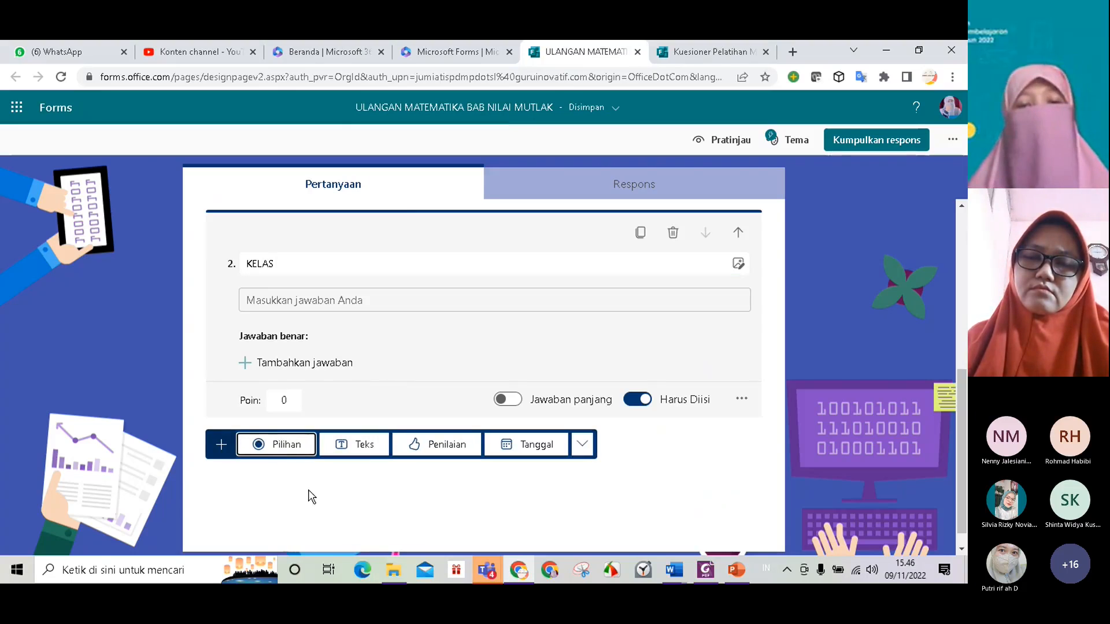
click(283, 447)
scroll(306, 250, up, 1)
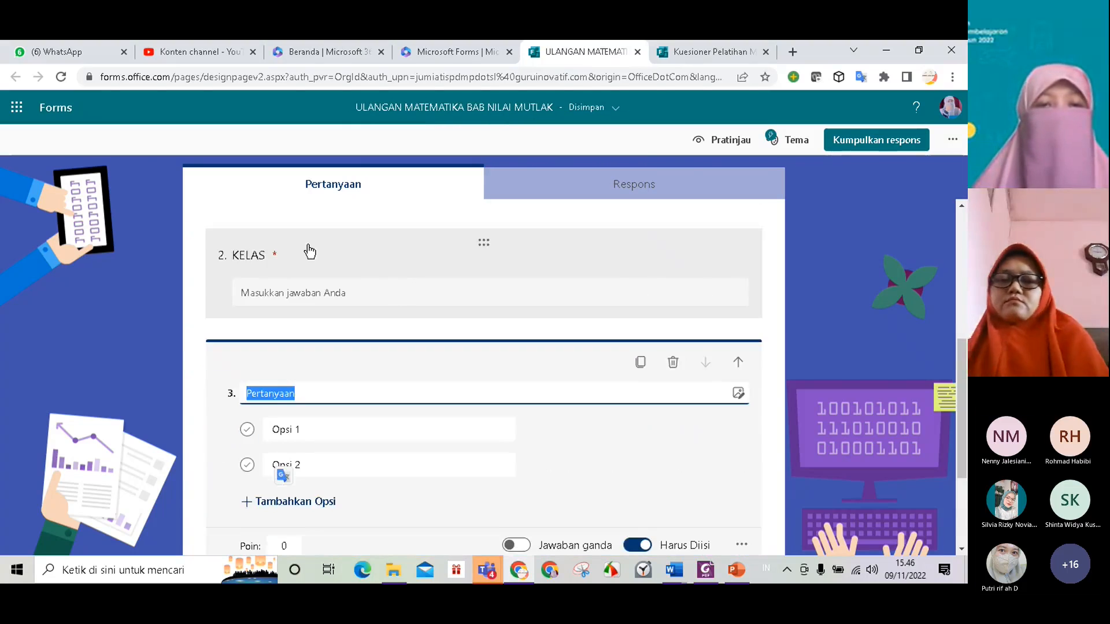
click(397, 285)
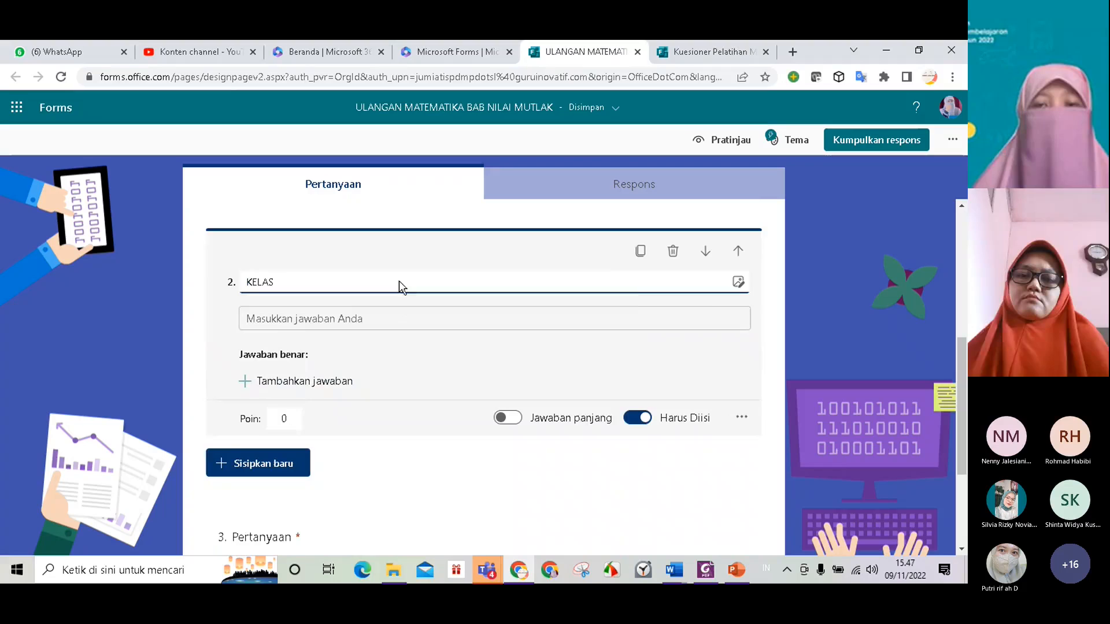
click(672, 251)
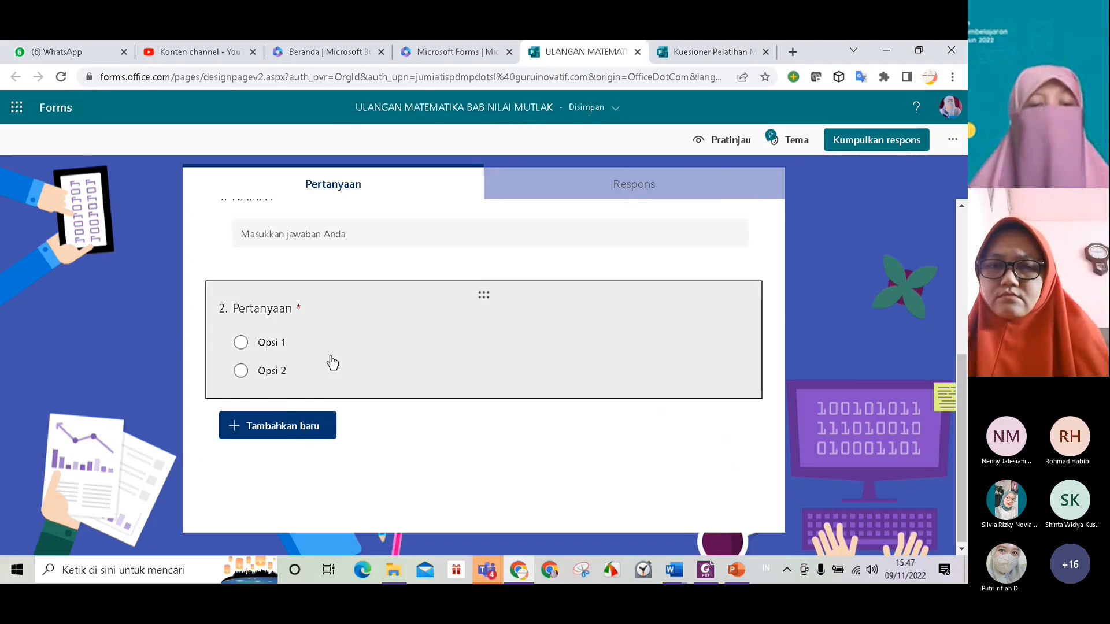
Title the new choice question "KELAS :"
click(253, 317)
click(299, 325)
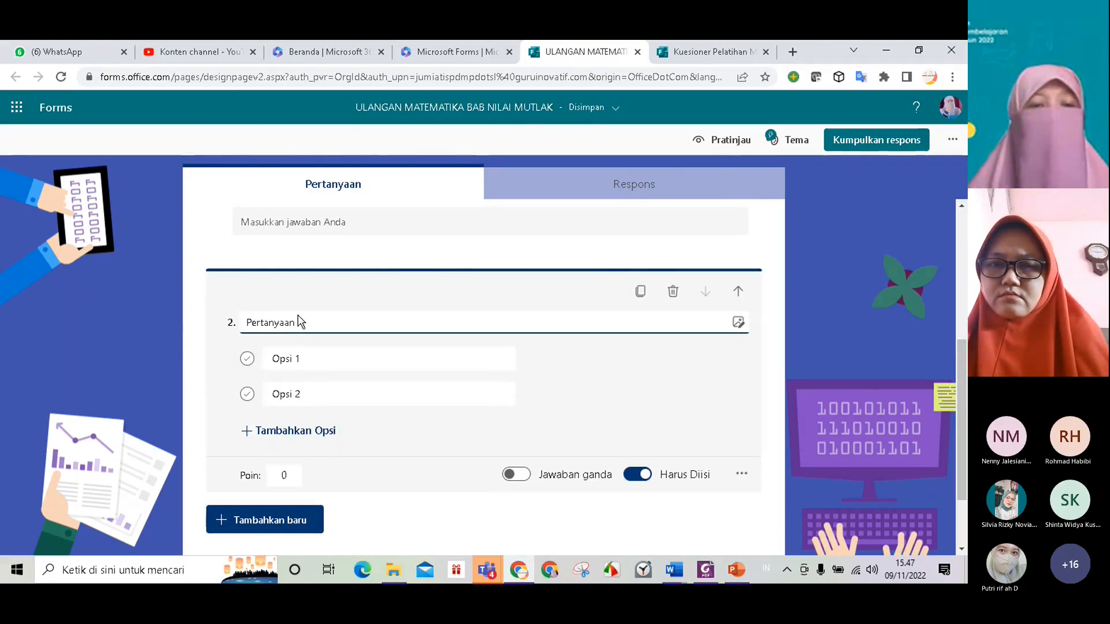
double_click(291, 324)
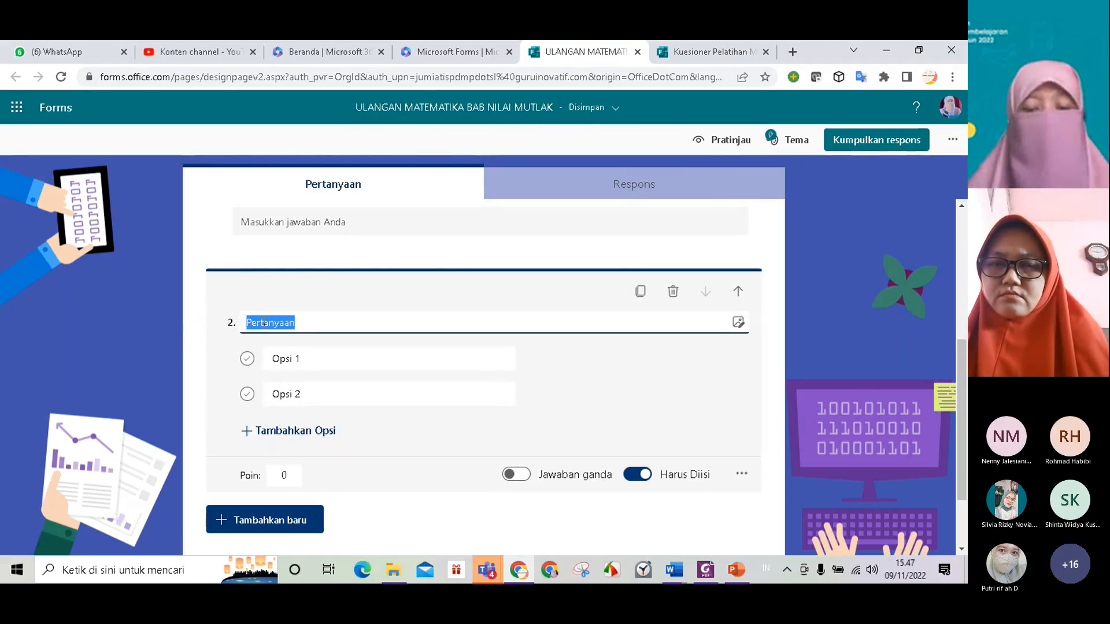
text(KELAS :)
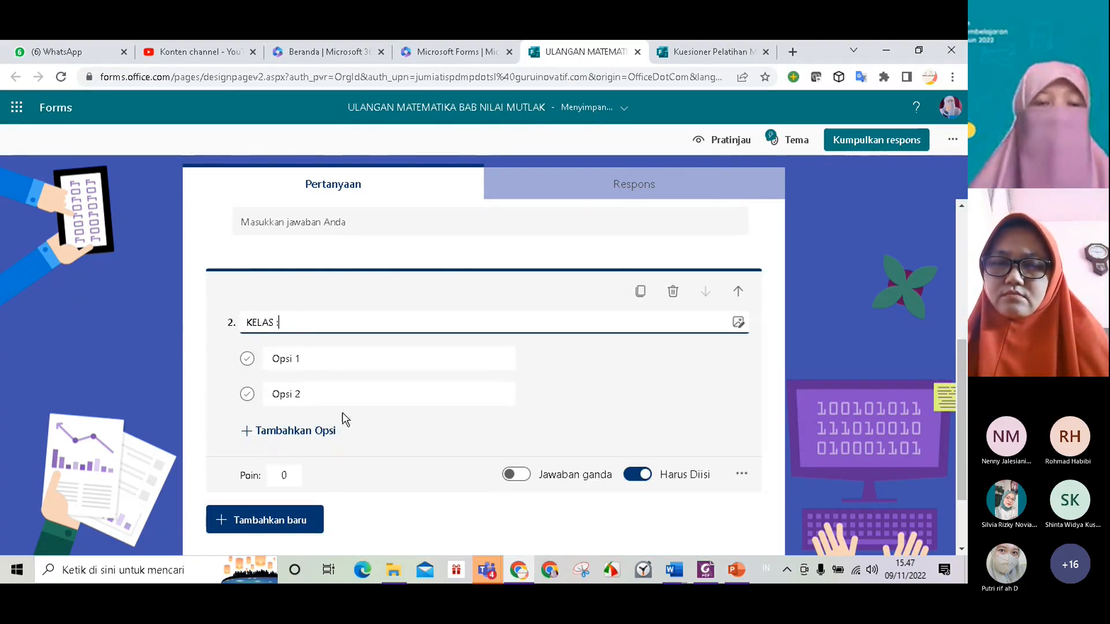
Enter three answer options for the "KELAS :" question: "X", "XI" and "XI"
triple_click(299, 359)
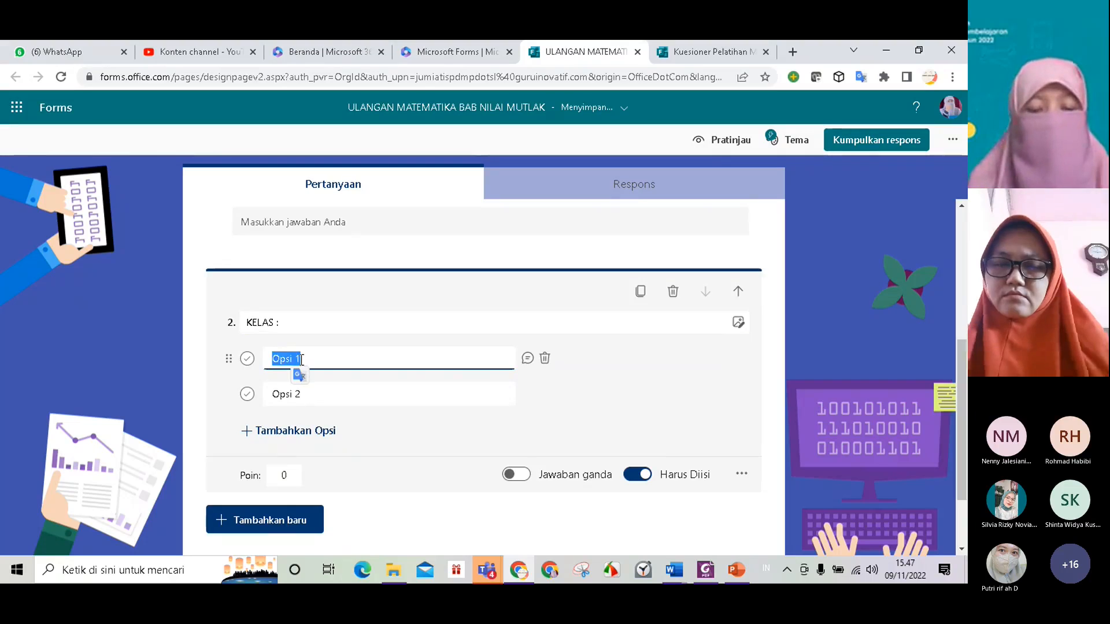
text(KELAS)
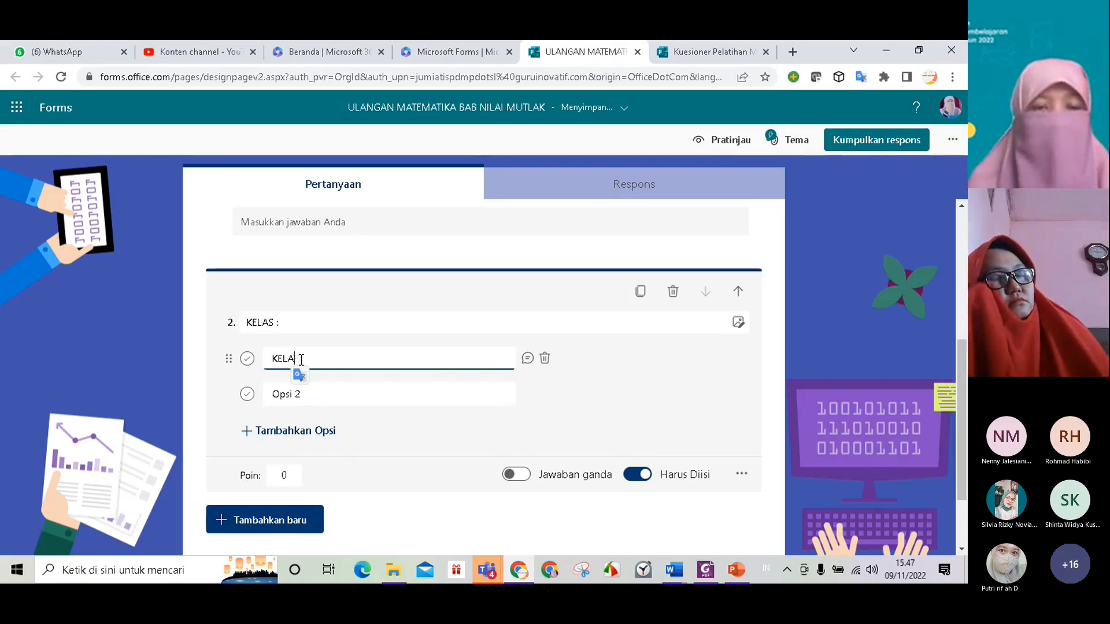
key(BackSpace)
key(BackSpace)
key(BackSpace)
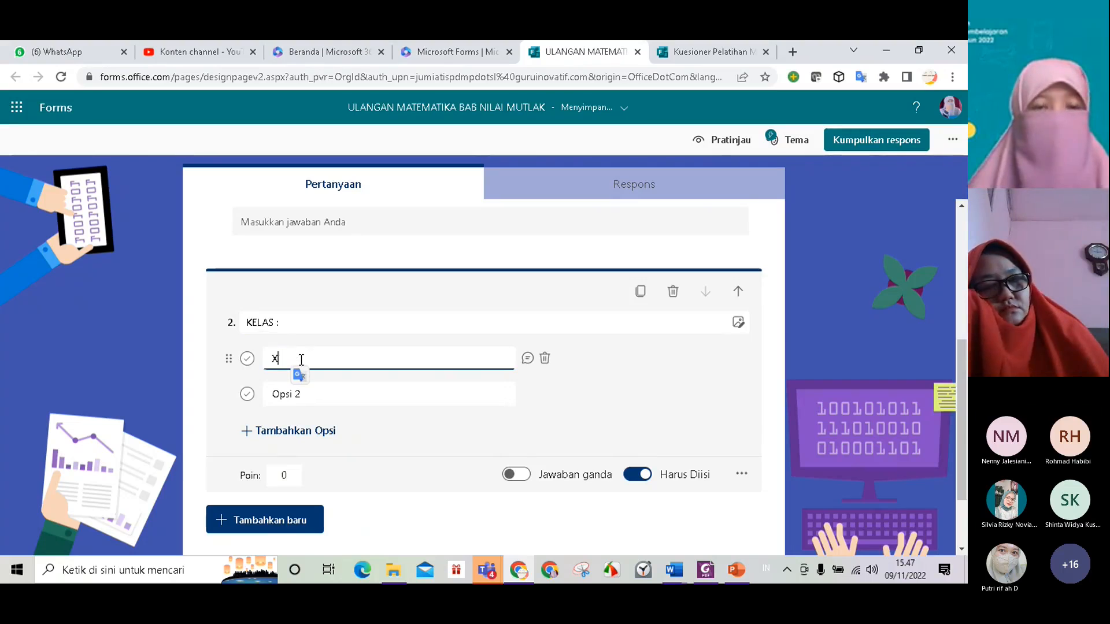
click(309, 394)
text(XI)
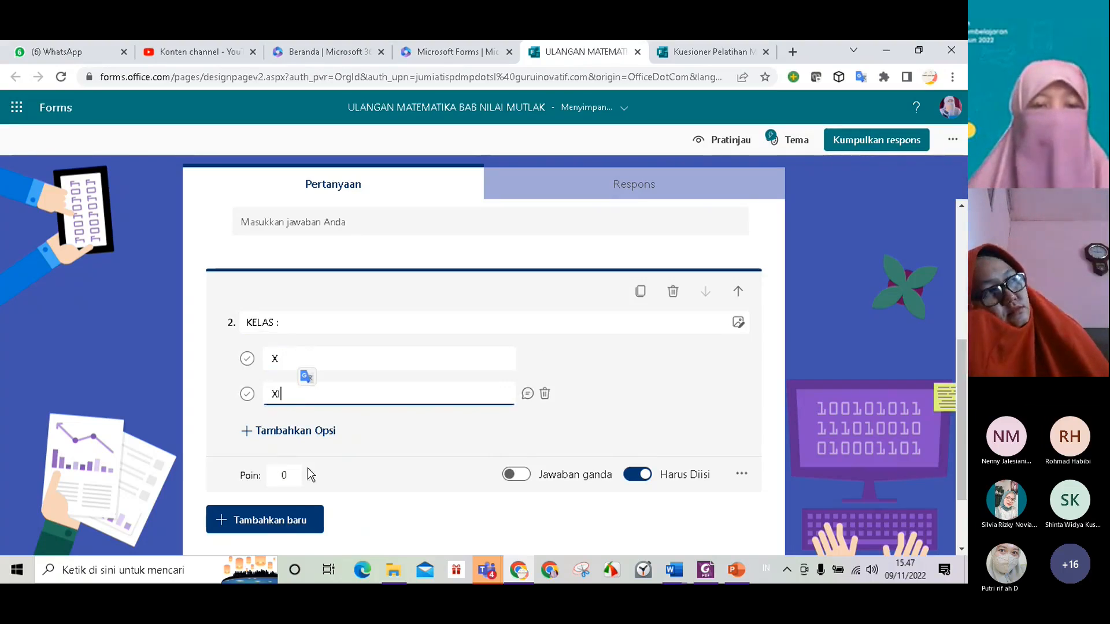
click(295, 432)
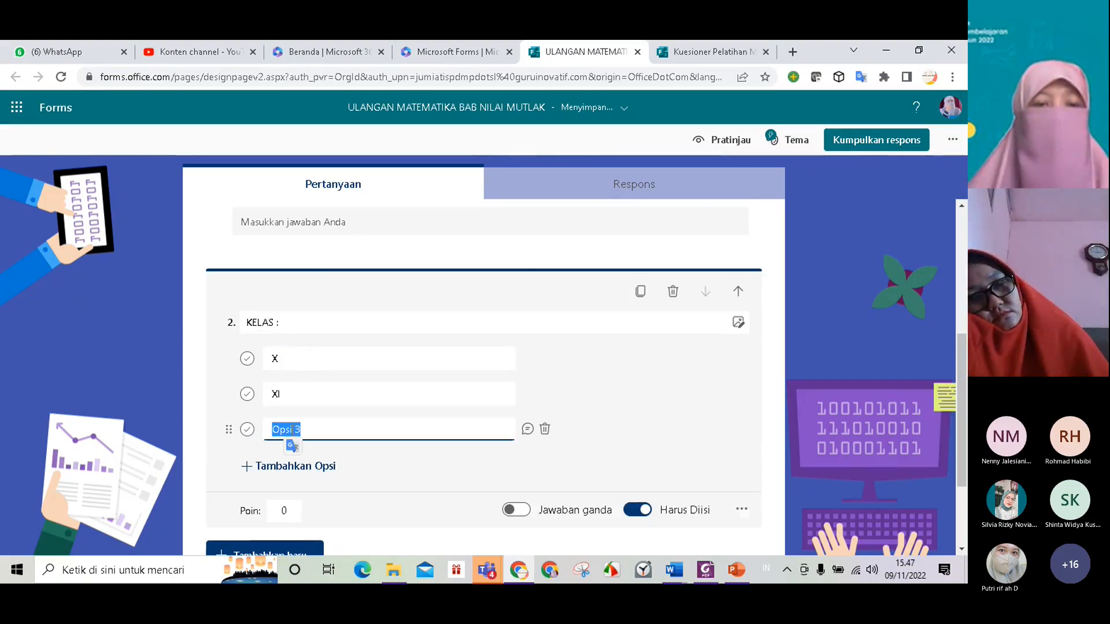
text(XI)
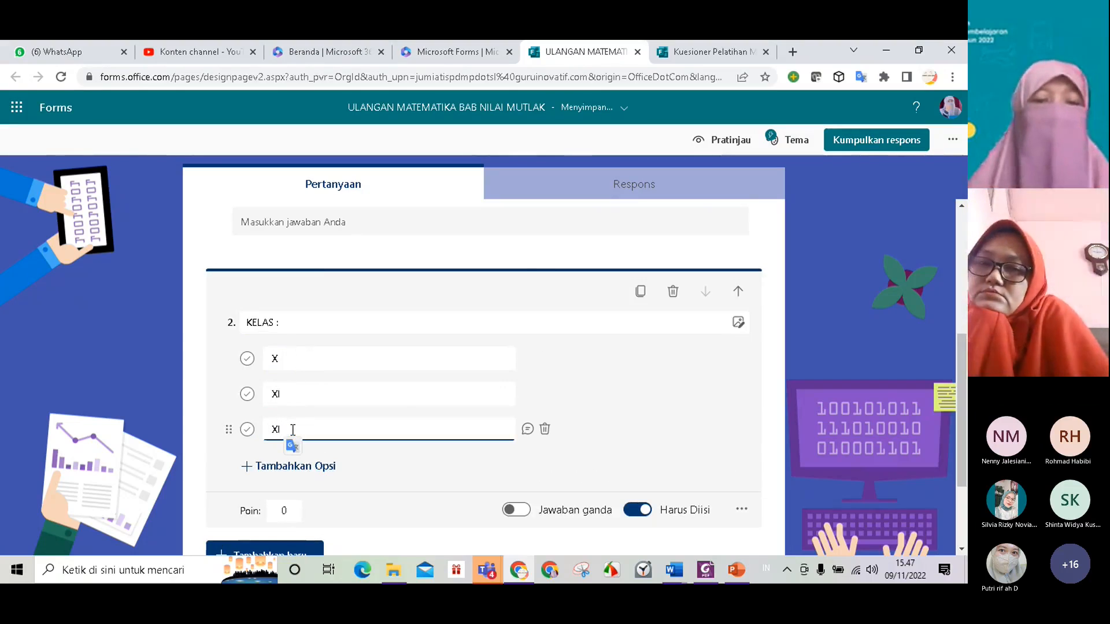
Add a new section (Bagian) below the "KELAS :" question
scroll(446, 391, down, 1)
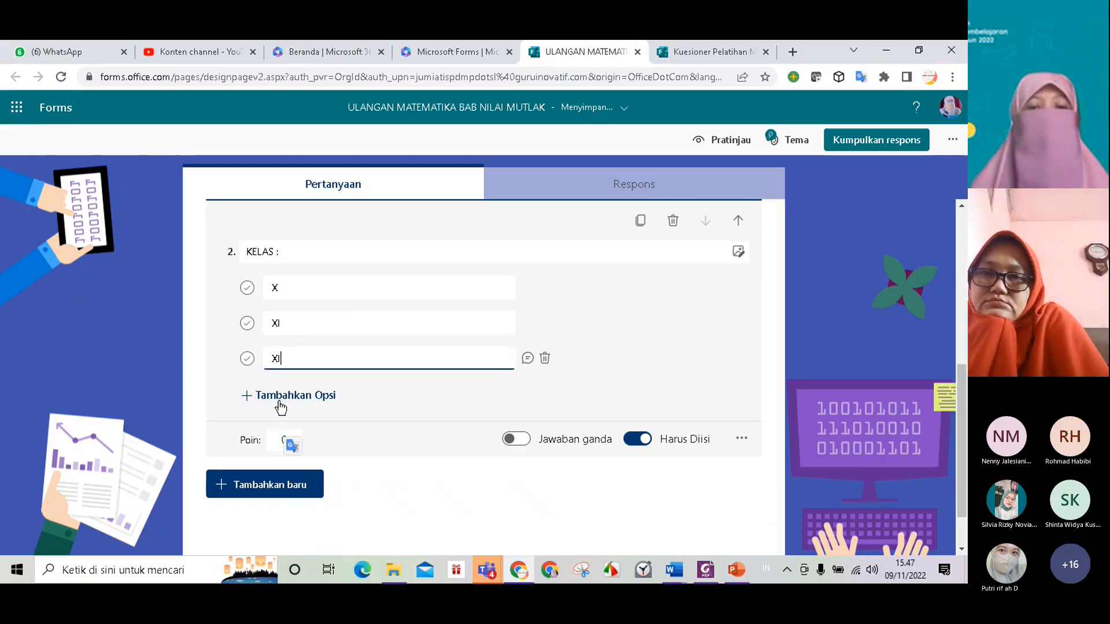
scroll(414, 411, up, 3)
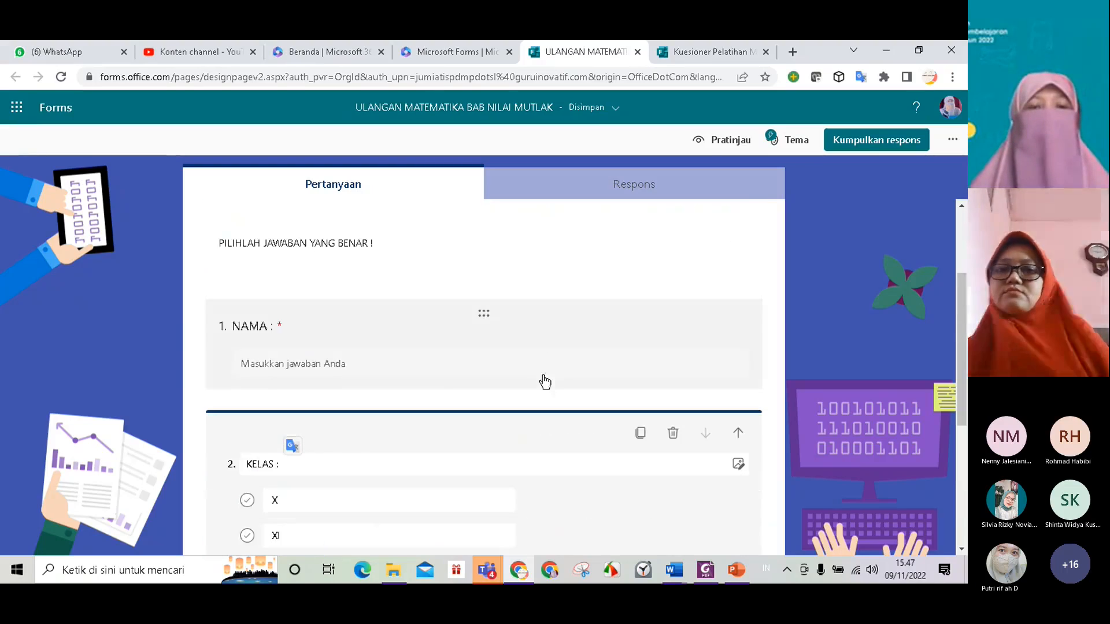
scroll(367, 365, down, 4)
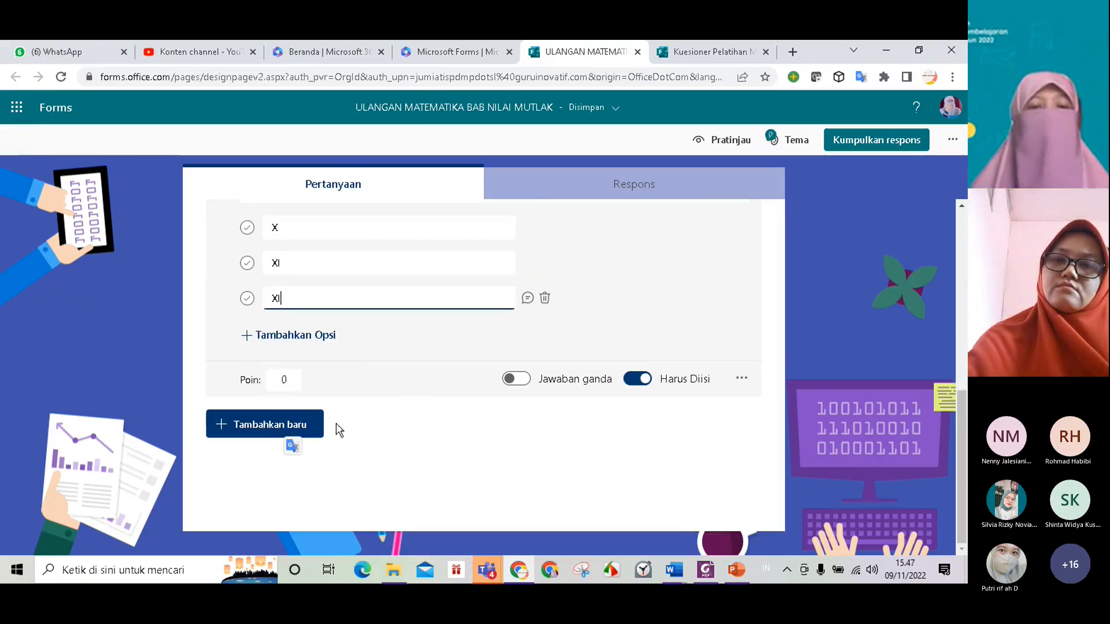
click(278, 428)
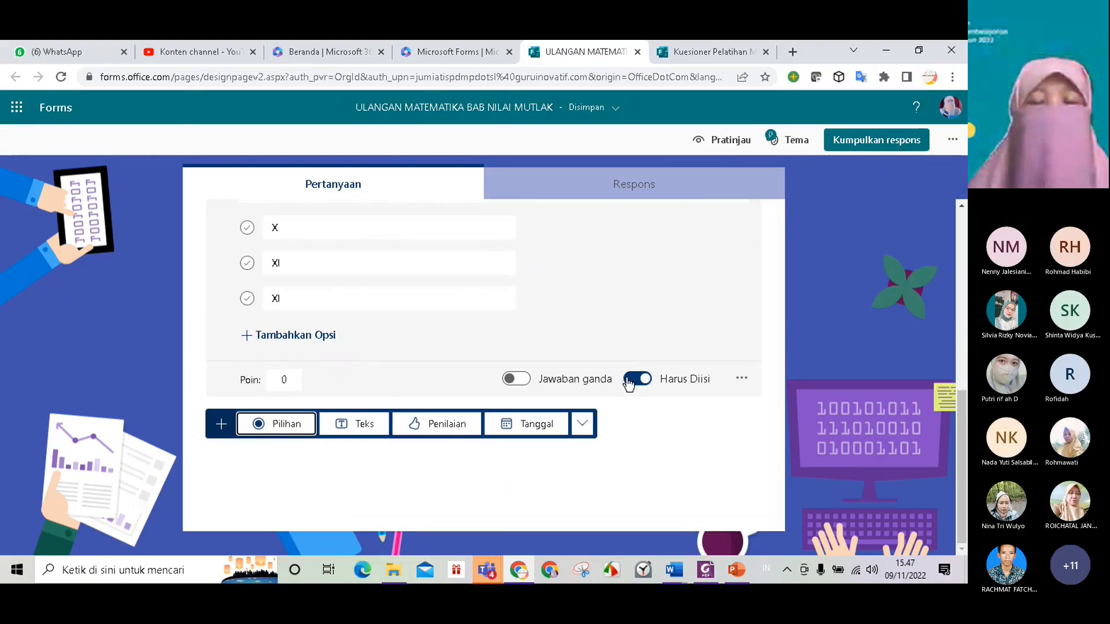
scroll(446, 321, up, 3)
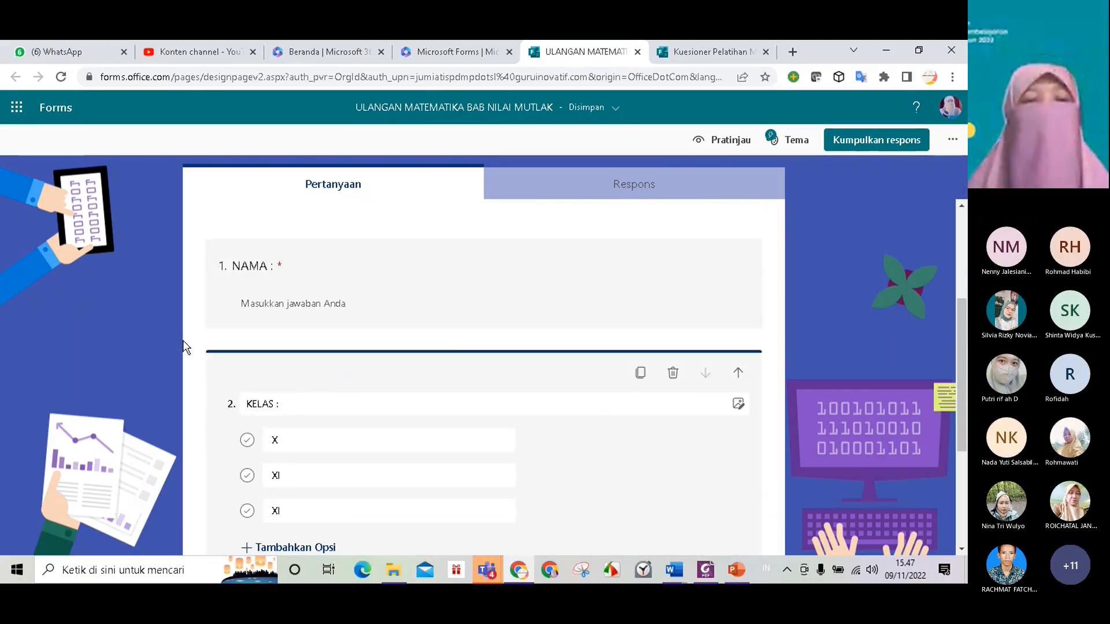
scroll(319, 325, up, 1)
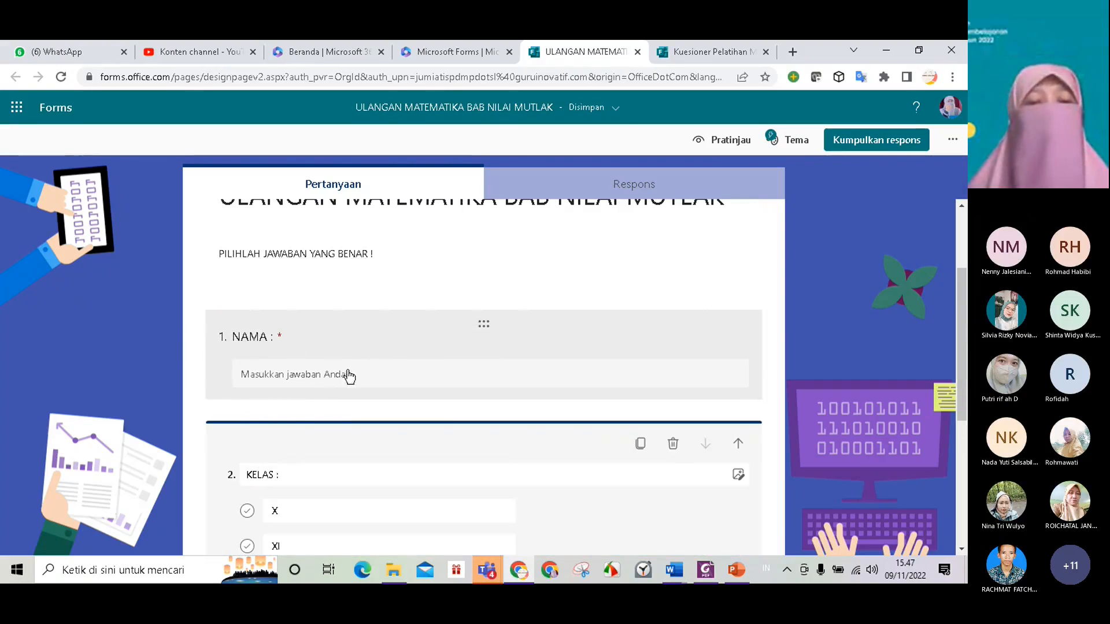
scroll(399, 413, down, 3)
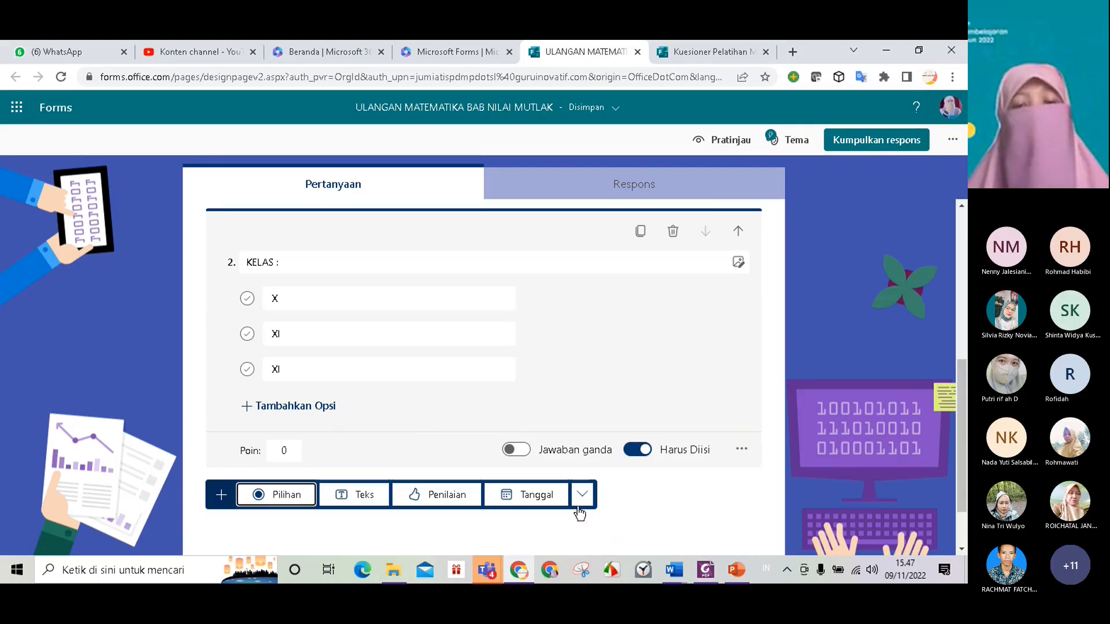
scroll(318, 384, down, 1)
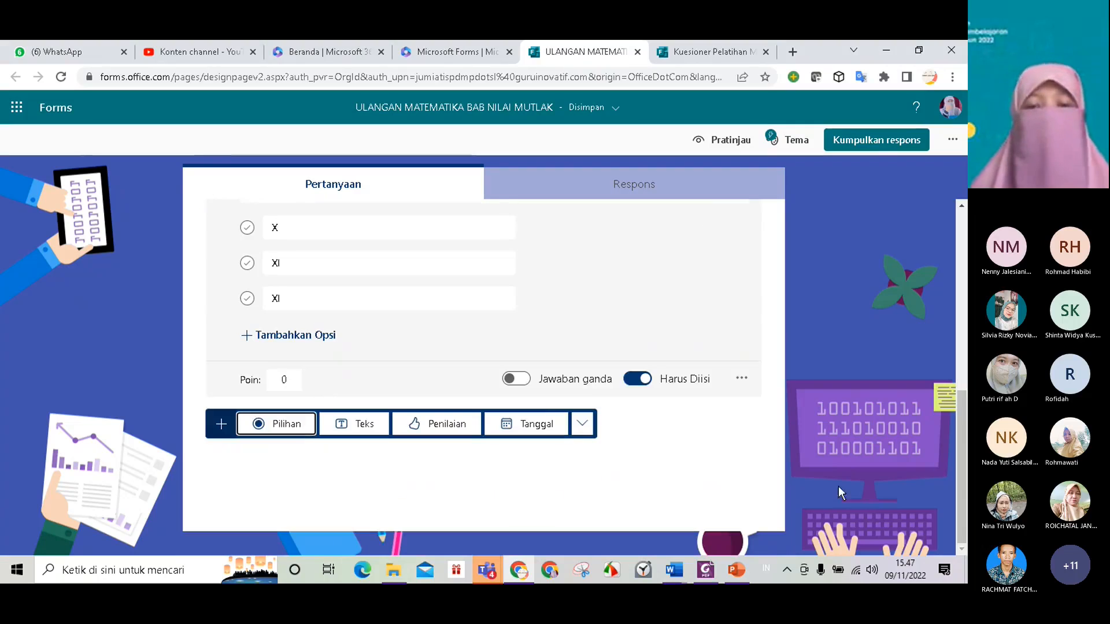
click(584, 425)
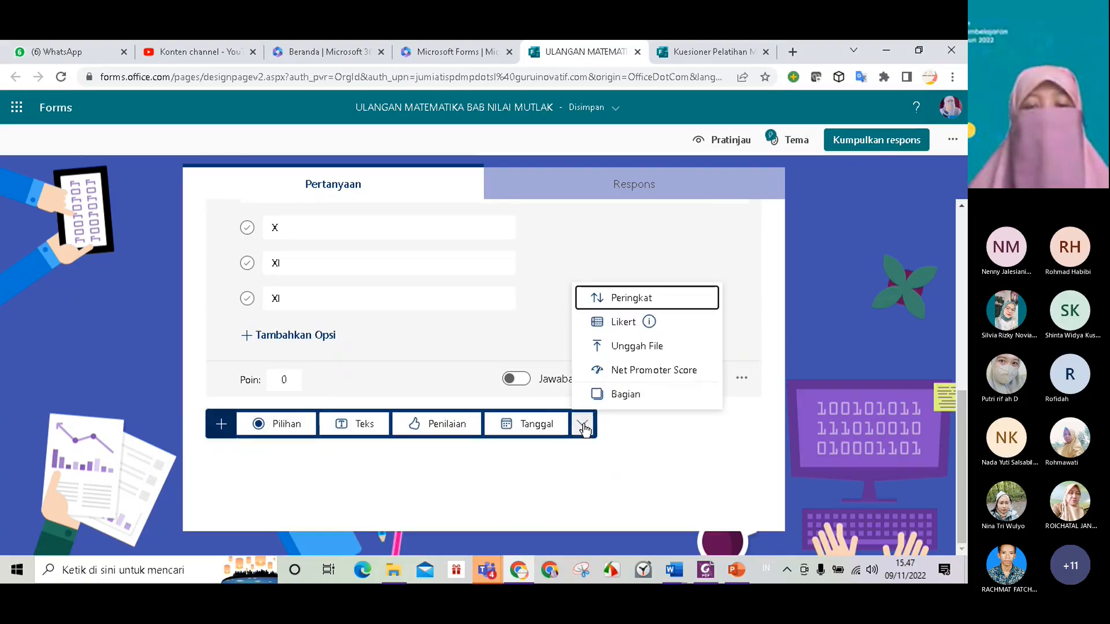
click(626, 395)
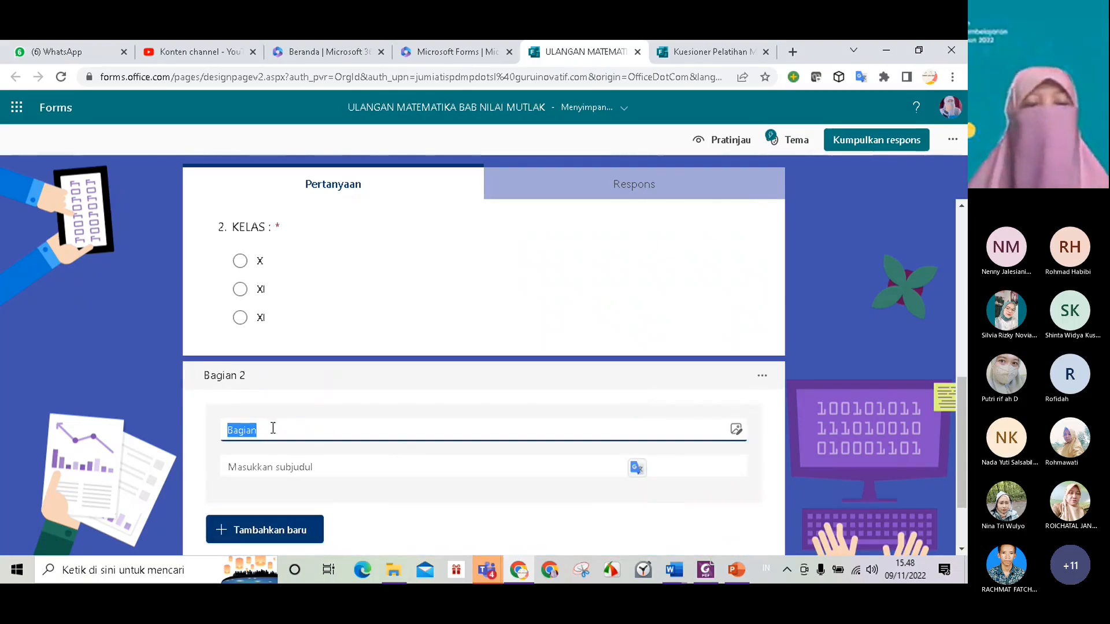
Replace the new section's default title with "Pertanyaan/Soal" below a blank line
scroll(356, 401, down, 2)
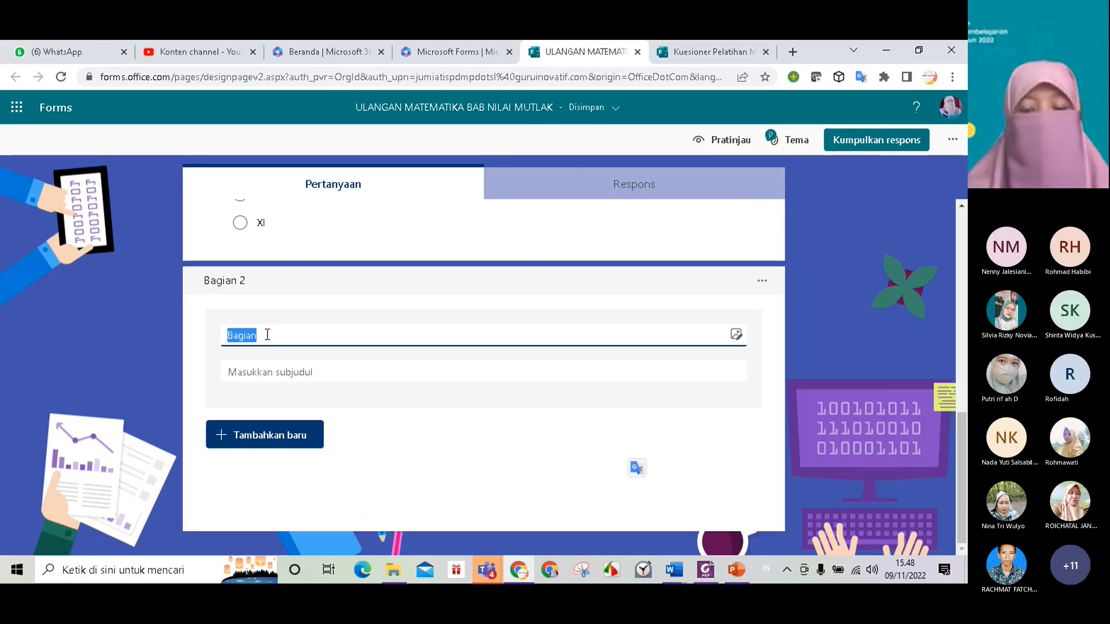
key(BackSpace)
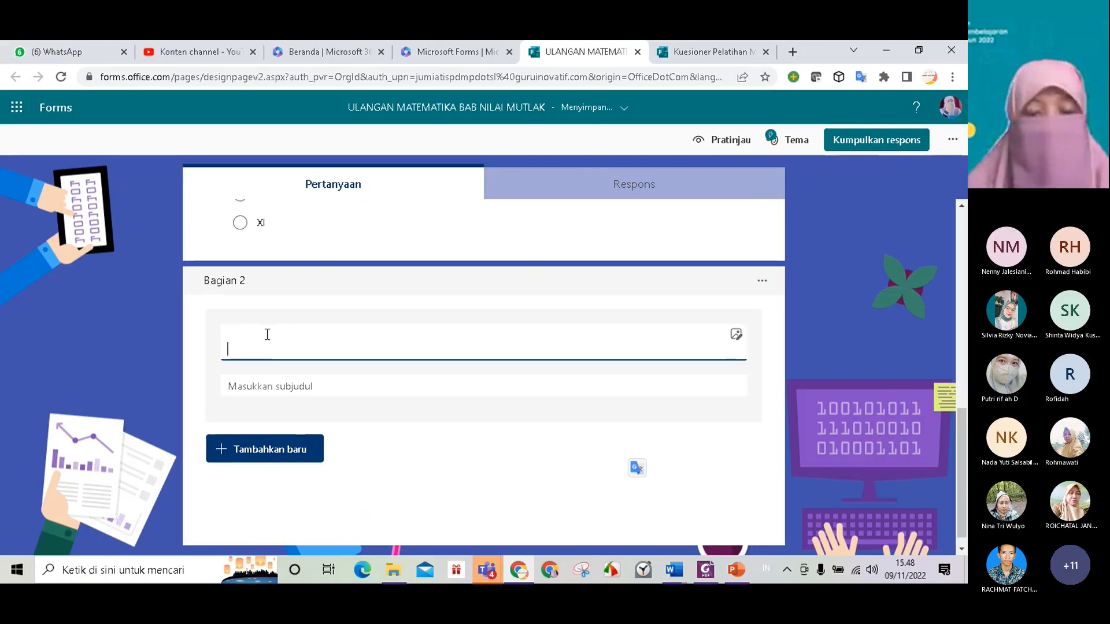
text(Pertanyaan/Soal)
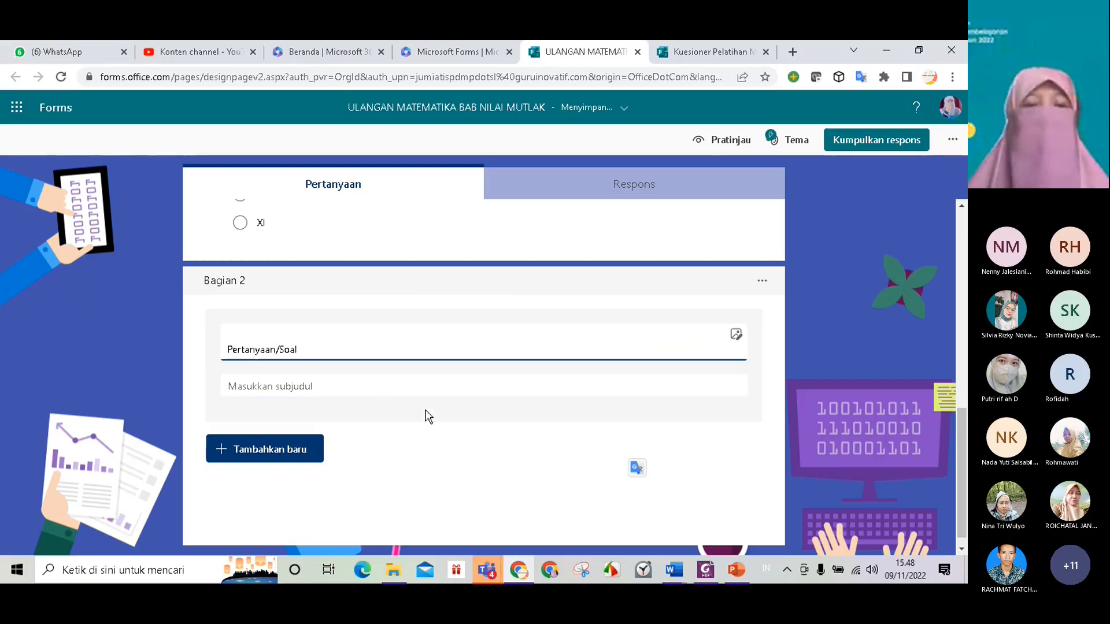
Switch to the Word document CONTOH SOAL UTK FORM KUIS and select question 3's sentence "Turunan pertama dari fungsi berikut ini adalah ..."
scroll(447, 384, down, 1)
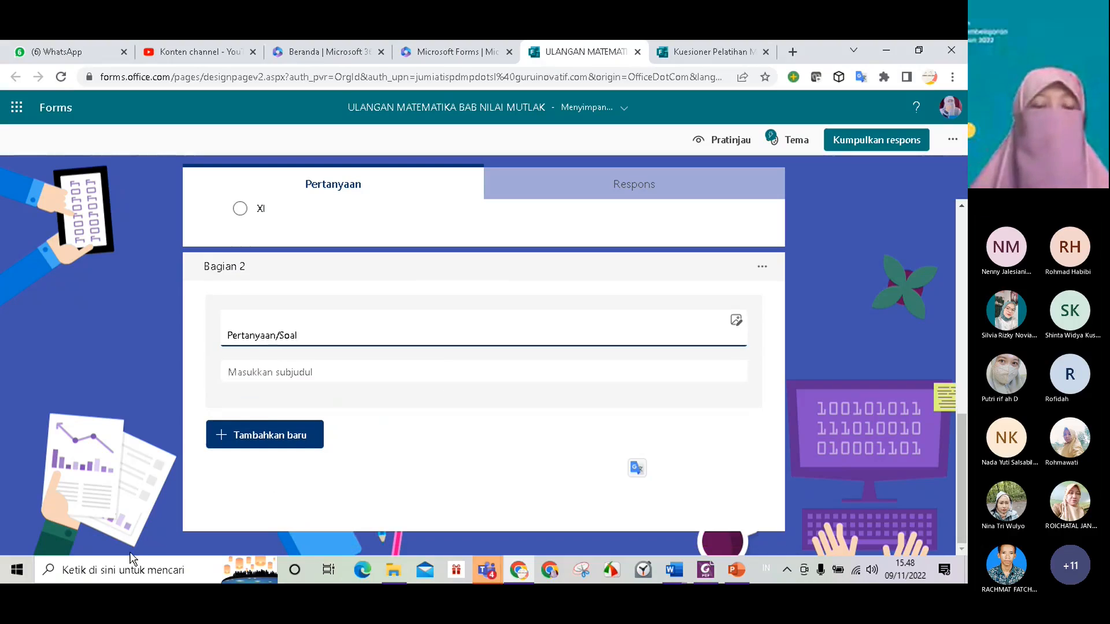
click(295, 441)
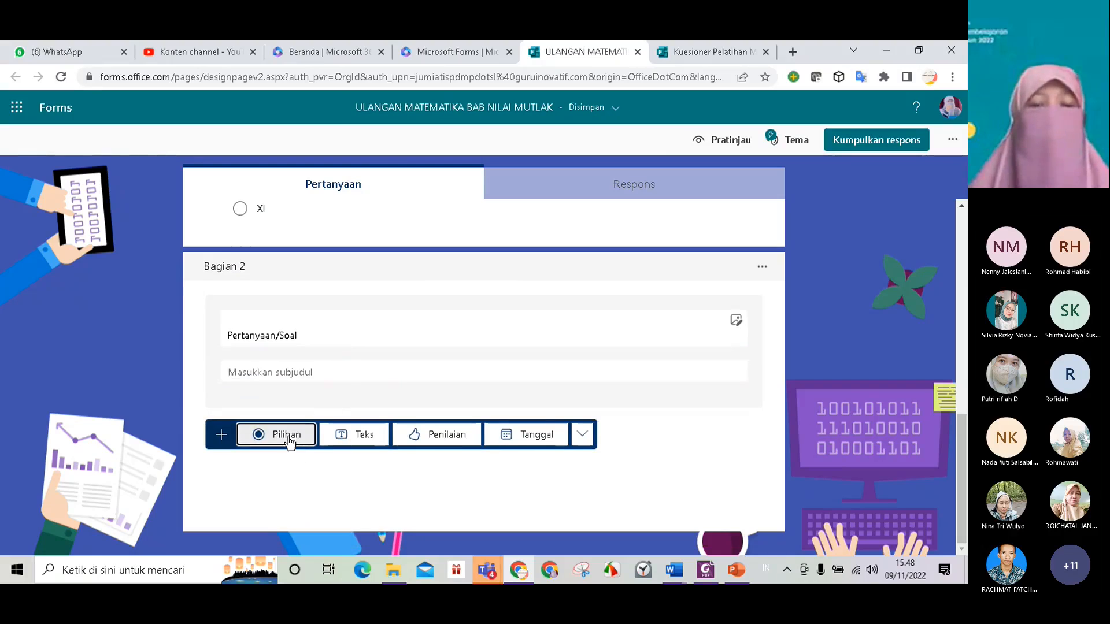
click(673, 570)
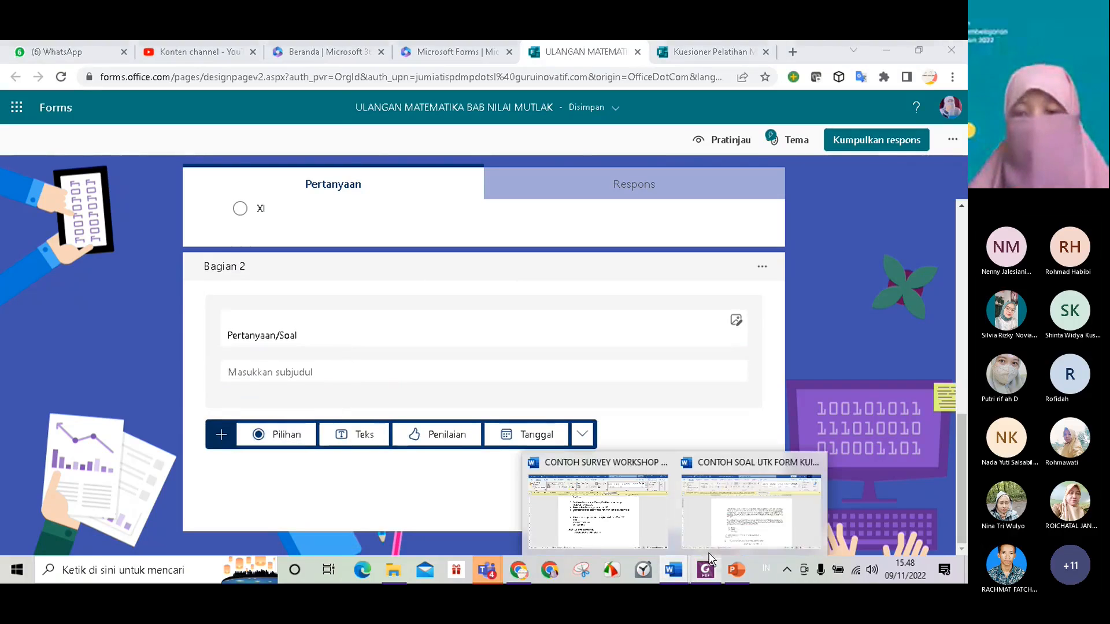
click(734, 521)
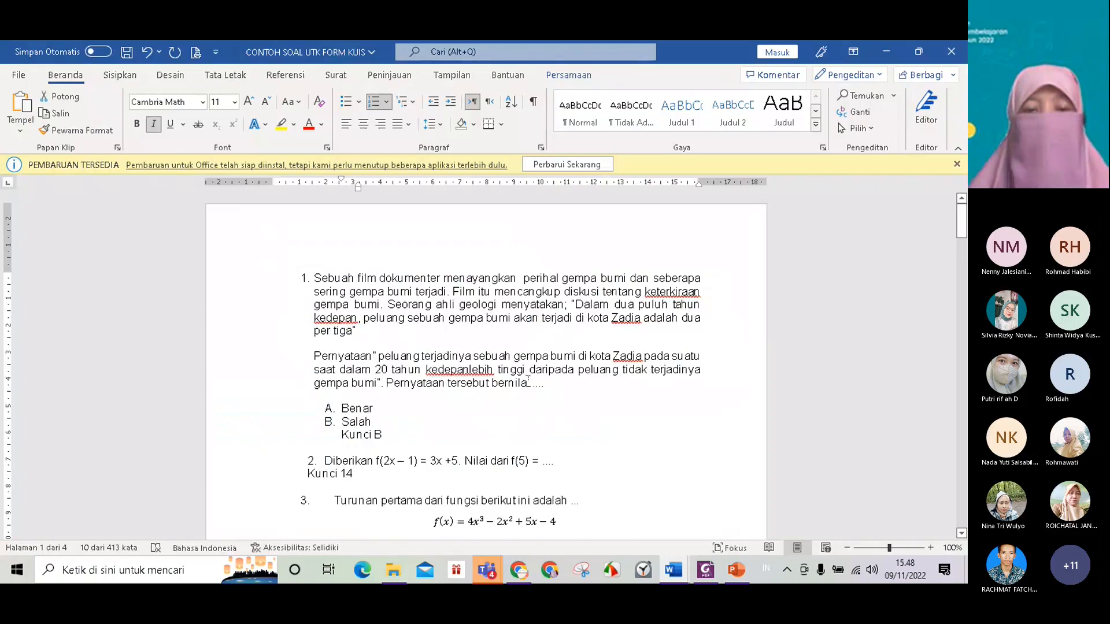
scroll(526, 386, down, 2)
scroll(584, 403, down, 2)
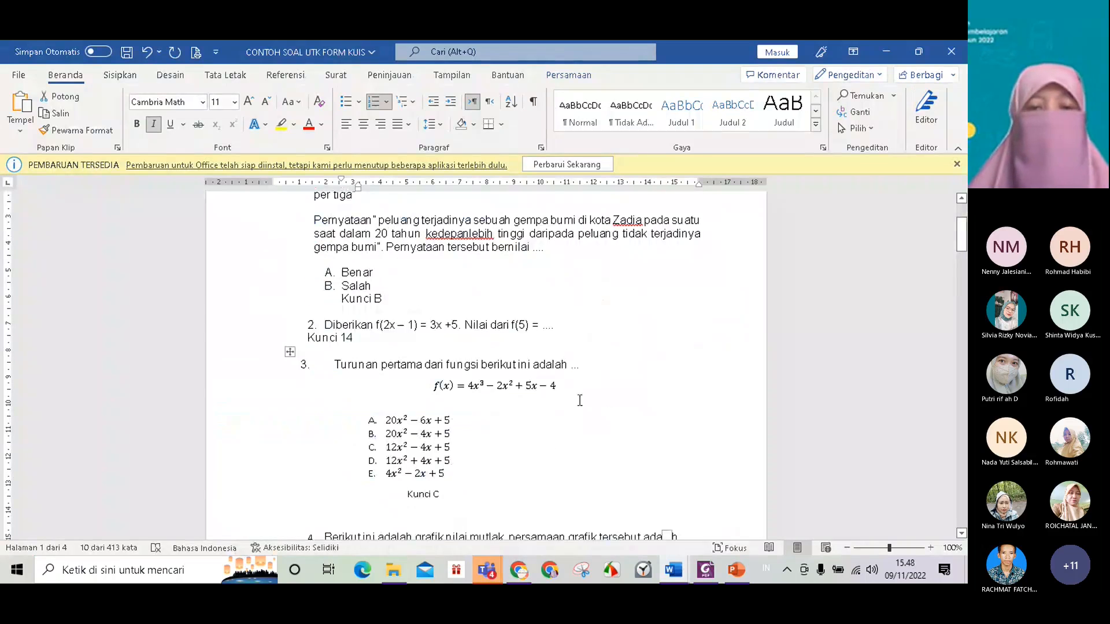
scroll(580, 400, down, 1)
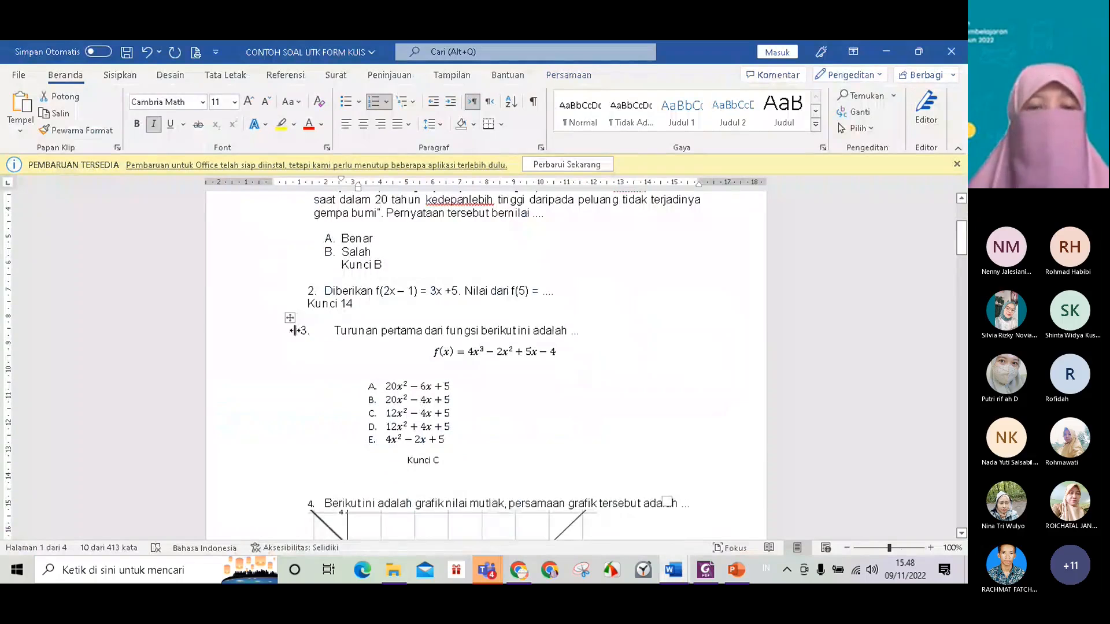
drag(335, 330, 582, 333)
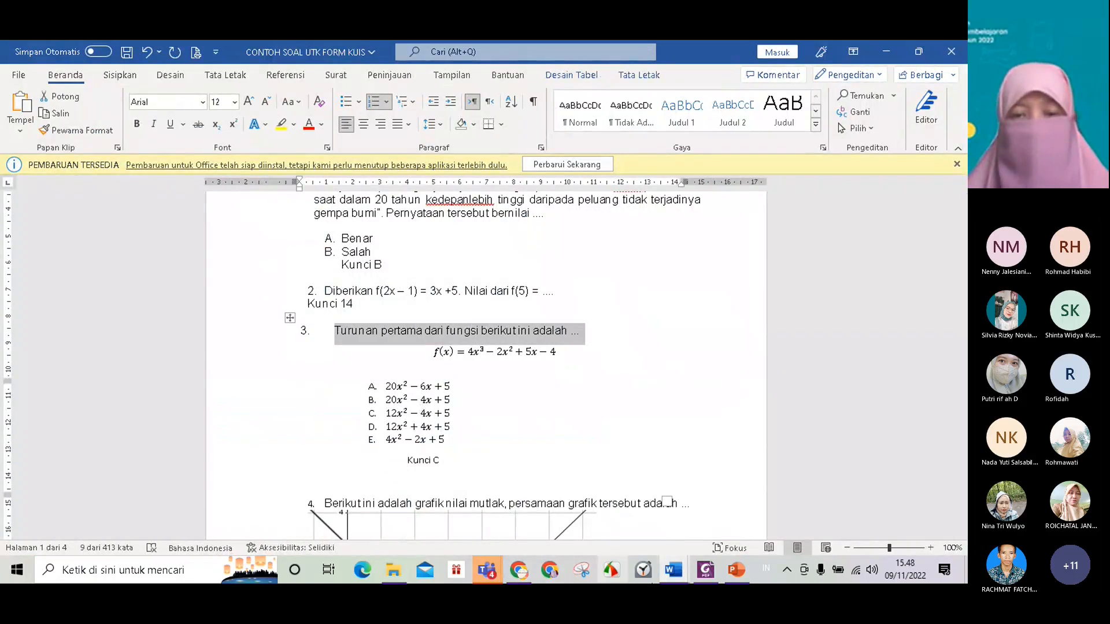
Switch to the Forms quiz and replace the section title text "Pertanyaan/Soal" with "1. Turunan pertama dari fungsi berikut ini adalah ..."
click(541, 578)
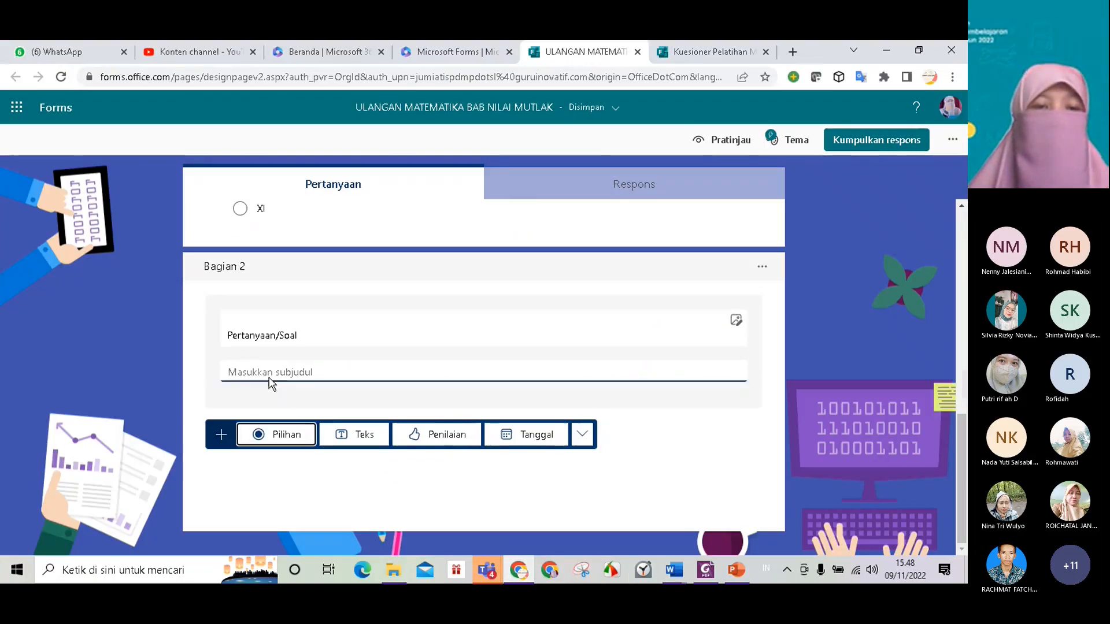
click(241, 329)
drag(242, 329, 240, 322)
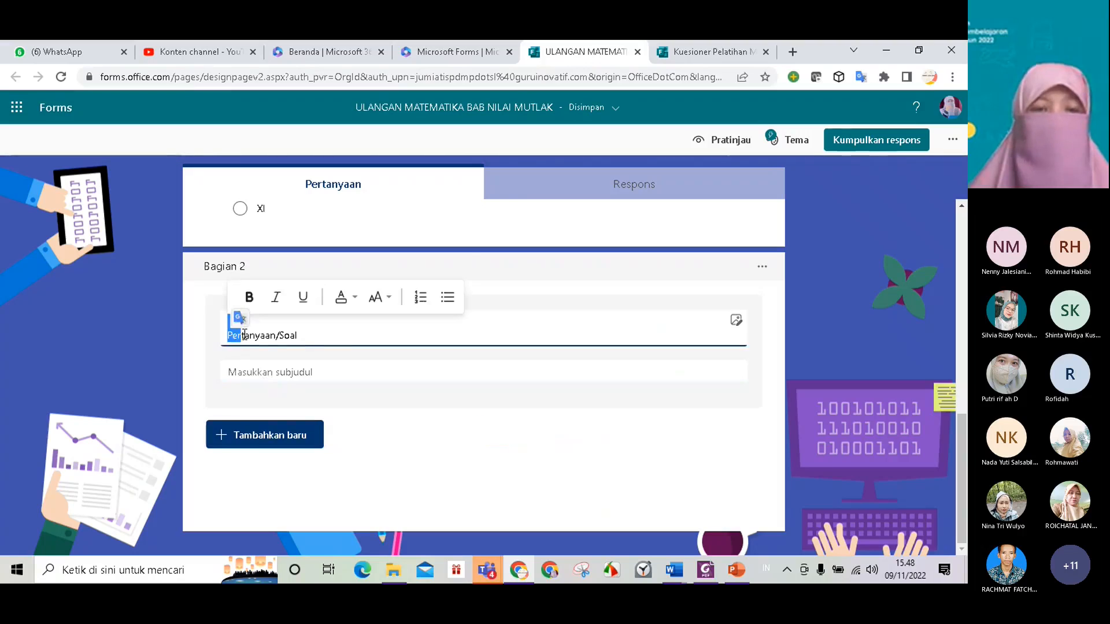
click(301, 336)
drag(227, 335, 323, 341)
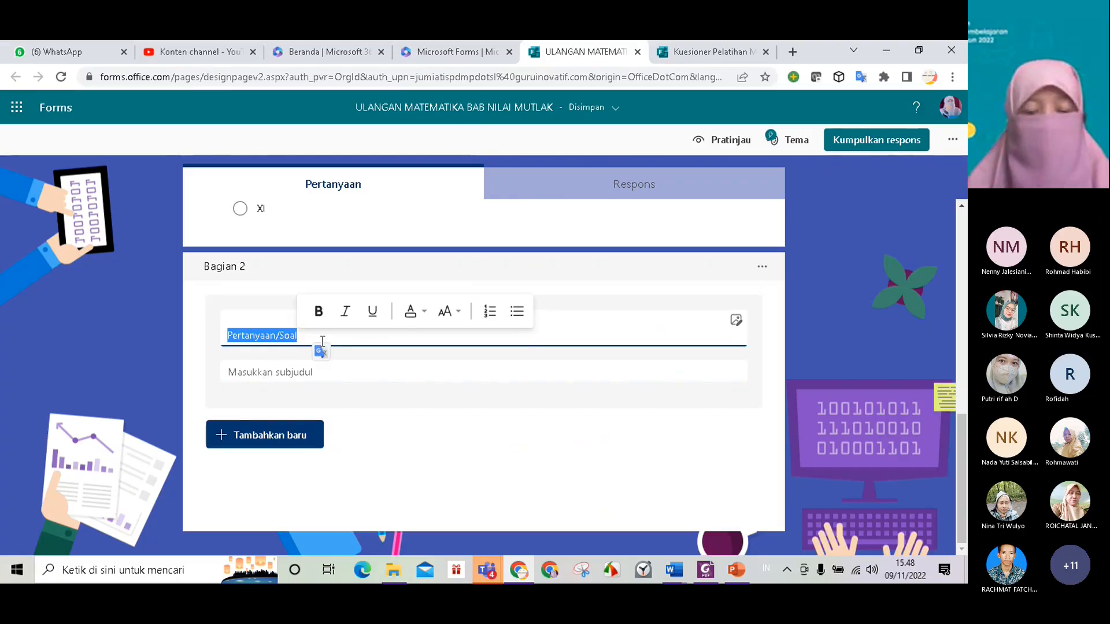
text(1.	Turunan pertama dari fungsi berikut ini adalah ...)
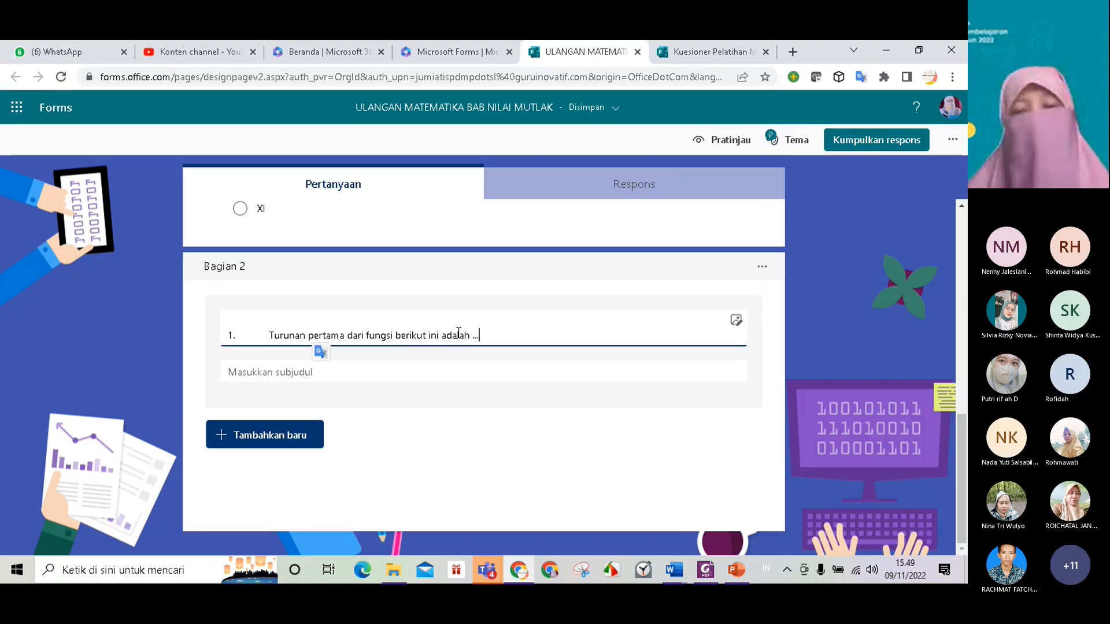
click(324, 372)
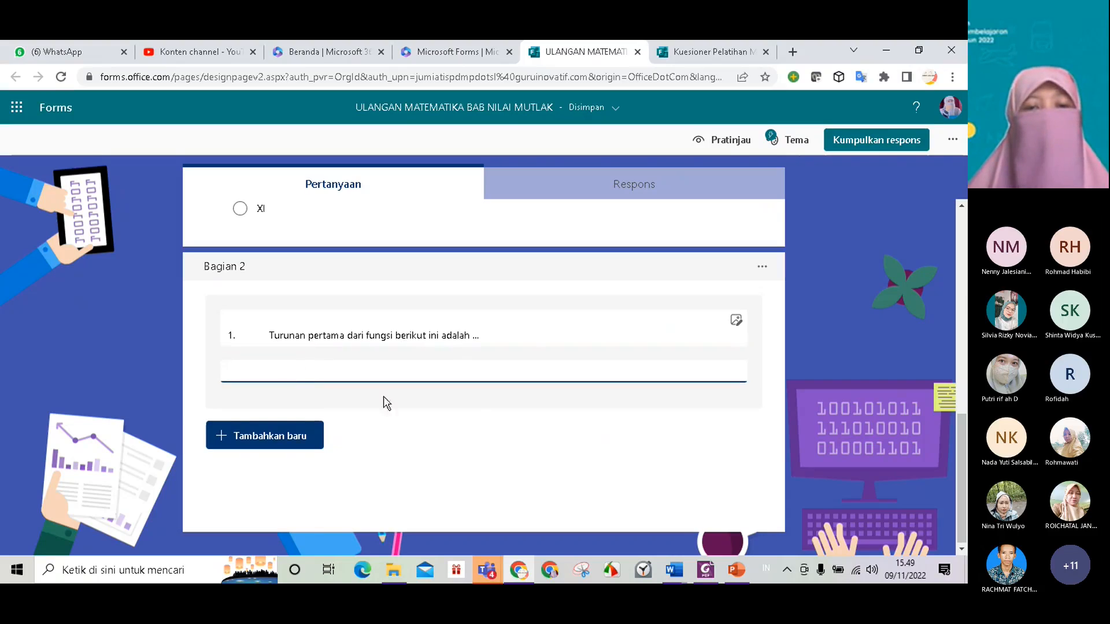
Copy the question sentence from the Bagian 2 title and clear the title
scroll(463, 387, up, 1)
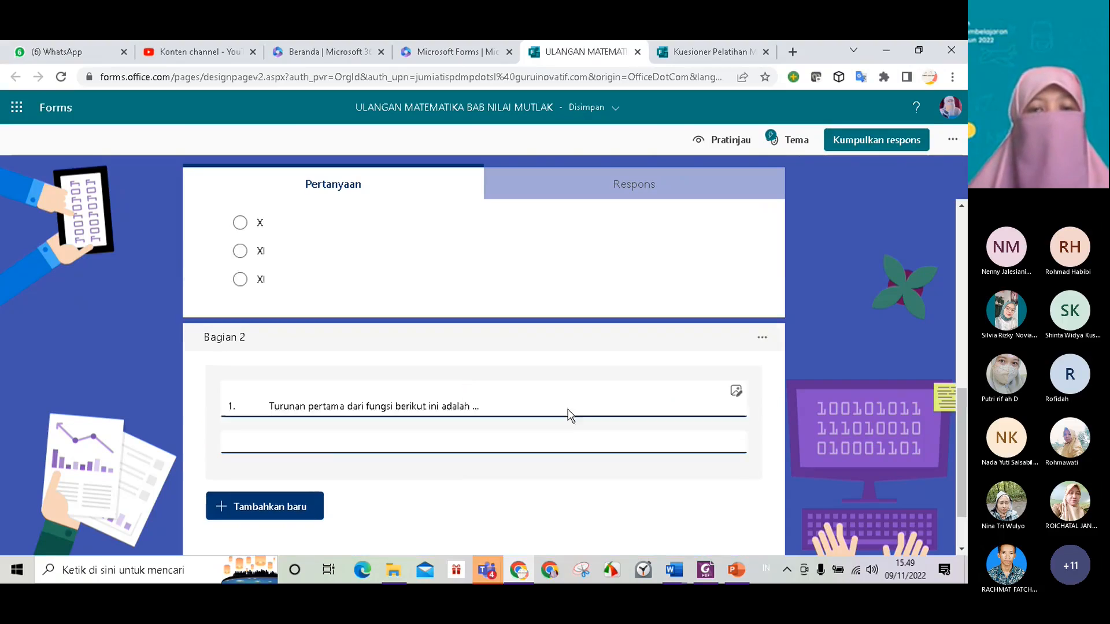
scroll(591, 414, up, 2)
scroll(593, 419, down, 3)
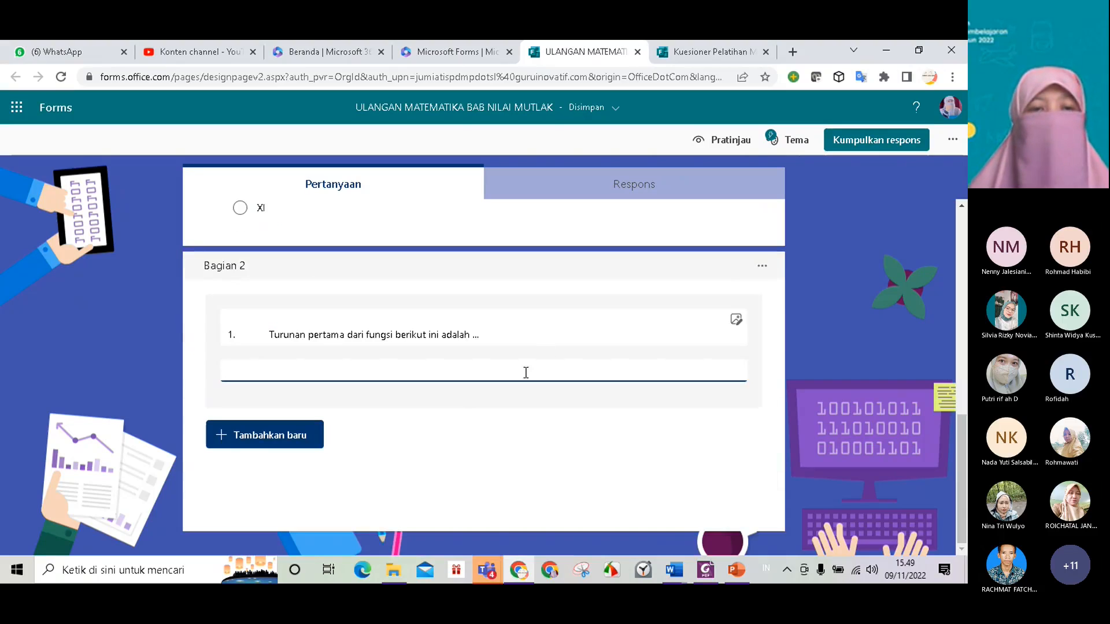
drag(658, 338, 655, 318)
key(ctrl+c)
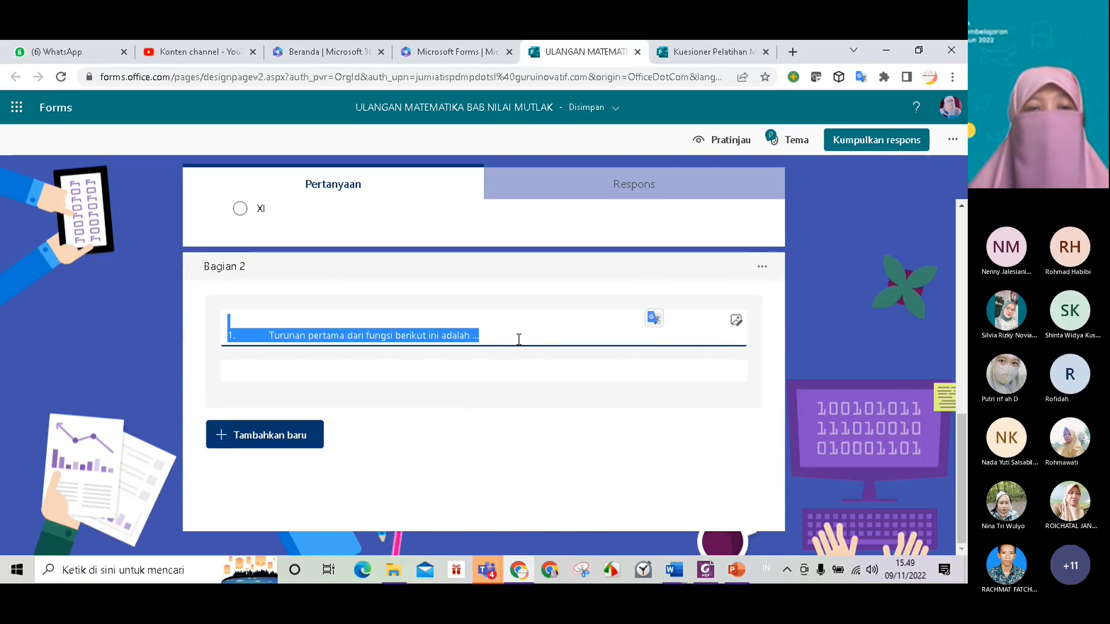
key(BackSpace)
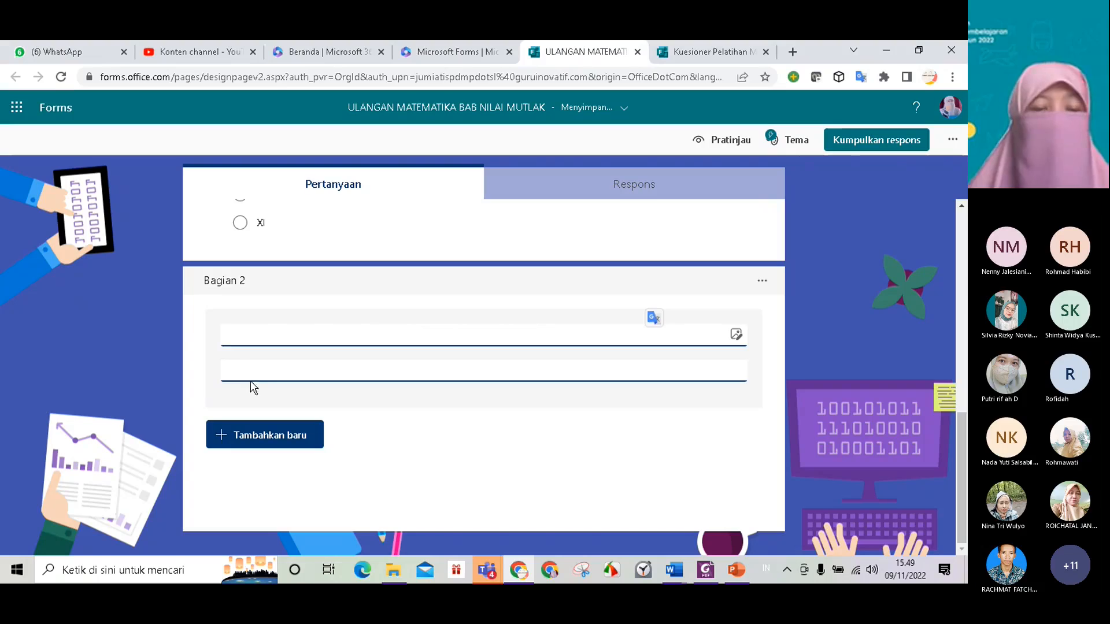
Enter "Pertanyaan/" and "Soal" on two lines as the Bagian 2 title
text(p)
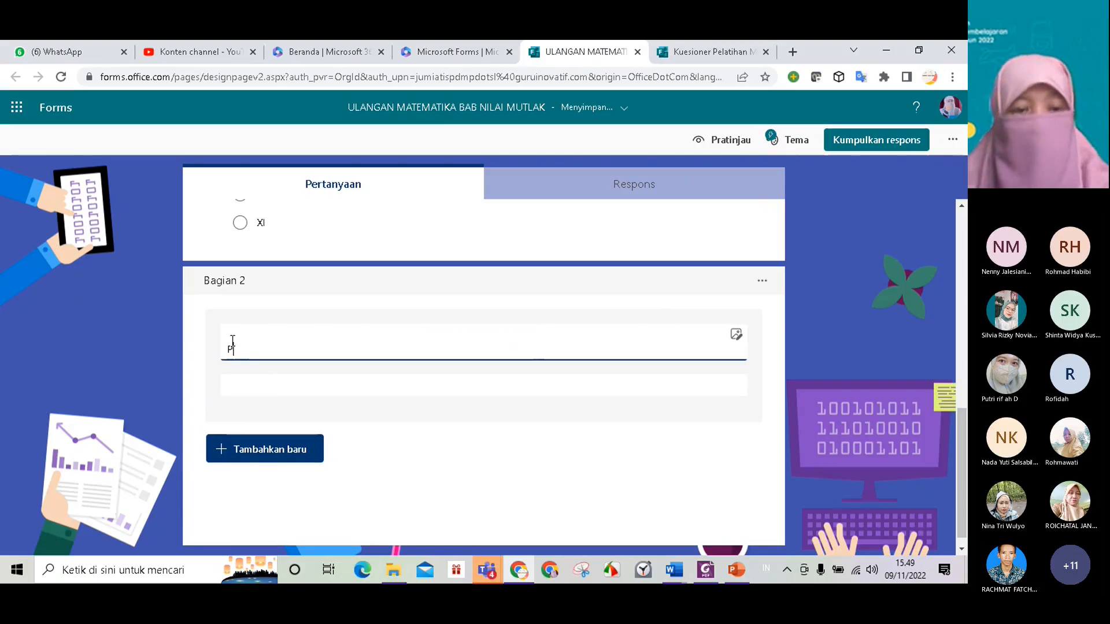
text(ertanyaan/)
key(Return)
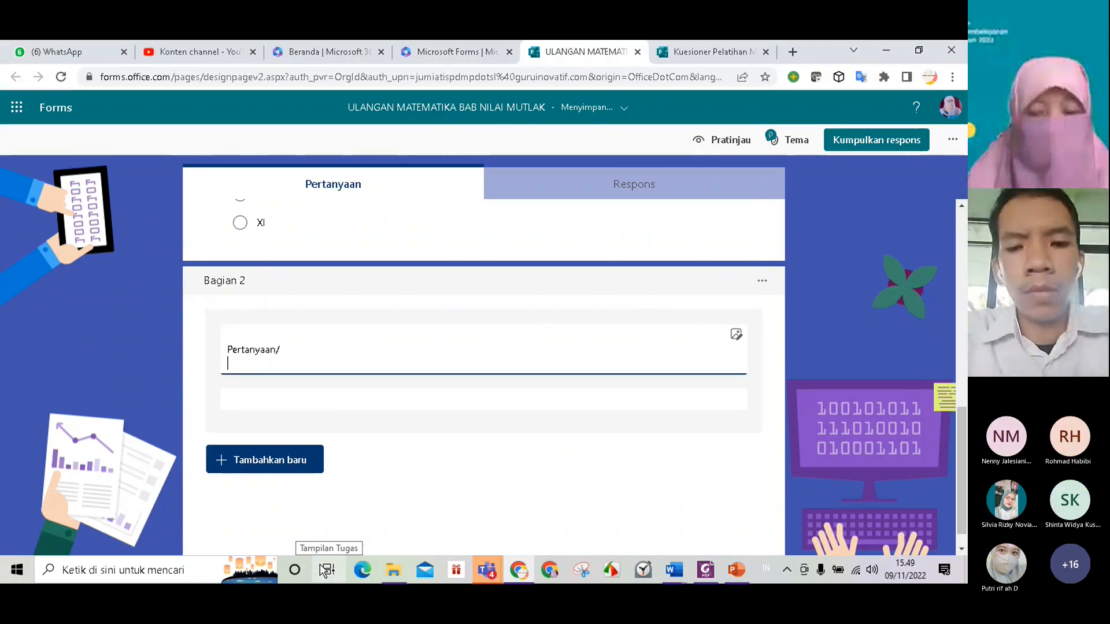
text(soal)
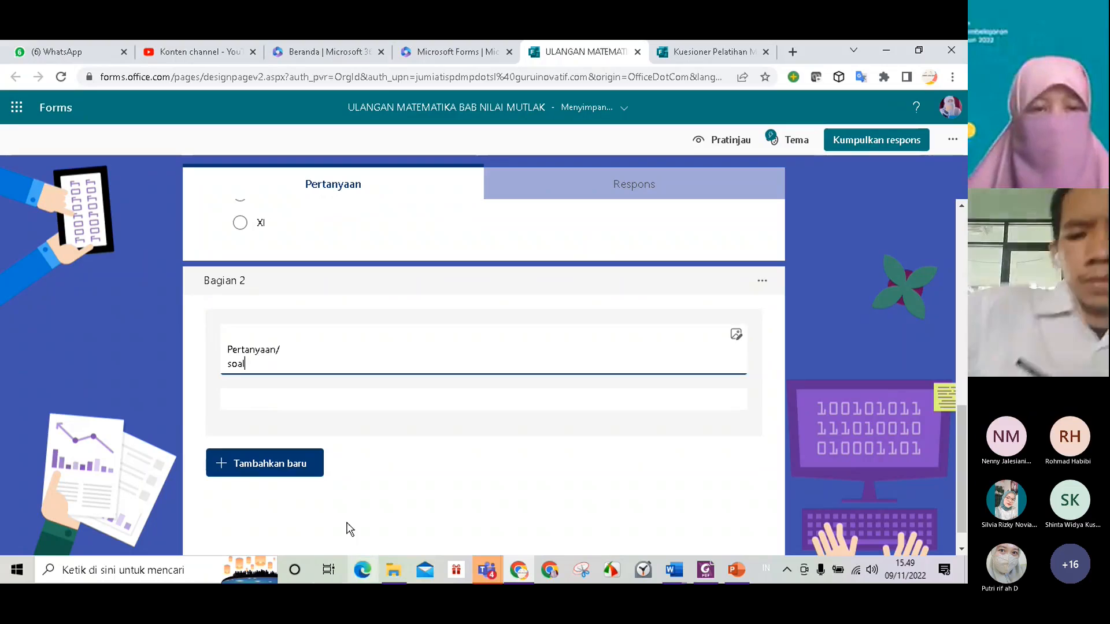
click(327, 379)
click(242, 372)
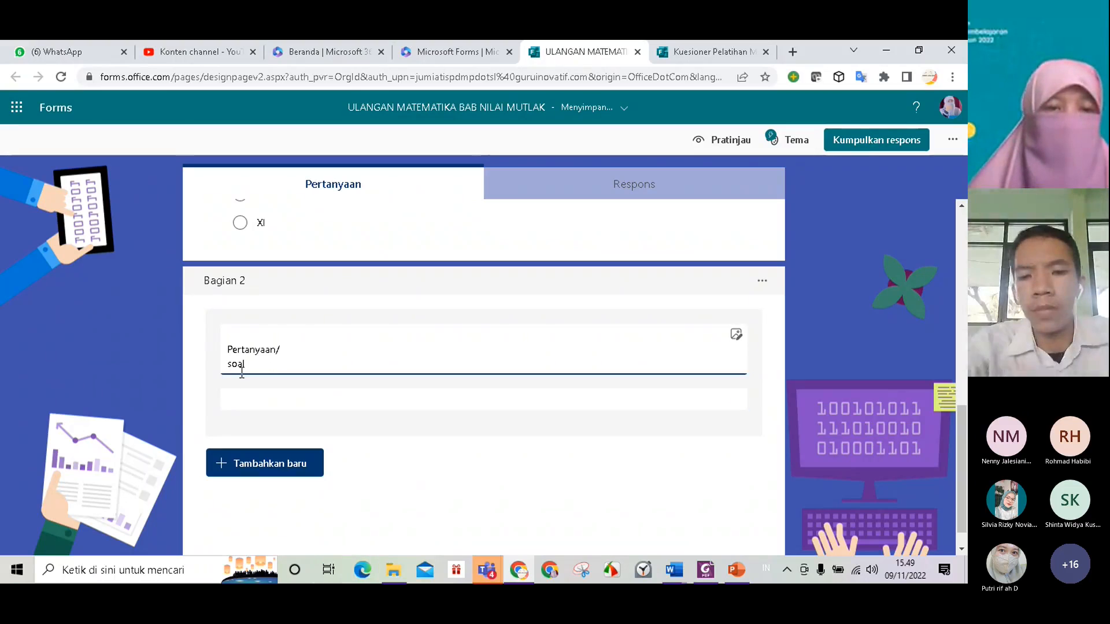
Add a multiple-choice (Pilihan) question below the Bagian 2 title
click(285, 470)
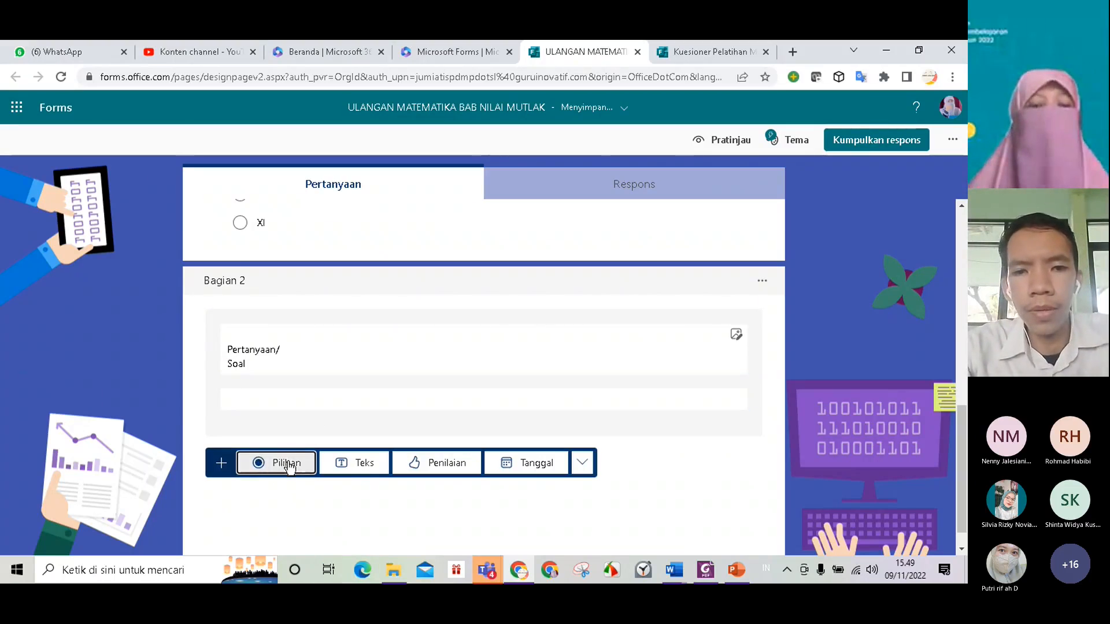
click(290, 468)
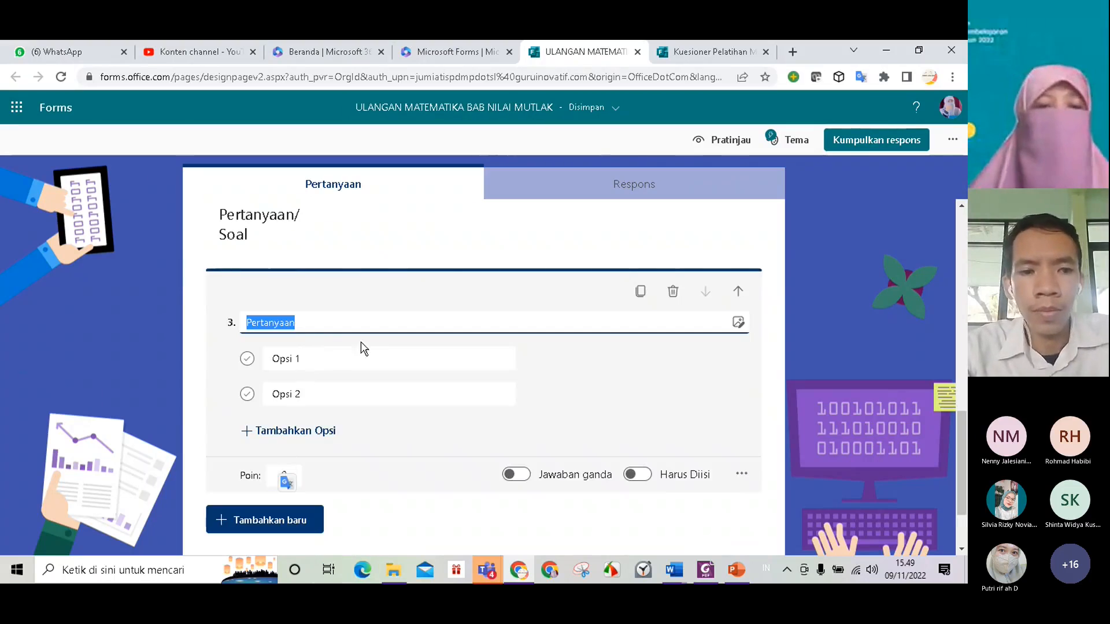
scroll(410, 311, up, 2)
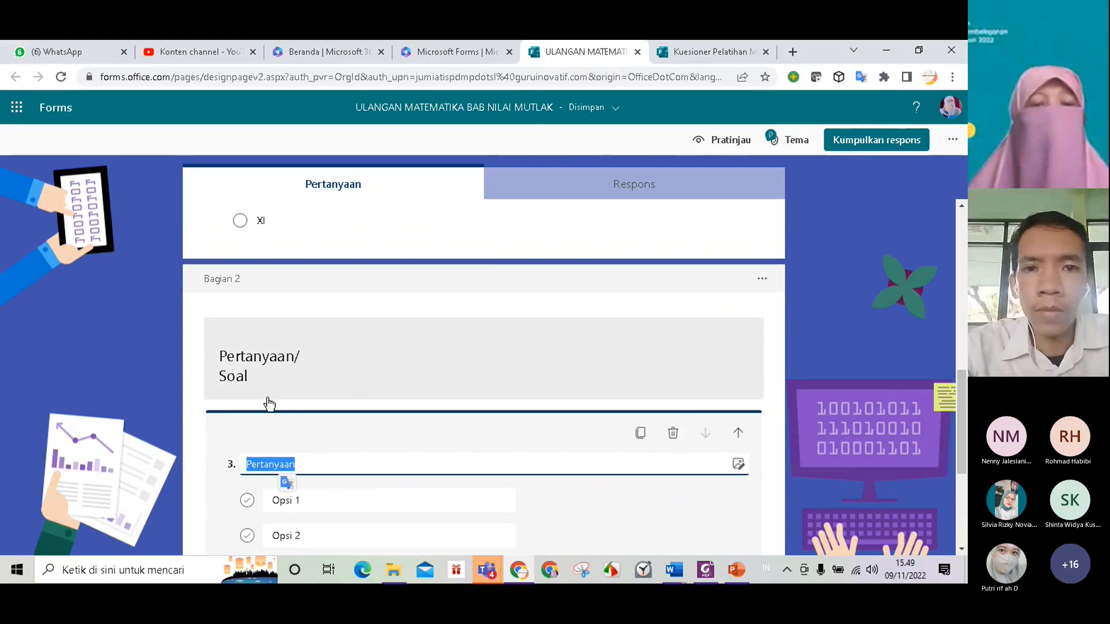
scroll(386, 360, down, 3)
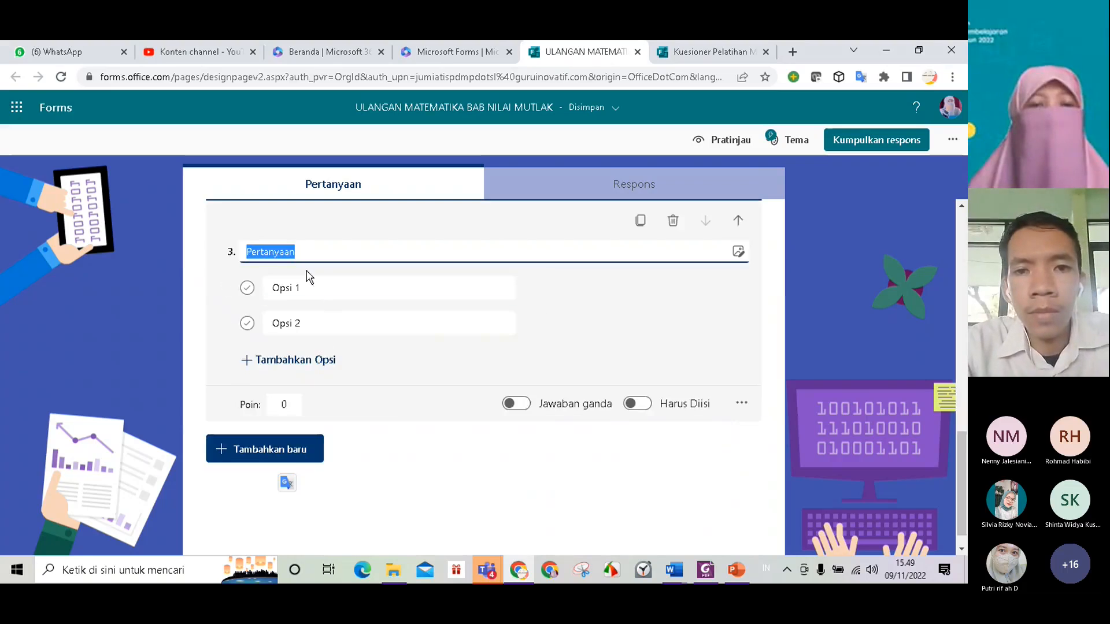
scroll(315, 263, up, 1)
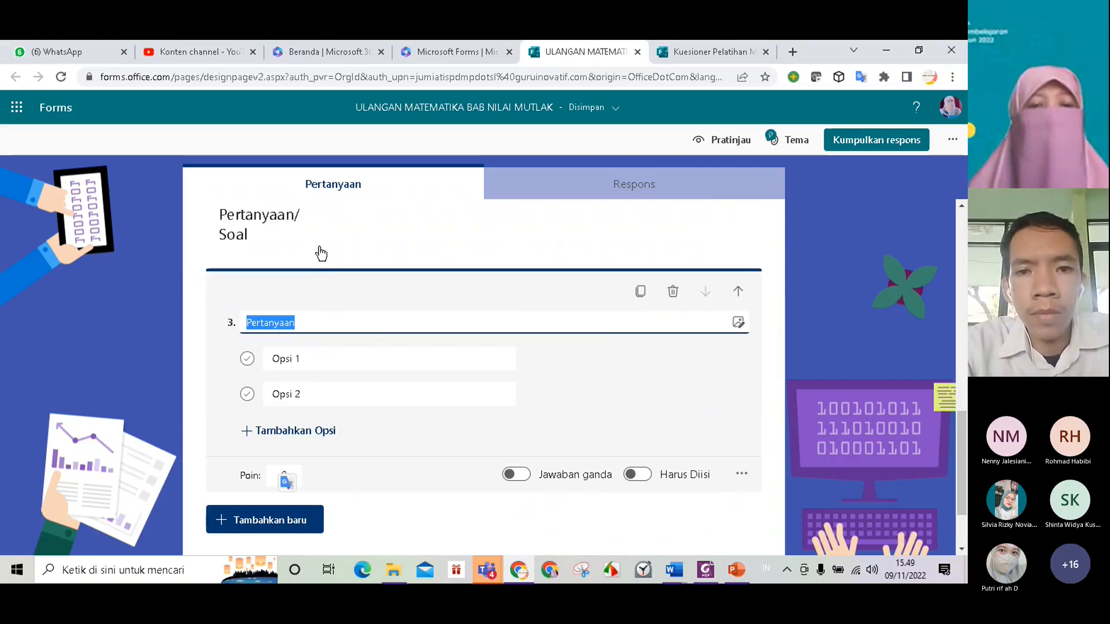
Paste "Turunan pertama dari fungsi berikut ini adalah ..." as the new question's text and remove the leading "1." and its spacing
key(ctrl+v)
click(291, 324)
key(BackSpace)
key(BackSpace)
key(BackSpace)
key(BackSpace)
key(BackSpace)
key(BackSpace)
key(BackSpace)
key(BackSpace)
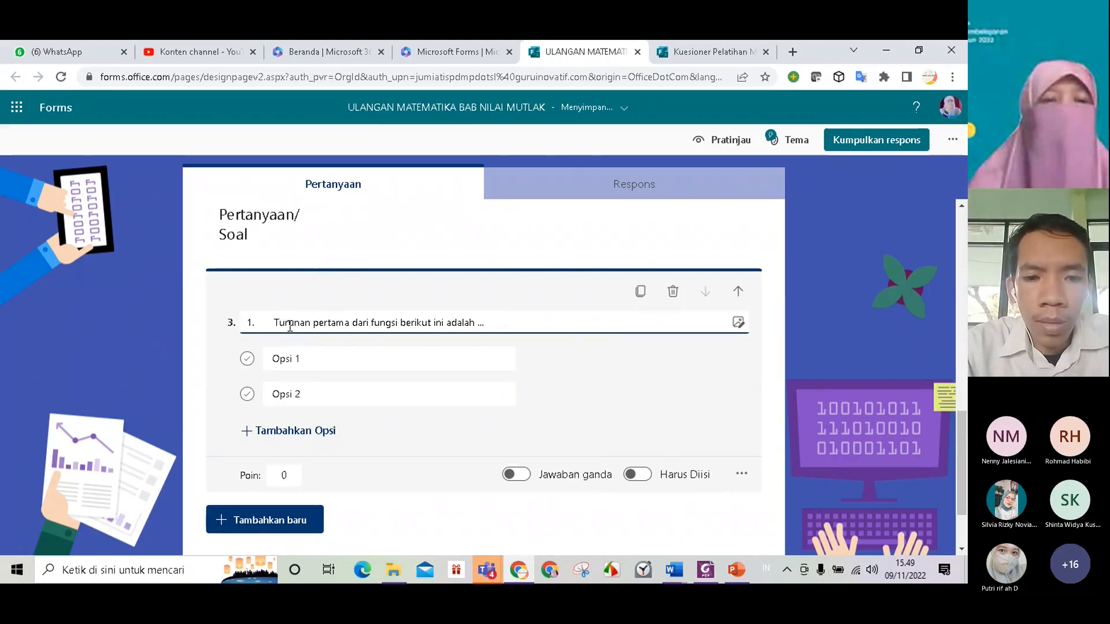
key(BackSpace)
key(BackSpace)
key(BackSpace)
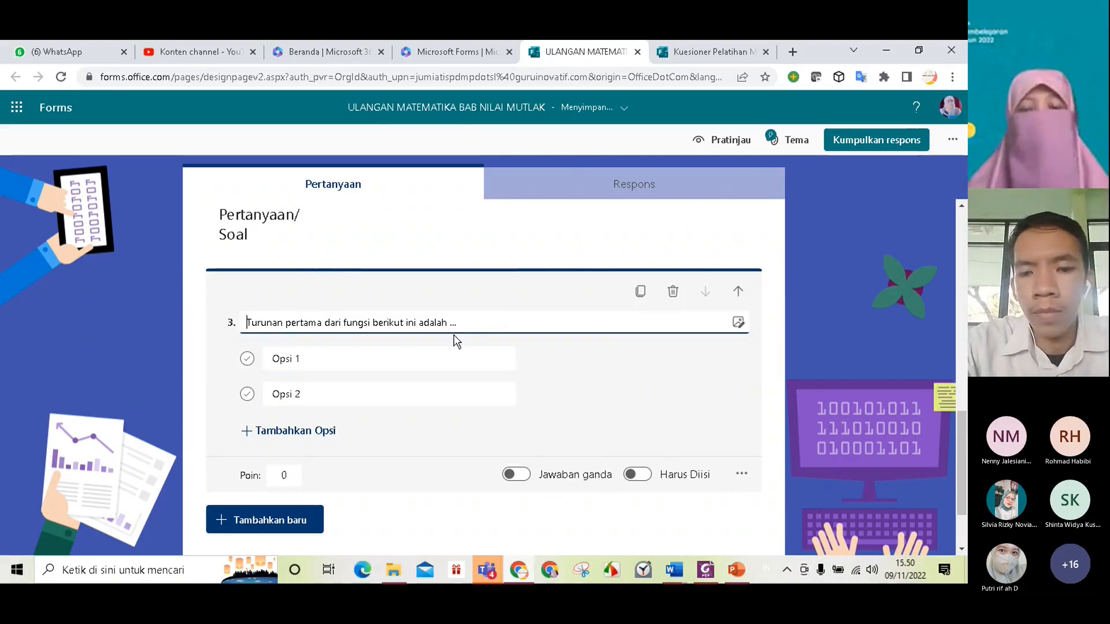
Copy question 3's equation f(x) = 4x³ − 2x² + 5x − 4 from the Word document CONTOH SOAL UTK FORM KUIS and return to the Forms quiz
click(677, 578)
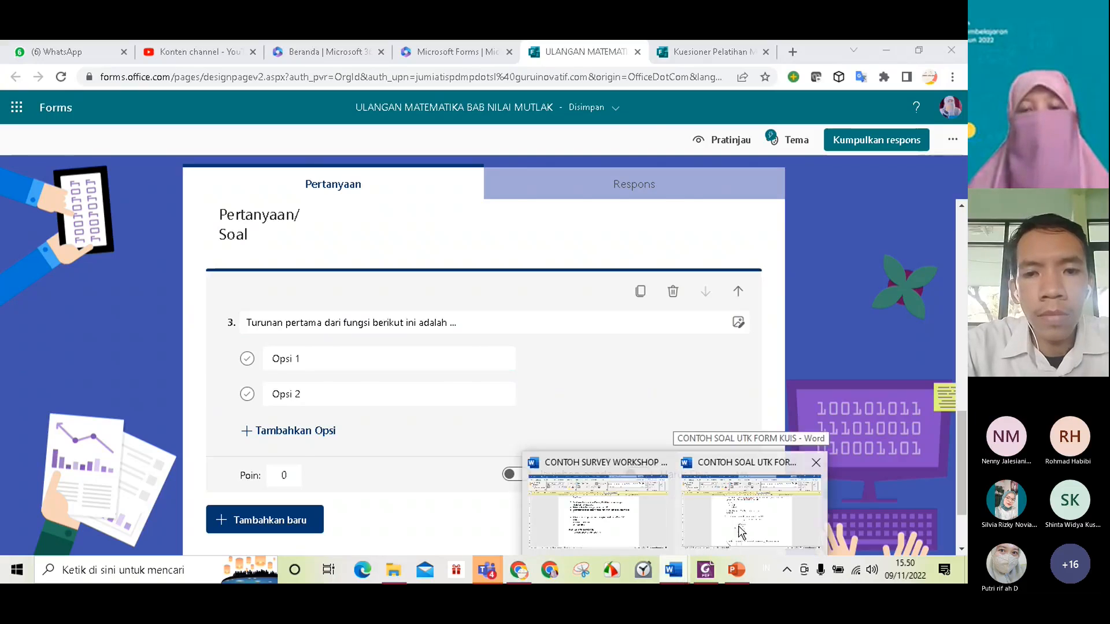
click(798, 476)
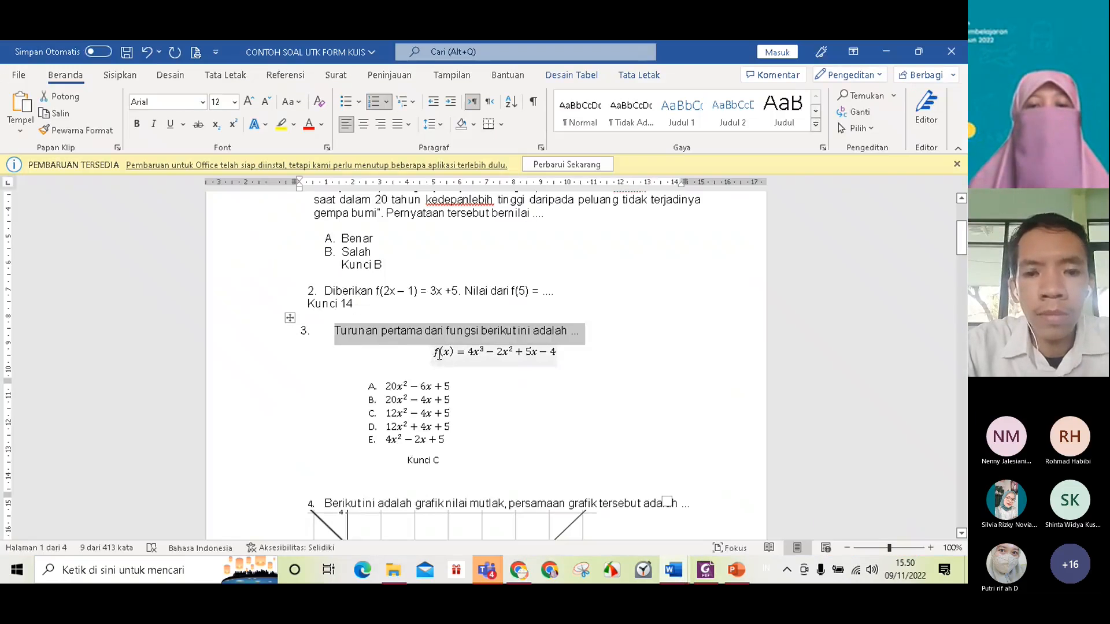
click(433, 354)
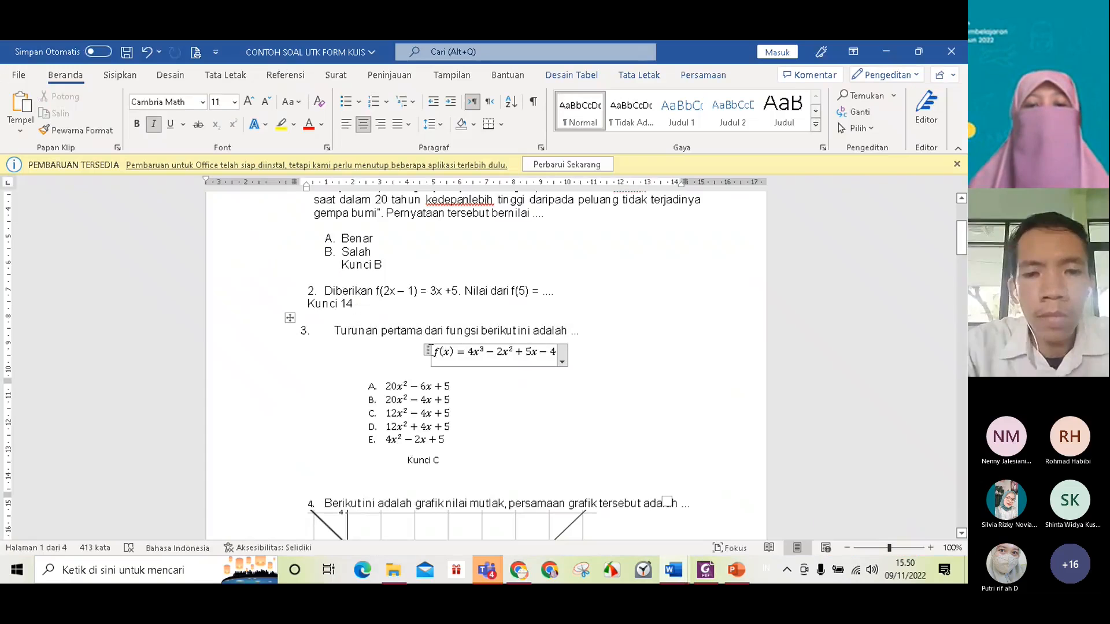
click(428, 351)
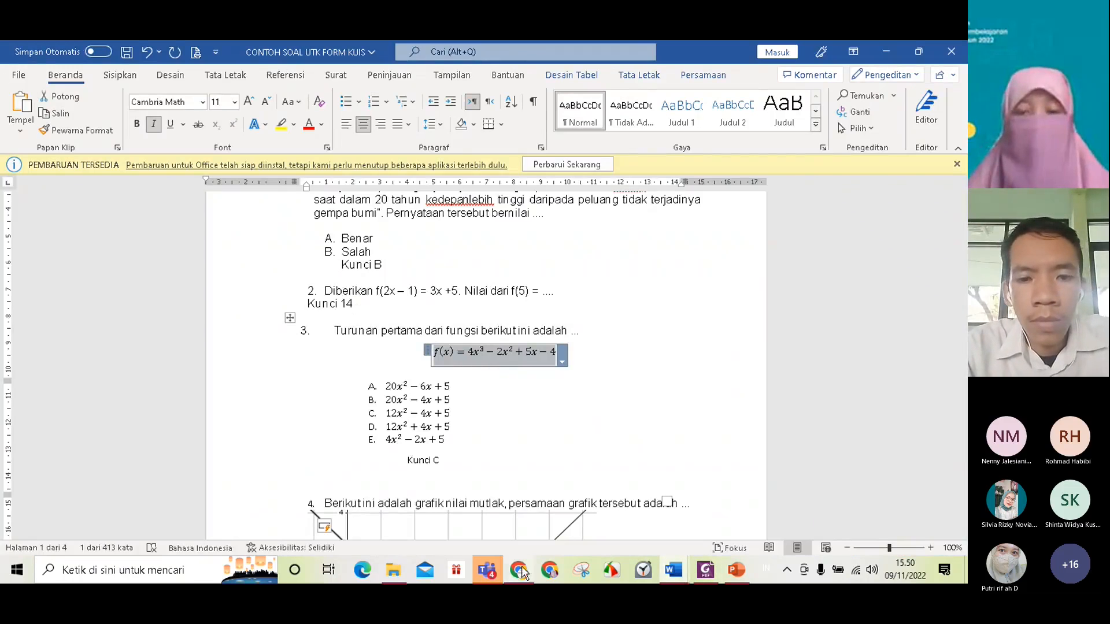
click(490, 576)
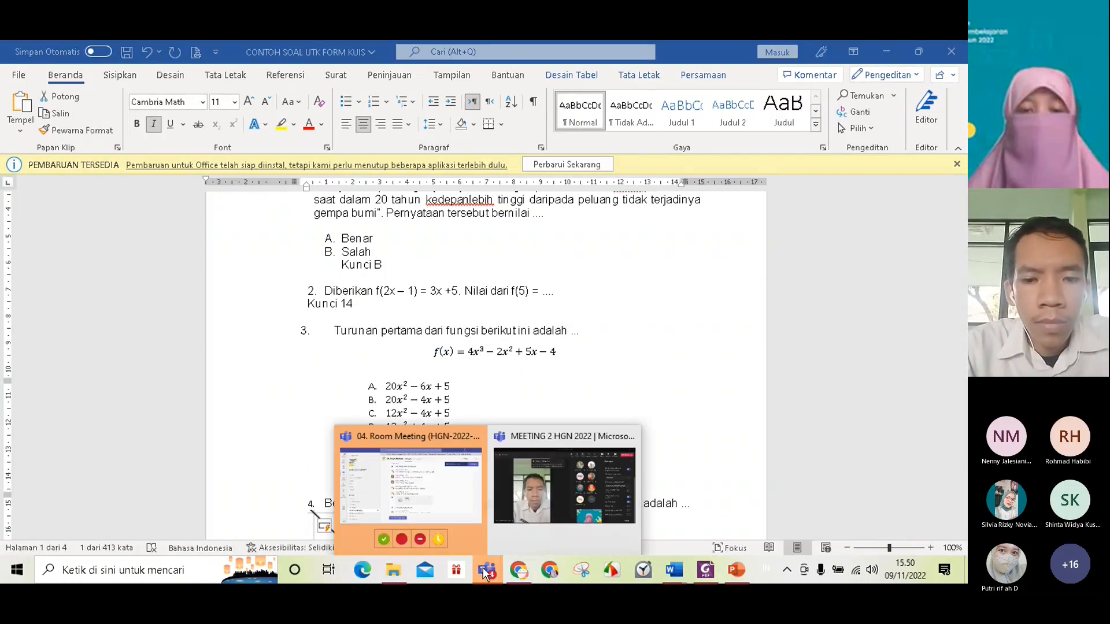
click(520, 573)
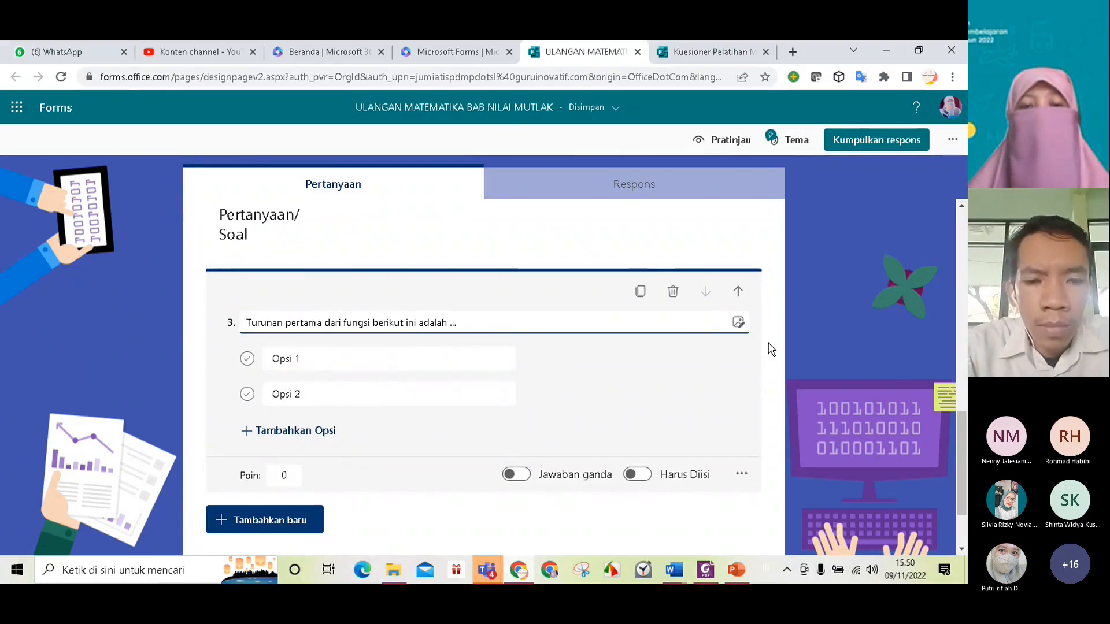
Turn on the Subjudul option and the Matematika option for the "Turunan pertama" question
scroll(771, 350, down, 1)
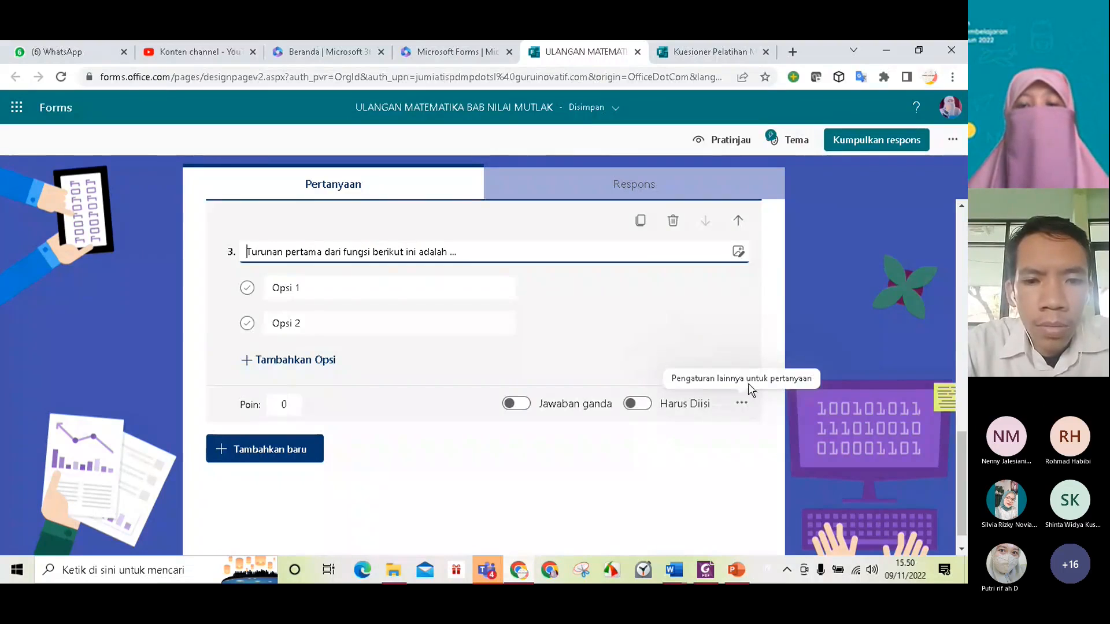
click(744, 405)
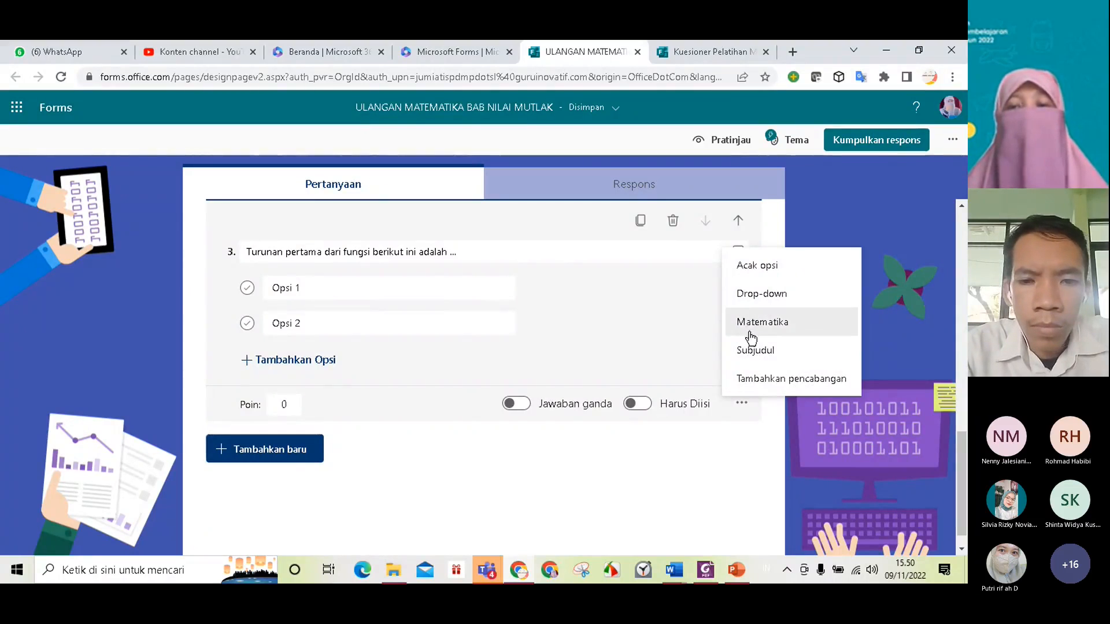
click(751, 350)
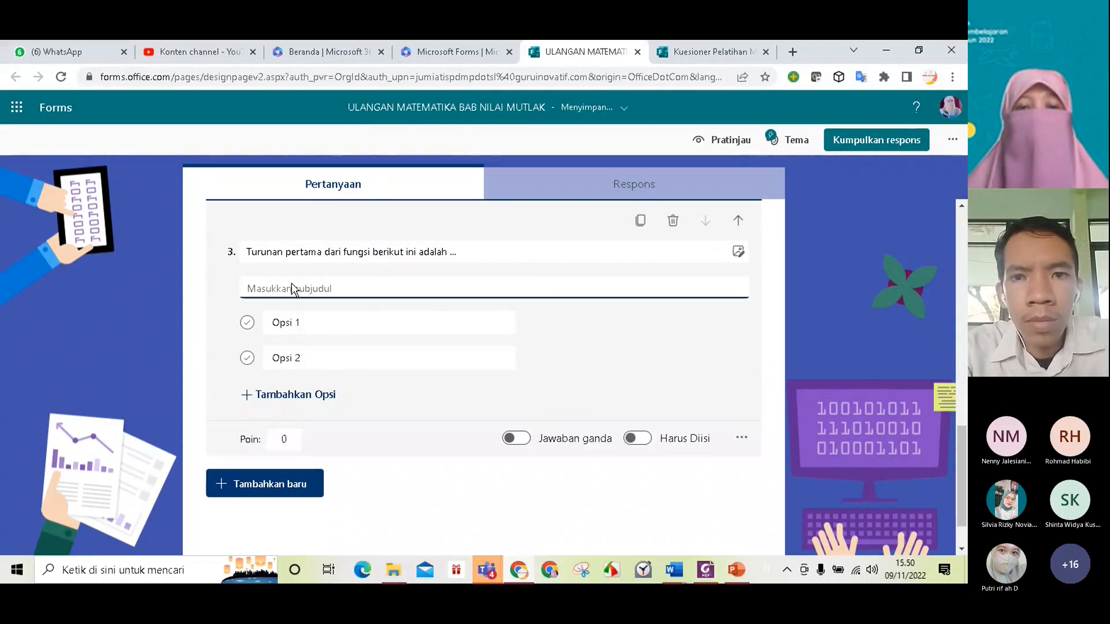
click(743, 441)
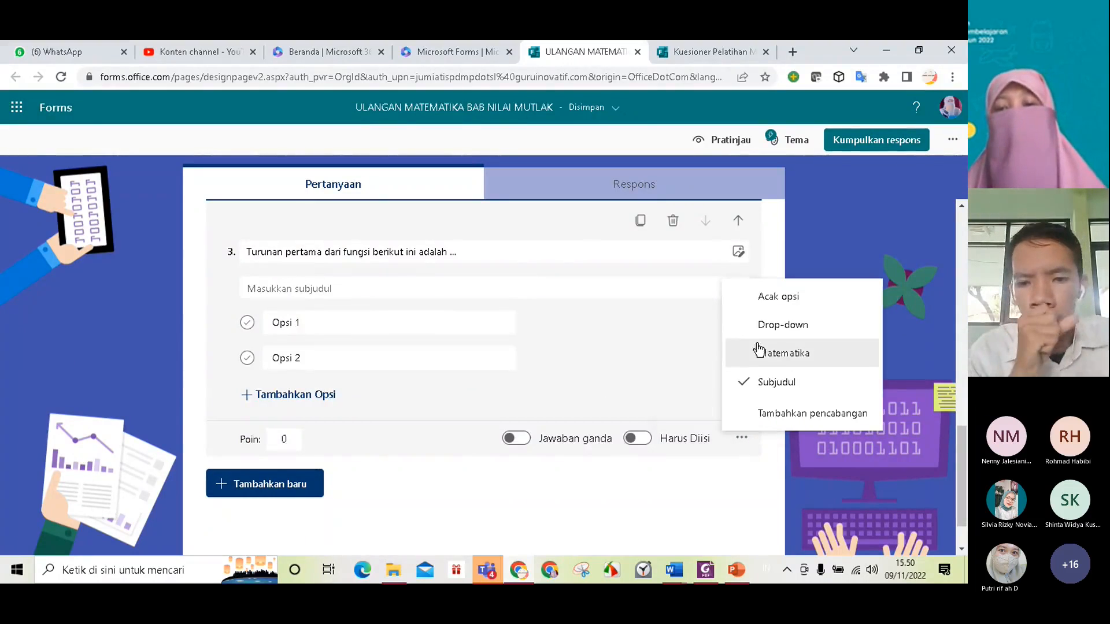
click(749, 362)
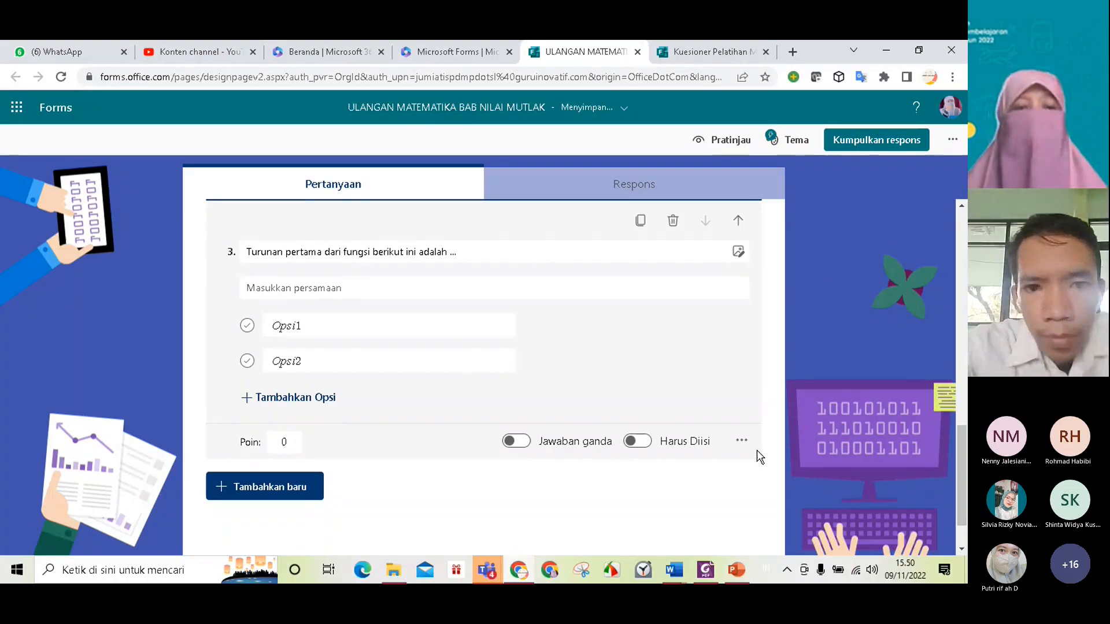
Enter the equation f(x)=4x^3-2x^2+5x-4 below the question text and close the math keypad
click(253, 286)
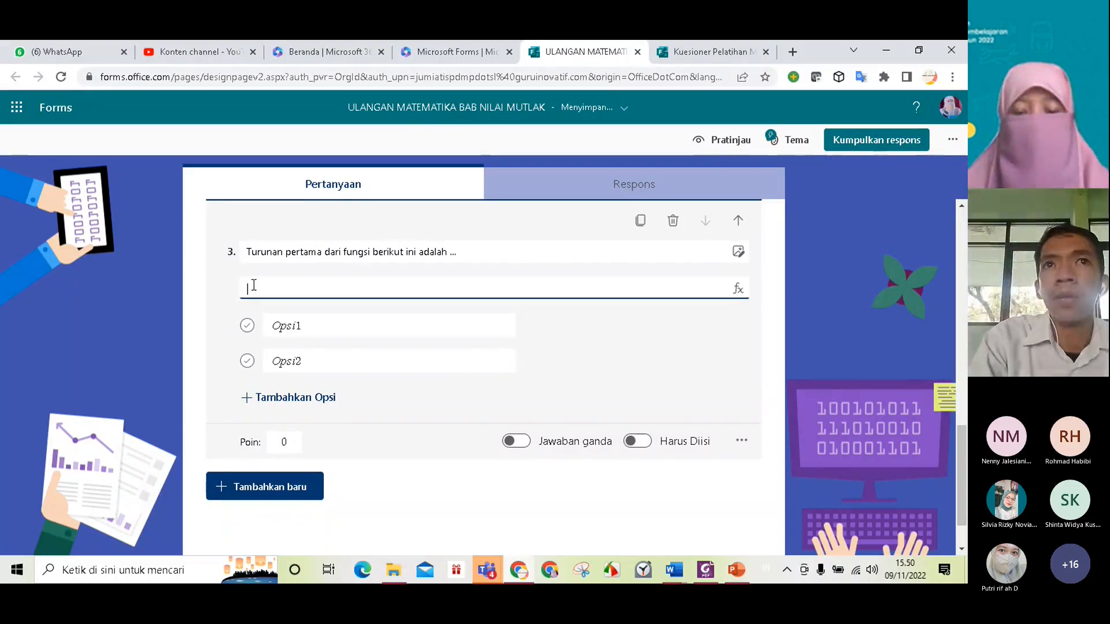
text(f(x)=4x^3-2x^2+5x-4)
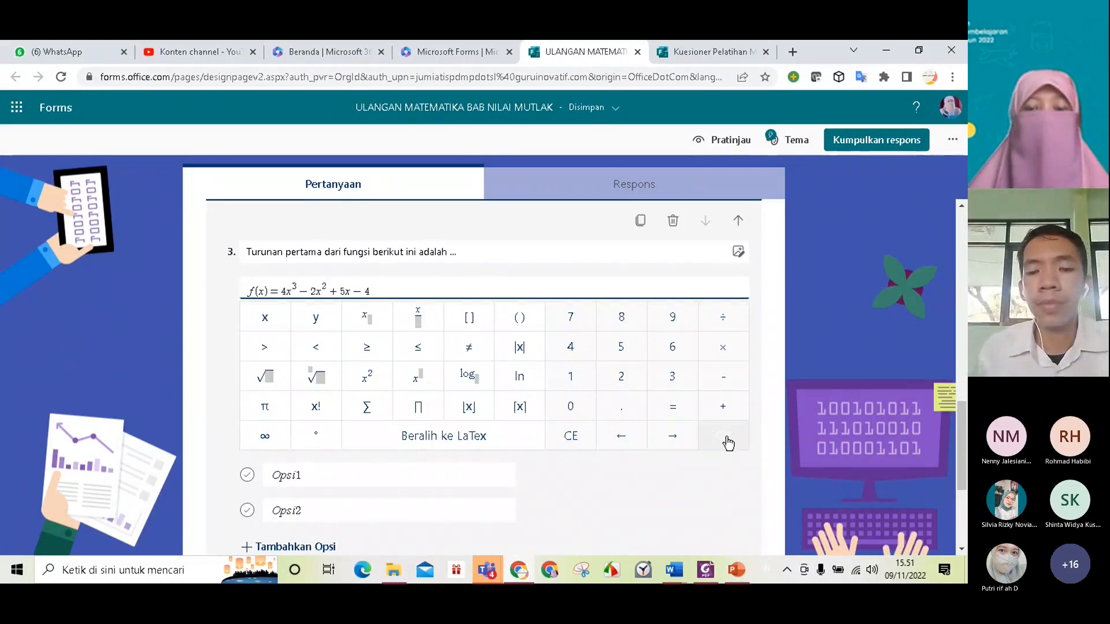
click(725, 438)
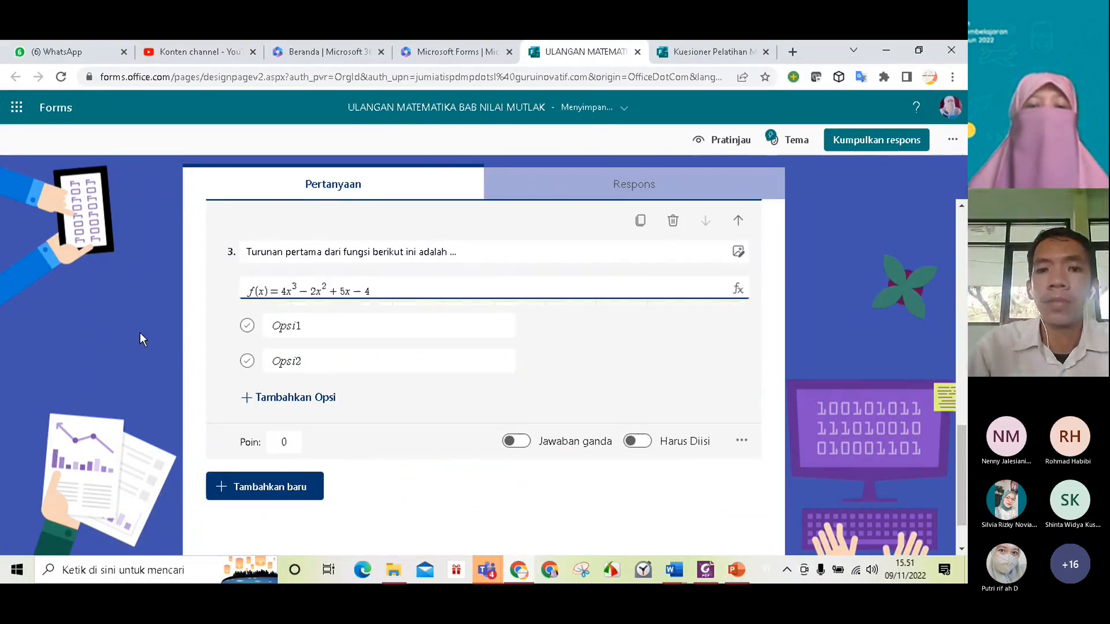
click(329, 356)
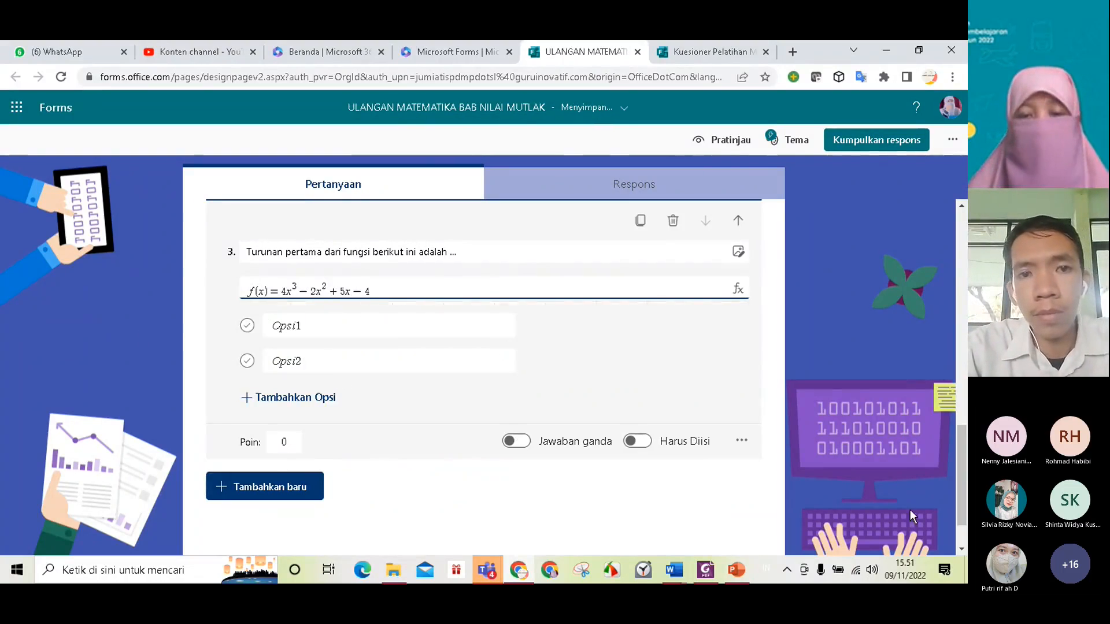
In the Word document CONTOH SOAL UTK FORM KUIS, remove the A–E list lettering from question 3's five answer options
click(673, 572)
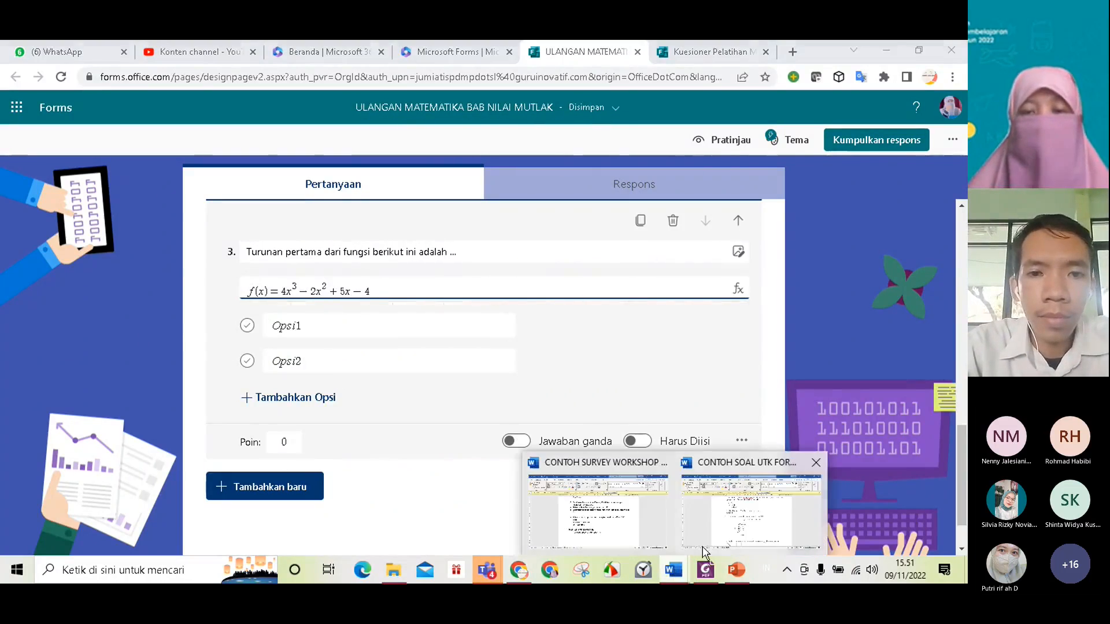
click(752, 530)
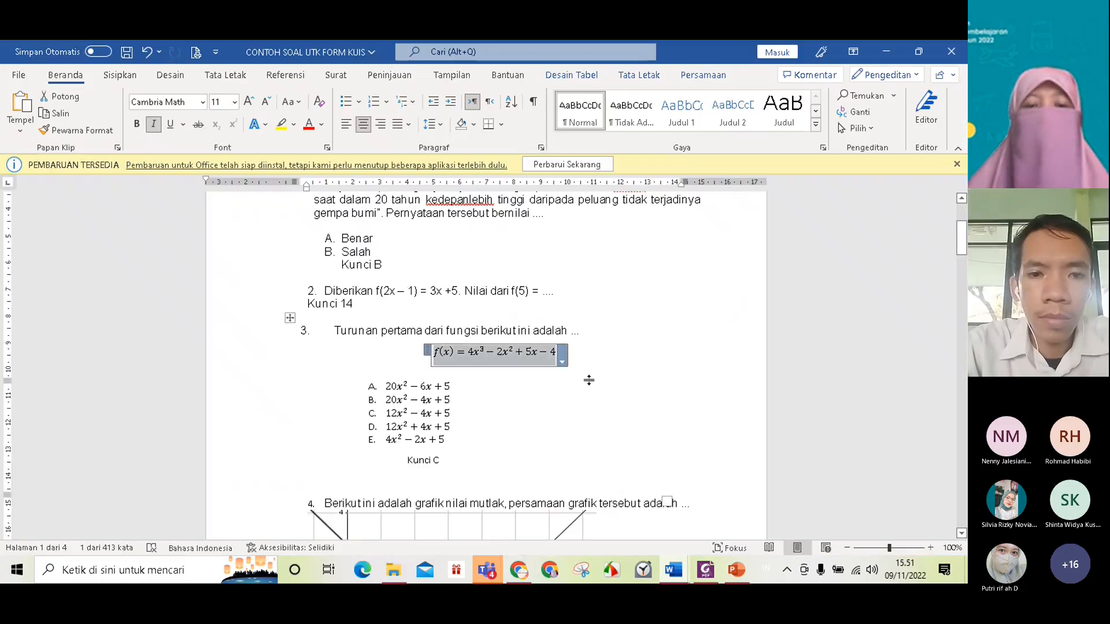
scroll(601, 376, down, 2)
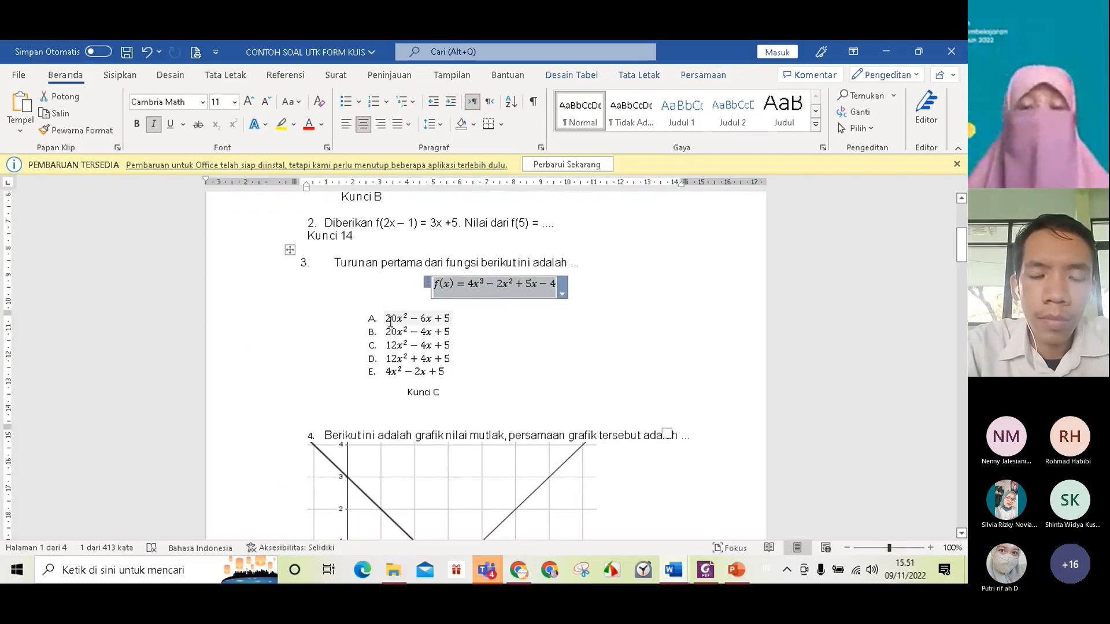
drag(387, 319, 447, 372)
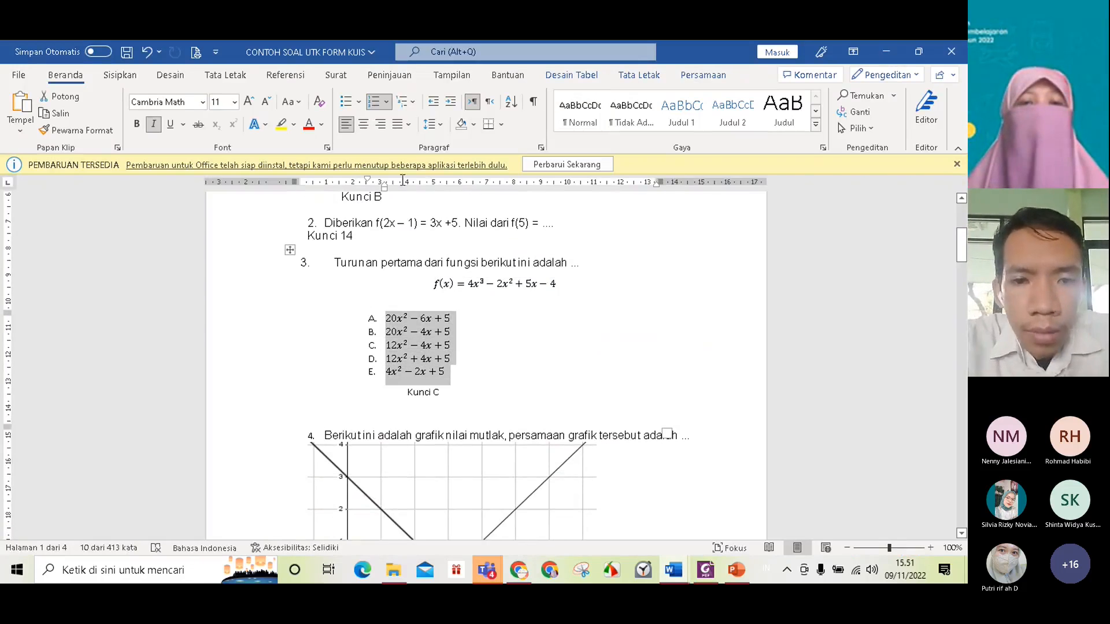
click(387, 104)
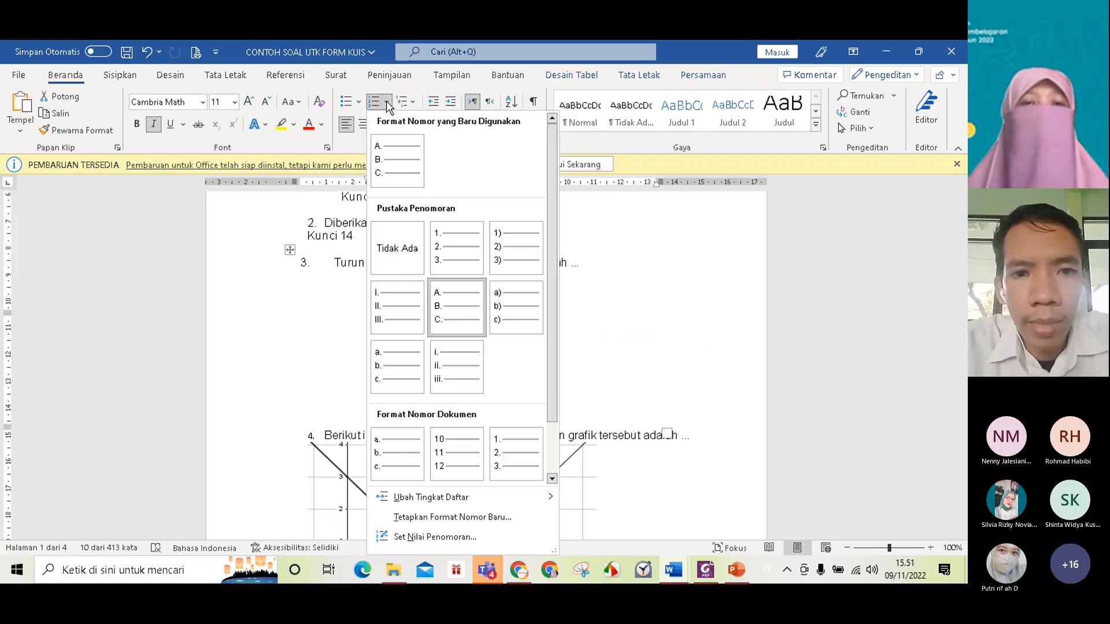
click(358, 103)
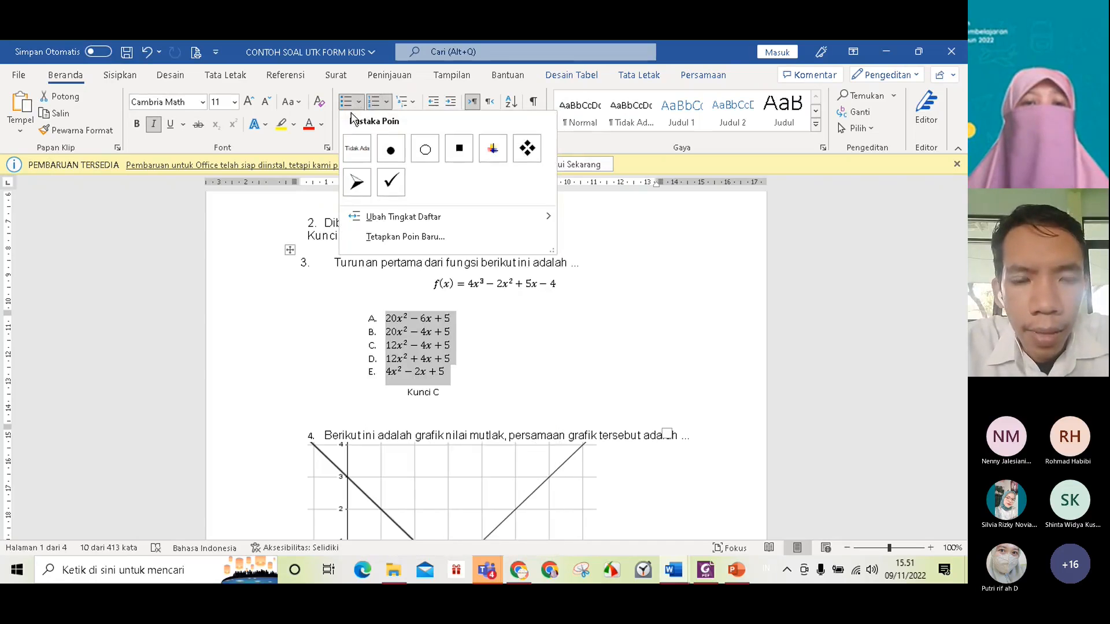
click(361, 150)
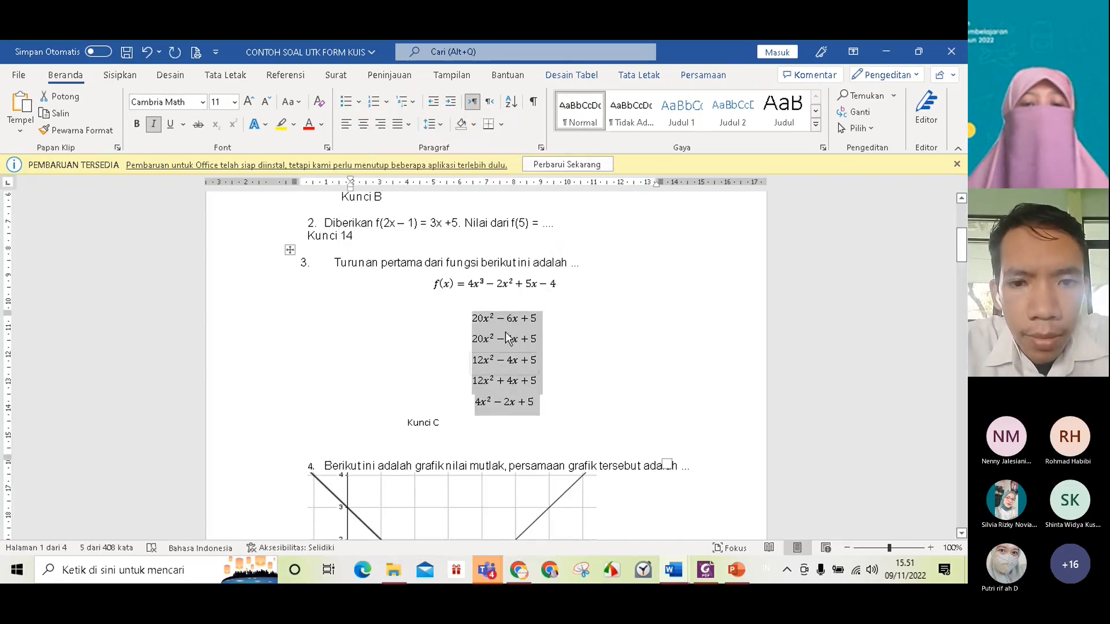
Copy question 3's five unlettered answer equations from the Word document and return to the Forms quiz
right_click(517, 385)
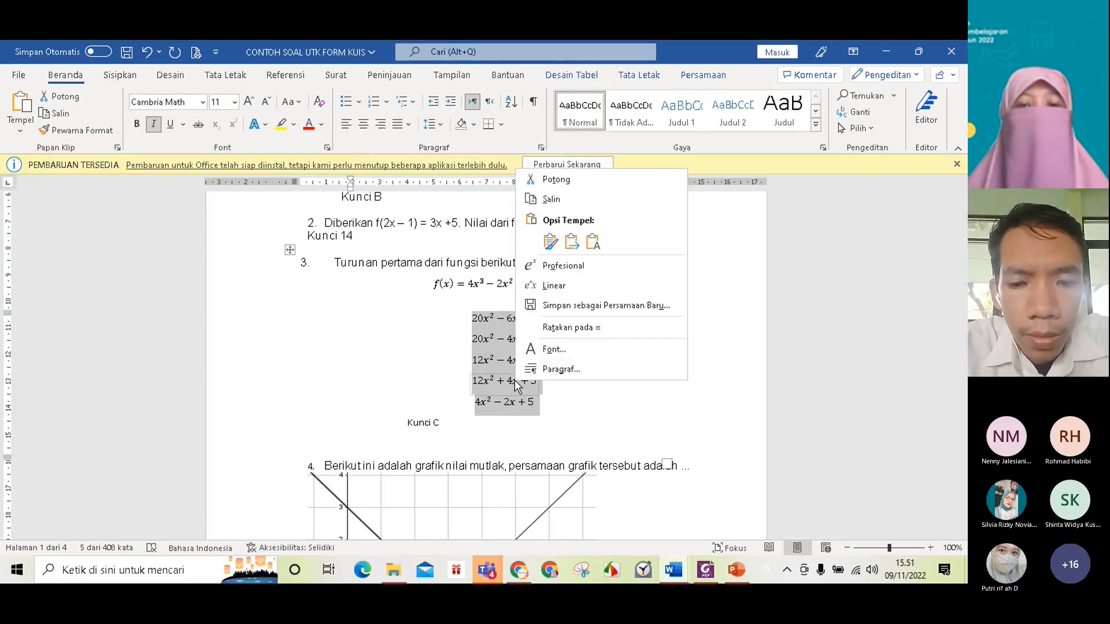
click(547, 204)
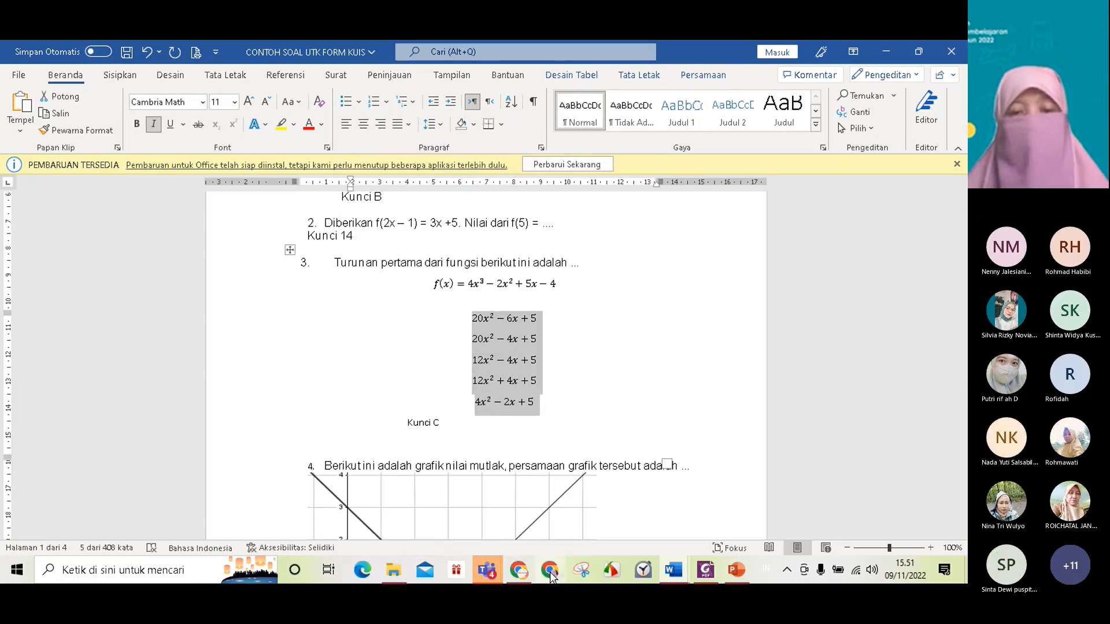
click(522, 578)
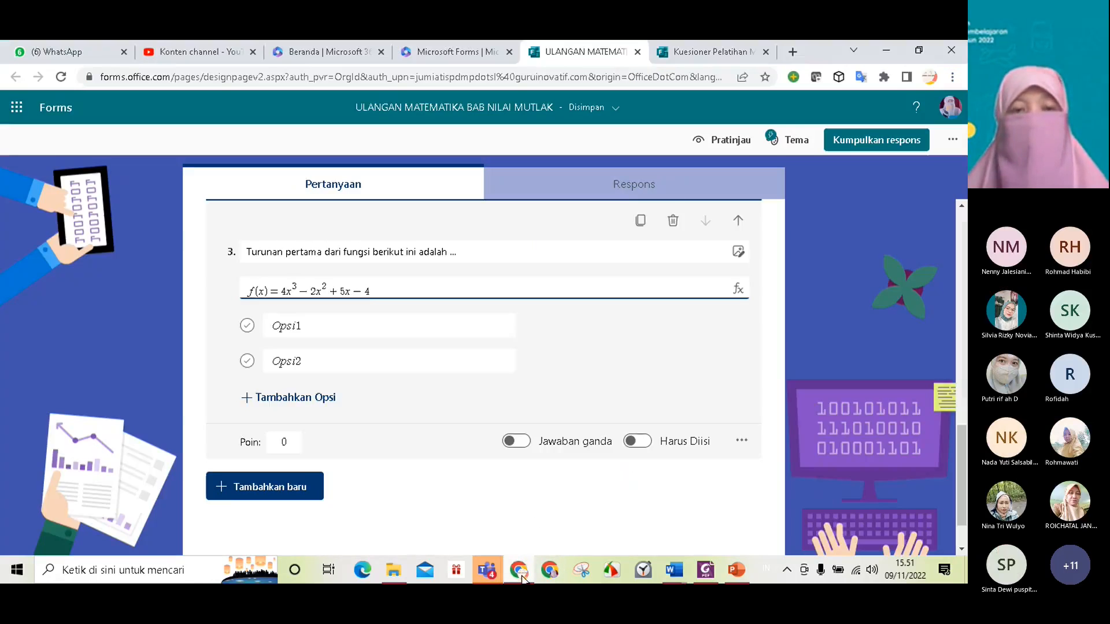
Replace Opsi1 with the five answer options 20x^2-6x+5, 20x^2-4x+5, 12x^2-4x+5, 12x^2+4x+5 and 4x^2-2x+5
click(310, 328)
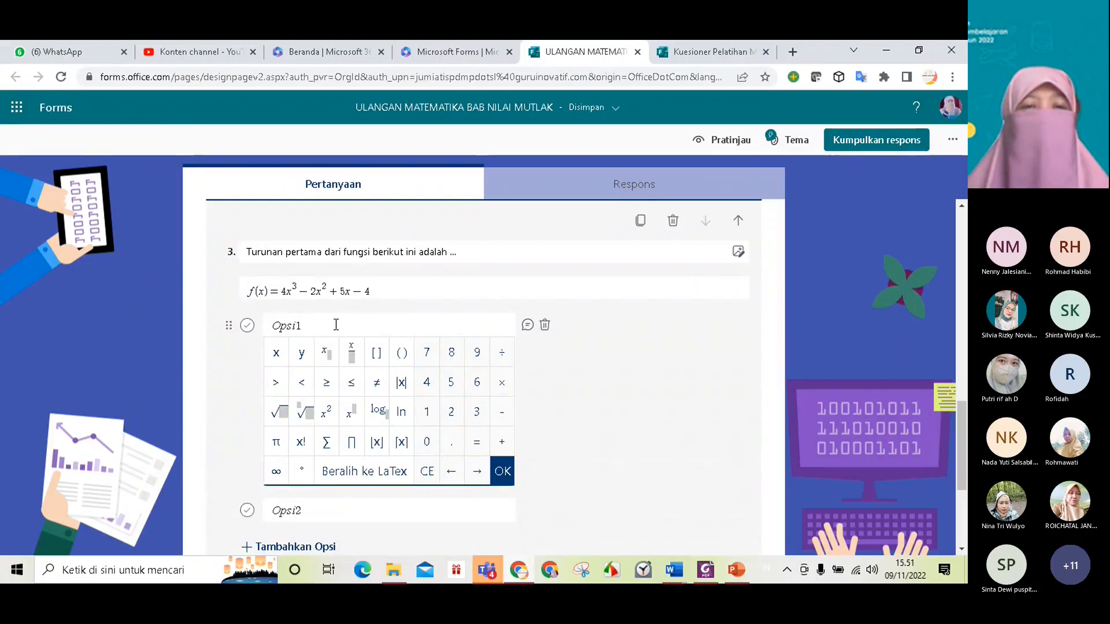
drag(303, 324, 278, 323)
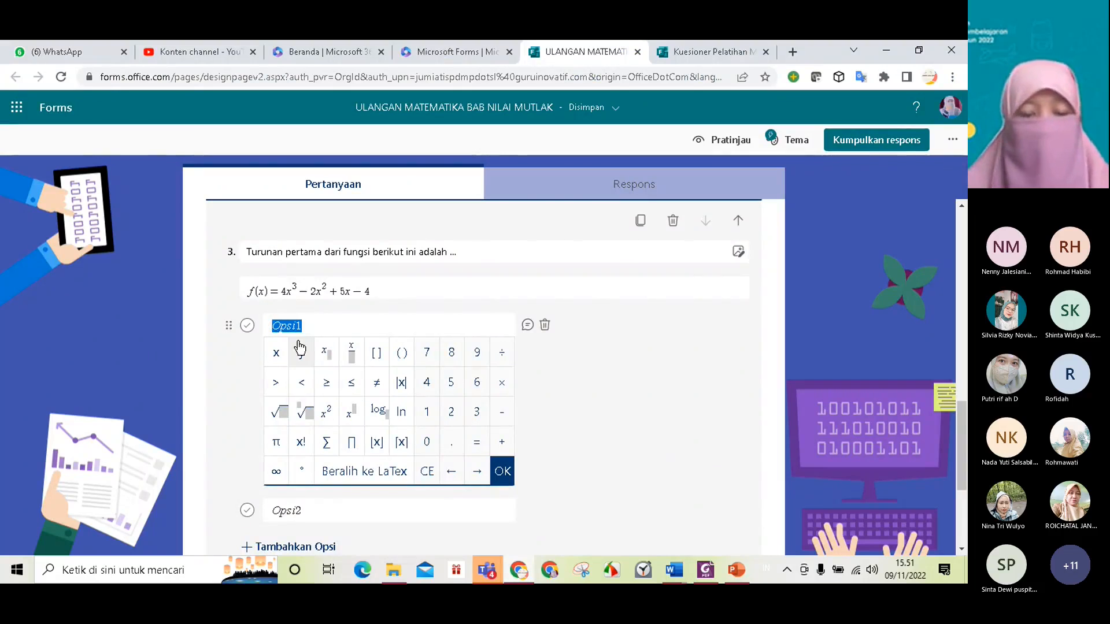
text(20x^2-6x+5 20x^2-4x+5 12x^2-4x+5 12x^2+4x+5 4x^2-2x+5)
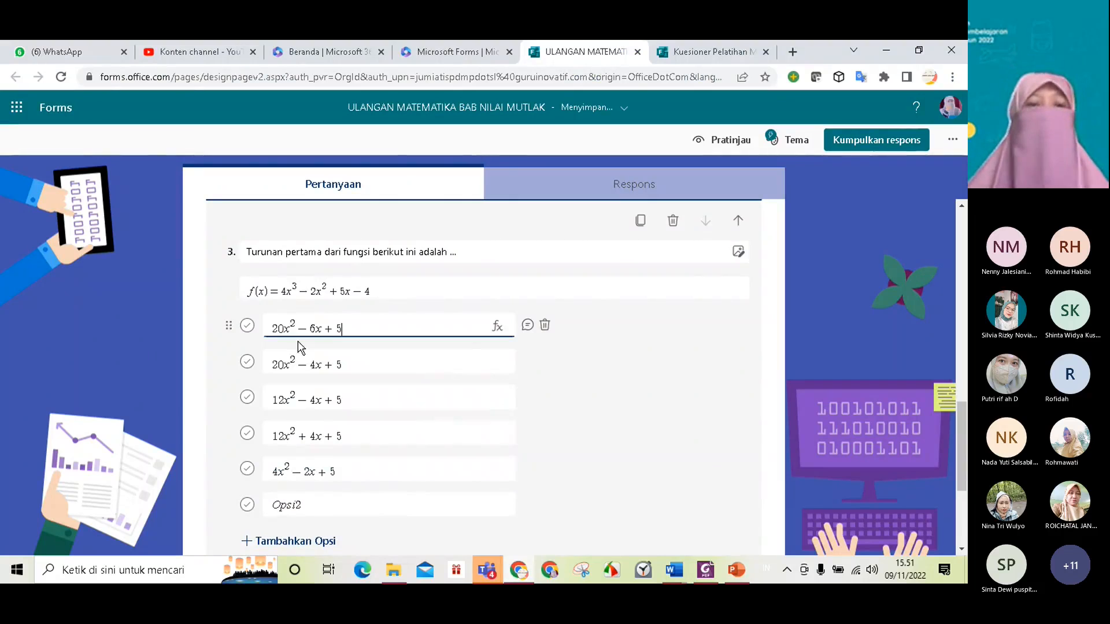
Delete the leftover Opsi2 answer option from the "Turunan pertama" question
scroll(406, 375, down, 3)
click(315, 364)
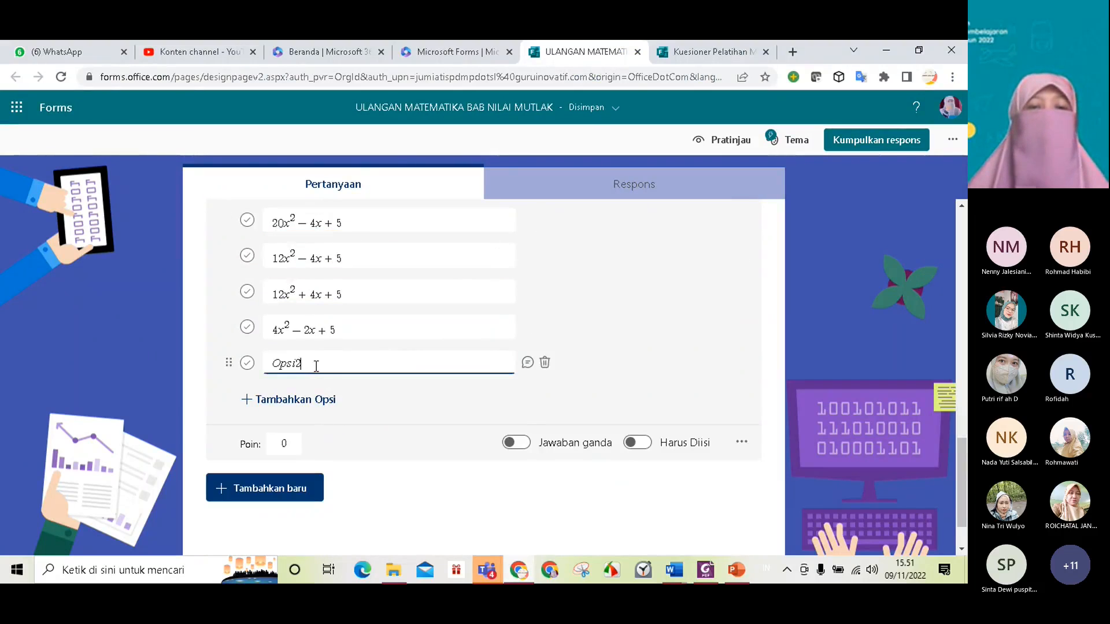
click(545, 363)
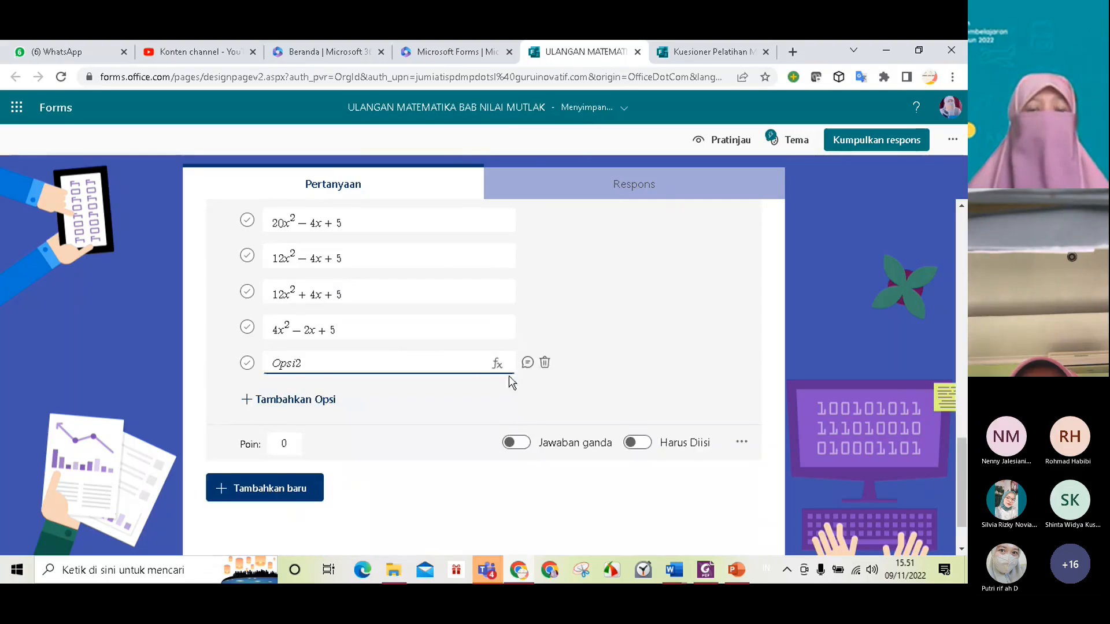
click(546, 364)
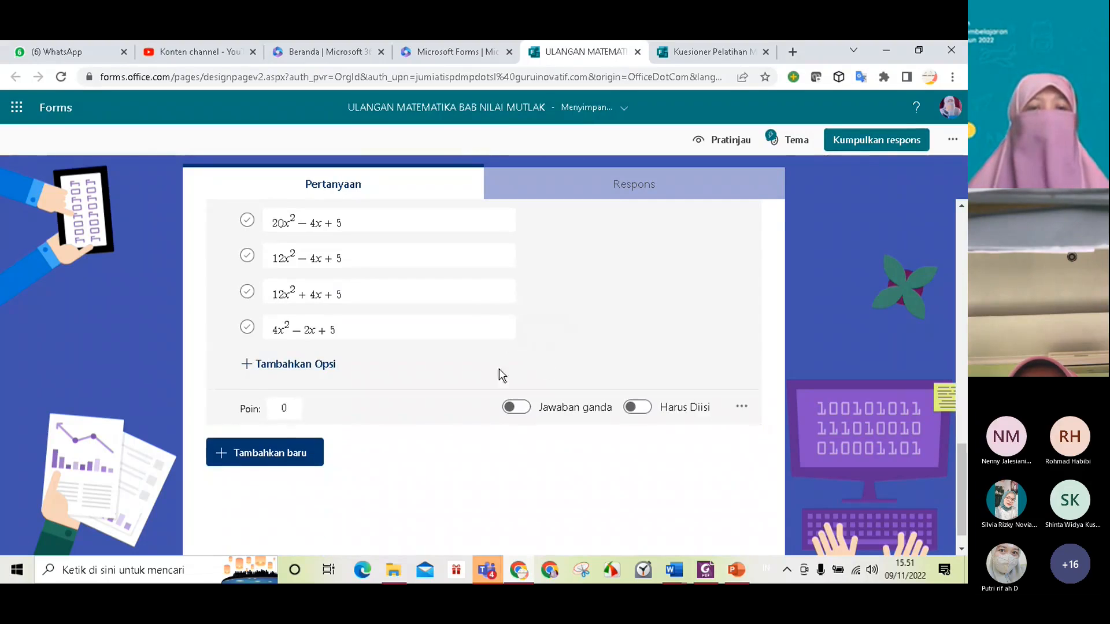
Check question 3's answer key in the Word document and mark 12x² − 4x + 5 as the correct answer in the Forms quiz
scroll(503, 370, up, 1)
scroll(577, 365, up, 3)
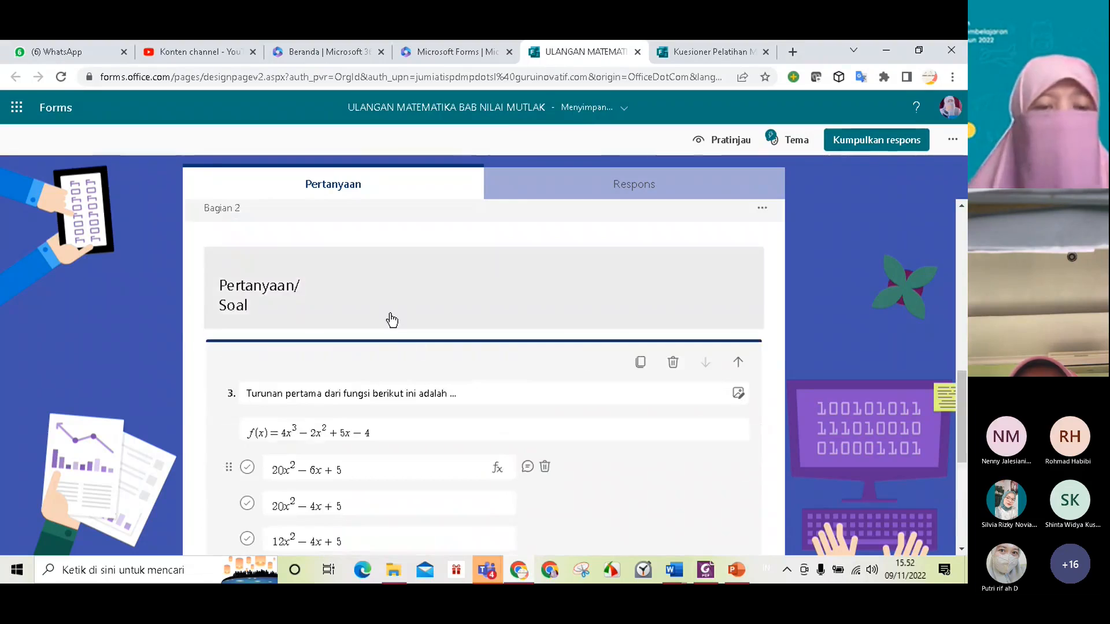
scroll(392, 320, up, 3)
scroll(407, 354, down, 6)
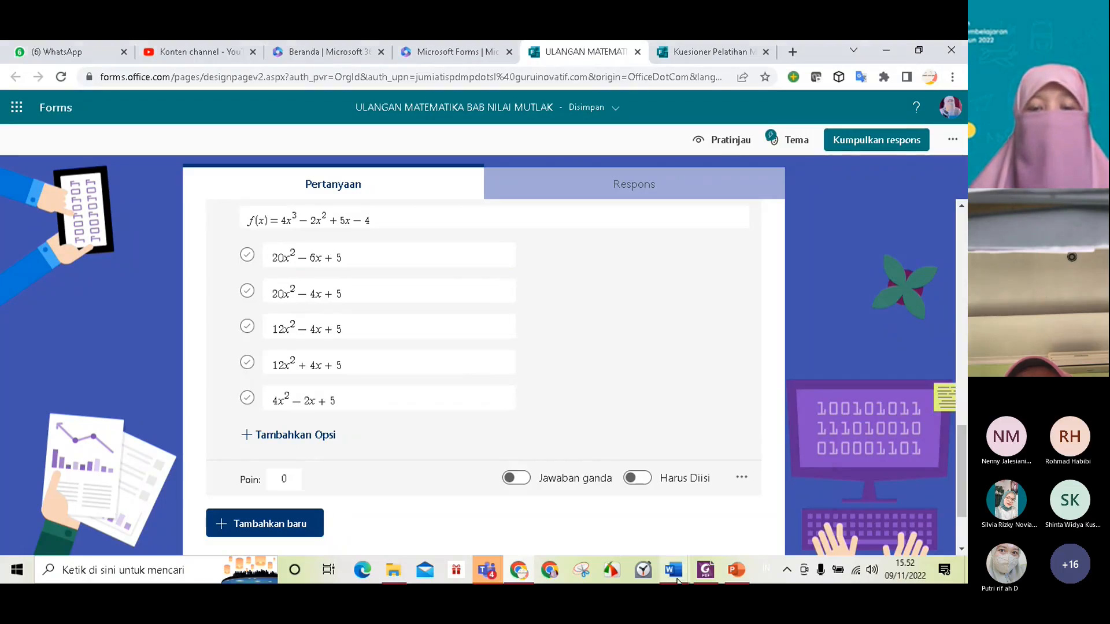
mouse_move(678, 579)
click(730, 526)
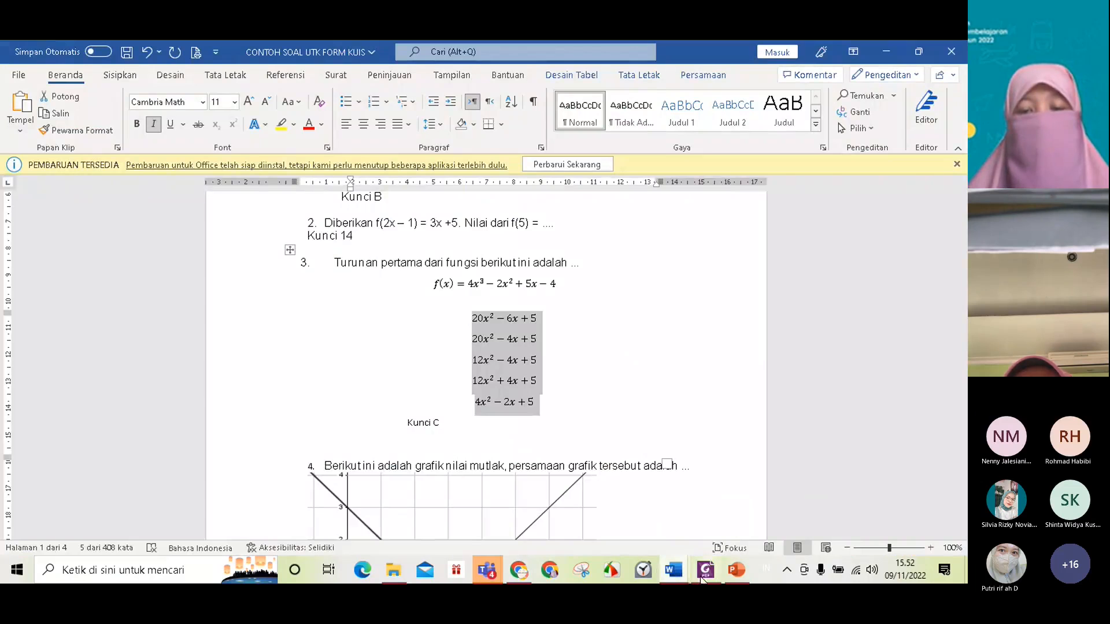
click(525, 572)
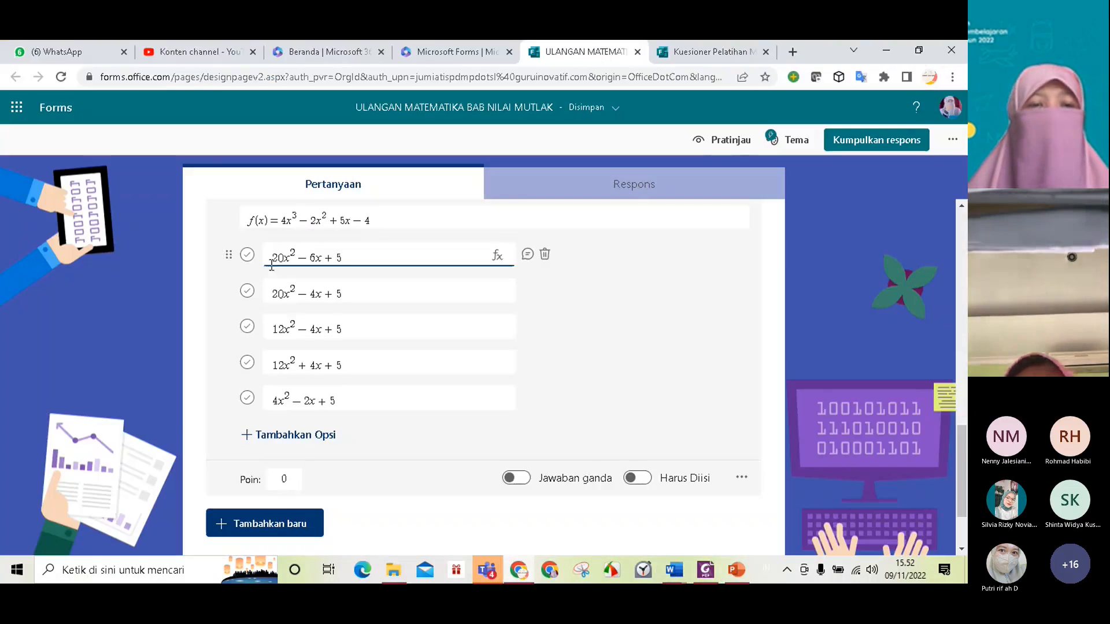
click(248, 330)
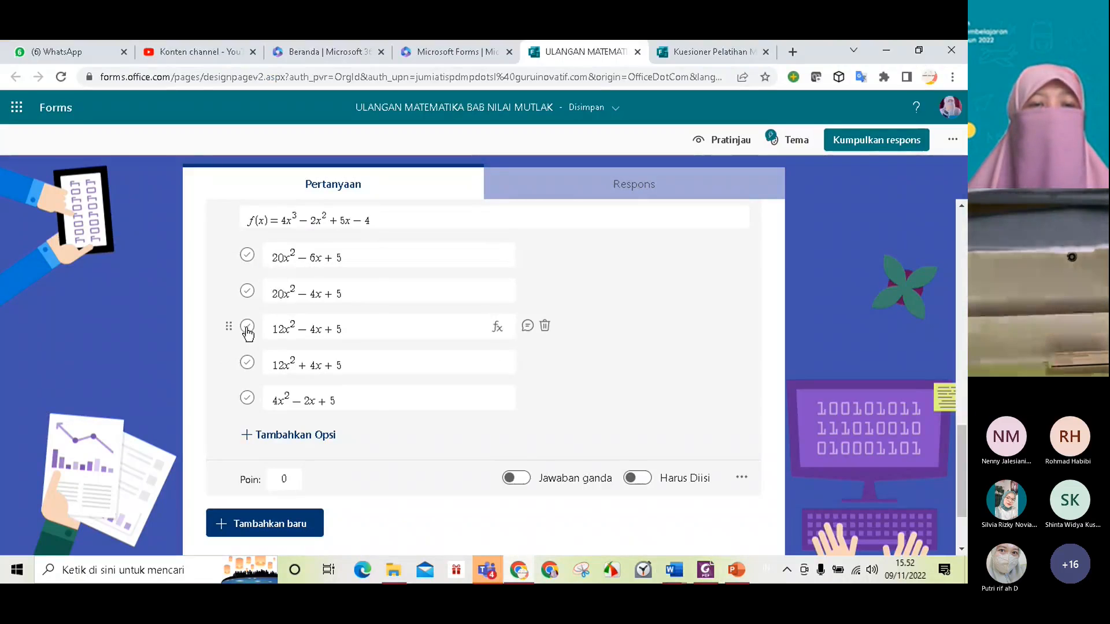
Make the "Turunan pertama" question mandatory with the Harus Diisi option
scroll(606, 379, up, 1)
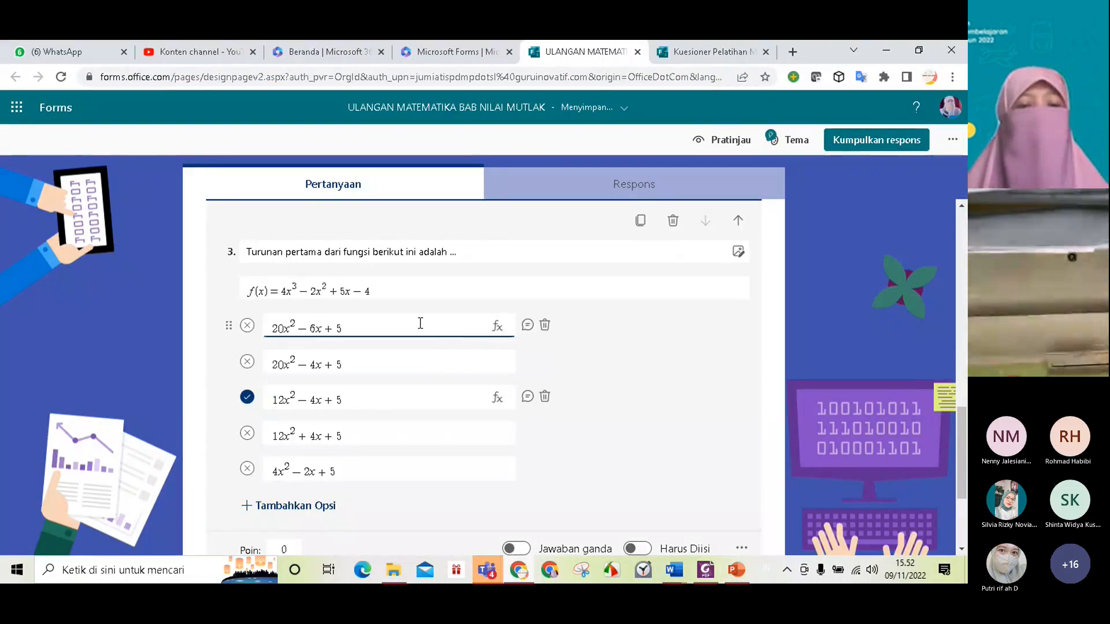
scroll(415, 322, down, 1)
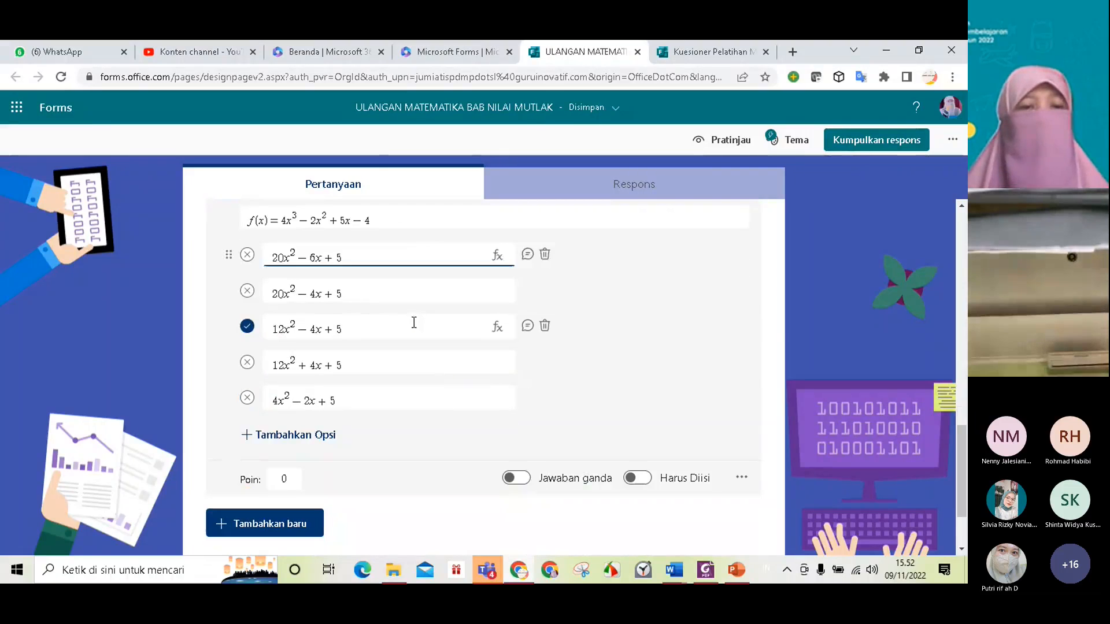
click(645, 479)
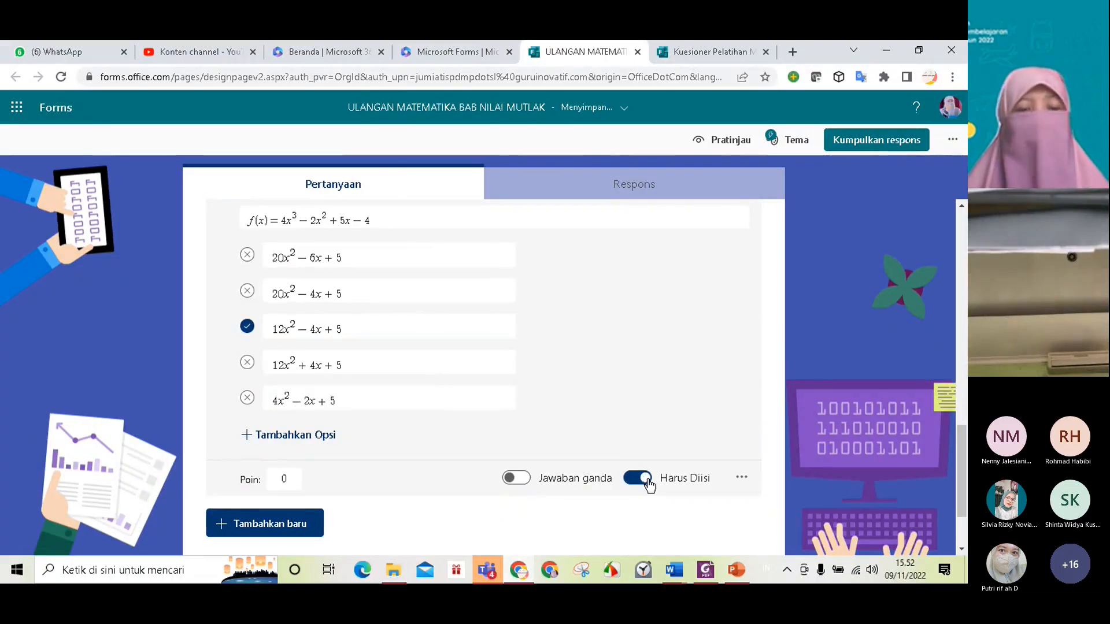
Set the points for question 3 to 20
click(282, 479)
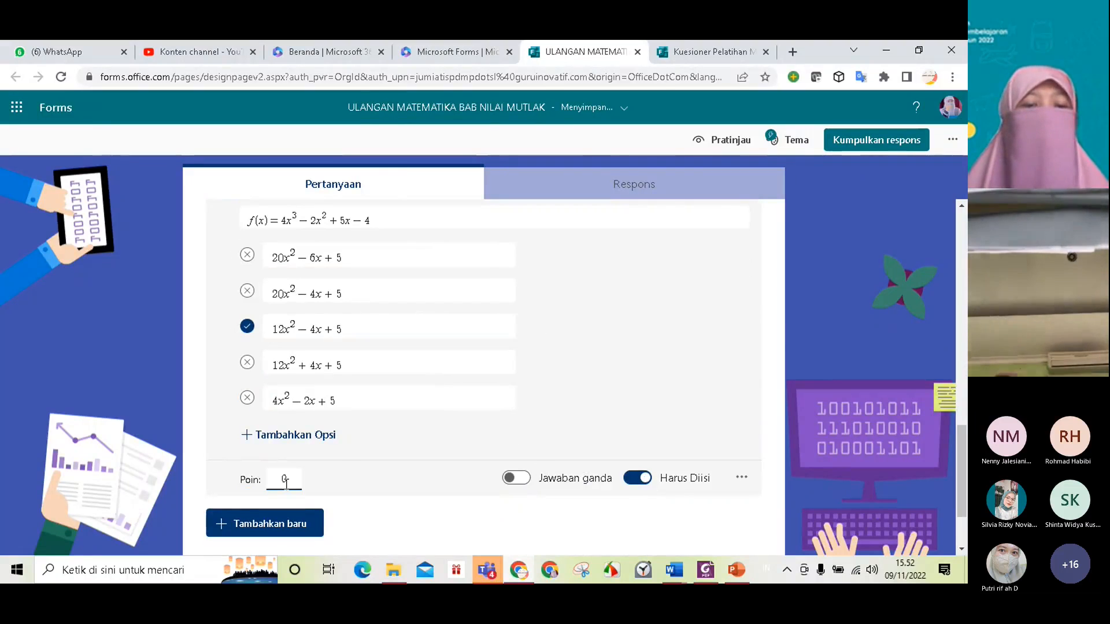
drag(282, 479, 298, 479)
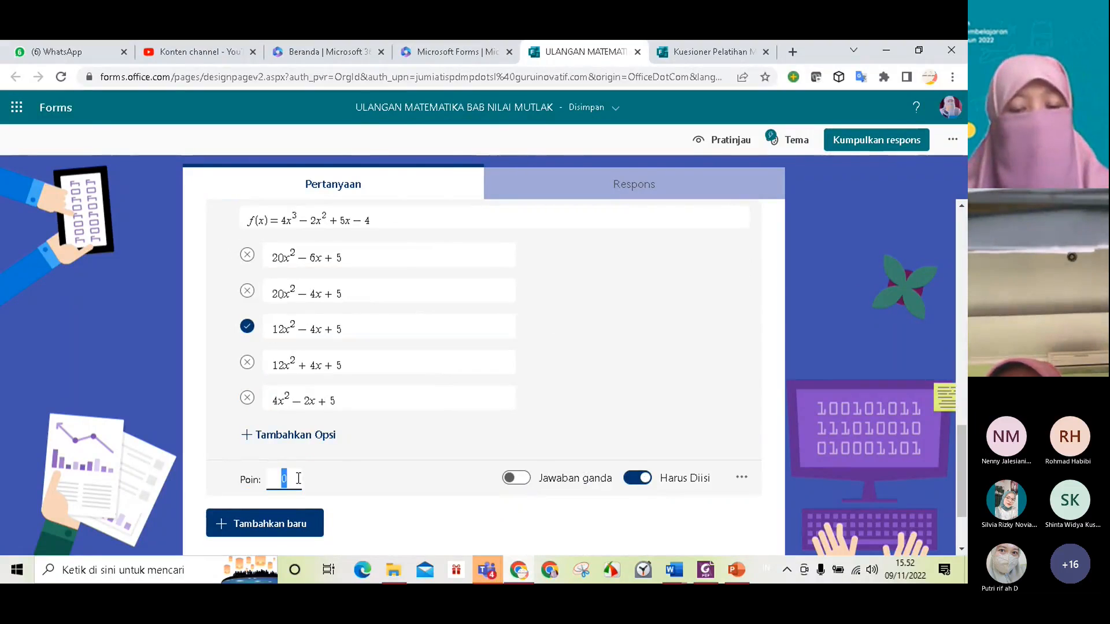
text(20)
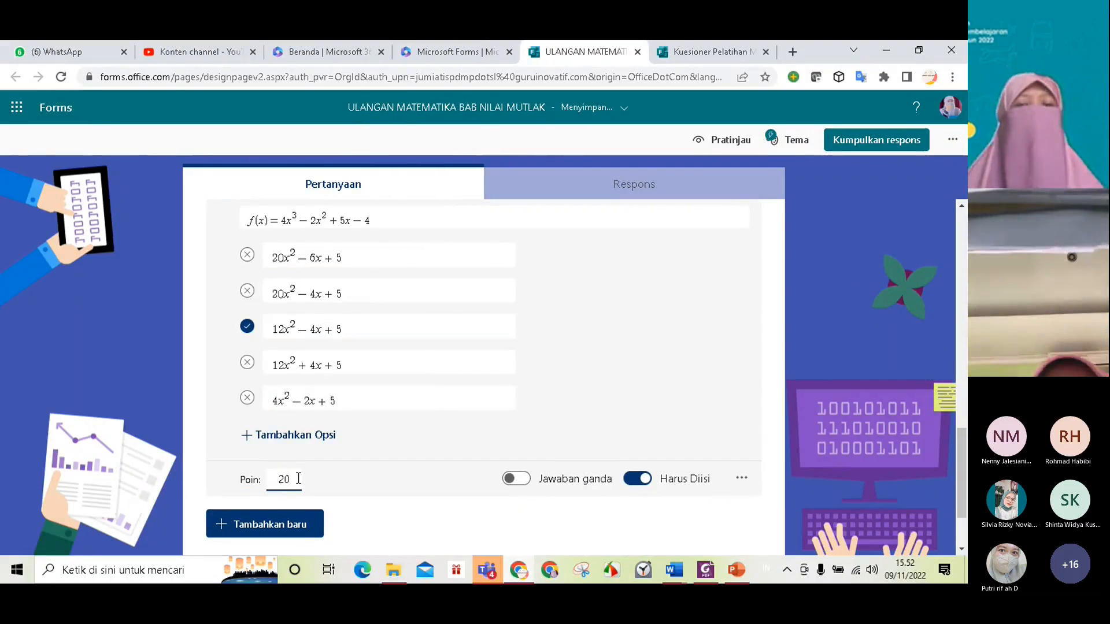
click(704, 375)
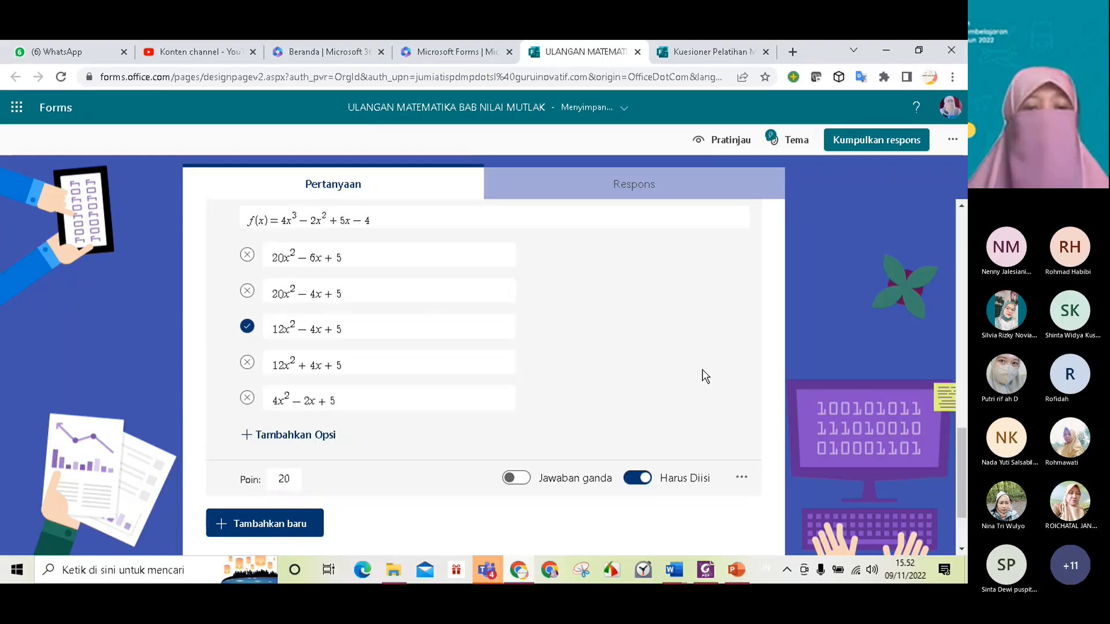
Review question 3, including its function, answer options, marked correct answer and point setting
scroll(463, 359, up, 3)
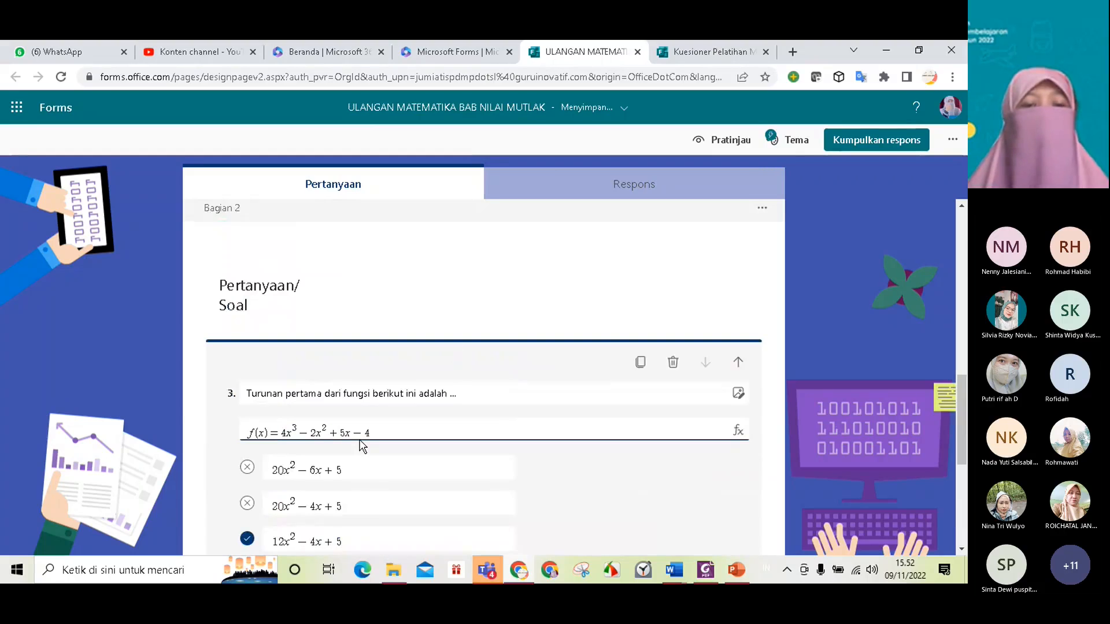
scroll(361, 445, down, 3)
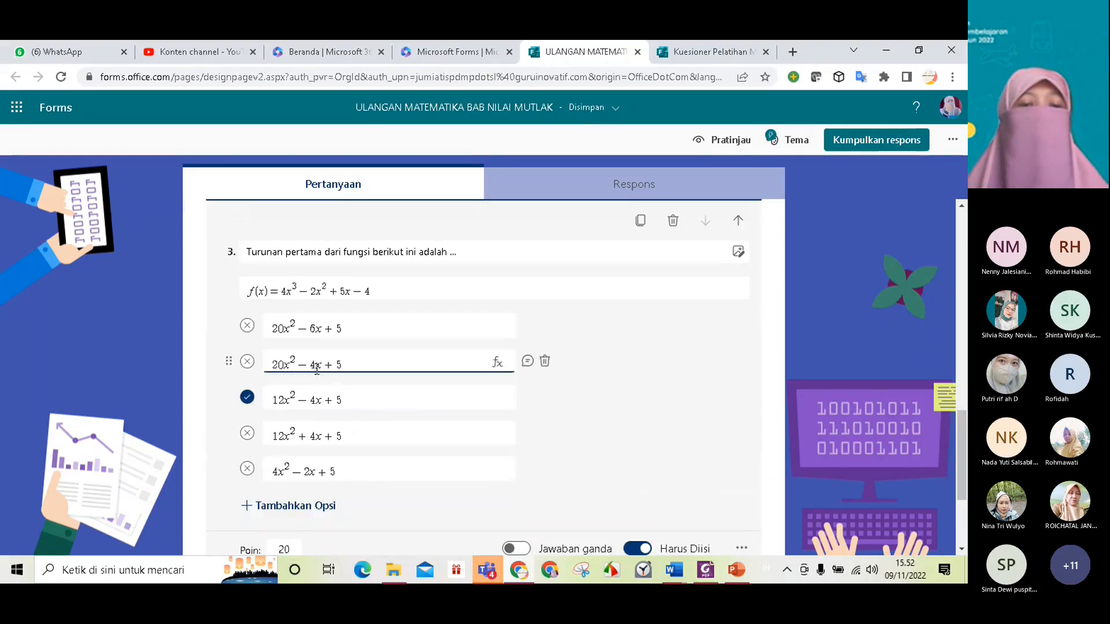
scroll(372, 350, down, 3)
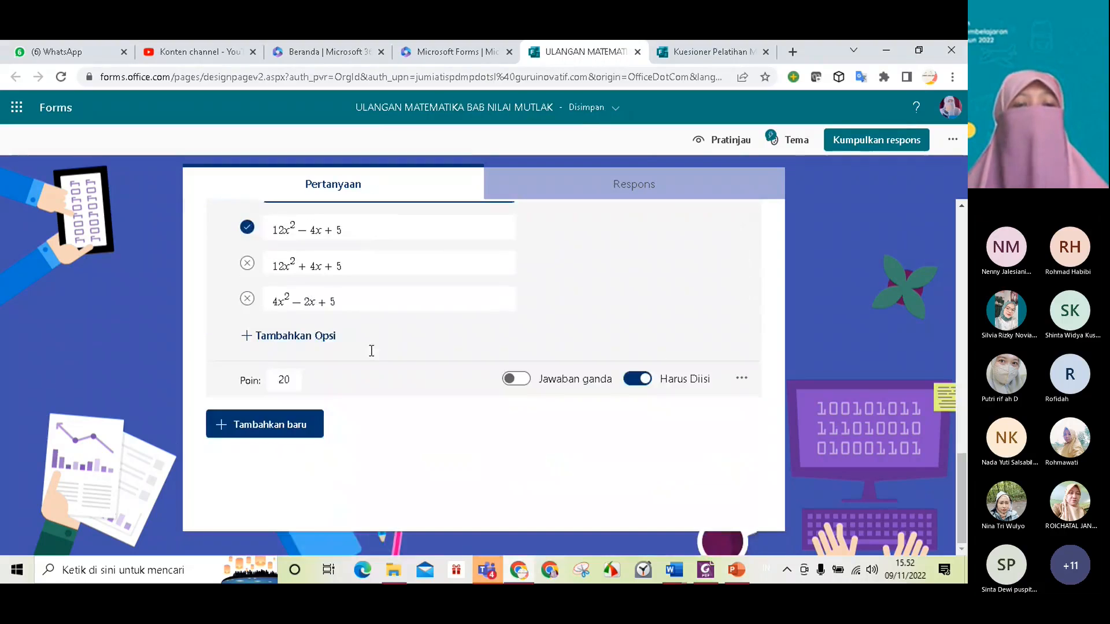
scroll(463, 331, up, 1)
scroll(488, 330, up, 1)
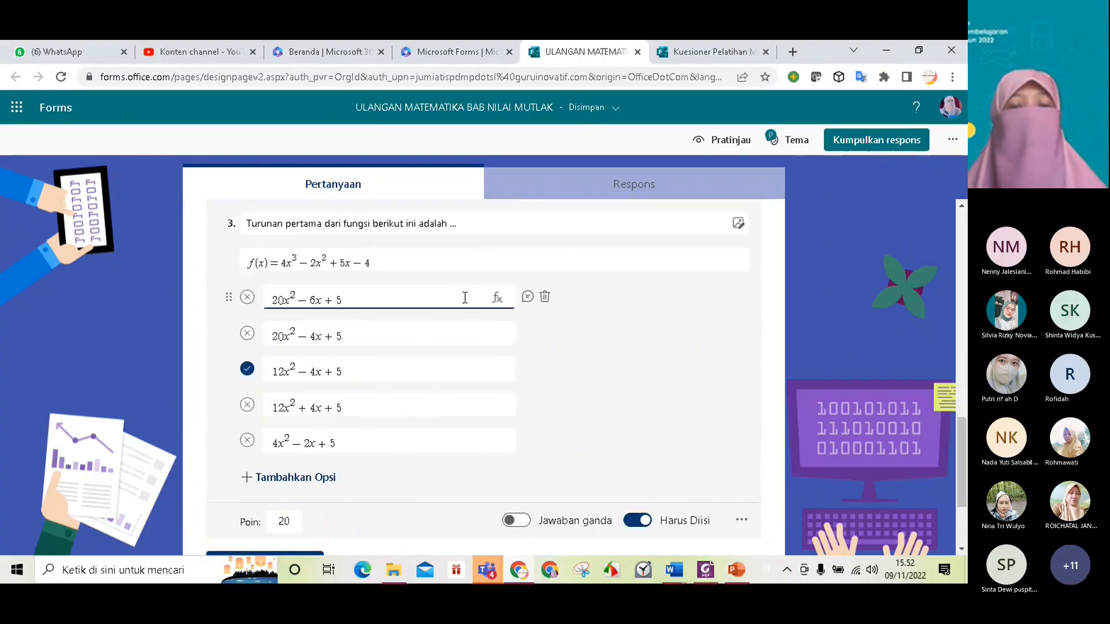
scroll(474, 392, up, 2)
scroll(543, 368, down, 3)
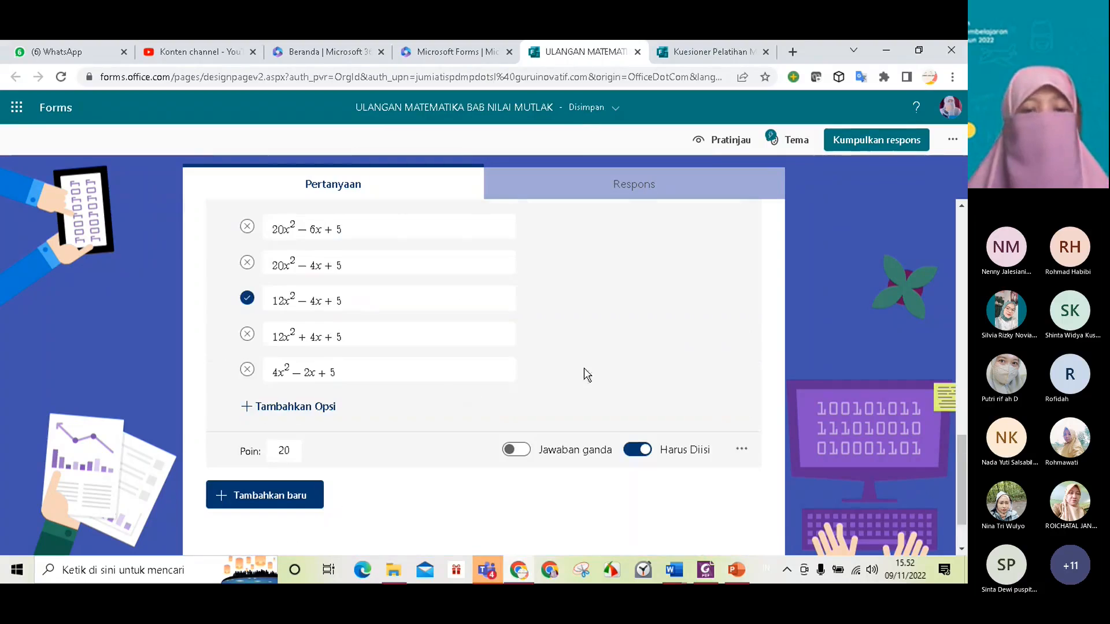
scroll(584, 374, down, 1)
Add a text question as question 4 with the wording "Jelaskan pengertian nilai mutlak !"
click(245, 436)
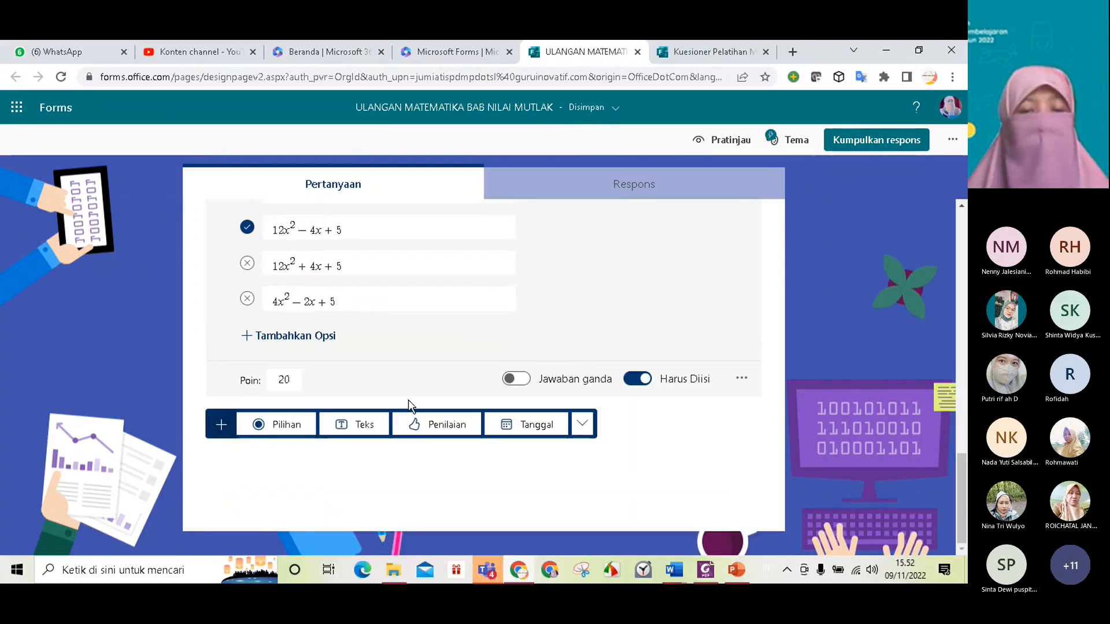
click(364, 431)
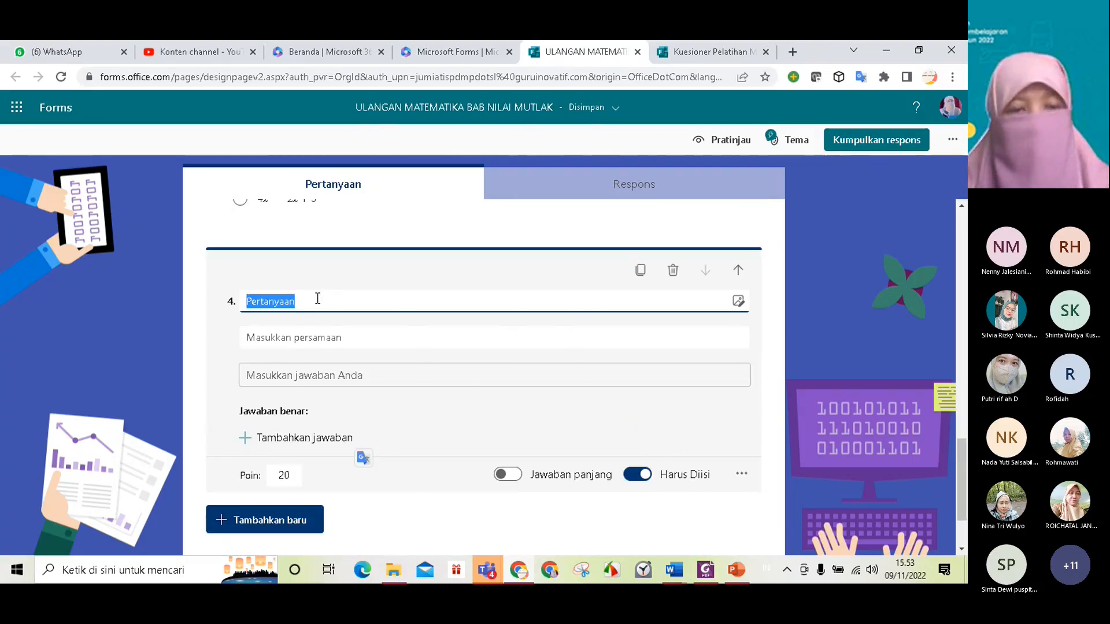
text(j)
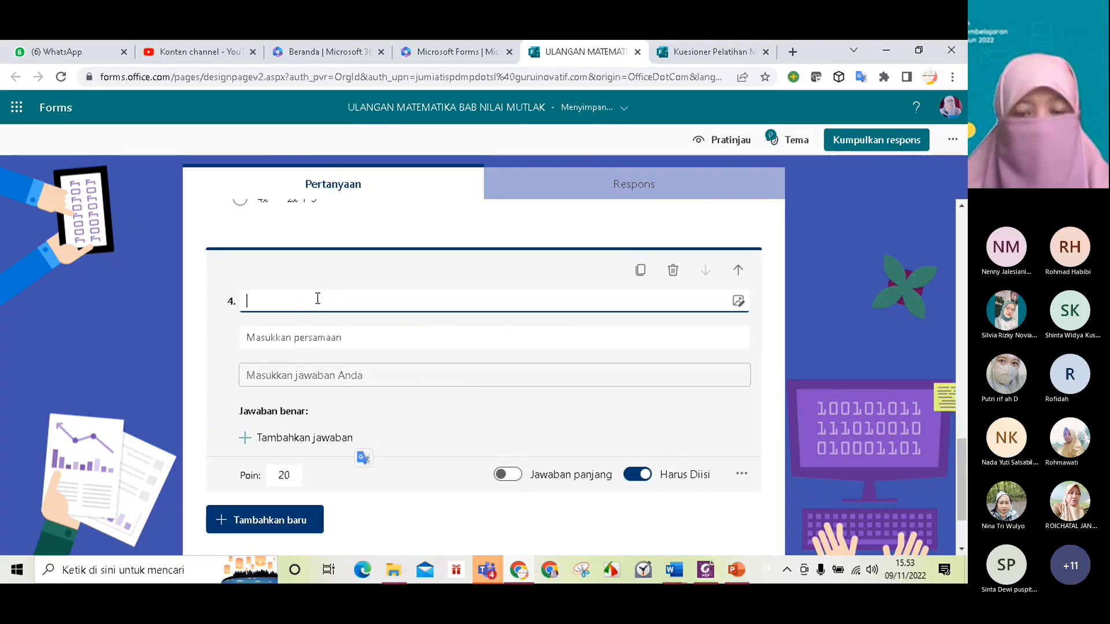
key(Return)
key(Return)
text(j)
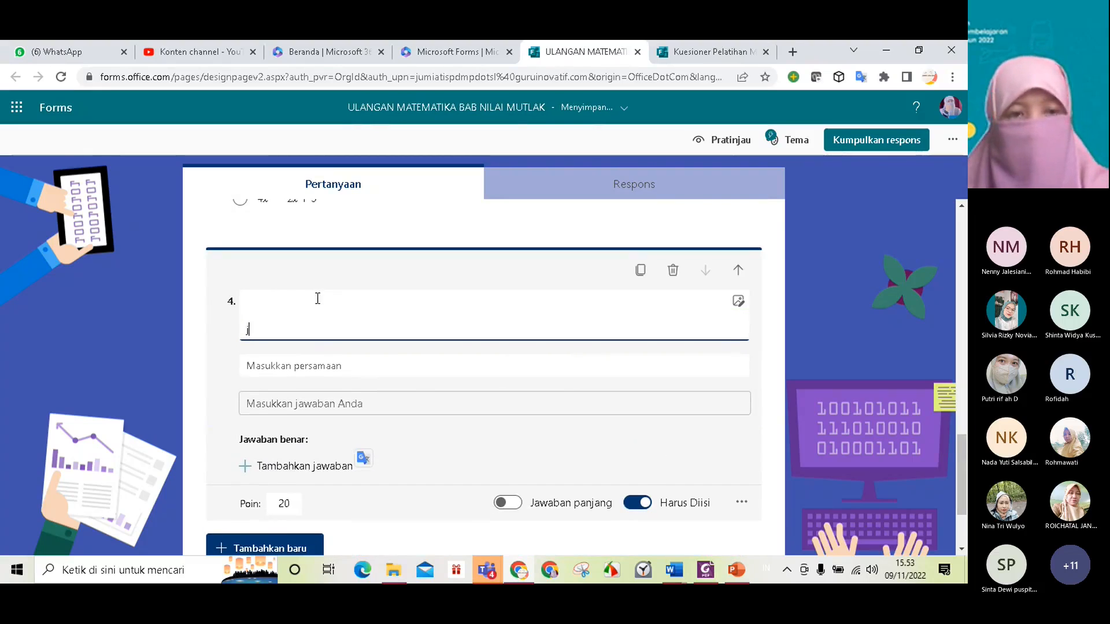
key(BackSpace)
key(BackSpace)
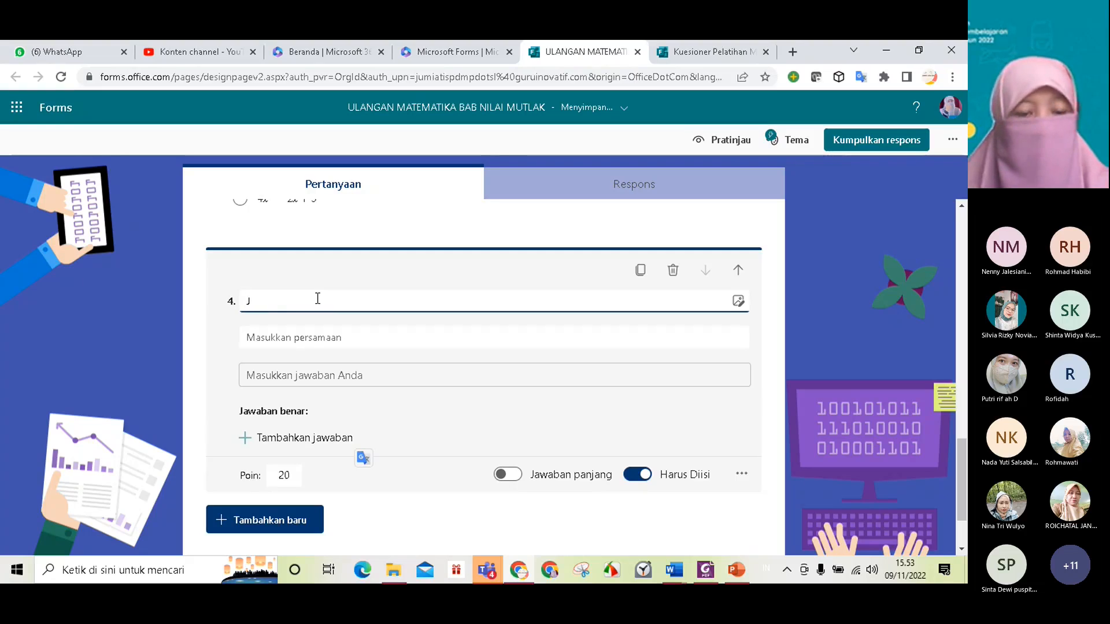
text(Jelaskan pengertian nilai mutlak)
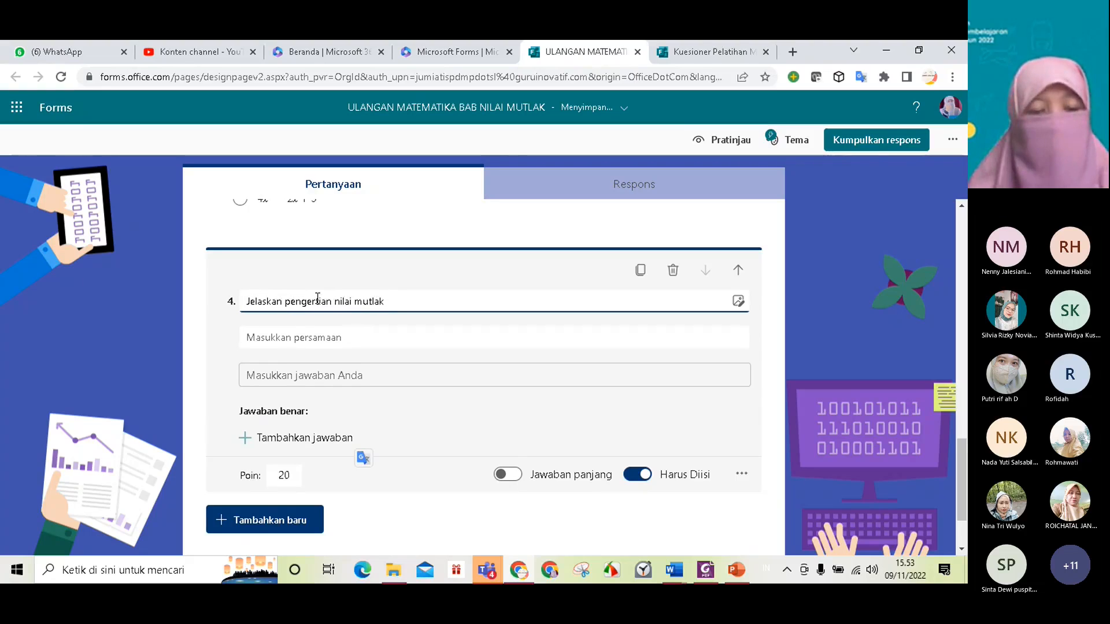
key(Return)
text(1)
key(BackSpace)
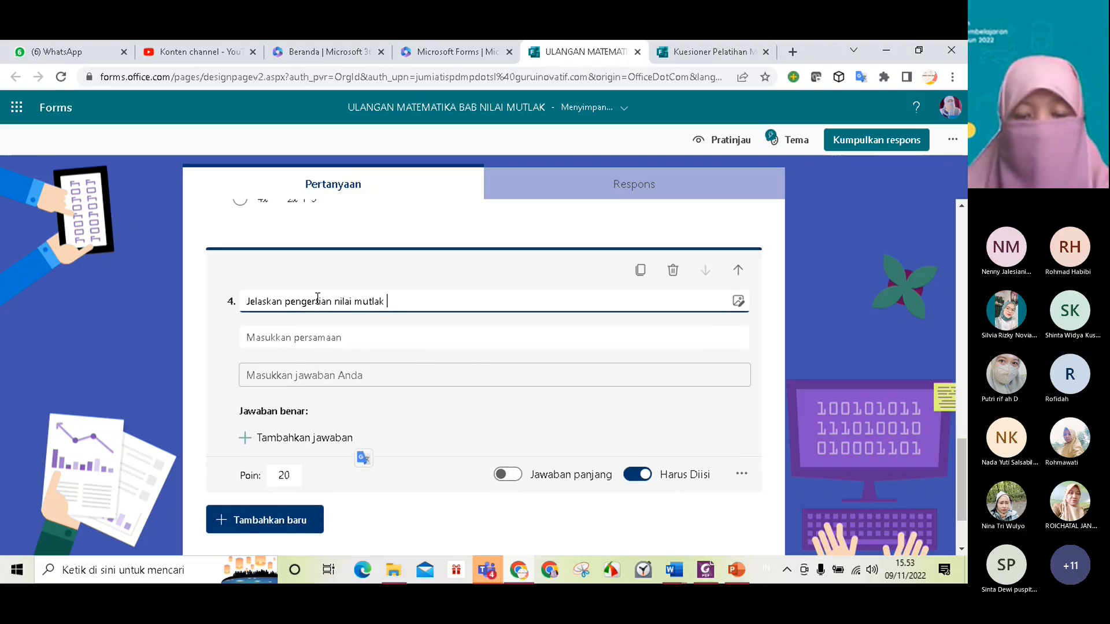
text(!)
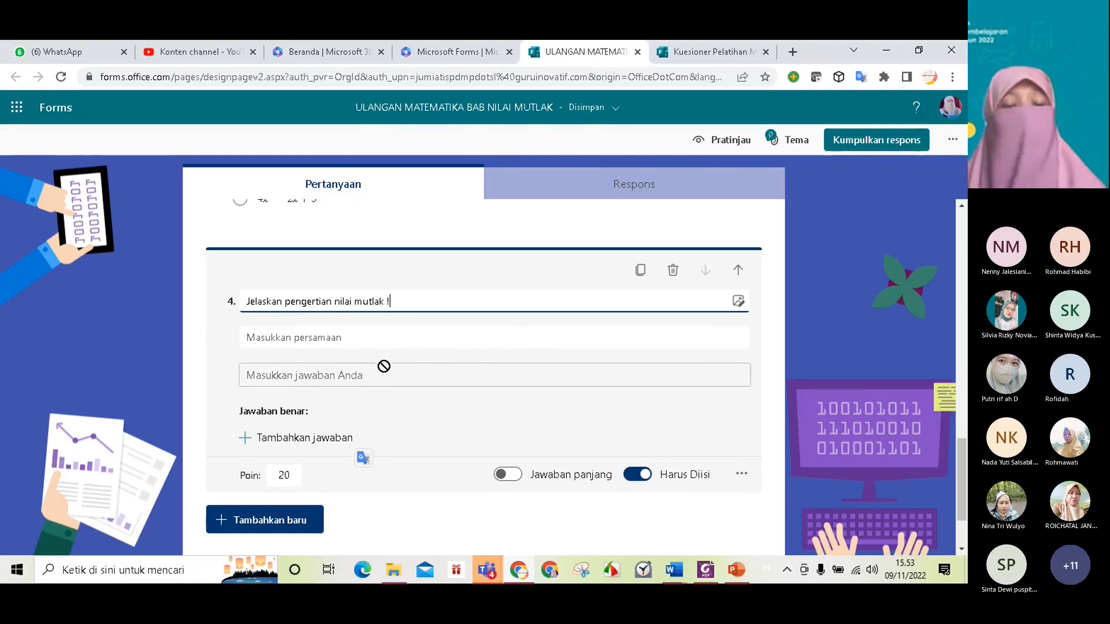
Enable long answers (Jawaban panjang) for question 4, leaving it without a predefined correct answer
click(258, 439)
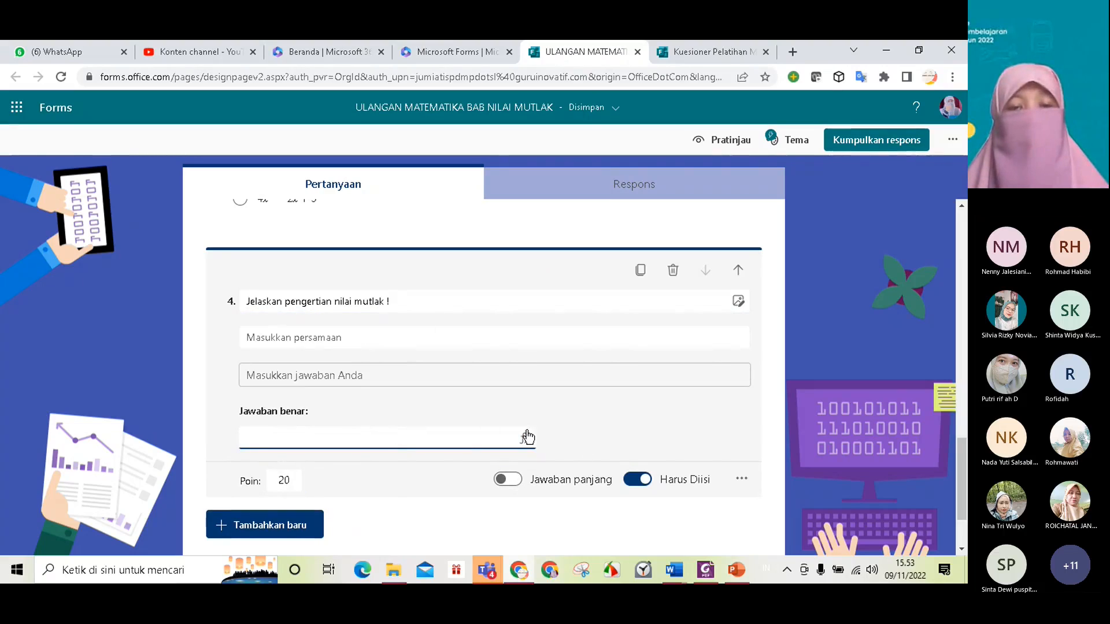
click(553, 441)
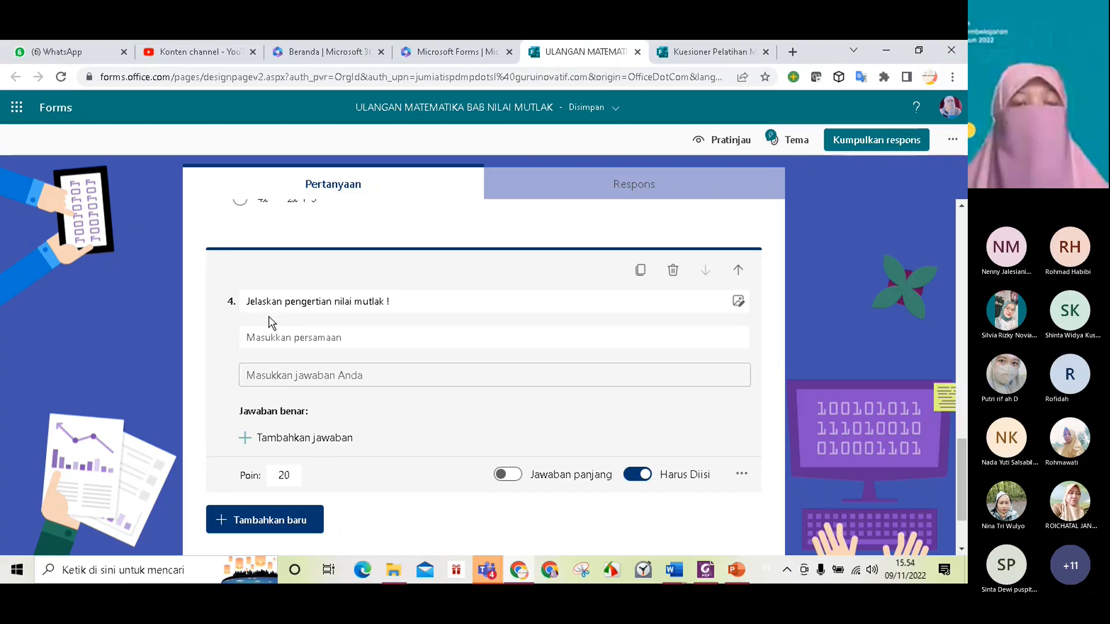
click(508, 474)
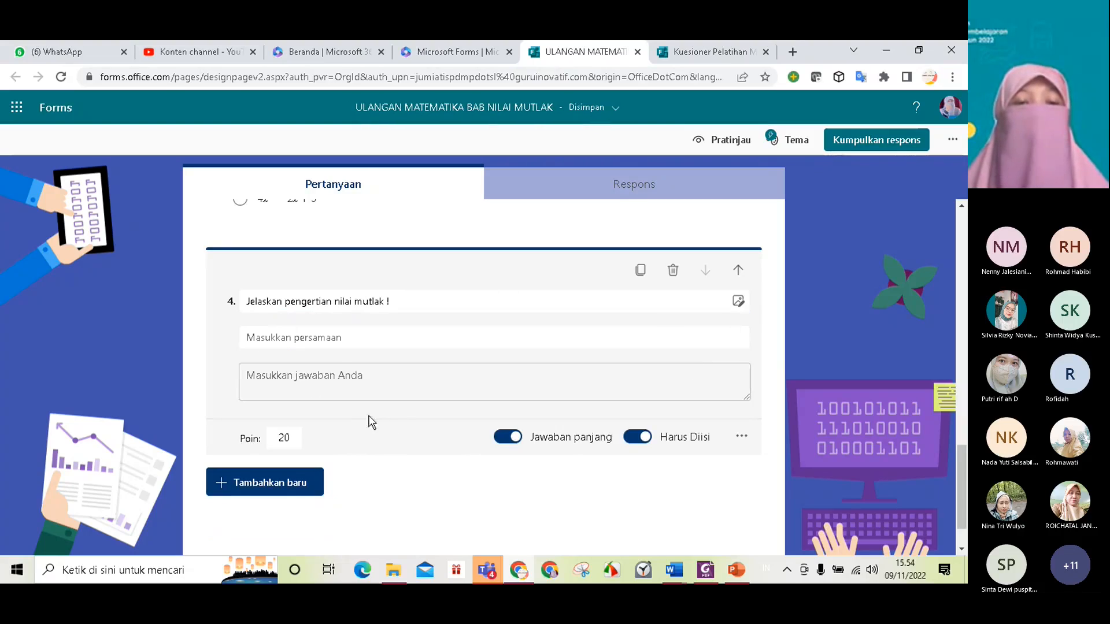
click(392, 339)
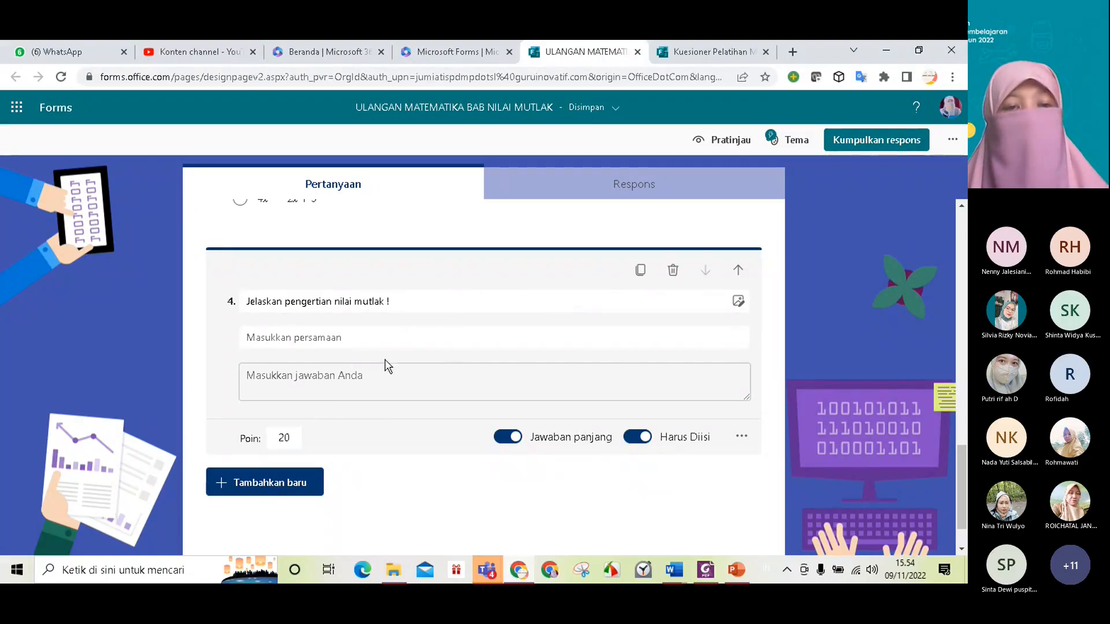
Compare the multiple-choice layout of question 3 with the long-answer layout of question 4
scroll(434, 349, up, 6)
scroll(433, 348, down, 6)
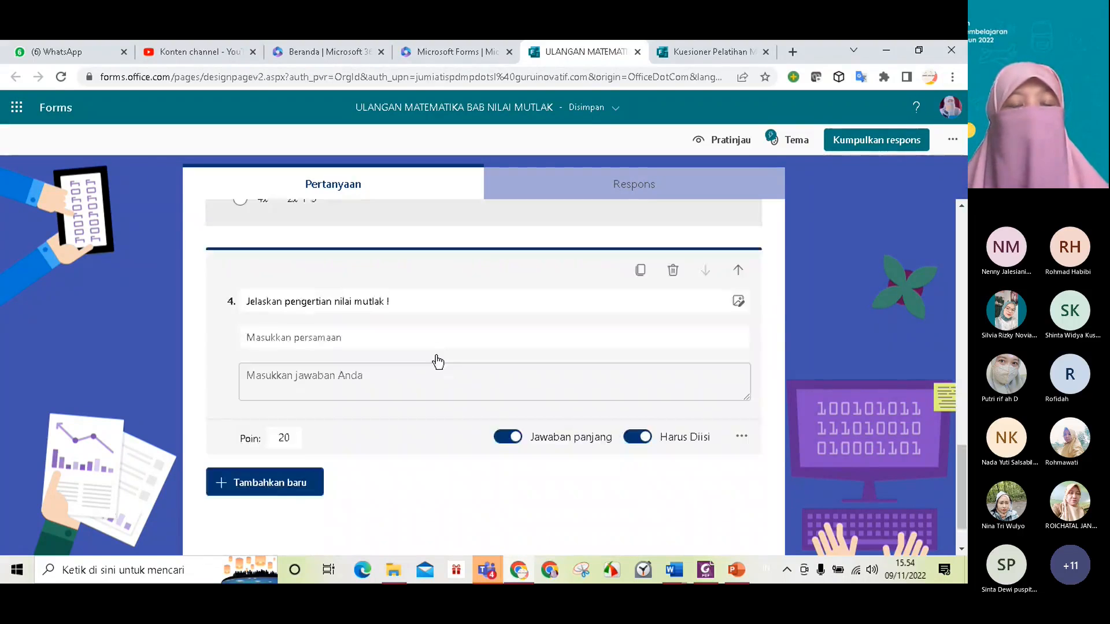
scroll(433, 352, up, 4)
scroll(427, 343, up, 1)
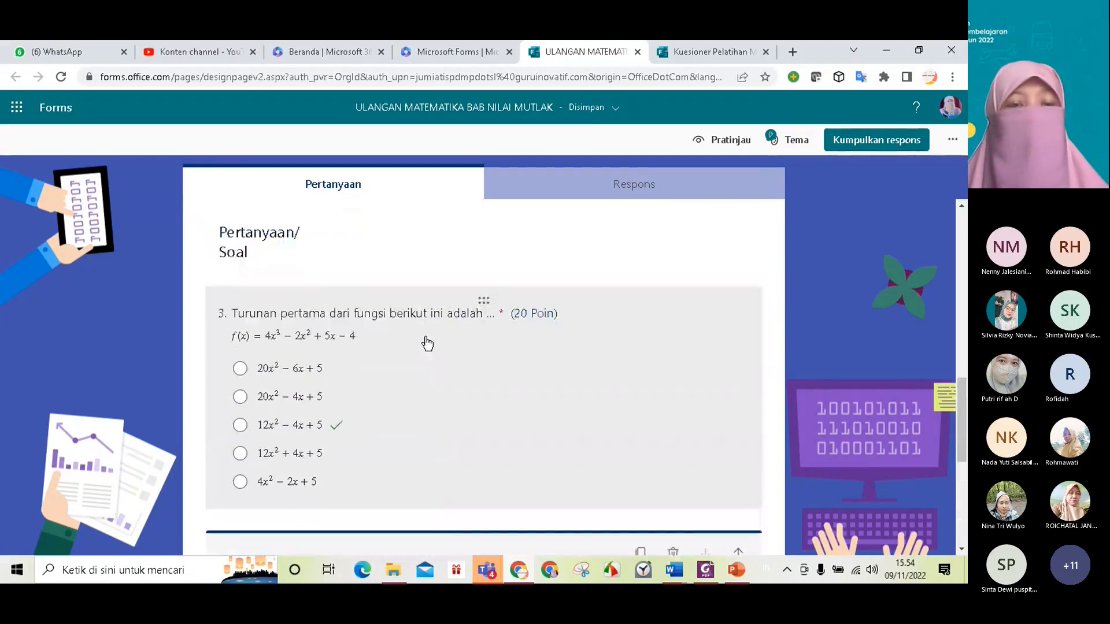
scroll(428, 343, down, 2)
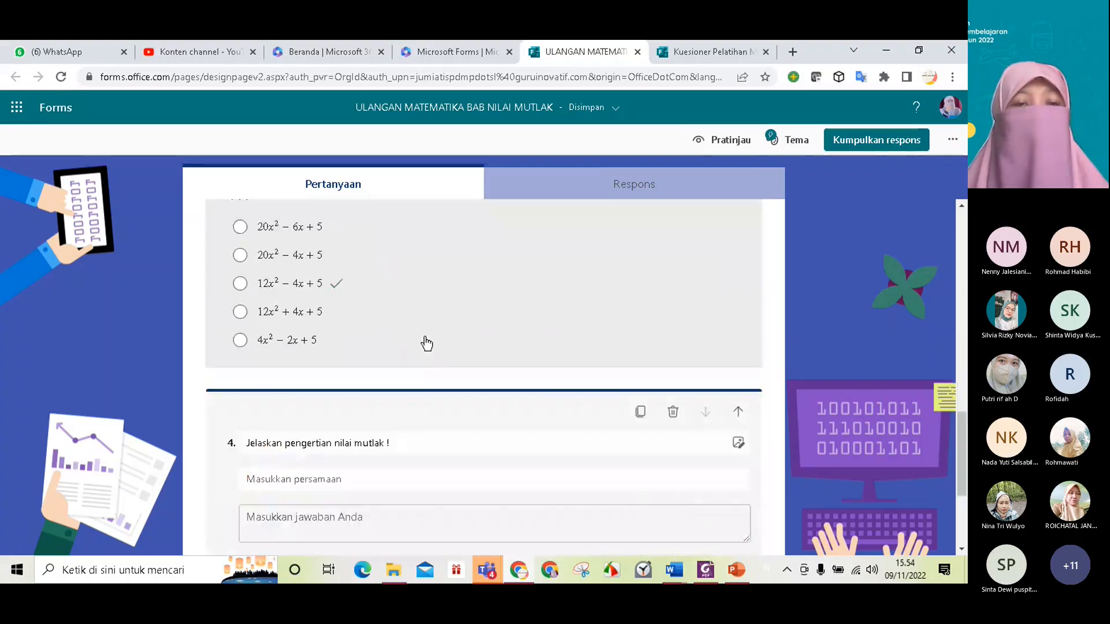
scroll(391, 336, up, 1)
scroll(390, 336, down, 4)
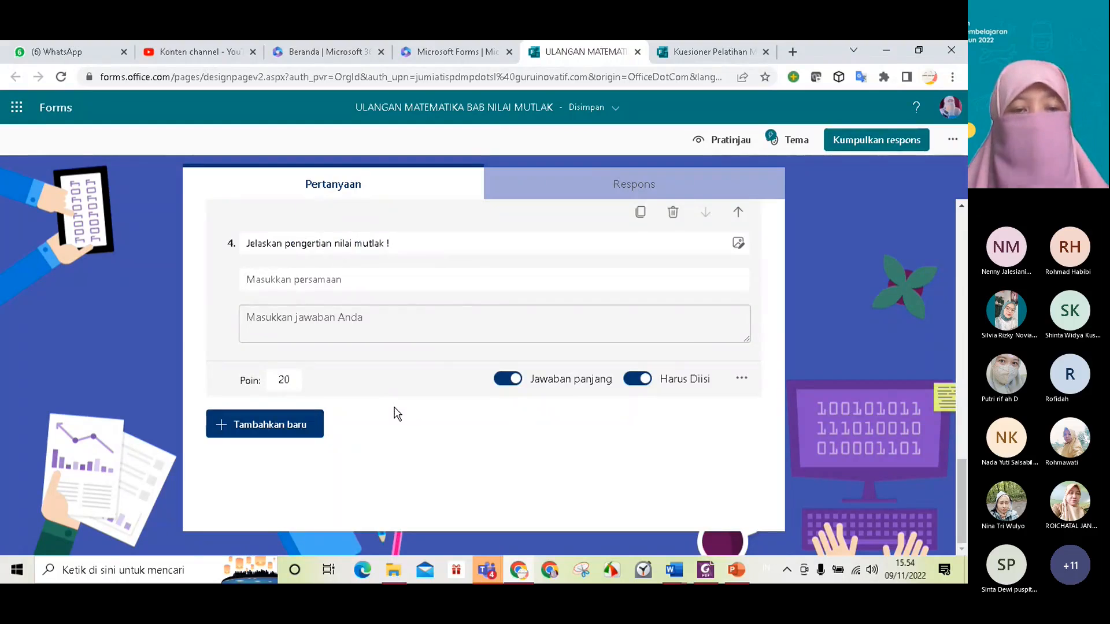
Add a ranking question (Peringkat) below question 4
click(265, 425)
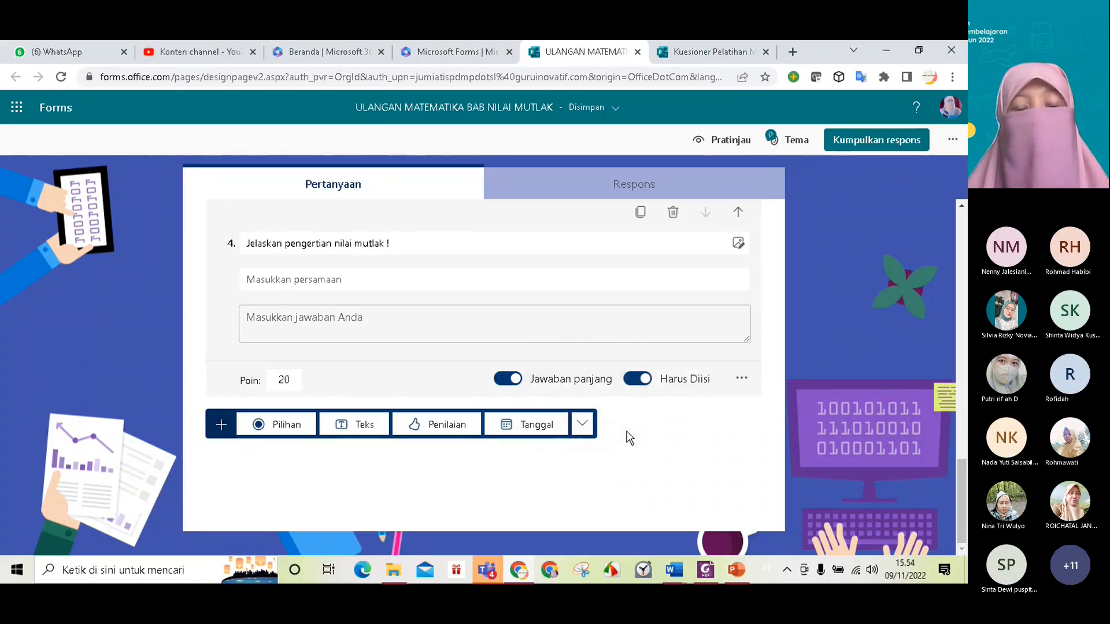
click(324, 382)
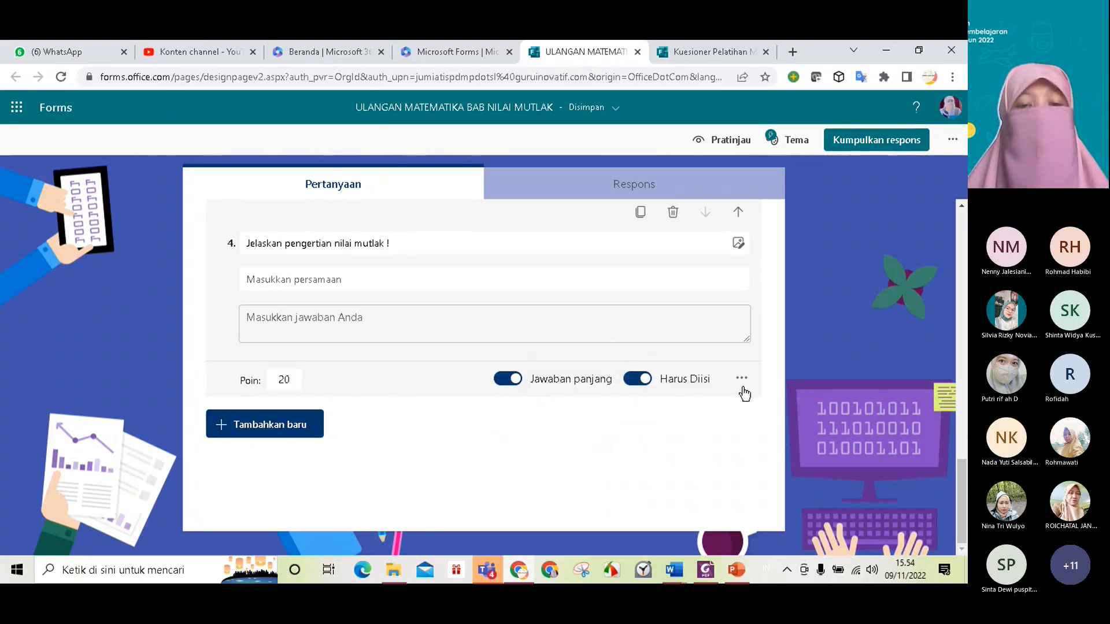
click(257, 430)
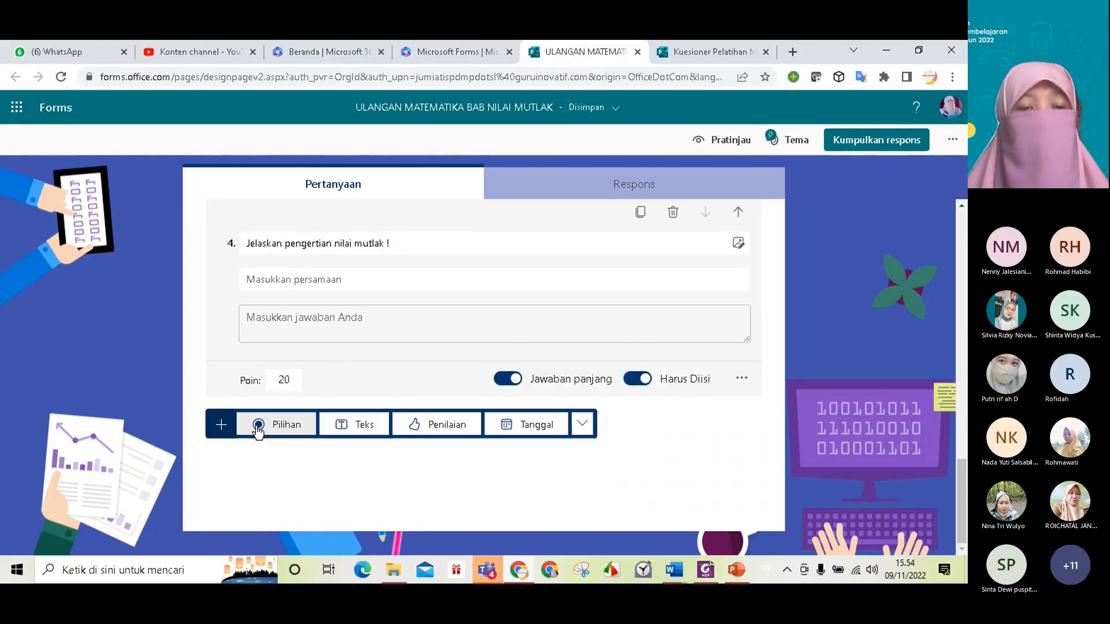
click(581, 433)
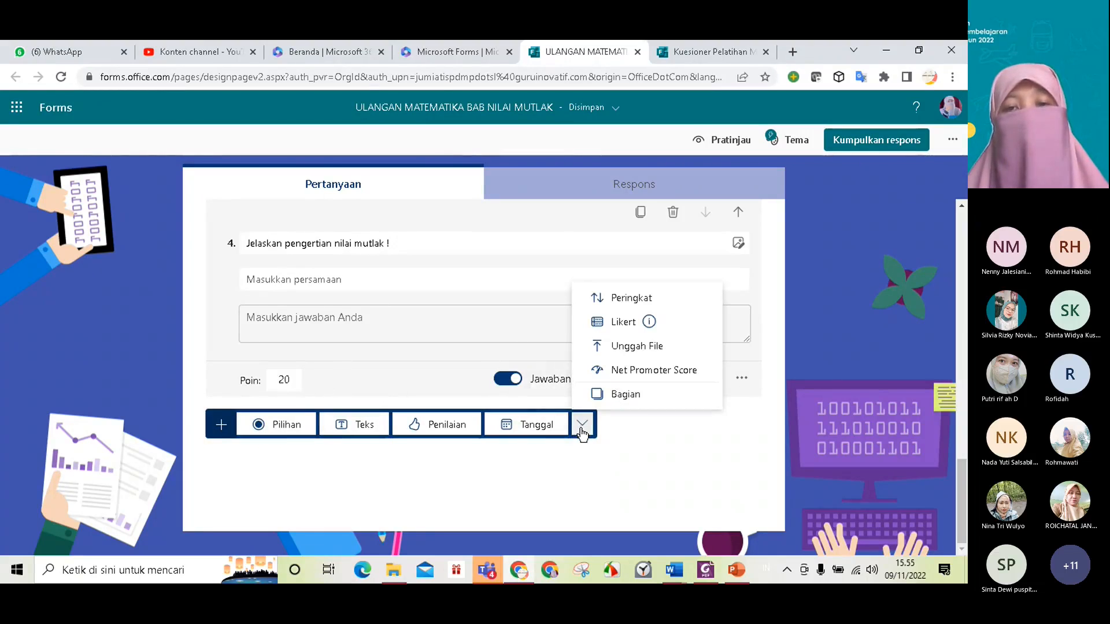
click(625, 299)
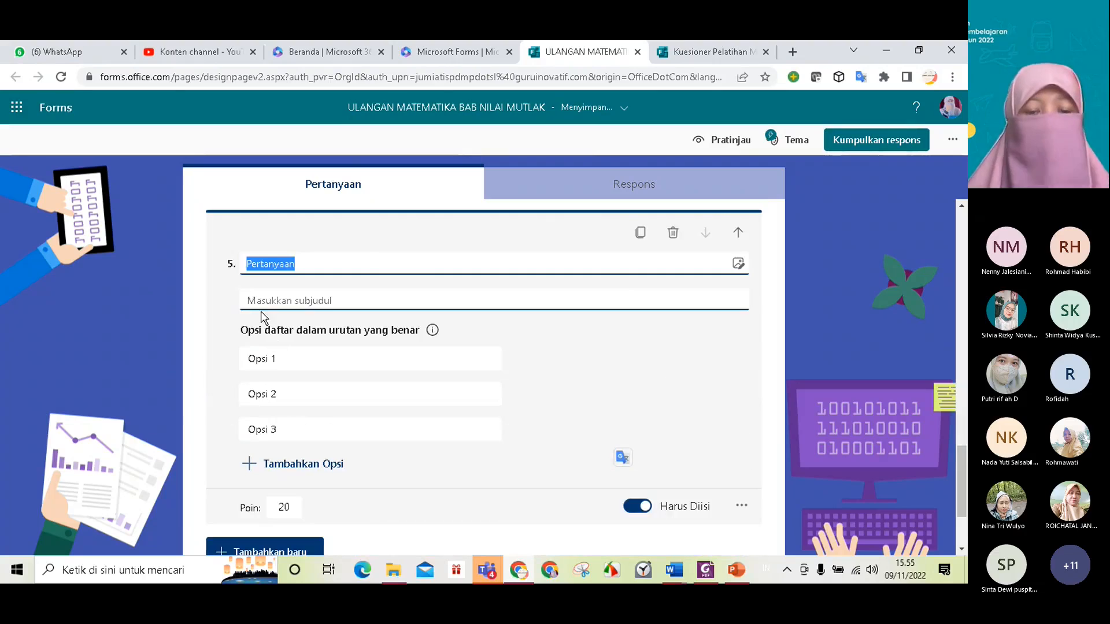
Enter "Urutkan bilangan berikut dari kecil ke besar" as the text of ranking question 5
text(Uru)
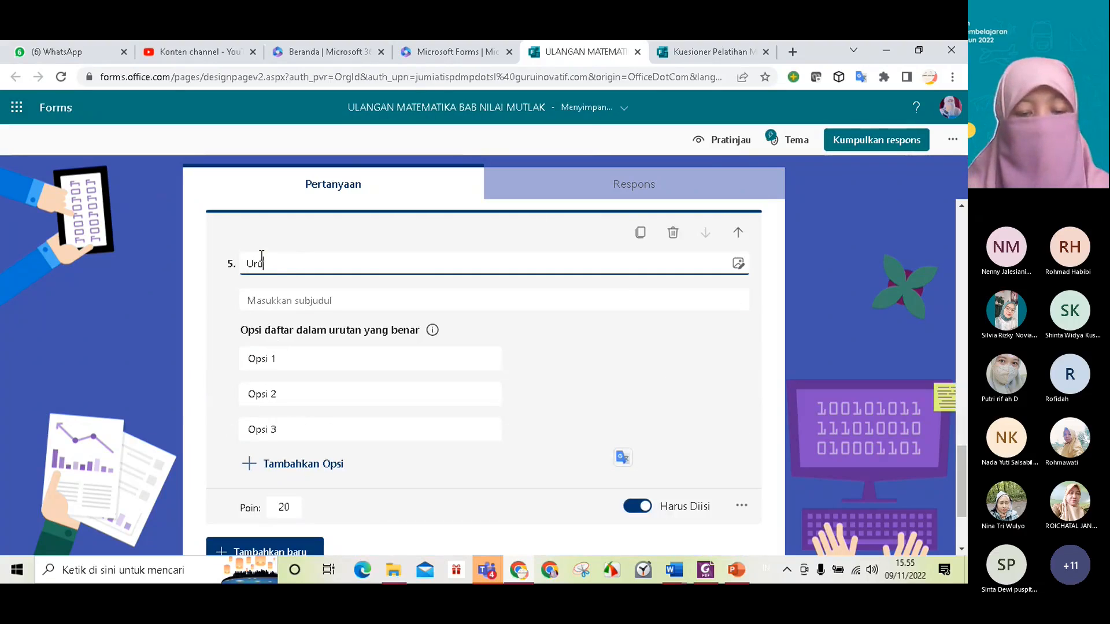
text(tkan b)
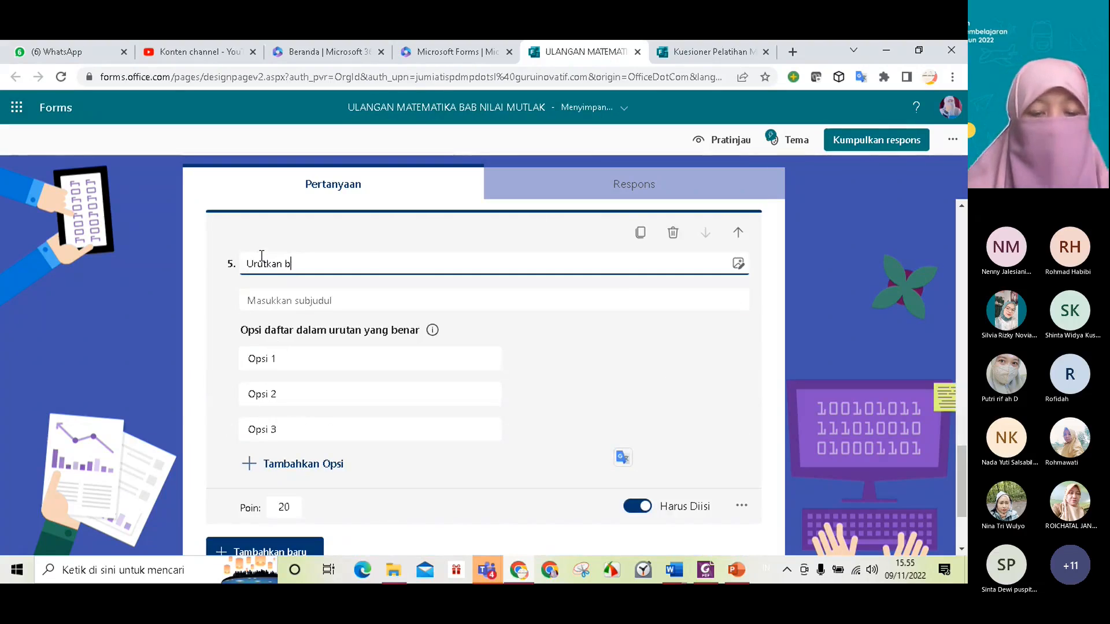
text(ilangan berikut)
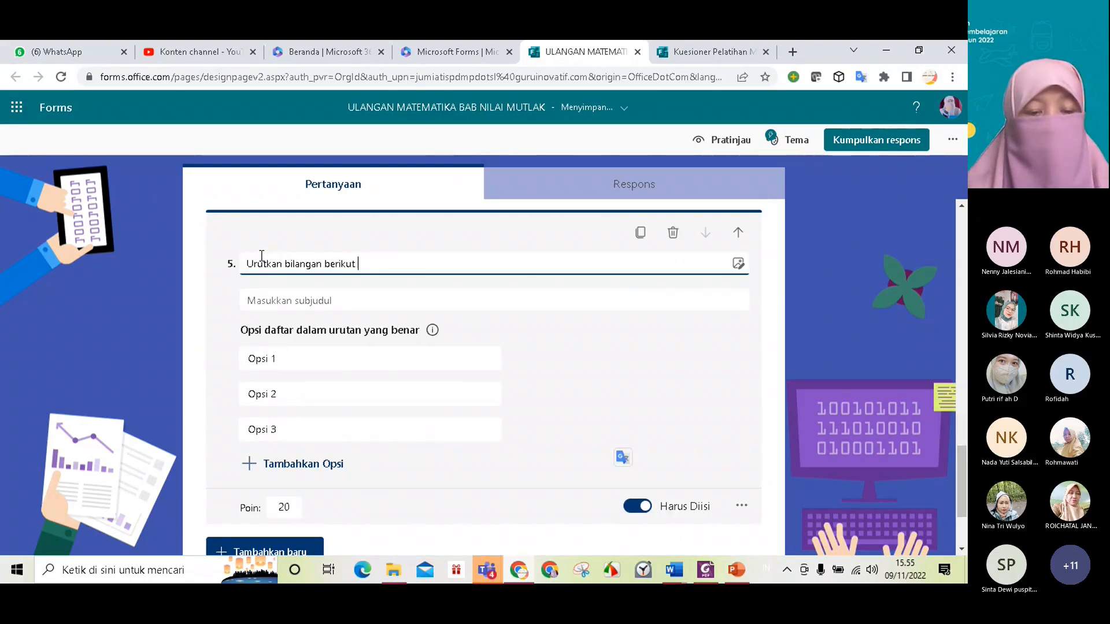
text( dari kec)
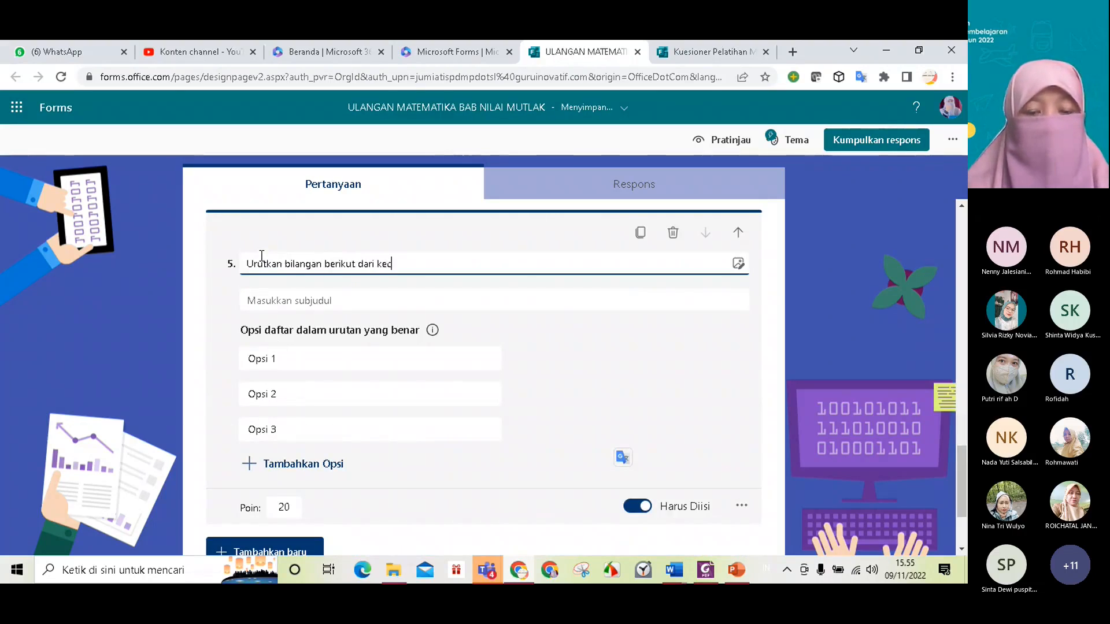
text(il ke be)
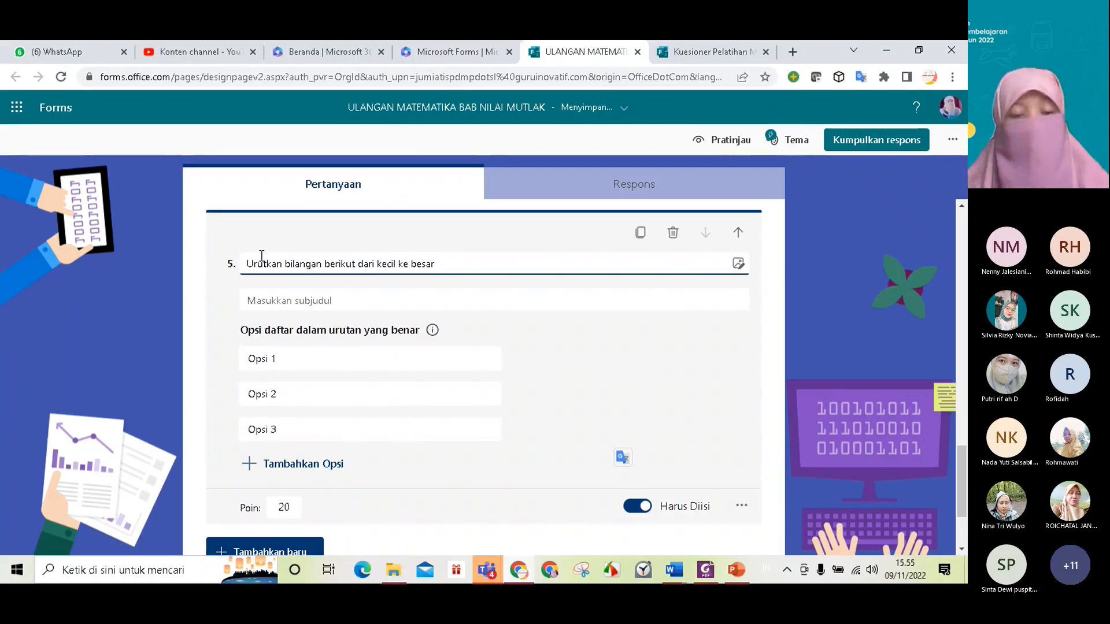
Finish question 5's text with an exclamation mark and fill its four ranking options with 23, 12, 40 and 7
text(sar)
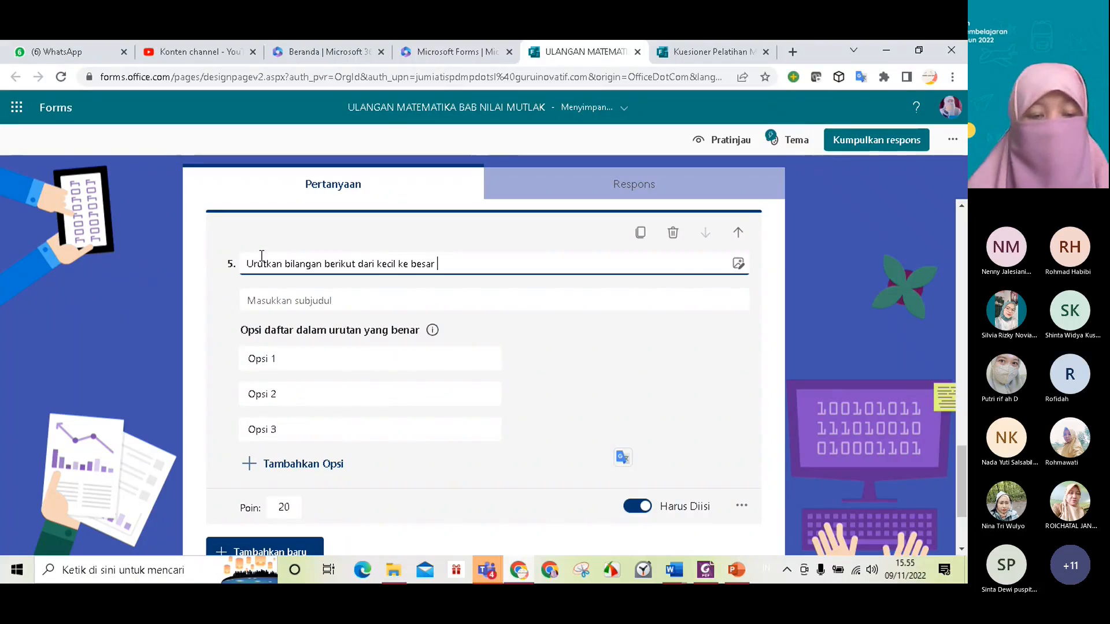
click(280, 359)
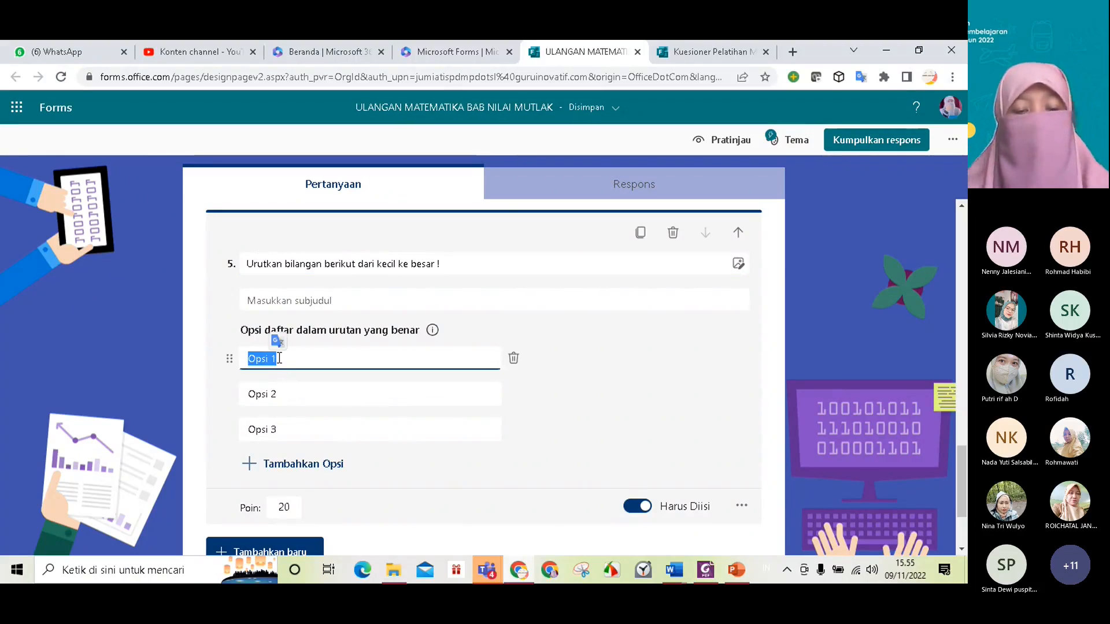
text(23)
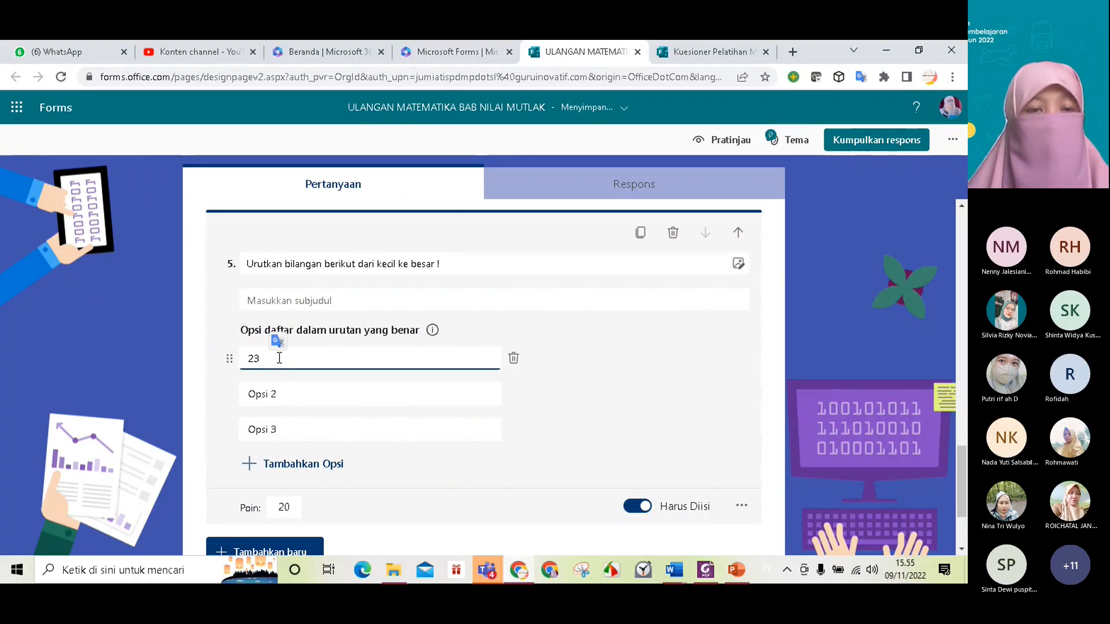
click(276, 394)
text(12)
click(274, 430)
text(40)
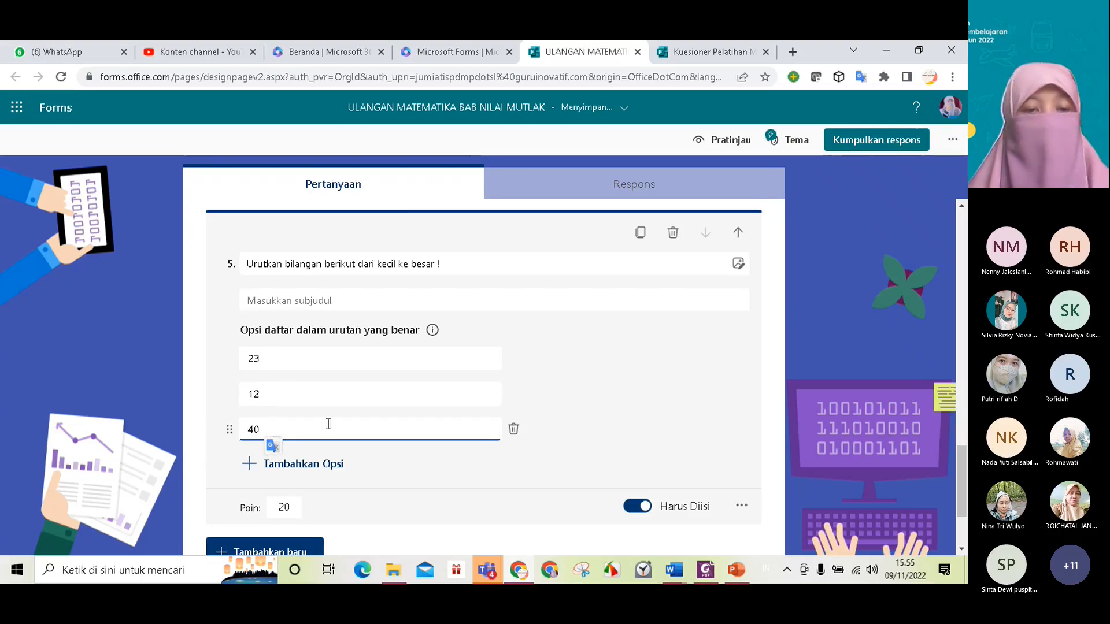
scroll(290, 440, down, 1)
click(300, 398)
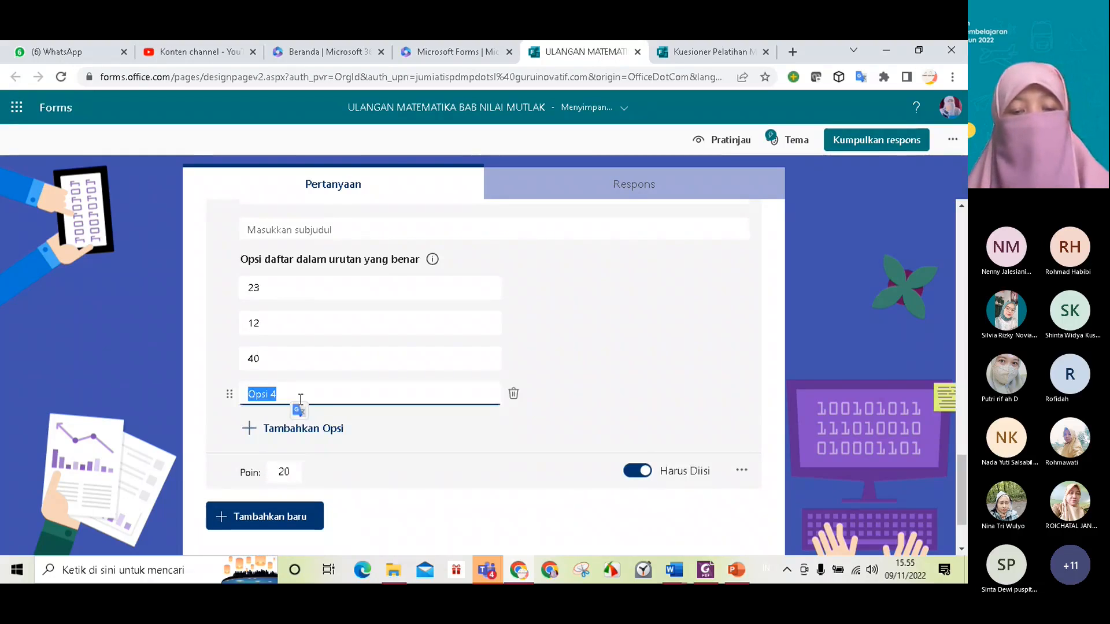
text(7)
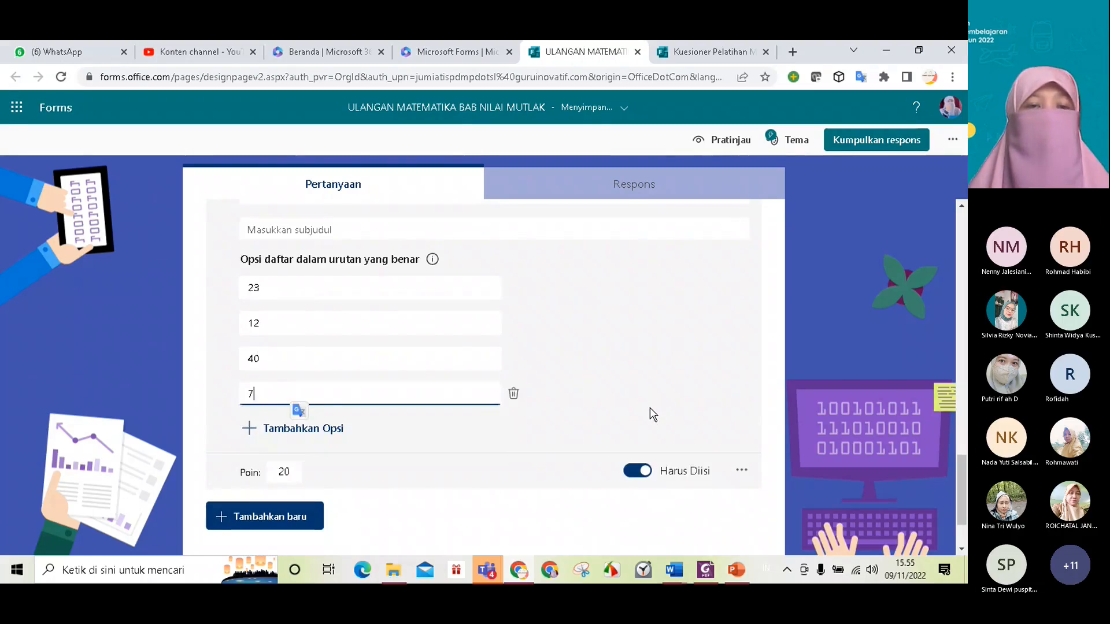
scroll(636, 411, up, 2)
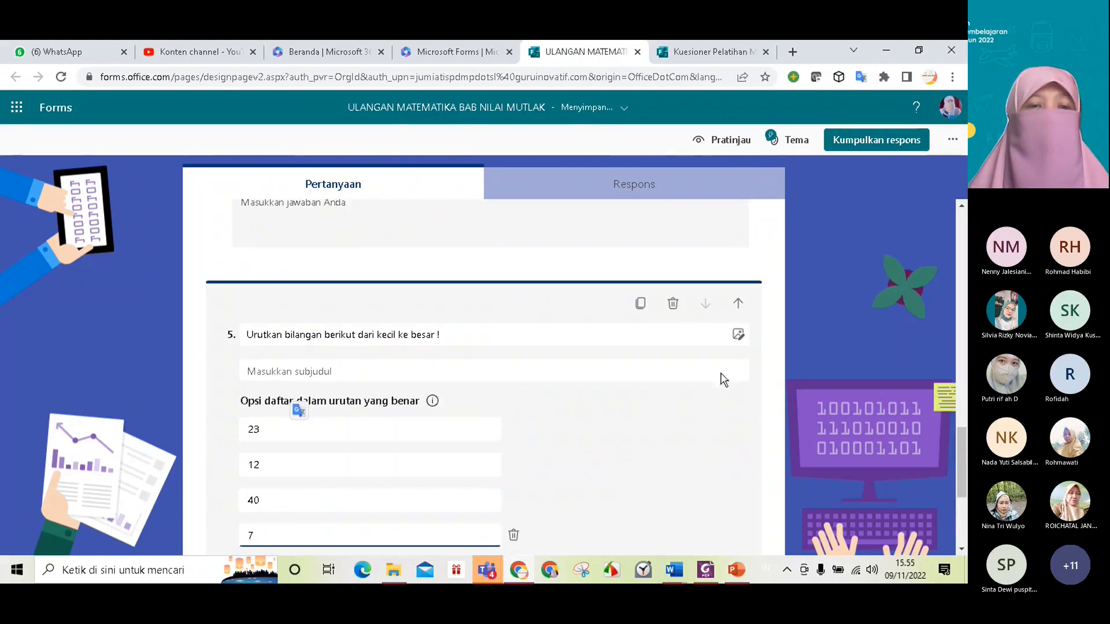
scroll(549, 384, down, 4)
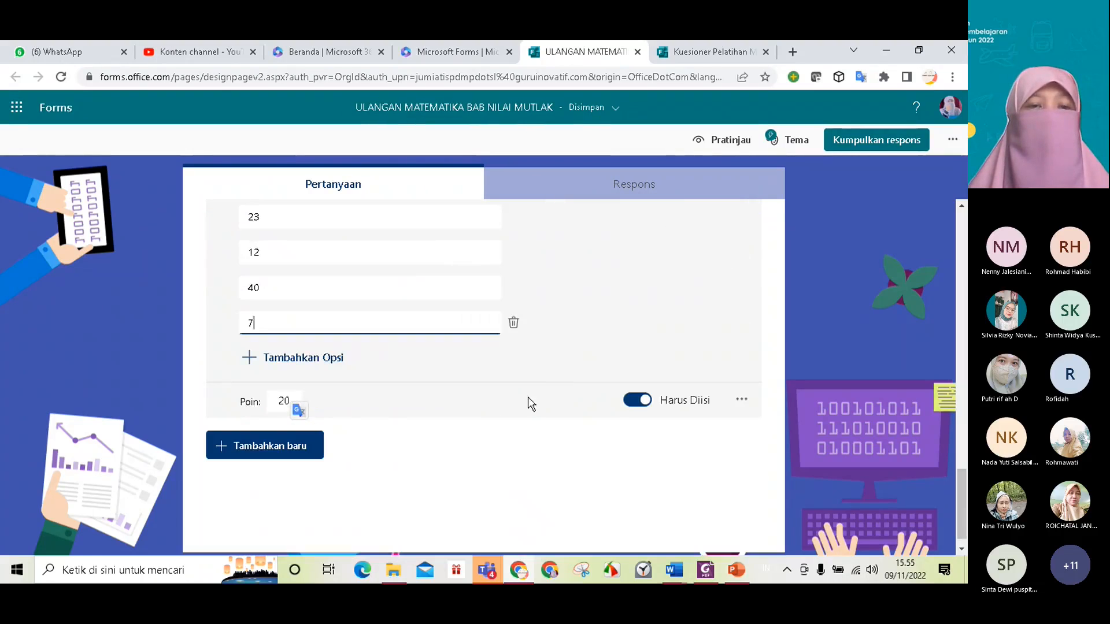
In the quiz preview, fill in the respondent's name, choose the third KELAS option and continue to the question section
click(706, 142)
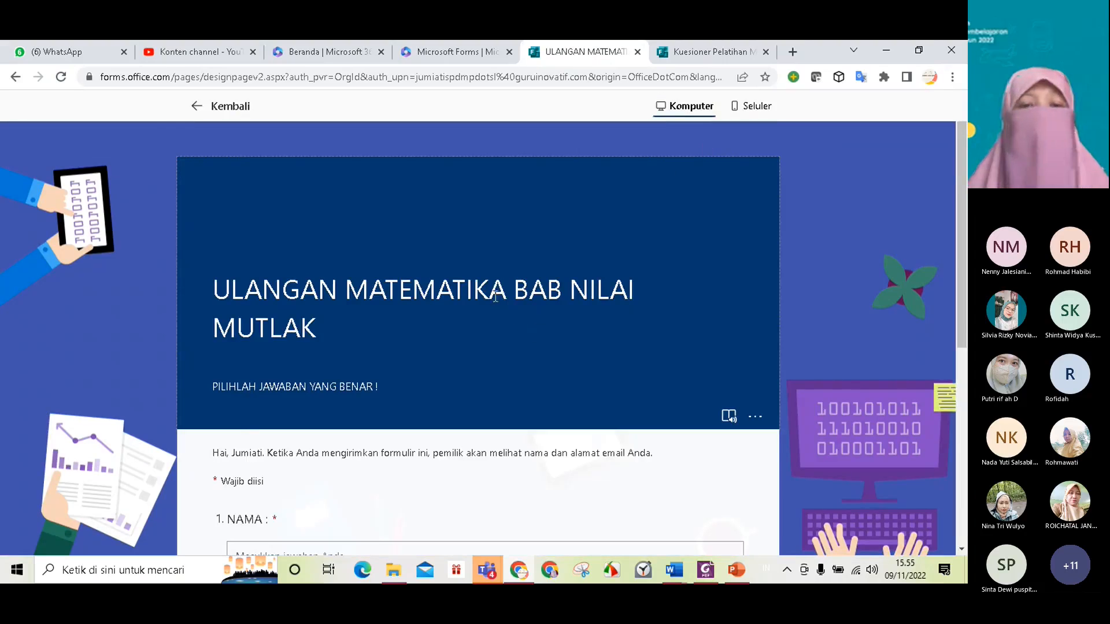
scroll(487, 296, down, 5)
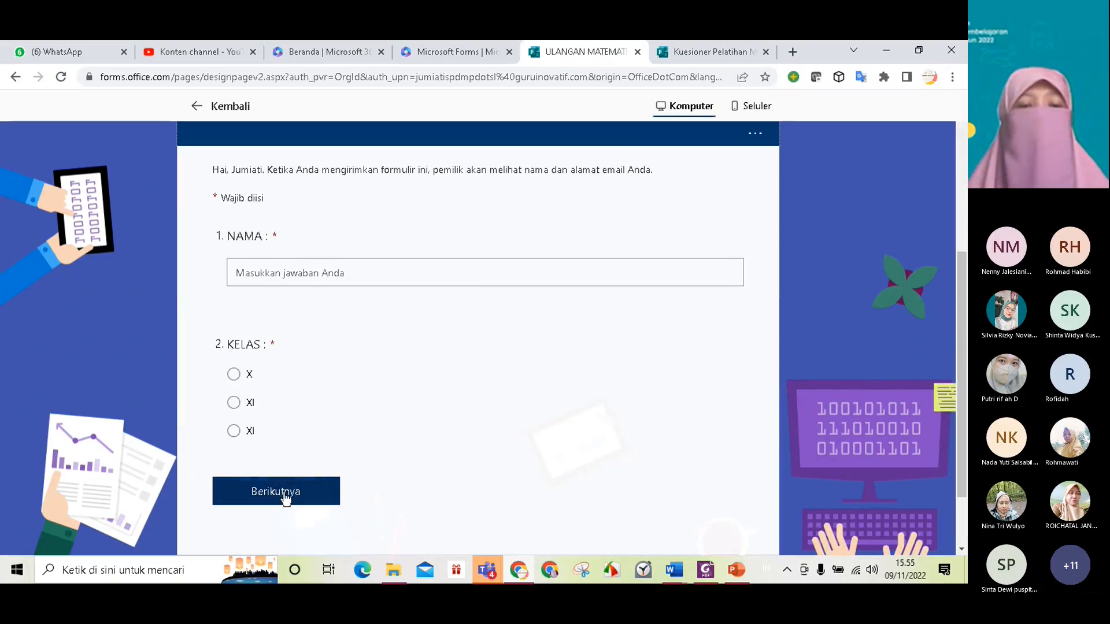
click(255, 272)
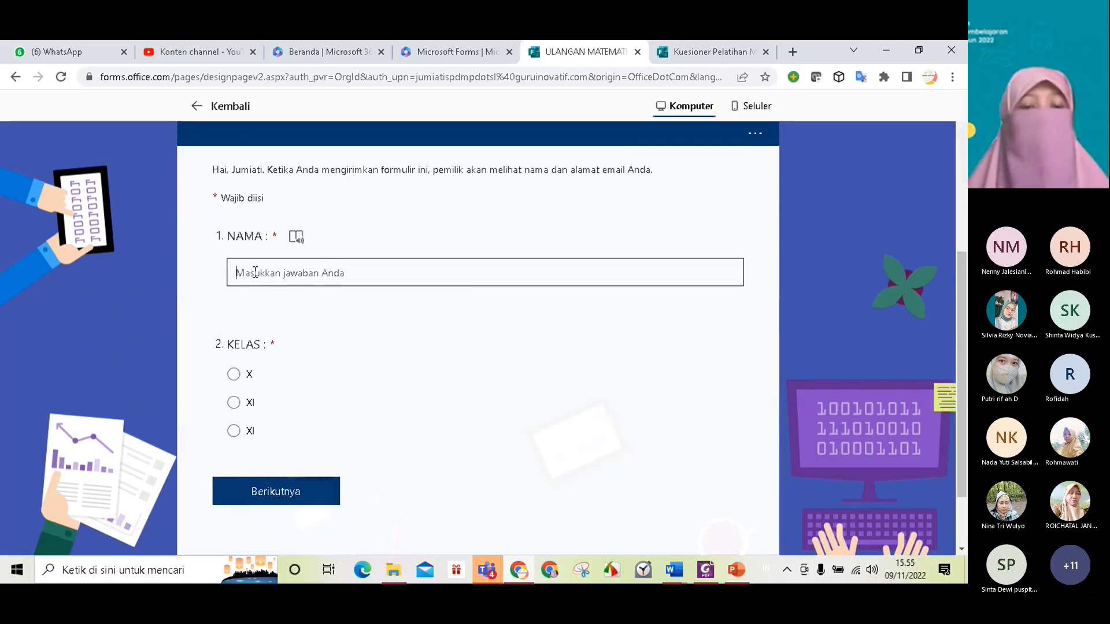
text(jumi)
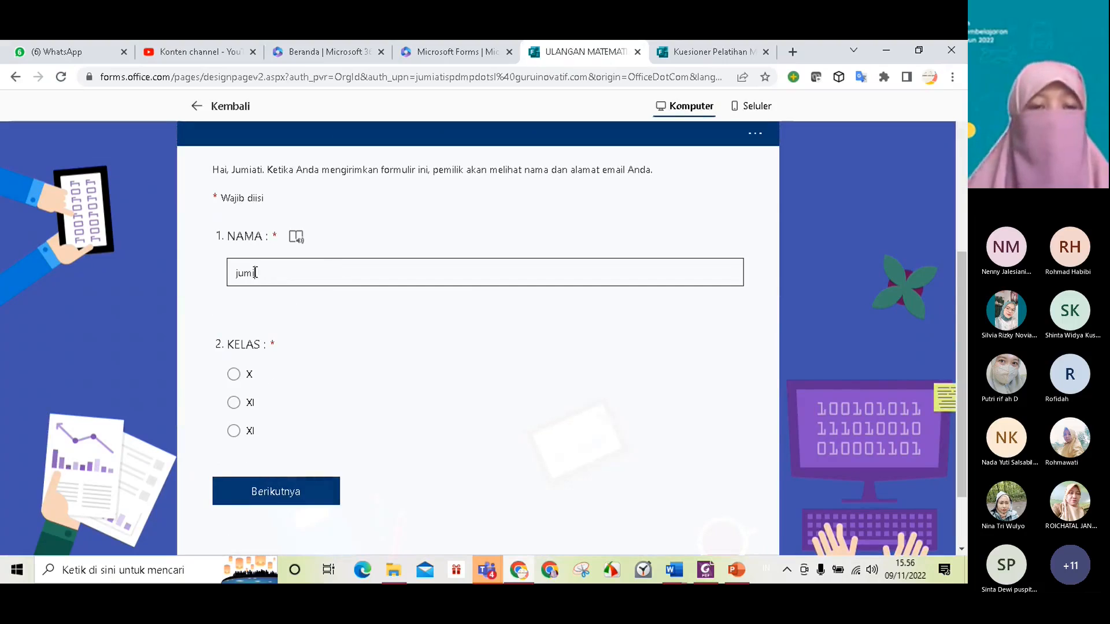
click(233, 404)
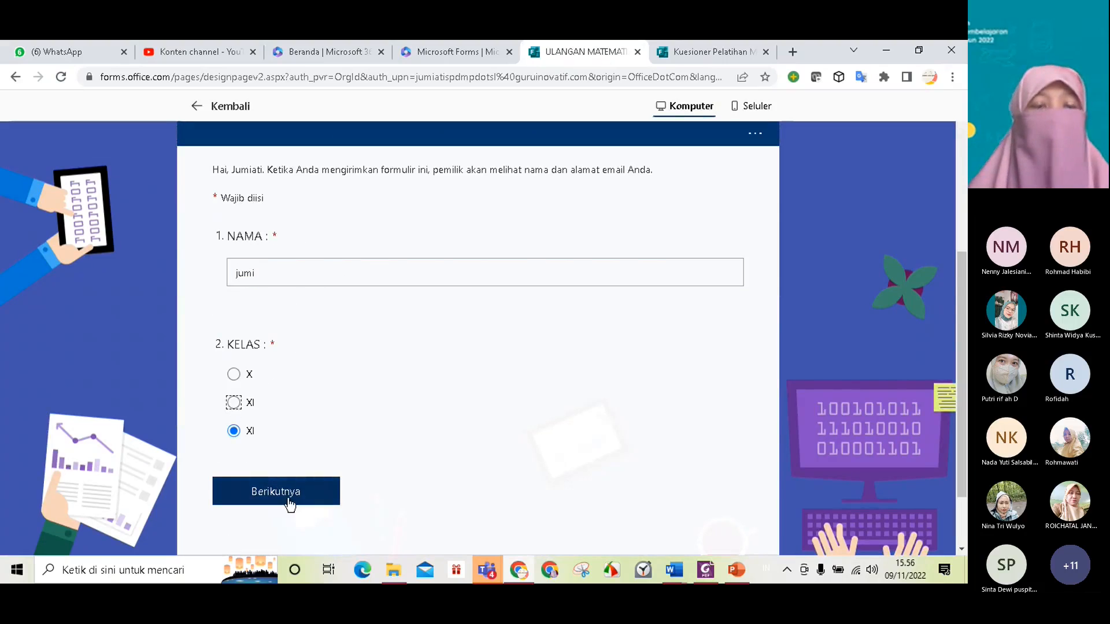
scroll(399, 264, down, 1)
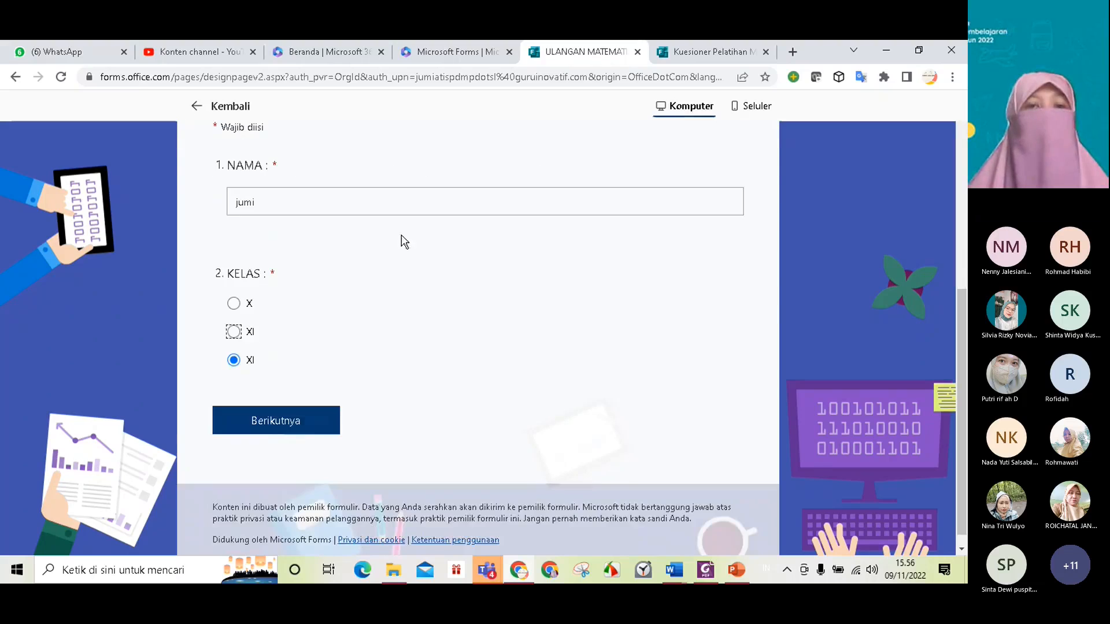
scroll(312, 435, up, 1)
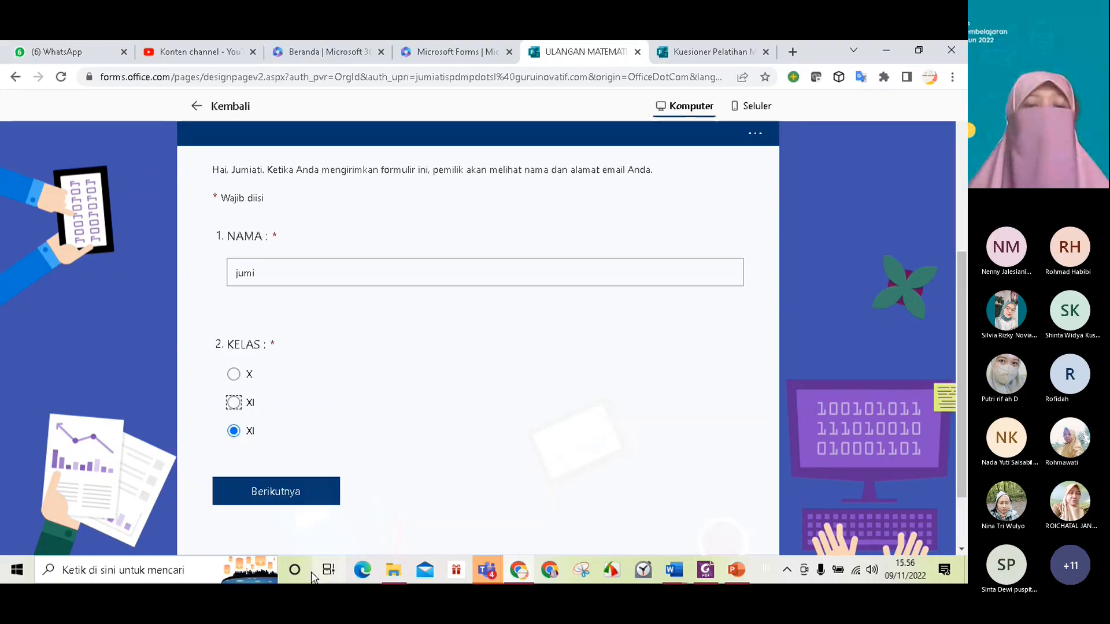
click(330, 490)
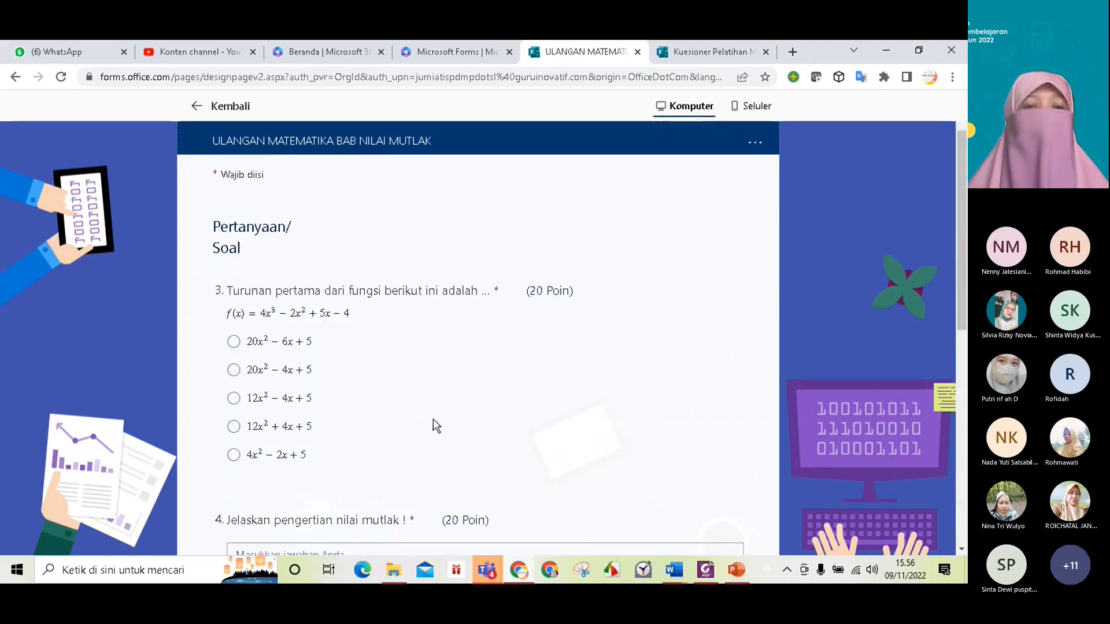
Test the previewed ranking question by ordering its numbers 7, 12, 23, 40, and return to editing the quiz
scroll(324, 268, down, 1)
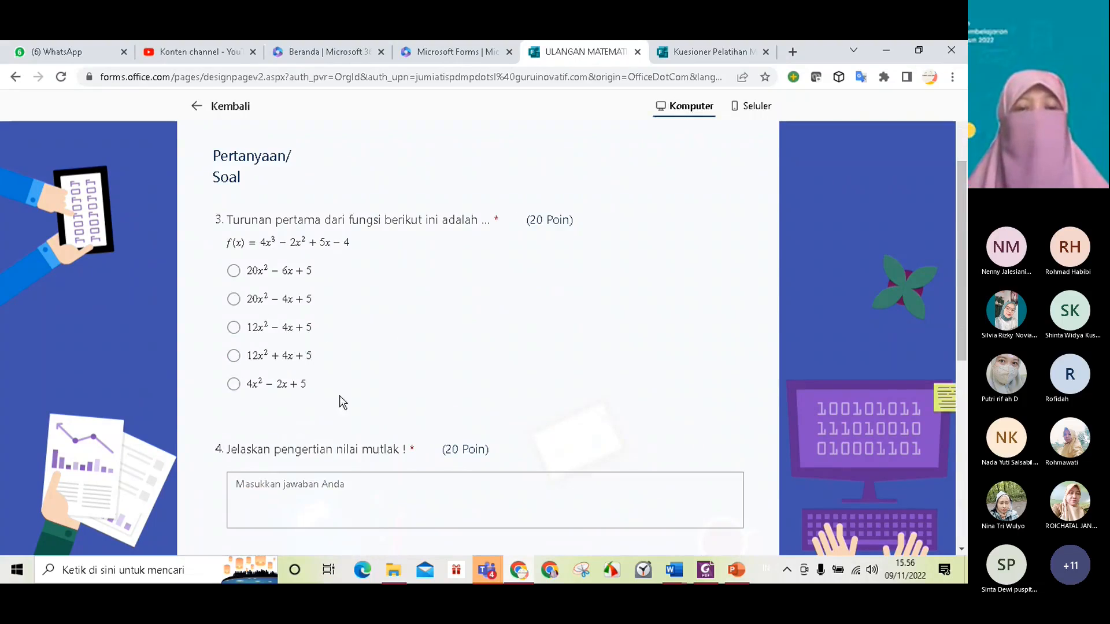
scroll(342, 401, down, 2)
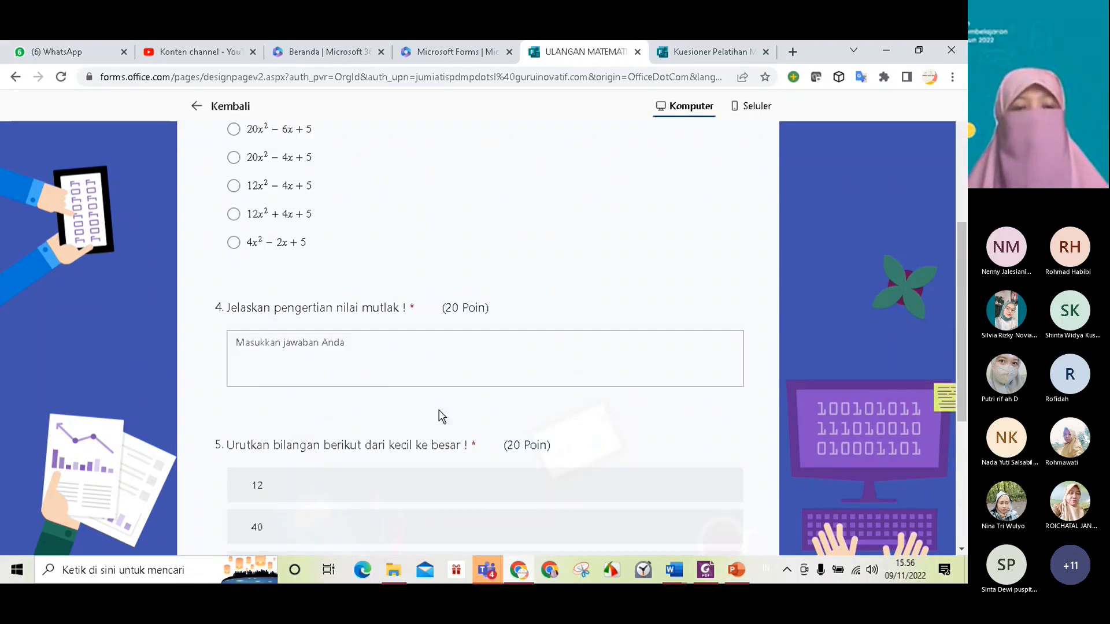
scroll(441, 416, down, 2)
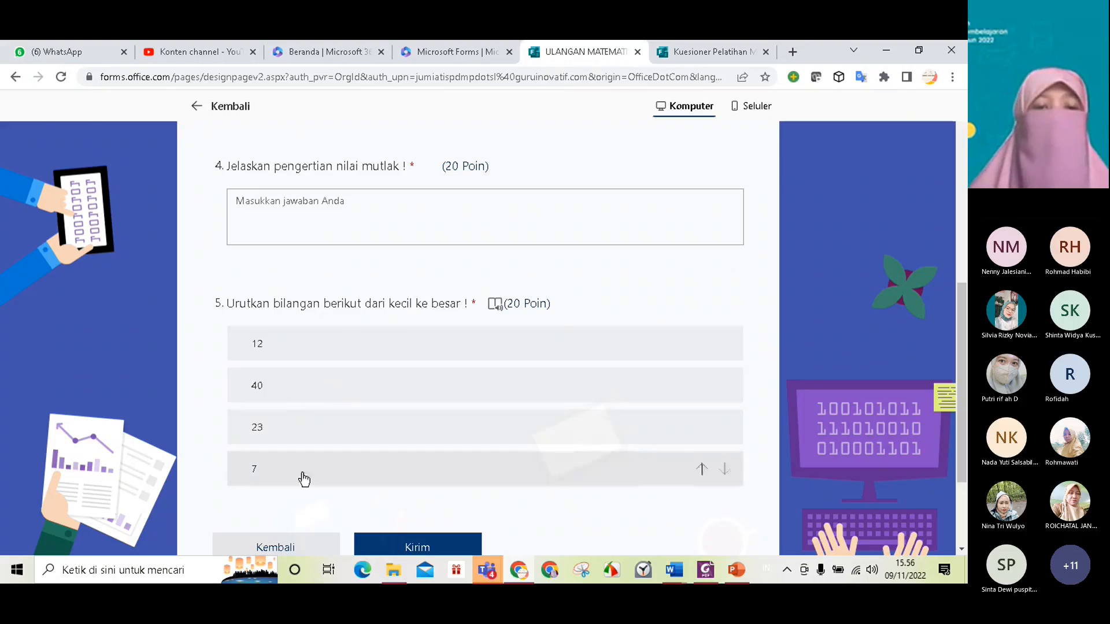
drag(326, 478, 280, 344)
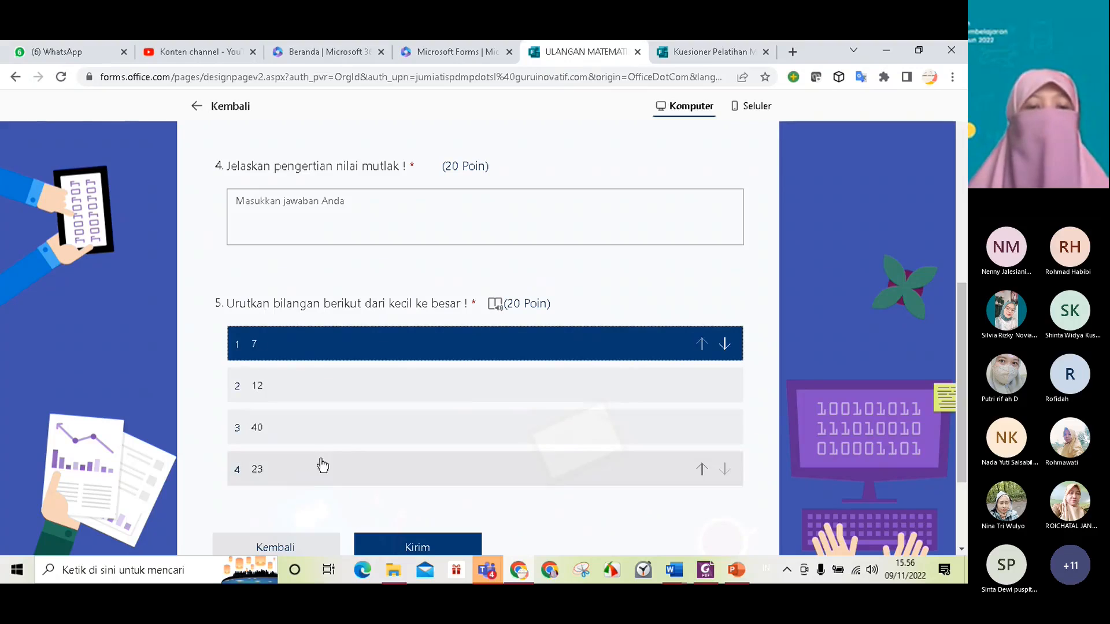
click(288, 461)
drag(288, 461, 289, 434)
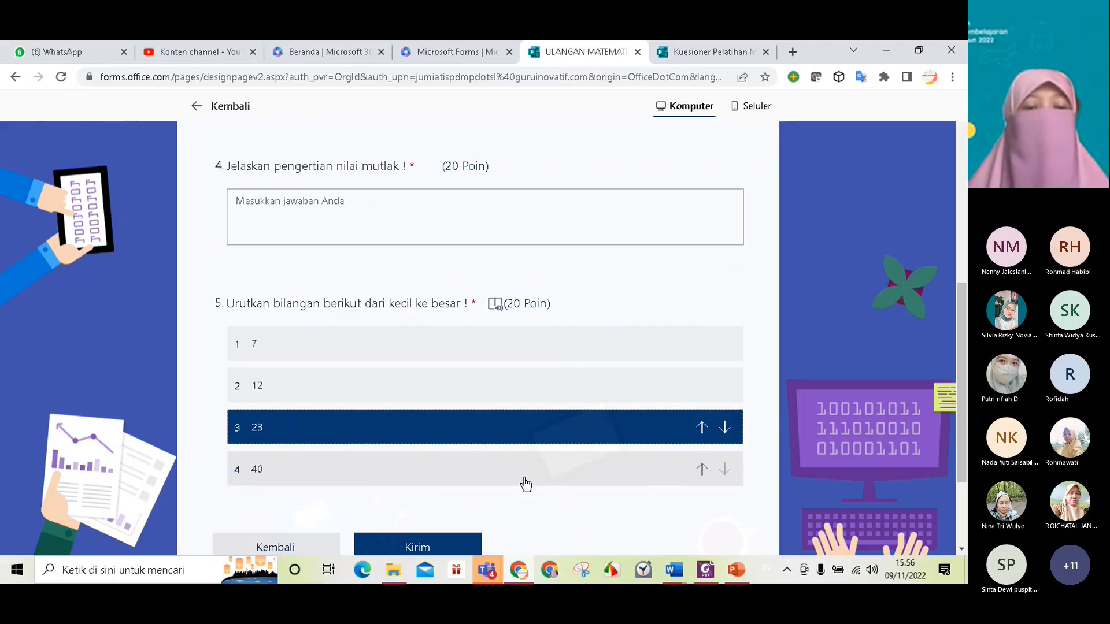
scroll(581, 492, down, 1)
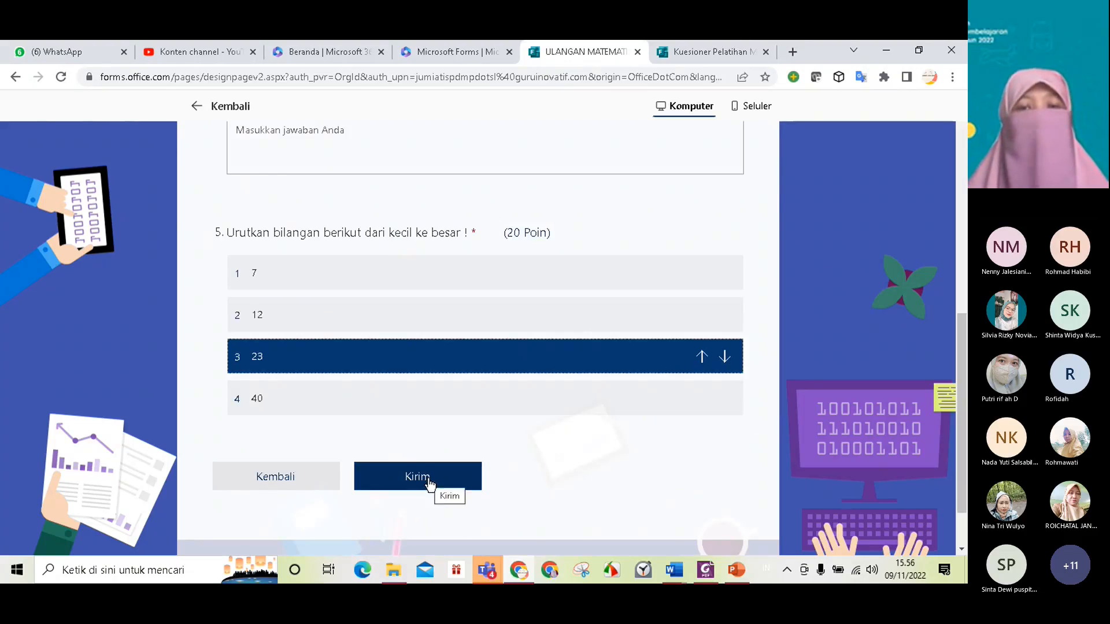
scroll(558, 393, up, 7)
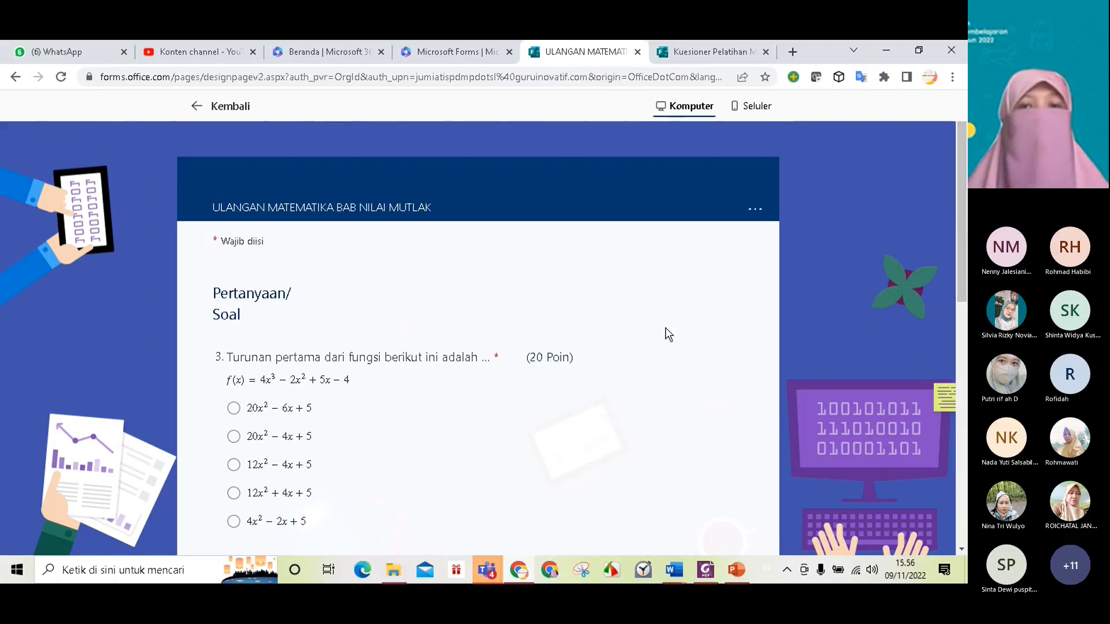
click(213, 110)
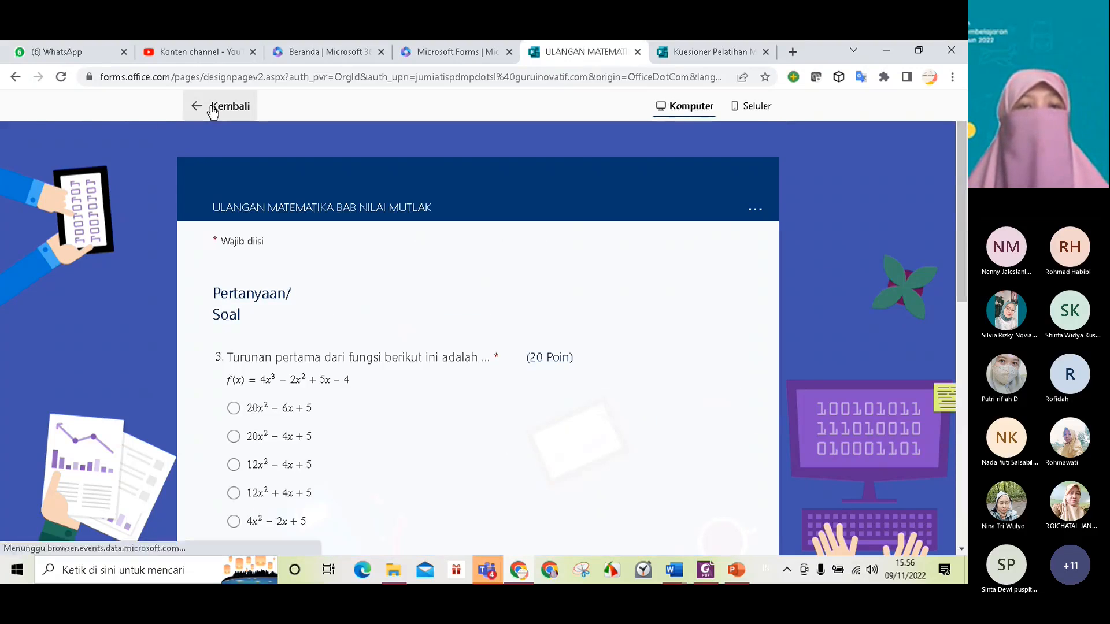
Change the third option of the KELAS question to XII
scroll(480, 387, down, 4)
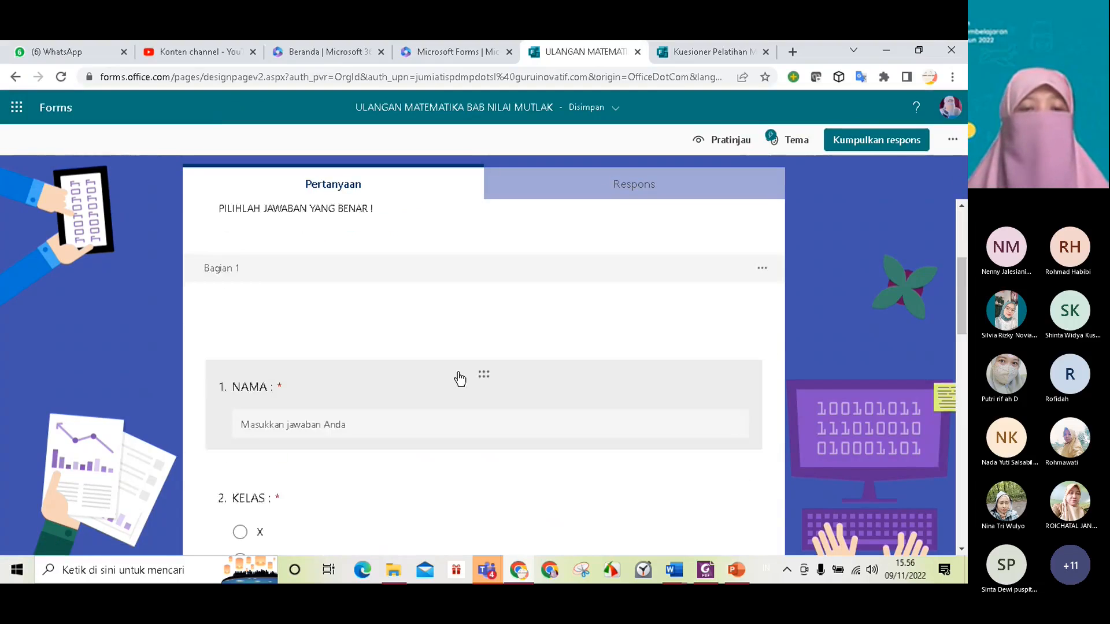
scroll(442, 370, down, 5)
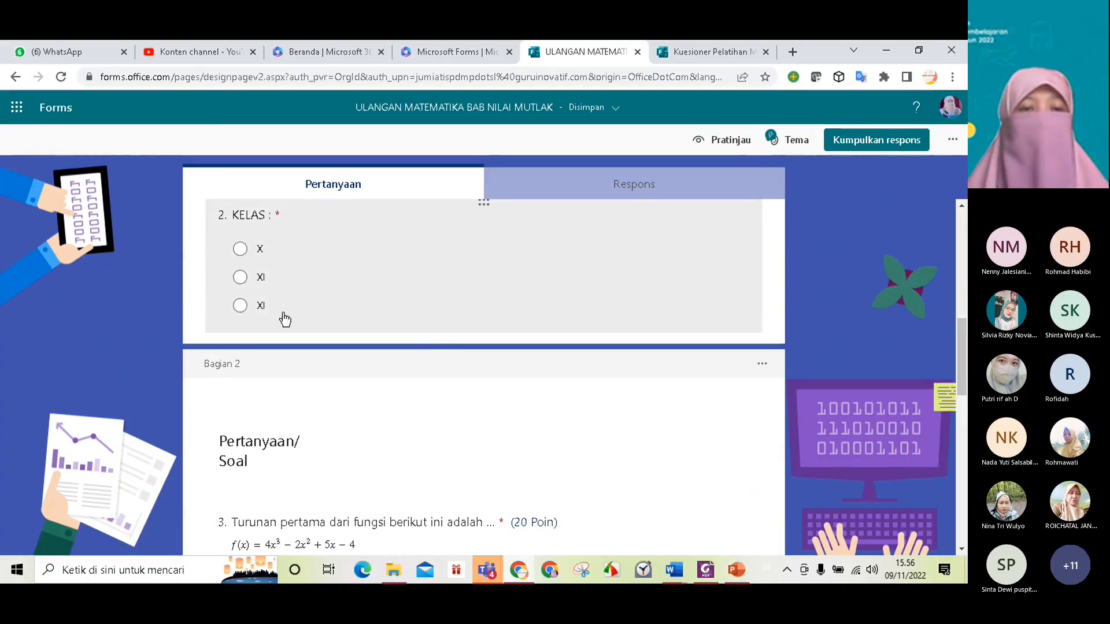
click(273, 312)
click(288, 372)
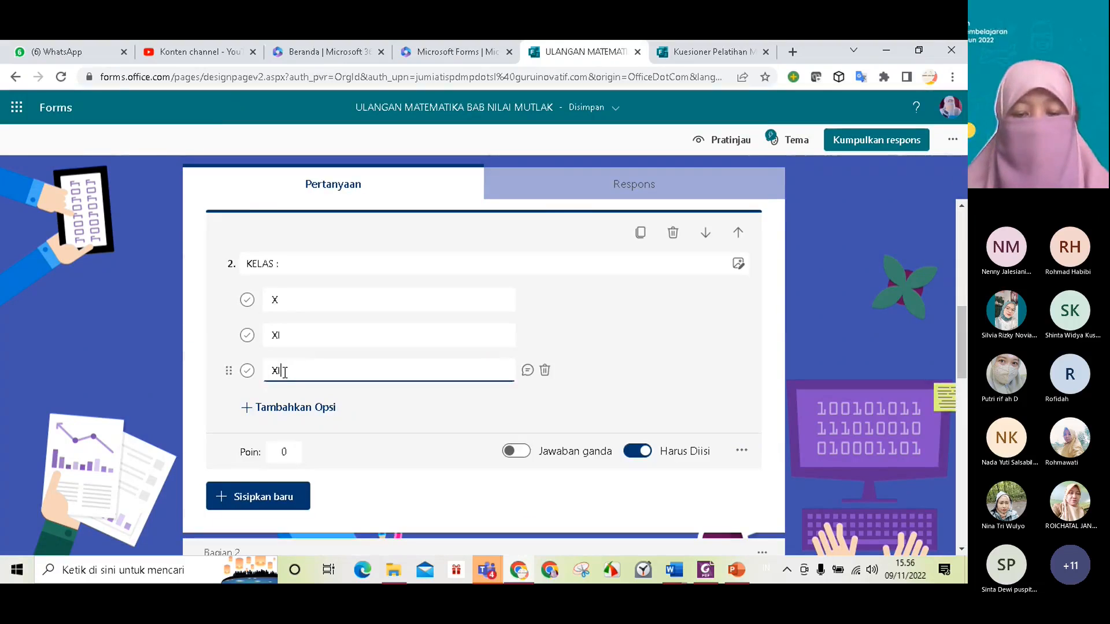
text(I)
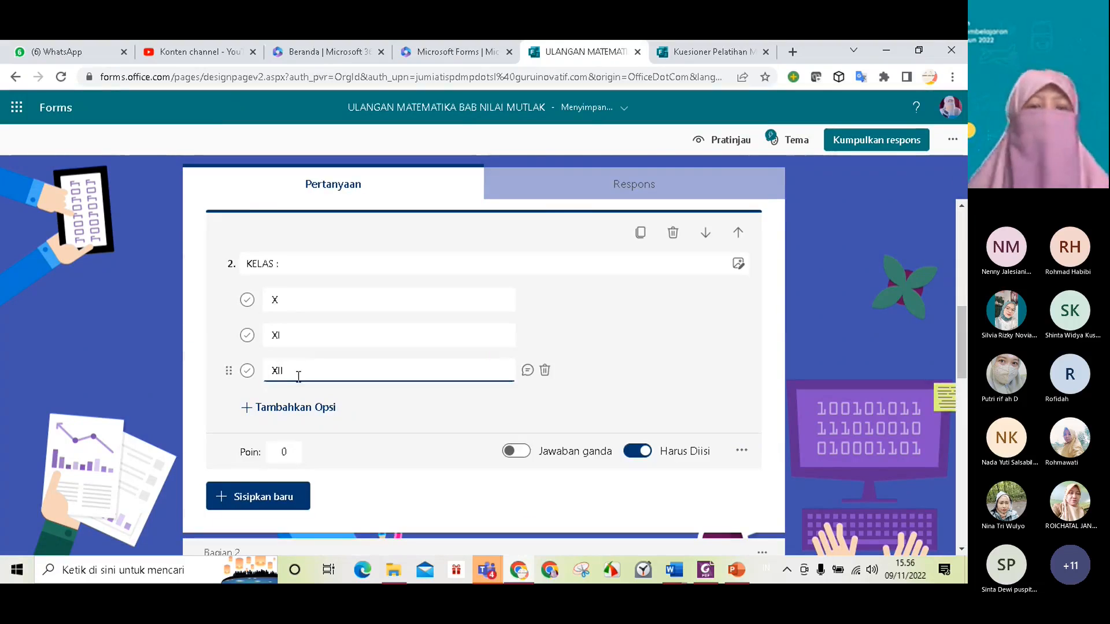
Bring up the question types for adding a new question below ranking question 5
scroll(411, 390, down, 7)
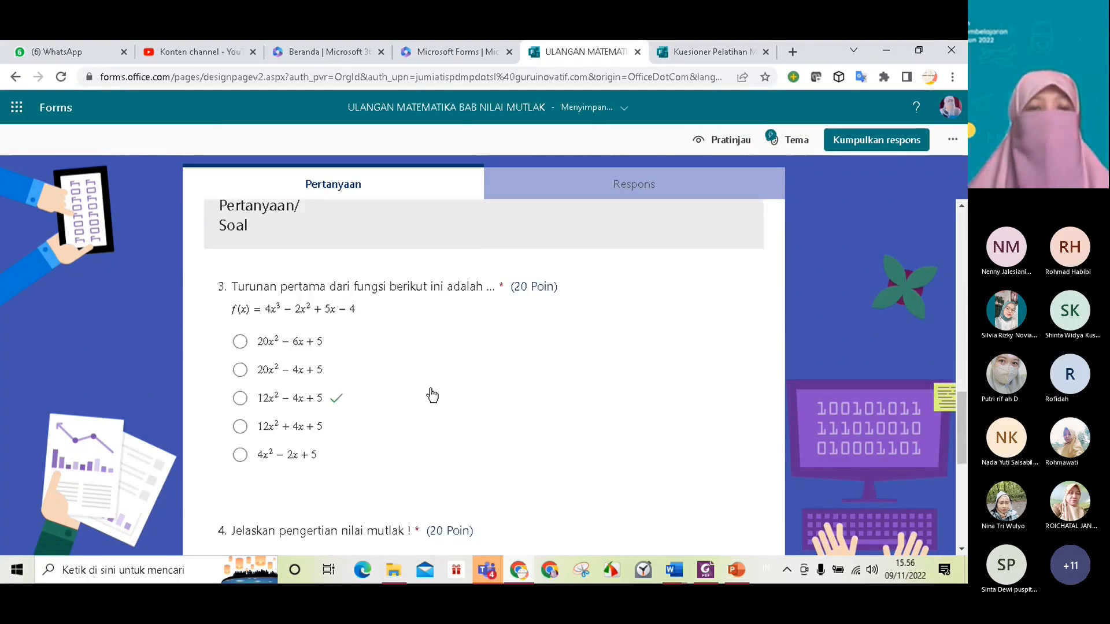
scroll(433, 395, down, 6)
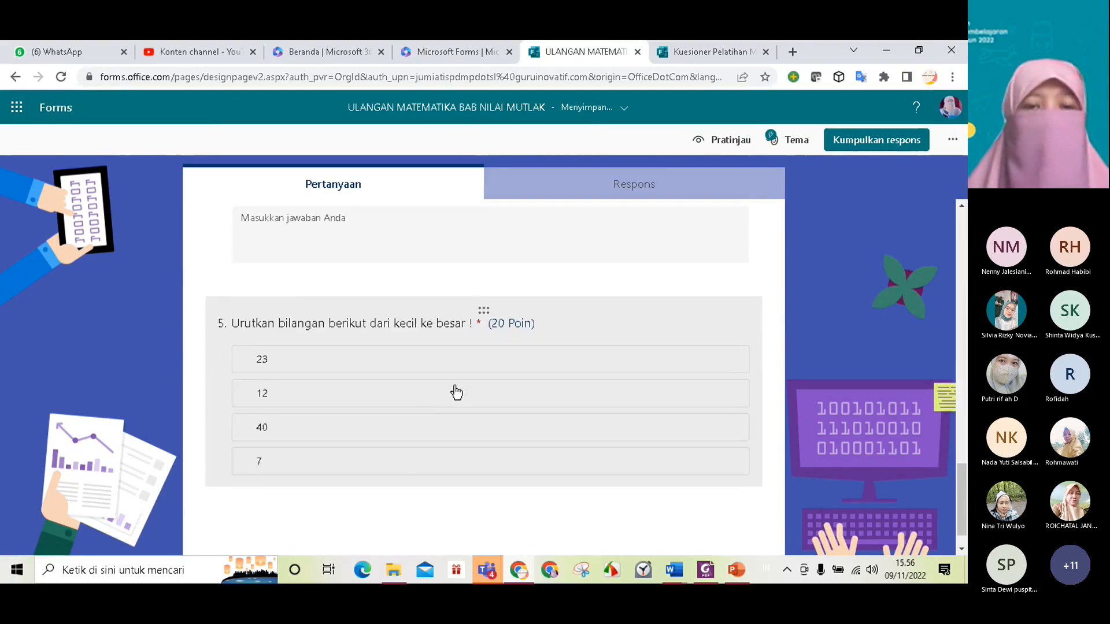
scroll(417, 414, down, 1)
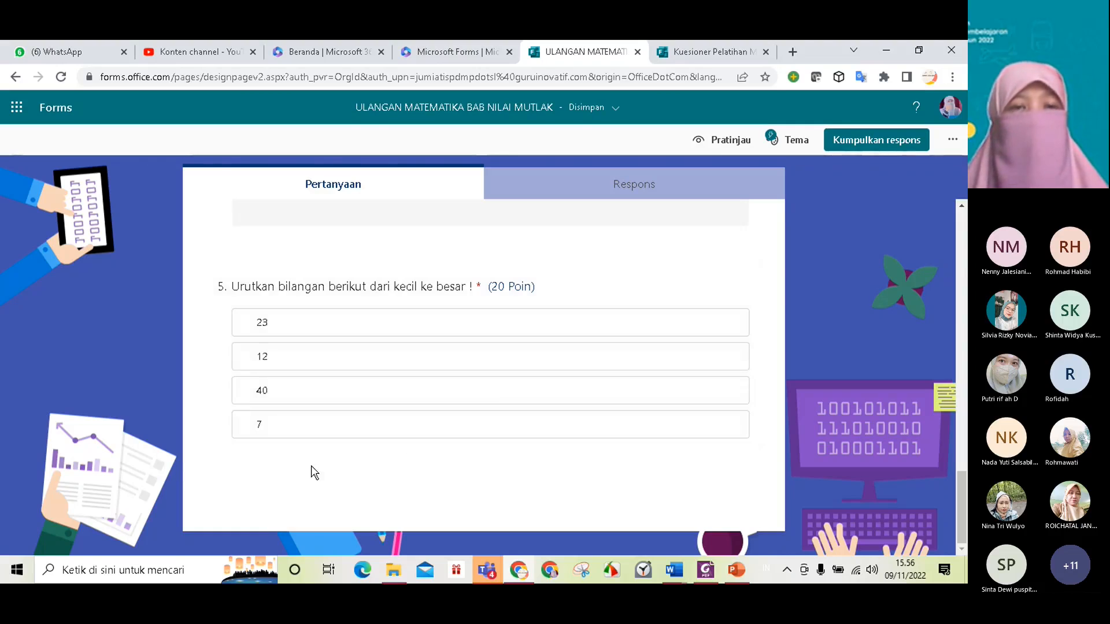
click(359, 461)
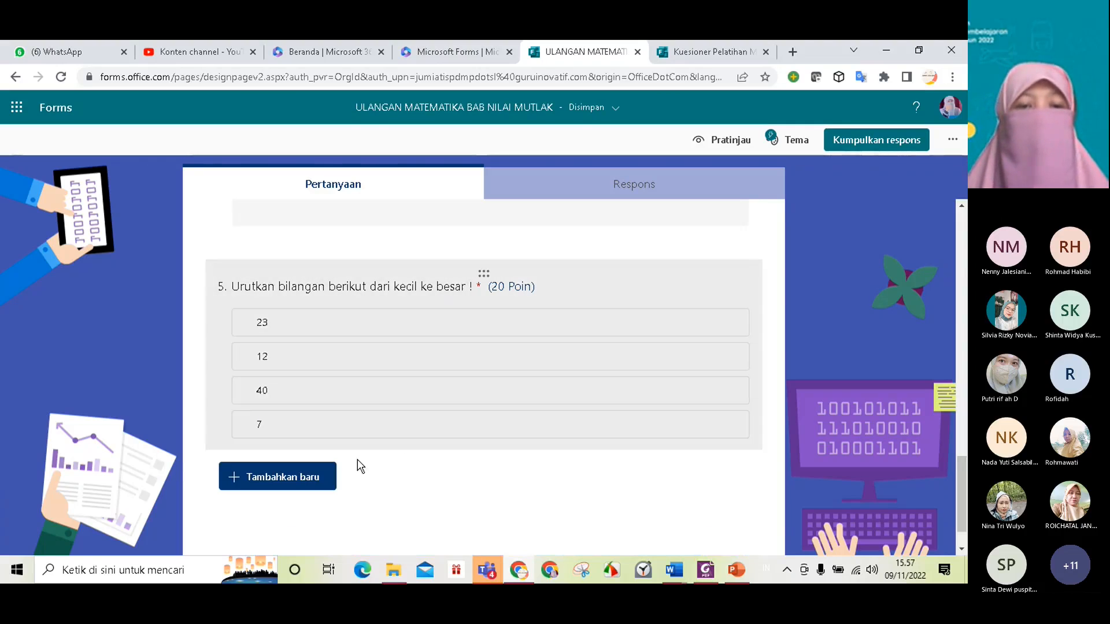
click(305, 478)
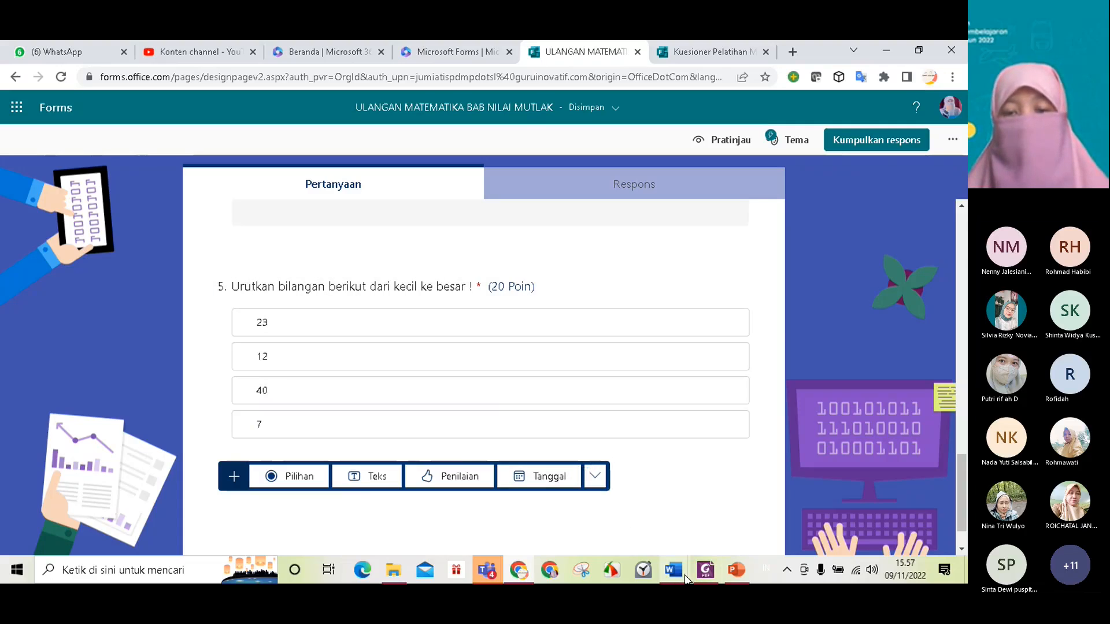
Switch to the Word document CONTOH SOAL UTK FORM KUIS and go to question 4 about the absolute value graph
click(674, 571)
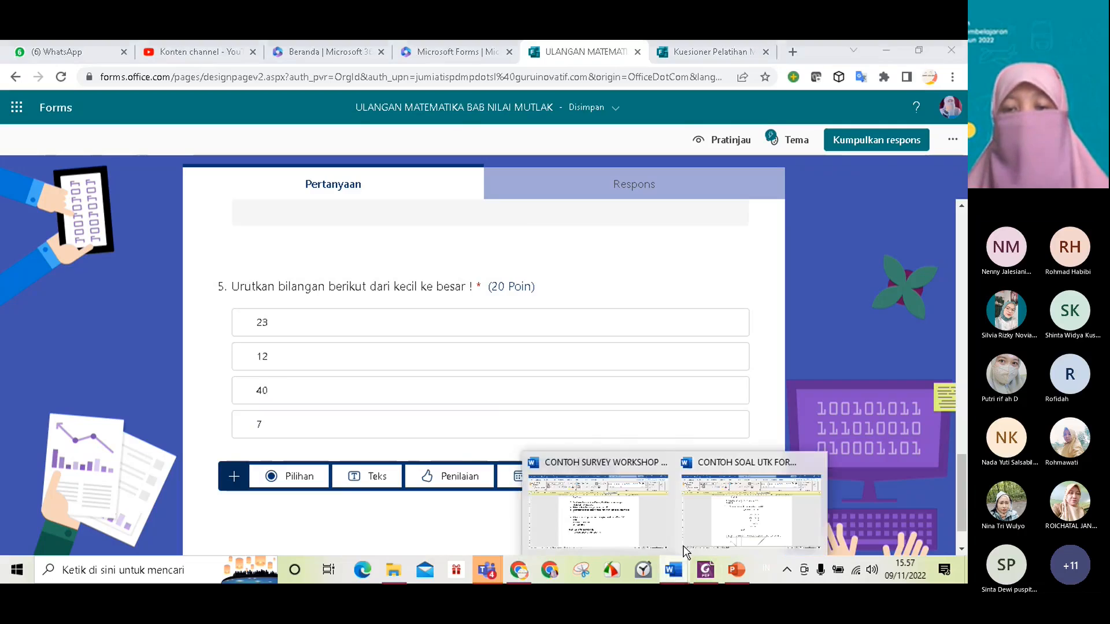
click(727, 525)
scroll(518, 294, down, 1)
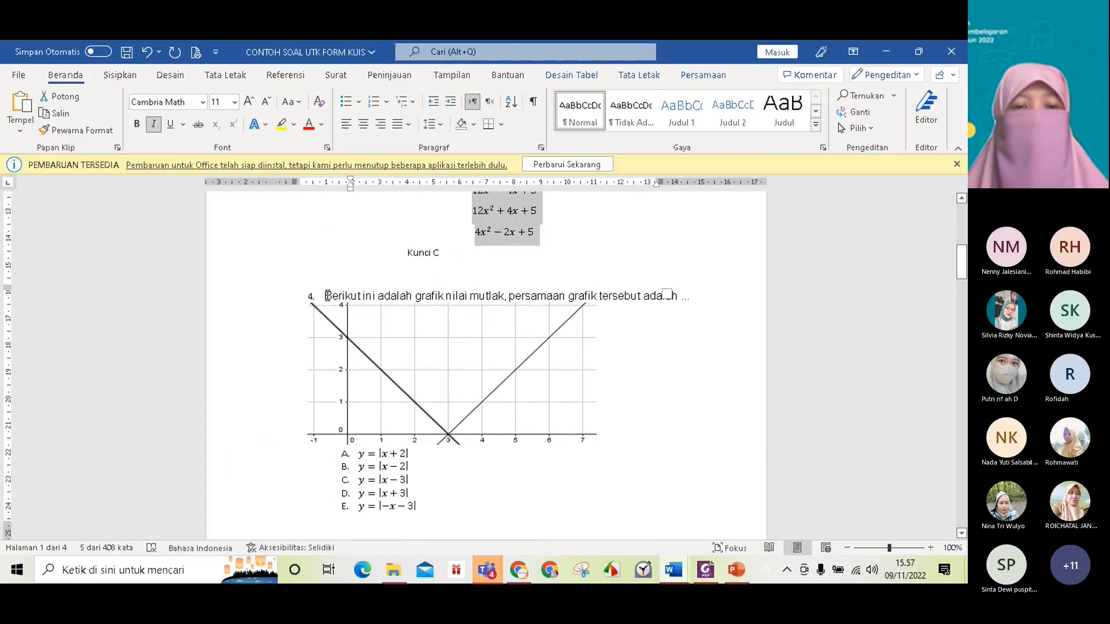
Copy the wording of question 4 from the Word document and paste it as the title of a new choice question 6 in the Forms quiz
drag(326, 296, 690, 298)
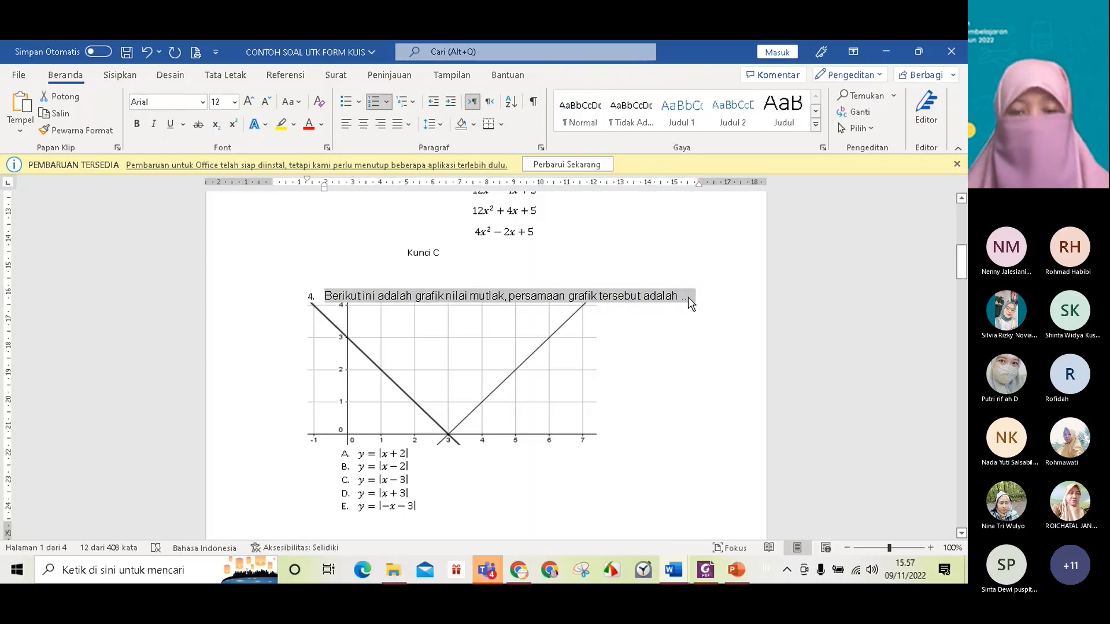
mouse_move(528, 577)
click(518, 509)
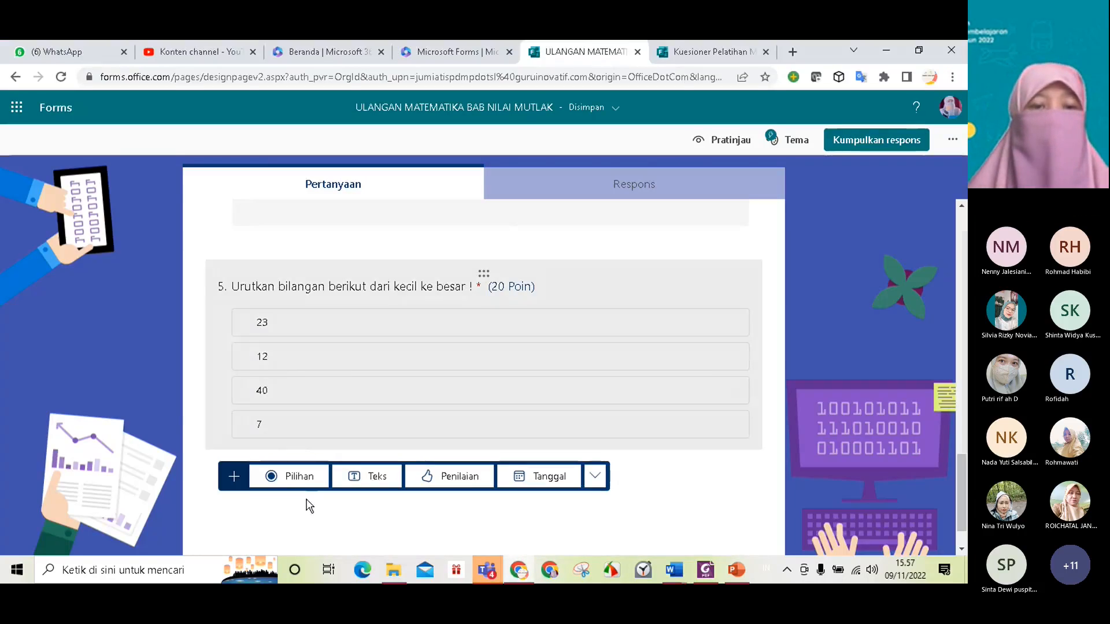
click(296, 477)
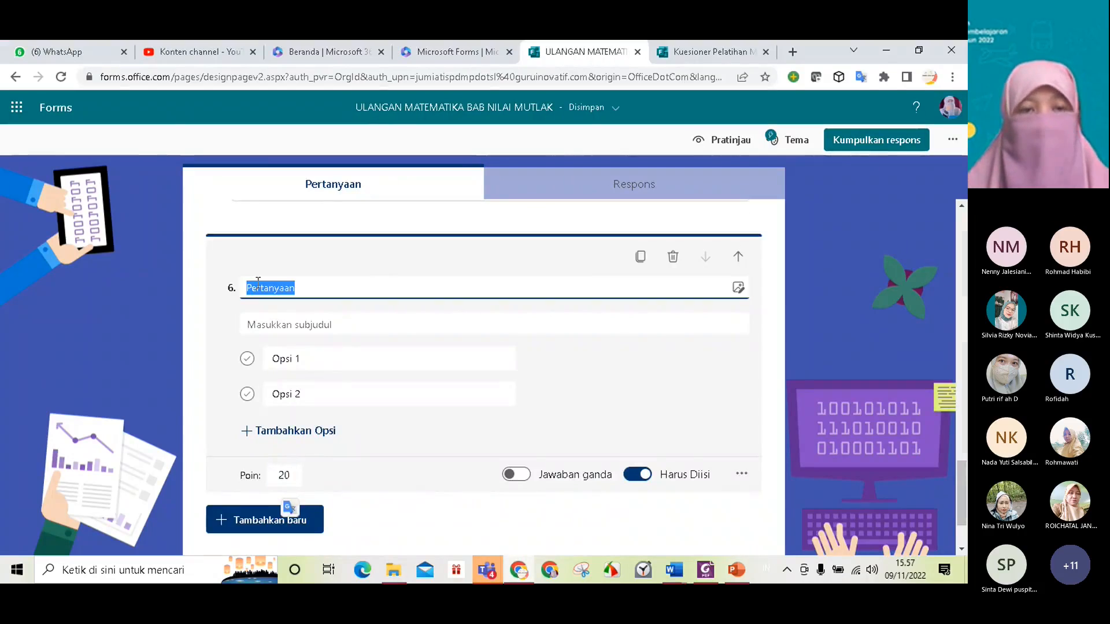
text(1.	Berikut ini adalah grafik nilai mutlak, persamaan grafik tersebut adalah ...)
Remove the pasted list number and spacing before "Berikut ini adalah grafik nilai mutlak" in question 6
click(276, 290)
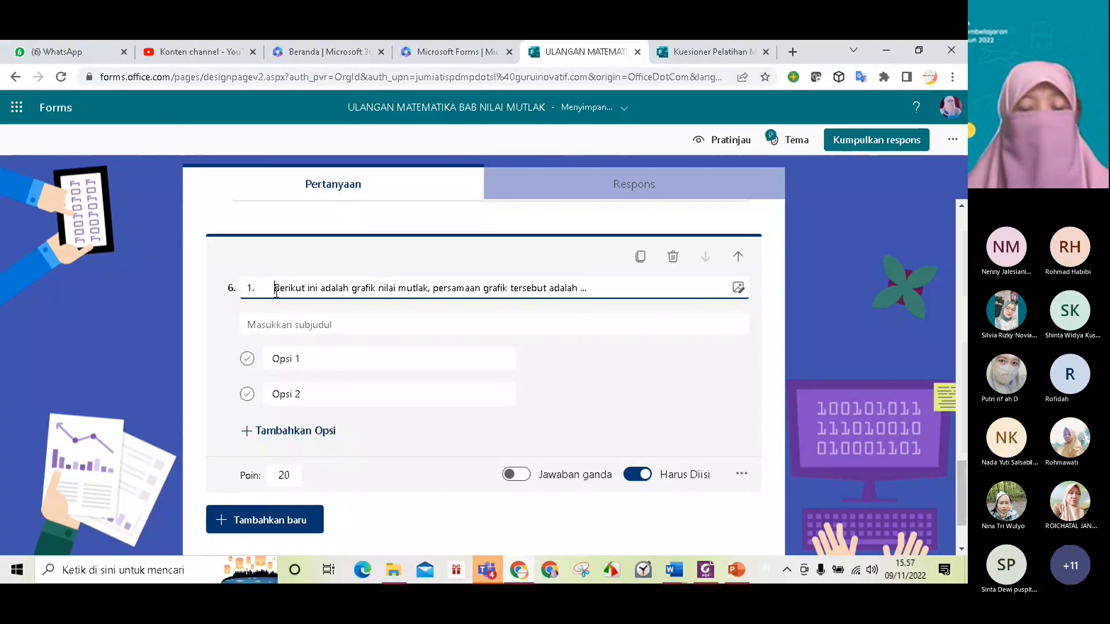
key(BackSpace)
key(BackSpace)
key(BackSpace)
key(BackSpace)
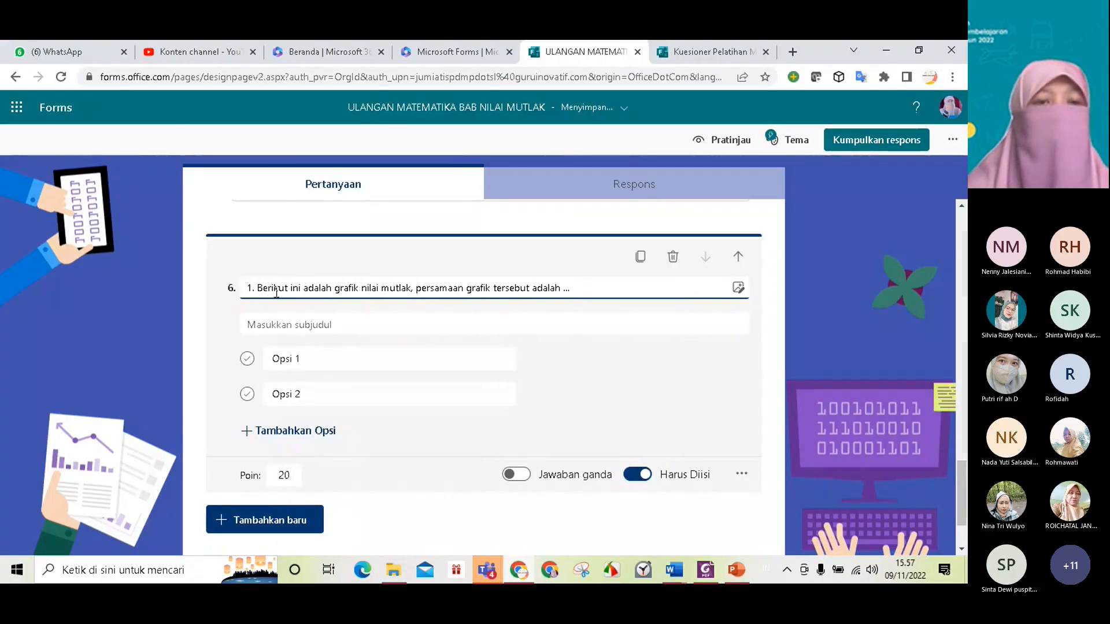
key(BackSpace)
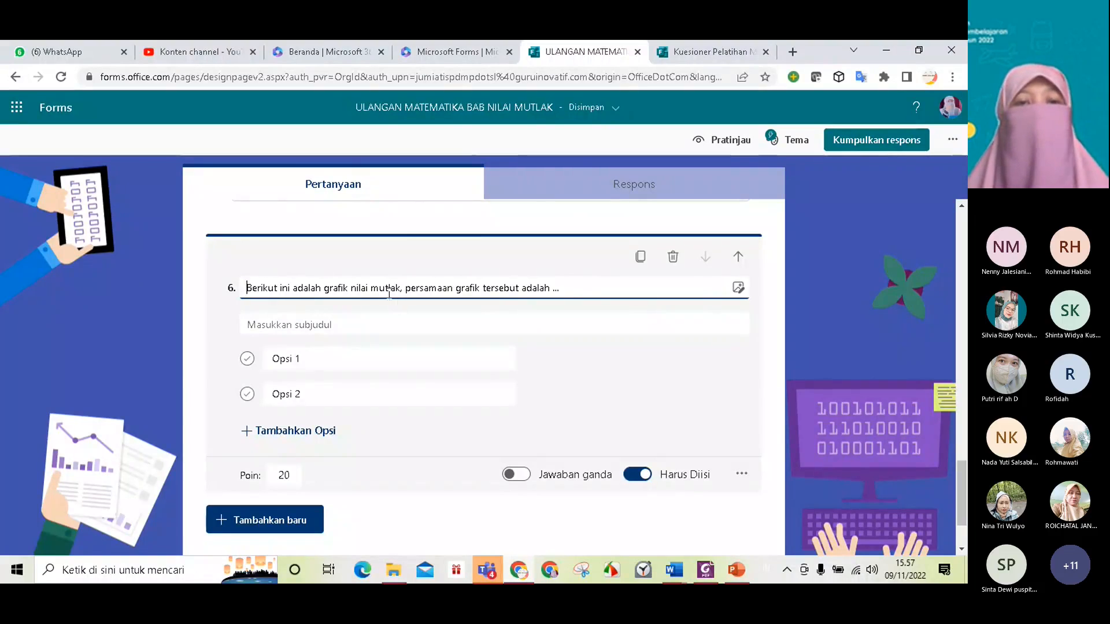
Upload the absolute value graph image from the folder BAHAN DEMO FORMS KUIS ATAU SURVEY into question 6
click(738, 289)
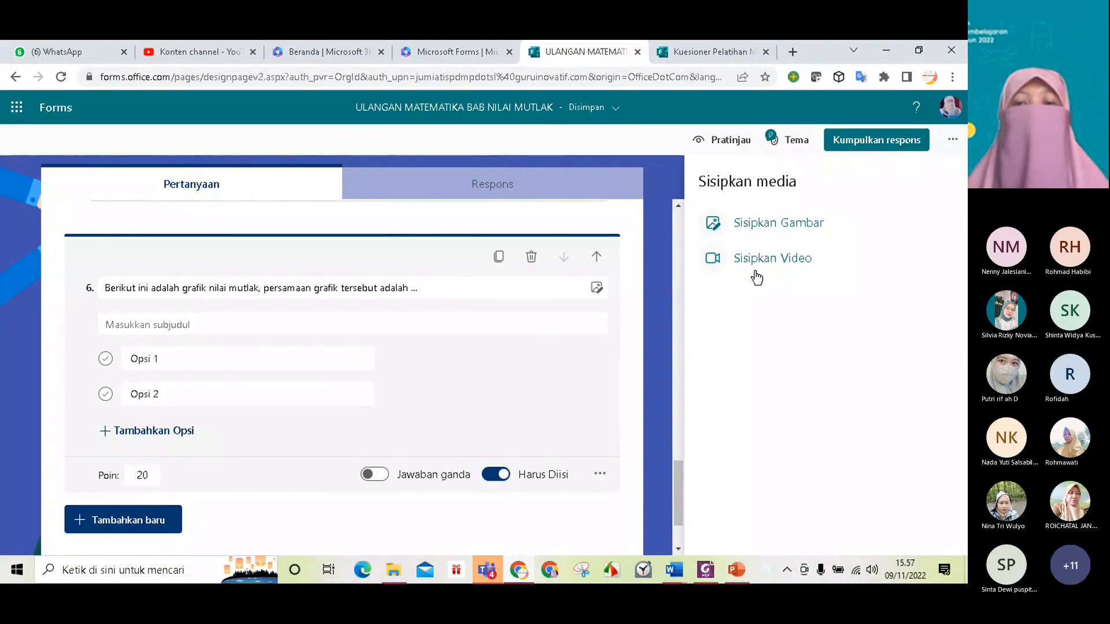
click(766, 223)
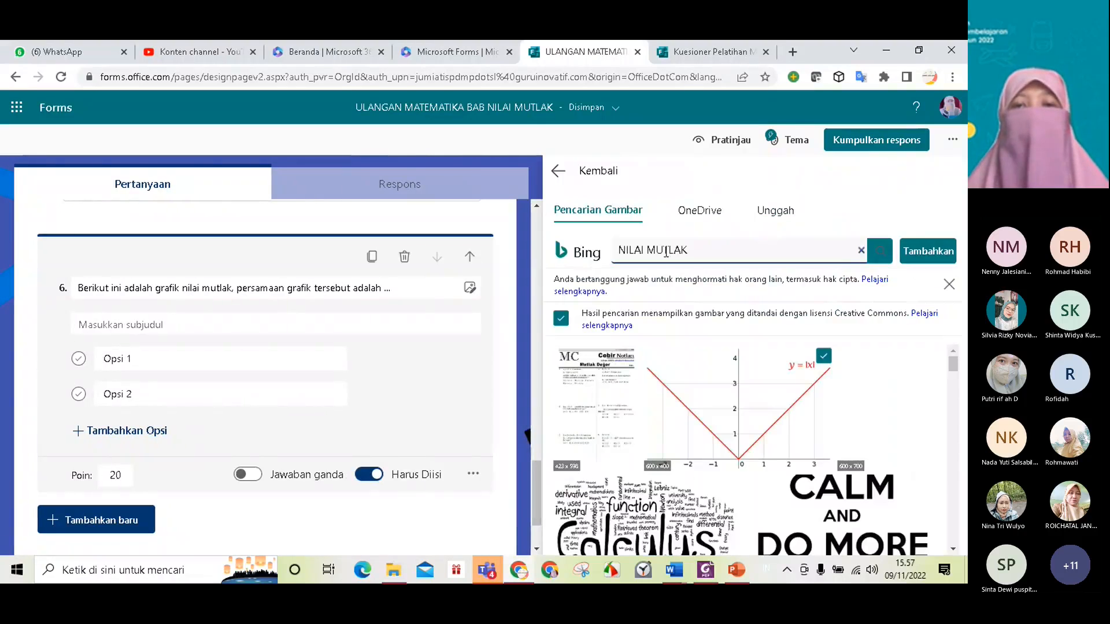
click(775, 211)
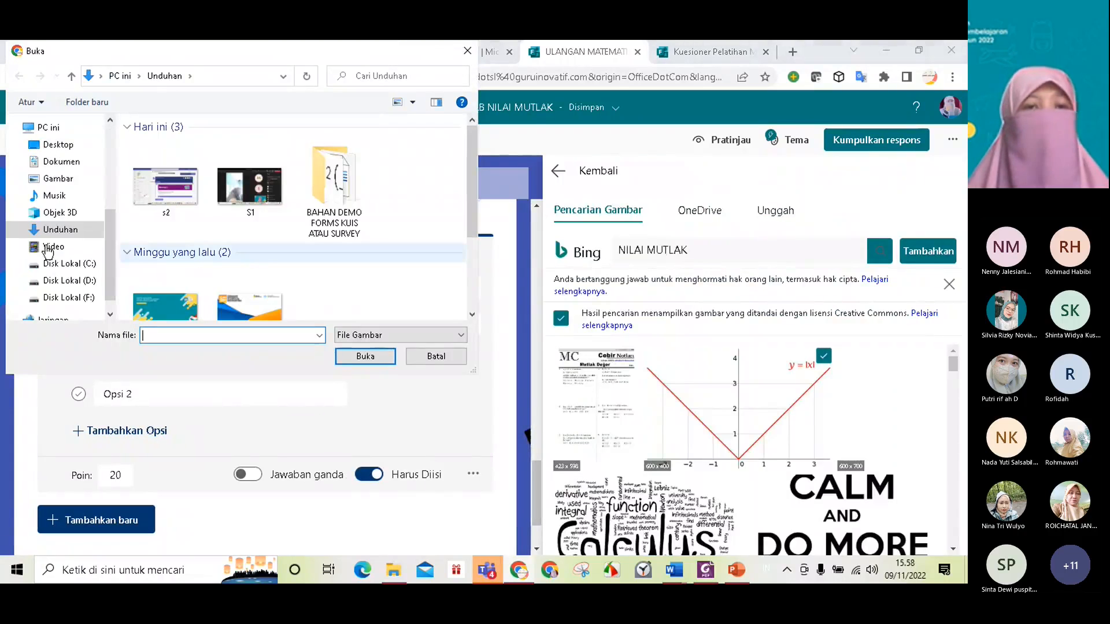
double_click(335, 205)
click(184, 175)
click(342, 358)
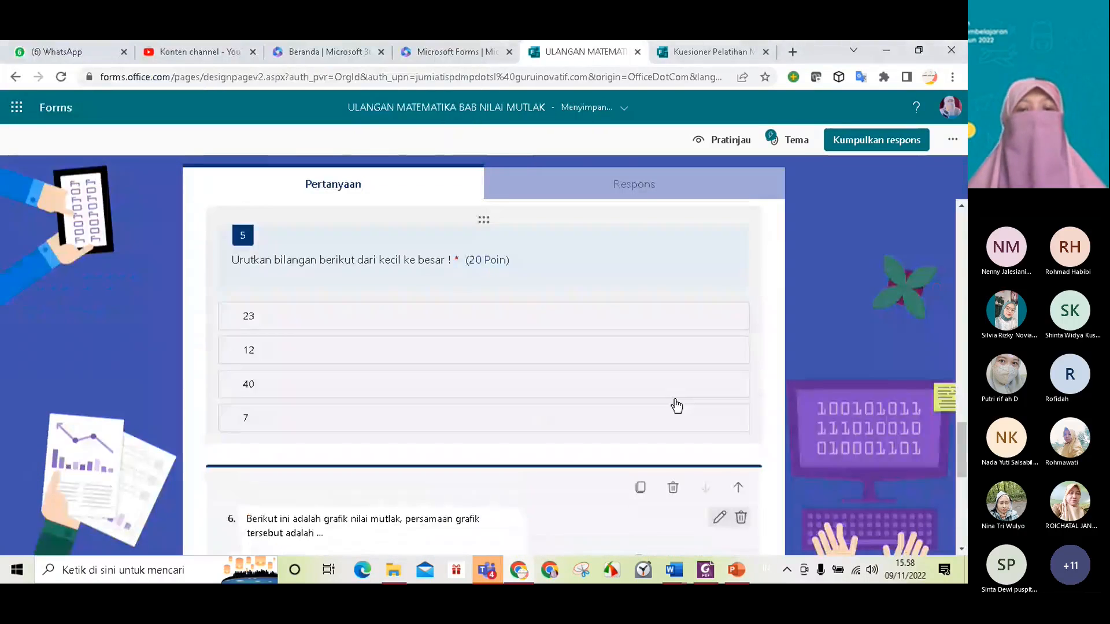
scroll(684, 385, down, 2)
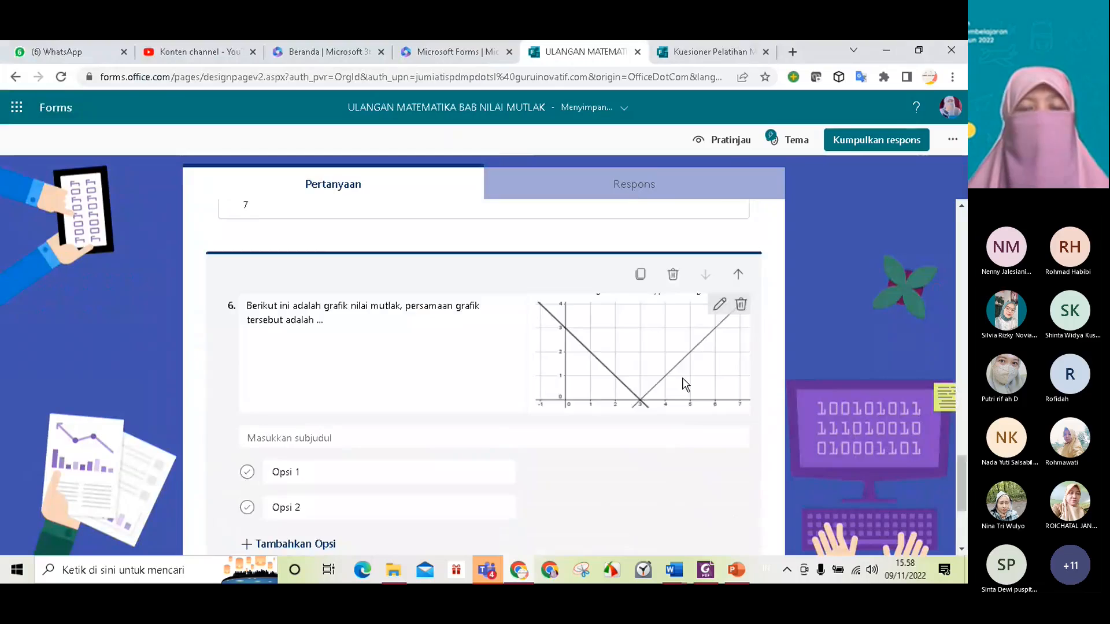
scroll(659, 384, up, 1)
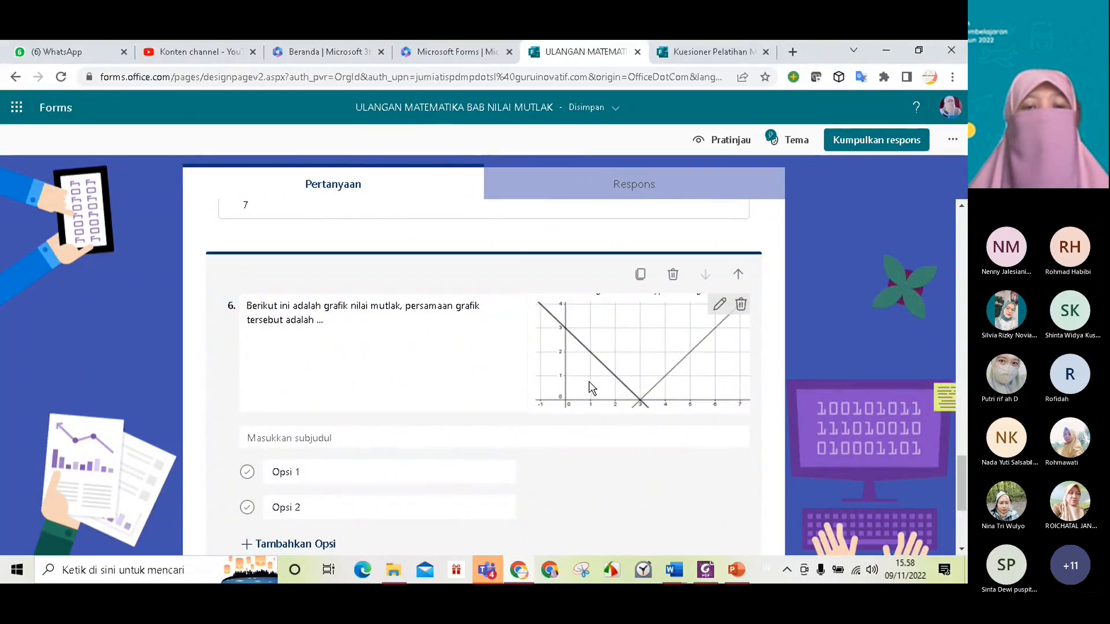
scroll(456, 347, down, 1)
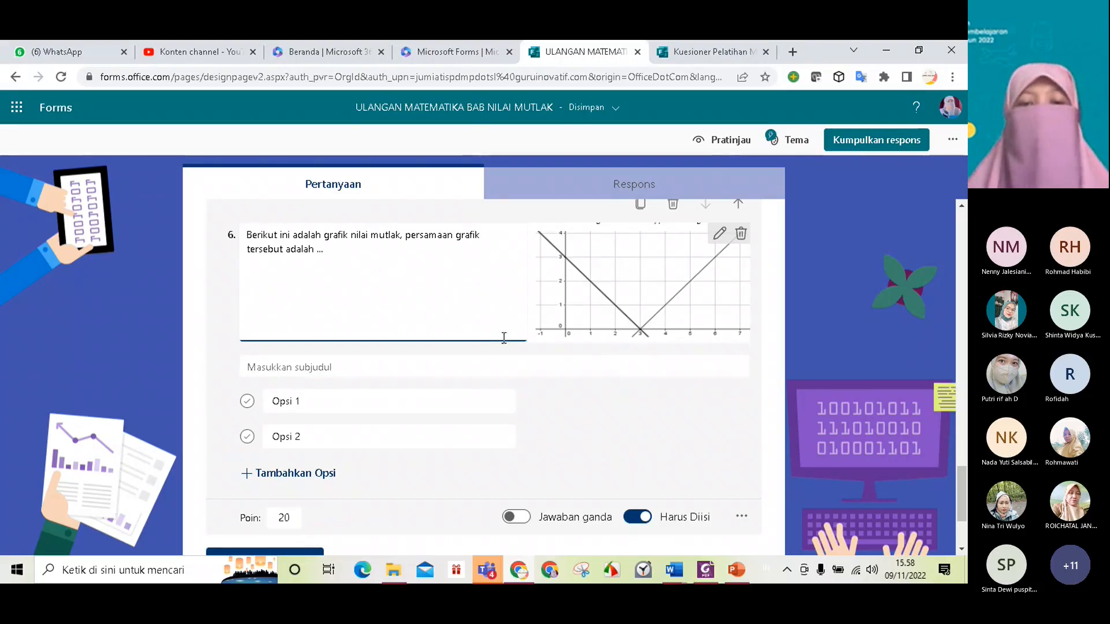
scroll(503, 347, down, 3)
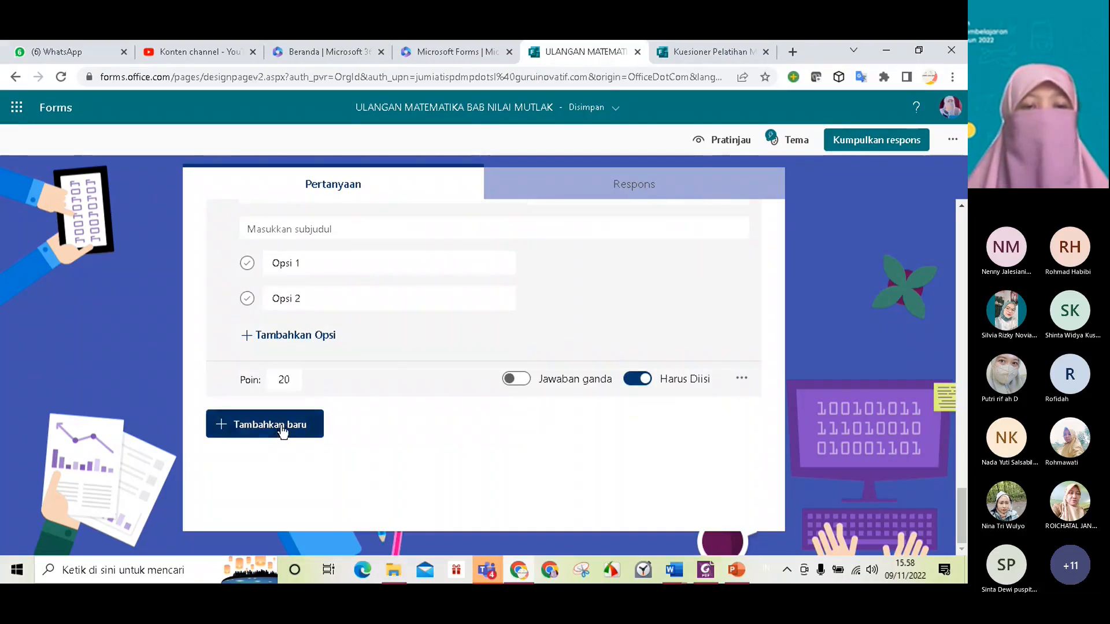
click(282, 430)
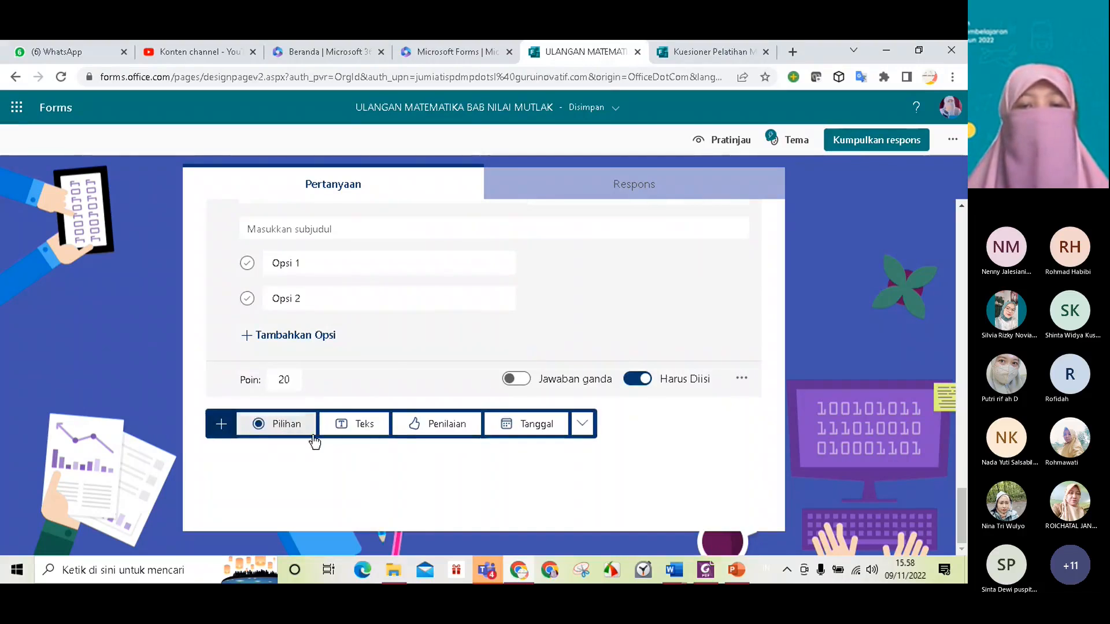
click(581, 425)
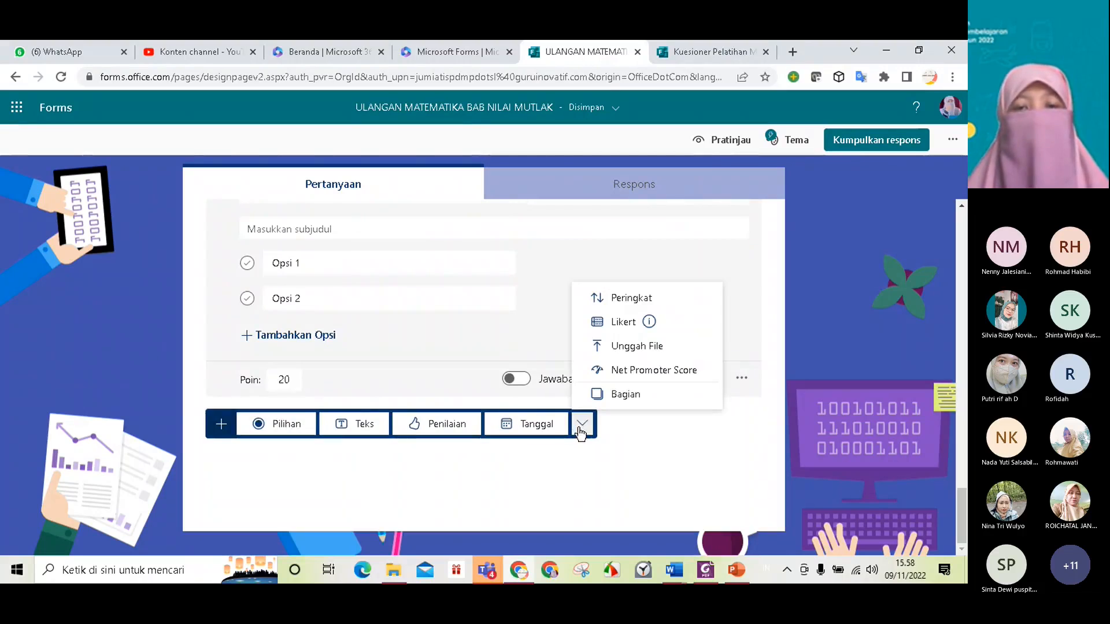
click(274, 424)
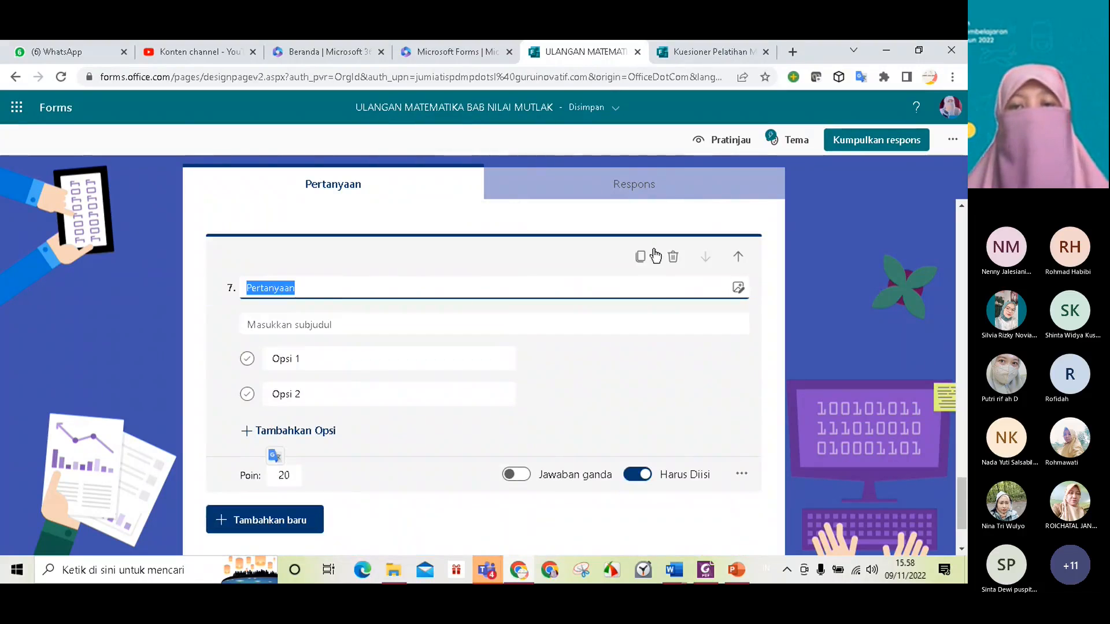
click(673, 259)
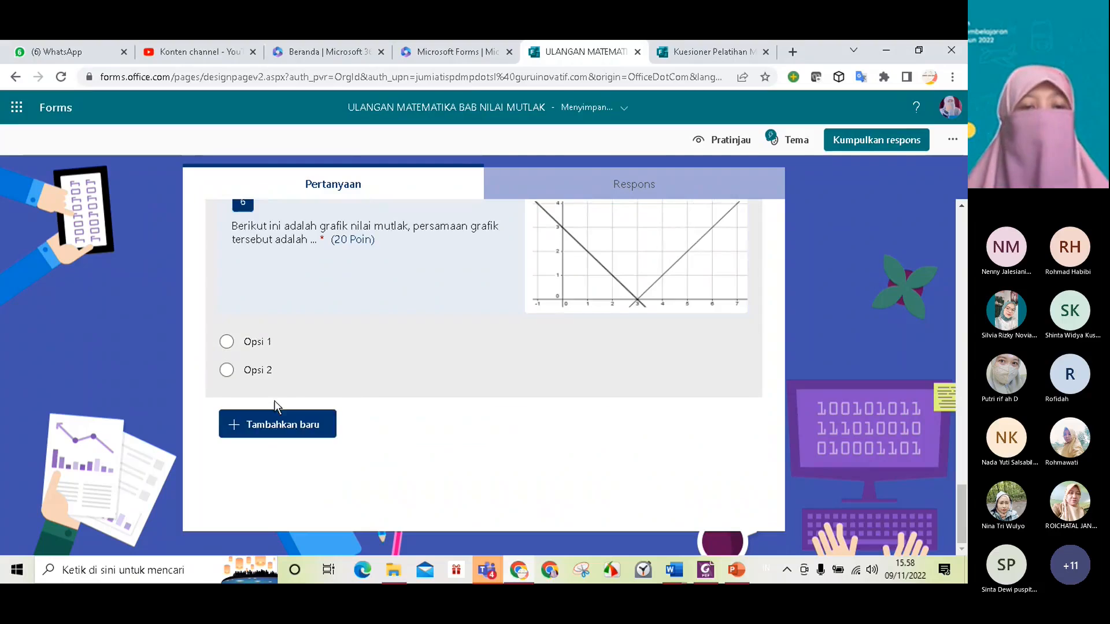
Add a text question 7 reading "Buatlah kesimpulan dari video yang kalian lihat !"
click(277, 421)
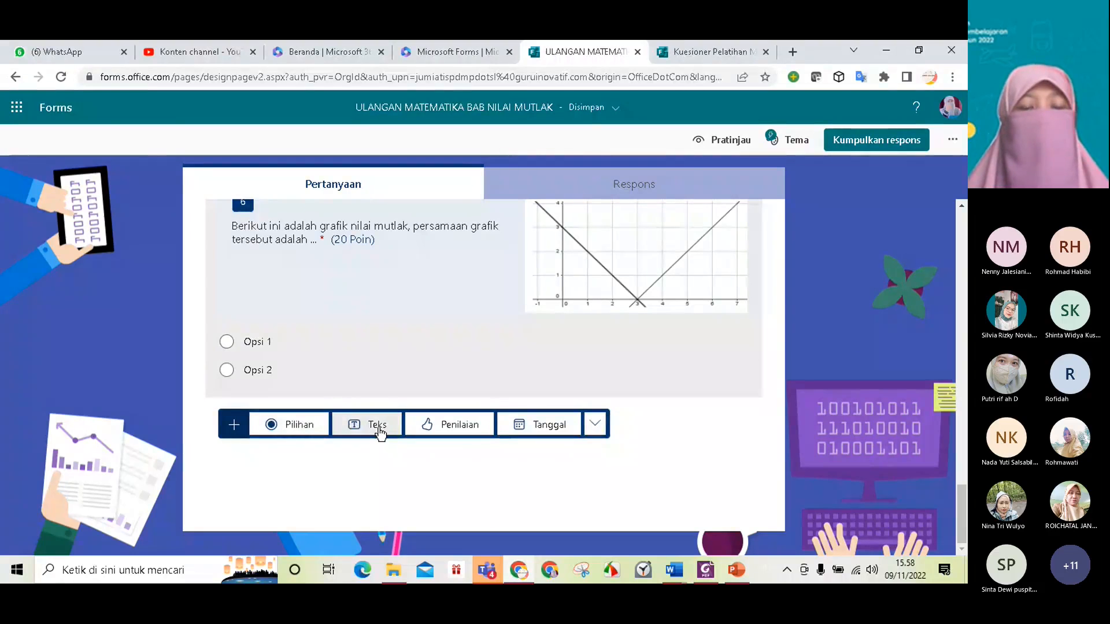
click(377, 424)
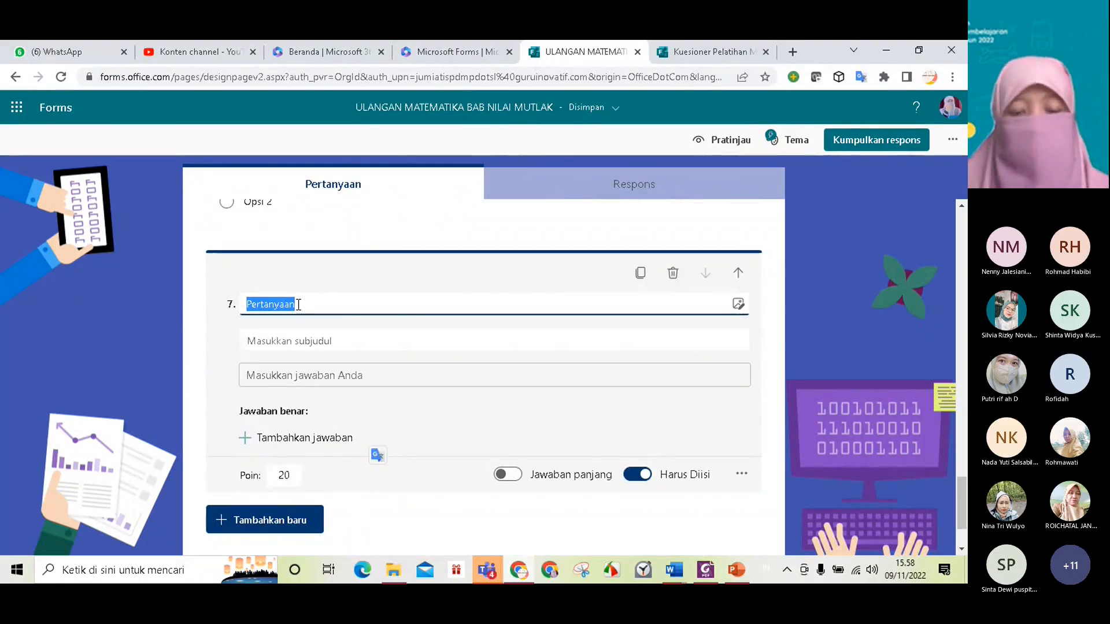
text(B)
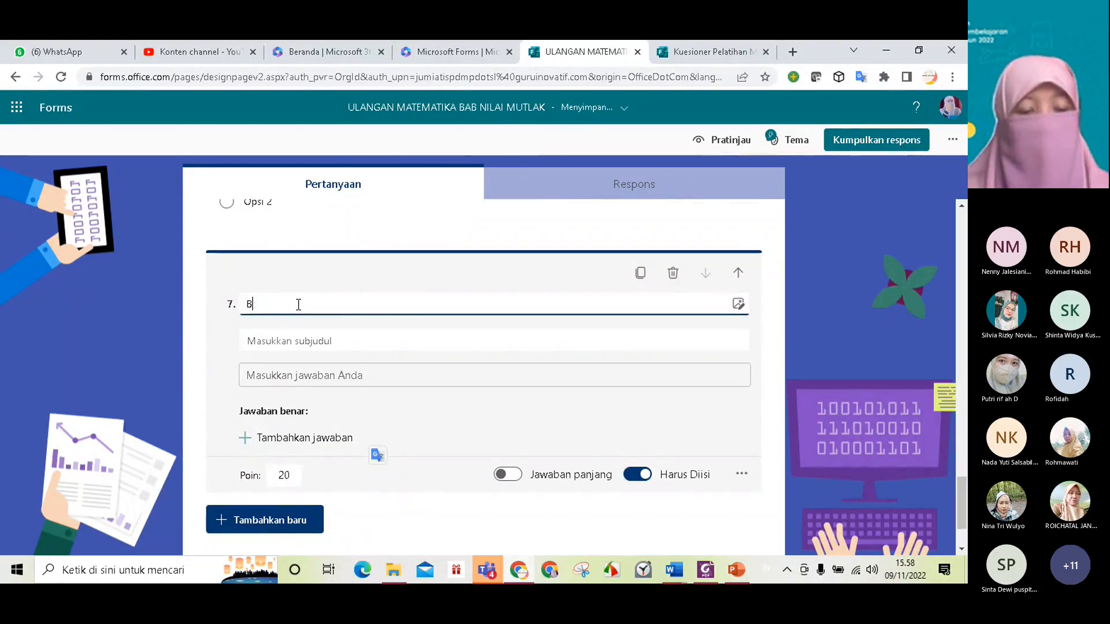
text(uatlah kesimpulan dari vide)
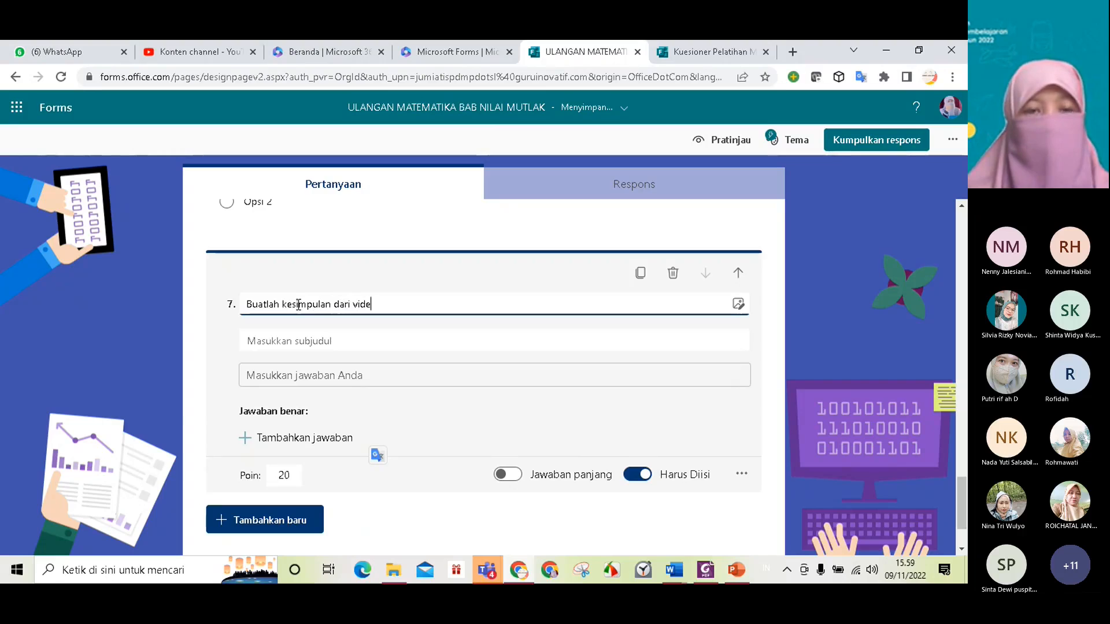
text(o yang )
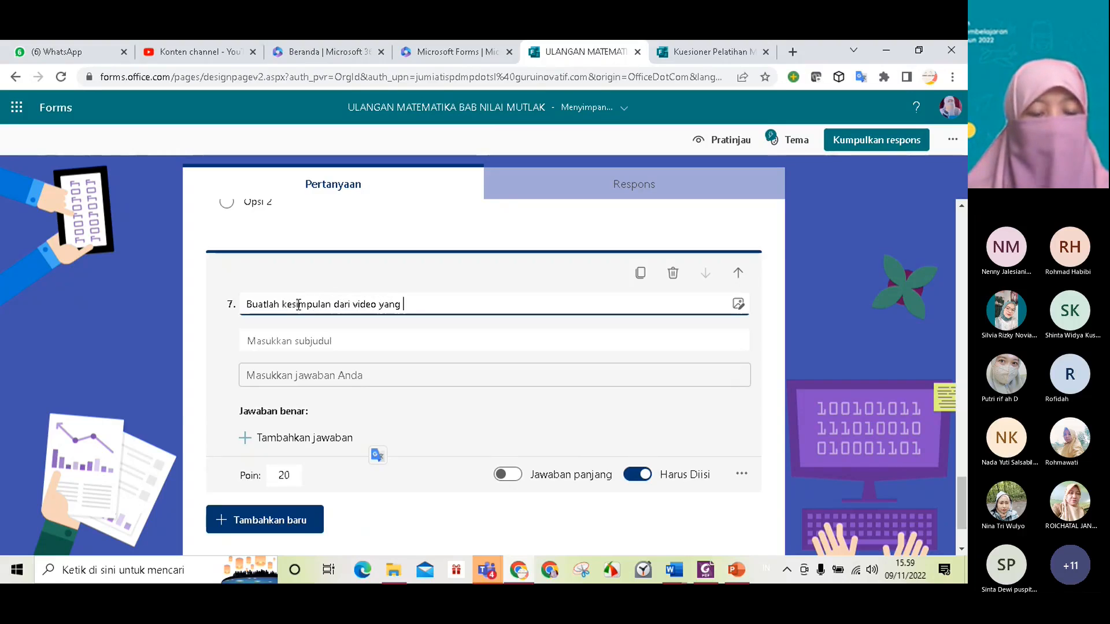
text(ka)
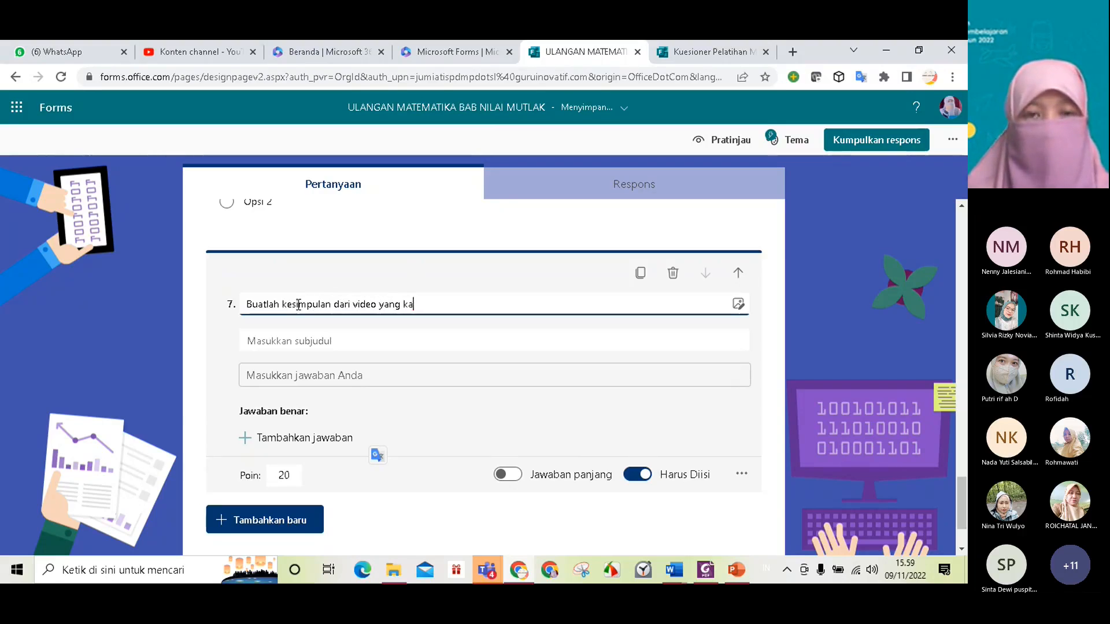
text(iian lihat !)
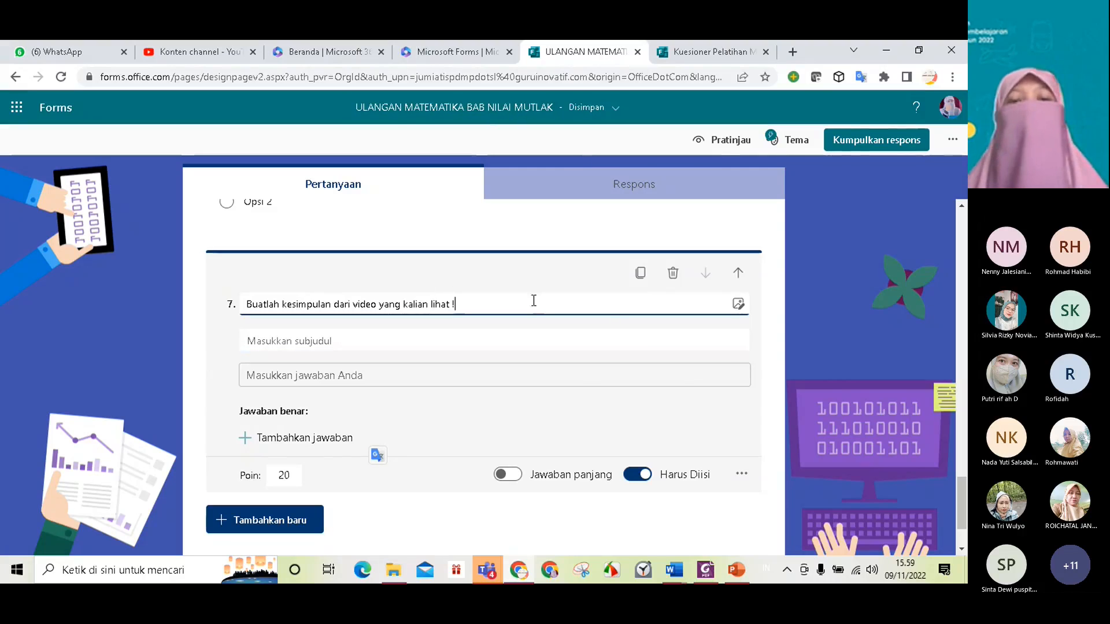
Open video insertion for question 7 and copy the shareable link of the "Meeting 1 HGN 2022 Materi Microsoft" video from YouTube Studio
click(739, 311)
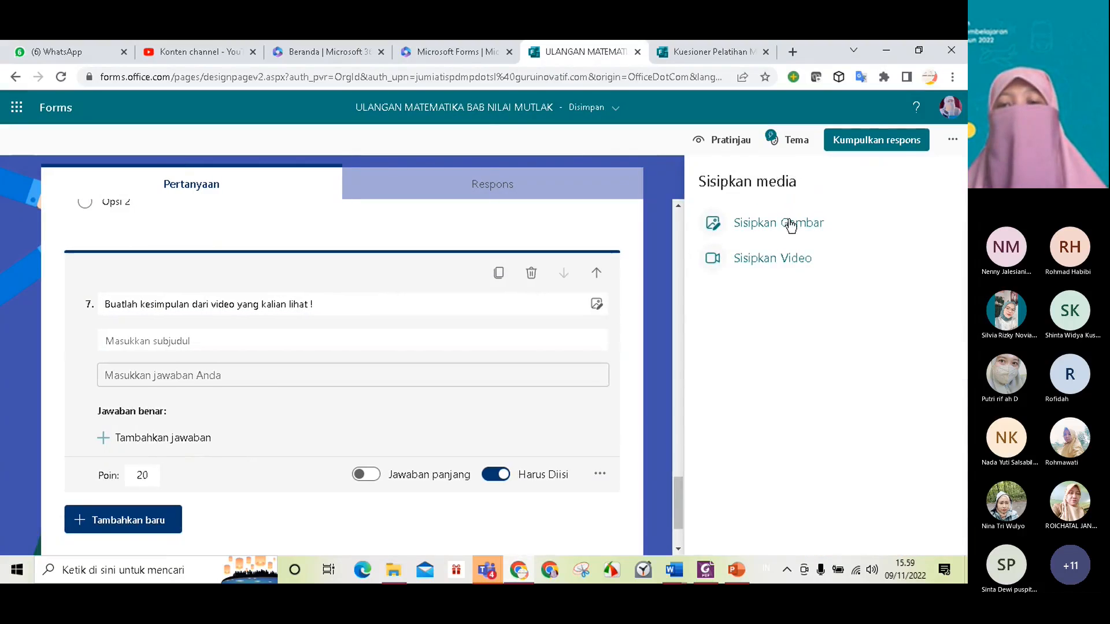
click(795, 262)
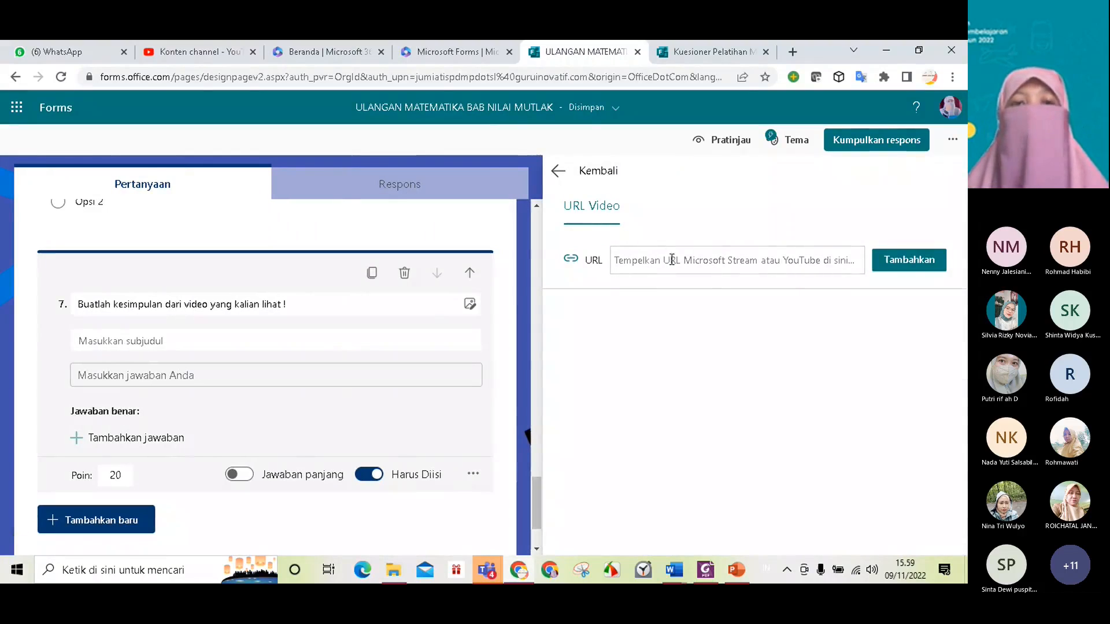
click(206, 52)
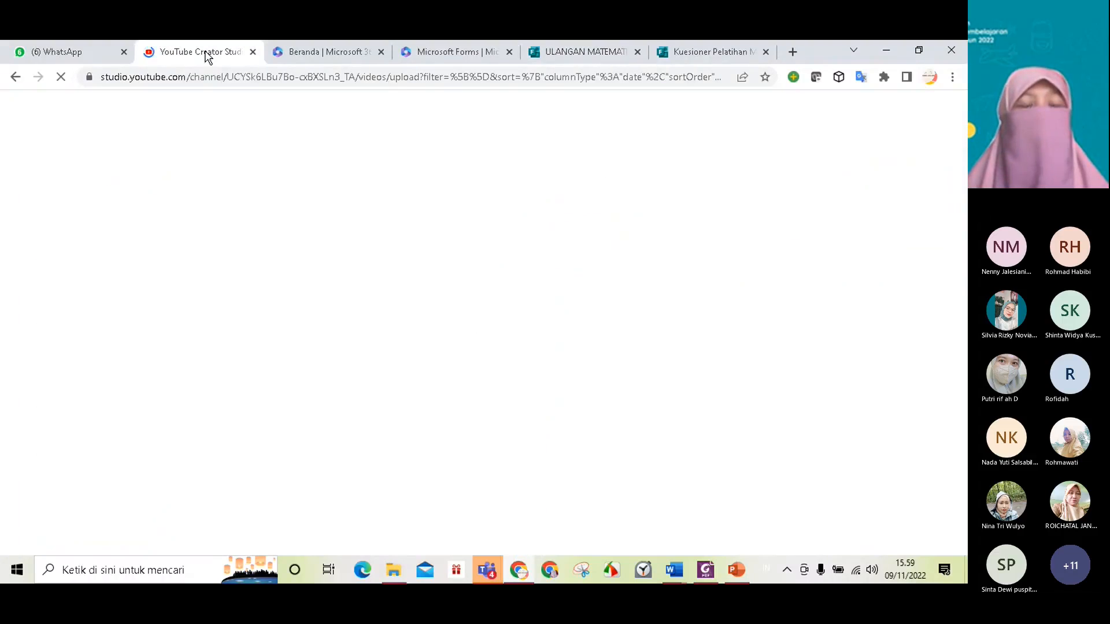
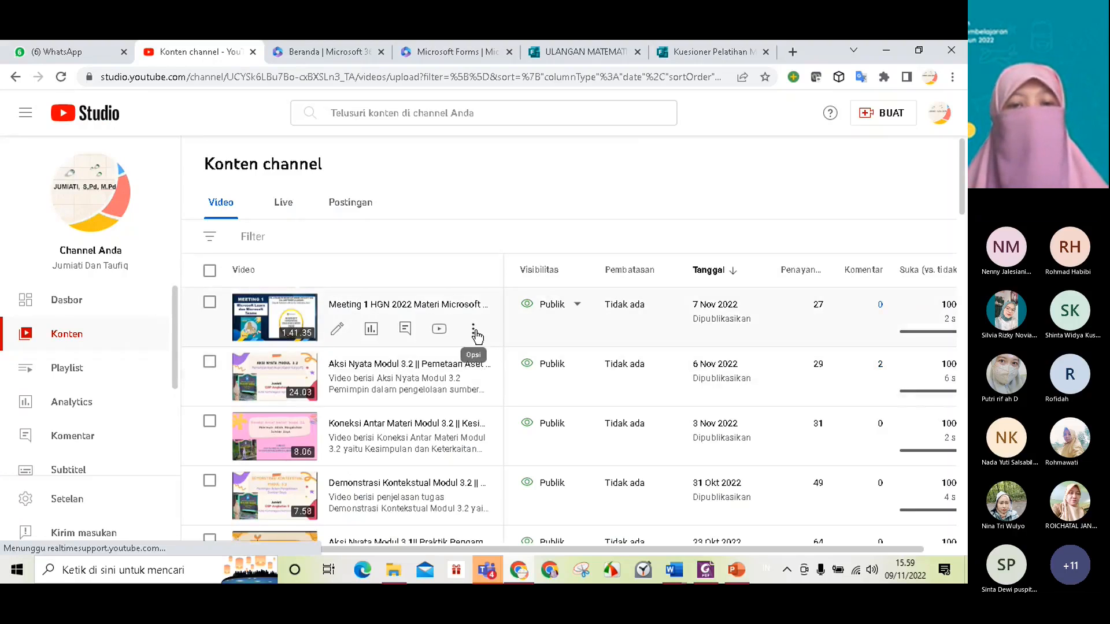
click(474, 332)
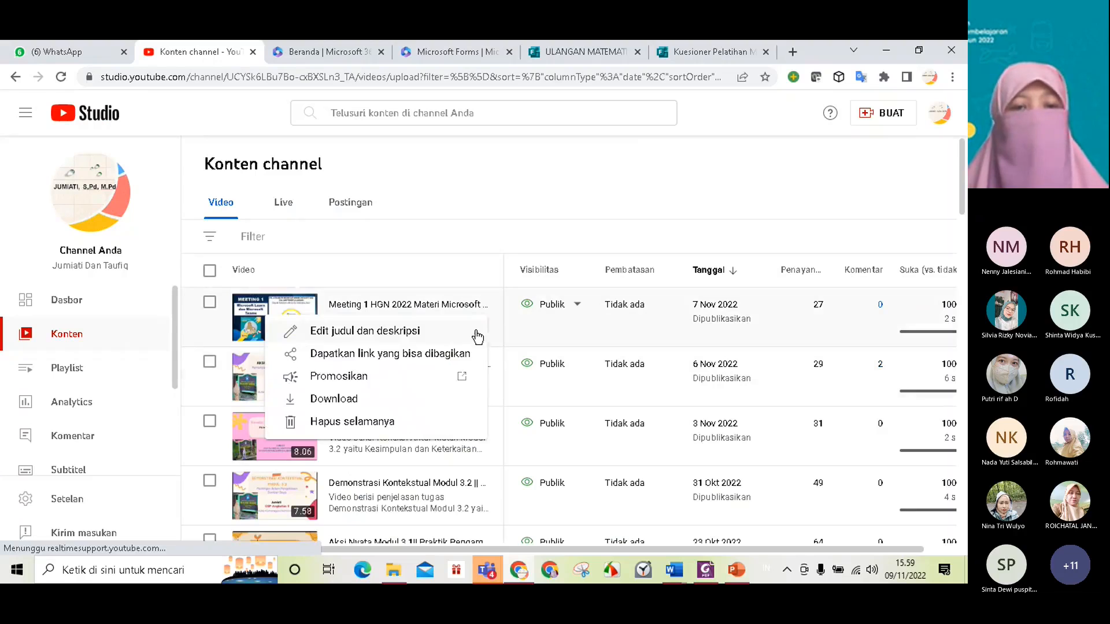
click(418, 355)
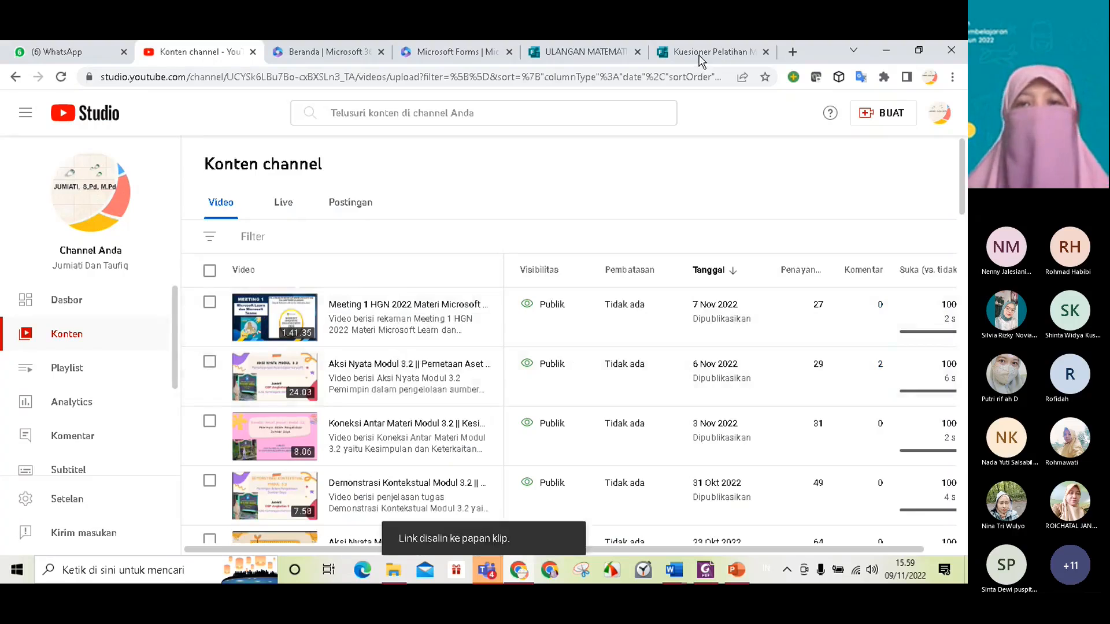
click(702, 53)
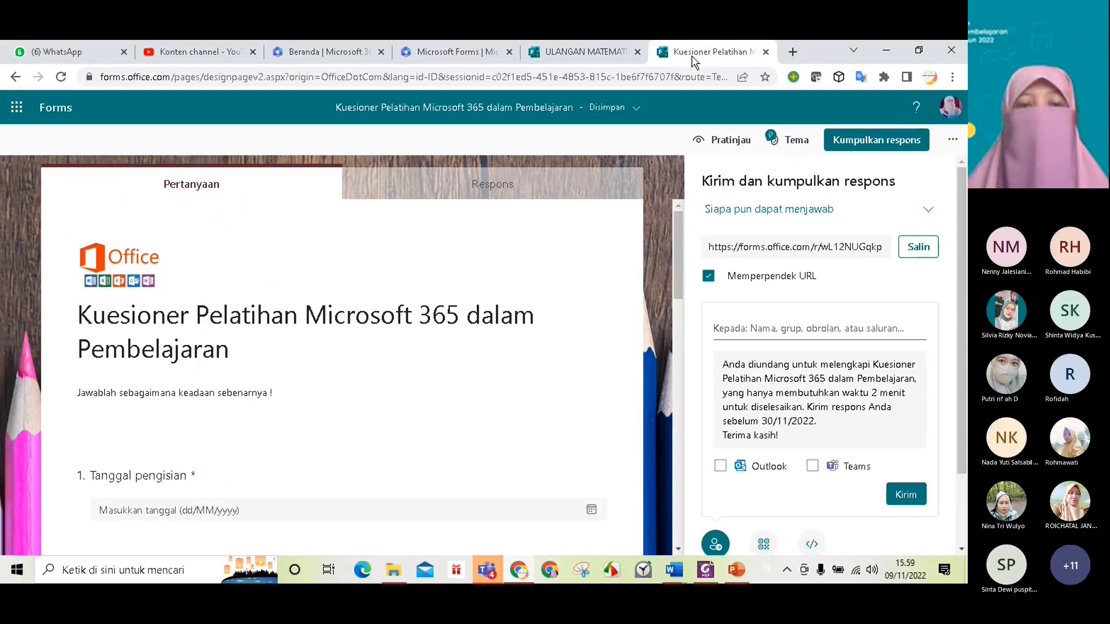
click(565, 53)
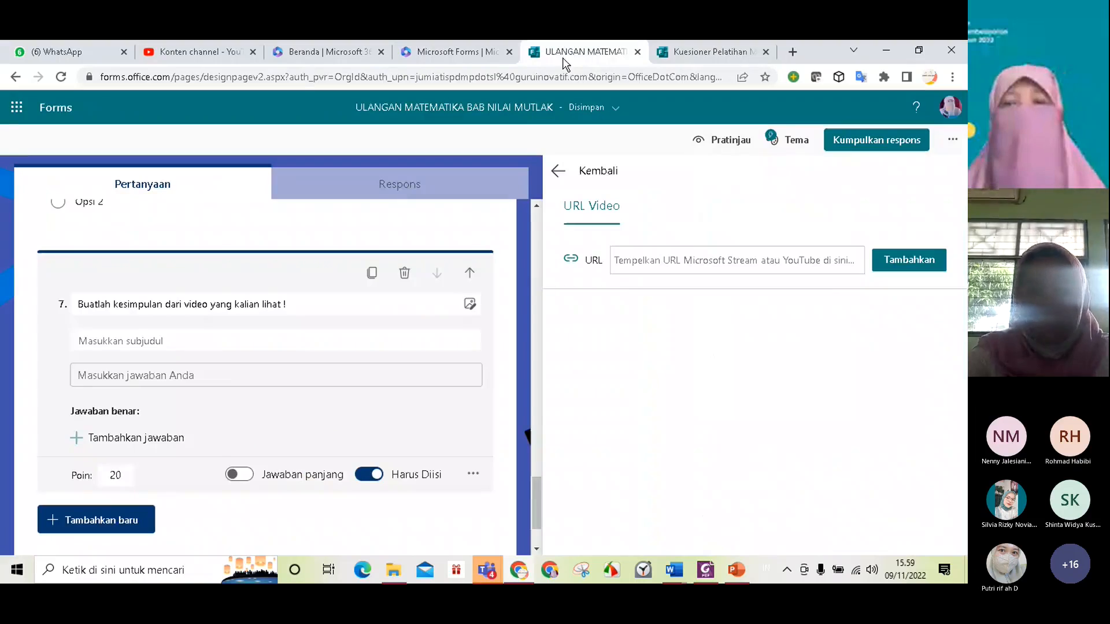
click(629, 259)
right_click(629, 260)
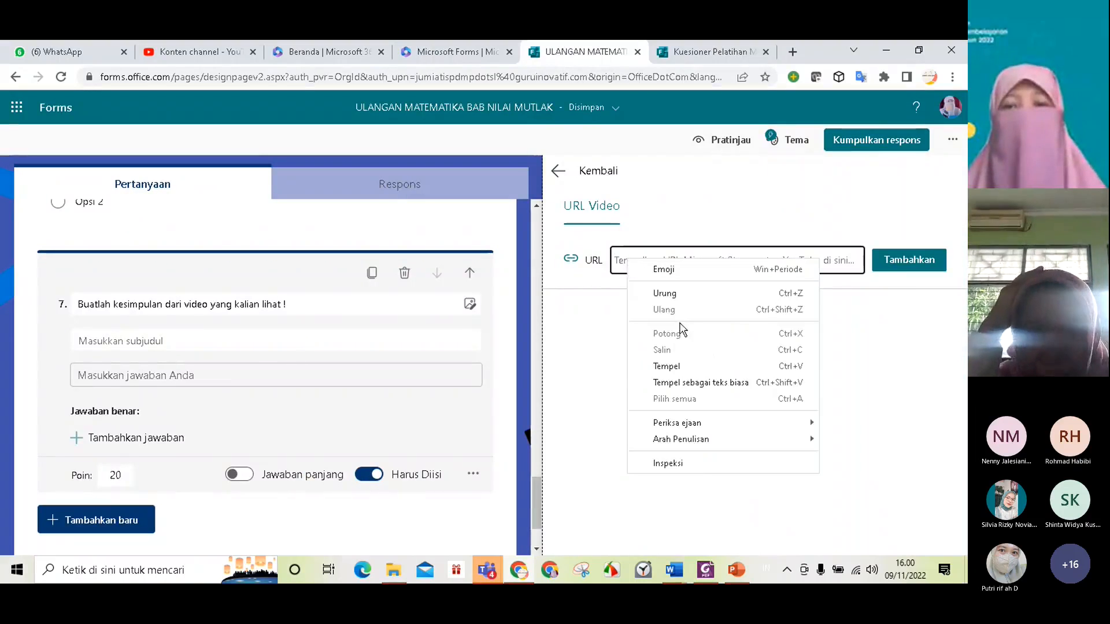
click(696, 364)
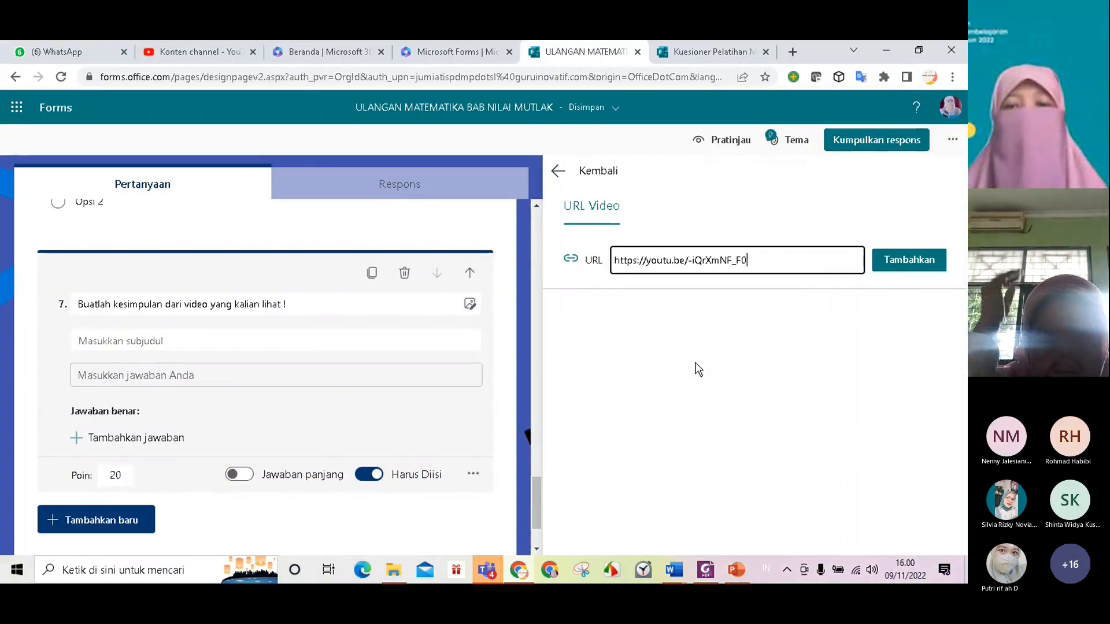
click(909, 264)
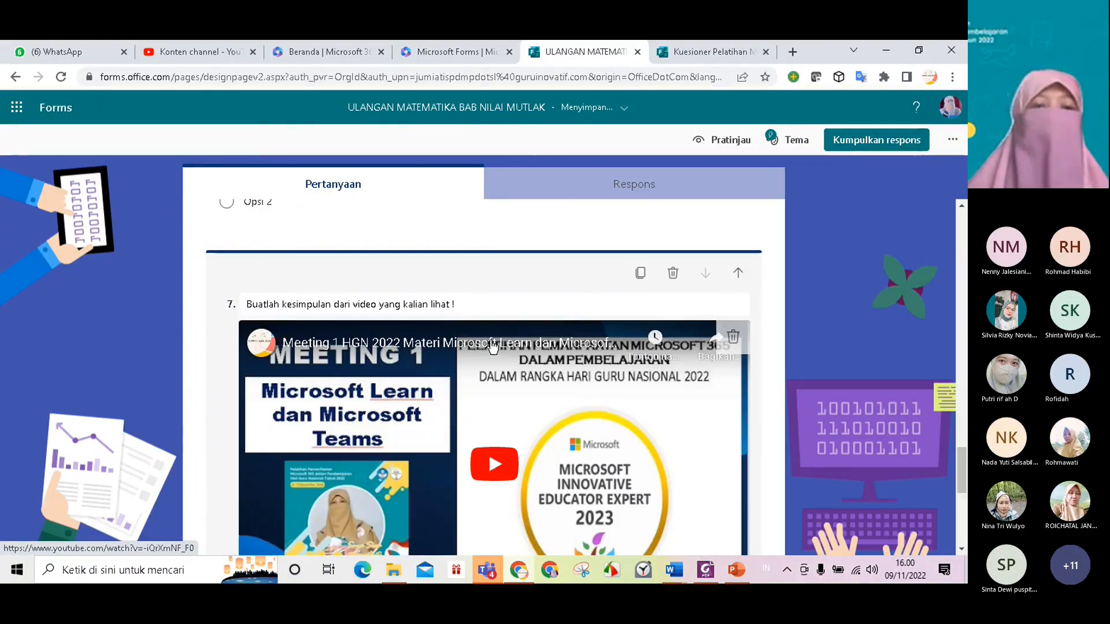
scroll(492, 355, down, 2)
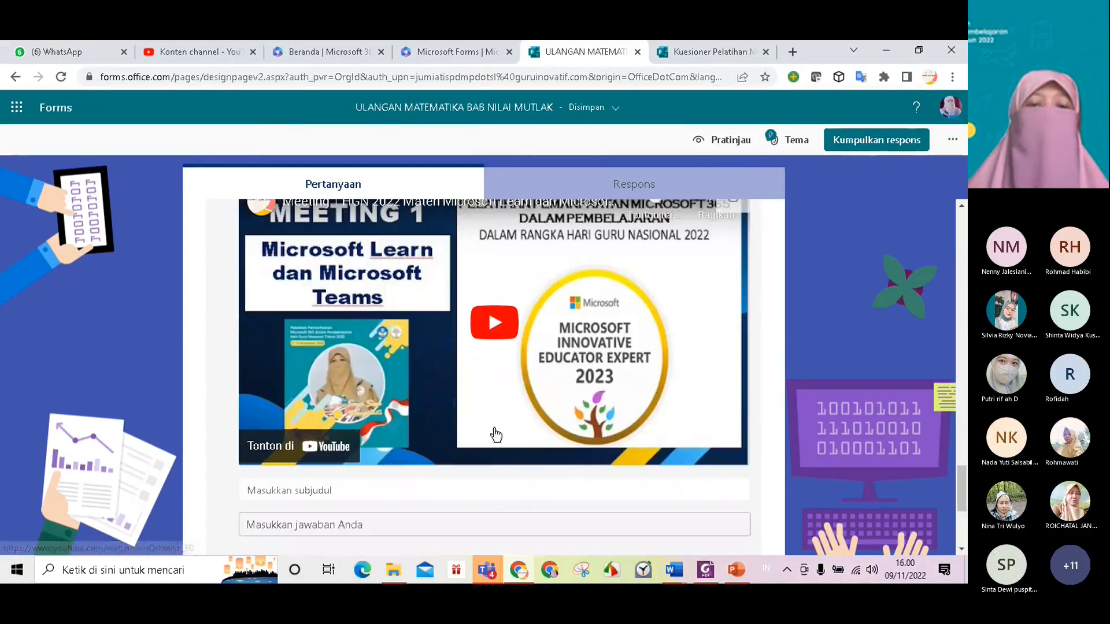
scroll(575, 492, up, 1)
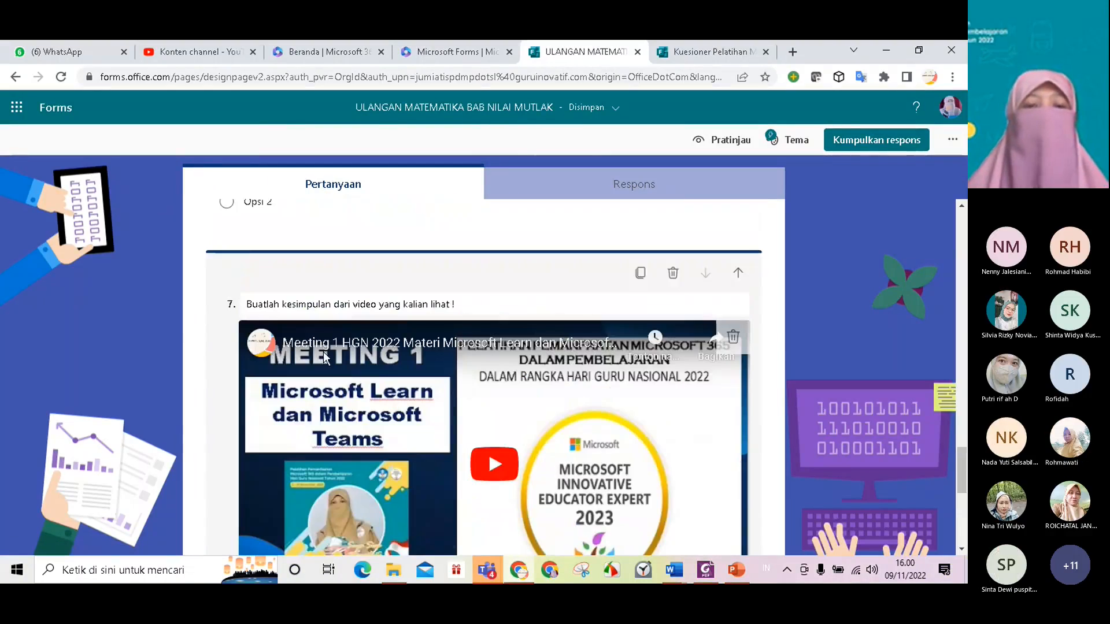
scroll(572, 416, down, 3)
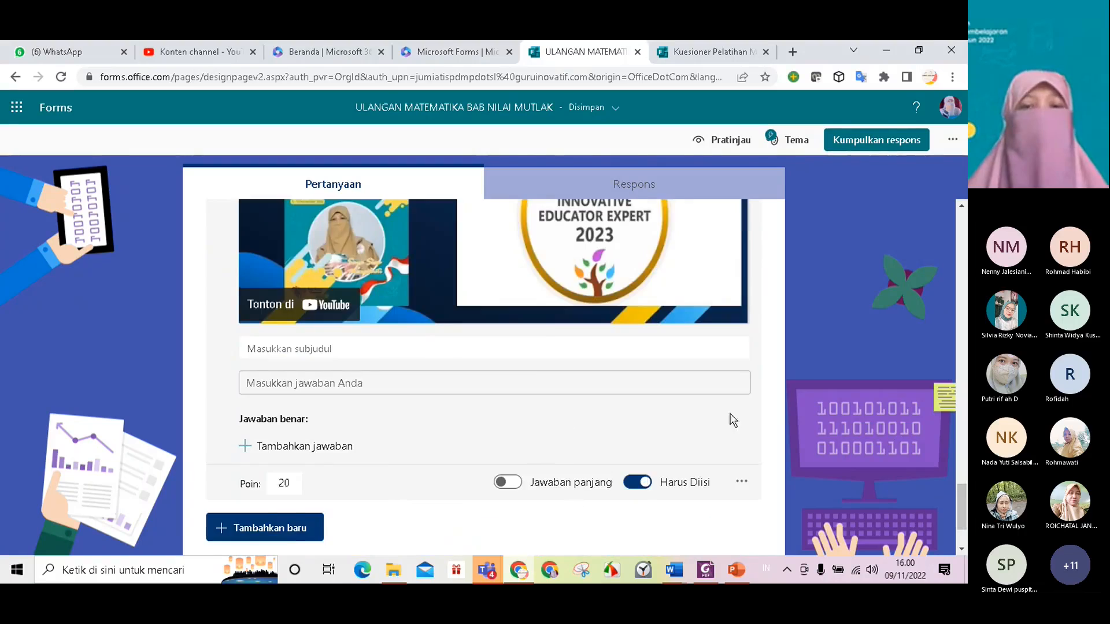
In the Word document CONTOH SOAL UTK FORM KUIS, remove the lettered numbering from the five answer options of graph question 4
scroll(733, 421, up, 8)
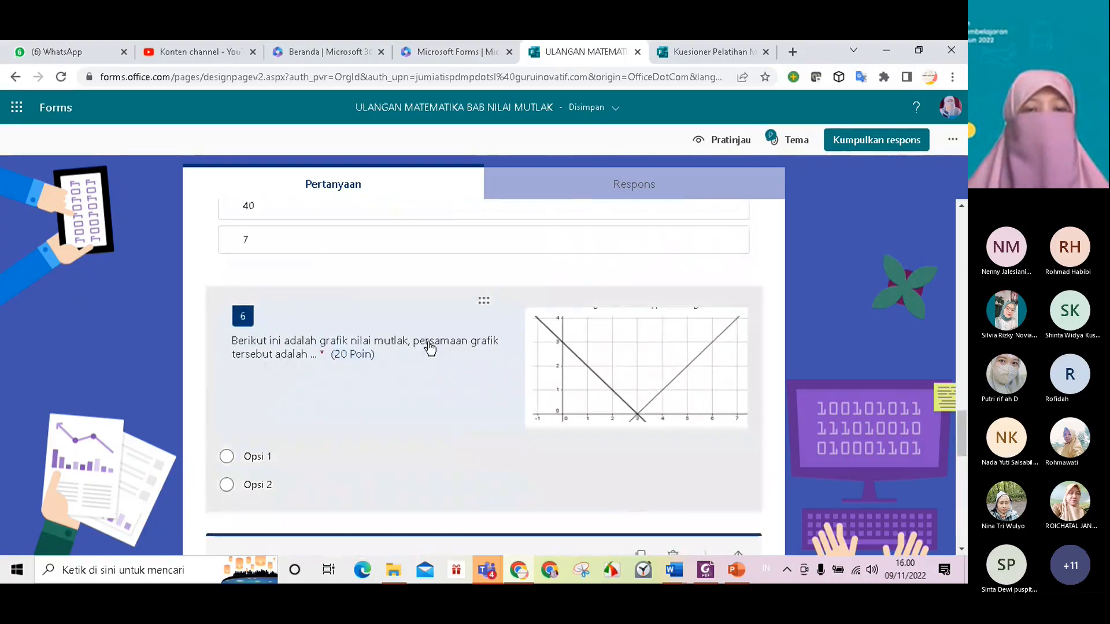
scroll(431, 349, down, 1)
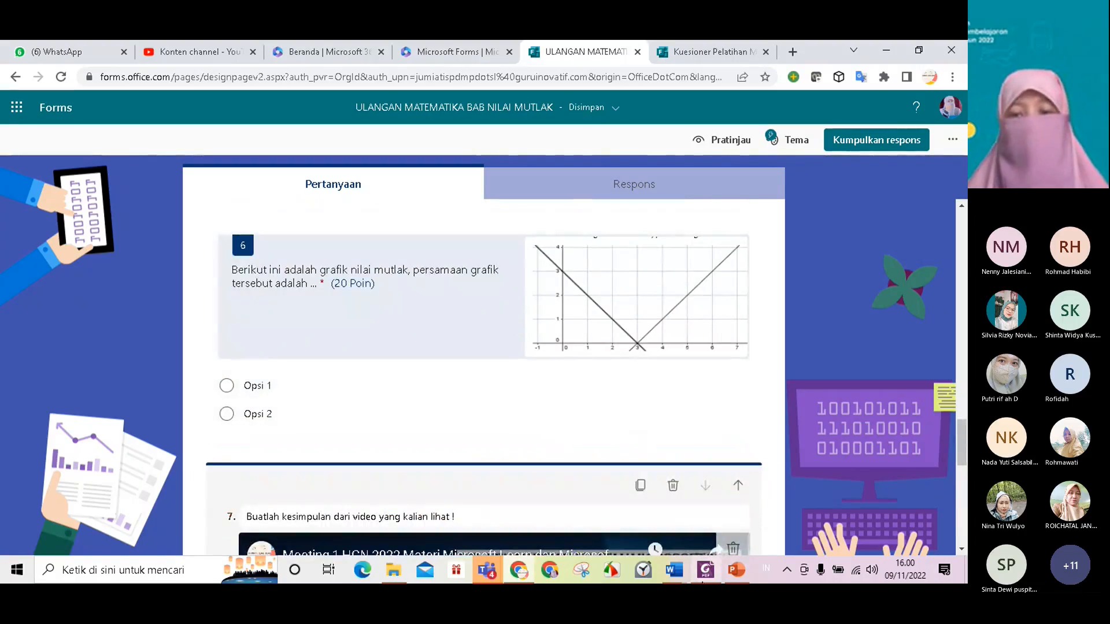
click(673, 570)
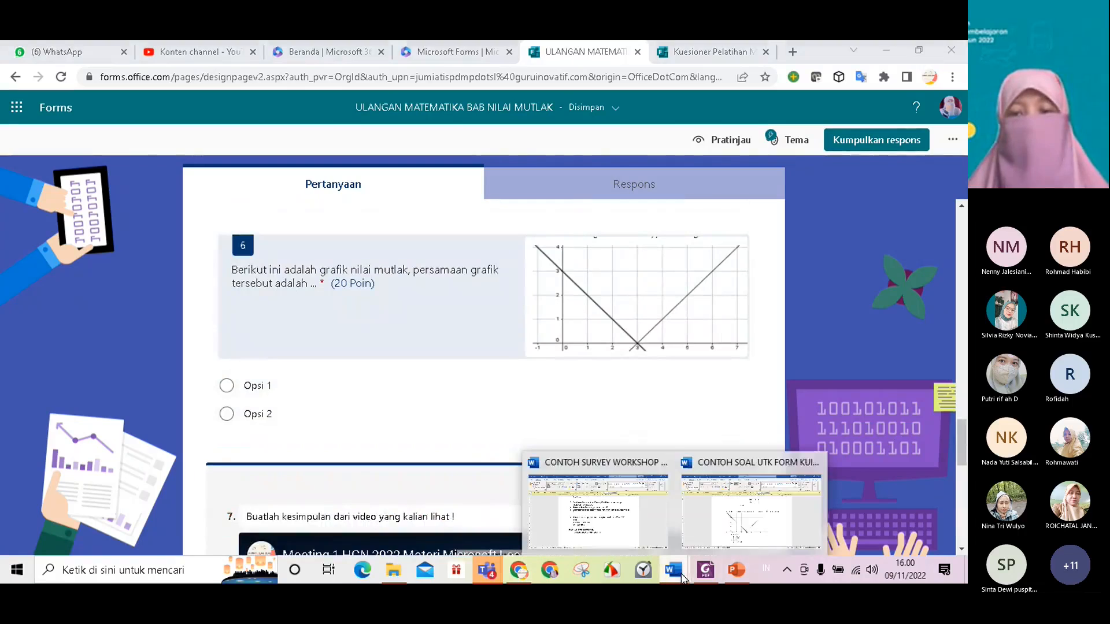
click(738, 528)
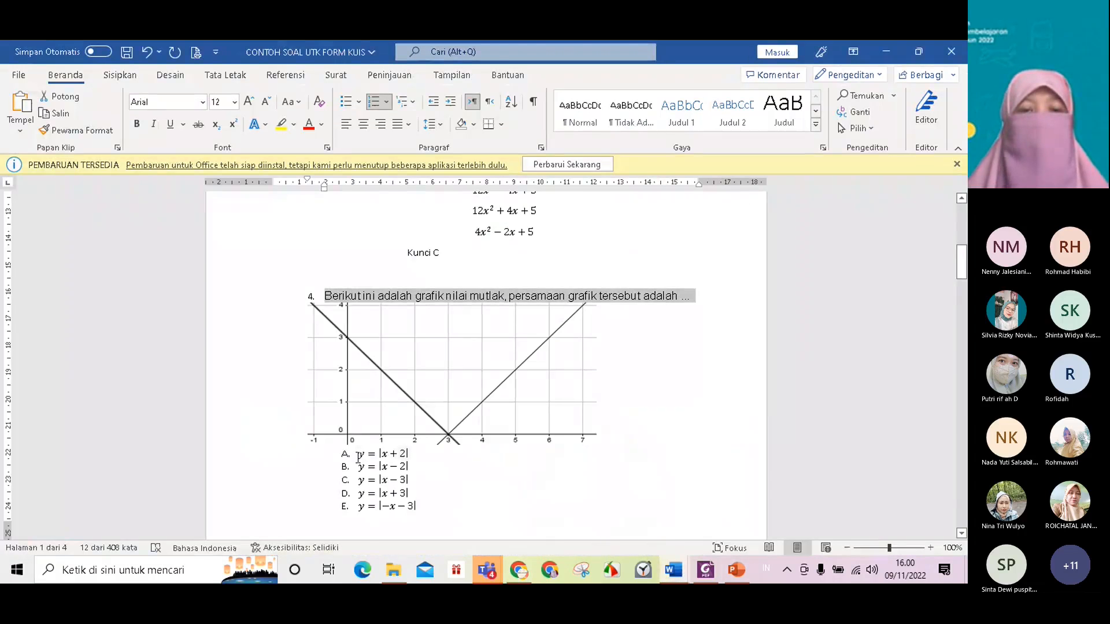
scroll(419, 460, down, 5)
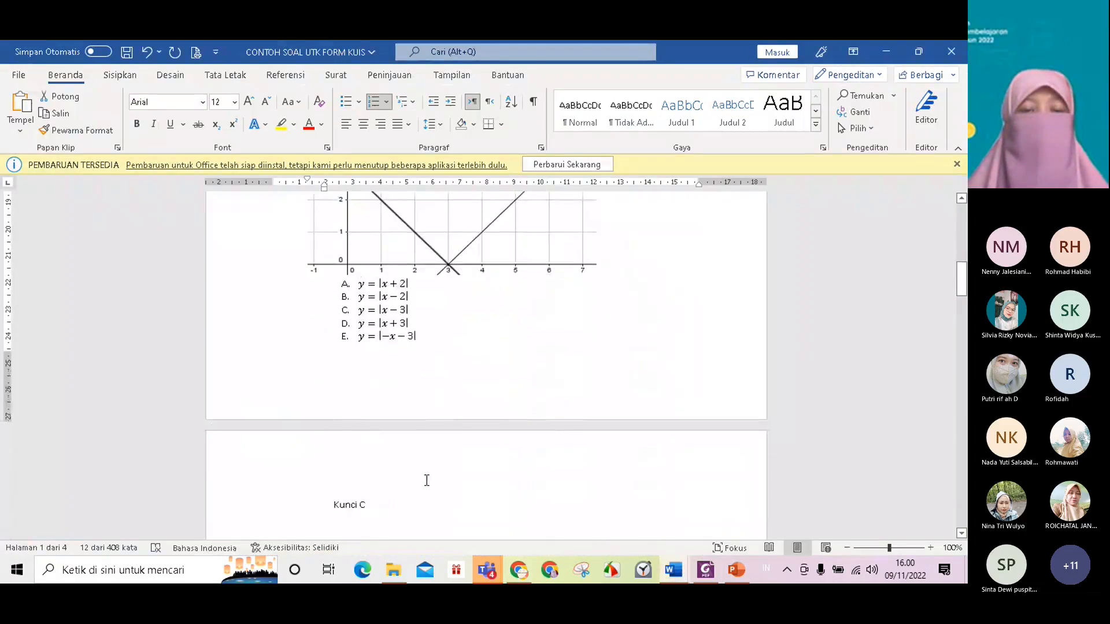
scroll(426, 480, up, 4)
drag(361, 426, 435, 476)
click(435, 476)
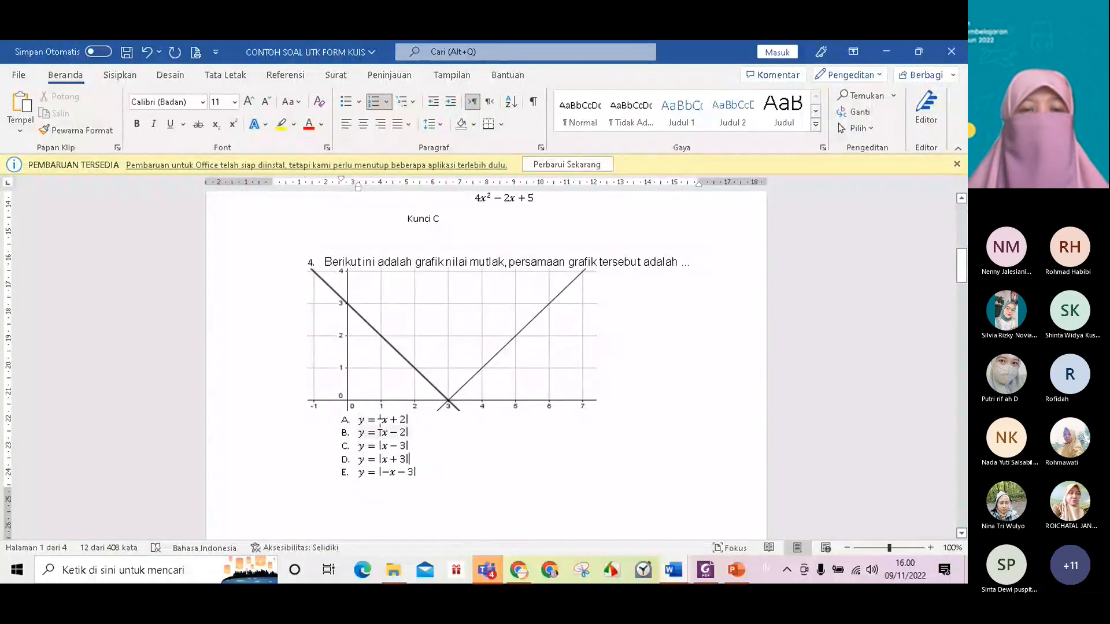
drag(360, 417, 430, 483)
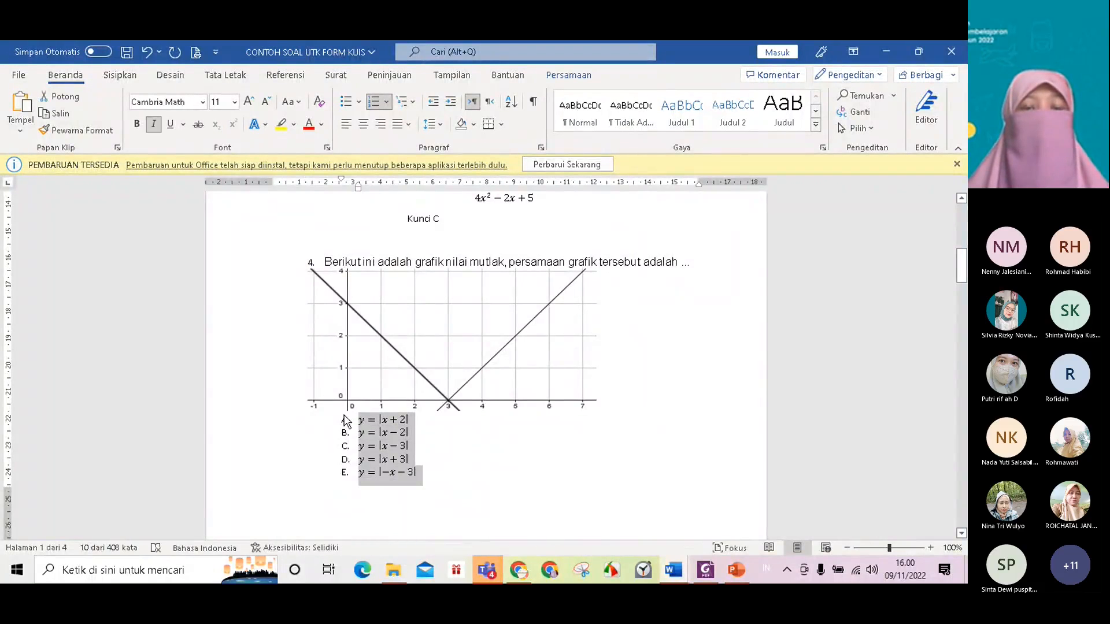
click(361, 103)
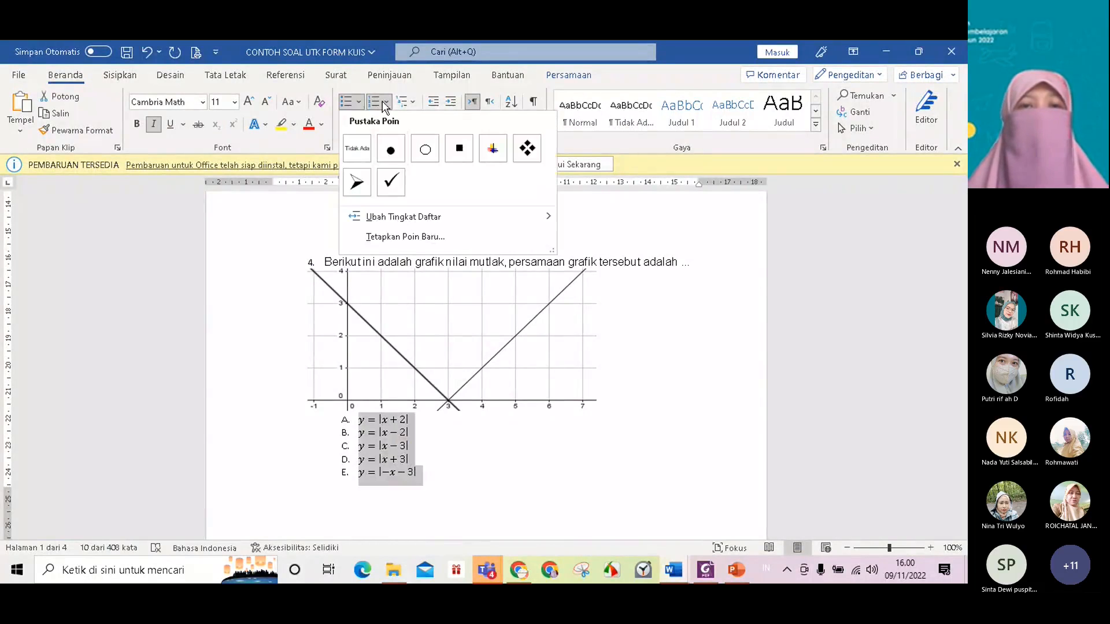
click(387, 103)
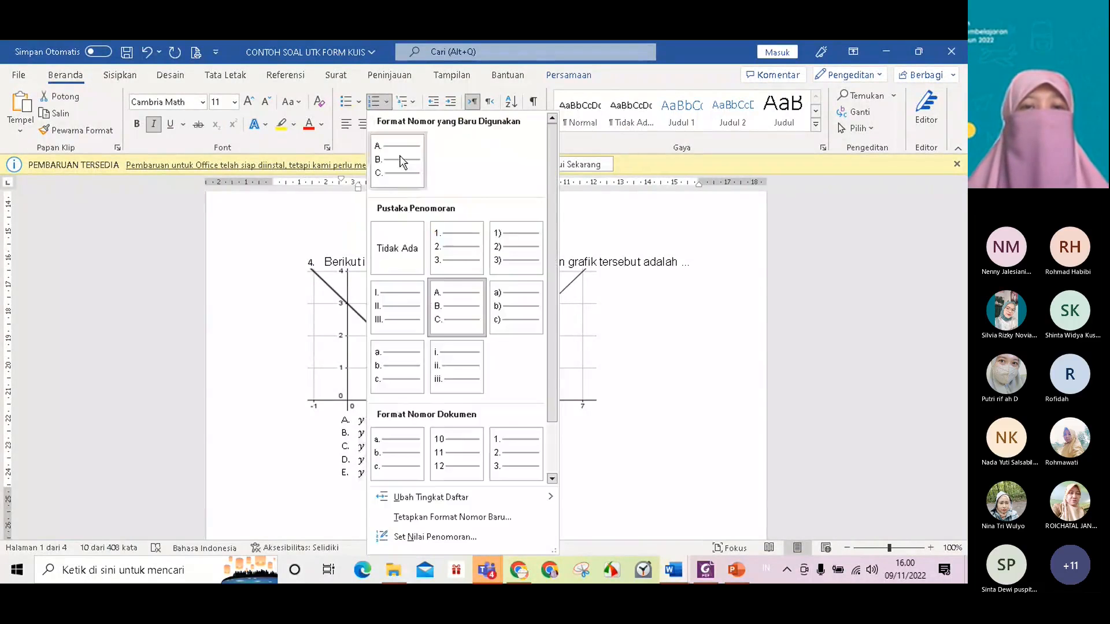
click(395, 252)
Copy the five unnumbered absolute value equations below the graph
scroll(543, 478, down, 3)
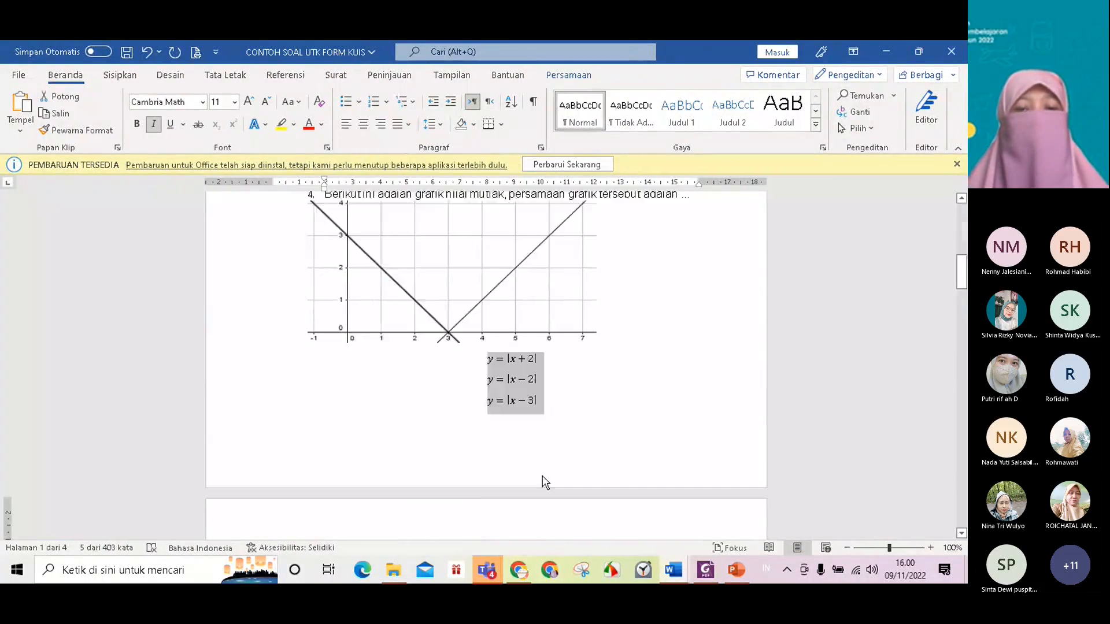
right_click(523, 281)
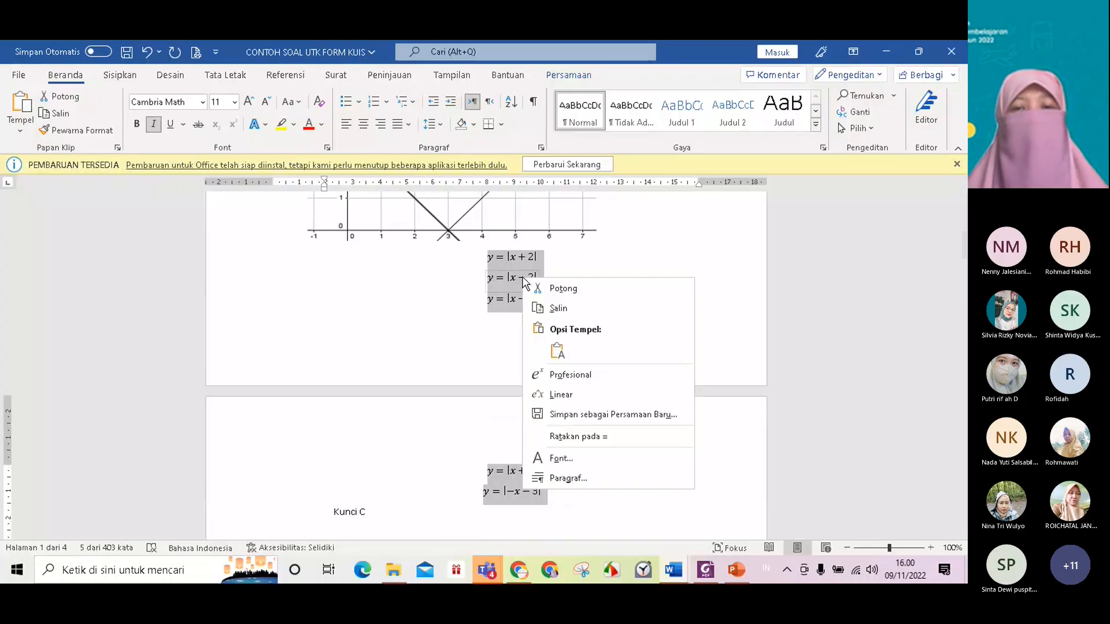
click(556, 308)
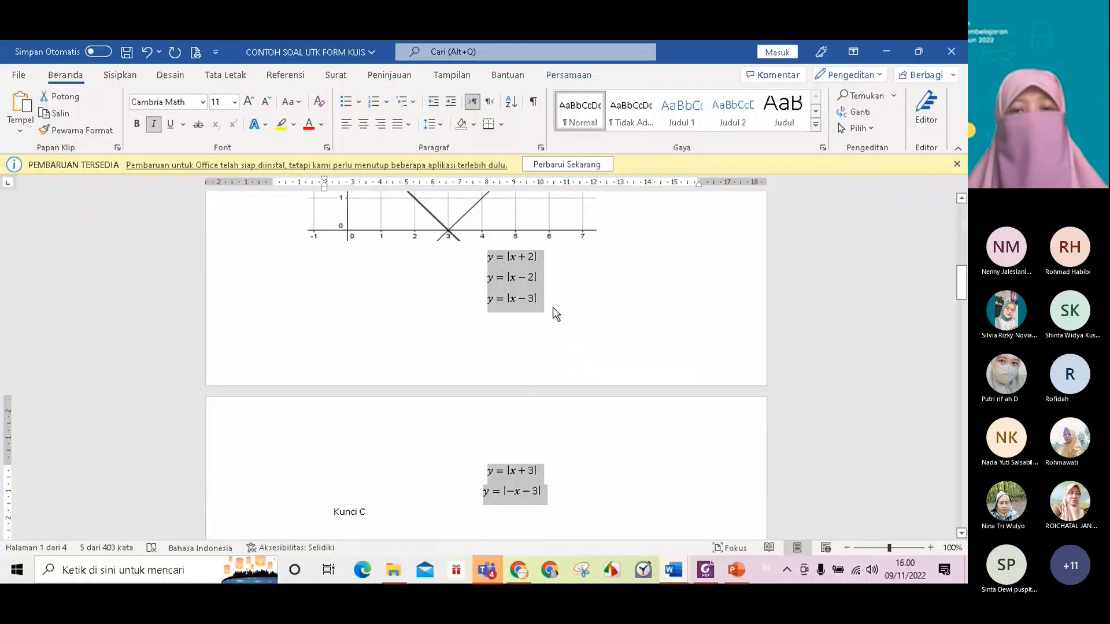
Switch back to the quiz in Forms, enable the Matematika option for question 6 and turn off its Subjudul
click(523, 579)
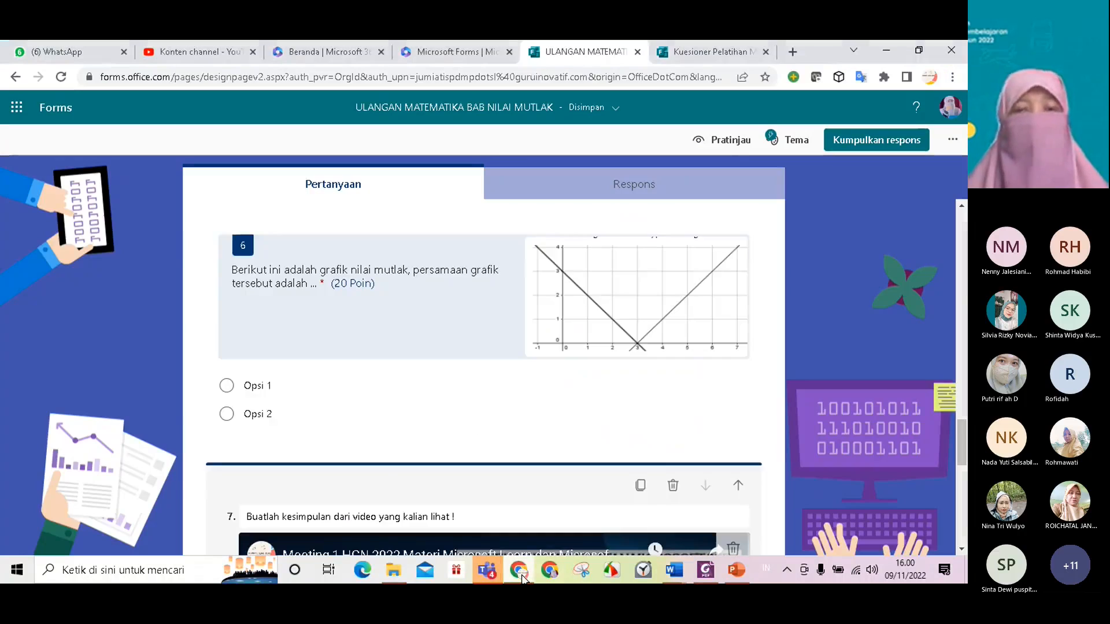
click(258, 388)
scroll(549, 434, down, 1)
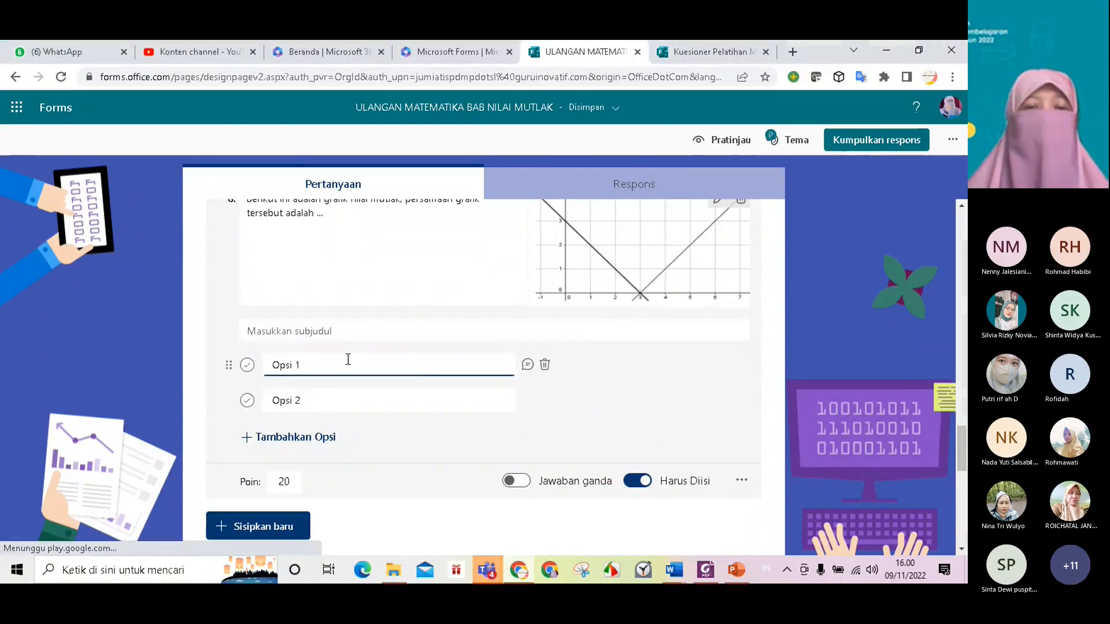
click(743, 482)
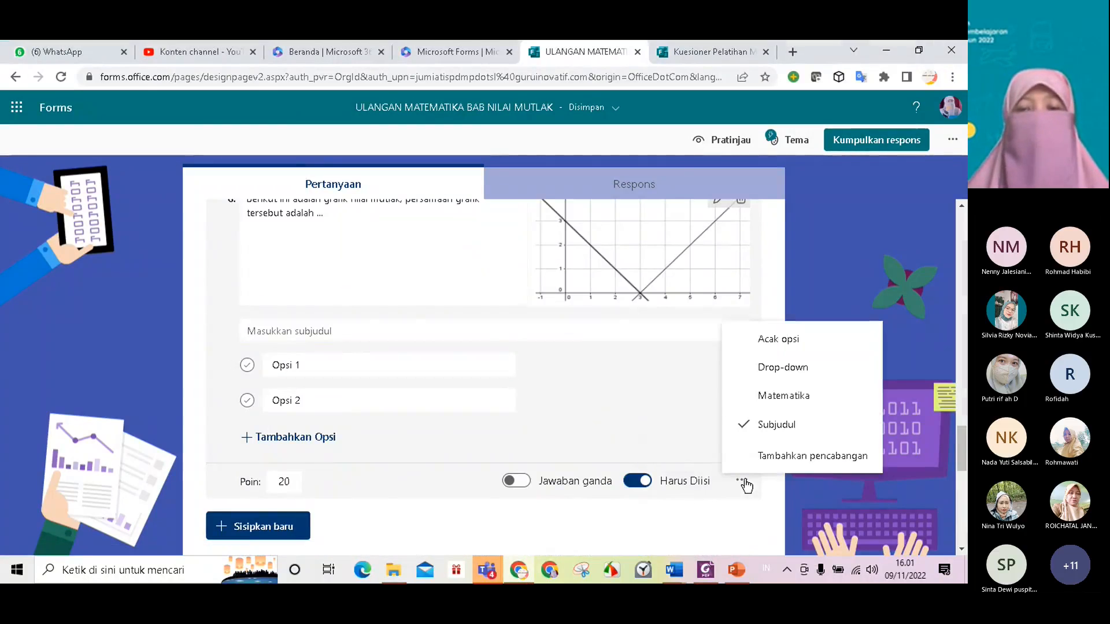
click(743, 398)
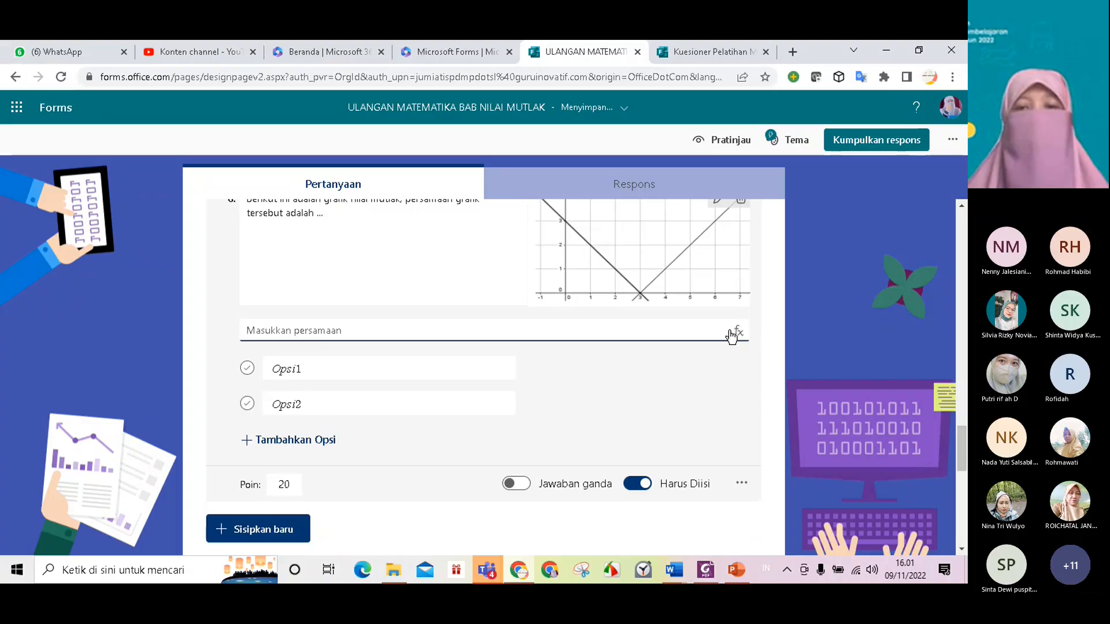
click(742, 484)
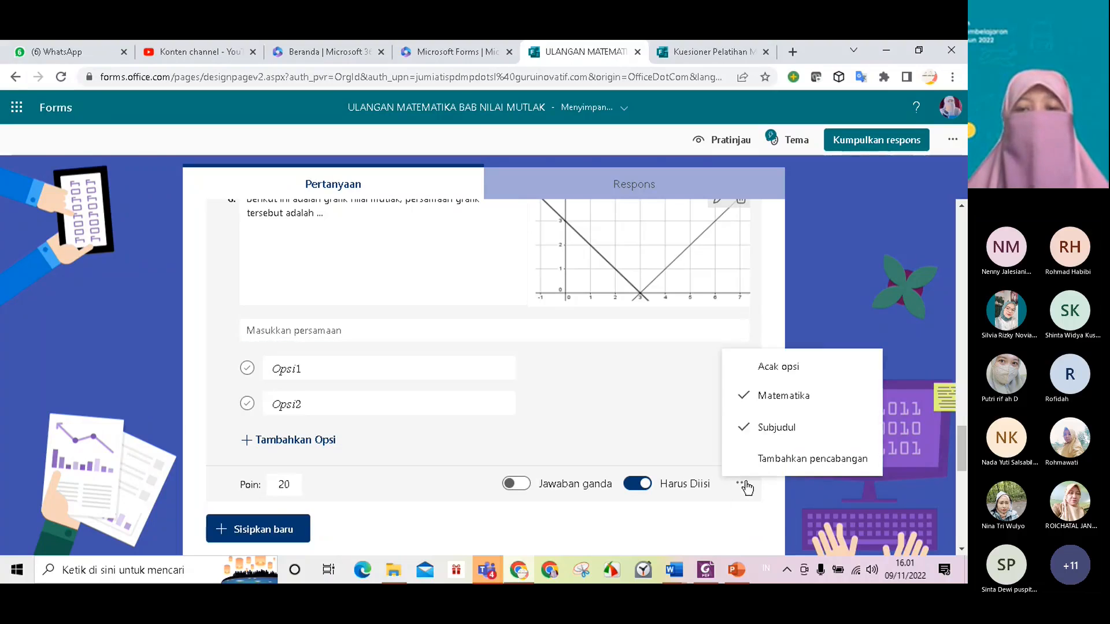
click(744, 427)
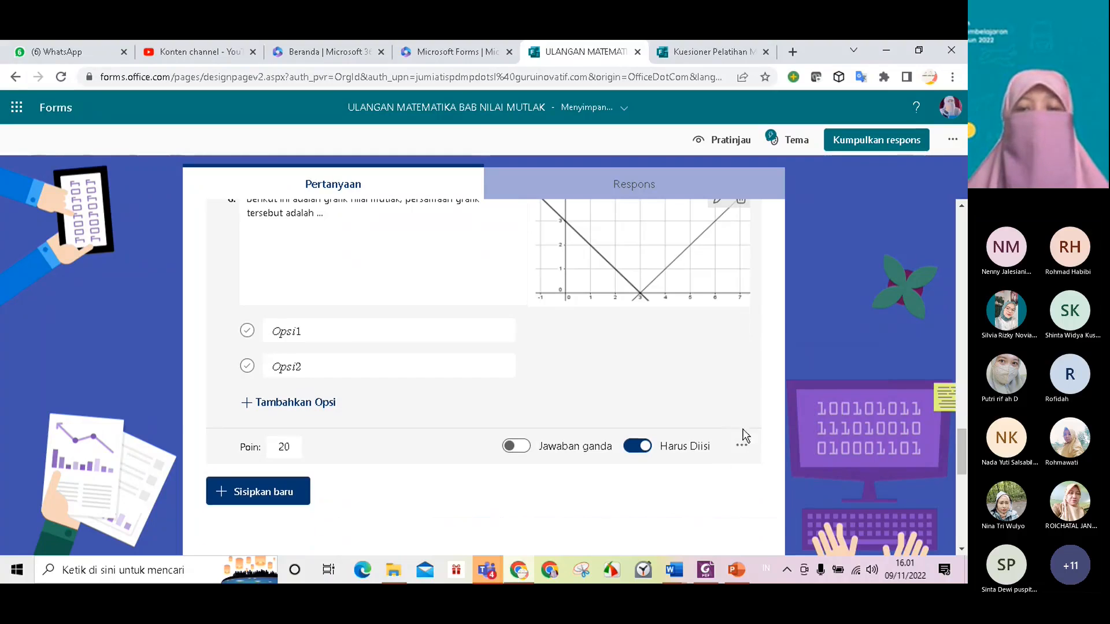
Replace question 6's placeholder options with y=|x+2|, y=|x-2|, y=|x-3|, y=|x+3| and y=|-x-3|, marking y=|x-3| as the correct answer
click(279, 330)
double_click(280, 331)
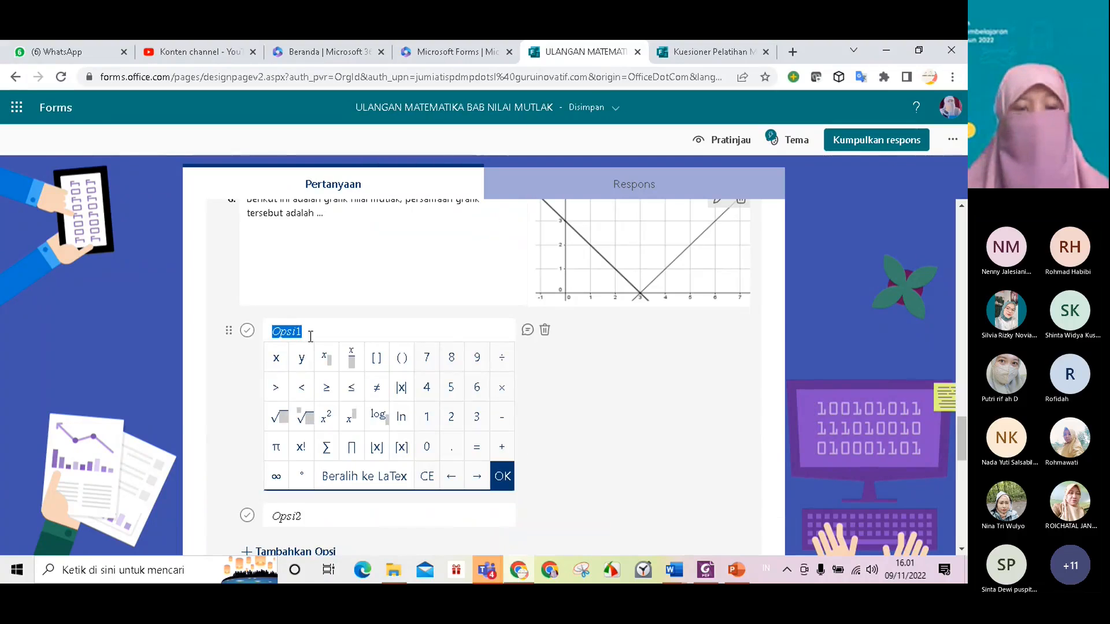
text(y=|x+2| y=|x-2| y=|x-3| y=|x+3| y=|-x-3|)
scroll(457, 356, down, 2)
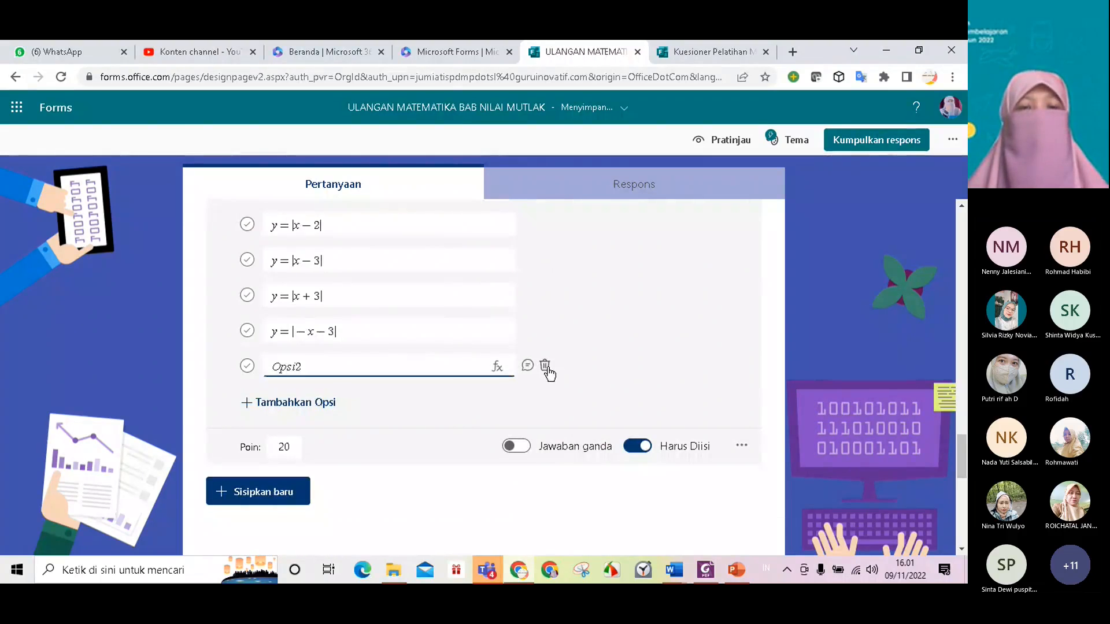
click(544, 365)
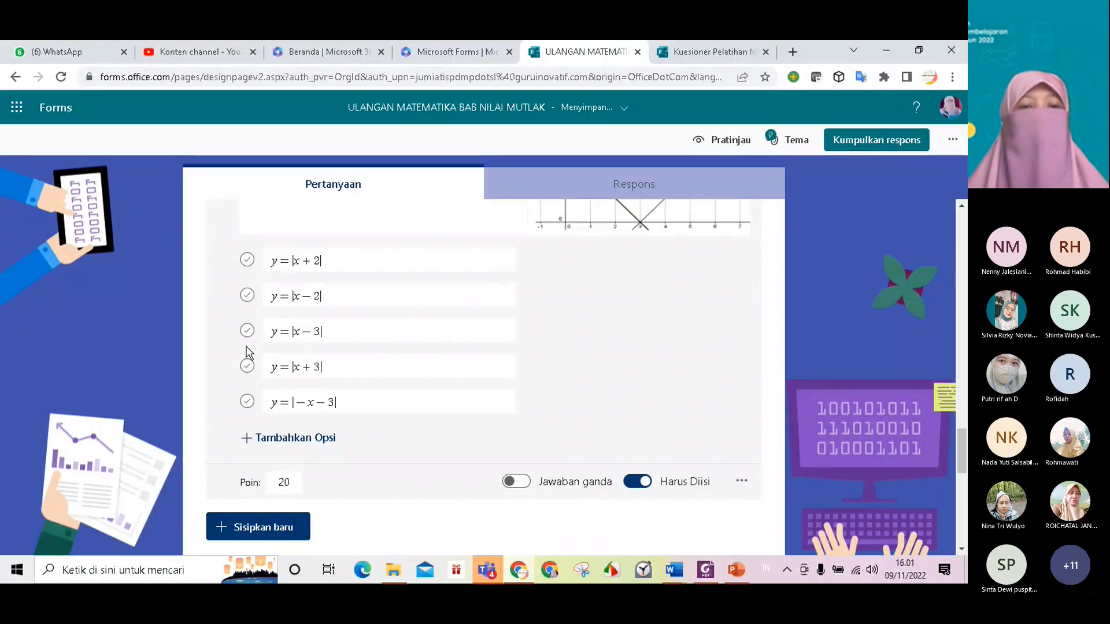
click(247, 331)
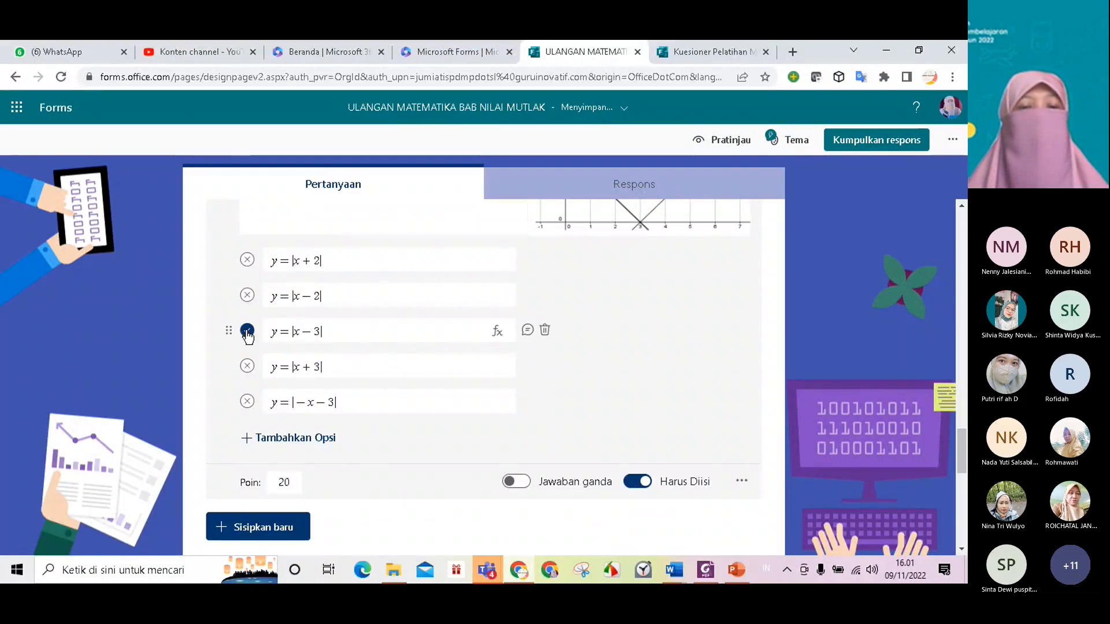
Preview the quiz in computer view and look through its first page with the NAMA and KELAS questions
scroll(389, 389, down, 6)
scroll(489, 400, down, 3)
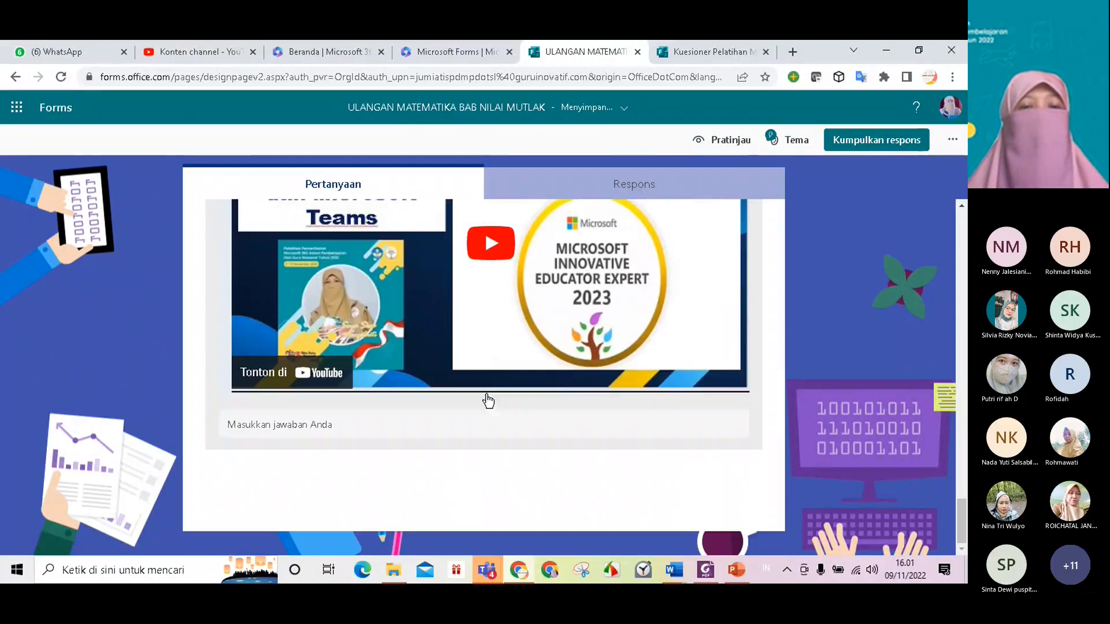
scroll(758, 257, up, 10)
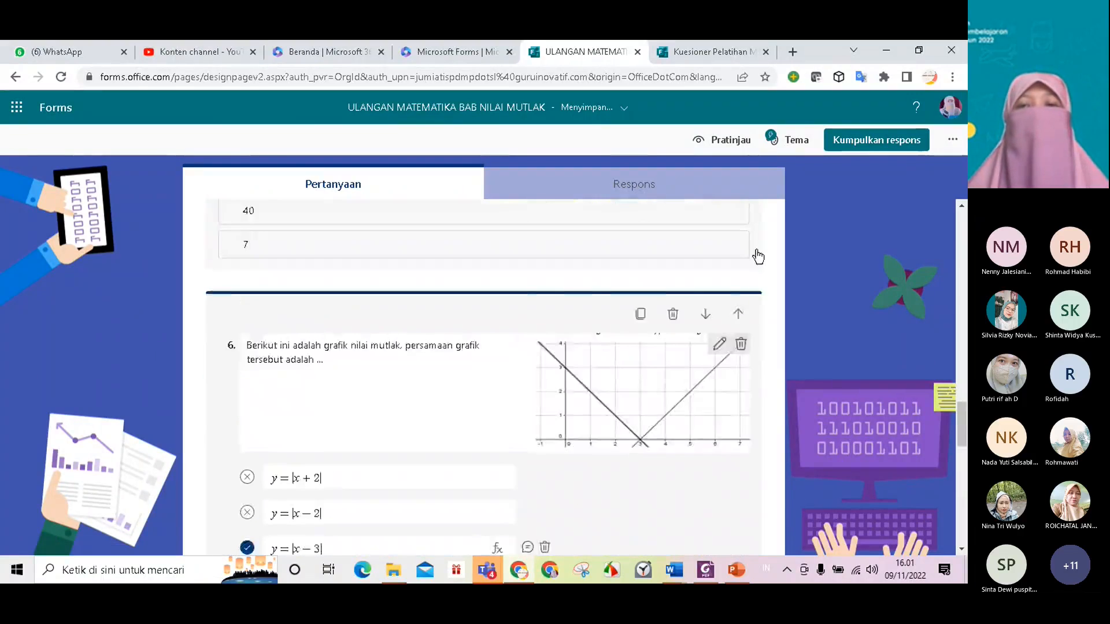
scroll(758, 257, up, 5)
click(727, 144)
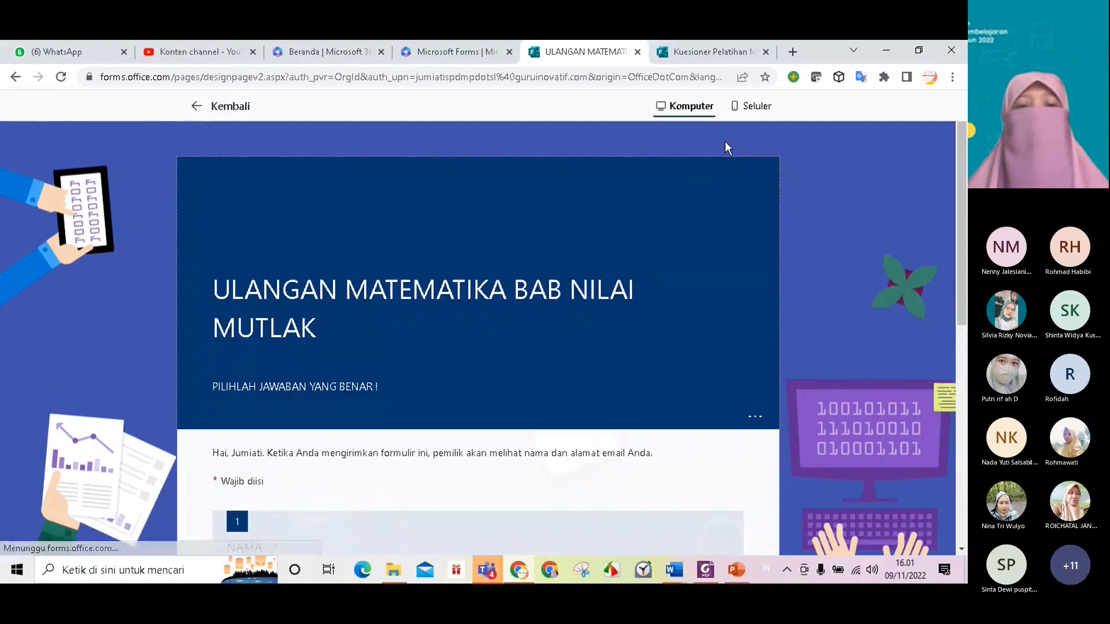
scroll(541, 341, down, 5)
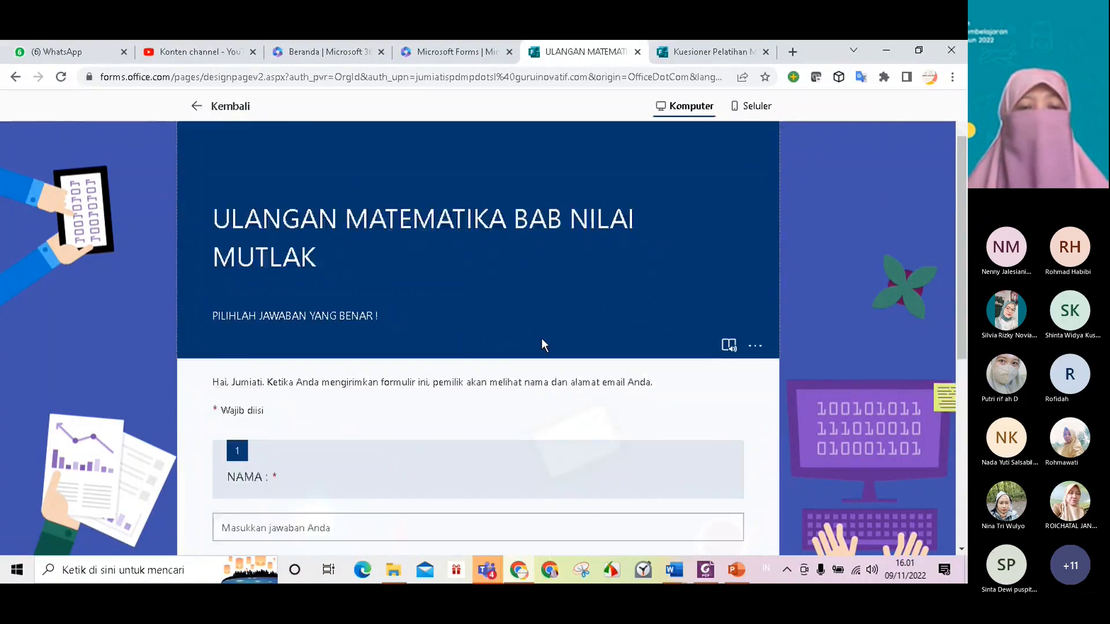
scroll(491, 358, down, 3)
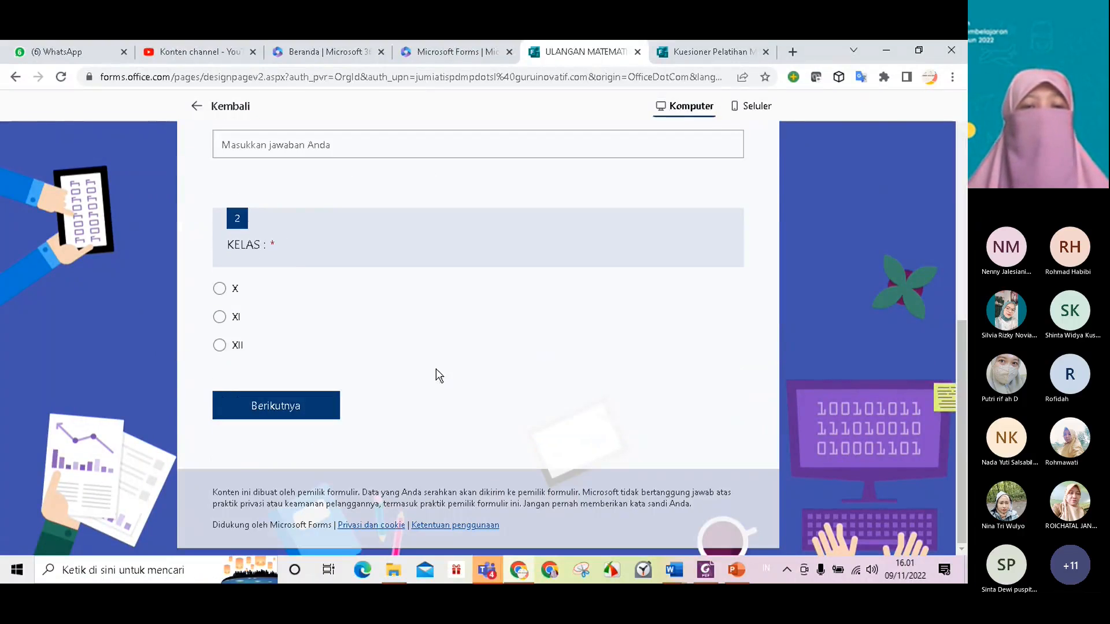
Answer the preview's first page with q for NAMA and XI for KELAS, and advance to the Pertanyaan/Soal section
scroll(307, 235, up, 1)
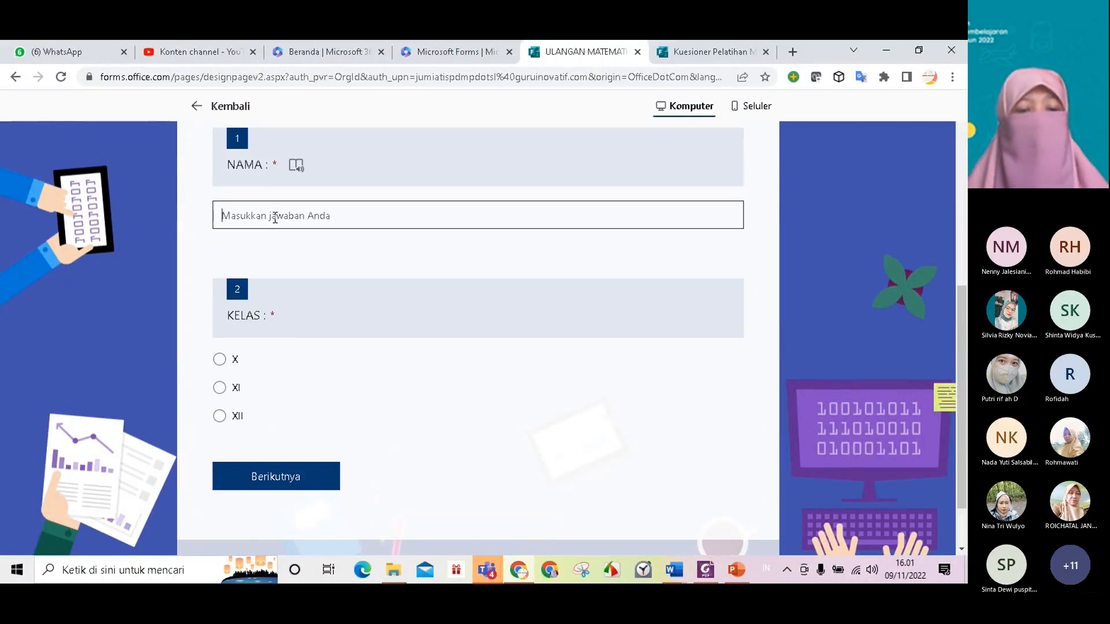
text(q)
click(220, 388)
click(327, 489)
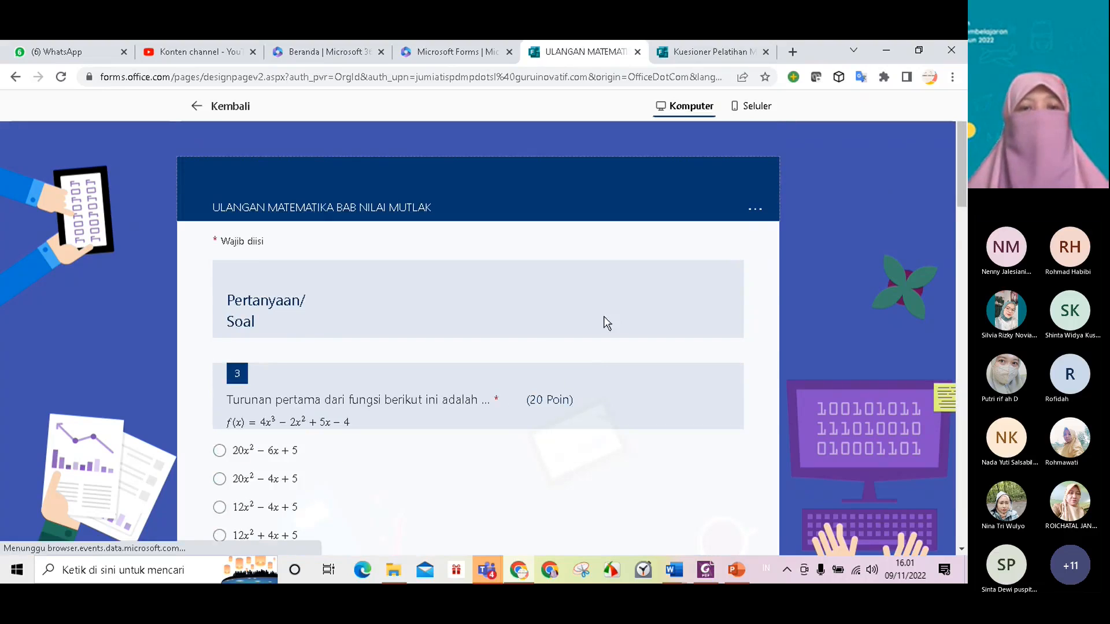
Switch the preview to mobile view and look through questions 3 and 4
click(751, 106)
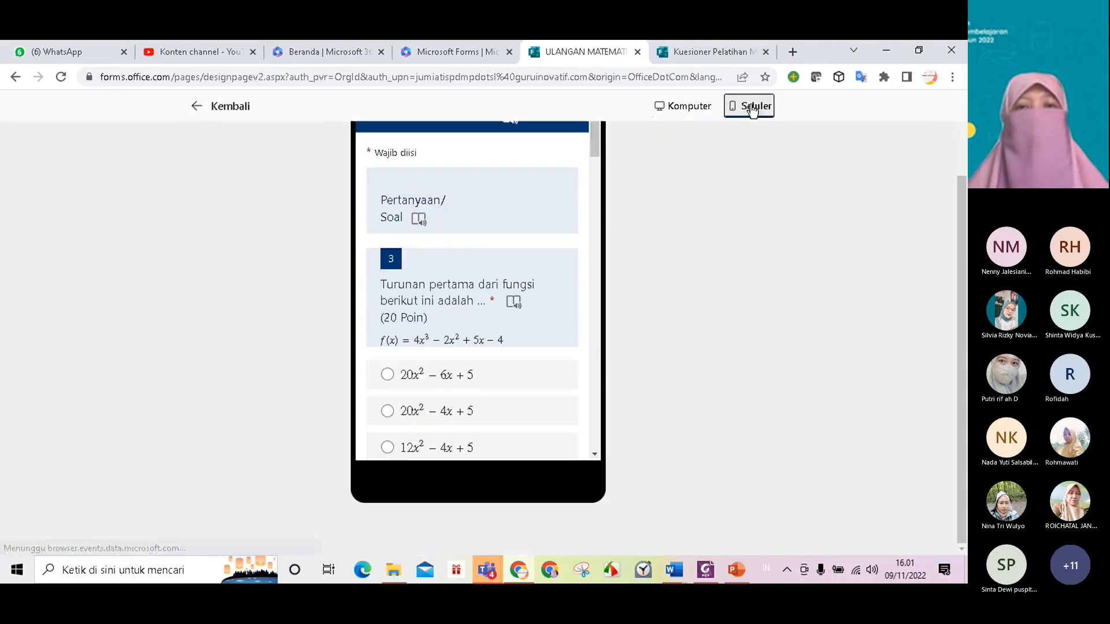
scroll(525, 355, down, 6)
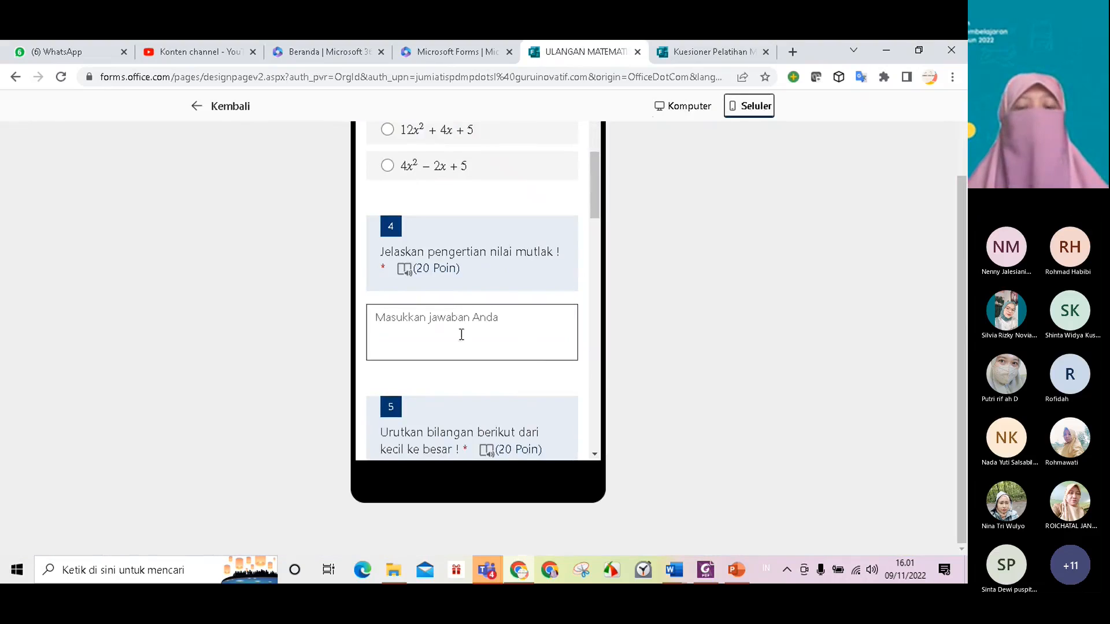
scroll(493, 254, up, 2)
scroll(492, 239, up, 2)
Rank the numbers of question 5 in the mobile preview as 7, 12, 23, 40
scroll(495, 248, down, 7)
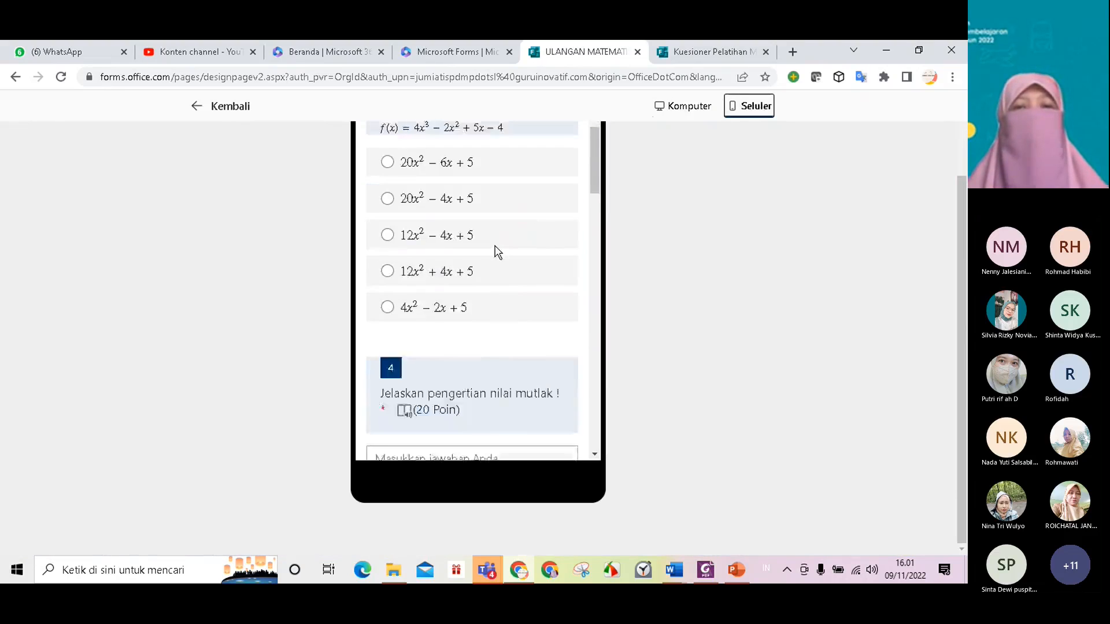
mouse_move(471, 287)
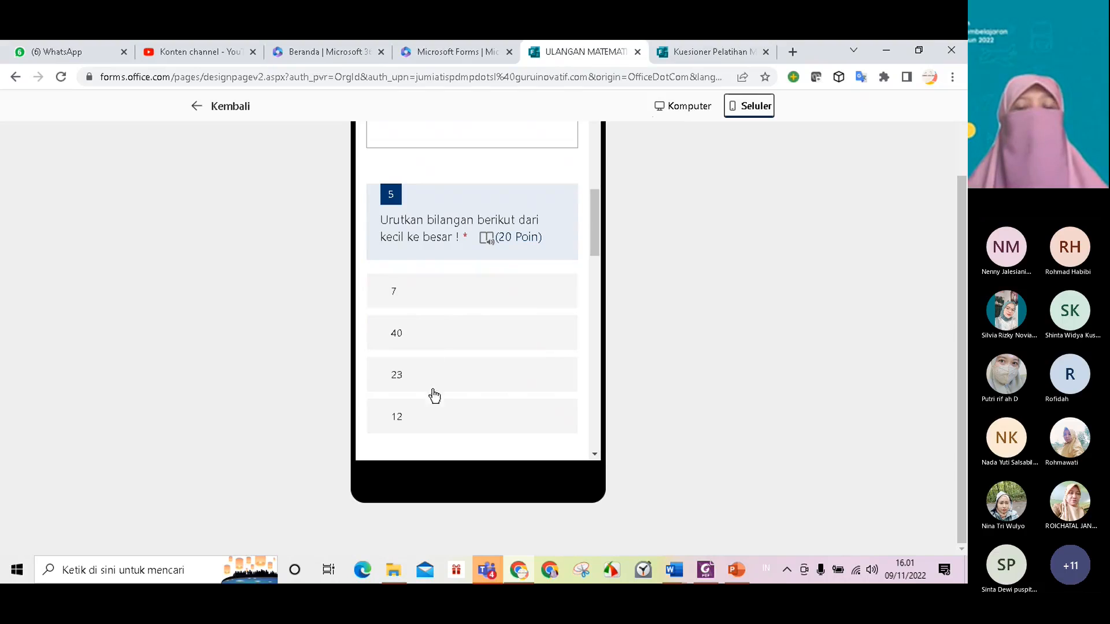
drag(443, 421, 416, 334)
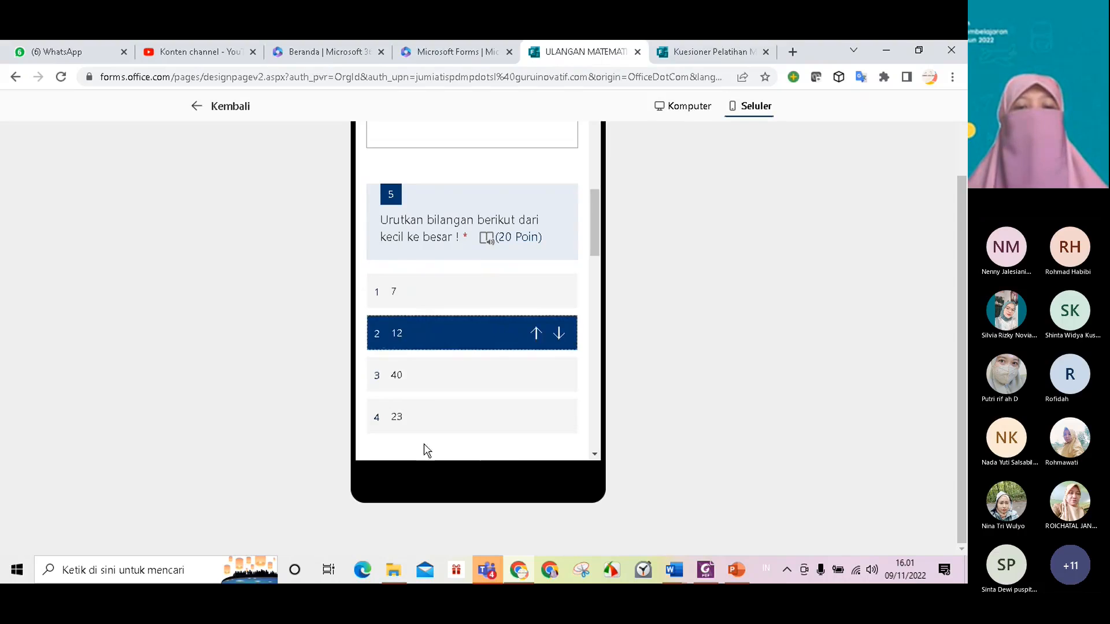
drag(428, 429, 429, 383)
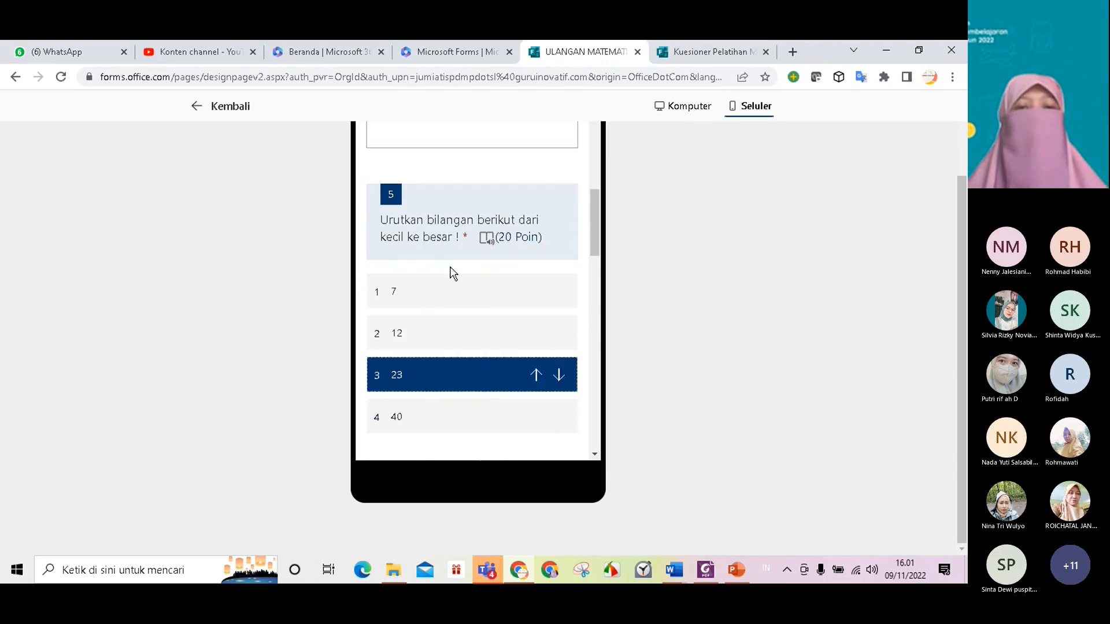
Look through the graph and video questions in the mobile preview, and return to the quiz editor
scroll(461, 317, down, 5)
scroll(471, 314, down, 3)
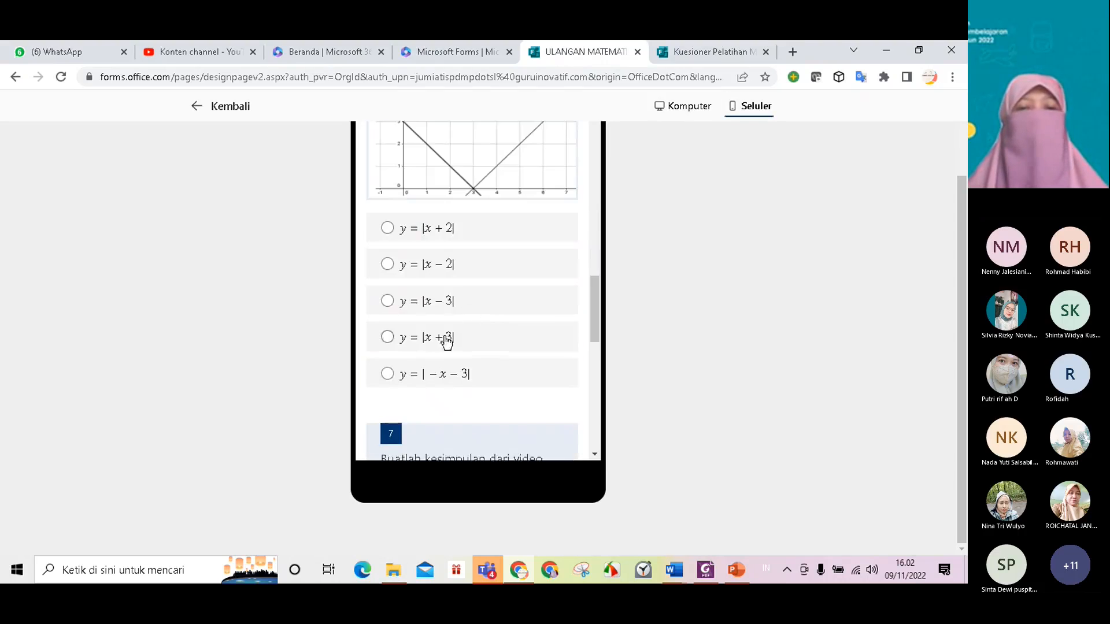
scroll(505, 332, down, 3)
scroll(526, 313, down, 6)
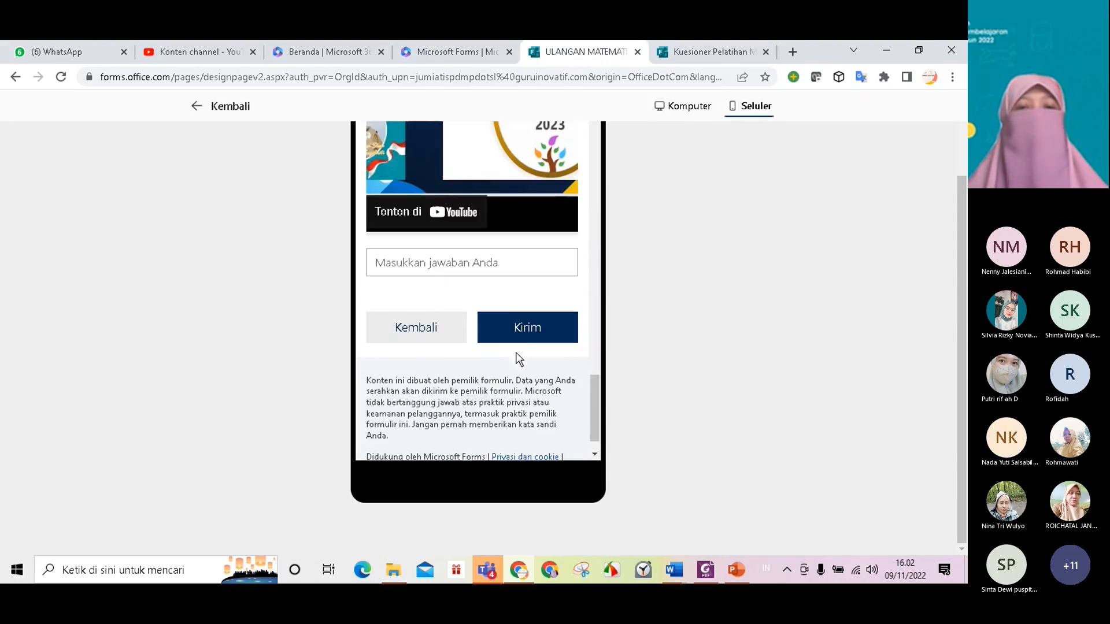
scroll(525, 347, up, 15)
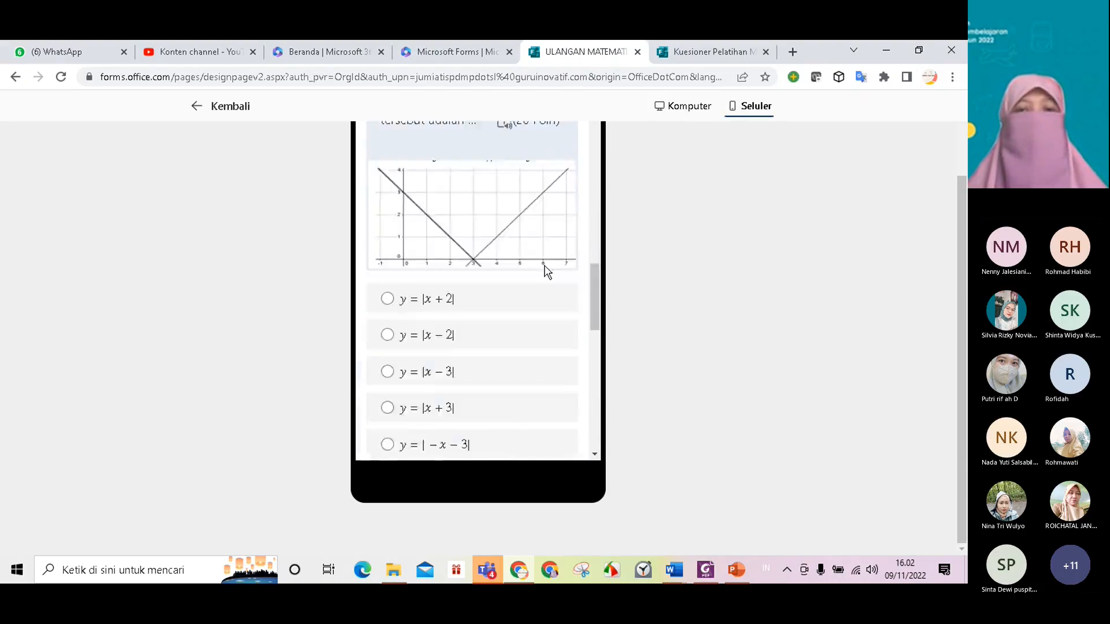
scroll(481, 211, up, 5)
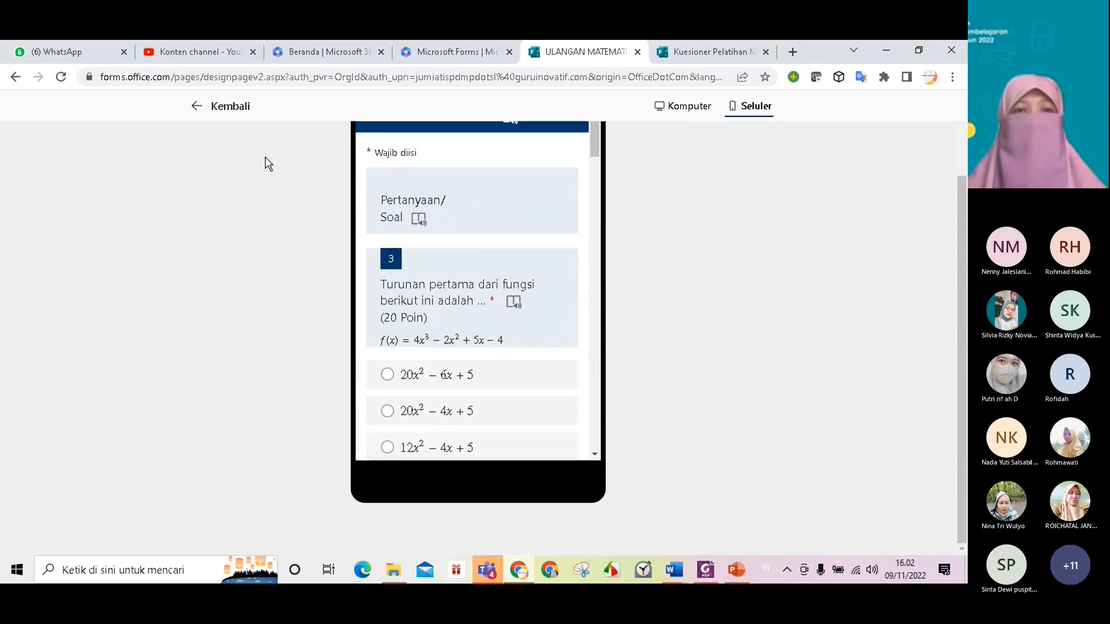
click(226, 107)
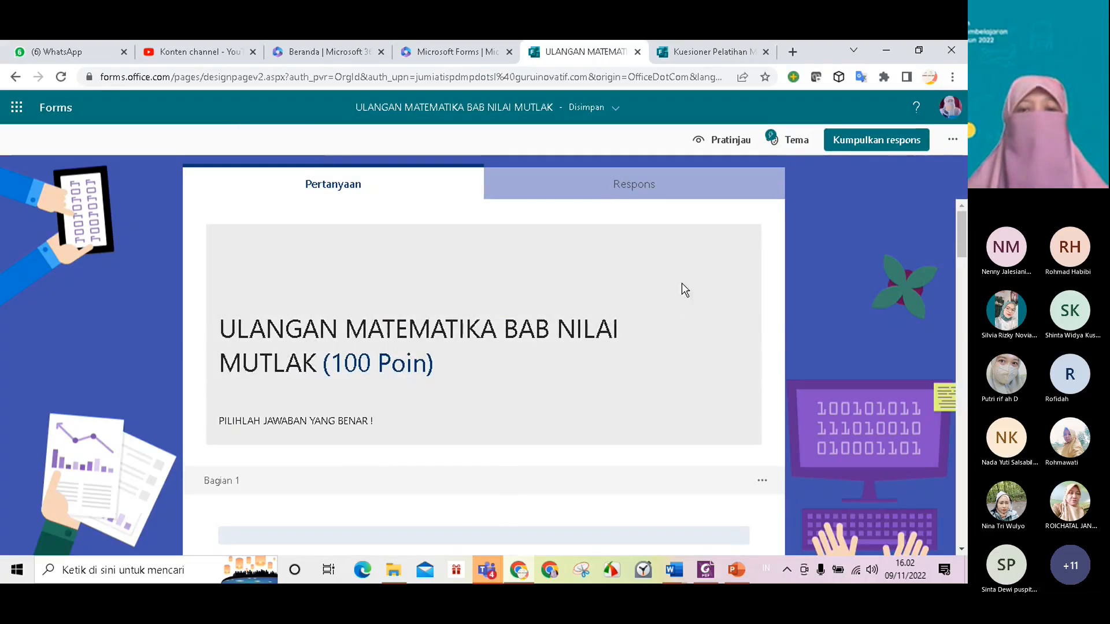
Open the image search for the quiz title, turn off the Creative Commons filter and browse the NILAI MUTLAK images
click(618, 283)
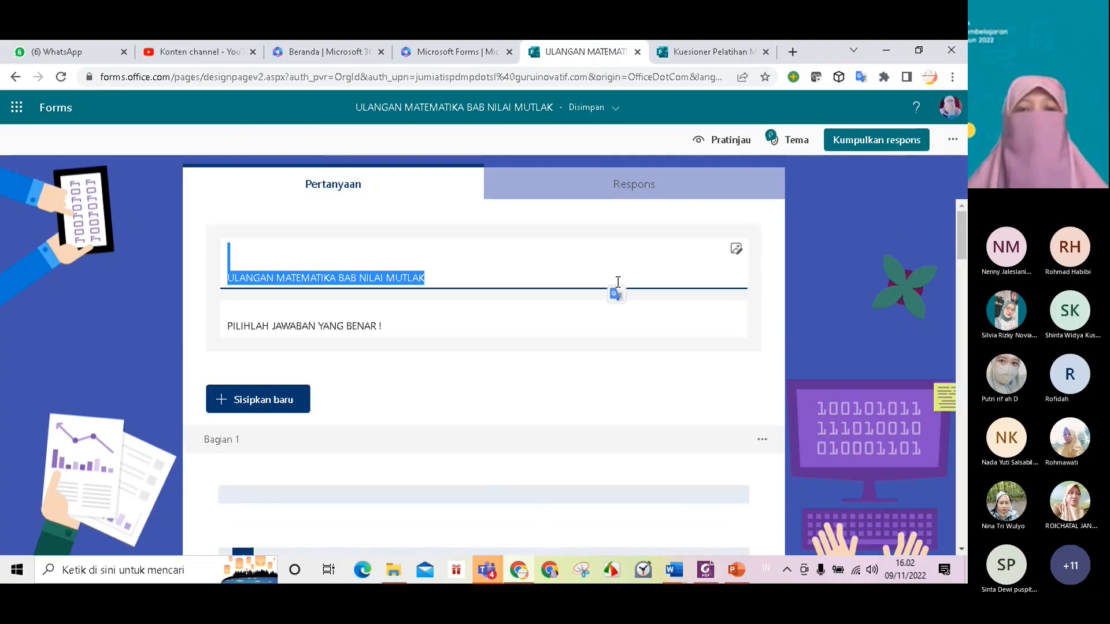
click(735, 252)
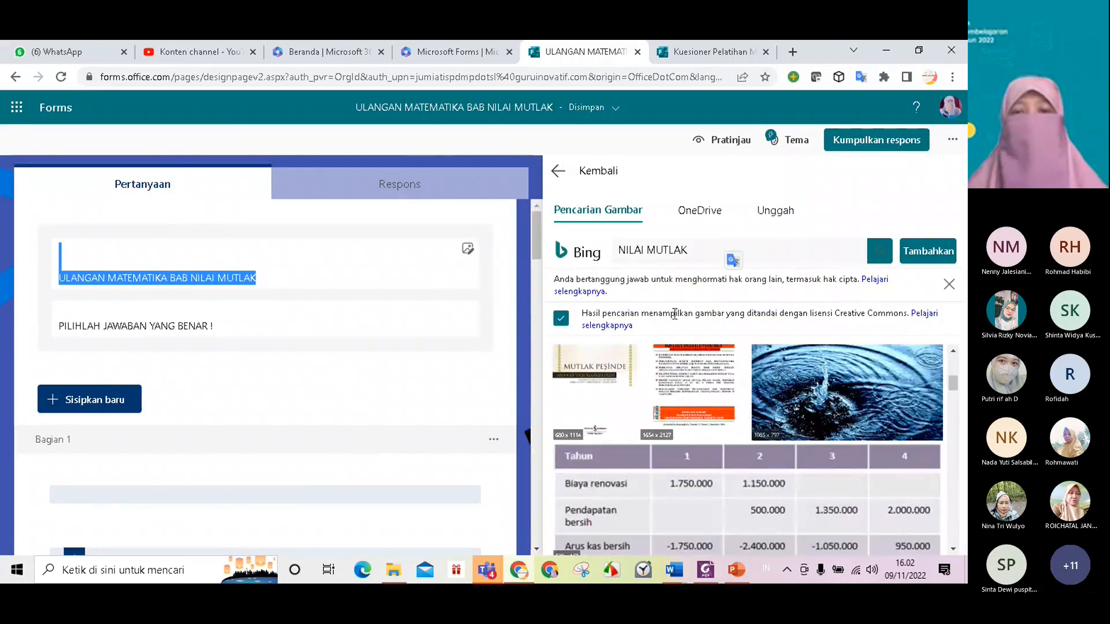
click(561, 319)
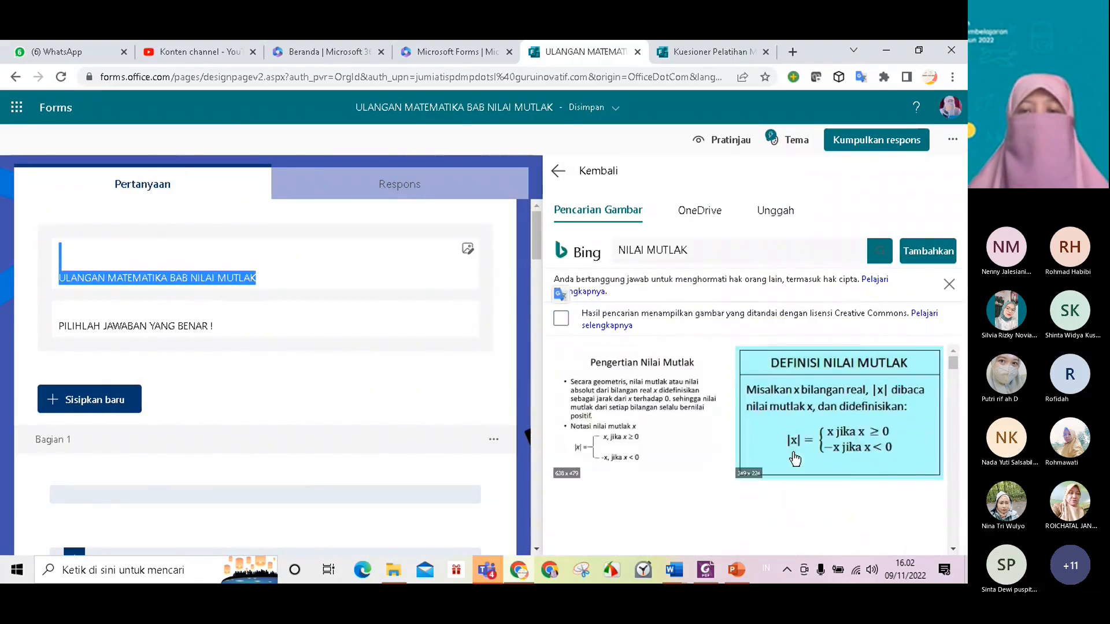
scroll(724, 441, down, 6)
scroll(732, 445, down, 3)
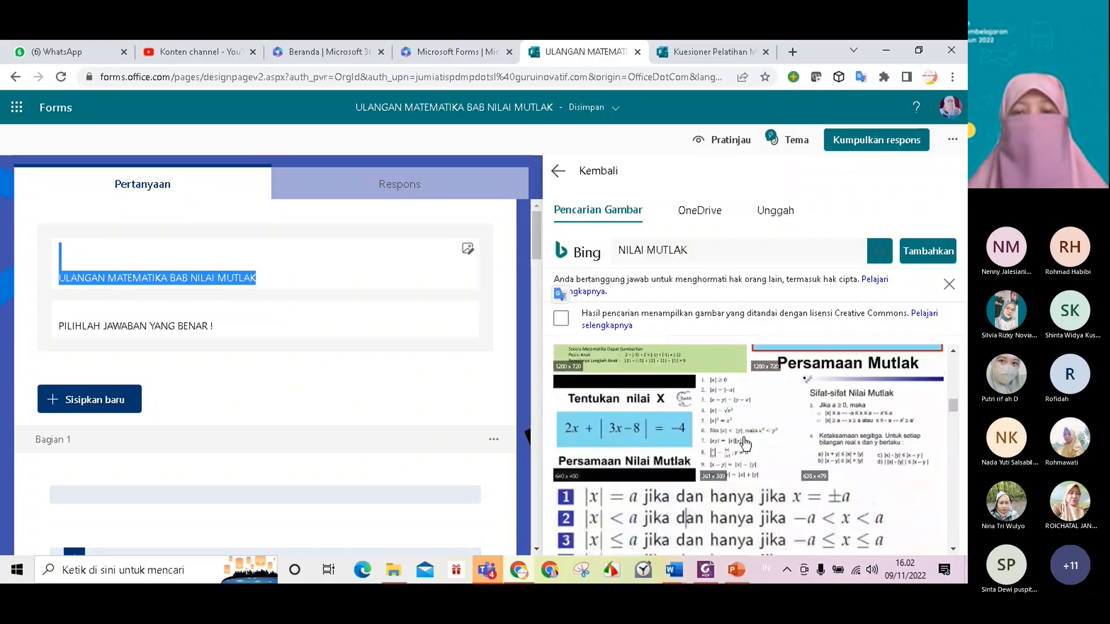
Search for persamaan images and browse them for a suitable title picture
drag(692, 252, 620, 242)
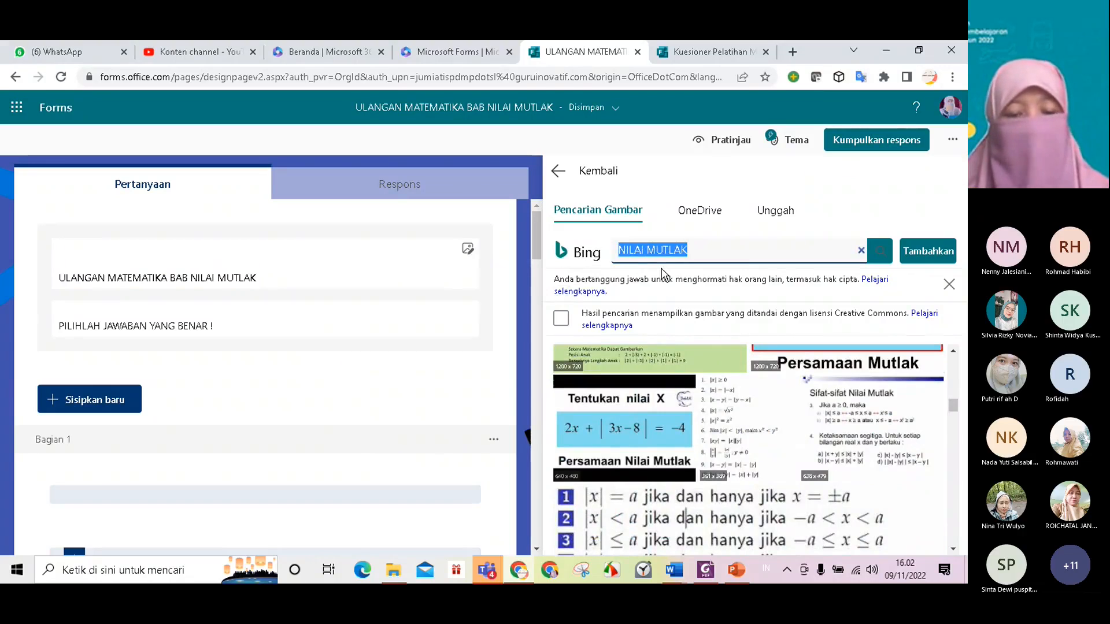
text(persamaan)
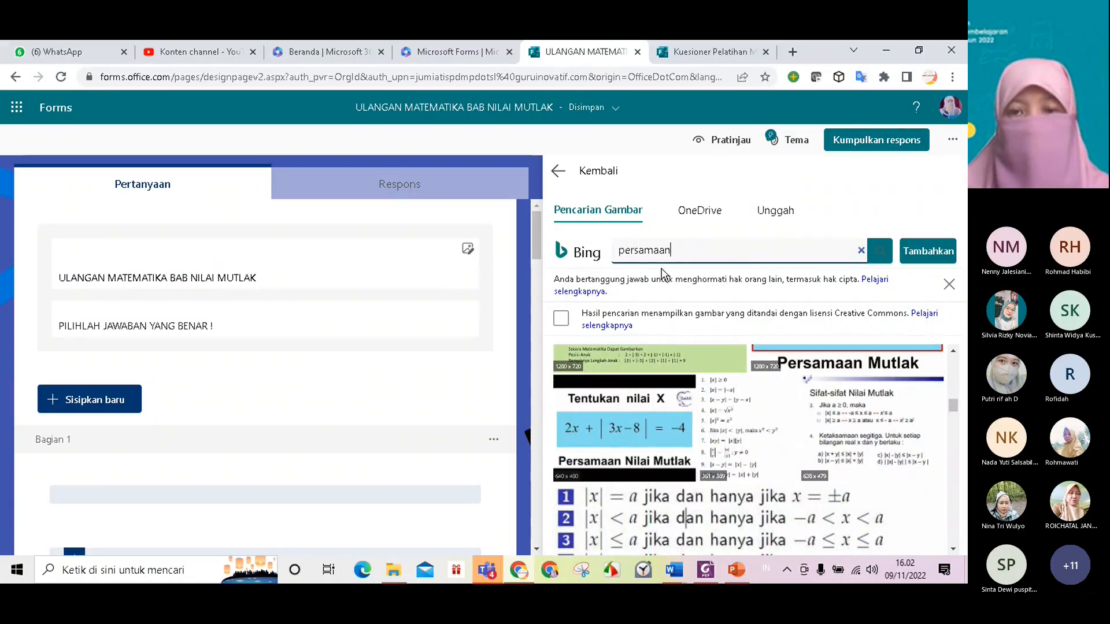
key(Return)
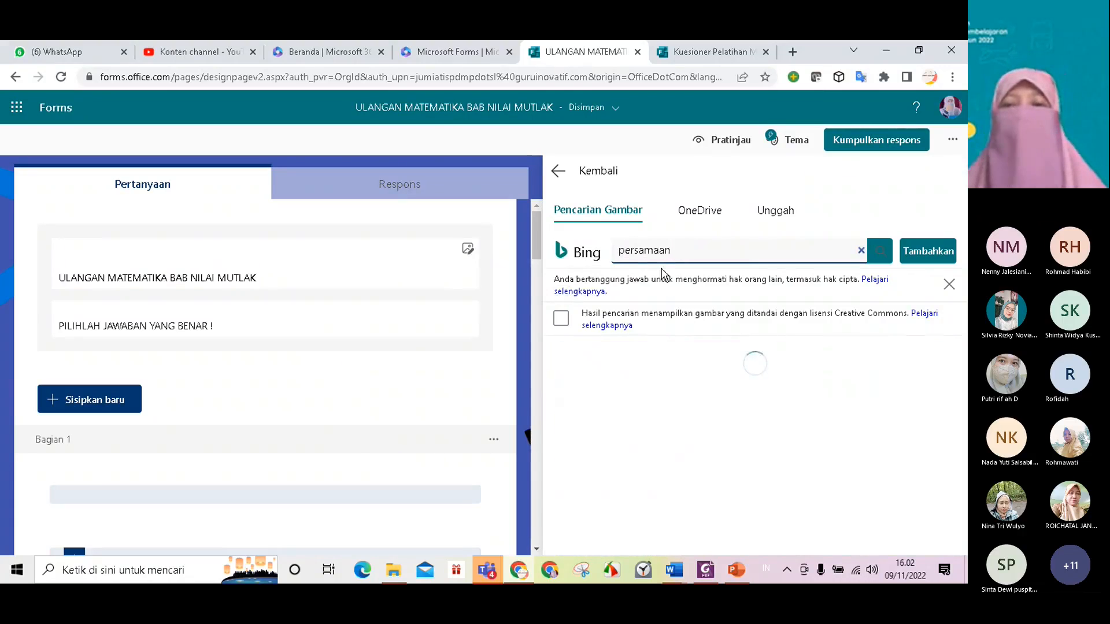
scroll(855, 427, down, 3)
scroll(849, 437, down, 5)
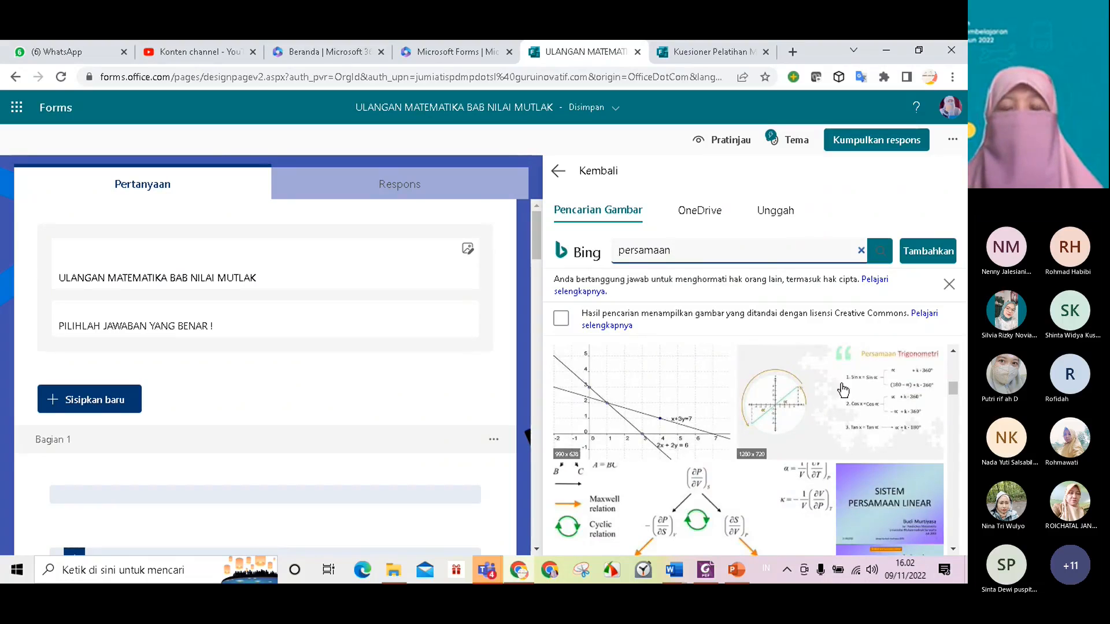
scroll(695, 417, down, 3)
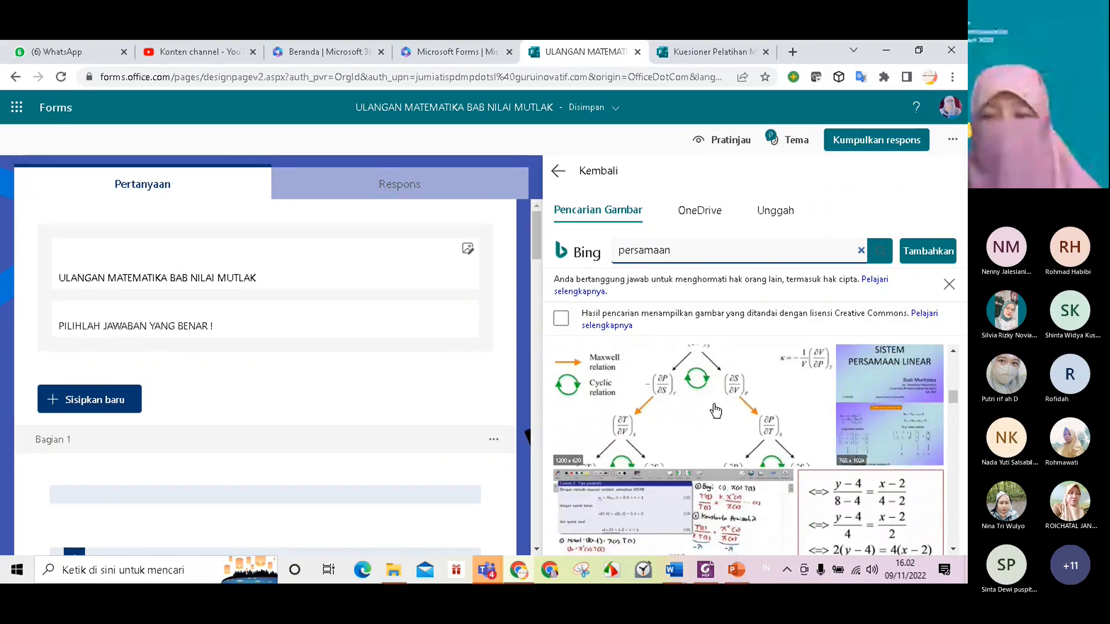
scroll(782, 407, down, 3)
scroll(782, 408, down, 3)
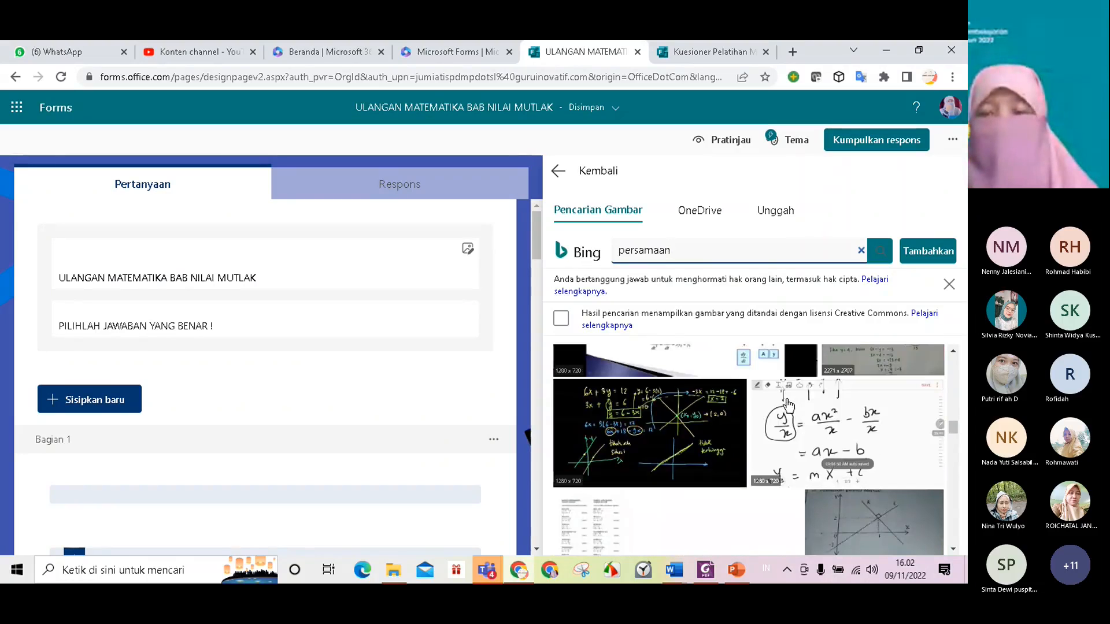
scroll(787, 405, down, 3)
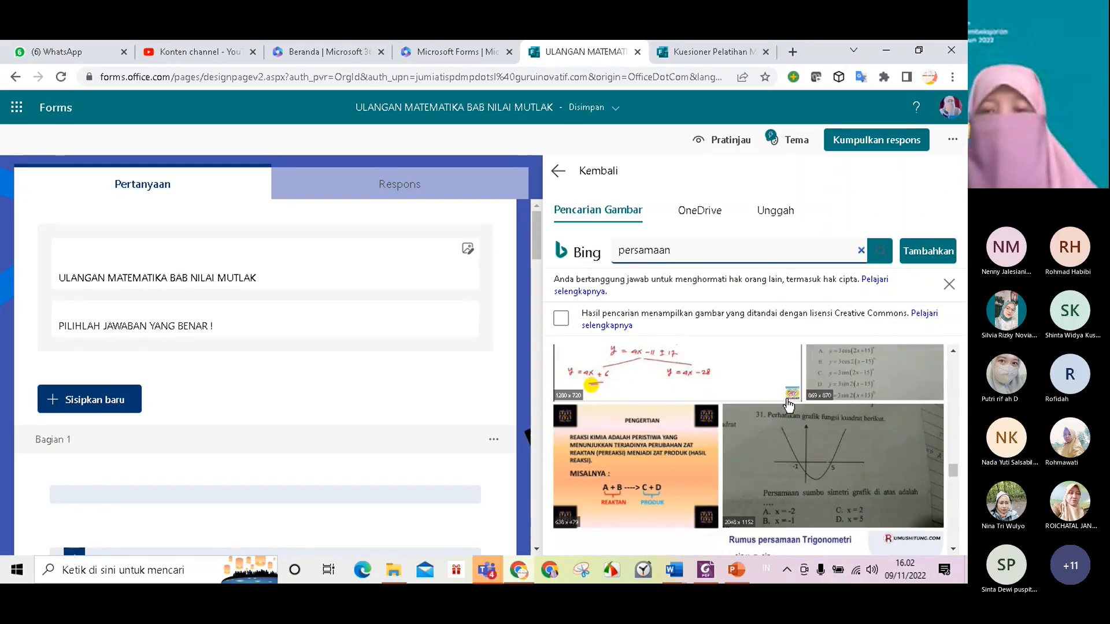
scroll(800, 417, down, 5)
scroll(803, 427, down, 15)
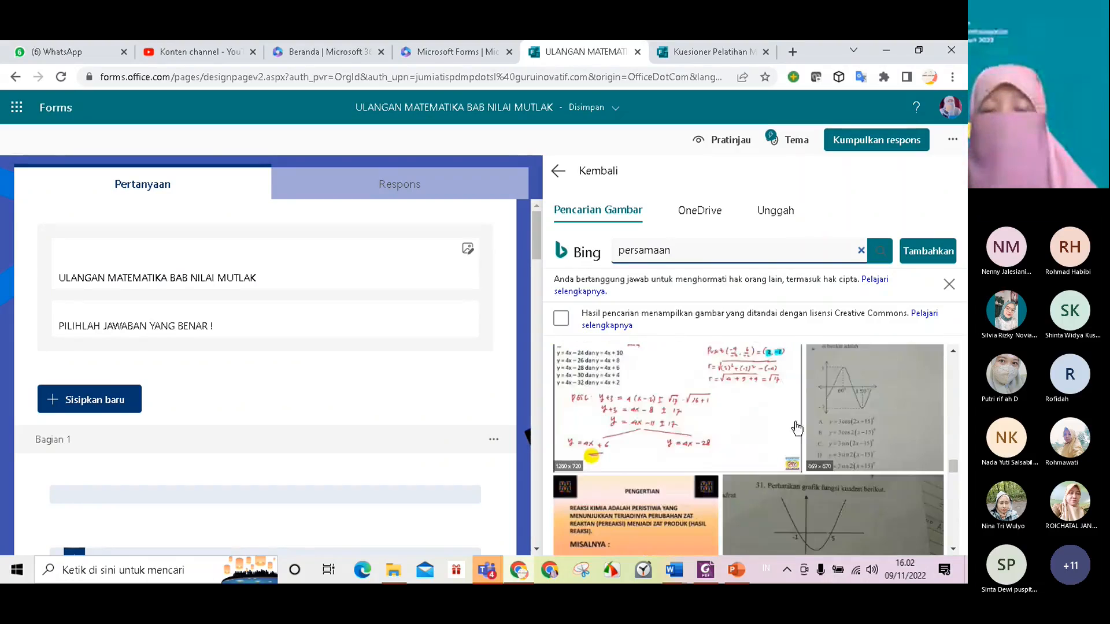
scroll(769, 436, up, 6)
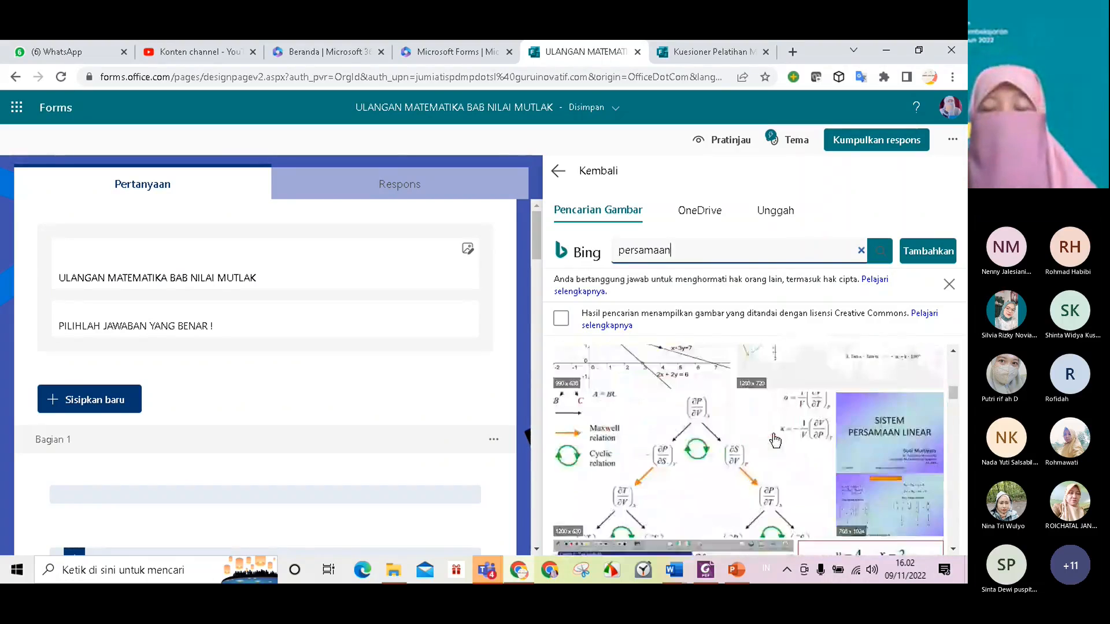
Search for matematika images and add the green "MATEMATIKA ?" picture with coloured symbol squares to the quiz title
click(674, 250)
double_click(665, 251)
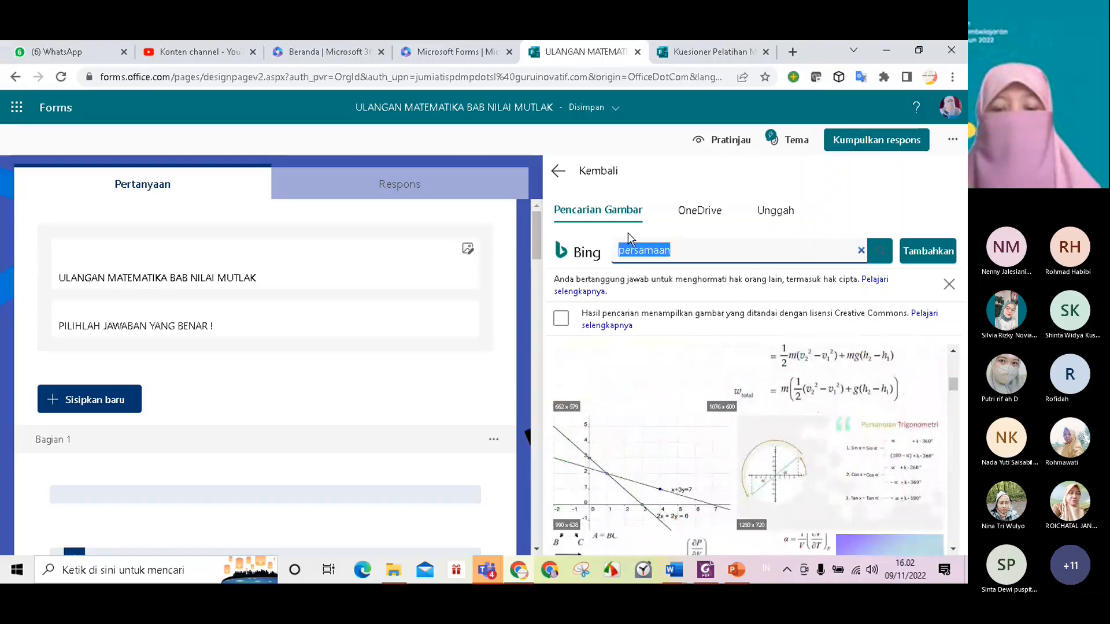
text(matematika)
key(Return)
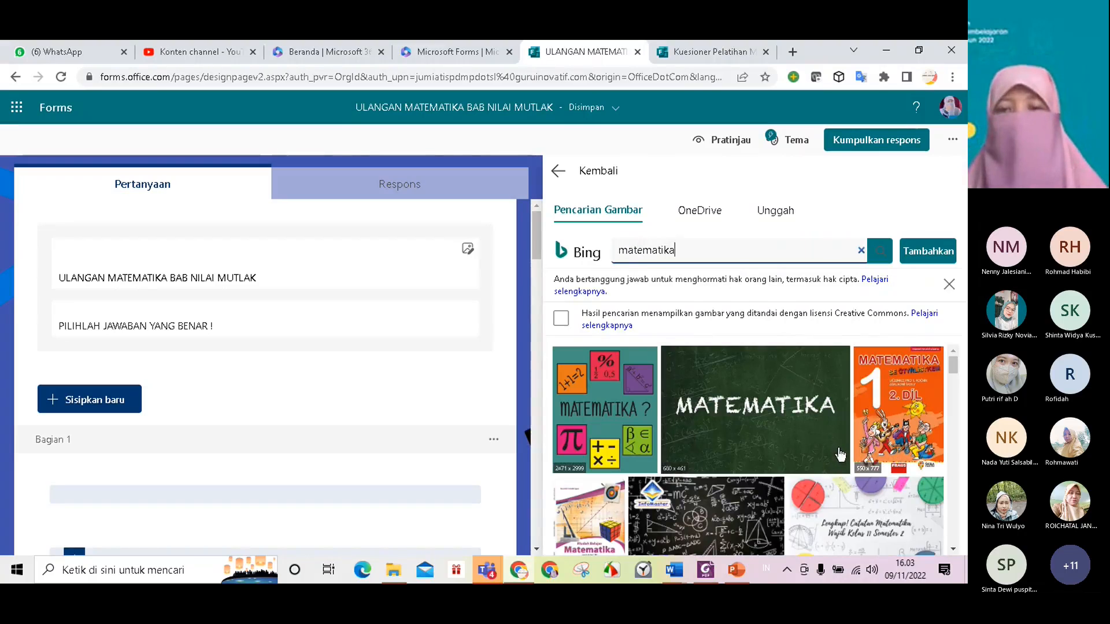
click(618, 396)
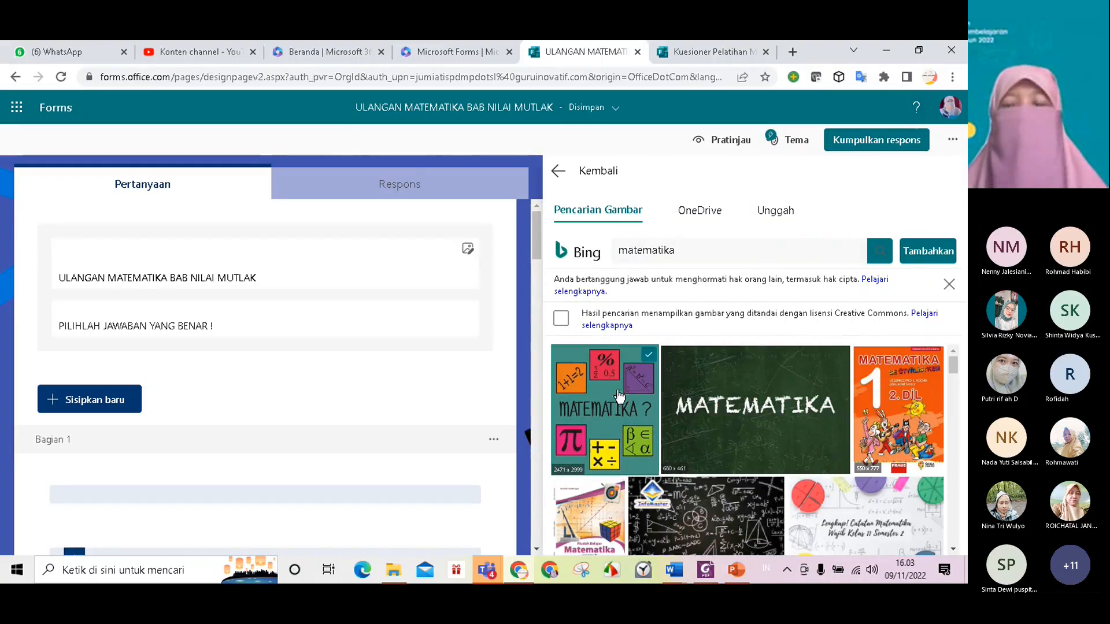
click(918, 250)
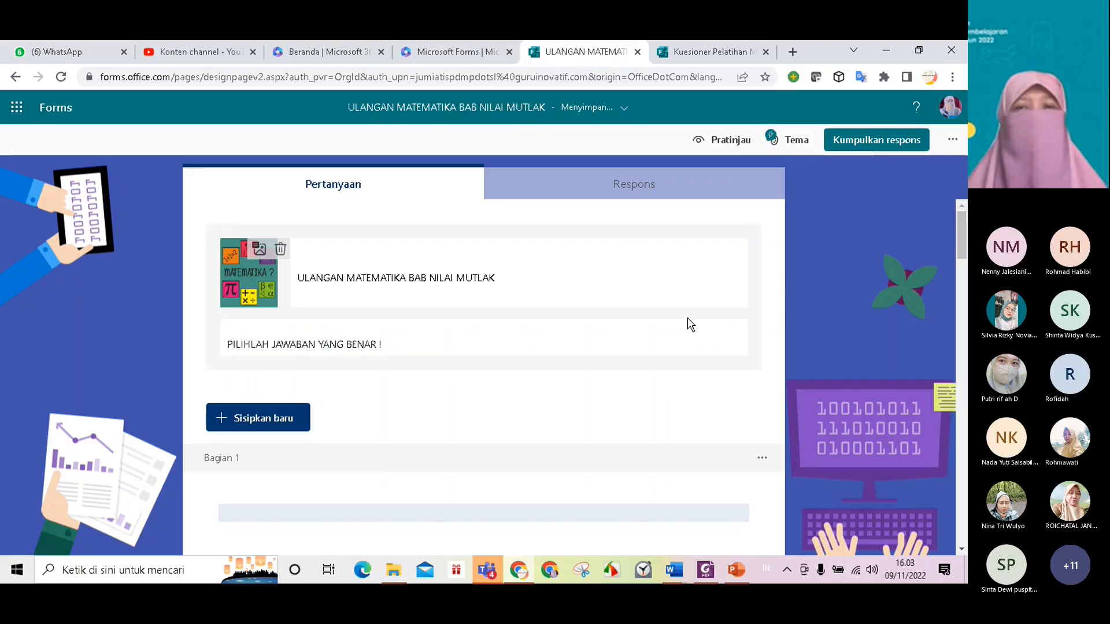
Open the quiz's Pengaturan to show its quiz, respondent and response options
scroll(722, 341, down, 8)
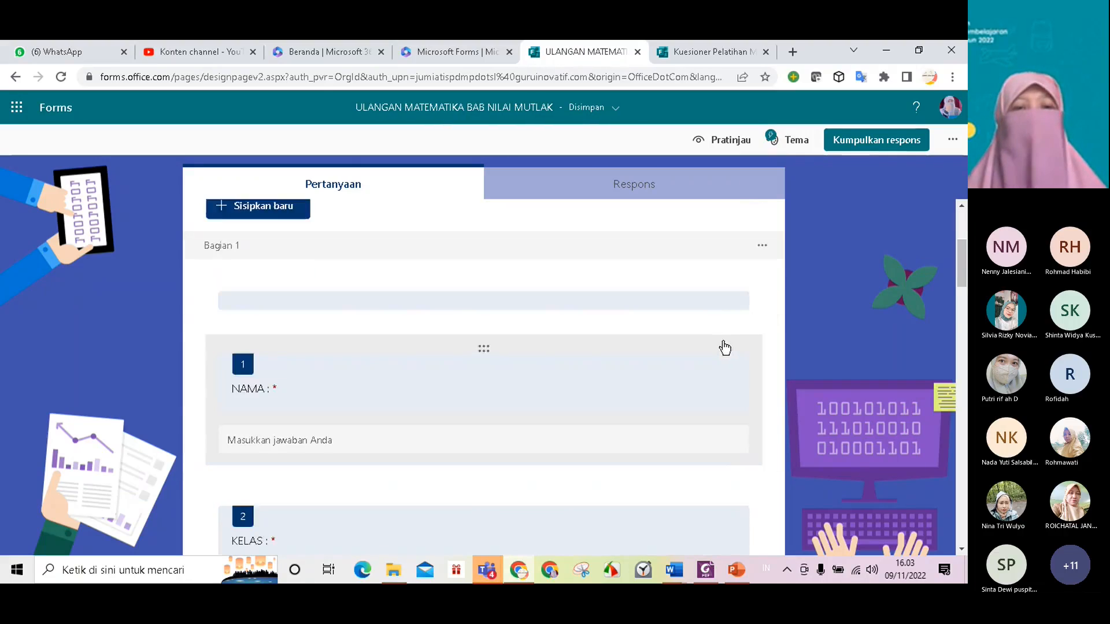
scroll(720, 353, down, 15)
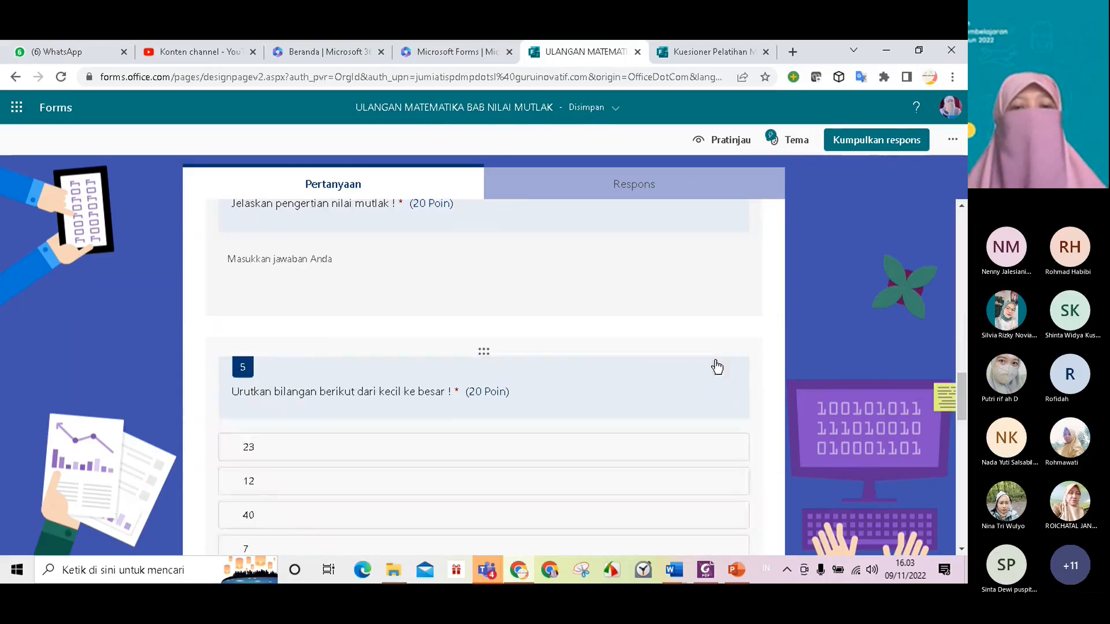
scroll(659, 380, down, 6)
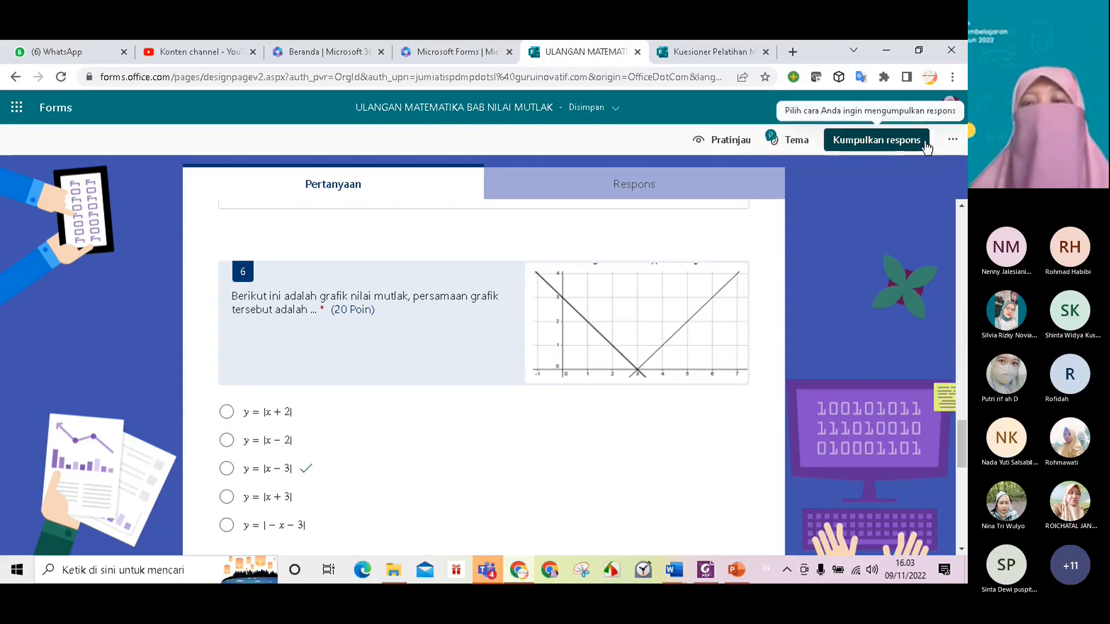
click(954, 142)
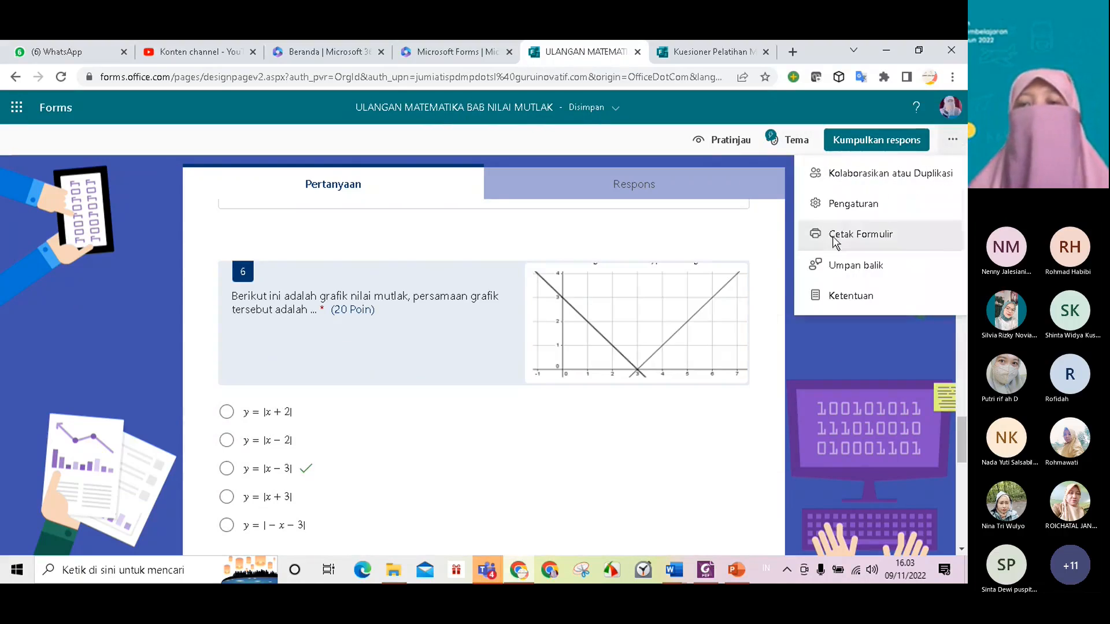
click(842, 205)
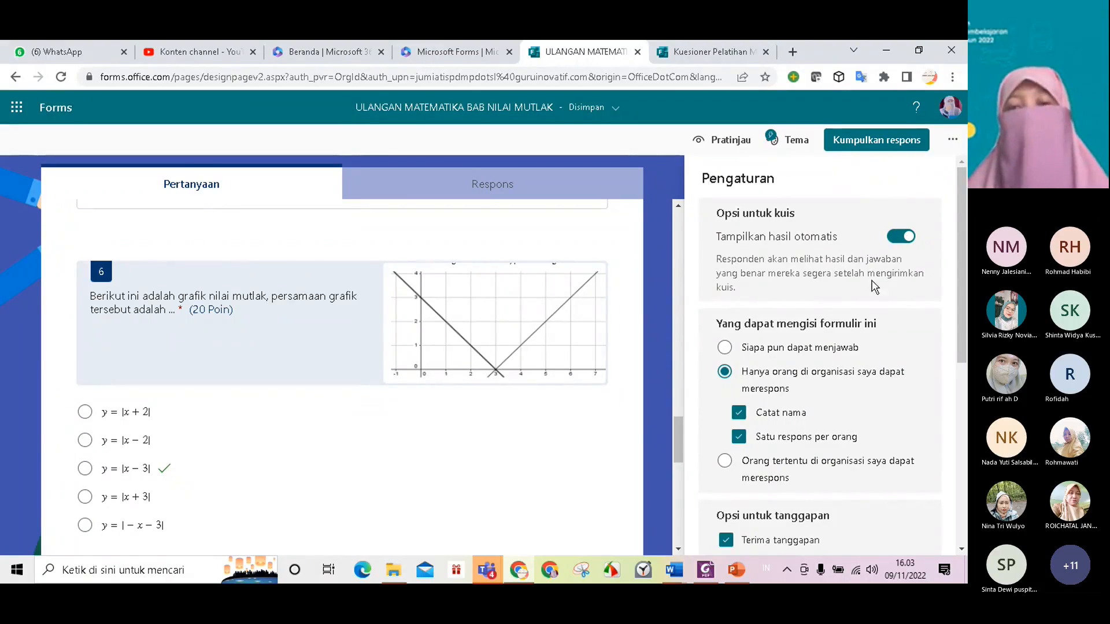
Turn the automatic results display off and back on, then set the quiz so anyone can respond (Siapa pun dapat menjawab)
click(897, 237)
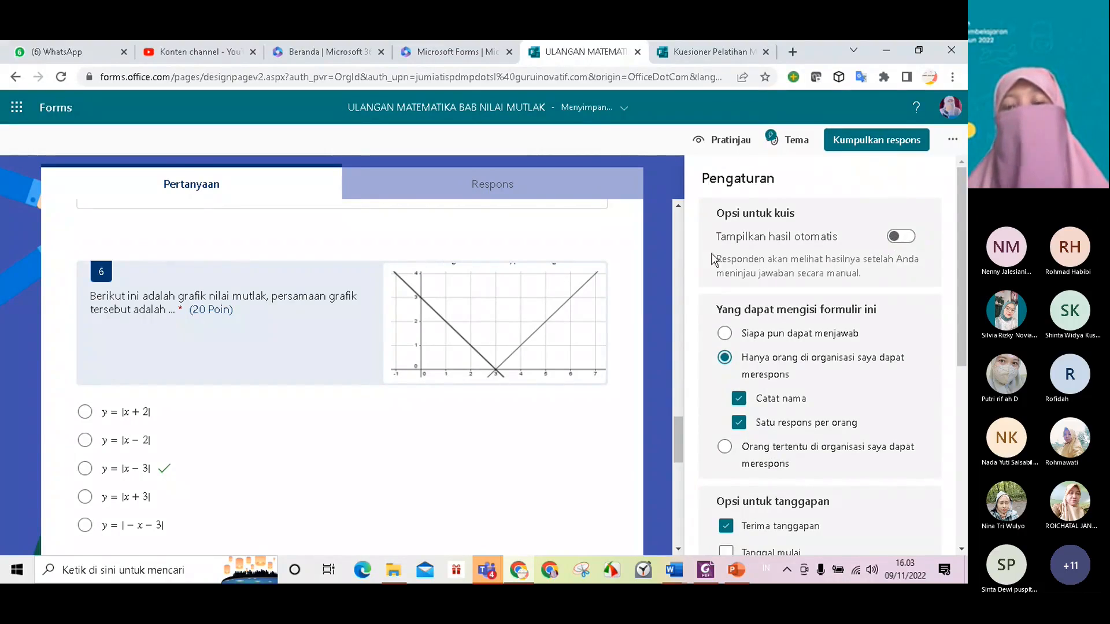
click(912, 238)
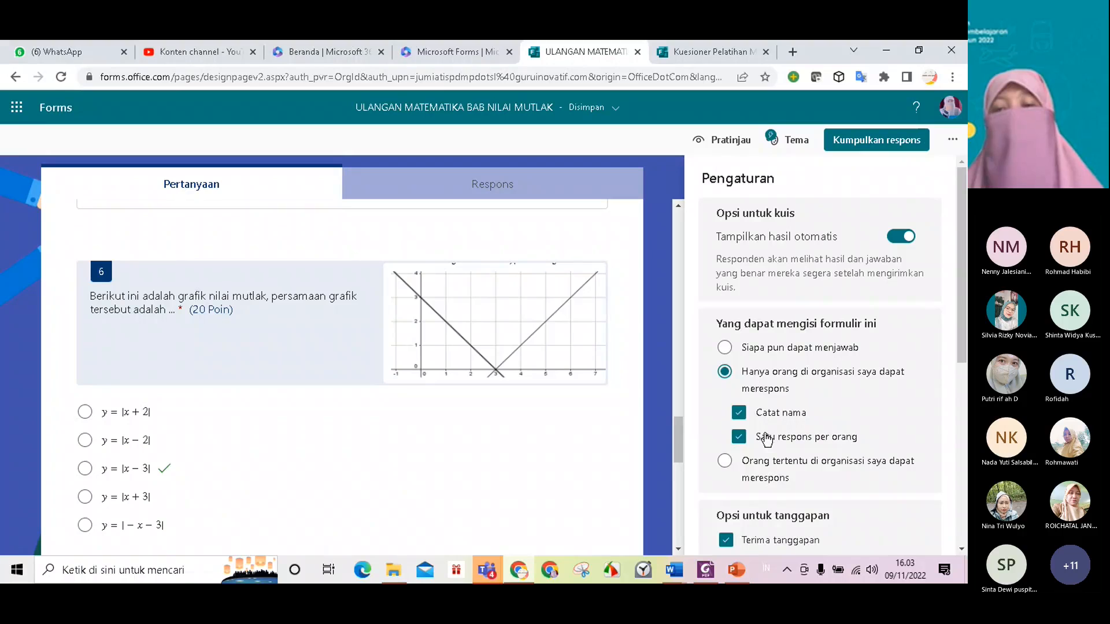
click(724, 348)
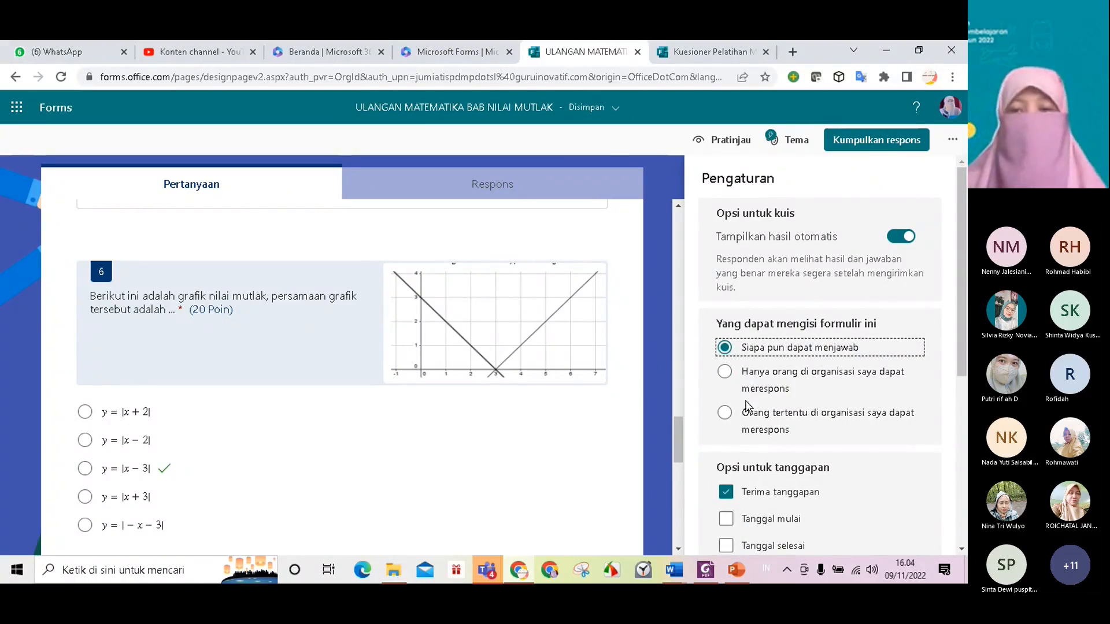
Enable the quiz time limit (Atur durasi waktu) and set it to 60 minutes
scroll(869, 369, down, 4)
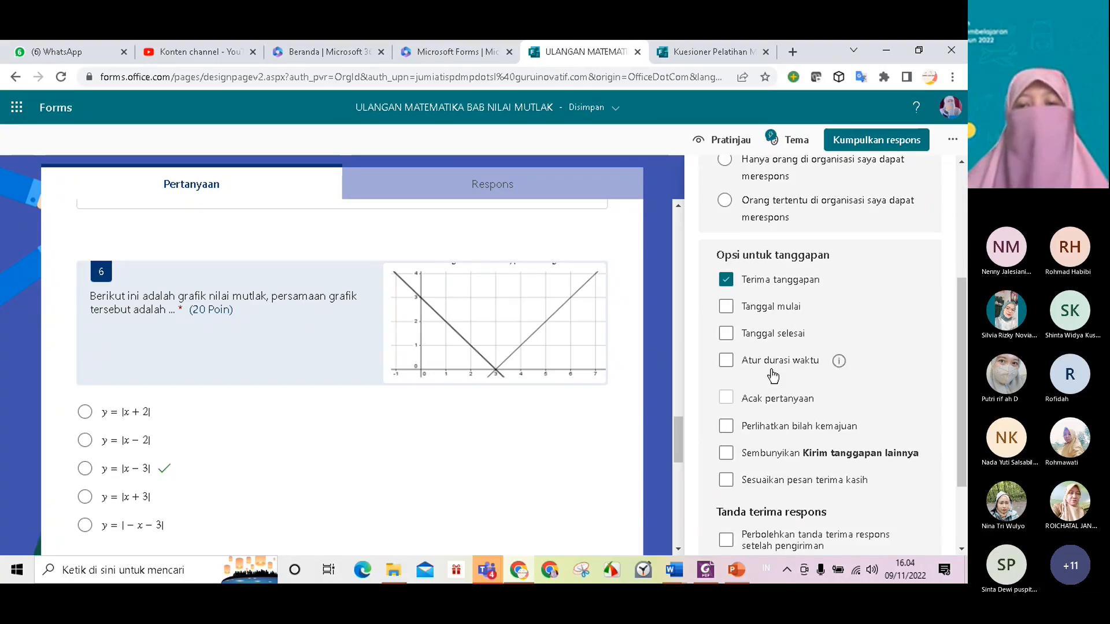
click(726, 362)
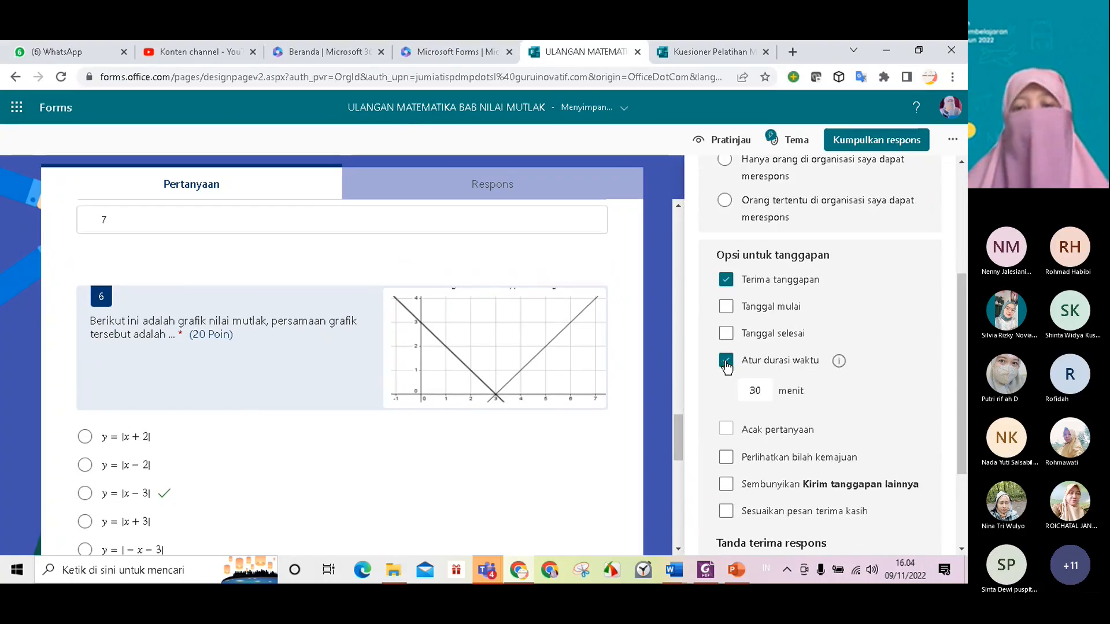
click(767, 391)
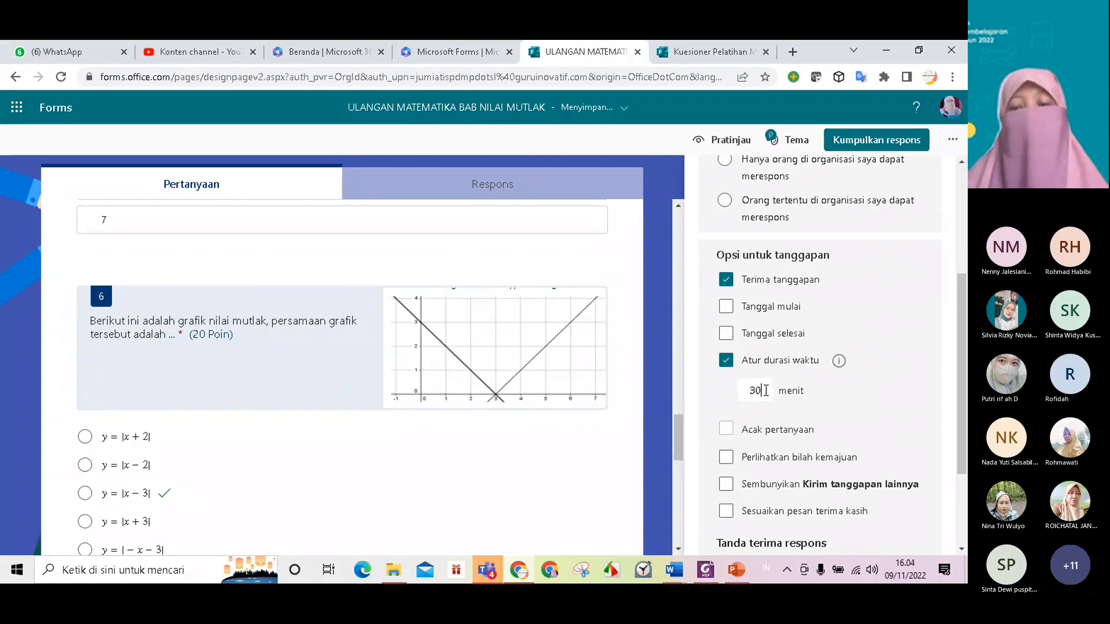
key(BackSpace)
key(BackSpace)
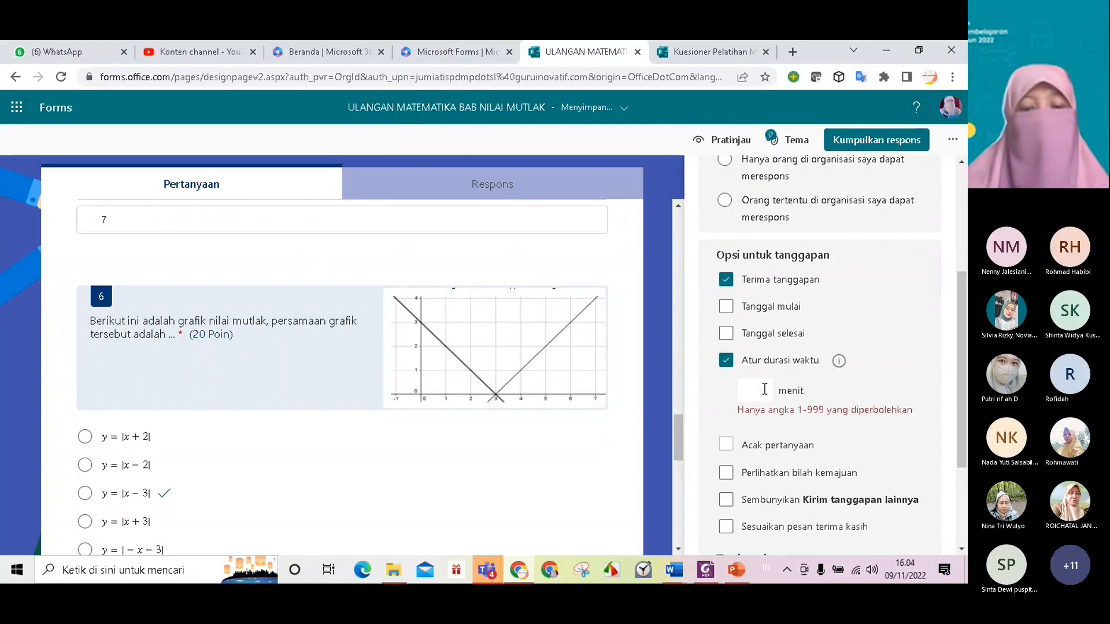
text(60)
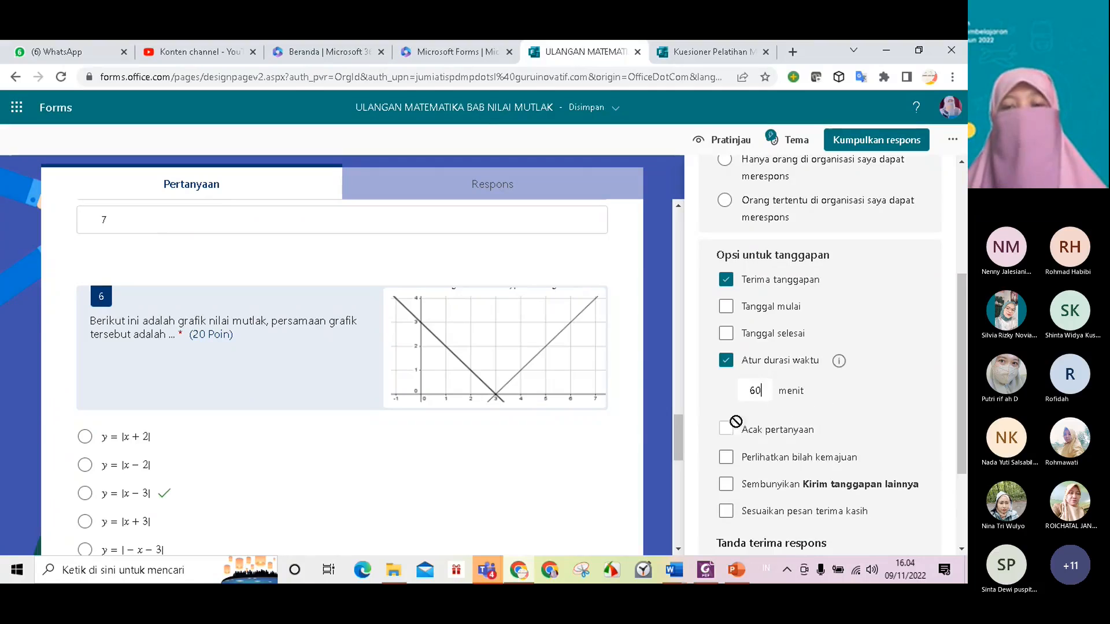
Review the remaining response and receipt options in the quiz settings, including question shuffling and the thank-you message
scroll(779, 395, down, 1)
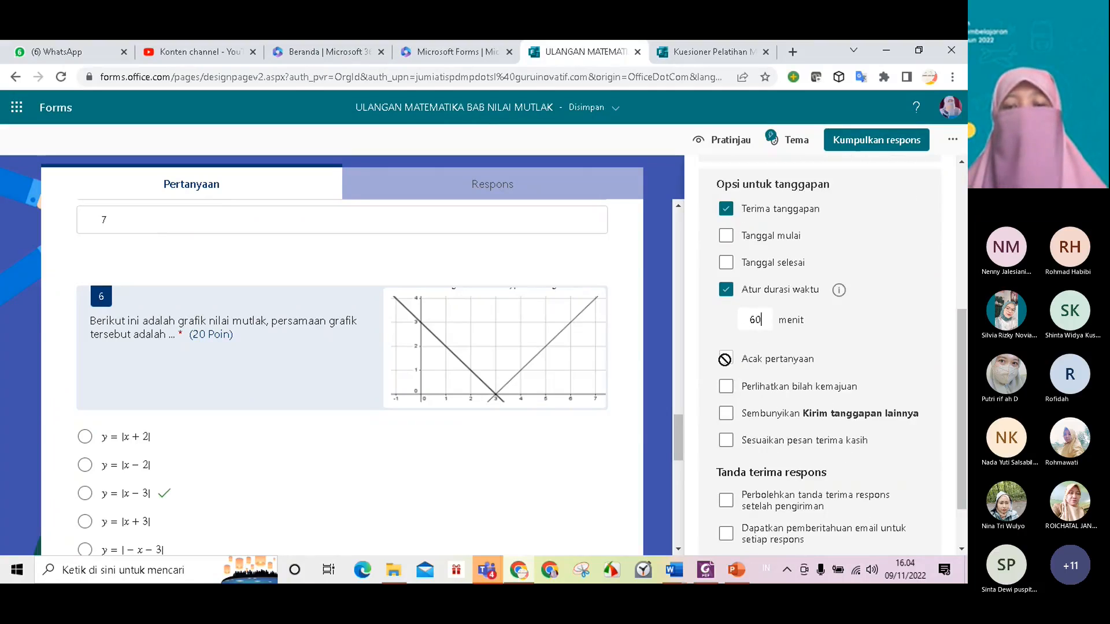
scroll(752, 356, up, 3)
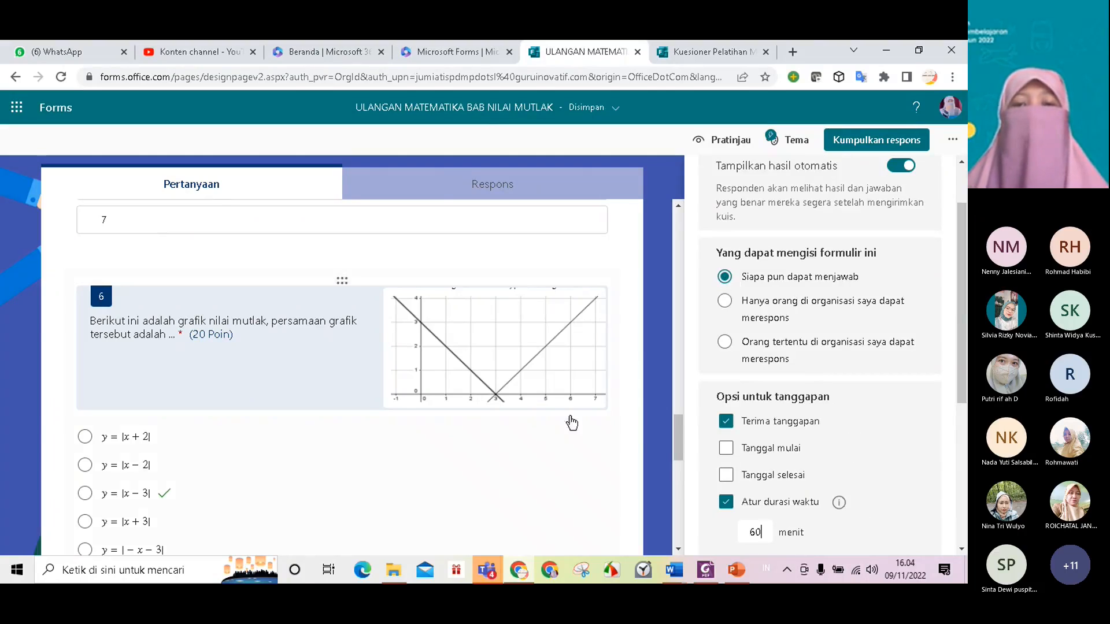
scroll(508, 404, down, 3)
scroll(887, 377, down, 3)
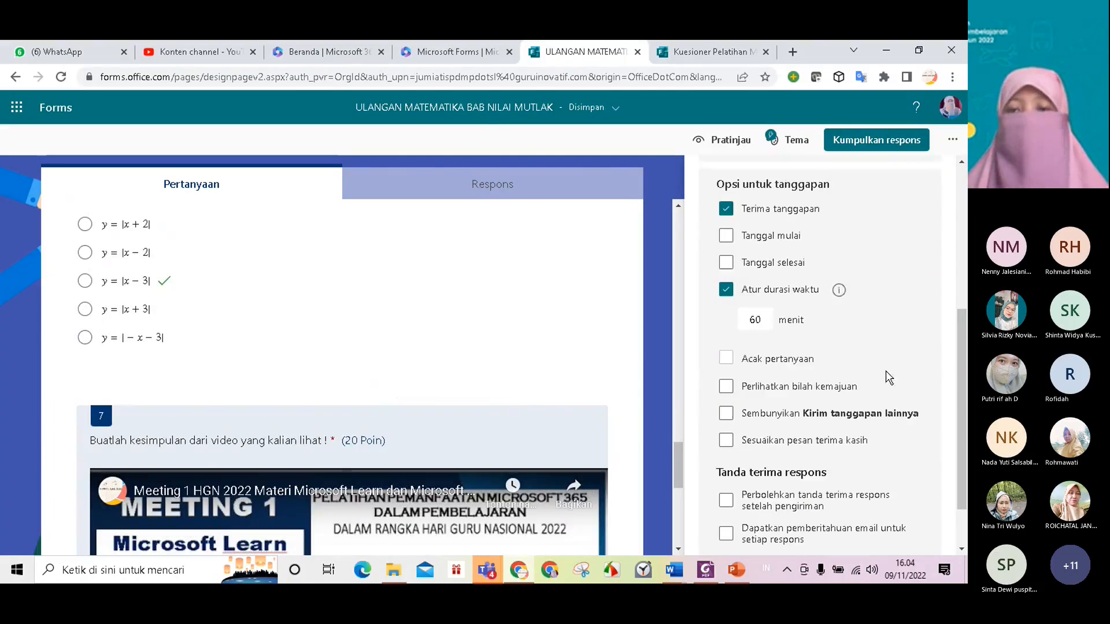
scroll(867, 451, down, 1)
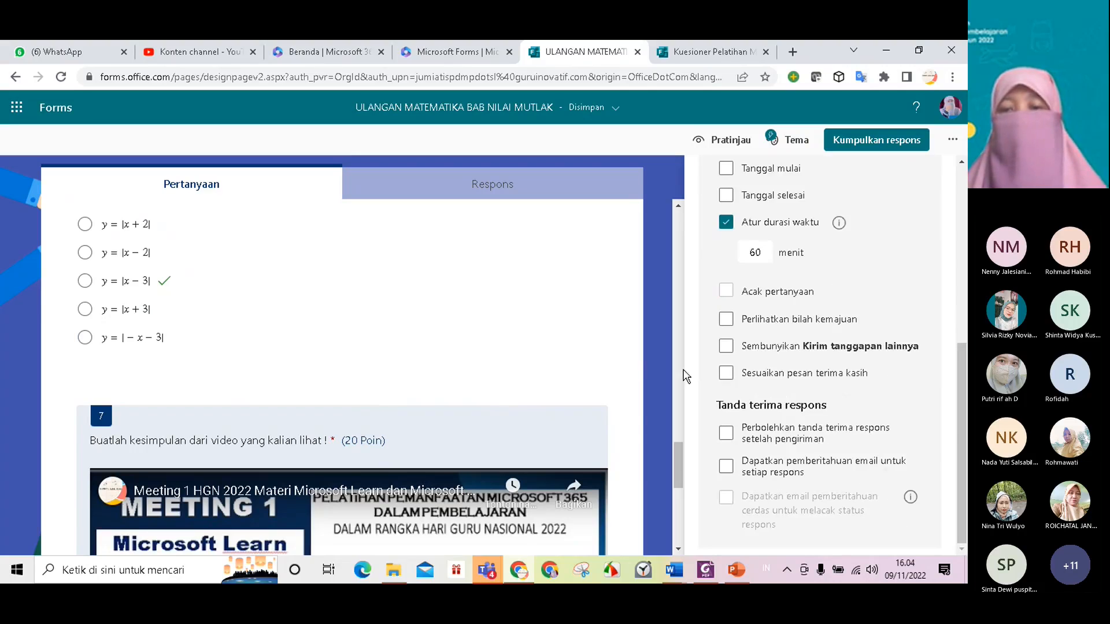
scroll(728, 349, up, 2)
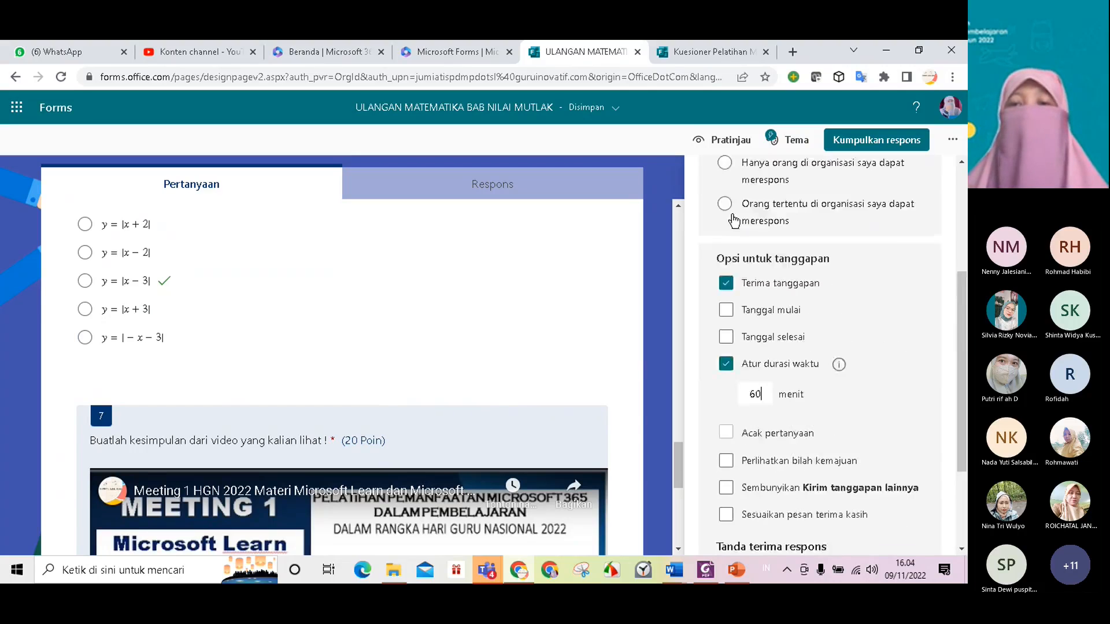
scroll(734, 220, up, 2)
Open the options for collecting responses, shorten the quiz URL and copy the link
click(854, 144)
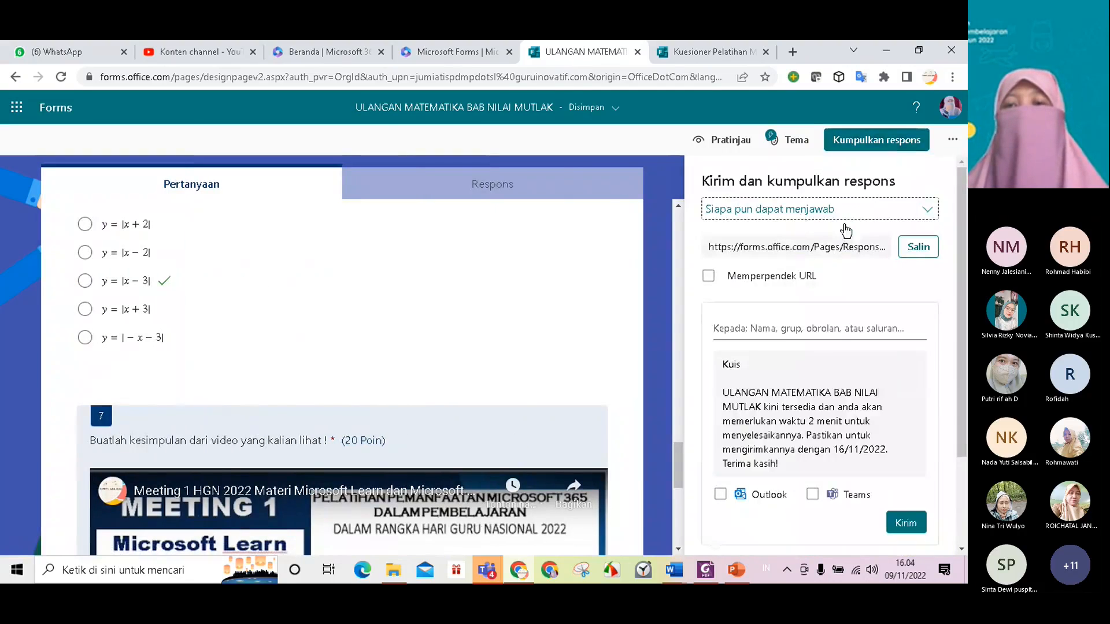
click(707, 278)
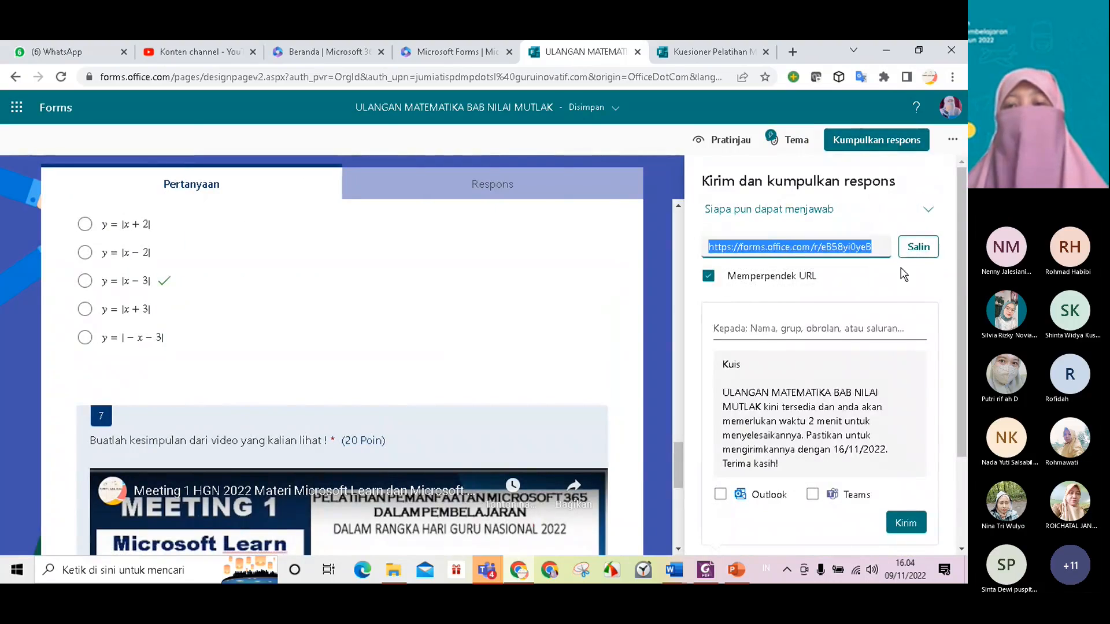
click(919, 248)
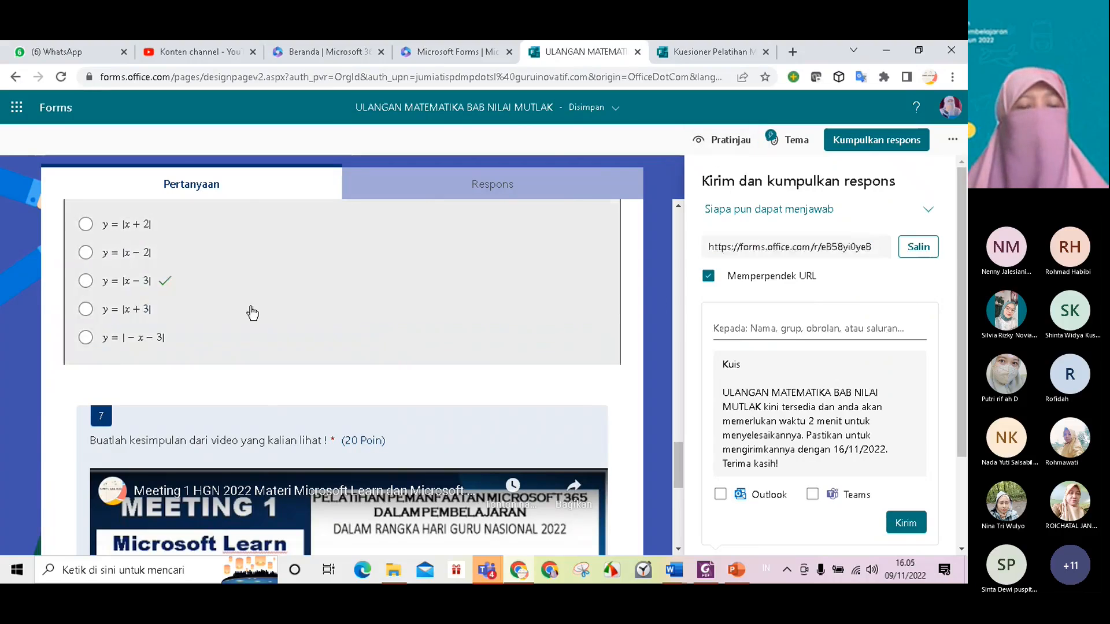
Turn on Acak opsi for question 3 about the first derivative and verify that the option is enabled
click(250, 312)
scroll(654, 378, down, 5)
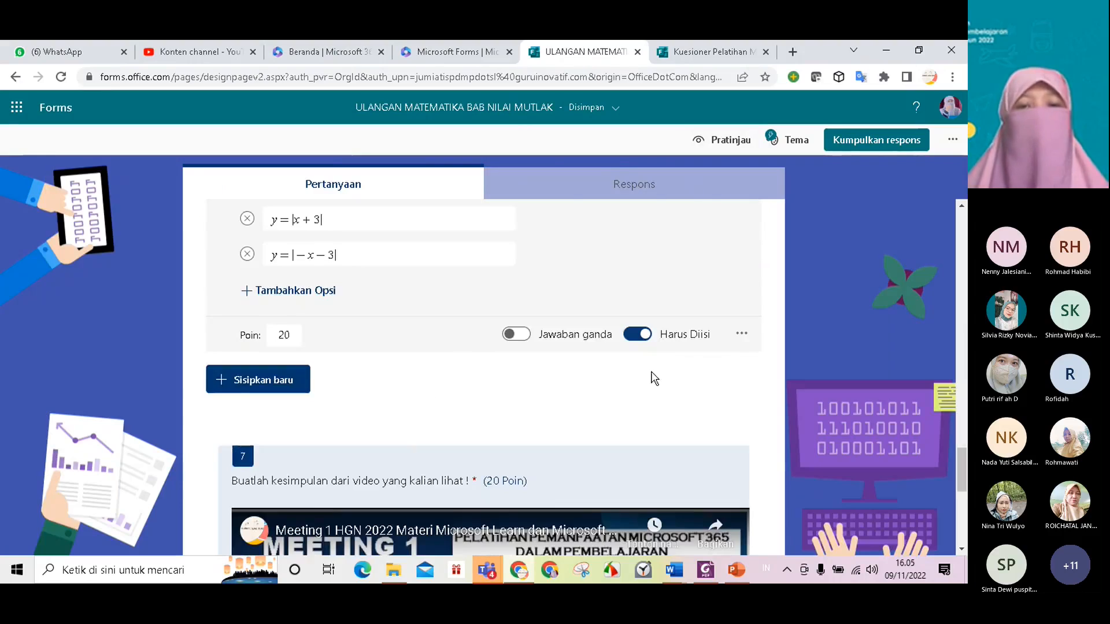
scroll(495, 362, up, 4)
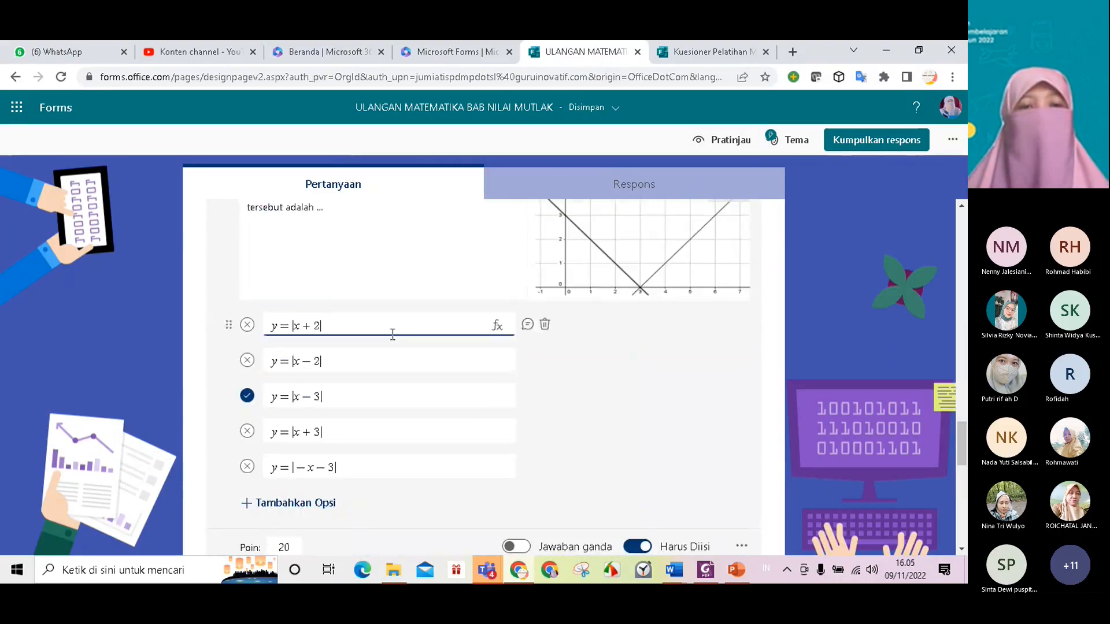
scroll(396, 351, up, 12)
scroll(441, 367, up, 3)
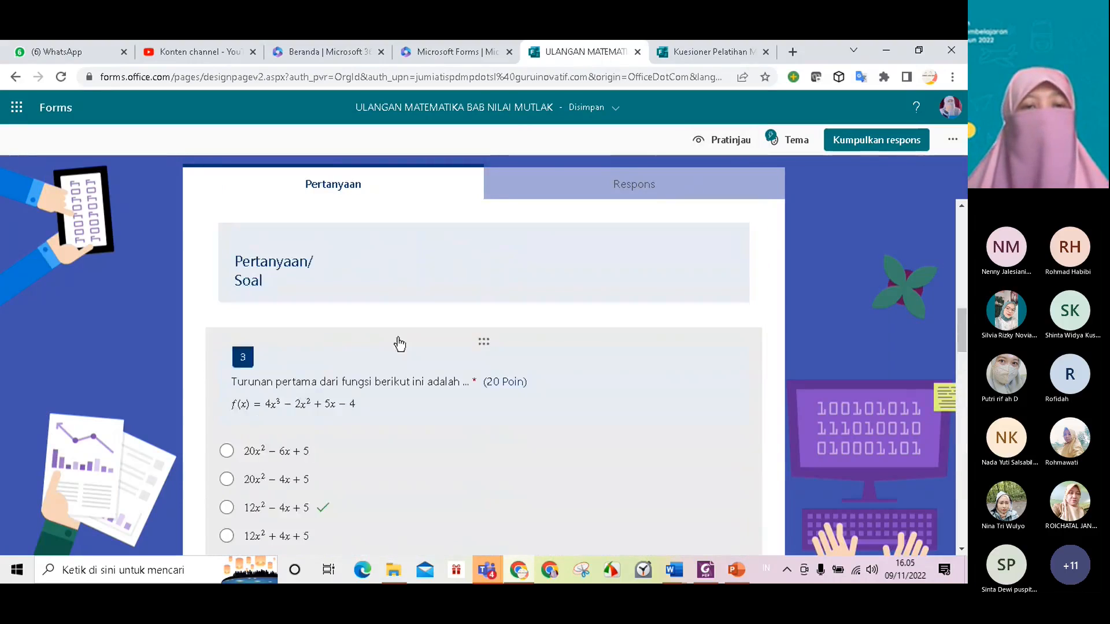
scroll(403, 353, down, 3)
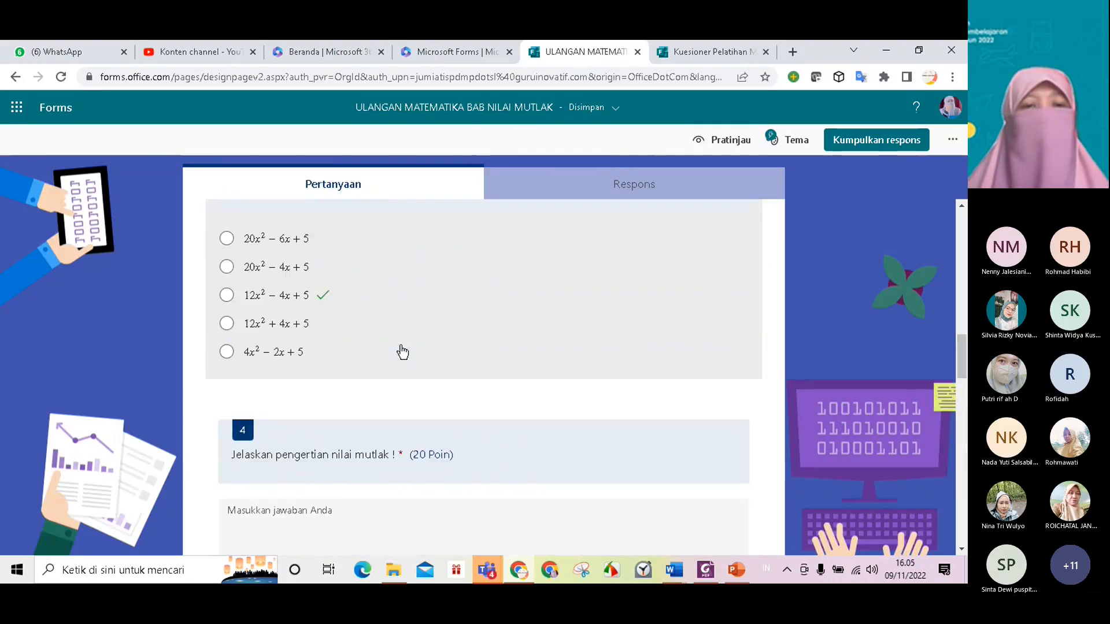
click(379, 324)
scroll(548, 381, down, 2)
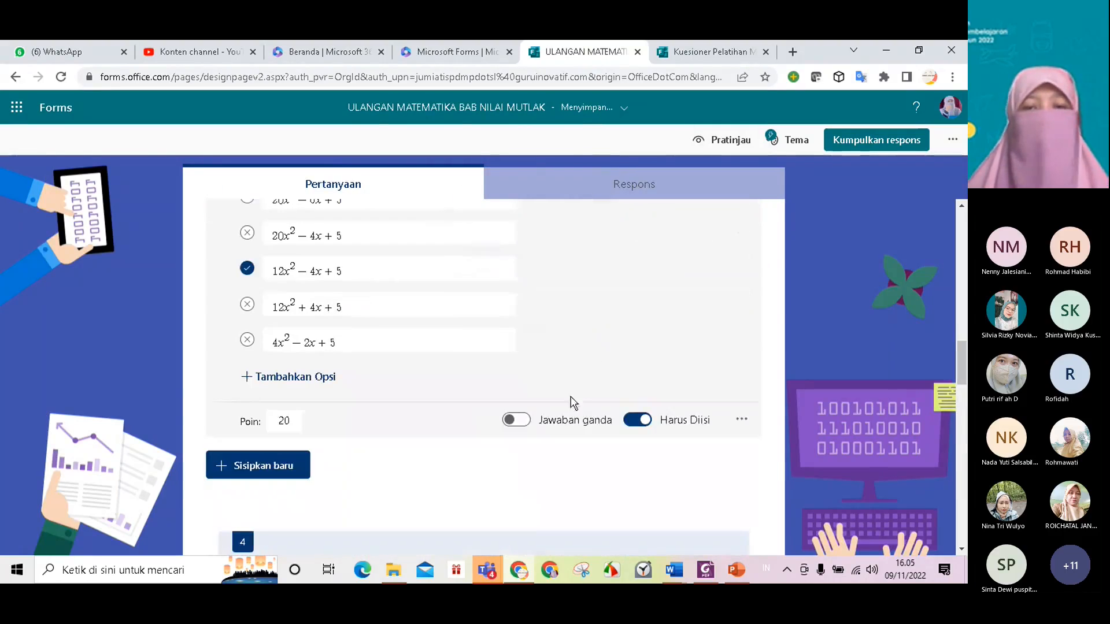
click(742, 422)
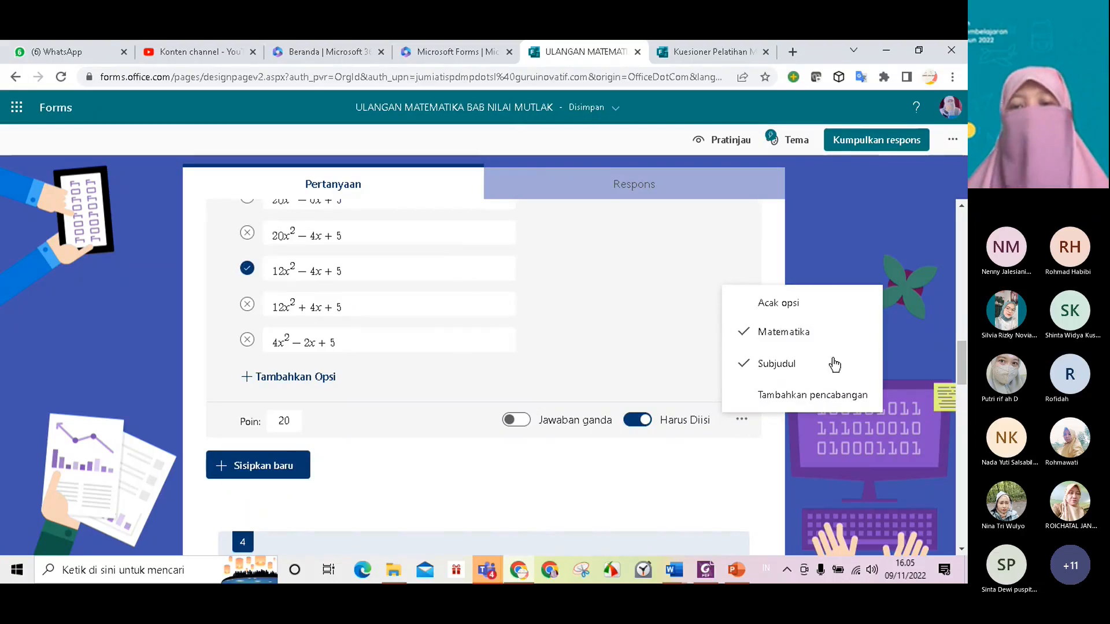
click(749, 309)
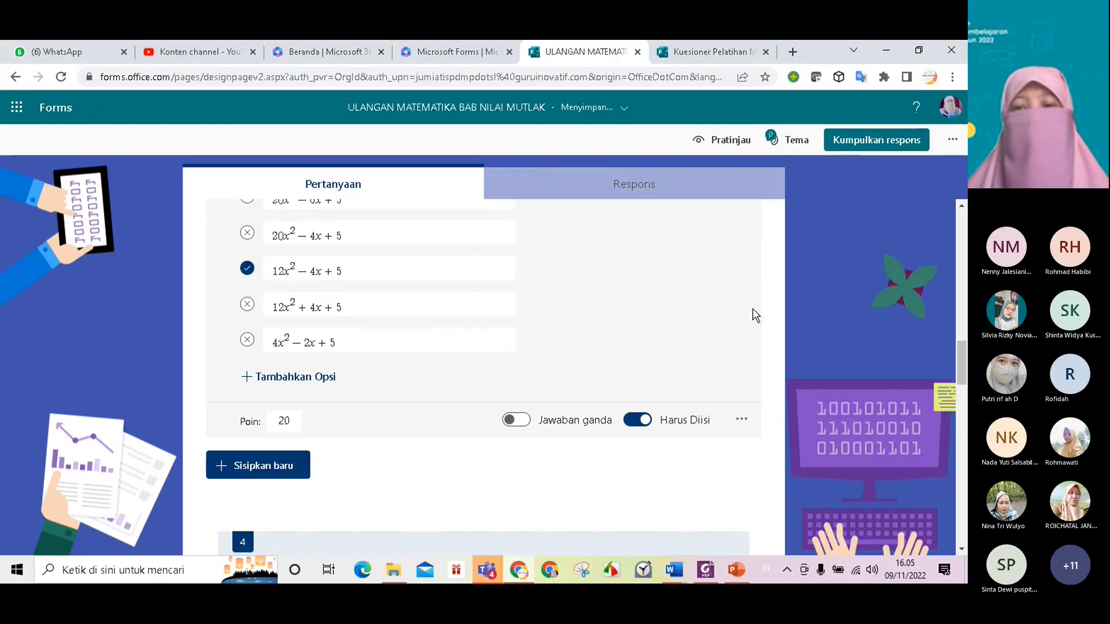
click(743, 421)
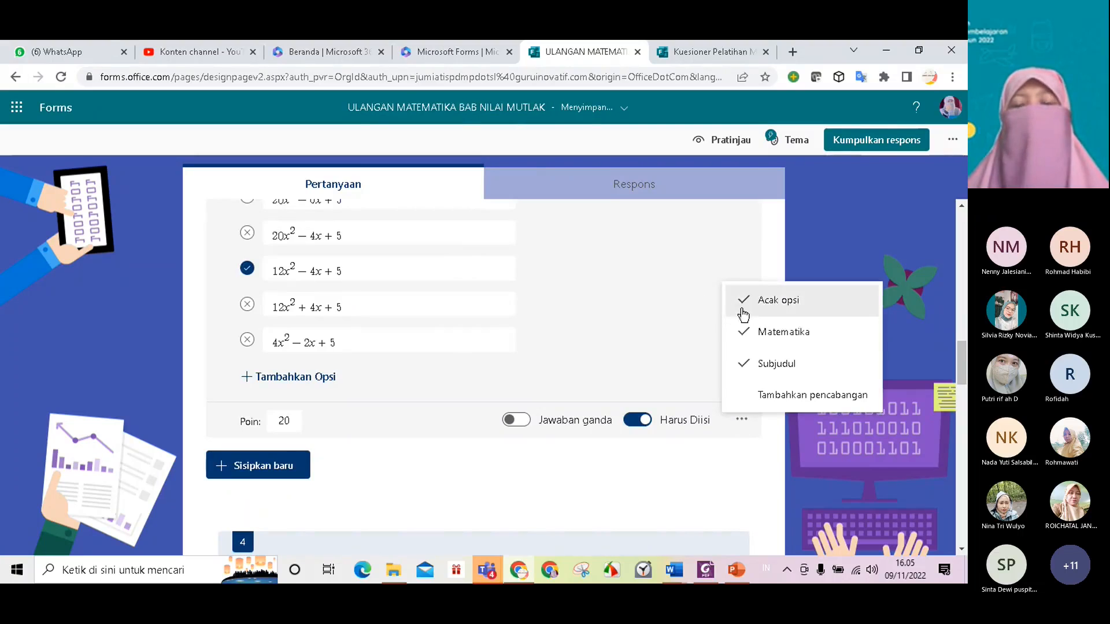
scroll(312, 301, up, 1)
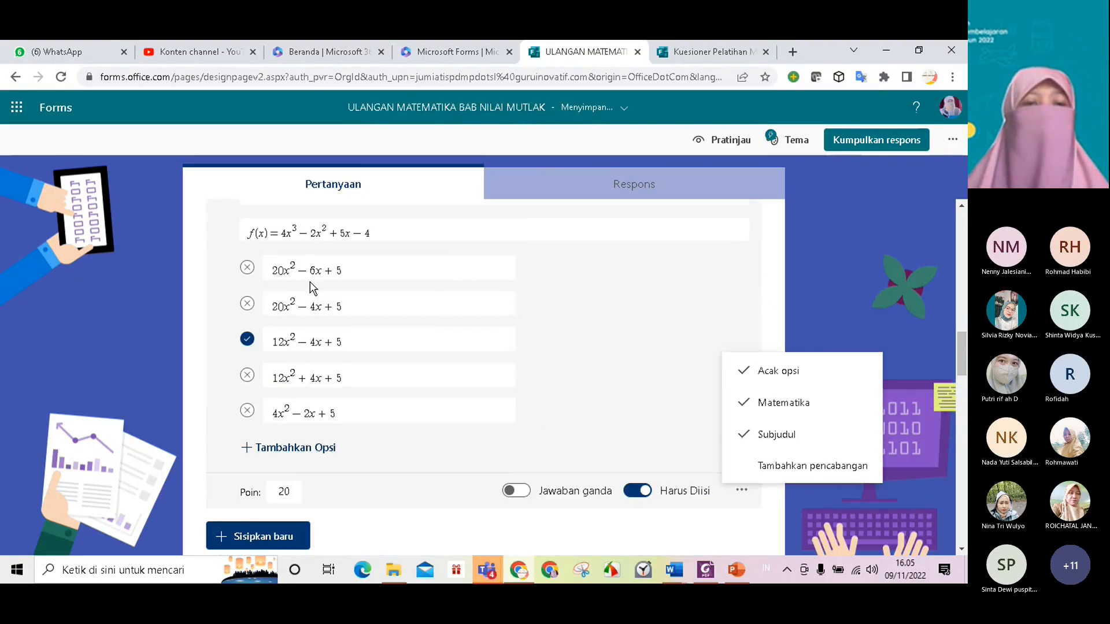
Open question 5 about ordering numbers and check which additional options it offers
scroll(315, 295, down, 4)
scroll(562, 423, down, 3)
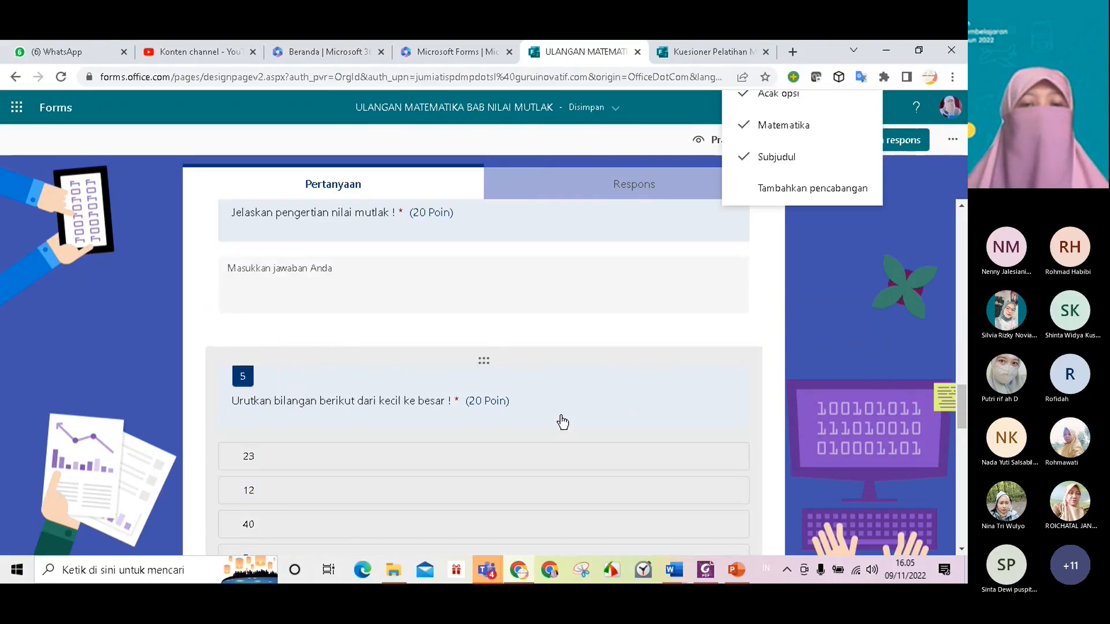
scroll(562, 423, down, 2)
click(650, 422)
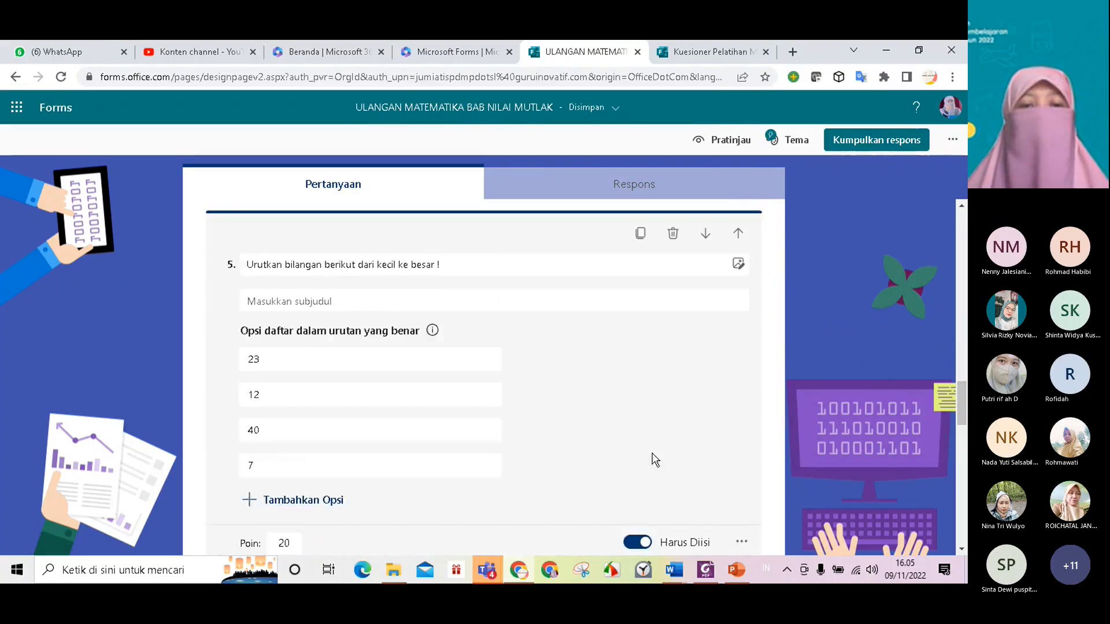
scroll(655, 459, down, 2)
click(742, 403)
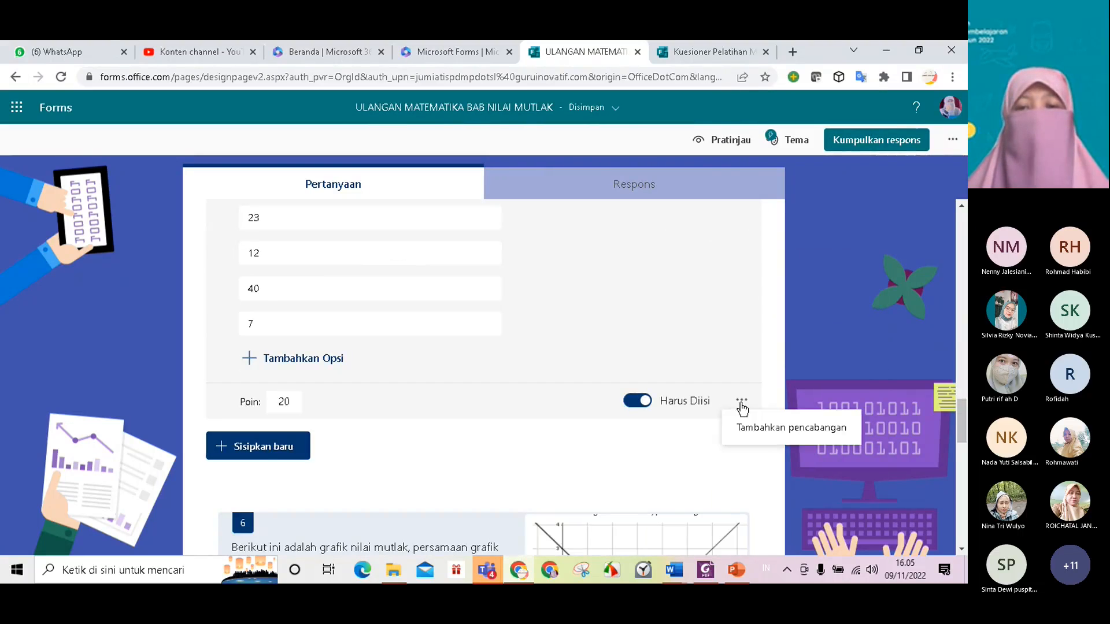
Turn on Acak opsi for question 6 about the absolute value graph
scroll(668, 466, down, 4)
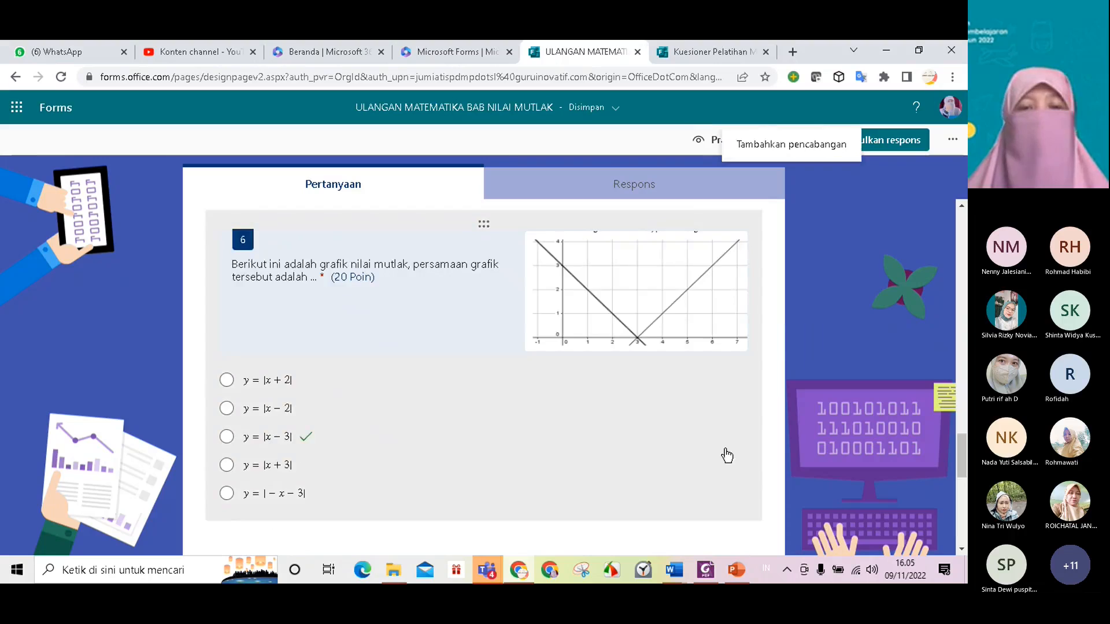
click(609, 425)
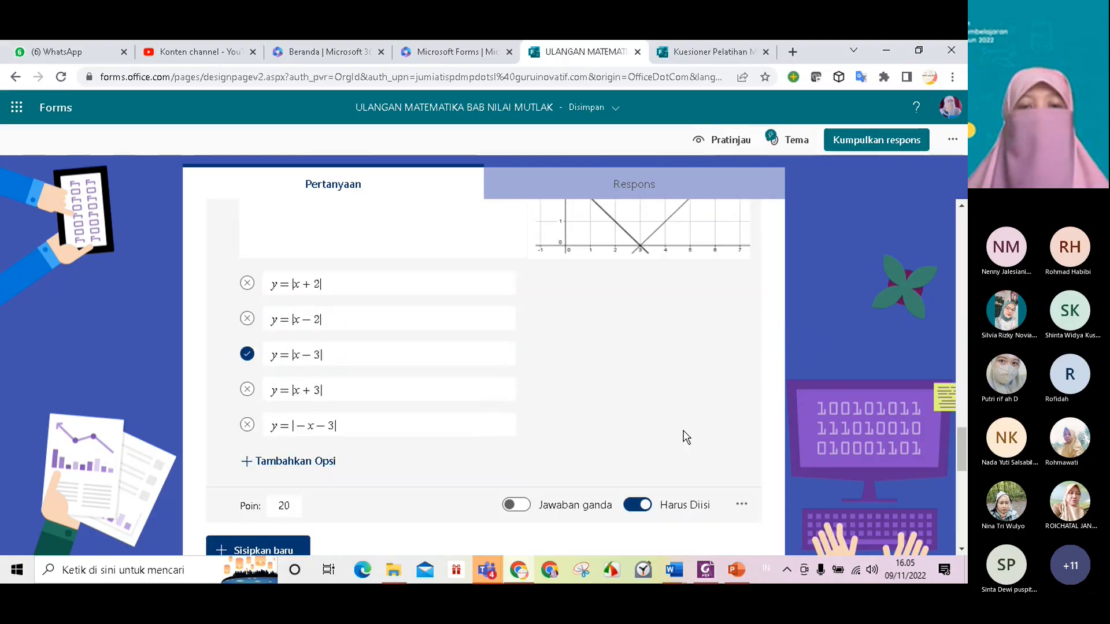
scroll(688, 435, down, 2)
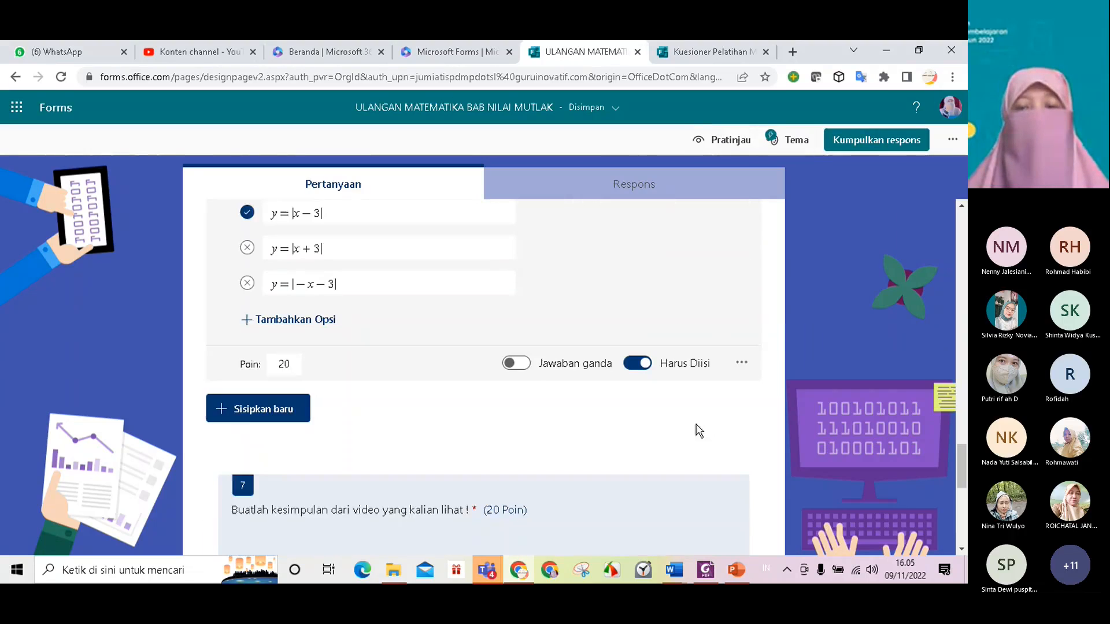
click(742, 364)
click(762, 419)
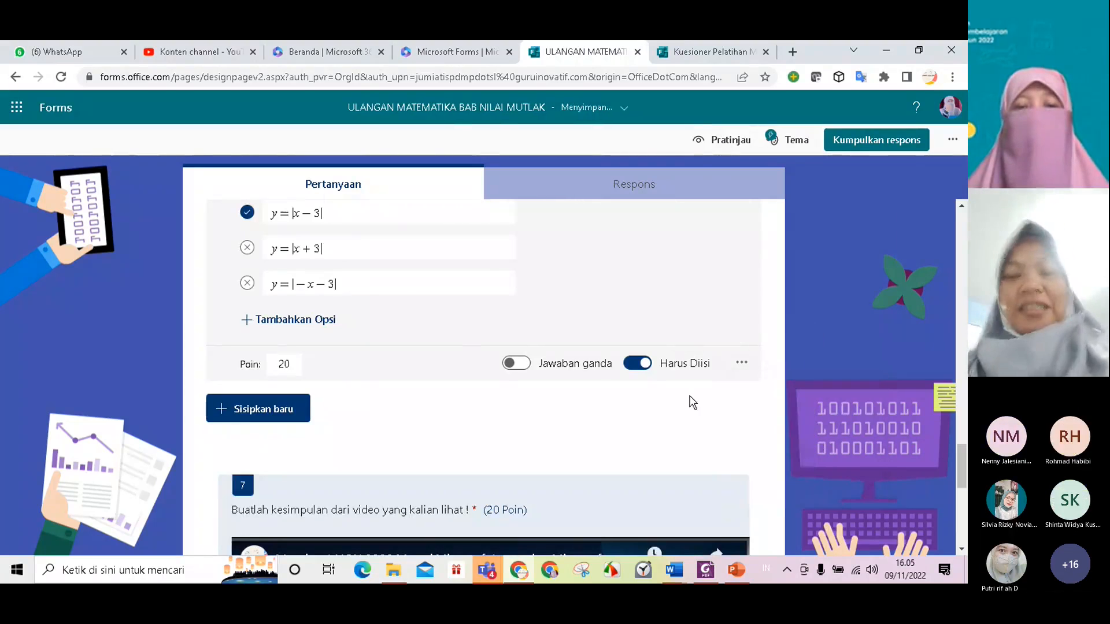
Look over question 7 with its video and the rest of the quiz back to the title
scroll(510, 418, down, 4)
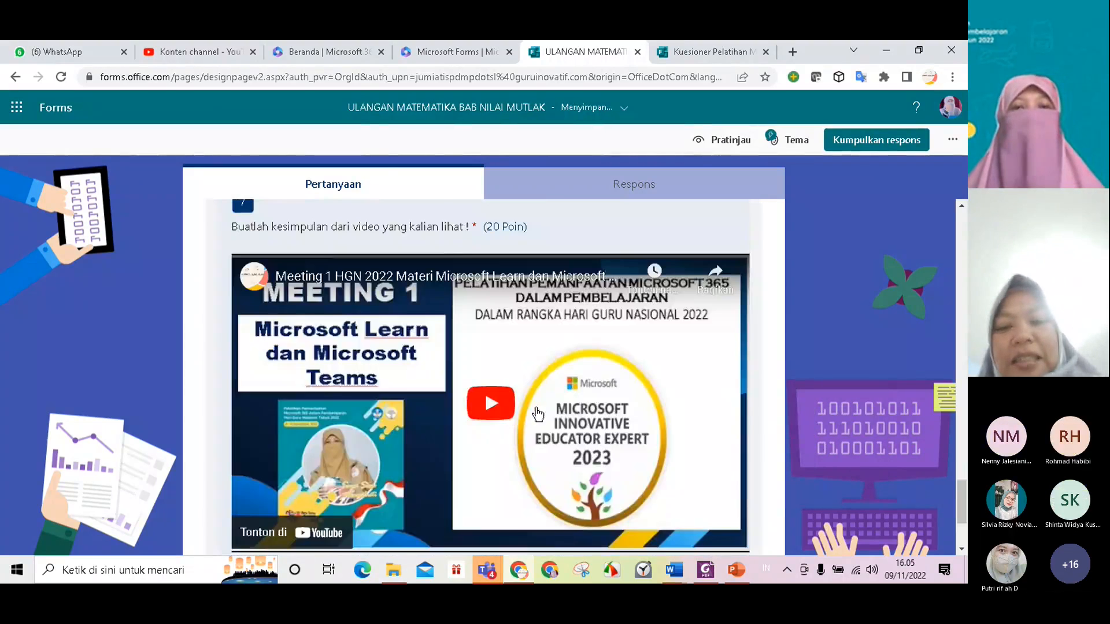
scroll(509, 417, down, 3)
scroll(557, 438, up, 15)
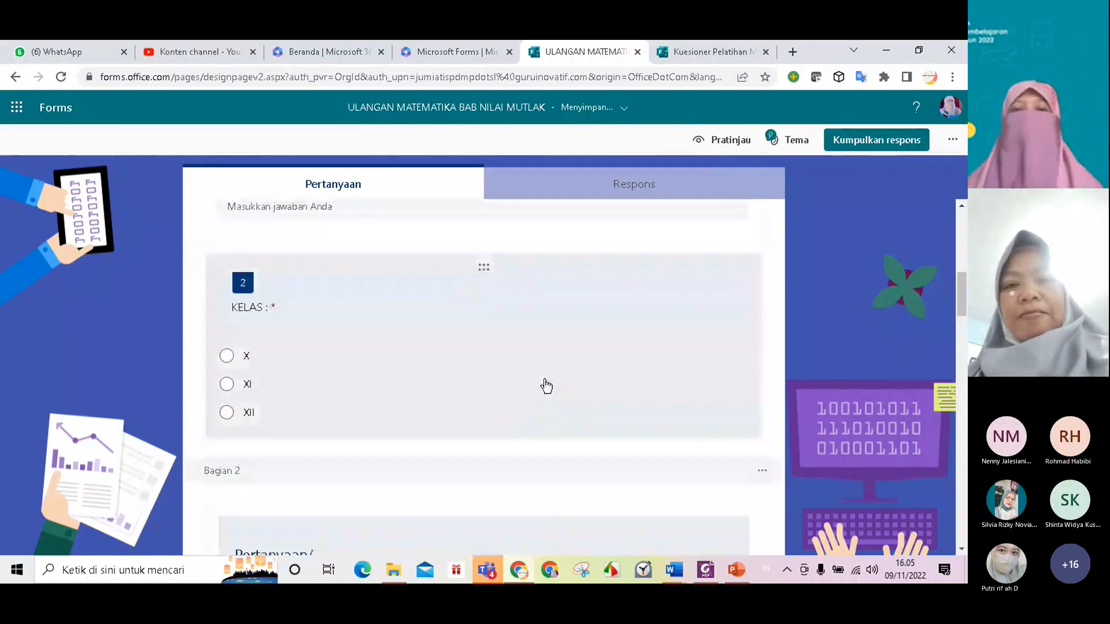
scroll(540, 288, up, 7)
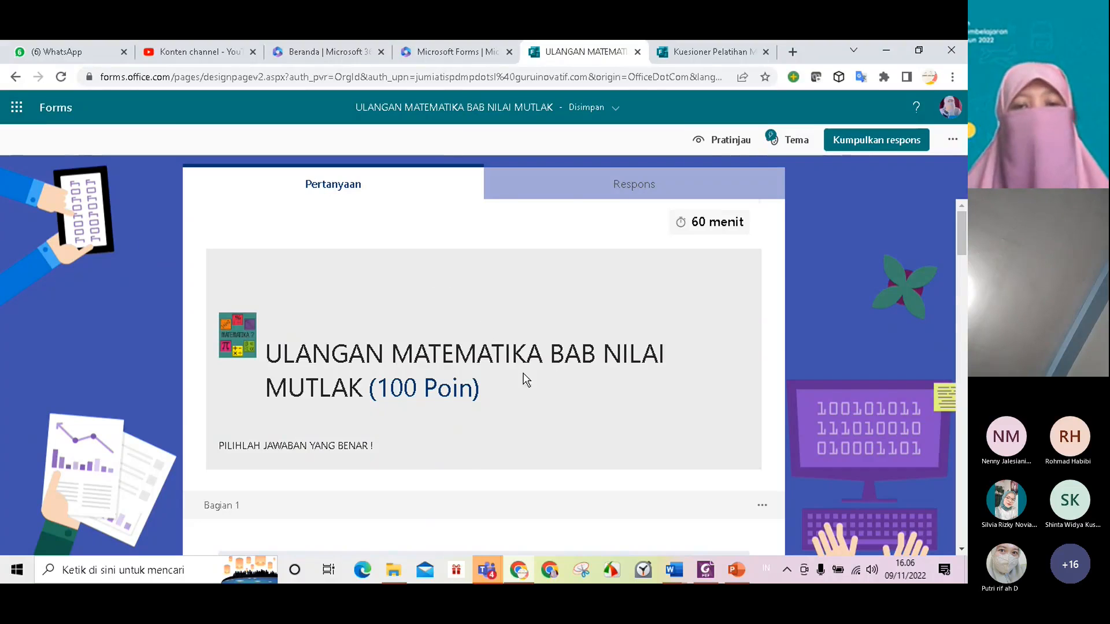
Look over the quiz from its title through the class question to question 4 and return to the title
scroll(525, 378, down, 5)
scroll(295, 362, down, 5)
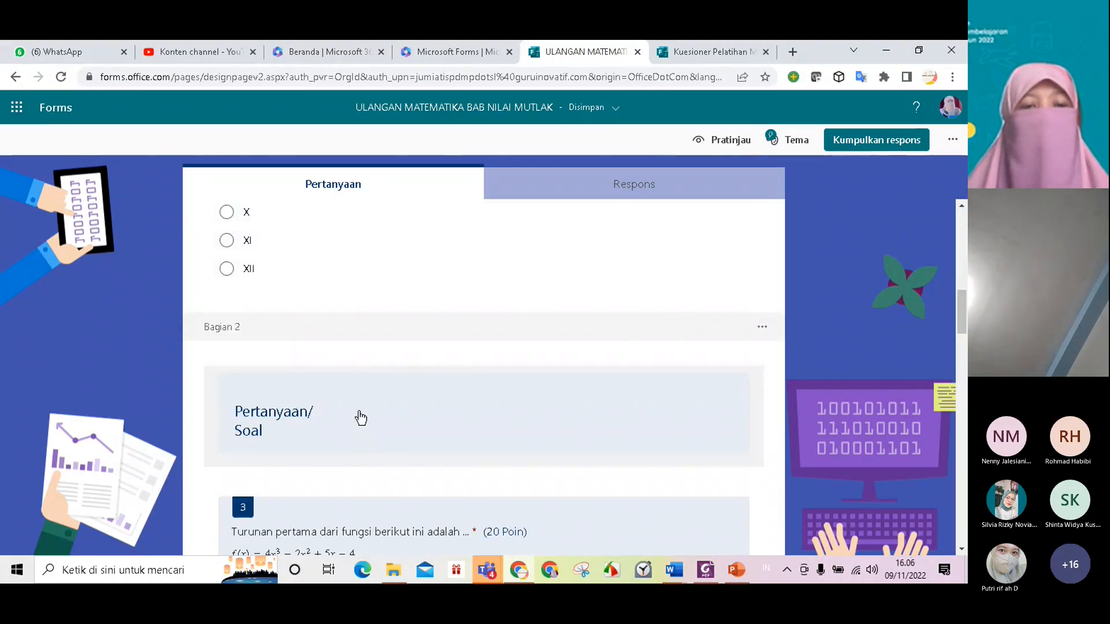
scroll(357, 416, down, 5)
scroll(363, 441, down, 1)
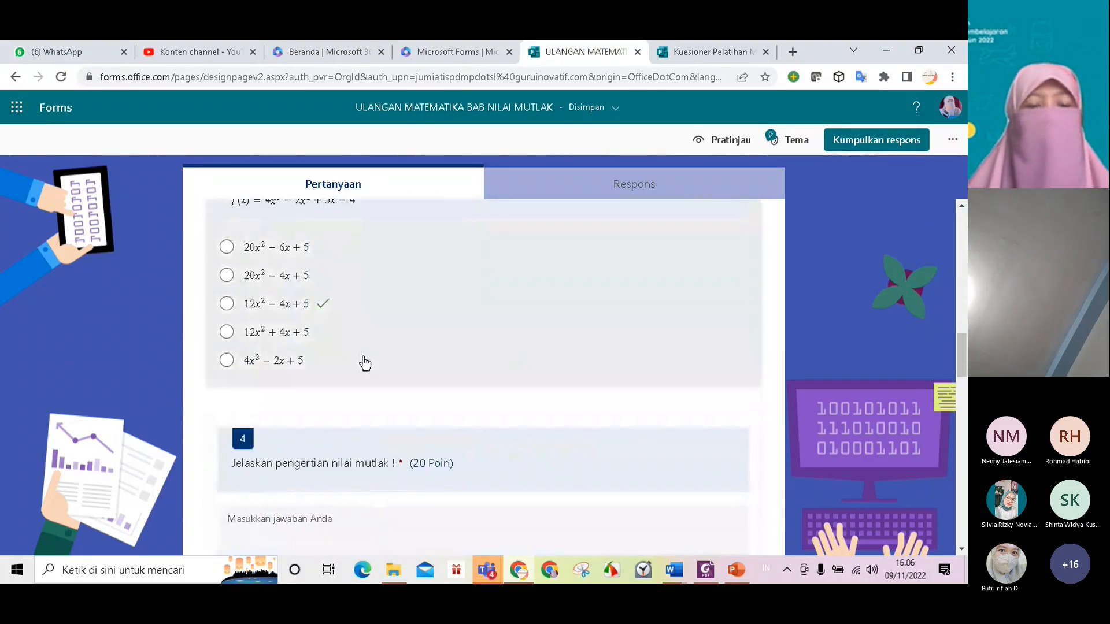
scroll(560, 458, up, 5)
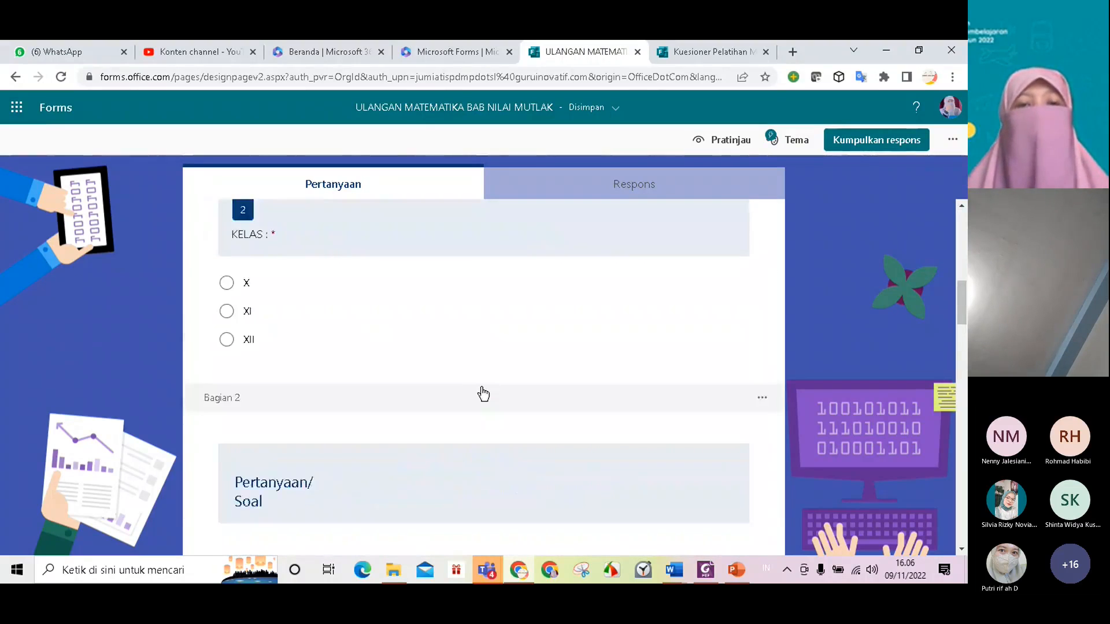
scroll(484, 395, up, 5)
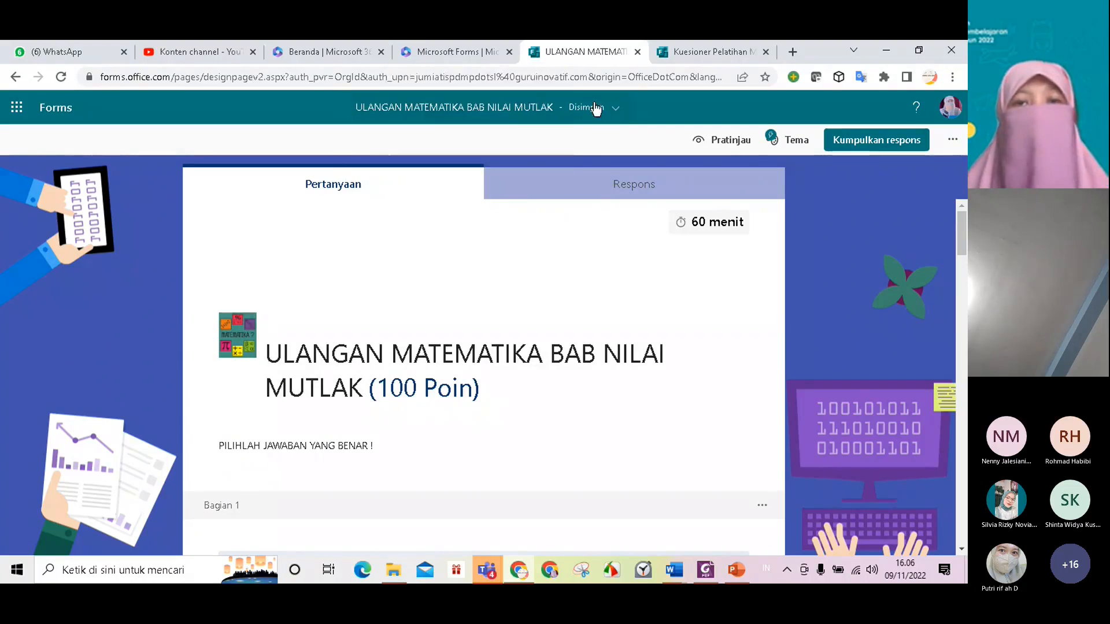
Go to the Forms home page and check the list's display options and the Favorit and Terakhir lists
click(456, 56)
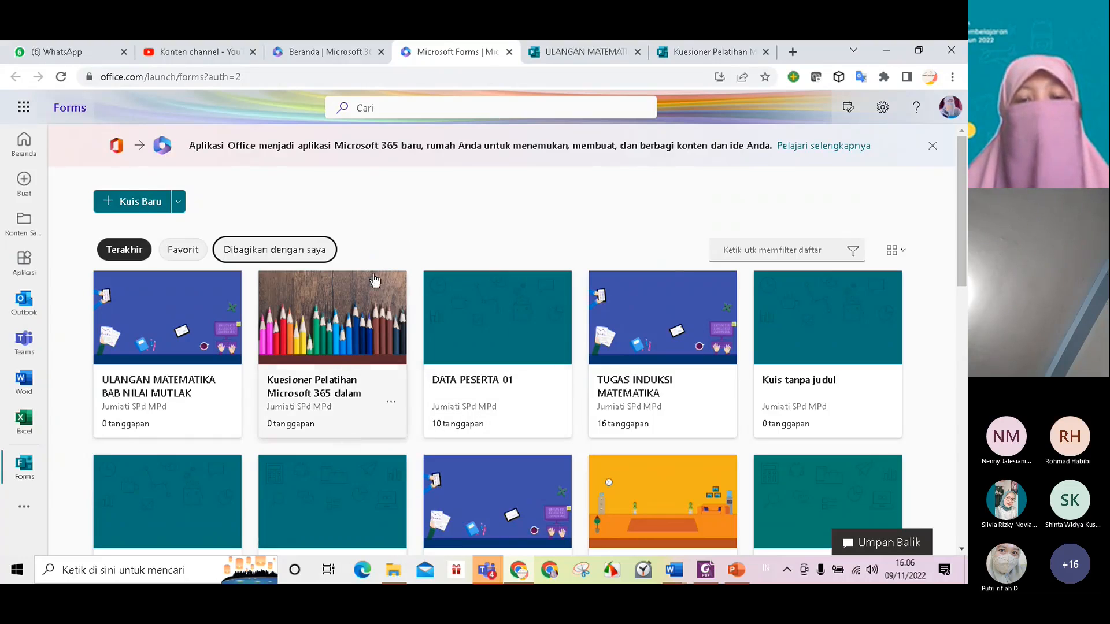
click(900, 251)
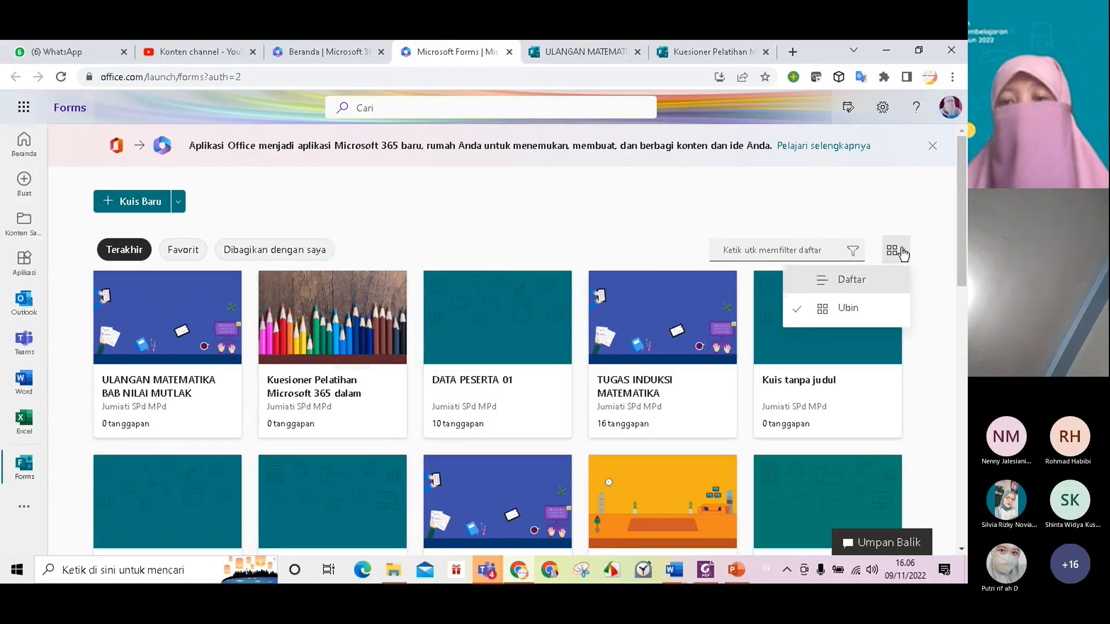
click(516, 201)
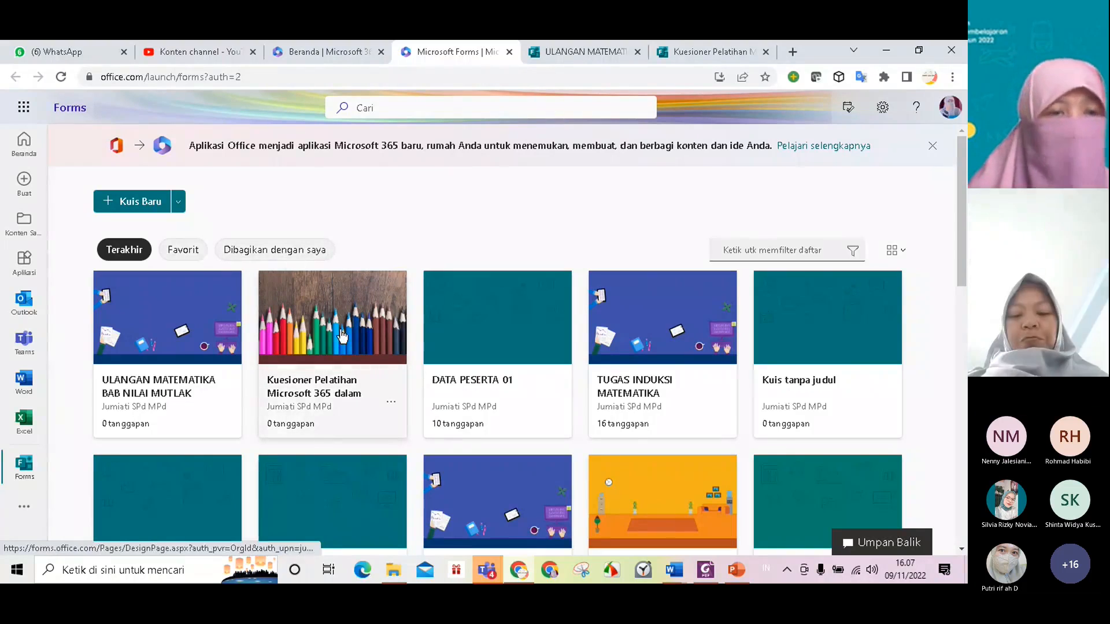
click(179, 259)
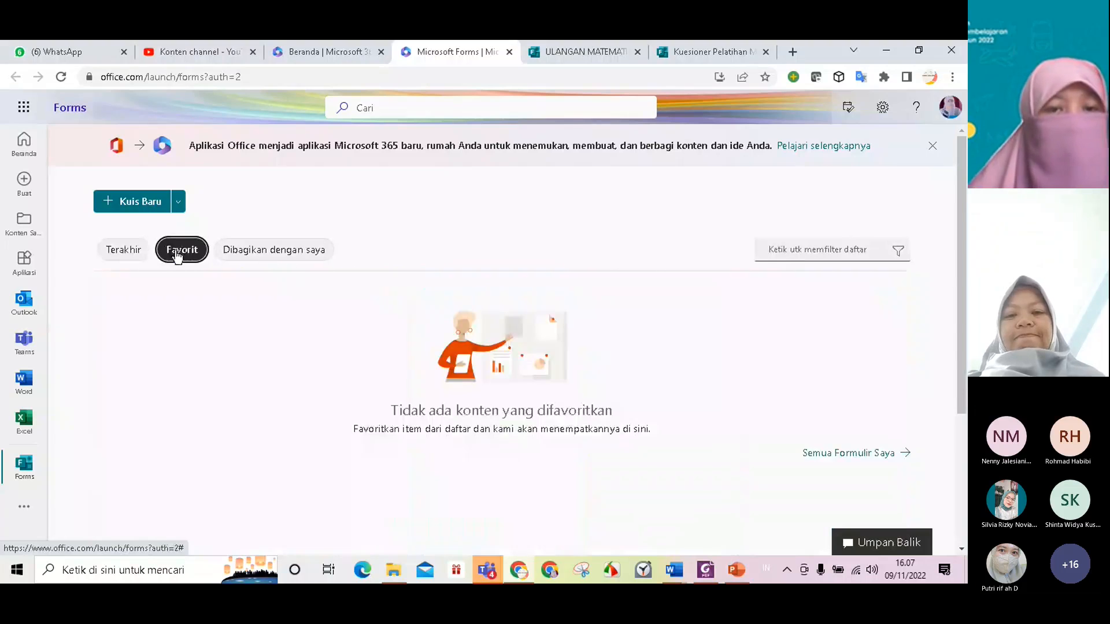
click(144, 260)
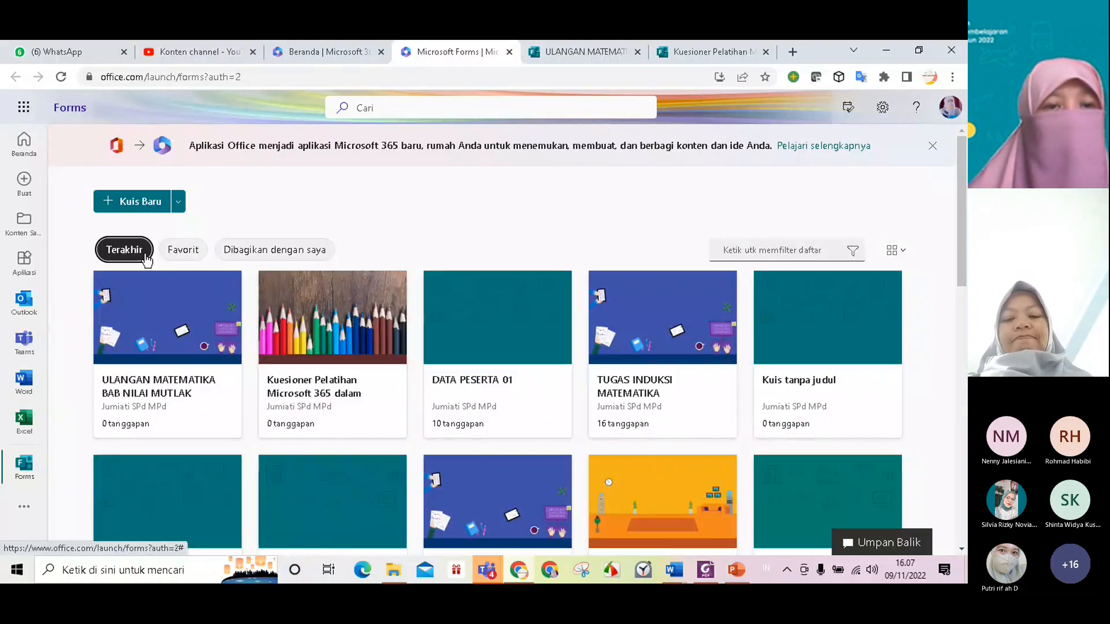
Check the Dibagikan dengan saya list, and open a blank new quiz and close it again
click(59, 78)
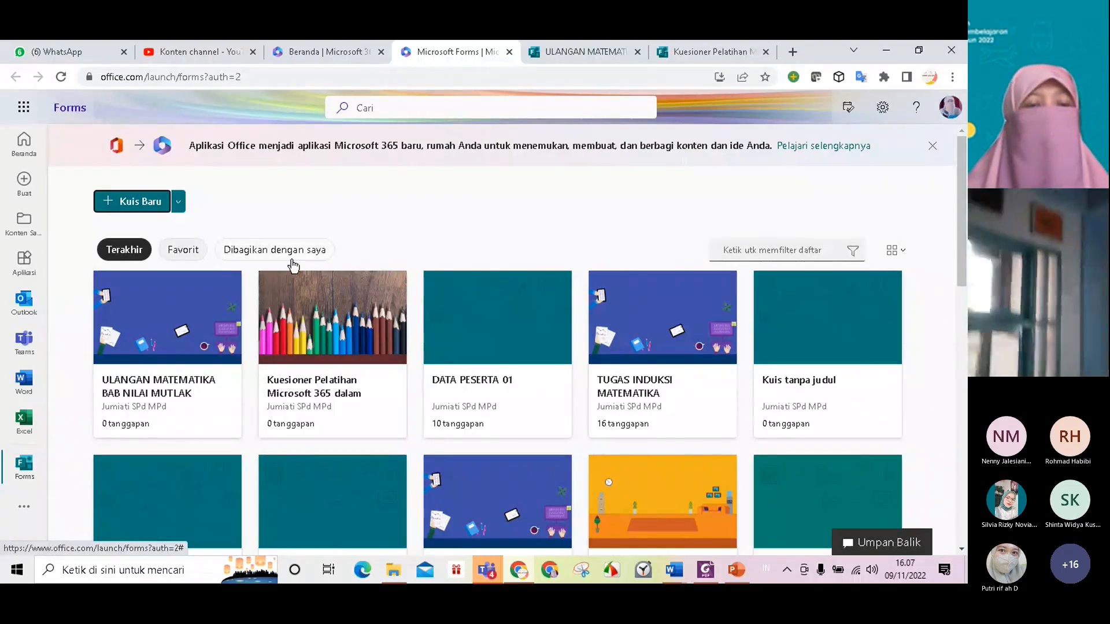
click(274, 251)
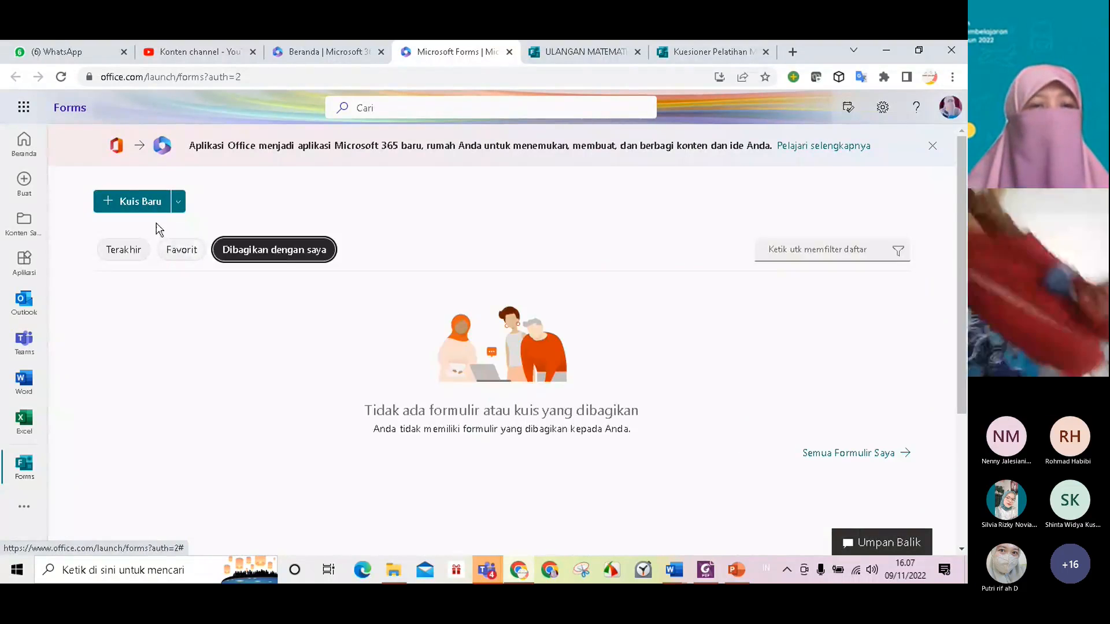
click(134, 201)
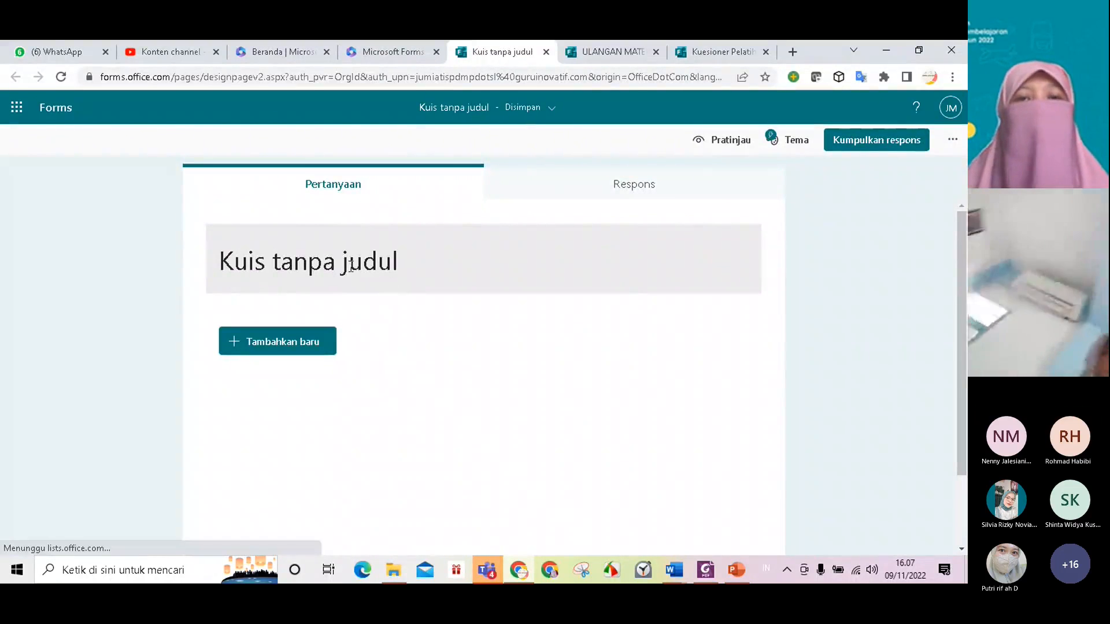
click(546, 52)
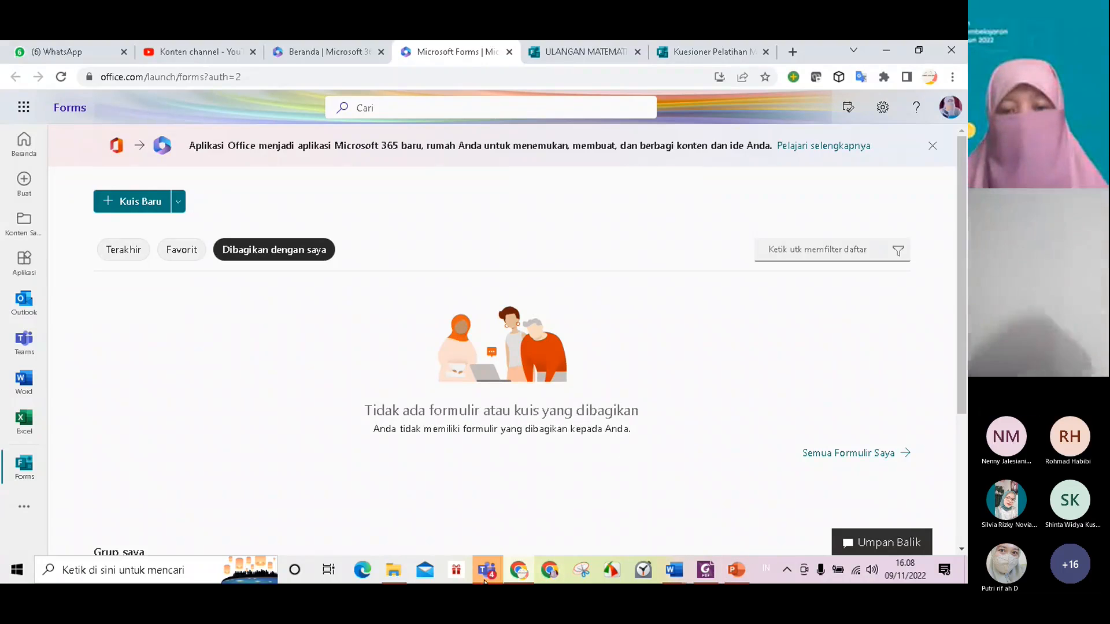
Switch to the Teams meeting window MEETING 2 HGN 2022 and close its open Opsi rapat pane
mouse_move(485, 580)
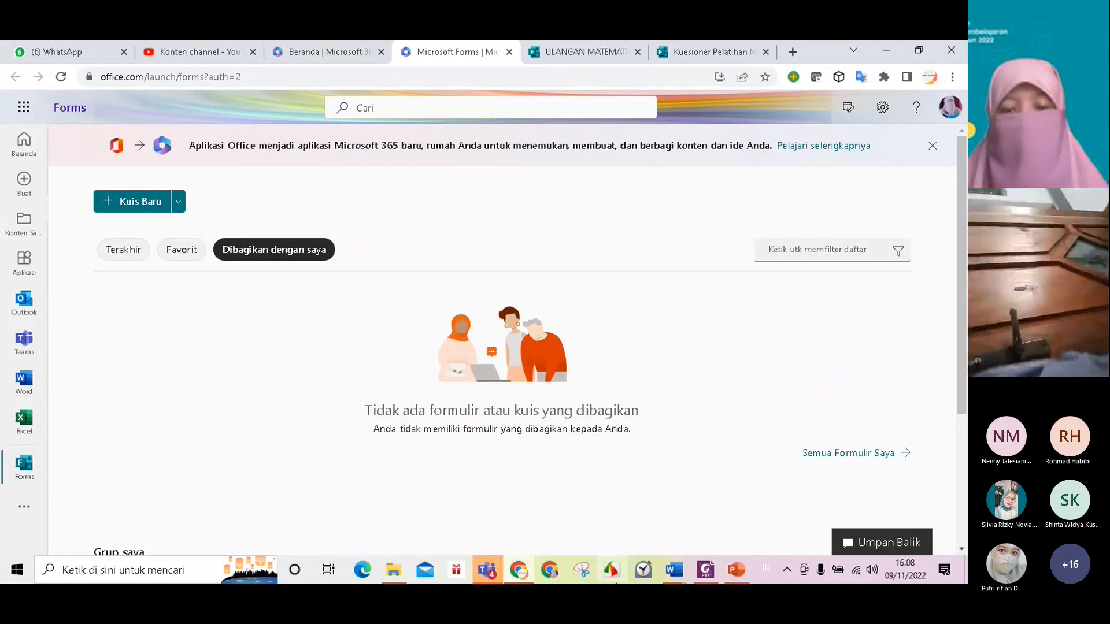
mouse_move(519, 580)
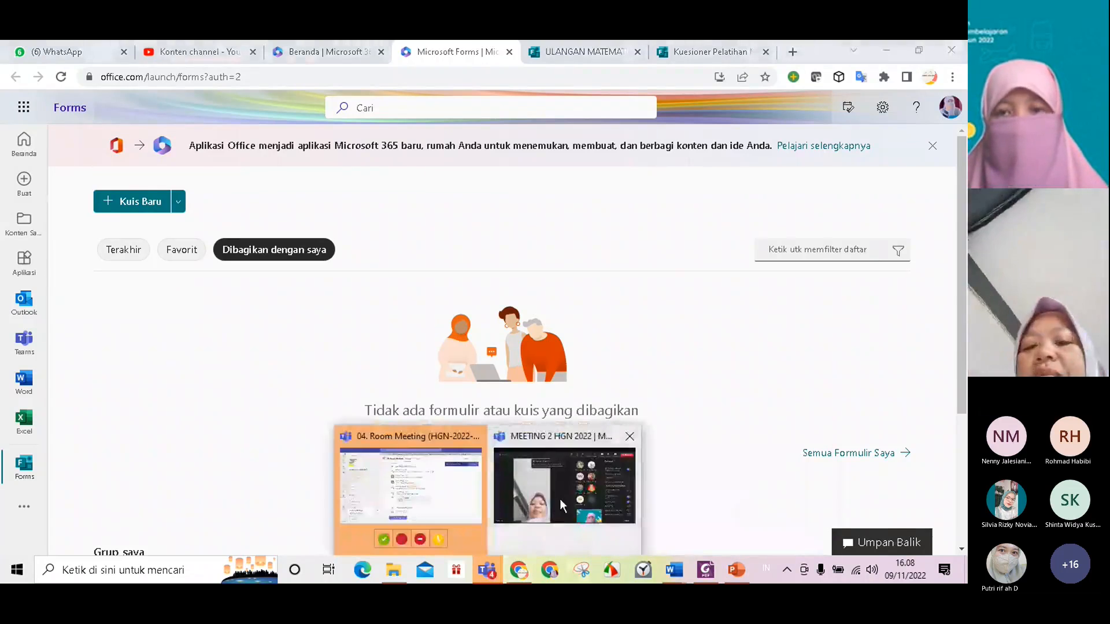
click(560, 499)
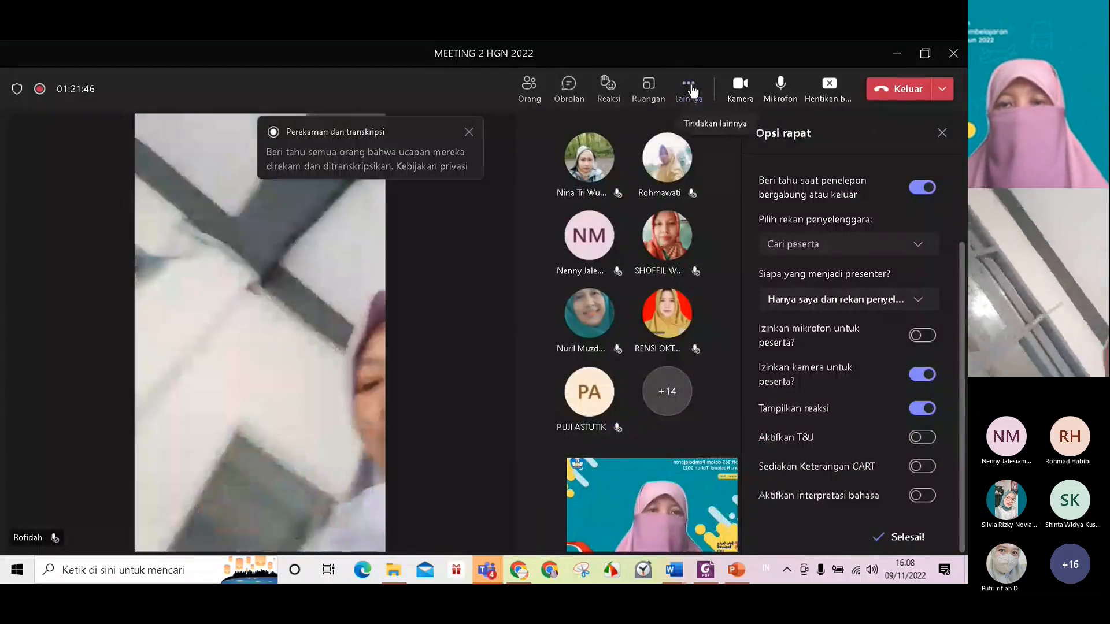
click(691, 88)
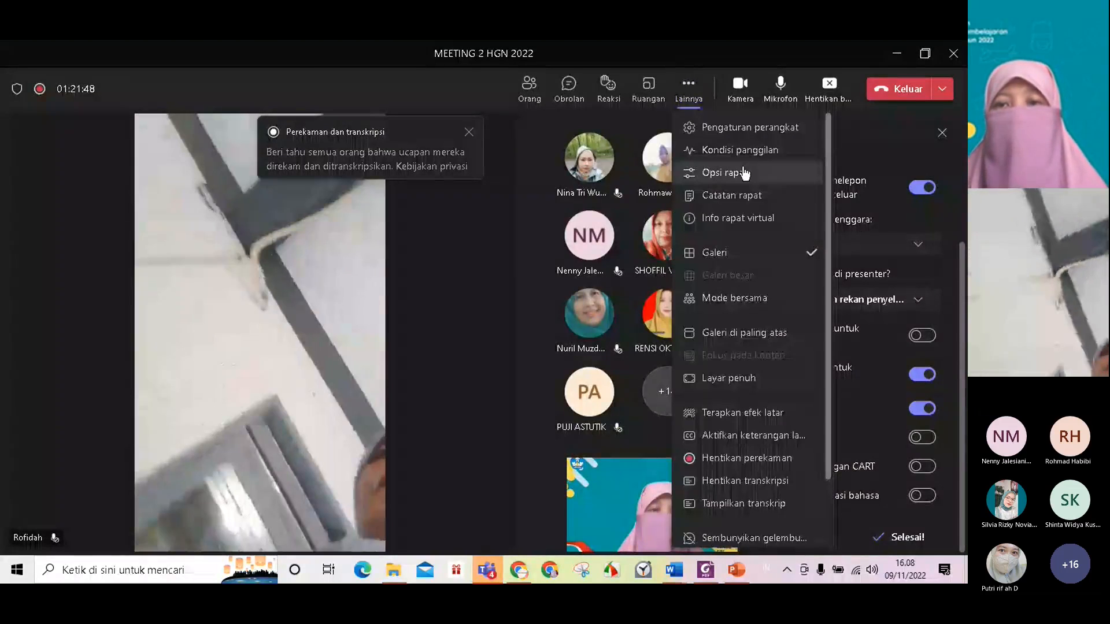
click(942, 132)
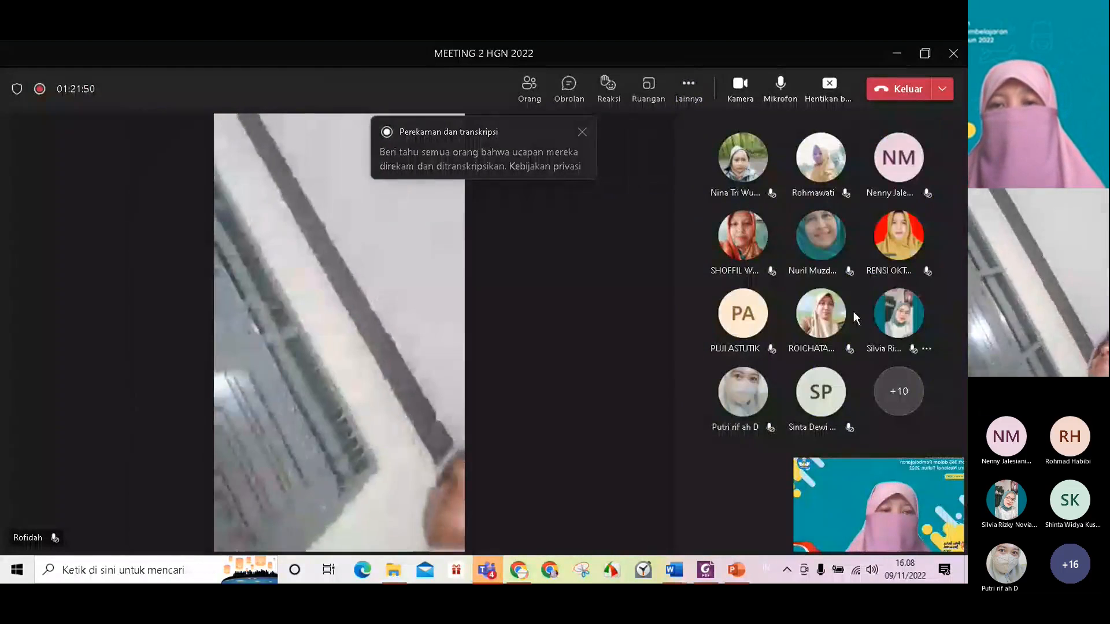
Turn on Izinkan mikrofon untuk peserta in the meeting options, save the change and show the participant list
click(697, 89)
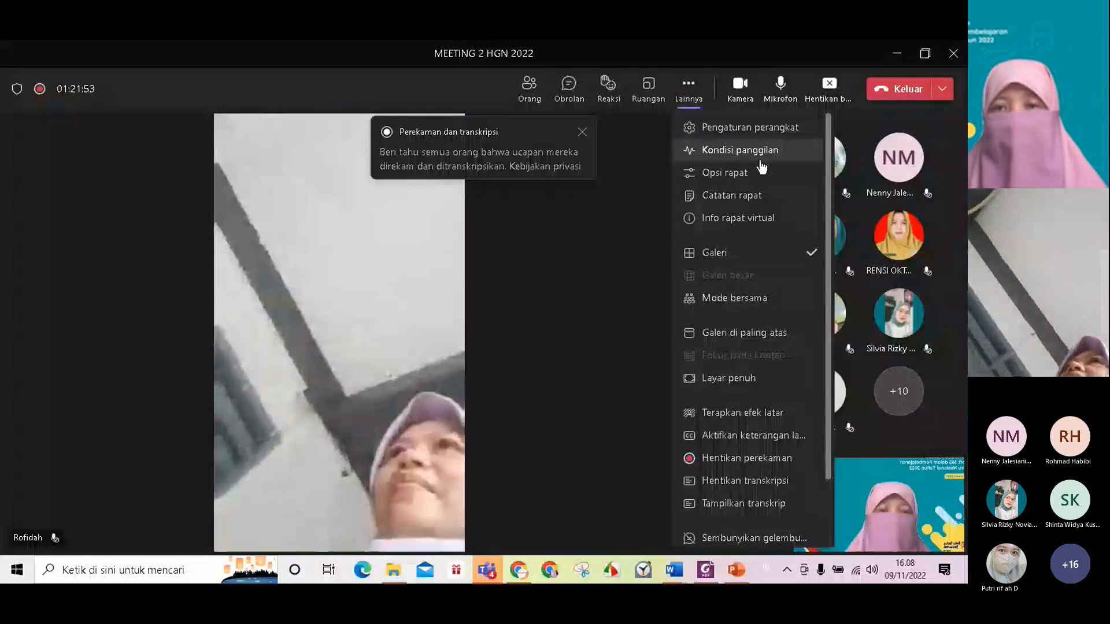
click(769, 173)
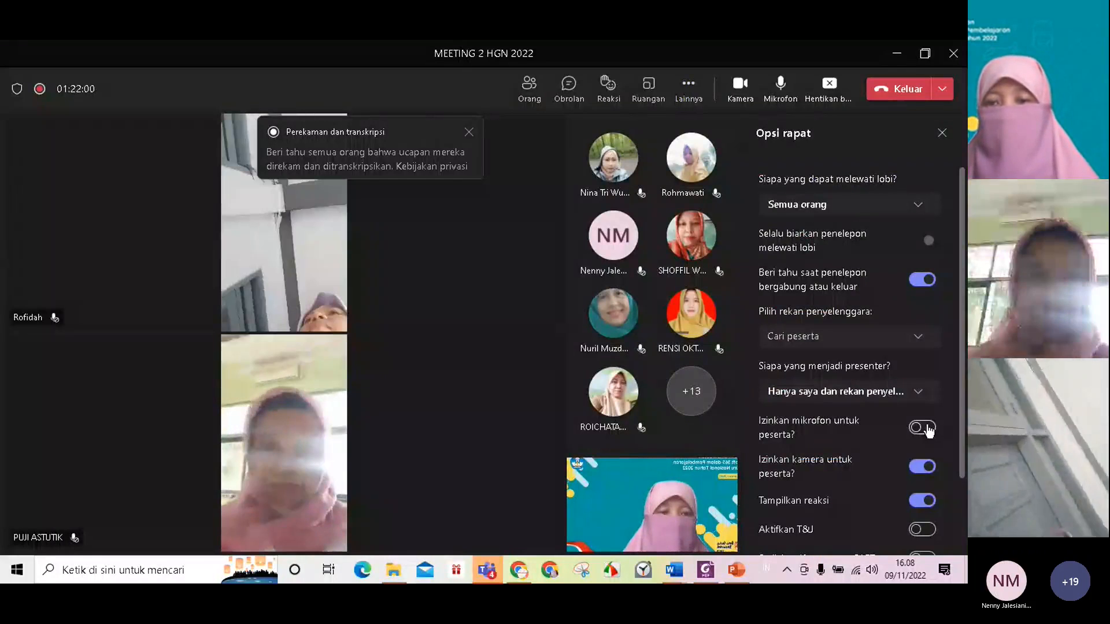
click(928, 428)
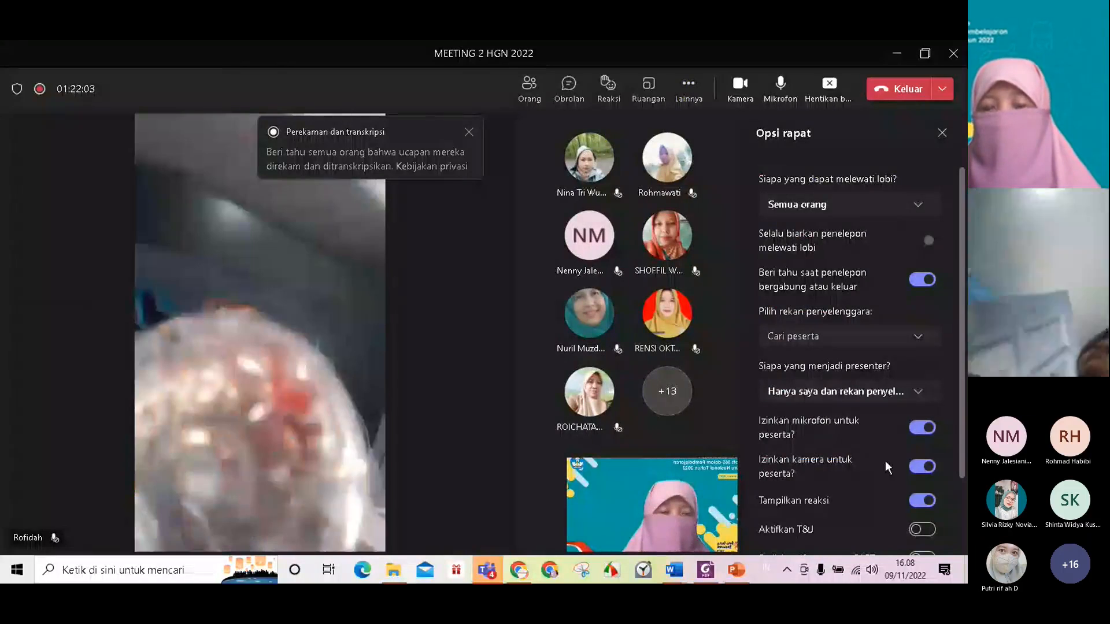
scroll(886, 461, down, 3)
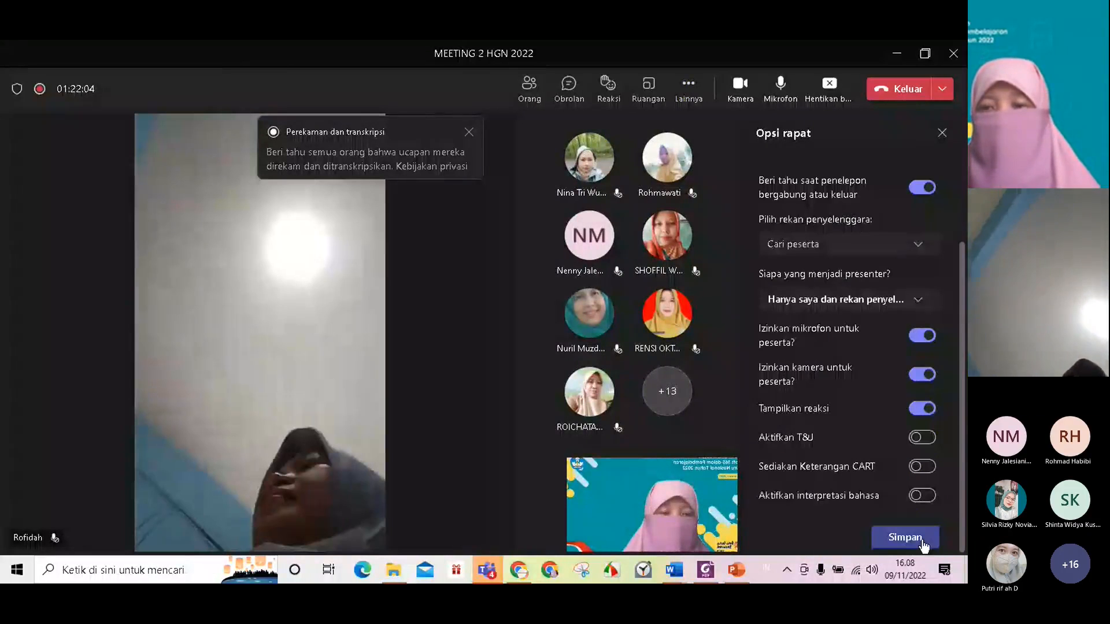
click(923, 545)
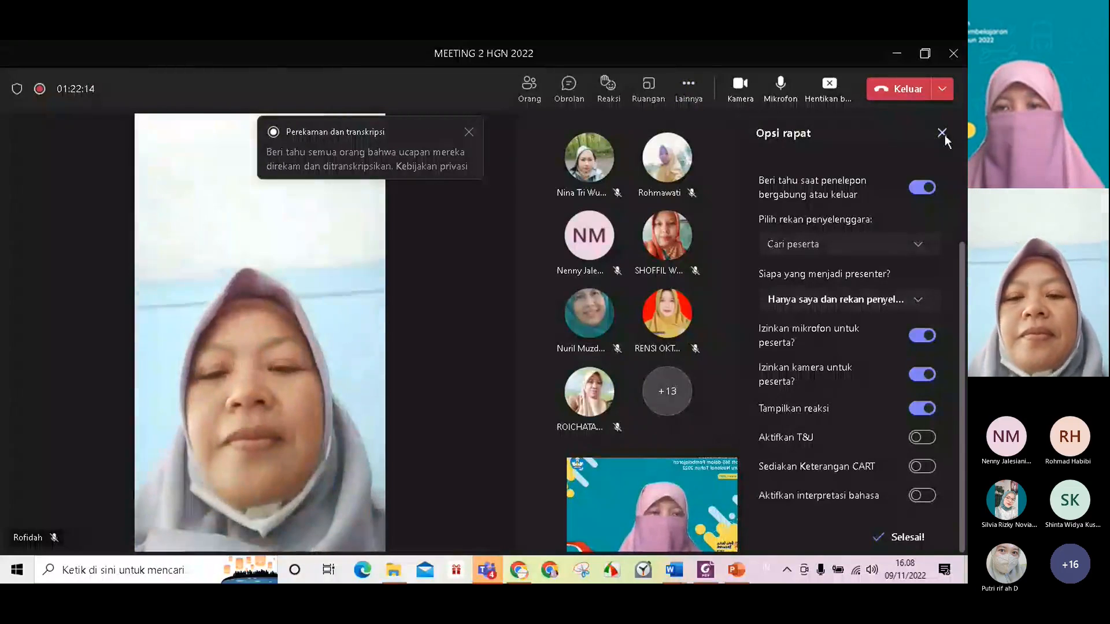
click(943, 134)
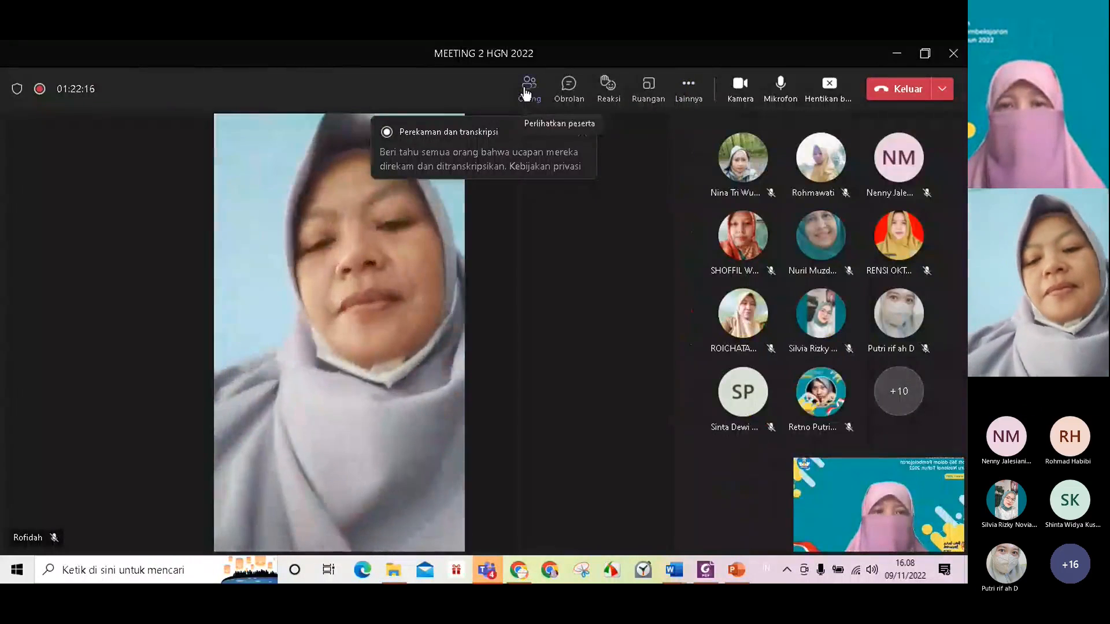
click(527, 92)
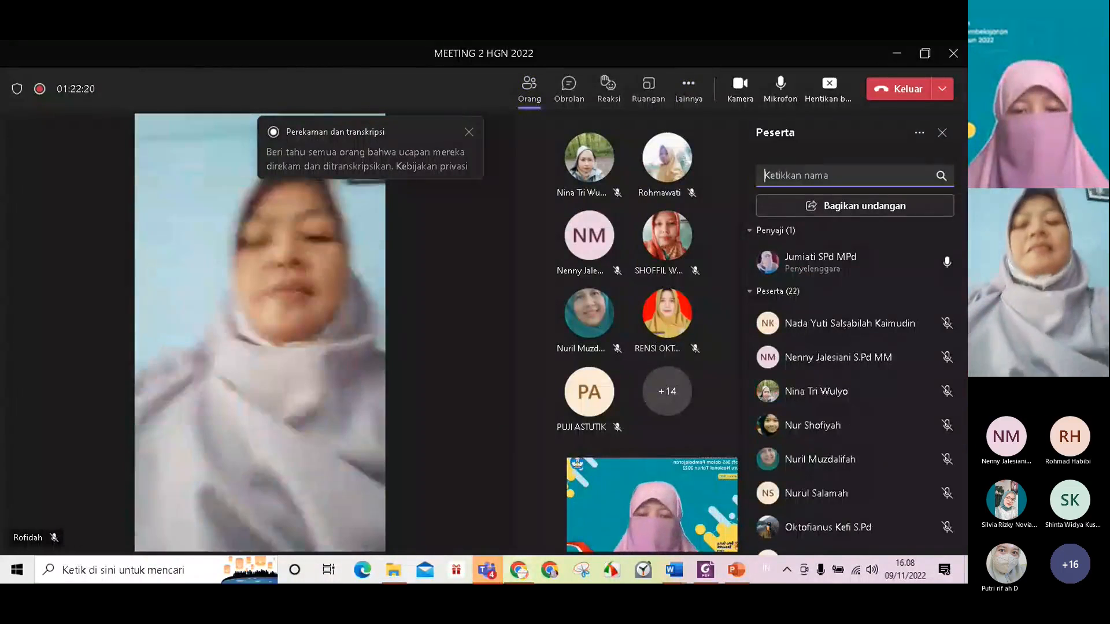
Switch to the main Teams window and look over the assignment posts in the 06. Tugas channel
mouse_move(501, 574)
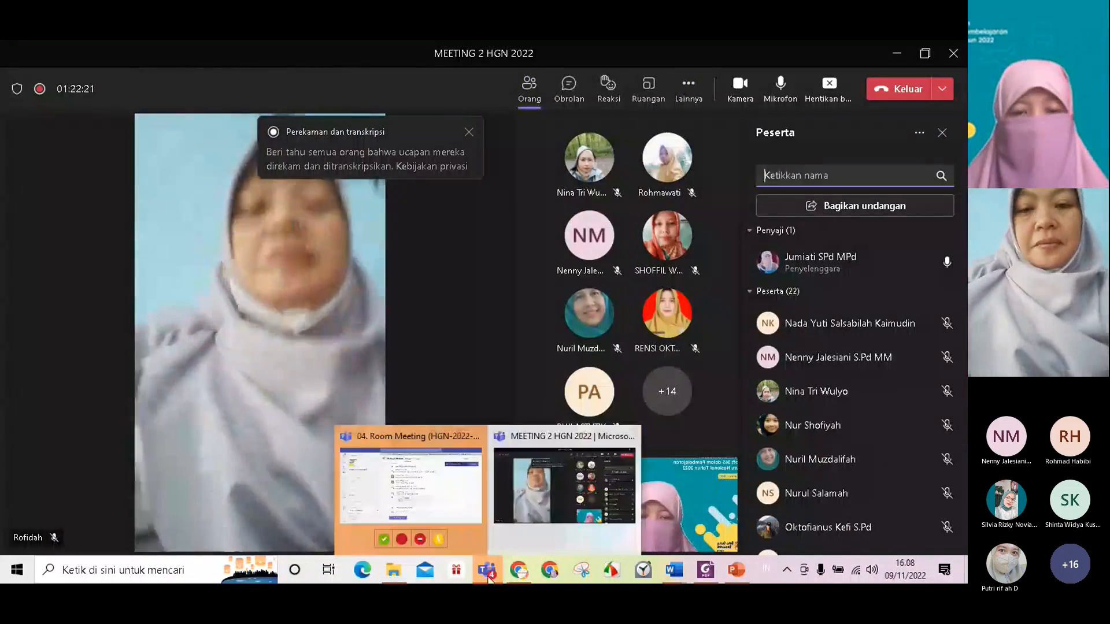
click(449, 495)
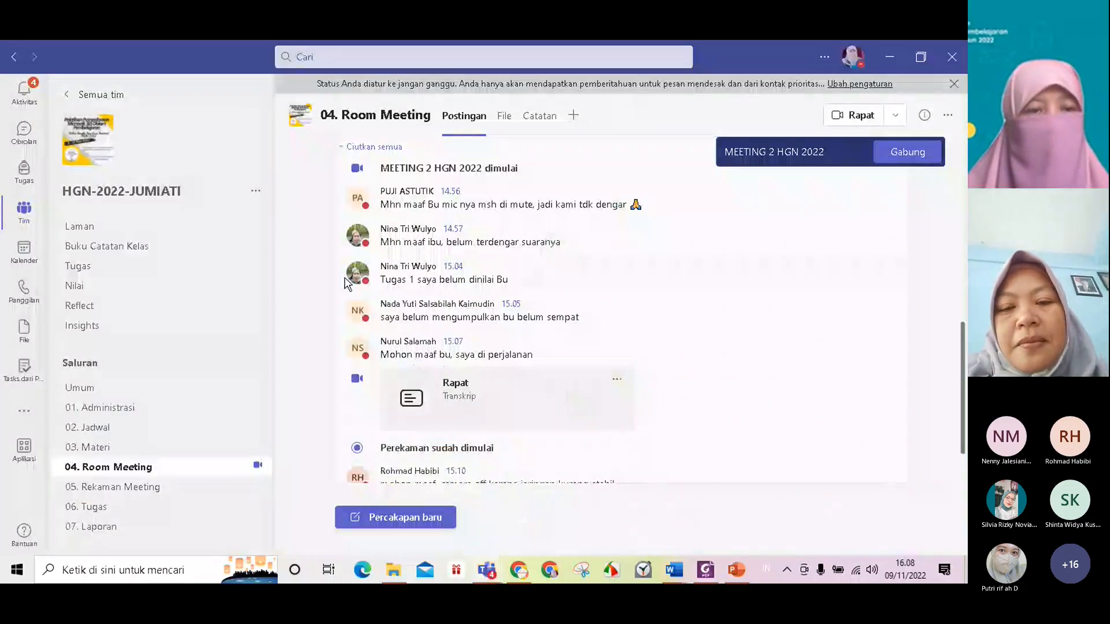
click(96, 511)
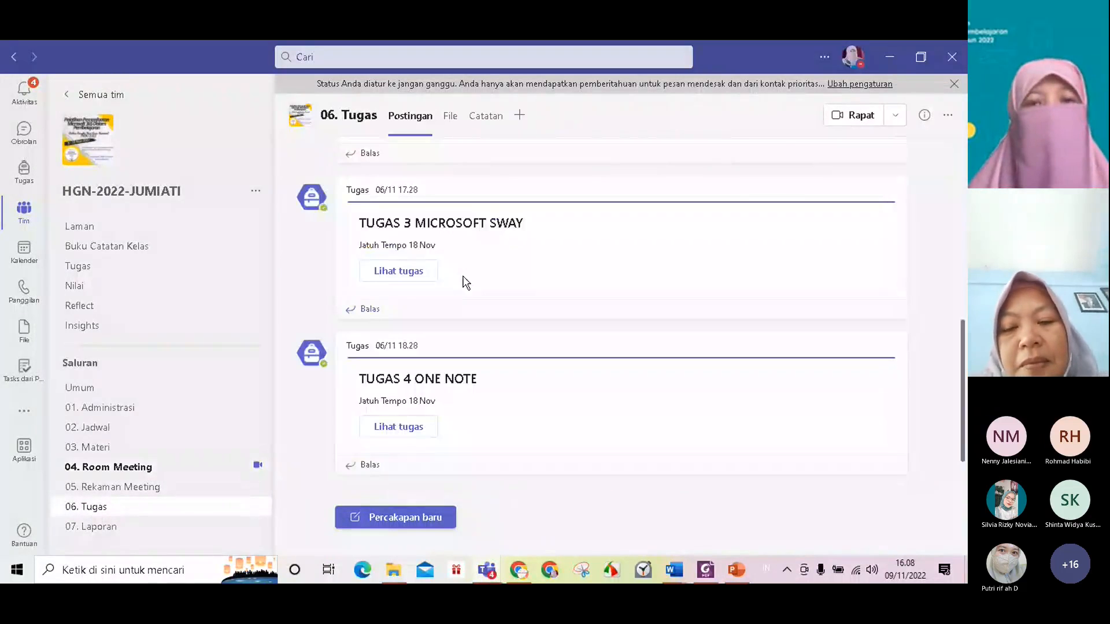
scroll(576, 365, up, 5)
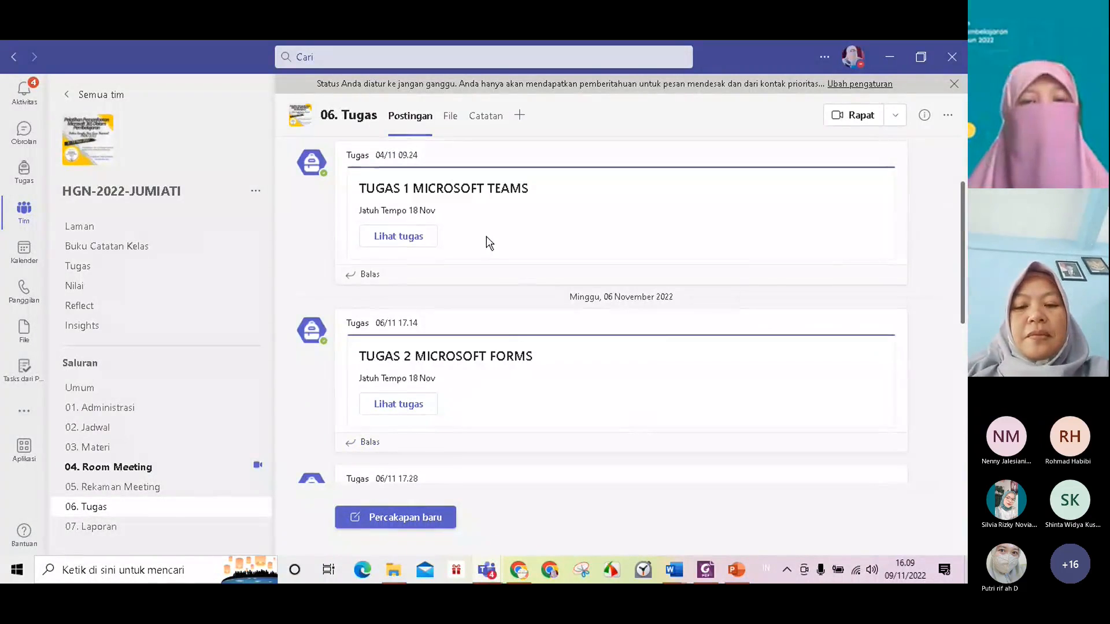
scroll(517, 274, down, 2)
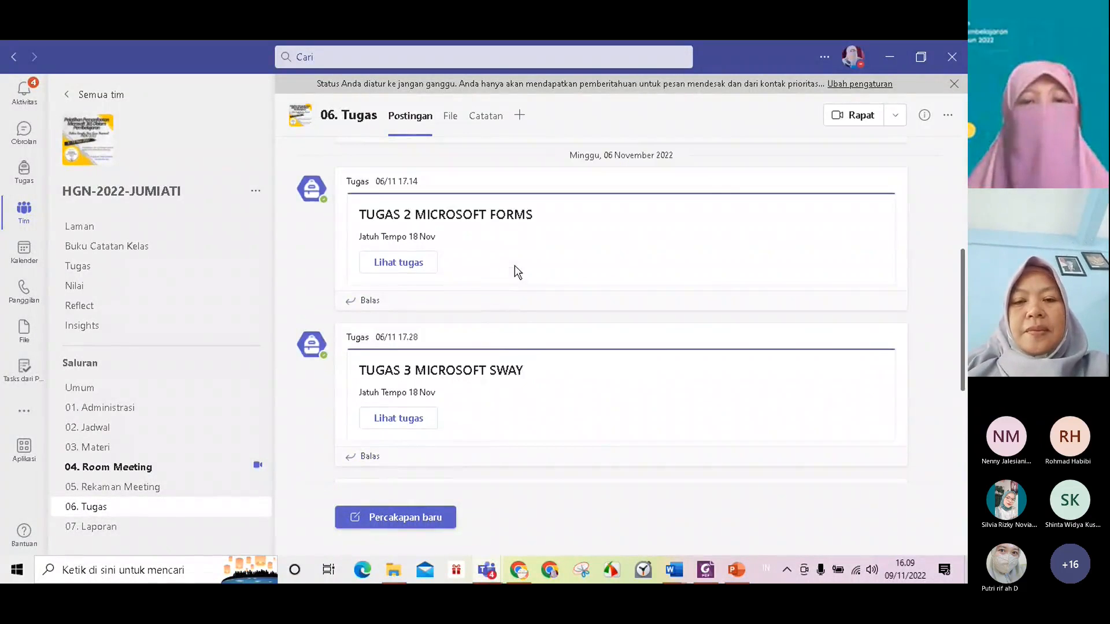
scroll(532, 294, up, 1)
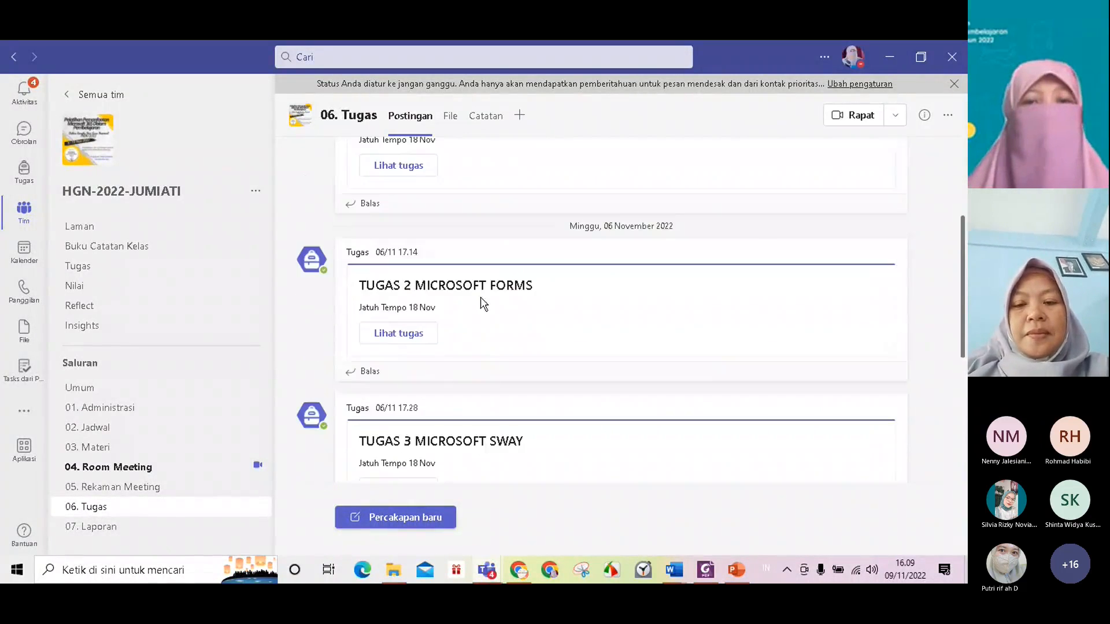
Open the assignment TUGAS 2 MICROSOFT FORMS and review the participants' submission statuses
click(401, 336)
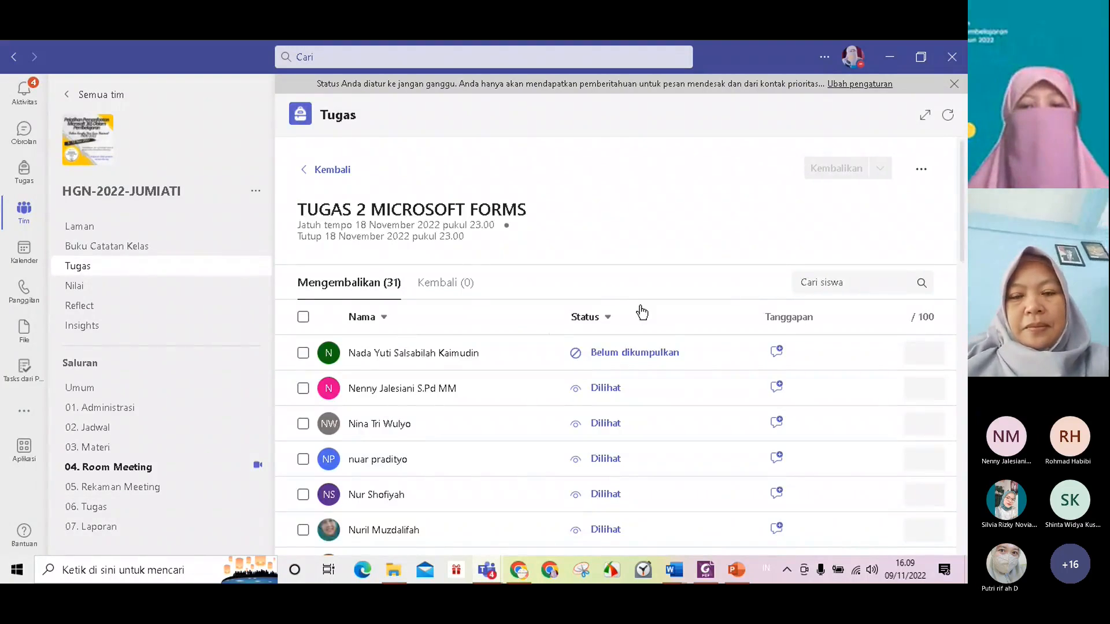
scroll(652, 314, down, 3)
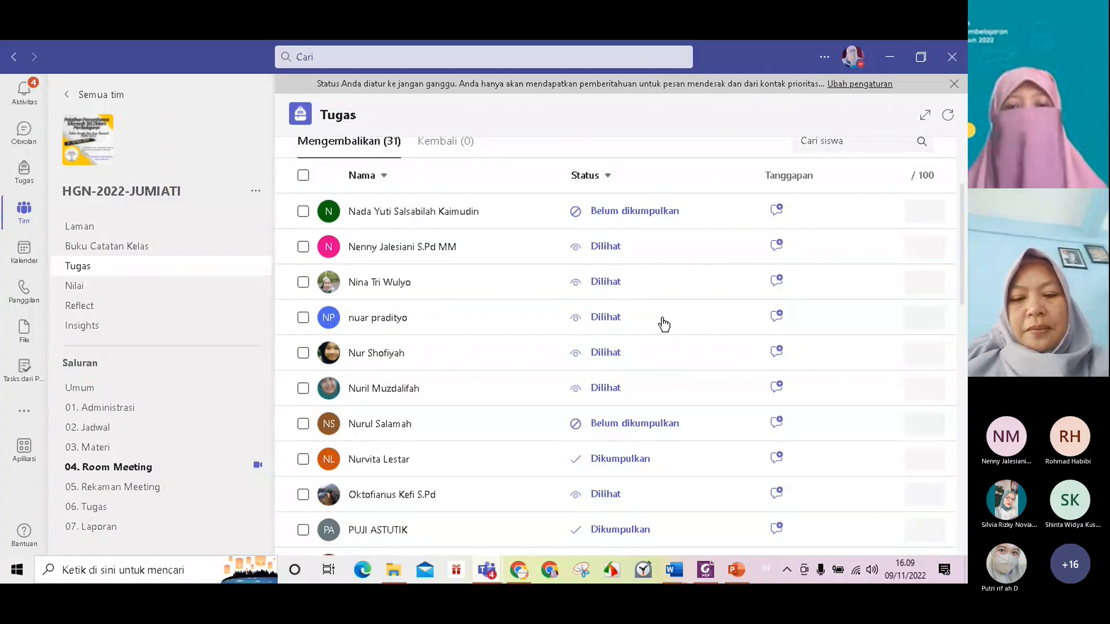
scroll(665, 326, down, 1)
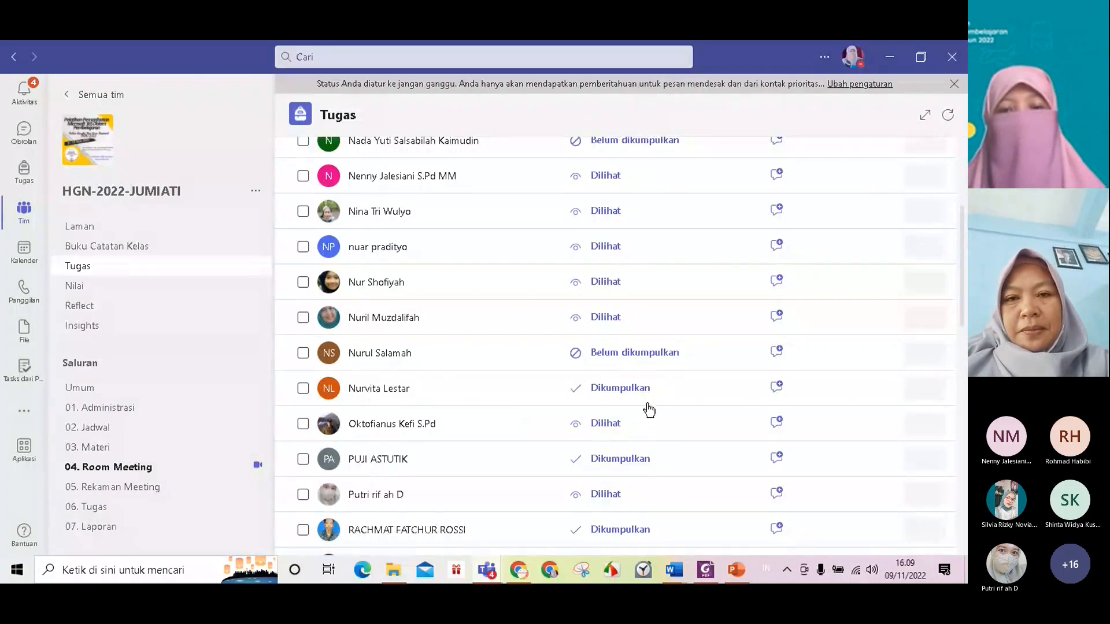
scroll(657, 407, down, 1)
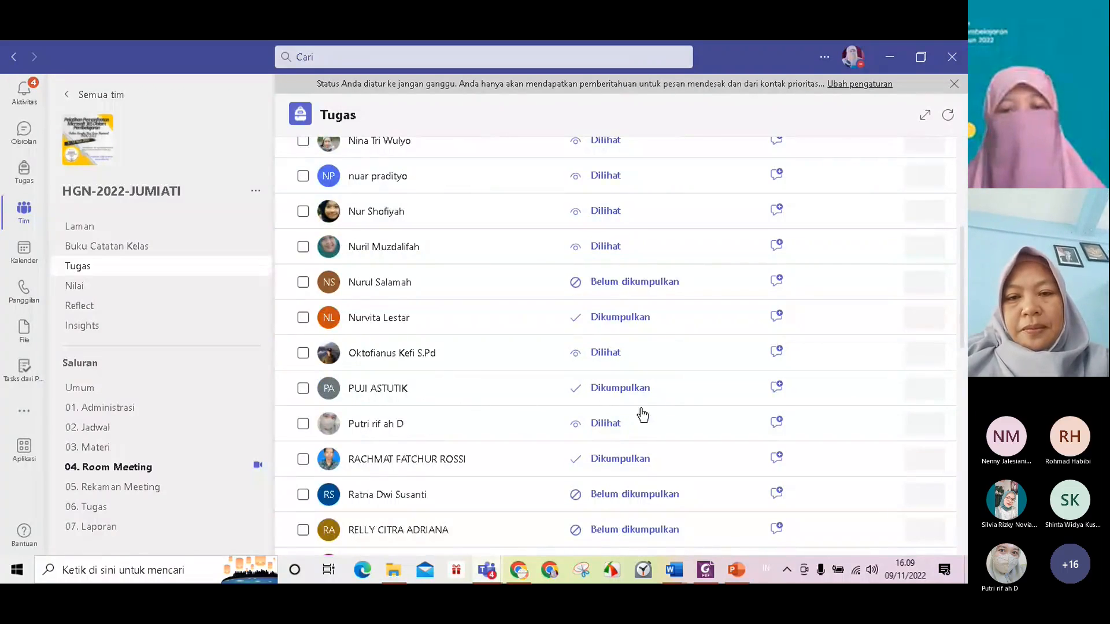
Look through the remaining participants' submission statuses for TUGAS 2 MICROSOFT FORMS to the end of the list and return to its start
scroll(642, 414, down, 1)
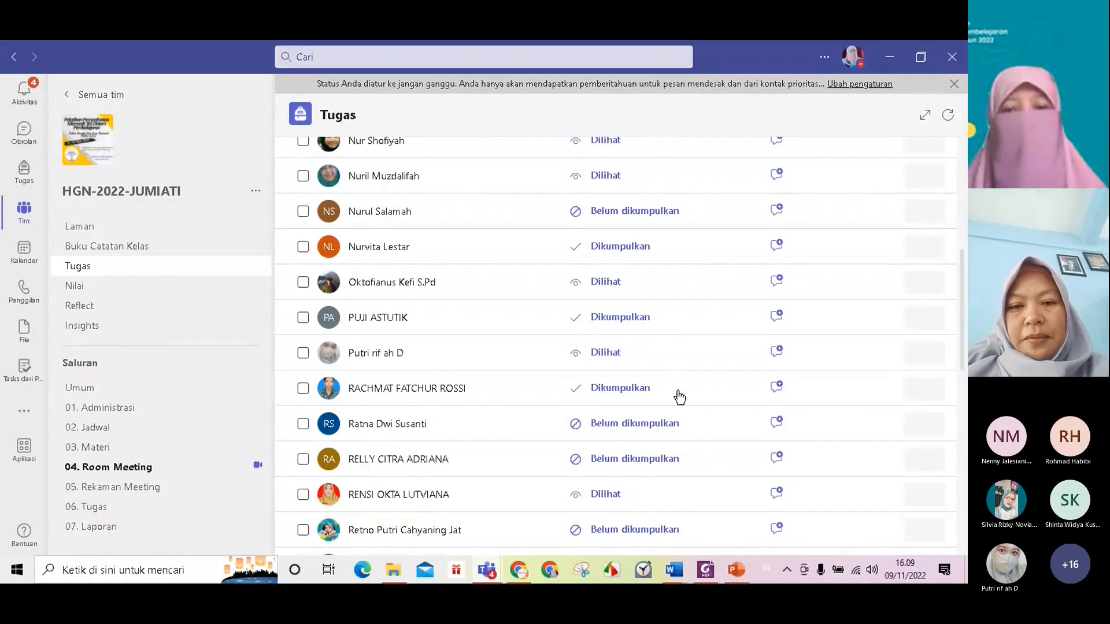
scroll(677, 396, down, 2)
scroll(680, 398, down, 5)
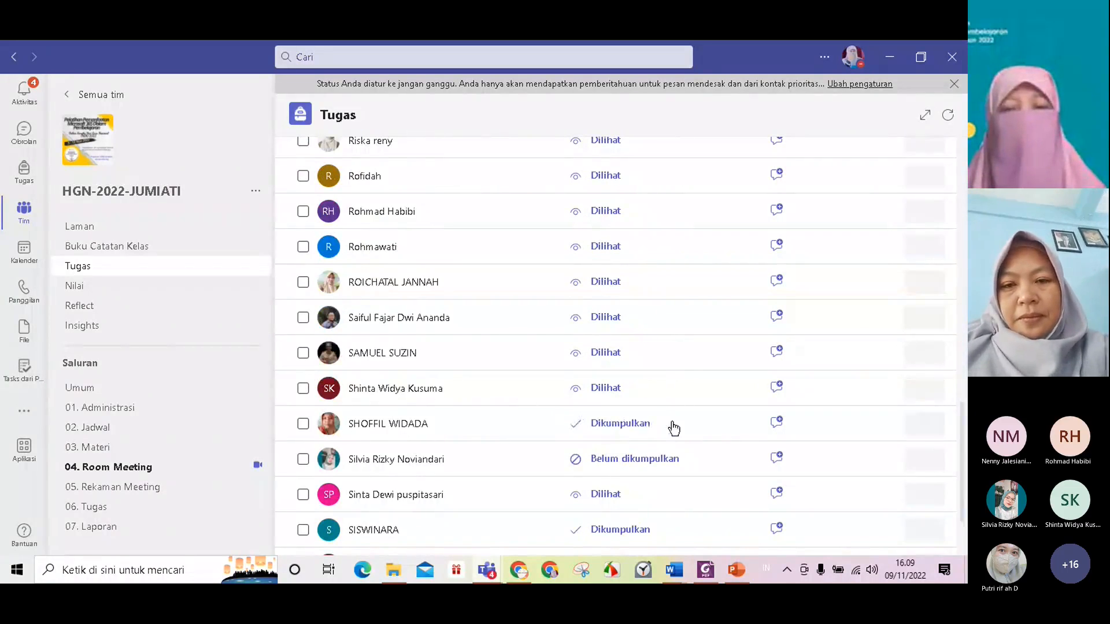
scroll(670, 426, down, 1)
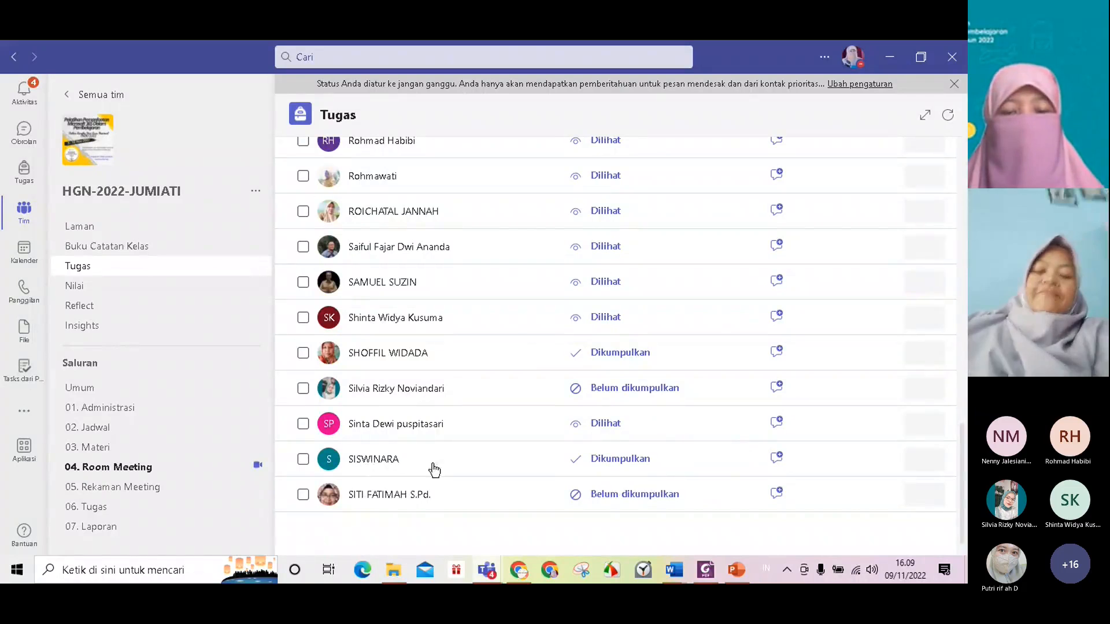
scroll(665, 456, up, 2)
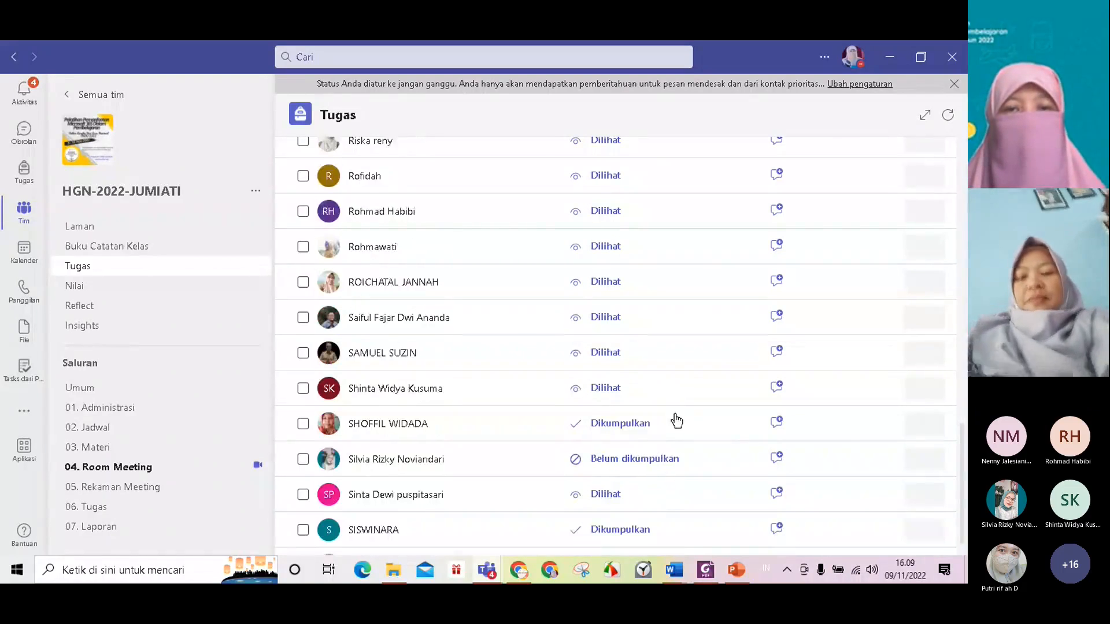
scroll(716, 324, up, 10)
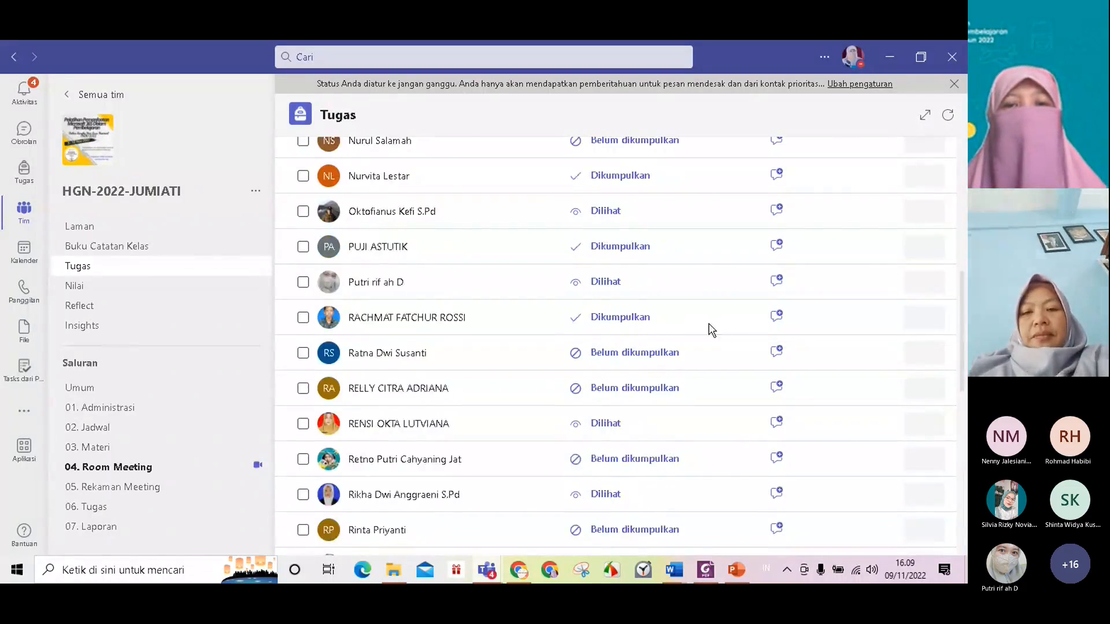
scroll(716, 317, up, 4)
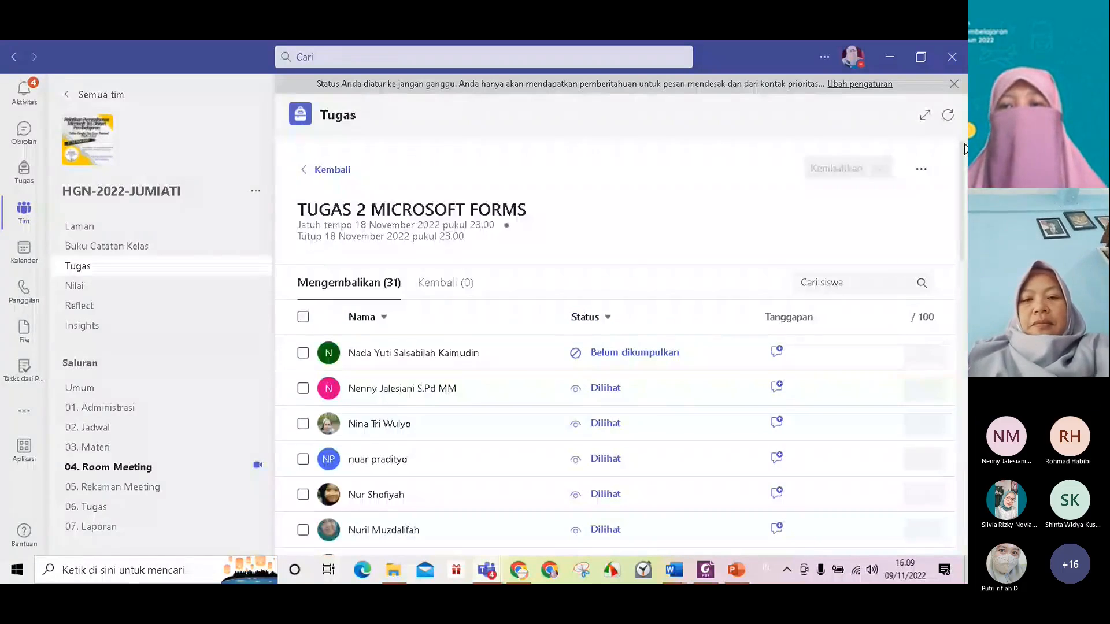
Show the assignment in student view (Tampilan siswa), examine the Rubrik Tugas Microsoft Forms rubric and close it
click(921, 172)
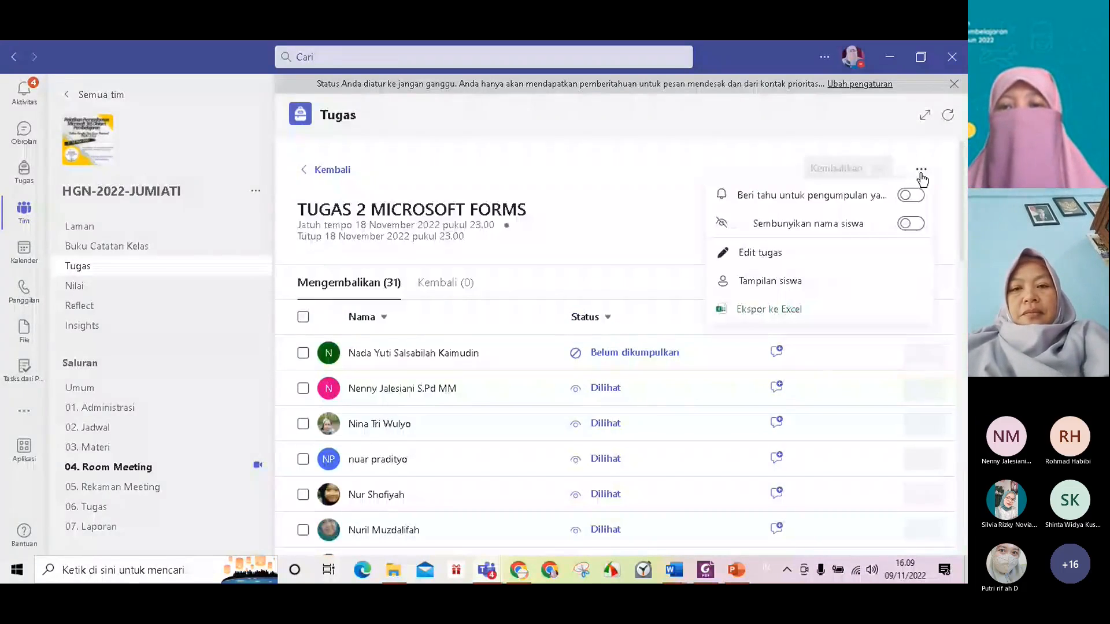
click(775, 281)
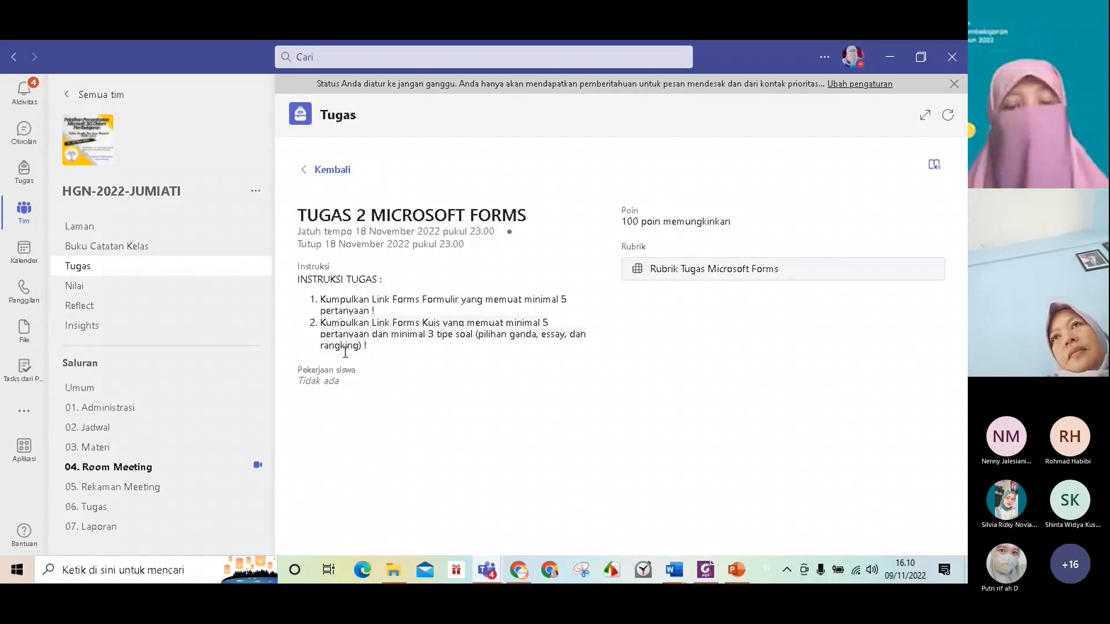
click(825, 276)
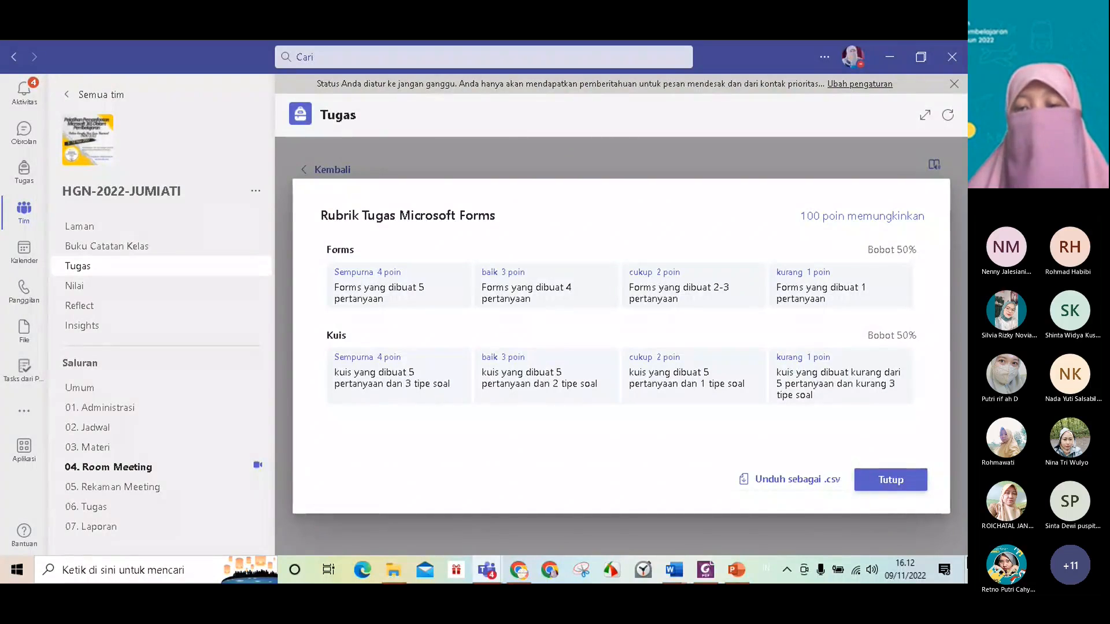
click(897, 484)
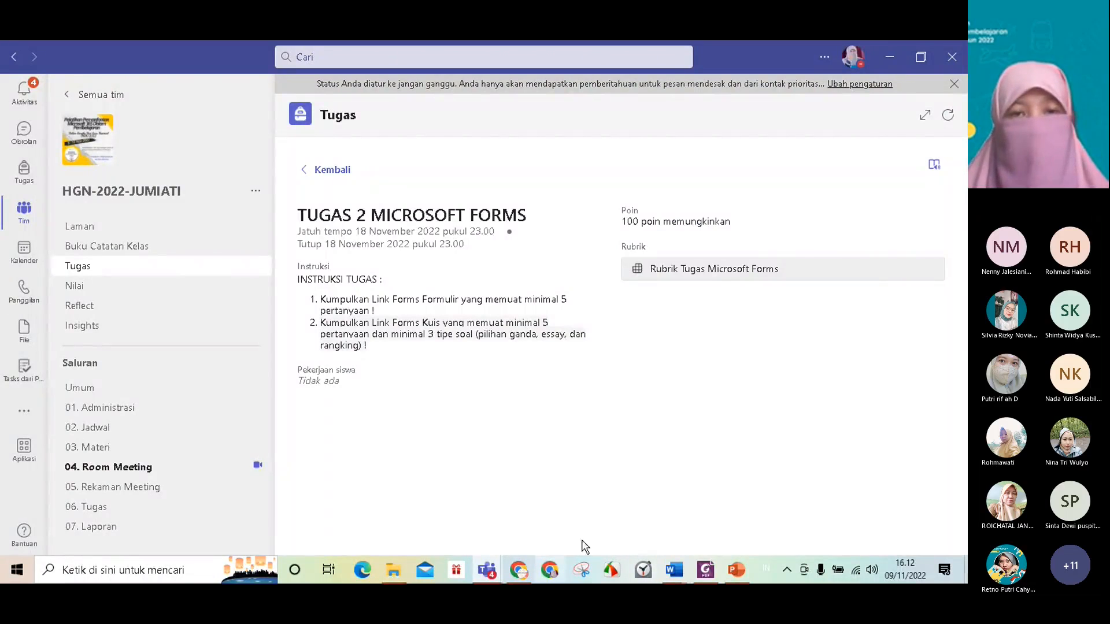
Open the assignment Menyusun Modul Ajar Kurikulum Merdeka from the 07. Tugas channel of the second TPC - OGM - 21CLD team
click(102, 96)
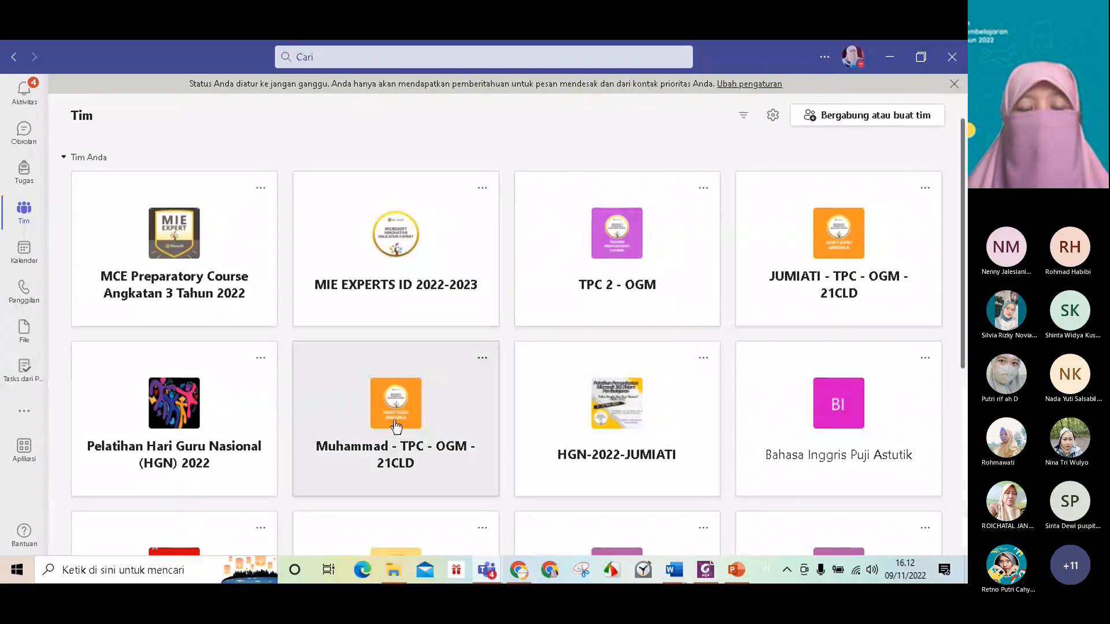
click(393, 415)
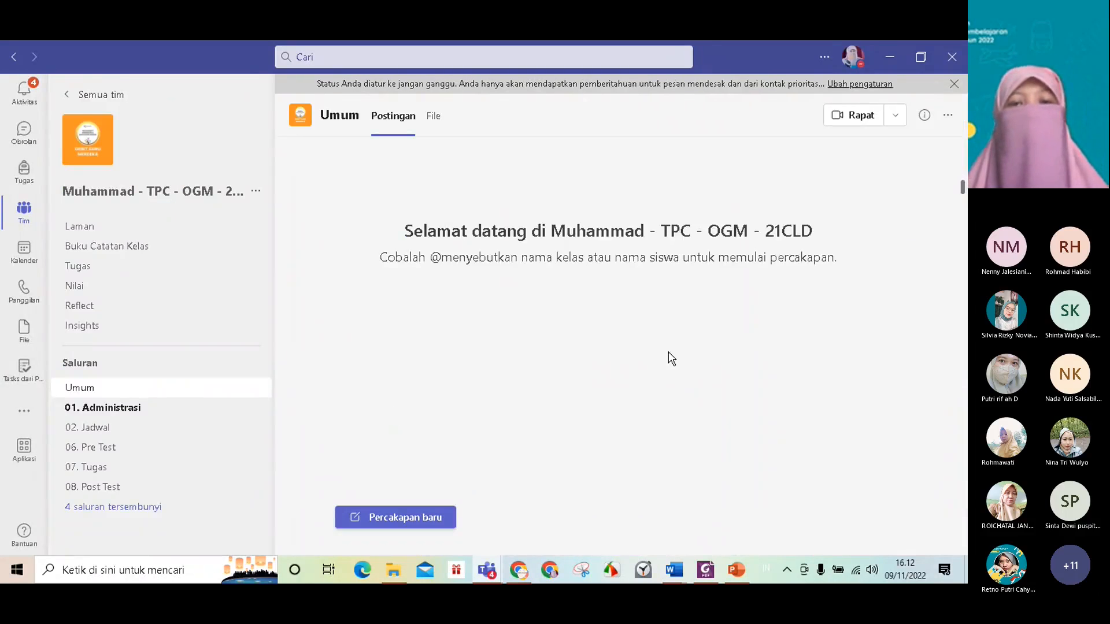
click(96, 474)
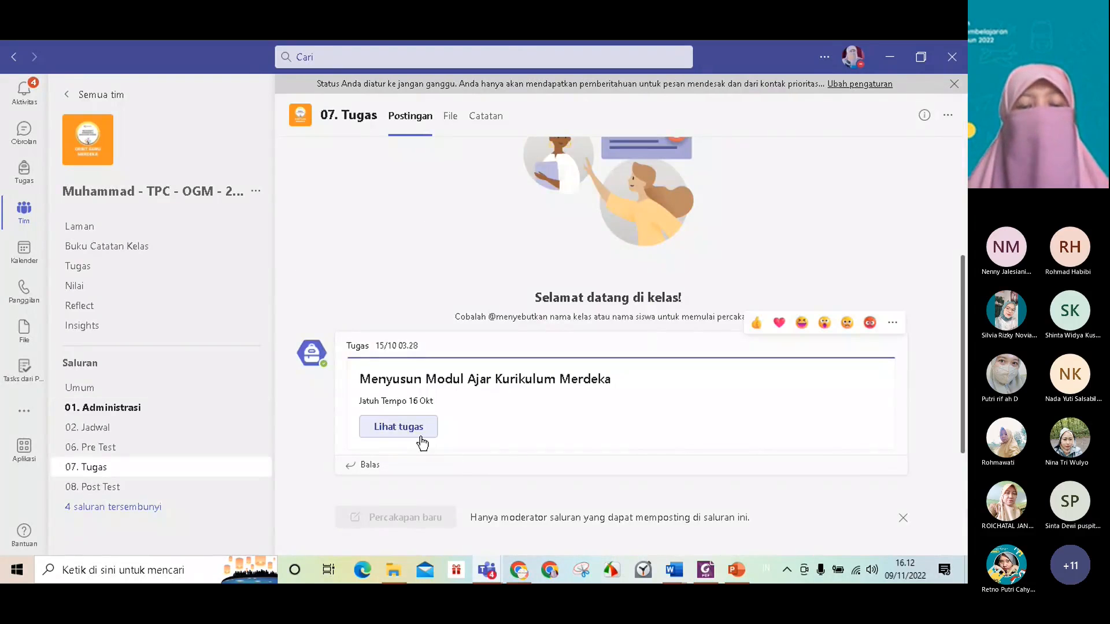
click(419, 438)
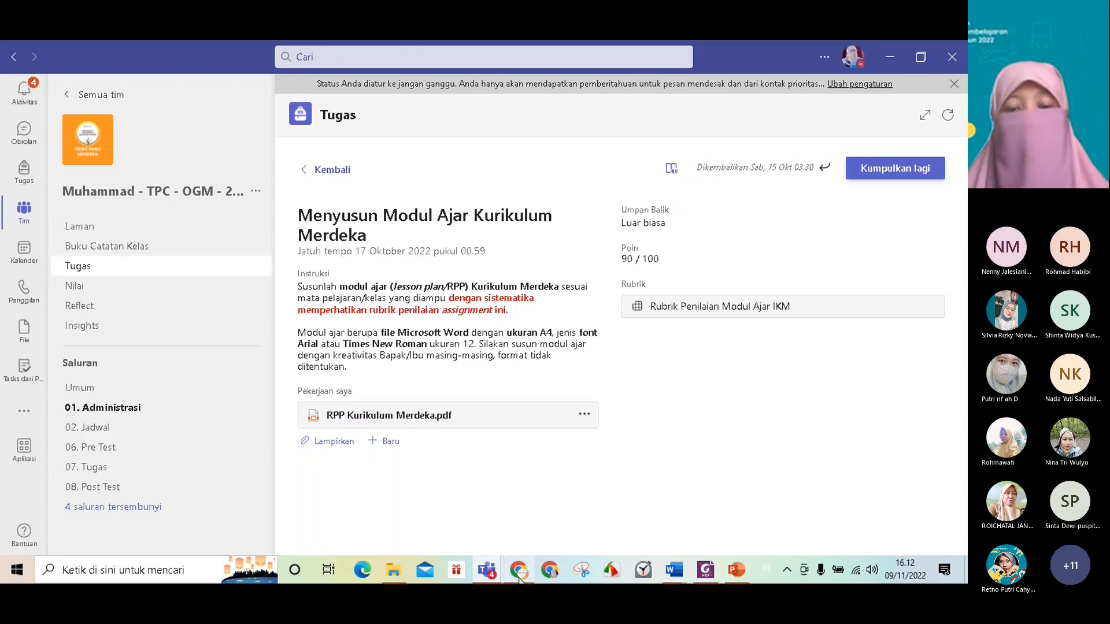
Switch to the form Kuesioner Pelatihan Microsoft 365 dalam Pembelajaran in the browser and view its options for who can respond
mouse_move(523, 576)
click(533, 549)
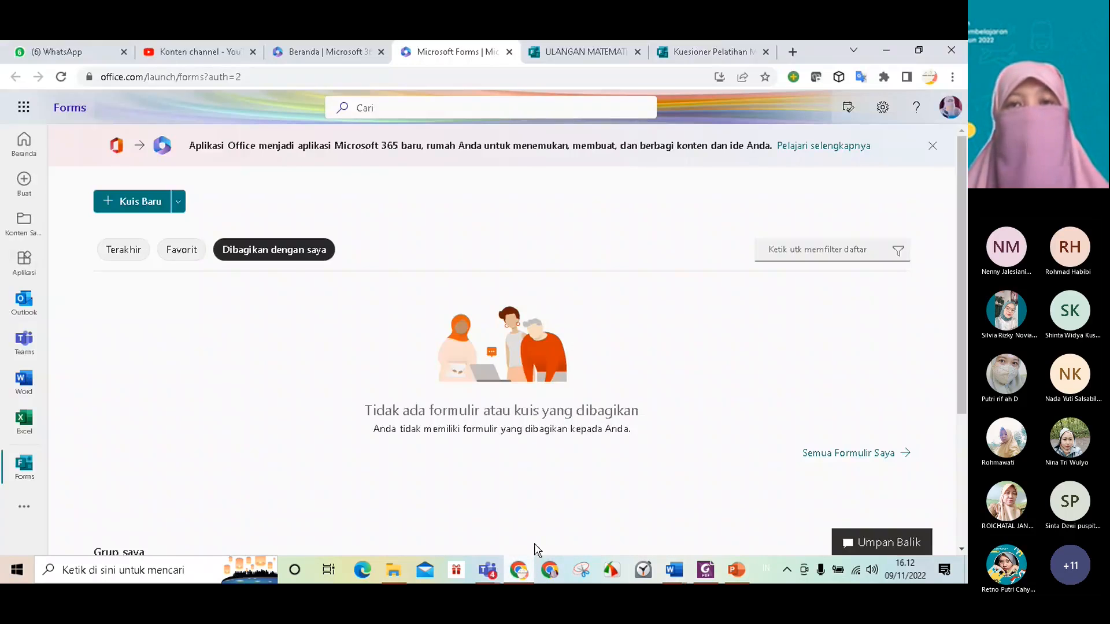
click(702, 54)
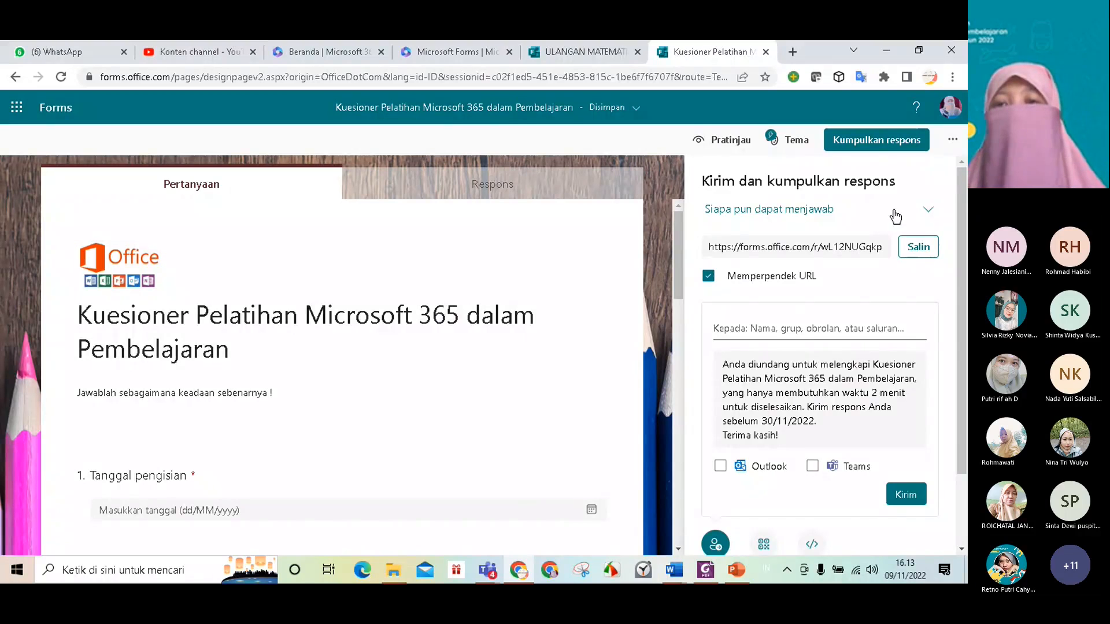
click(932, 213)
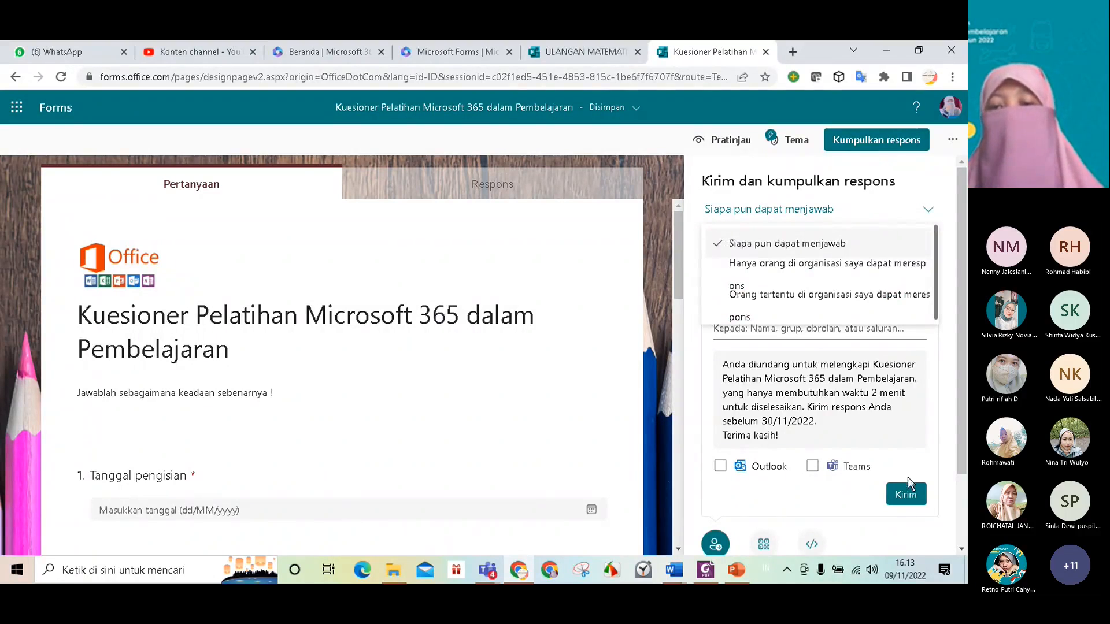
click(955, 334)
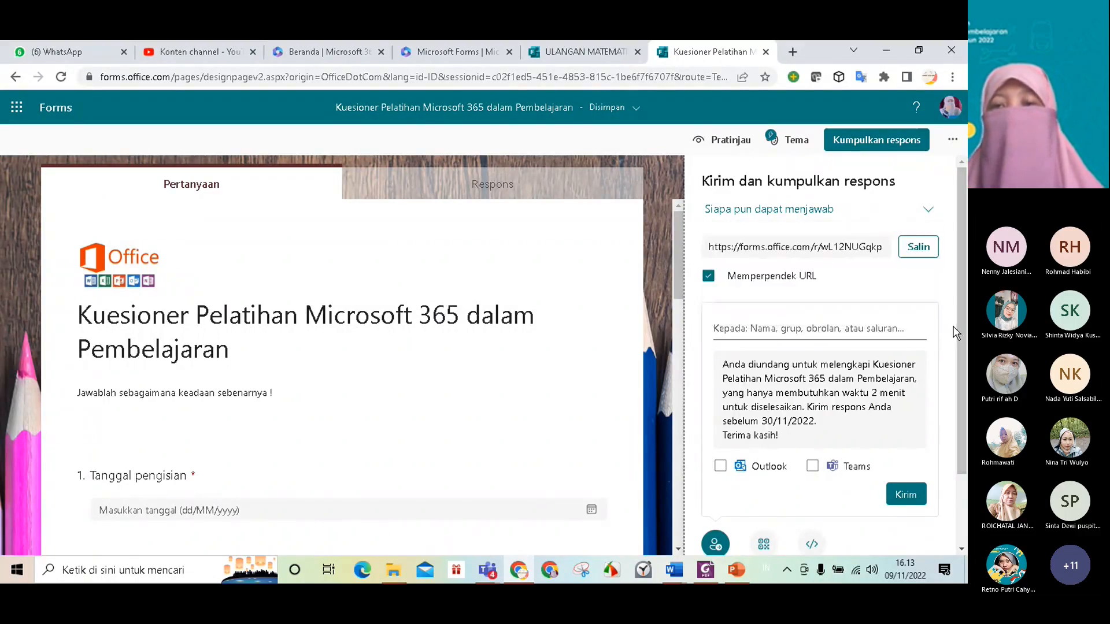
Turn Memperpendek URL off and on again, and copy the questionnaire's shortened response link
click(916, 254)
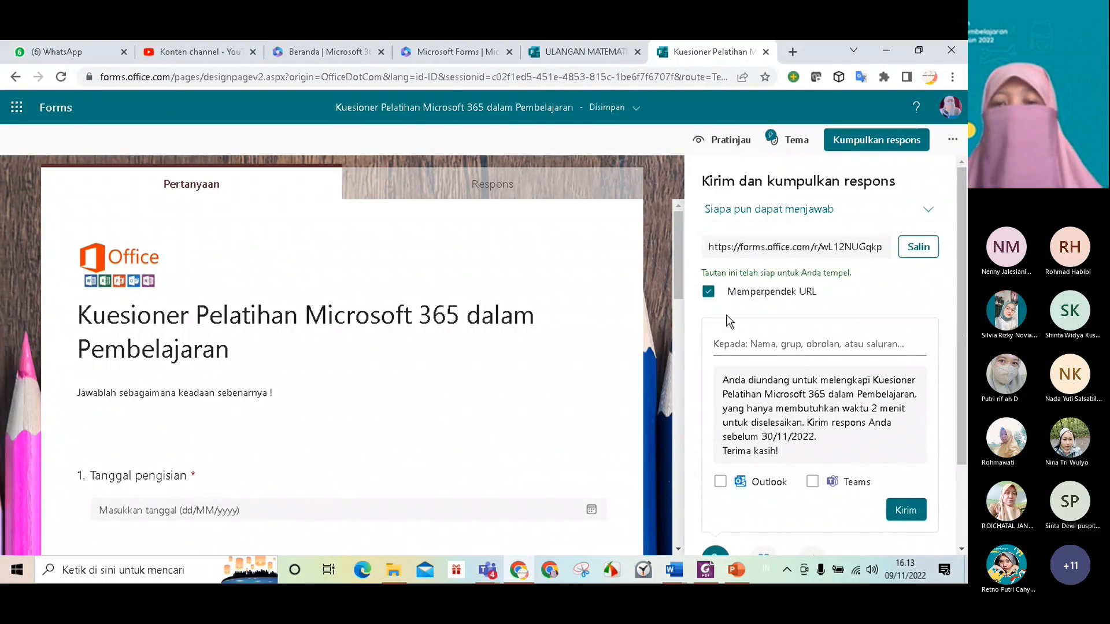
click(708, 291)
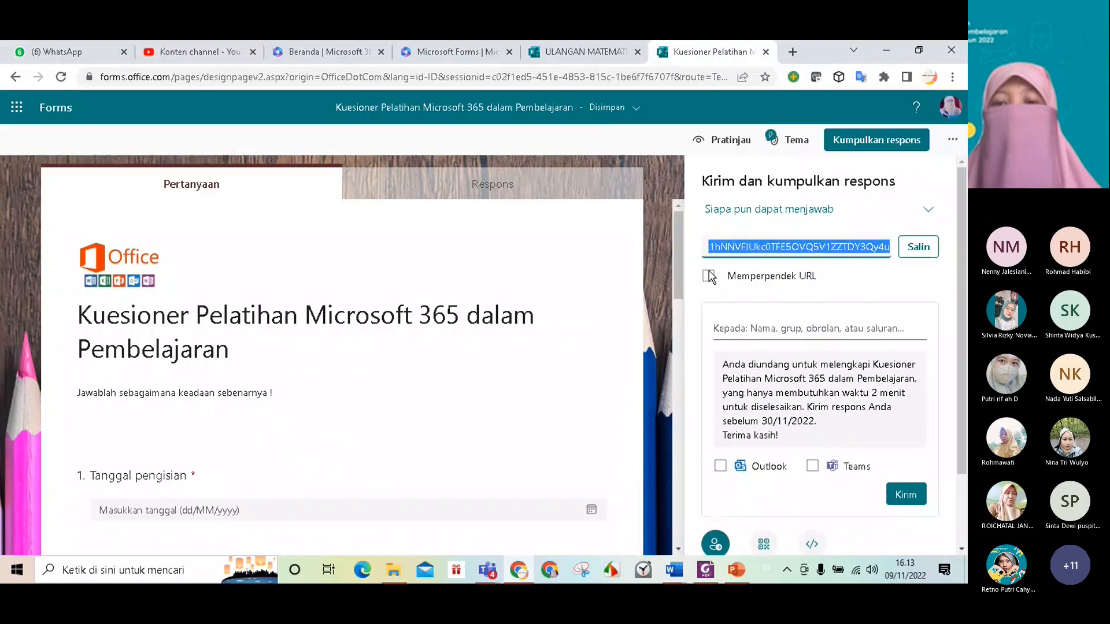
click(709, 276)
click(922, 253)
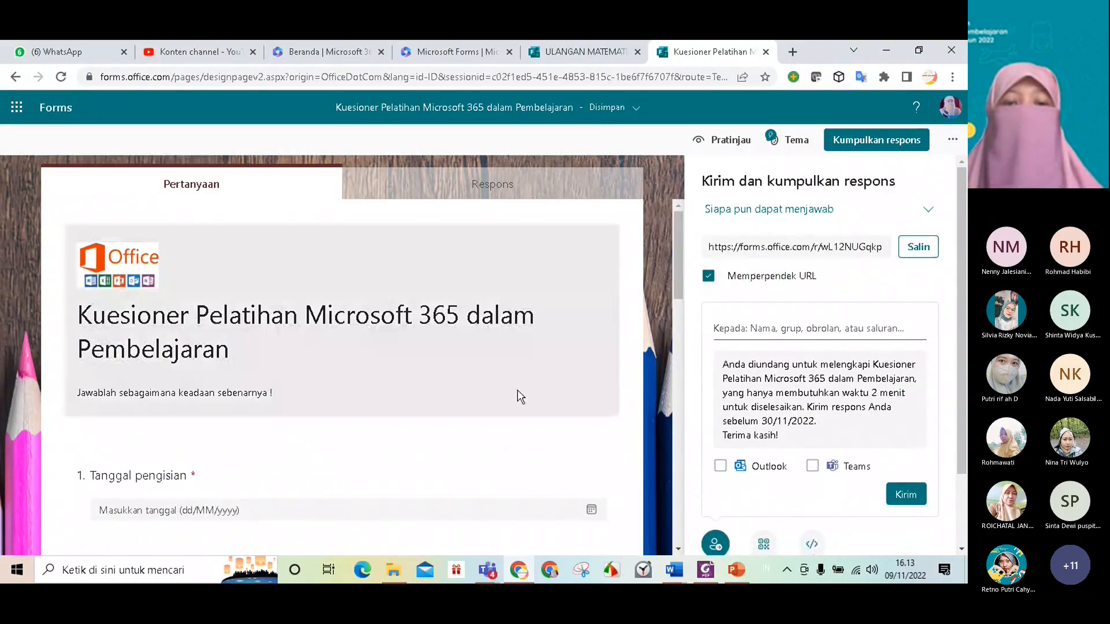
Return to the assignment in Teams, start attaching a Tautan and paste the copied questionnaire link as its web address
mouse_move(485, 572)
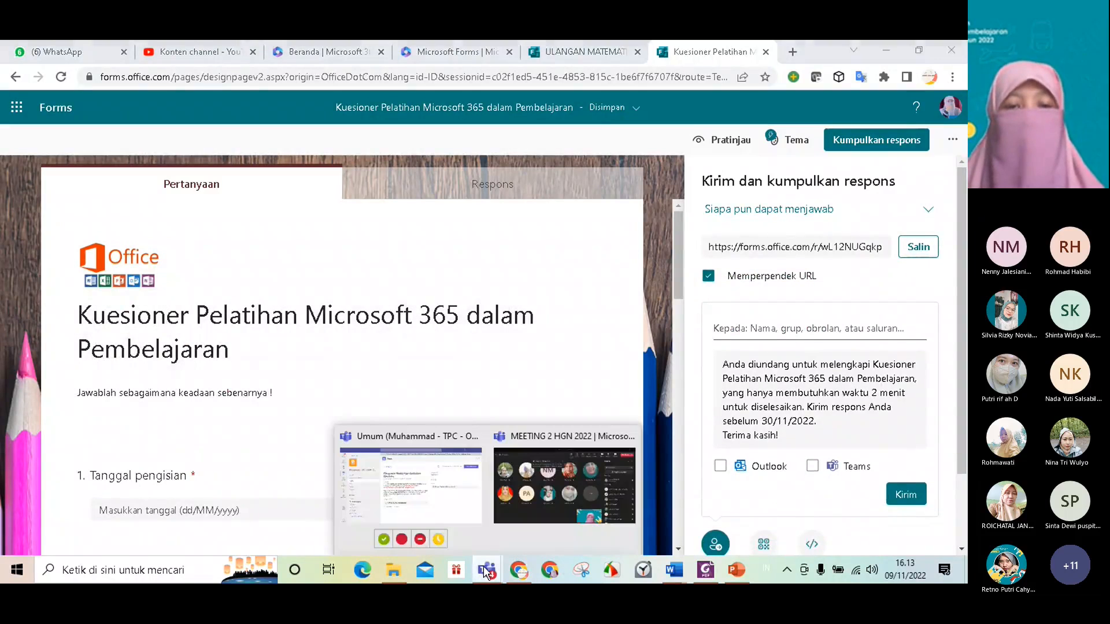
click(436, 502)
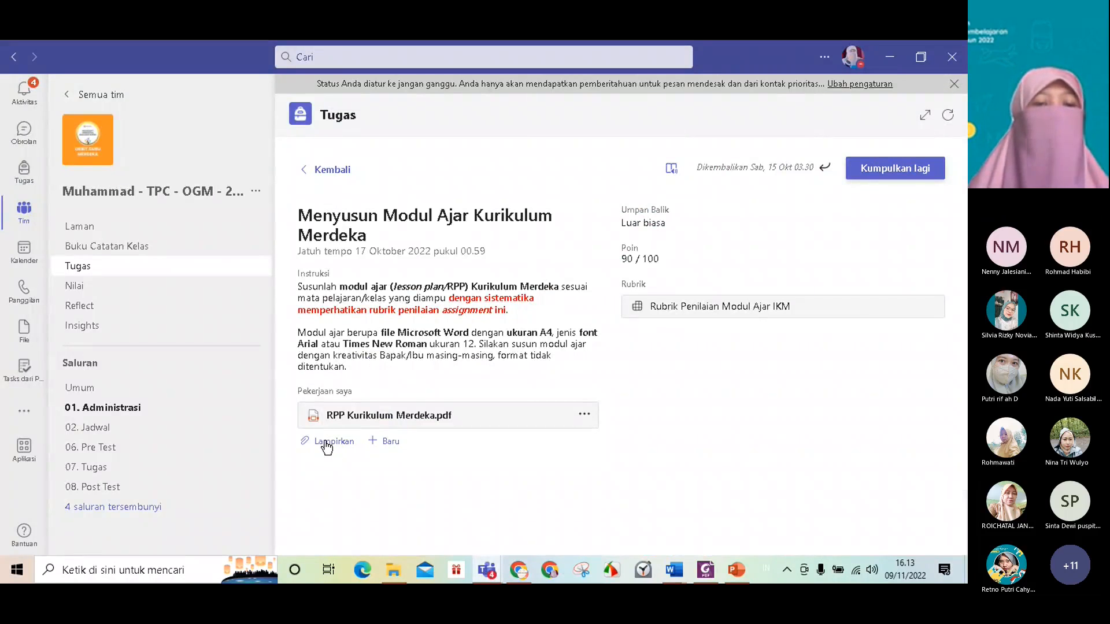
click(323, 445)
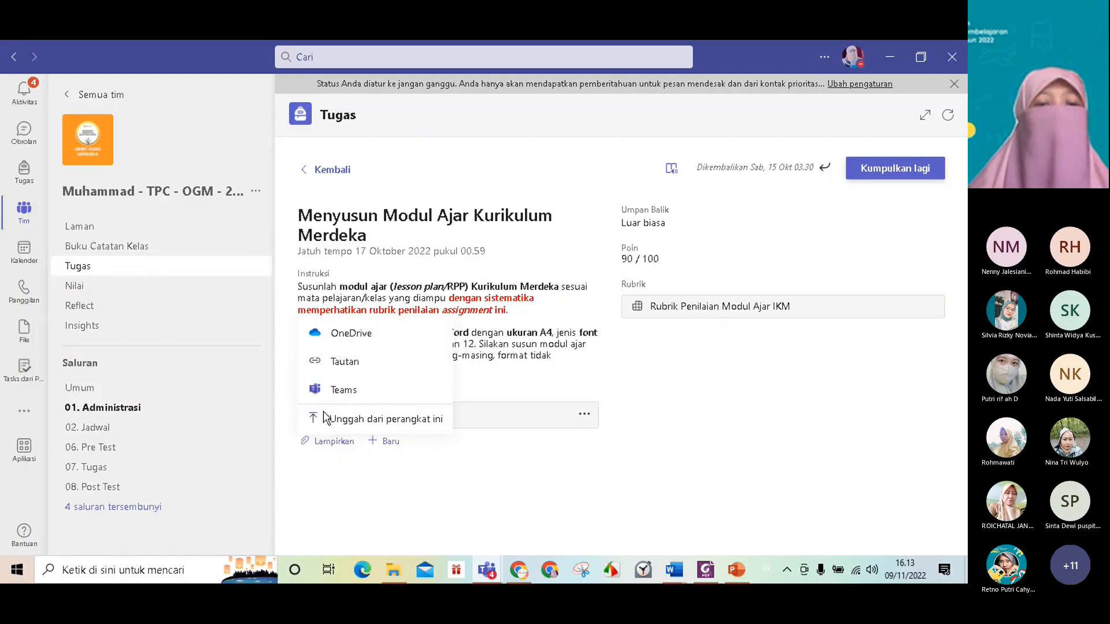
click(349, 363)
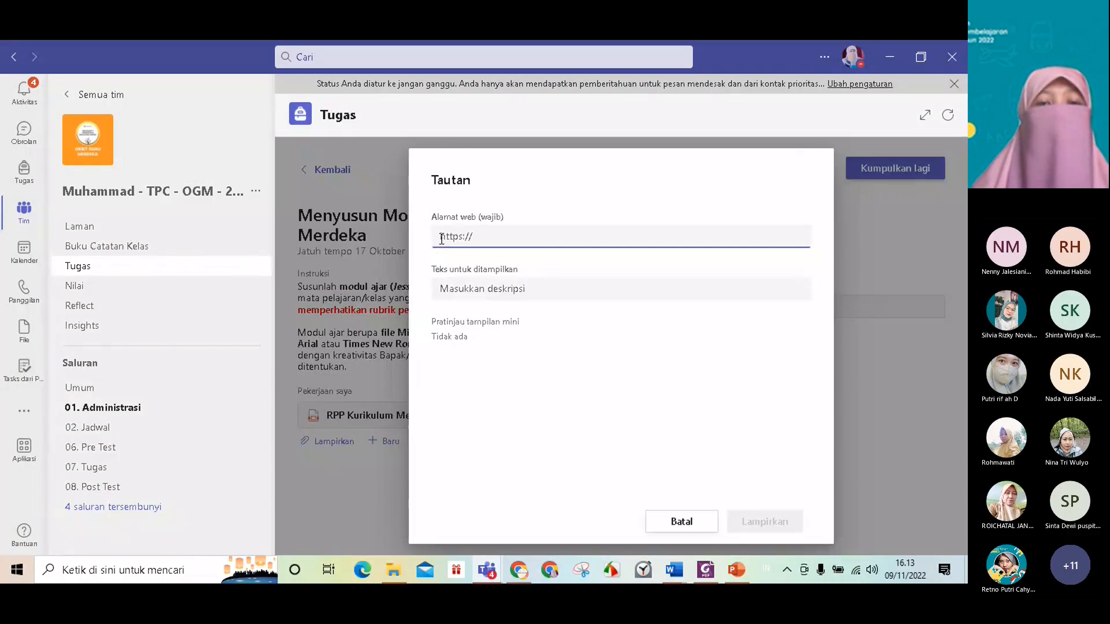
right_click(439, 239)
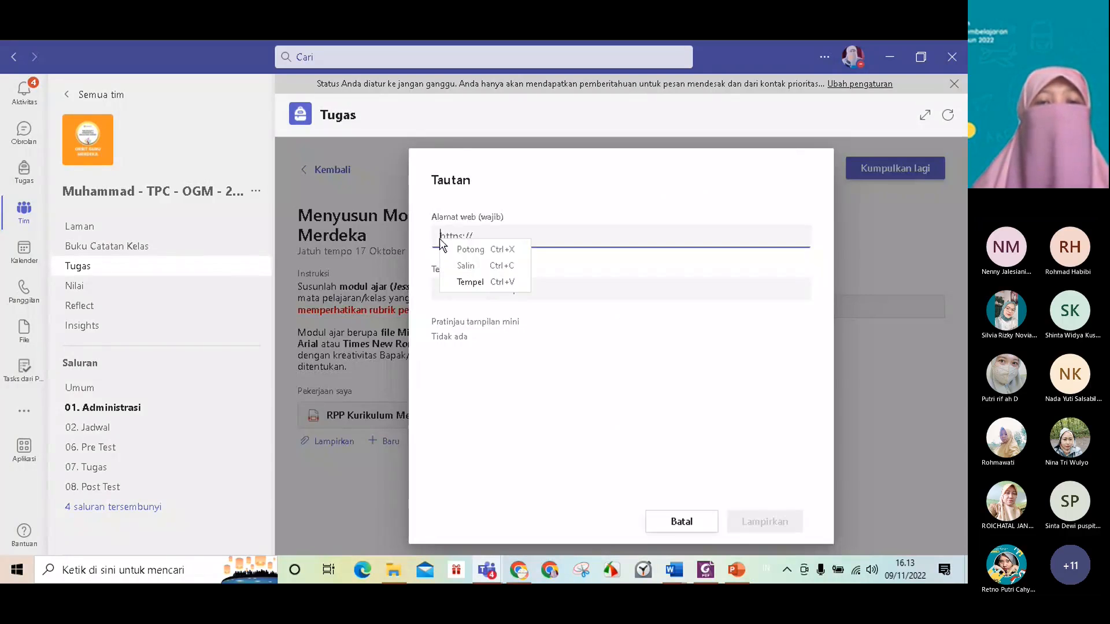
click(458, 281)
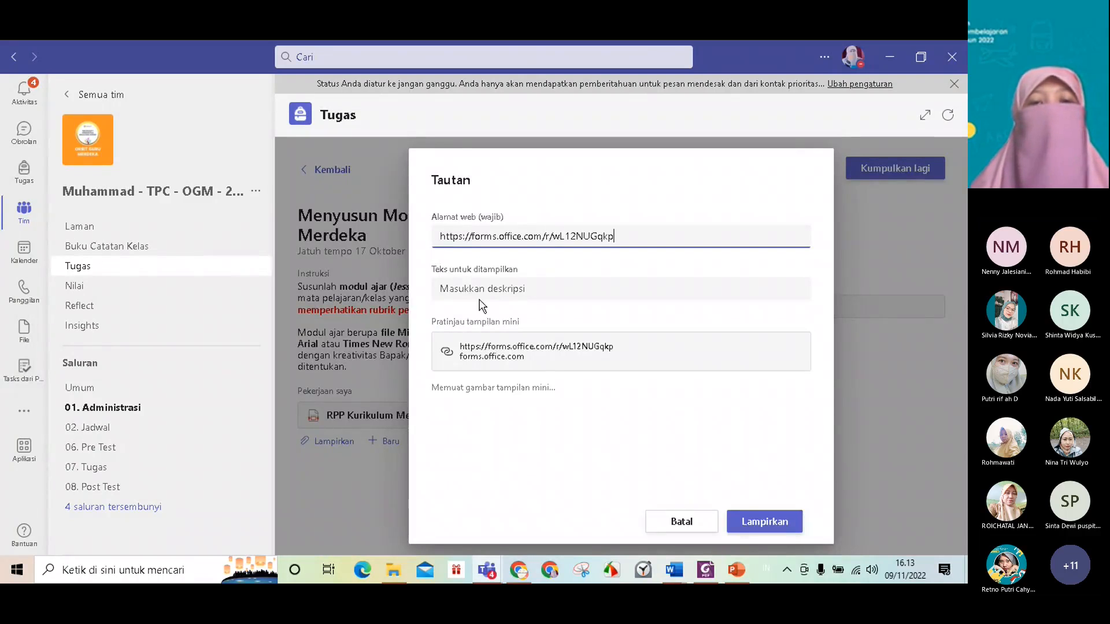
Replace the link's display text with Link Forms Formulir and attach the link to the assignment
click(443, 295)
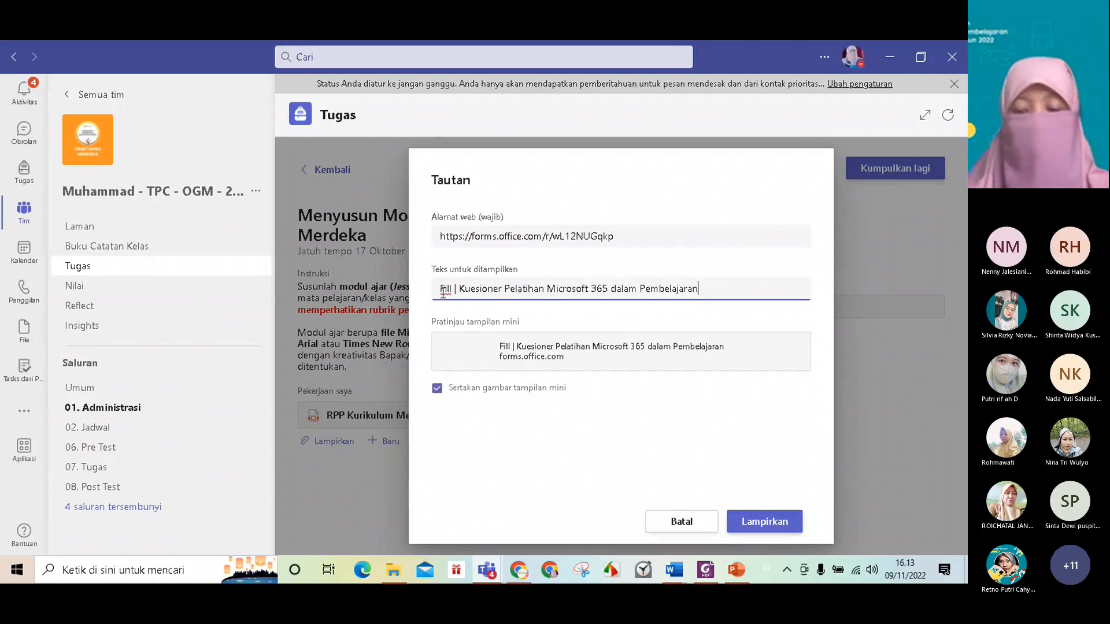
text(Lin)
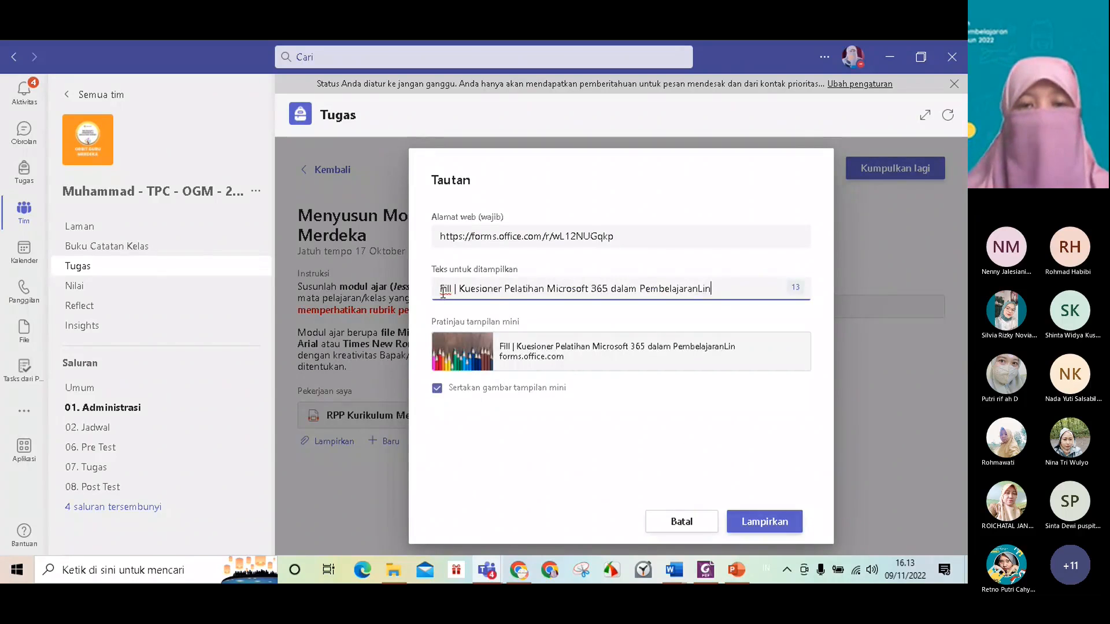
drag(712, 289, 417, 326)
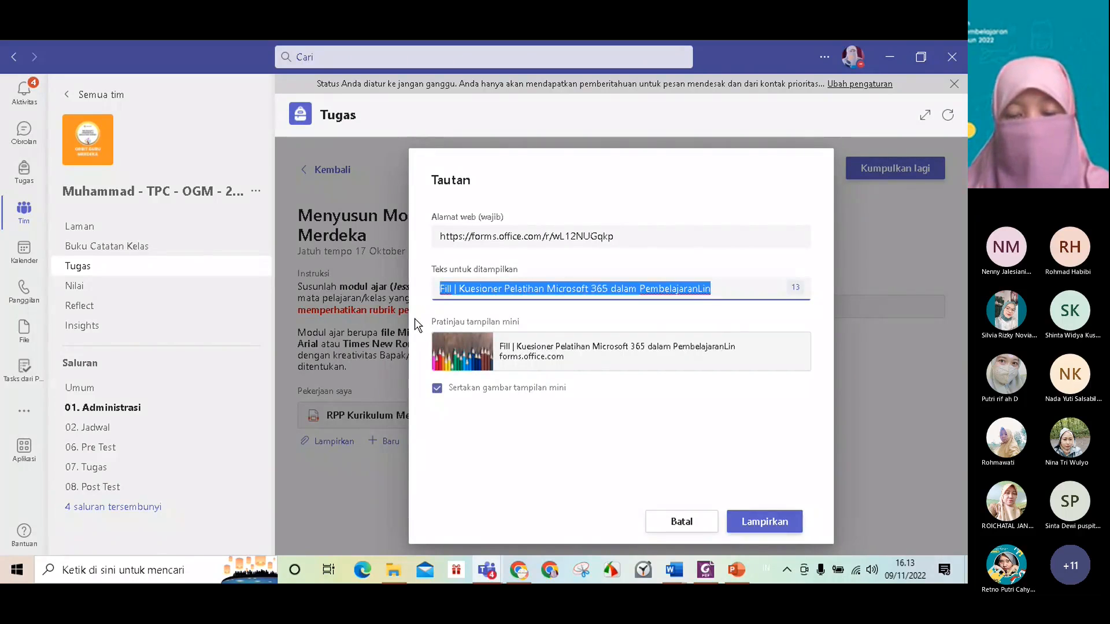
text(Link For)
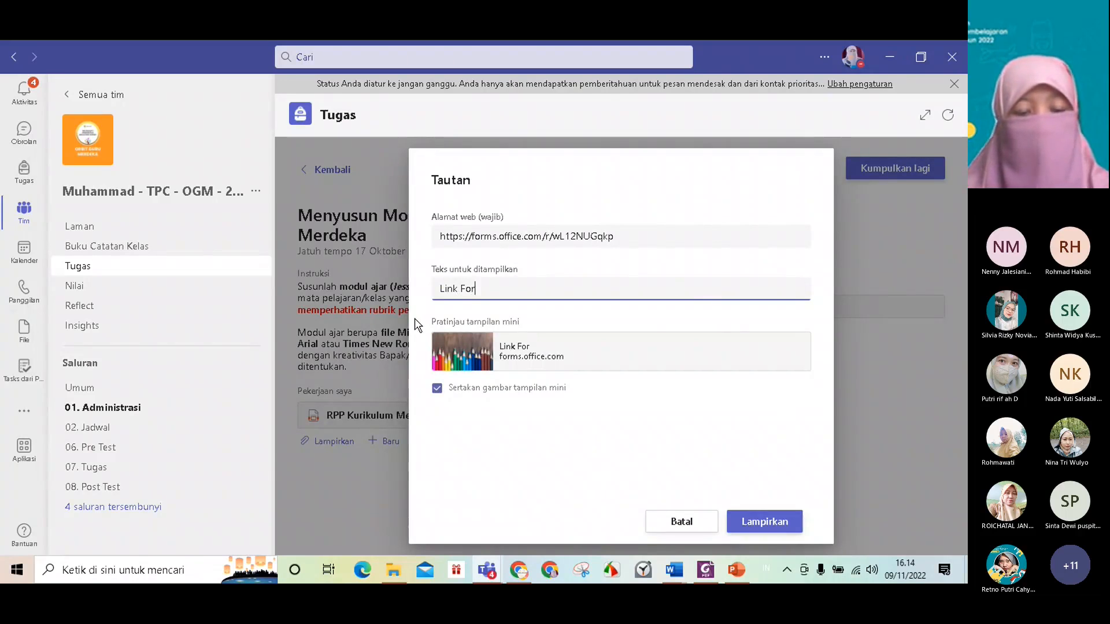
text(ms )
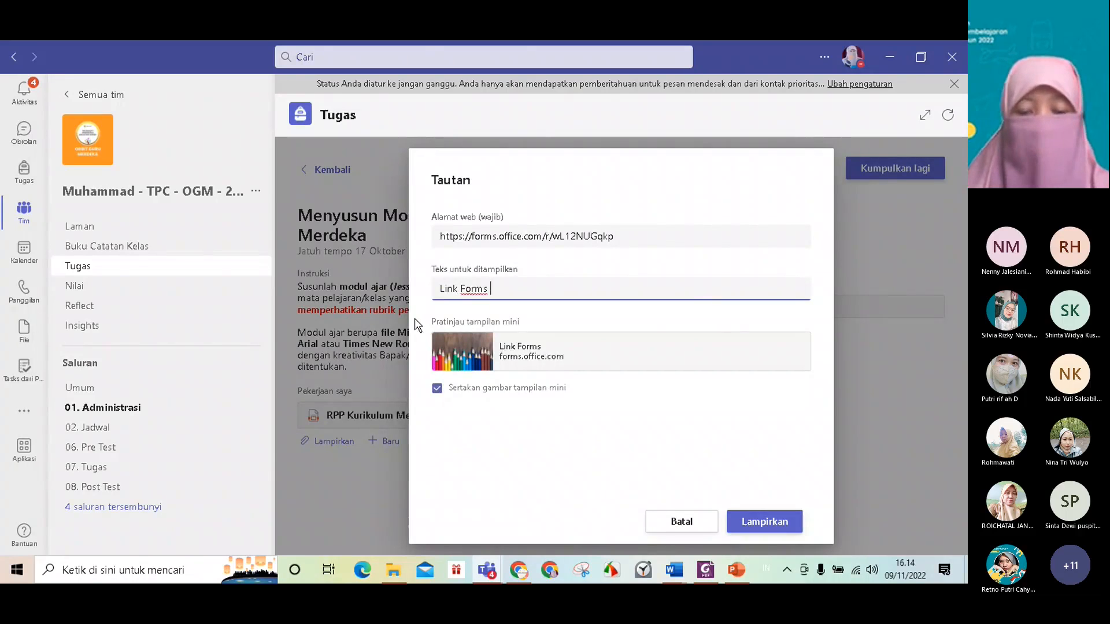
text(Formu)
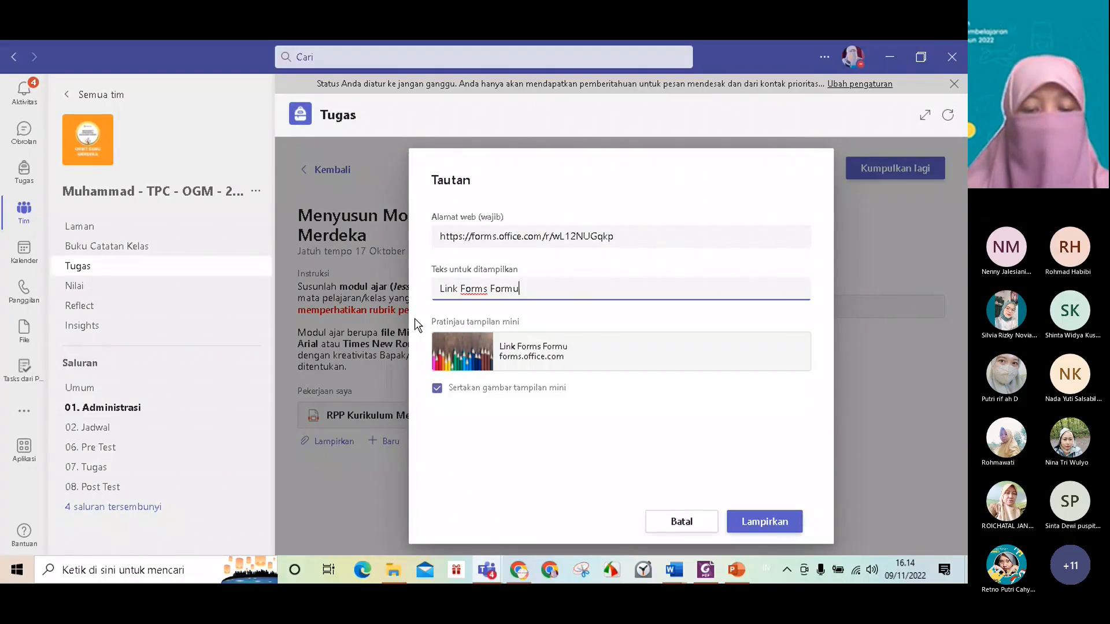
text(lir)
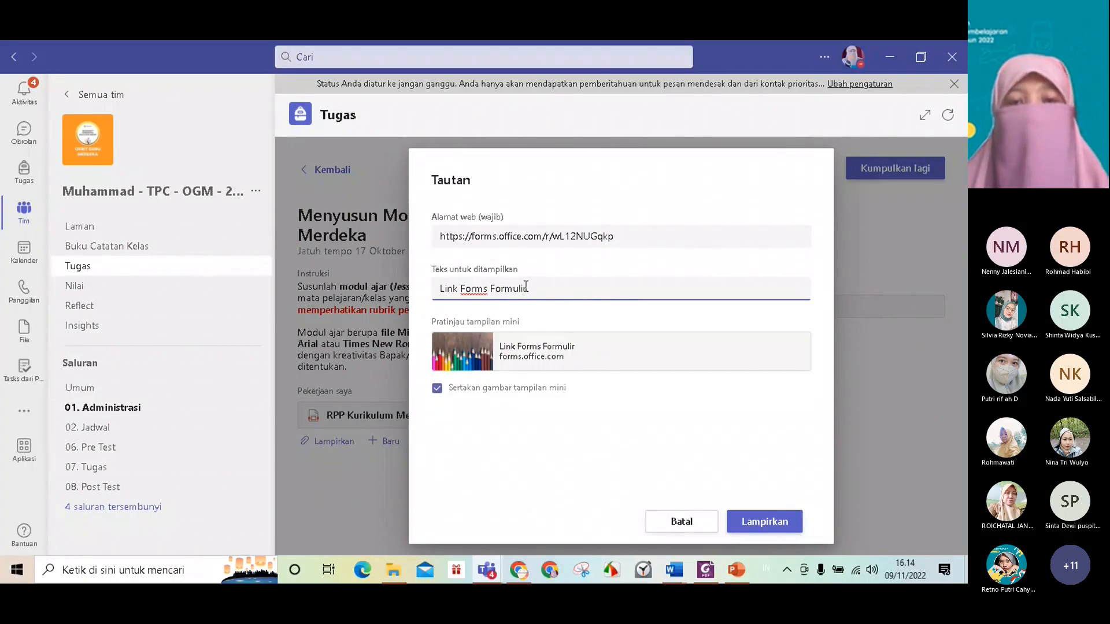
click(766, 527)
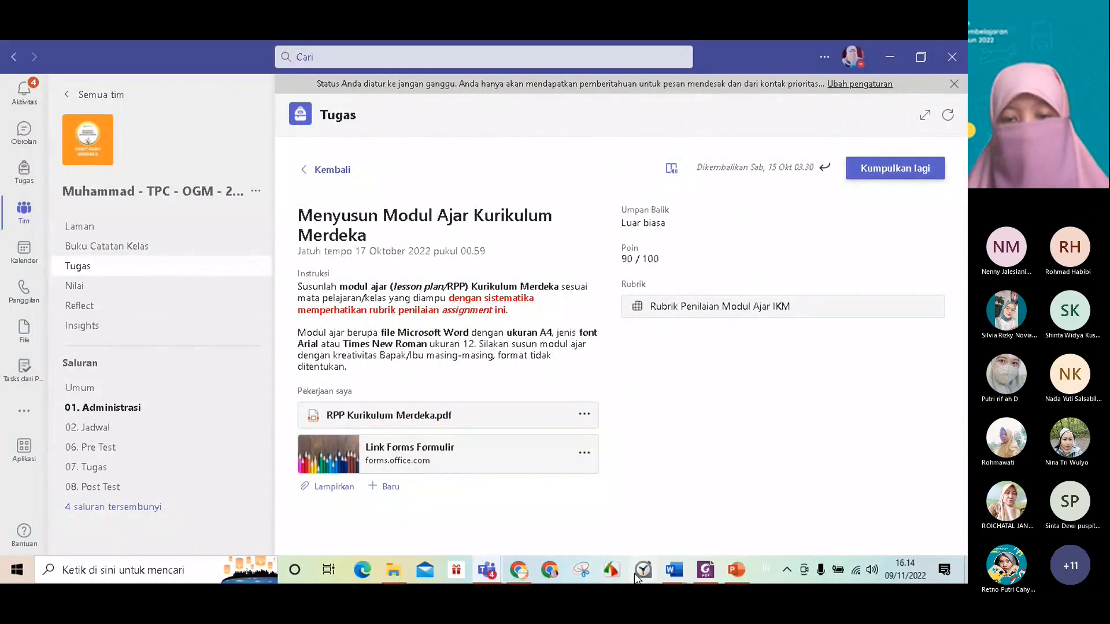
Switch to the ULANGAN MATEMATIKA BAB NILAI MUTLAK form in the browser, keep Siapa pun dapat menjawab, and copy its shortened response link
click(518, 572)
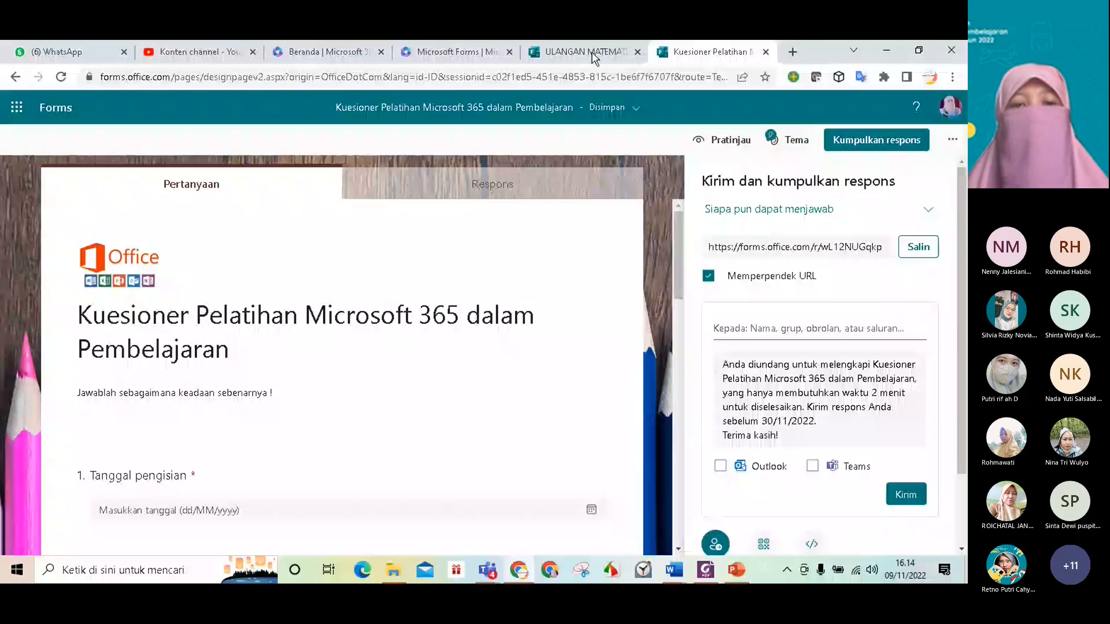
click(584, 52)
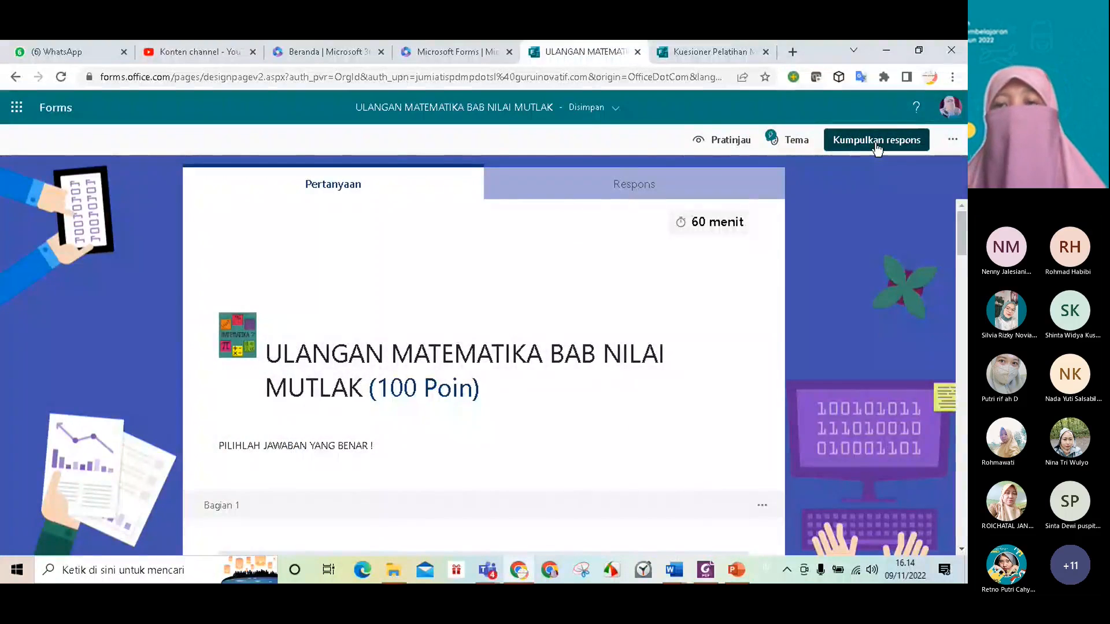
click(877, 142)
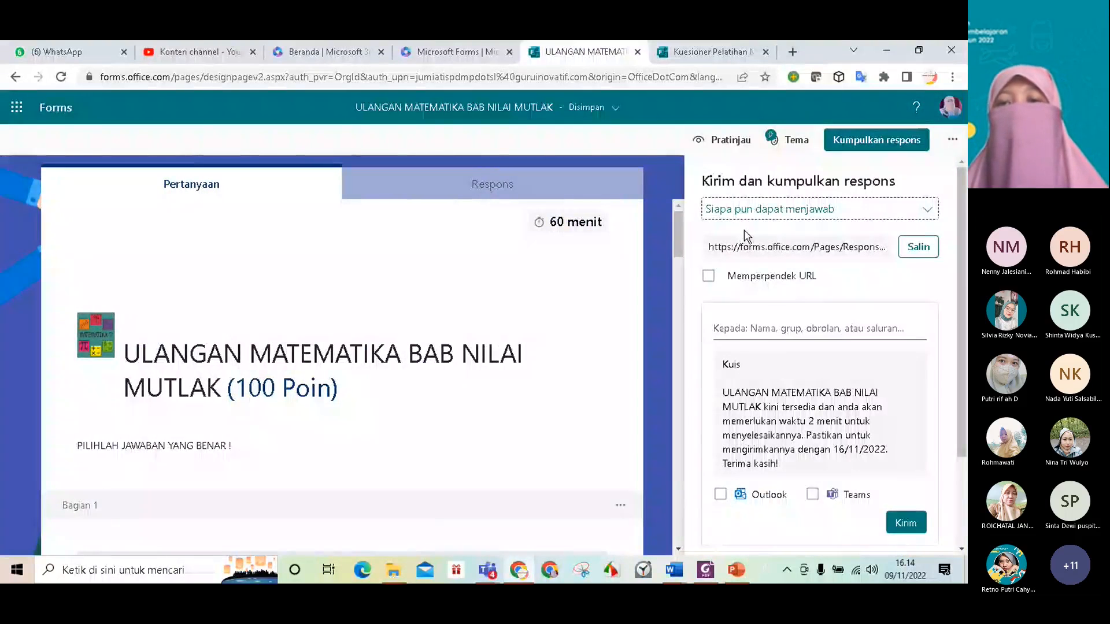
click(929, 213)
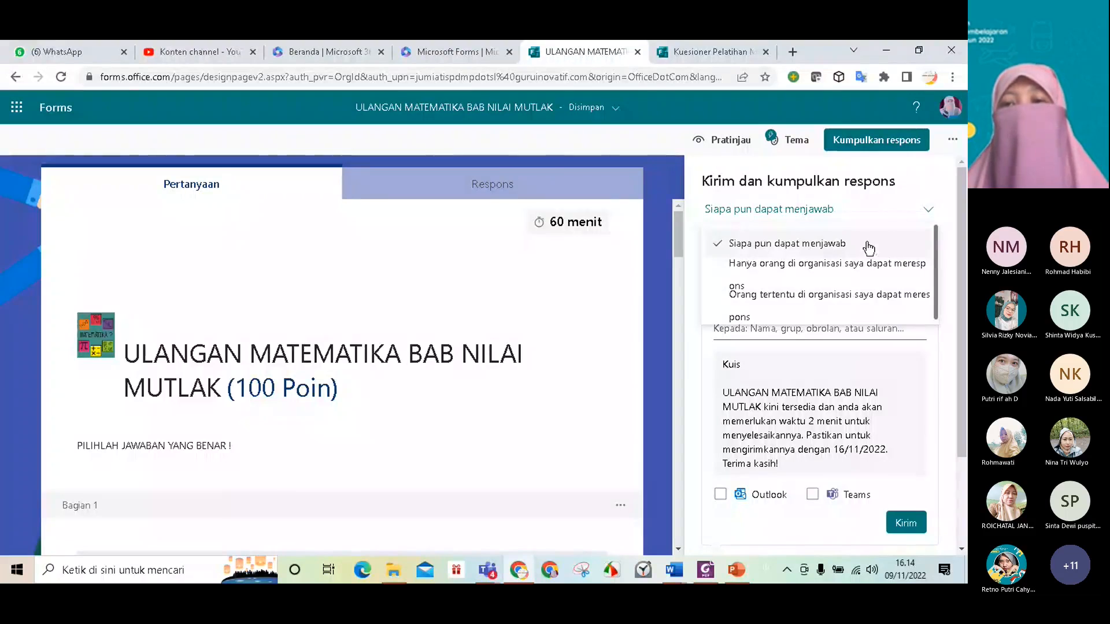
click(904, 252)
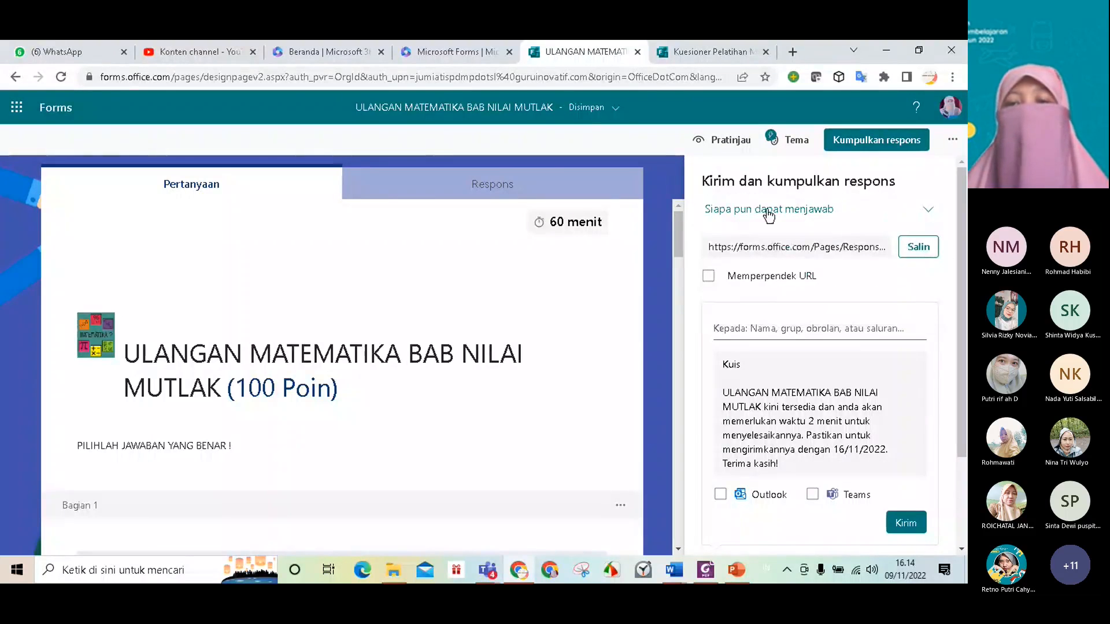
click(709, 276)
click(918, 248)
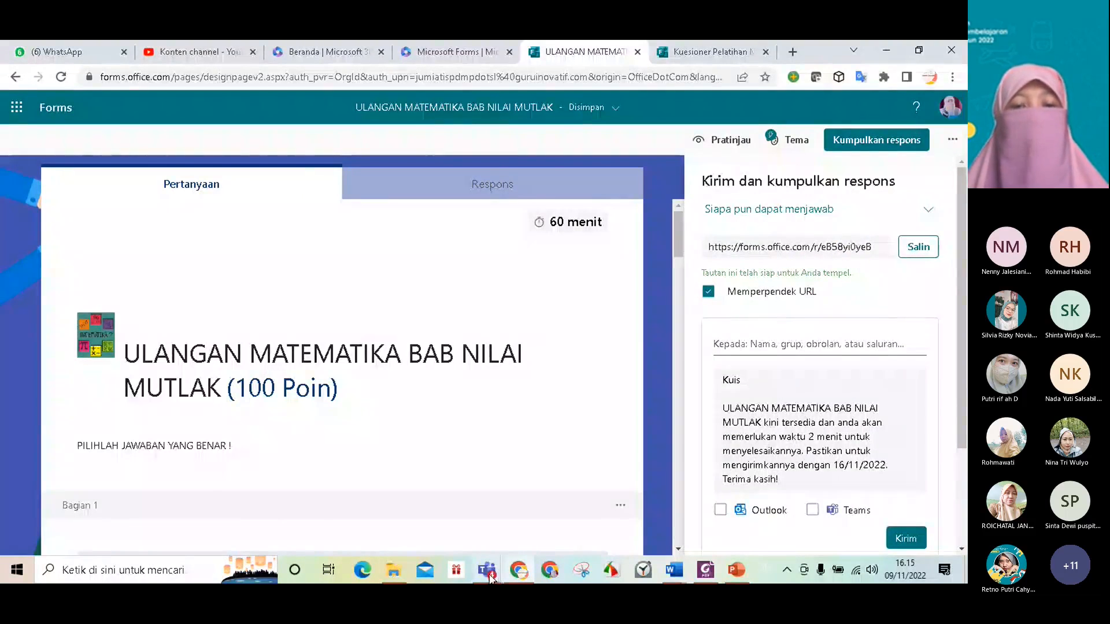
Return to the assignment in Teams, start attaching another Tautan and paste the copied quiz link as its web address
mouse_move(489, 575)
click(442, 521)
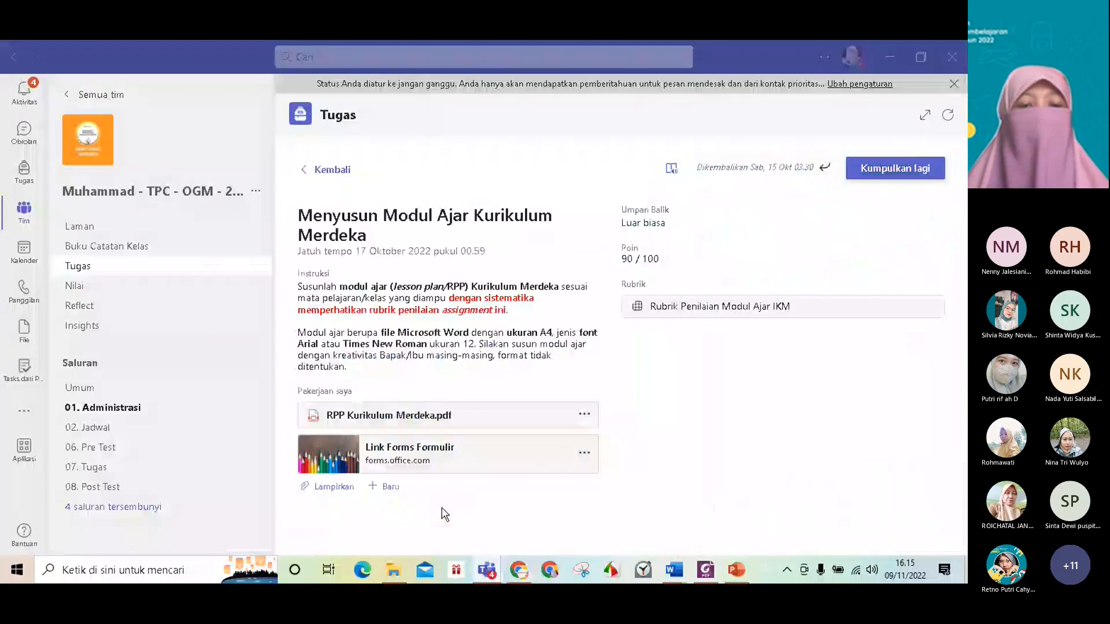
click(319, 488)
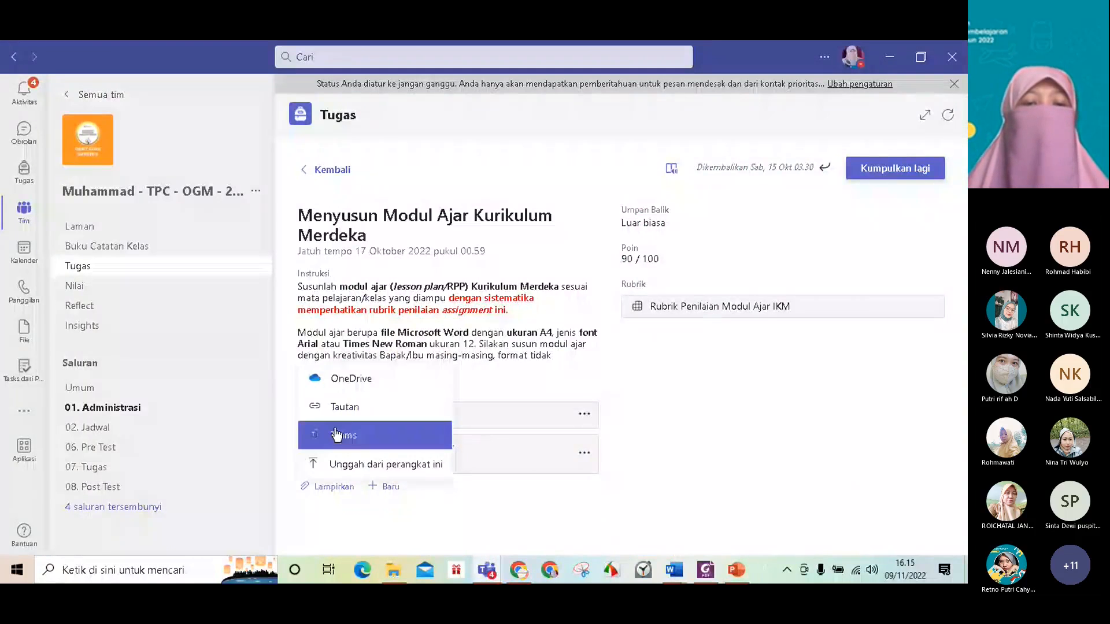
click(329, 404)
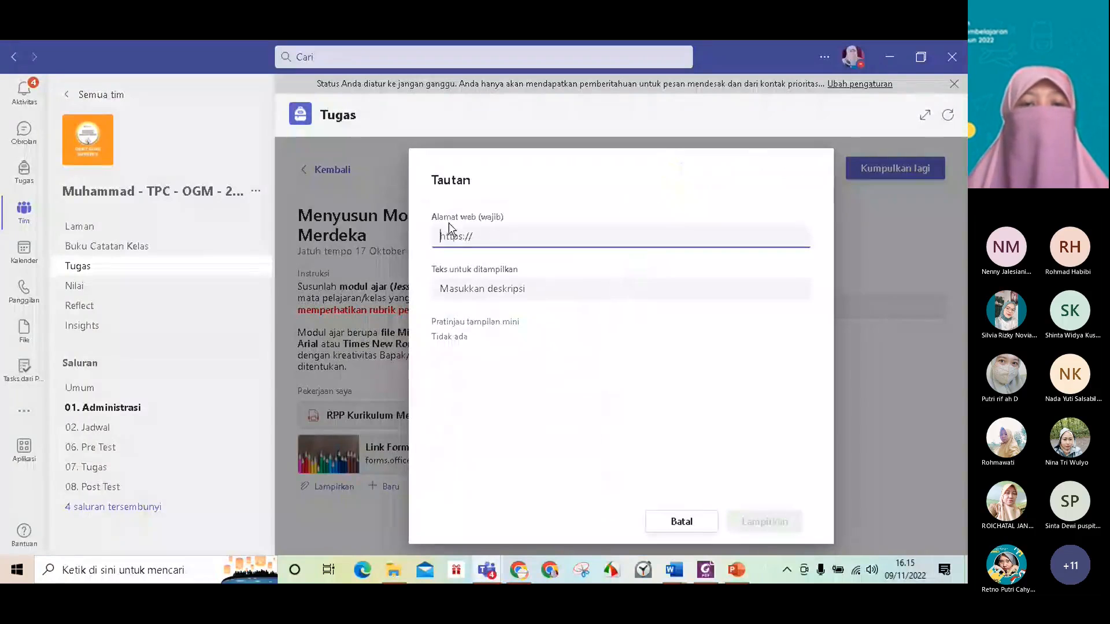
right_click(440, 237)
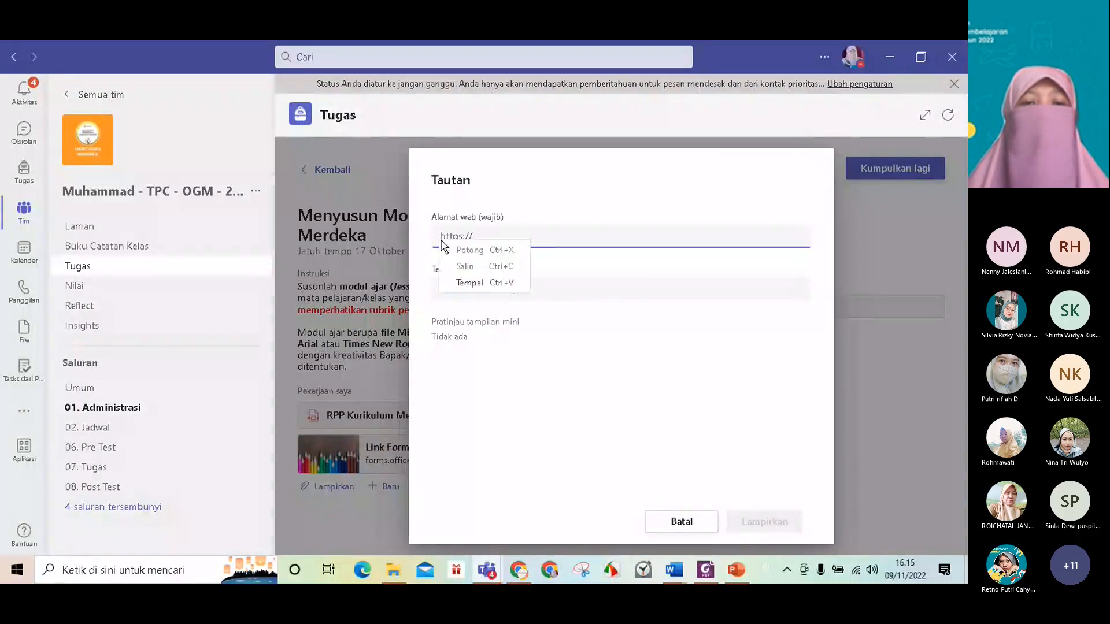
click(462, 284)
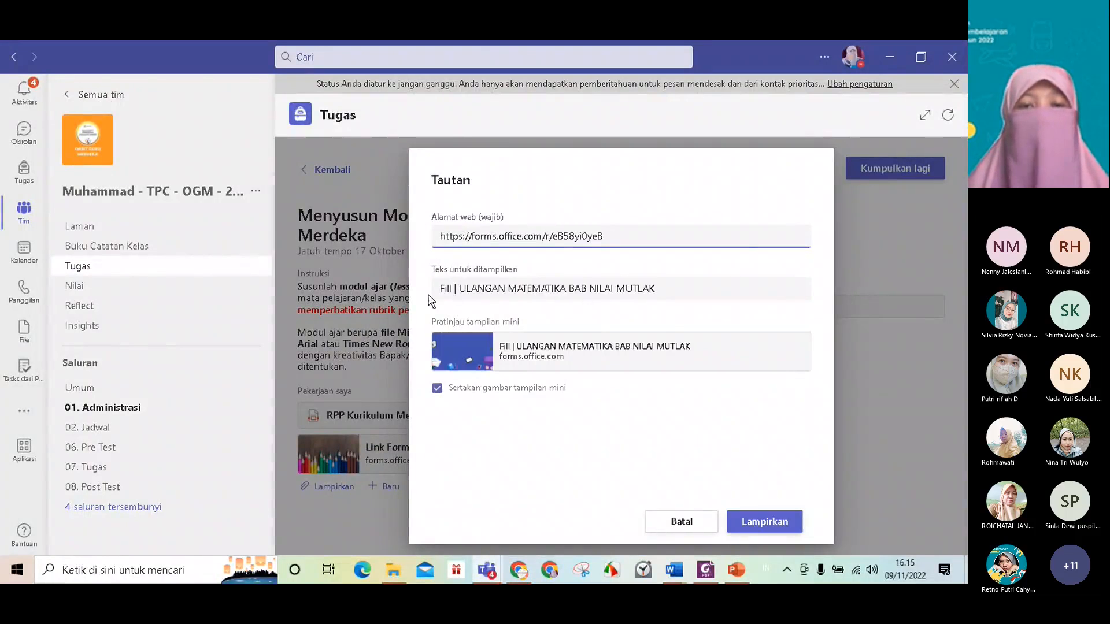
Attach the quiz link with the display text Link Forms Kuis and resubmit the assignment
drag(662, 293, 408, 292)
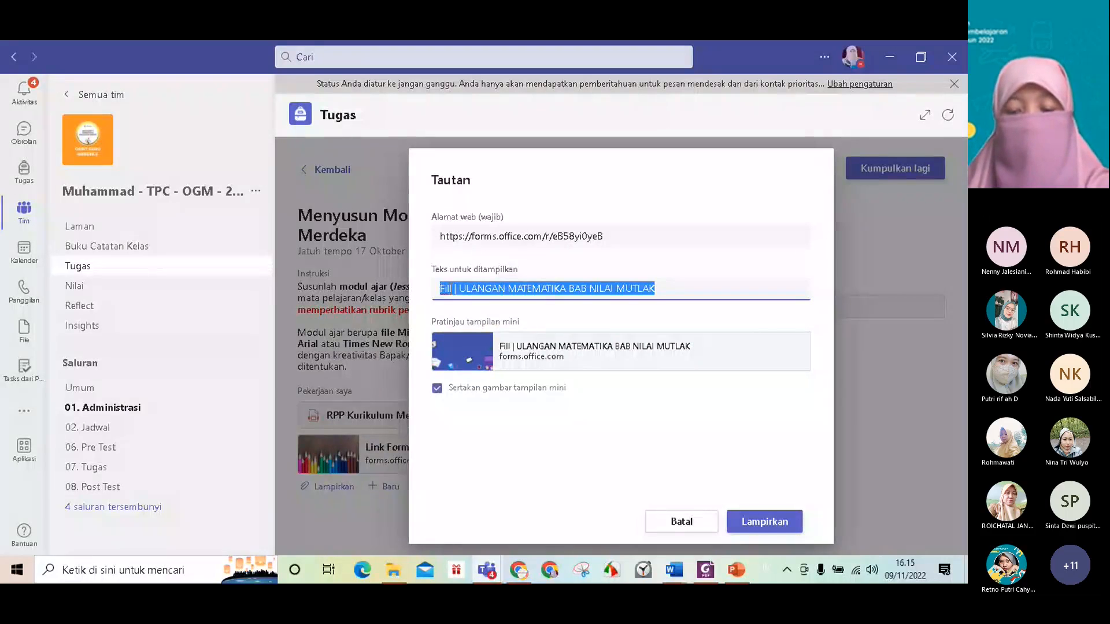
text(Link)
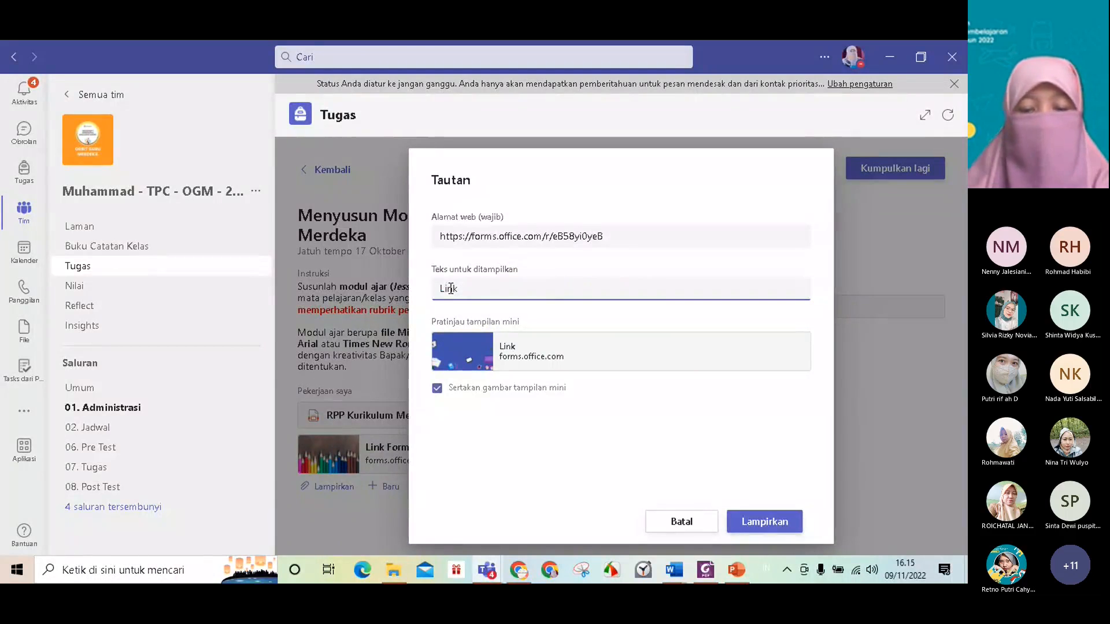
text( Forms Kuis)
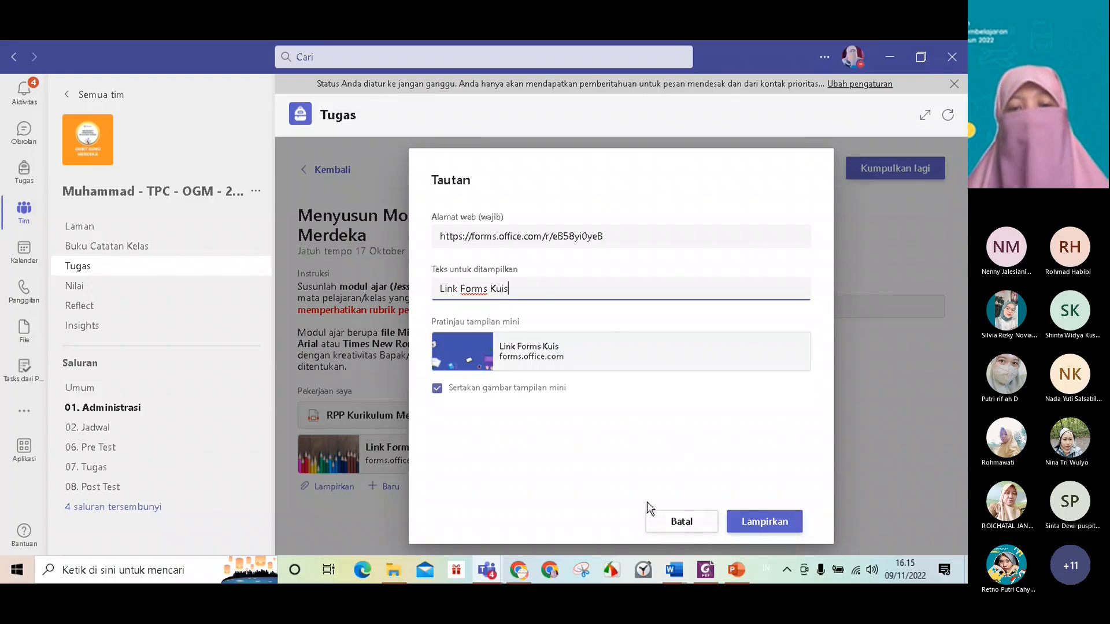
click(761, 524)
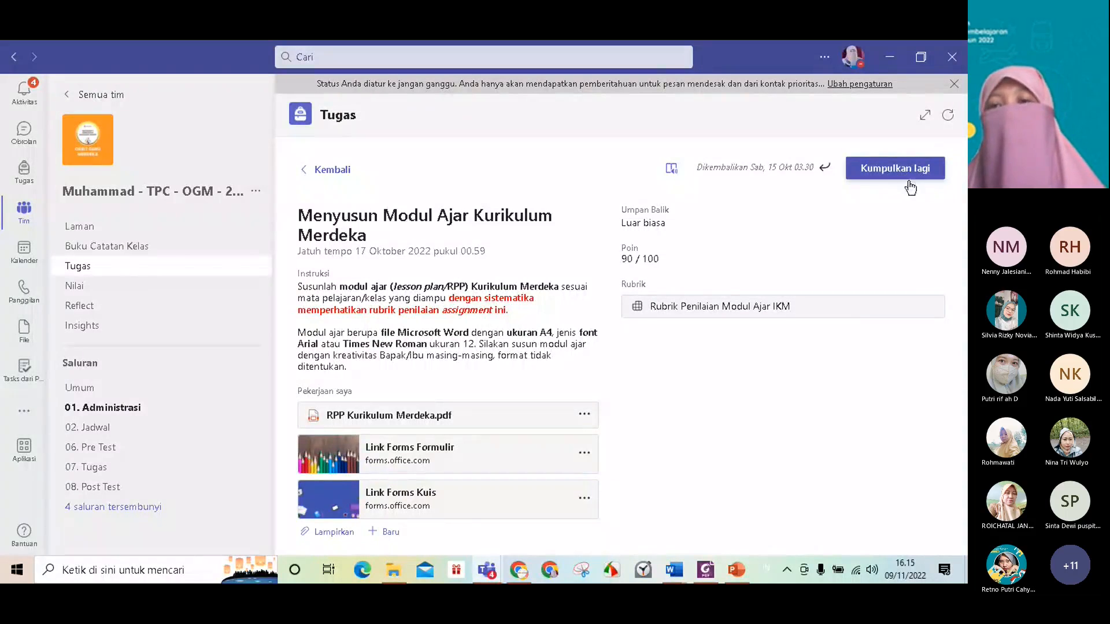
click(885, 173)
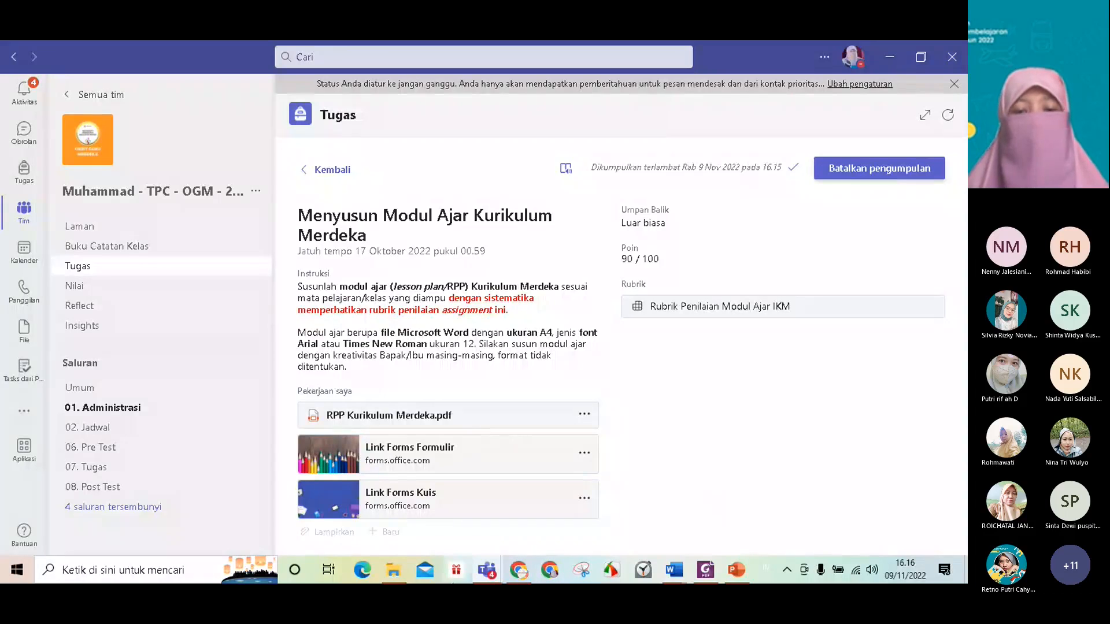
Switch to the MEETING 2 HGN 2022 window, look through the participant list and stop sharing the screen
mouse_move(492, 577)
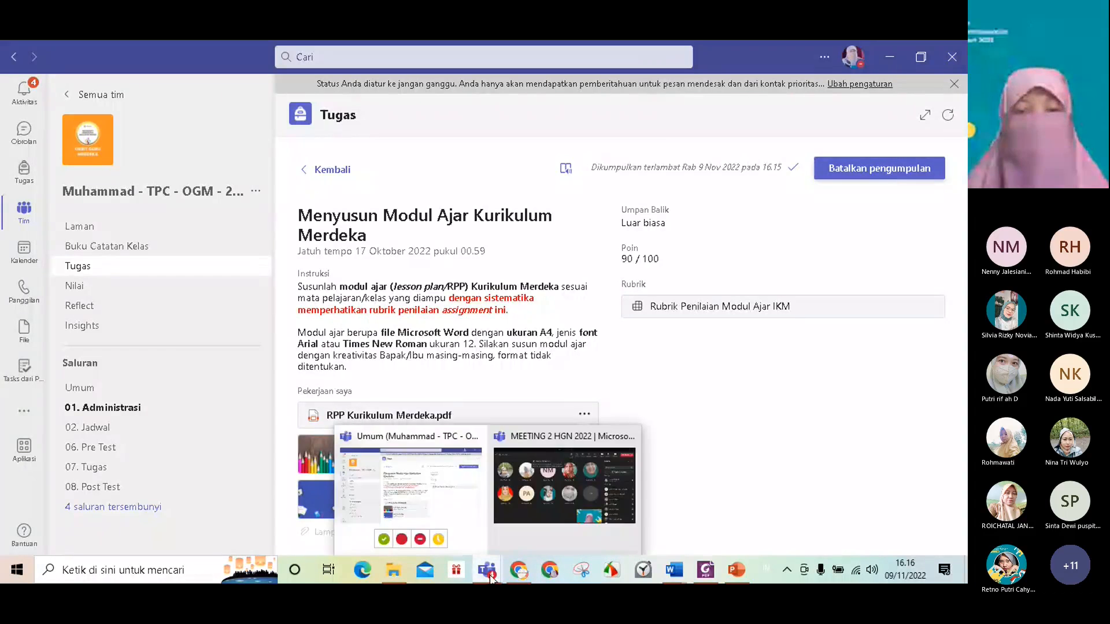
click(524, 542)
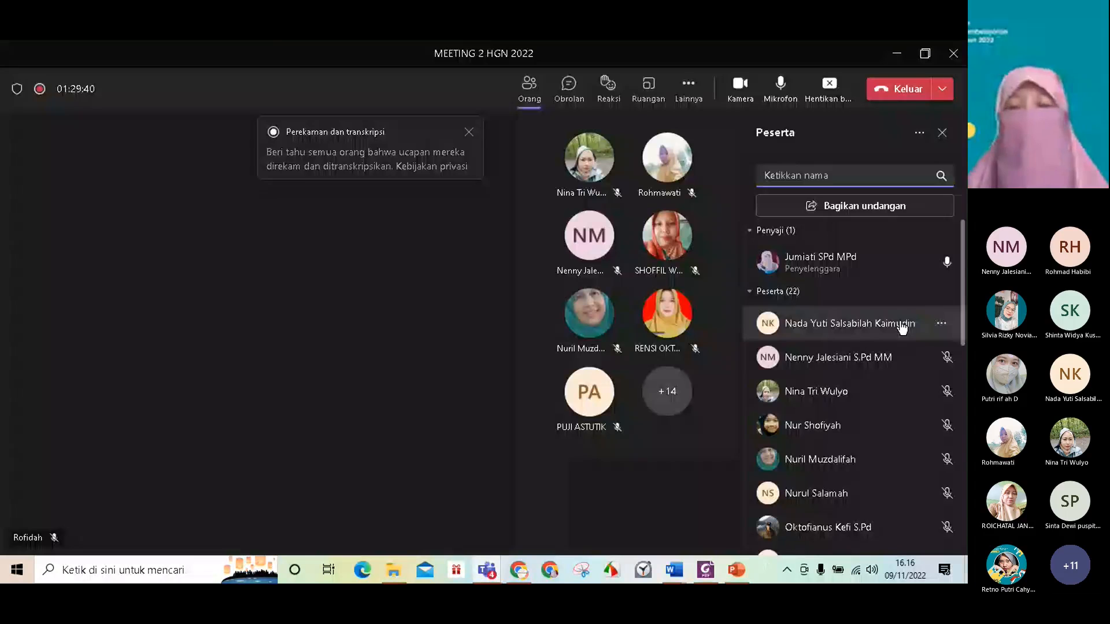
scroll(877, 322, down, 5)
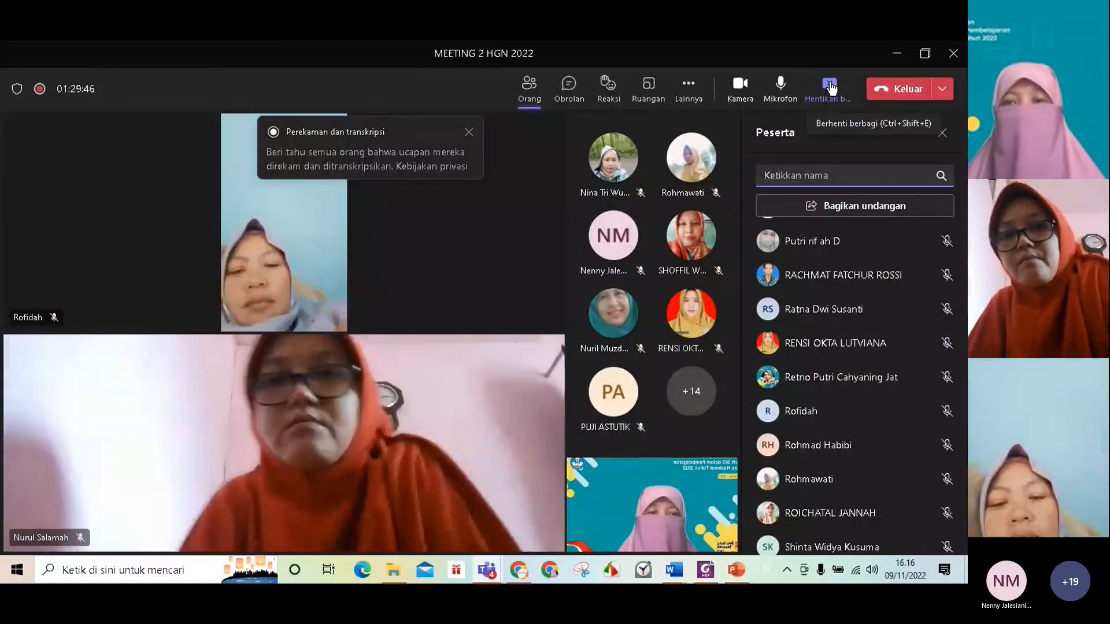
click(832, 85)
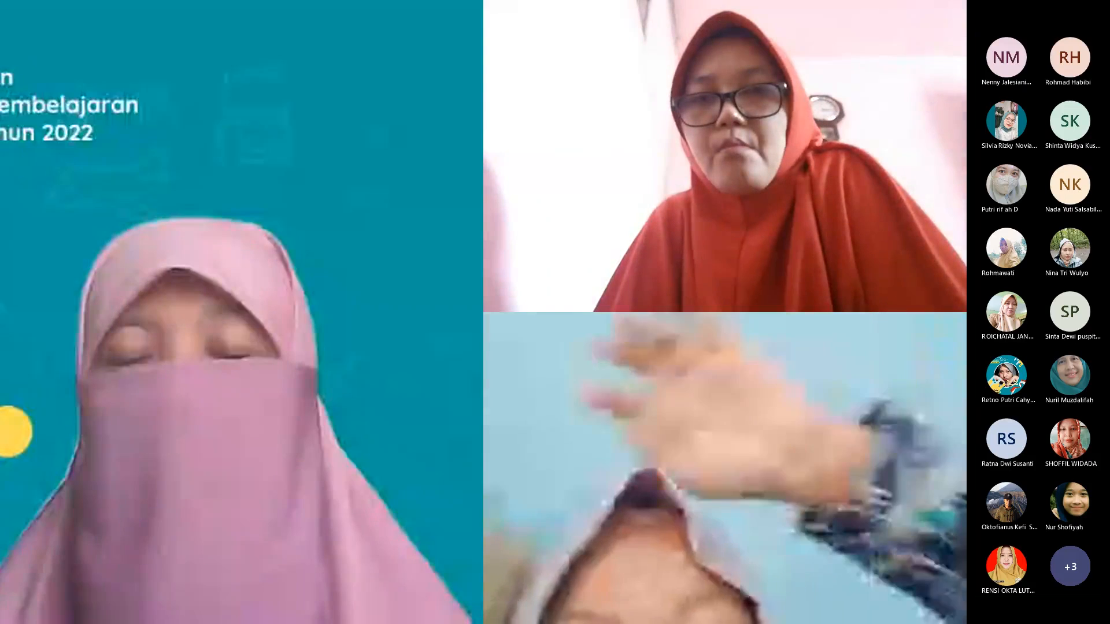
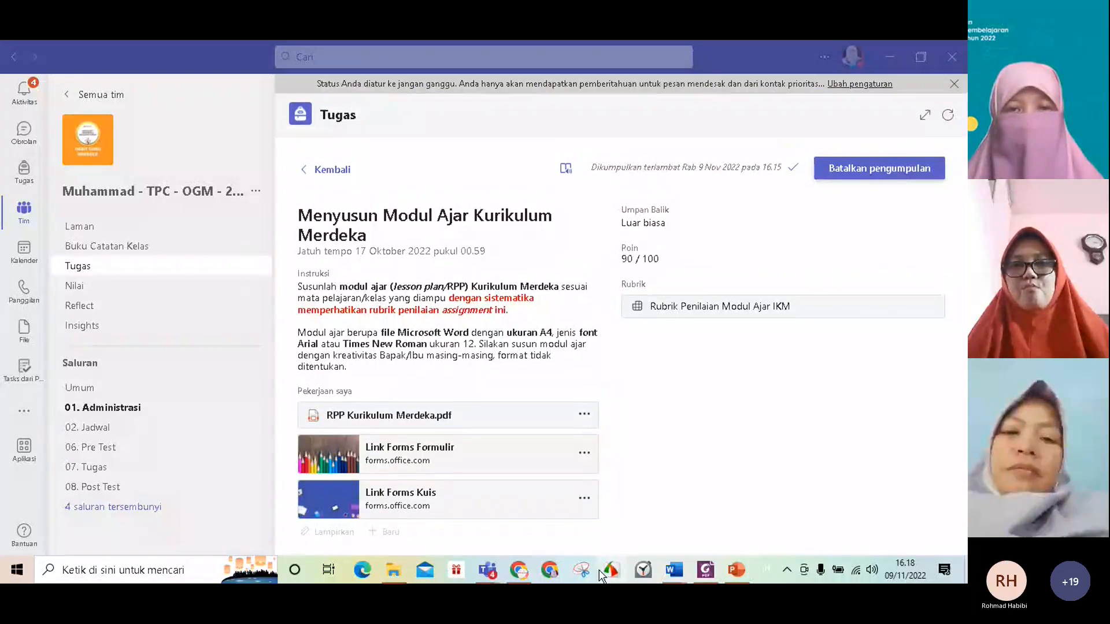
Switch to the browser, load office.com in a new tab and open OneDrive from the Microsoft 365 apps
click(524, 574)
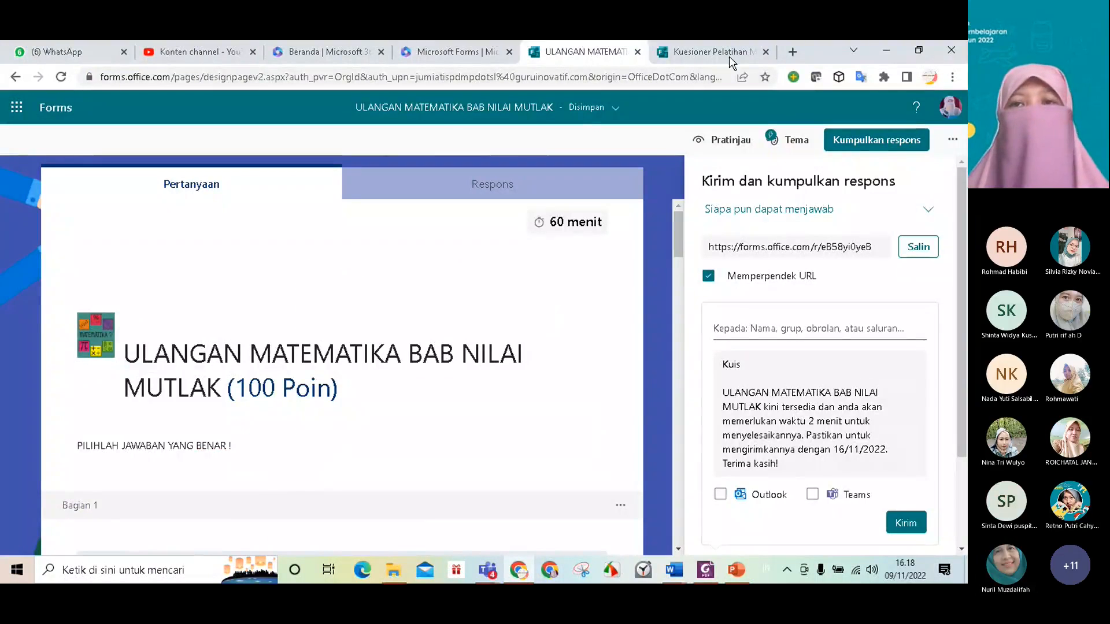
click(792, 53)
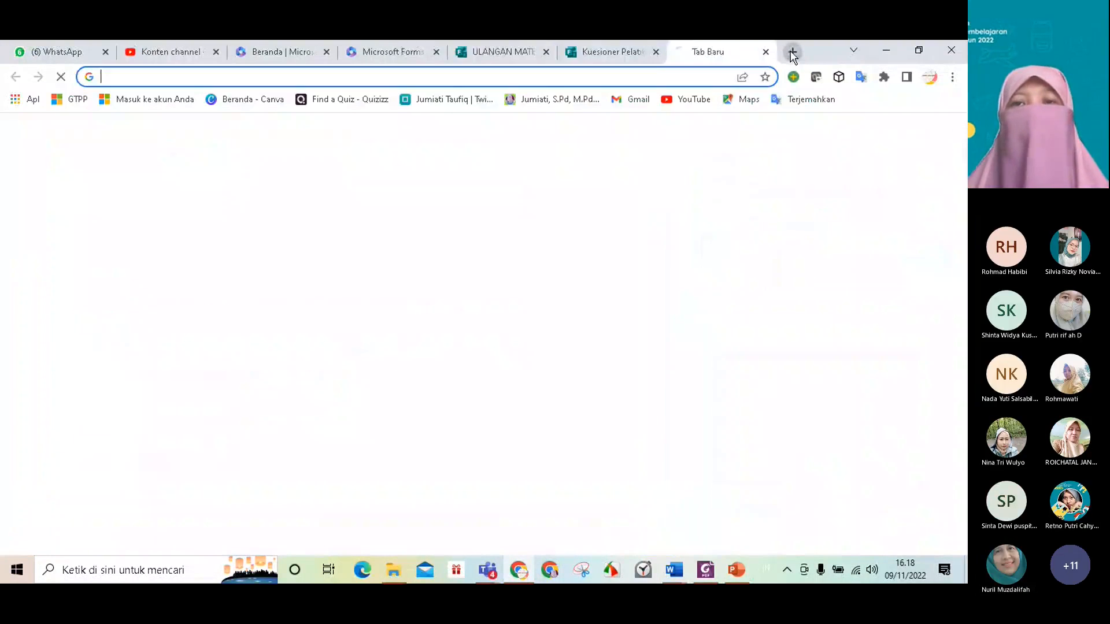
click(104, 76)
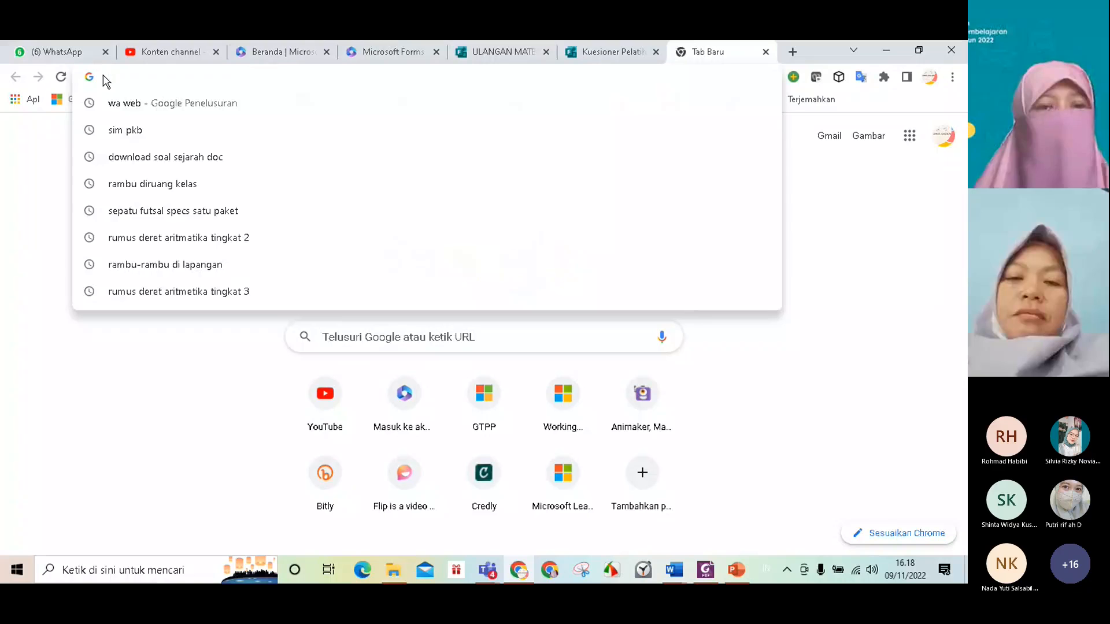
text(office.c)
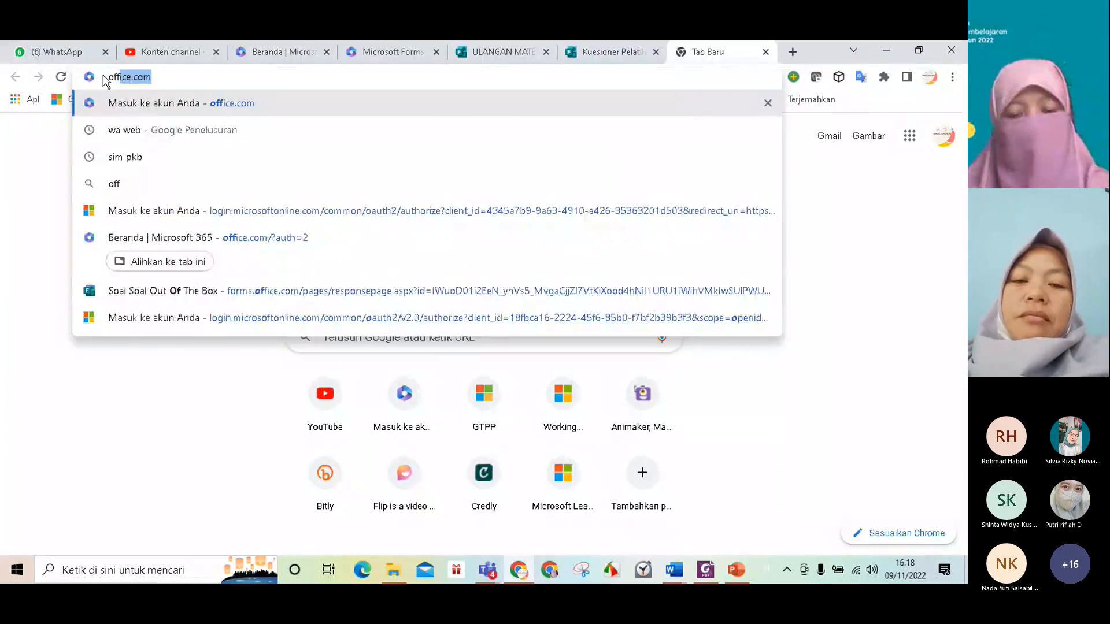
text(om)
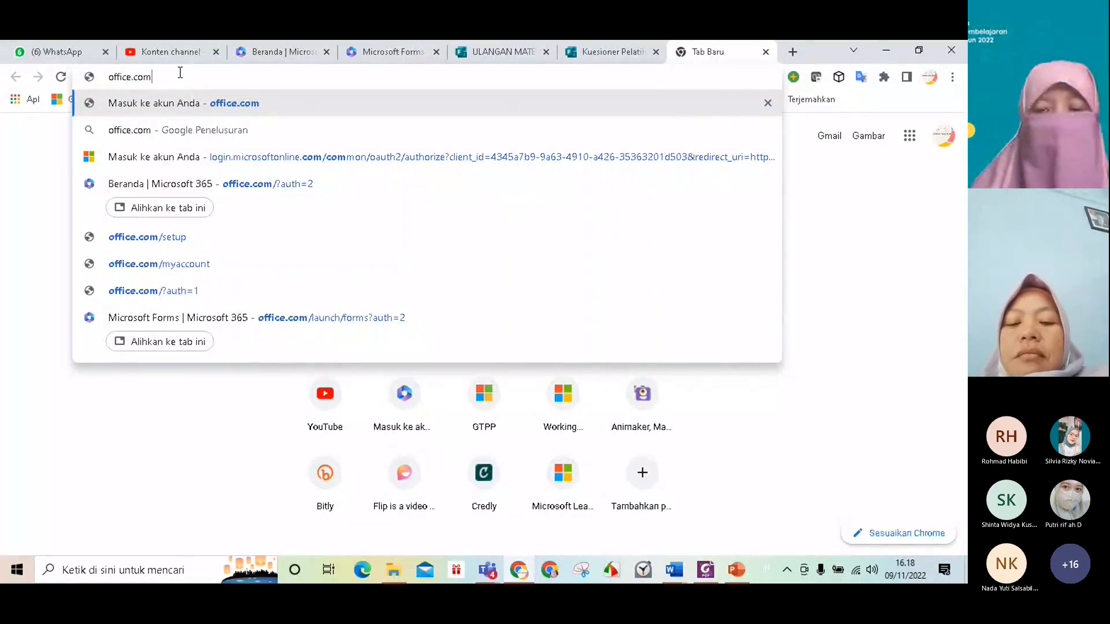
key(Return)
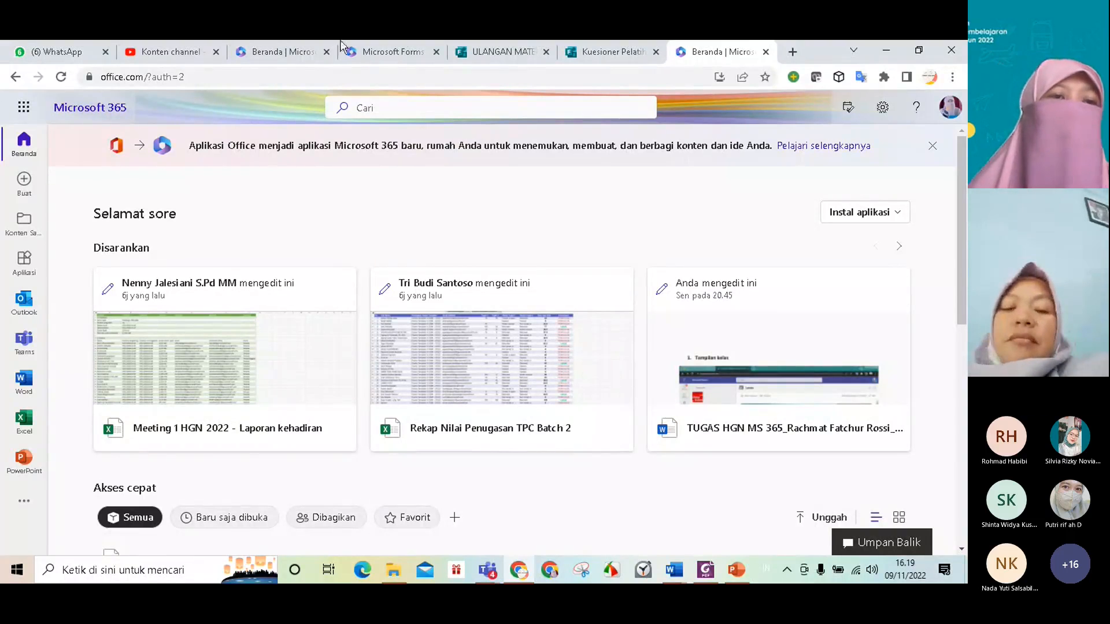
click(24, 113)
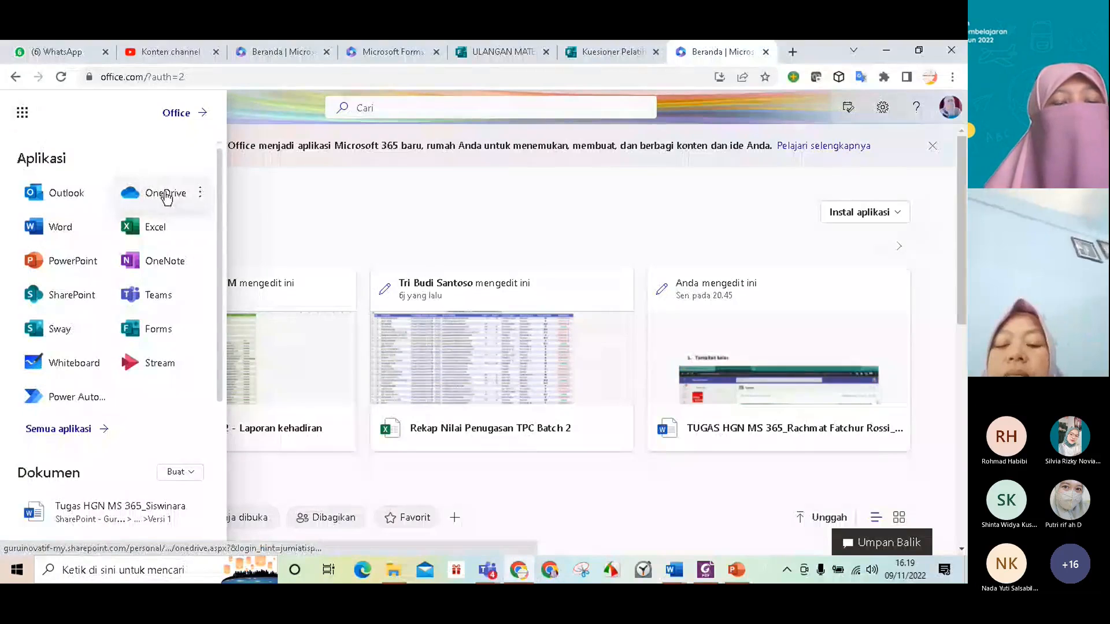
click(165, 195)
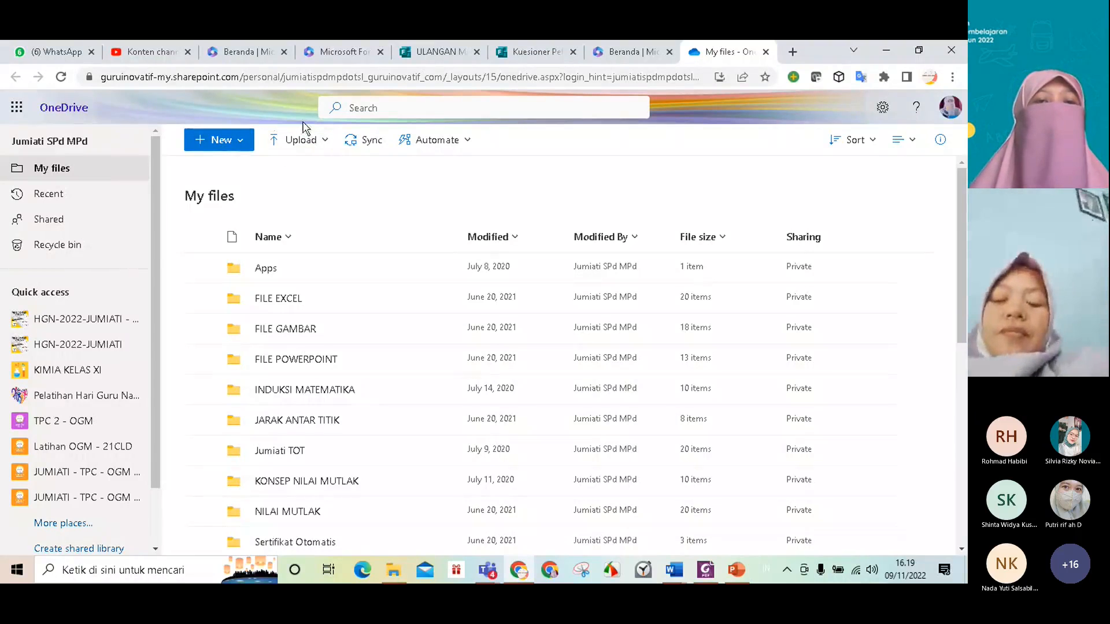
Upload the Word file CONTOH SOAL UTK FORM KUIS from the BAHAN DEMO FORMS folder to My files
click(299, 142)
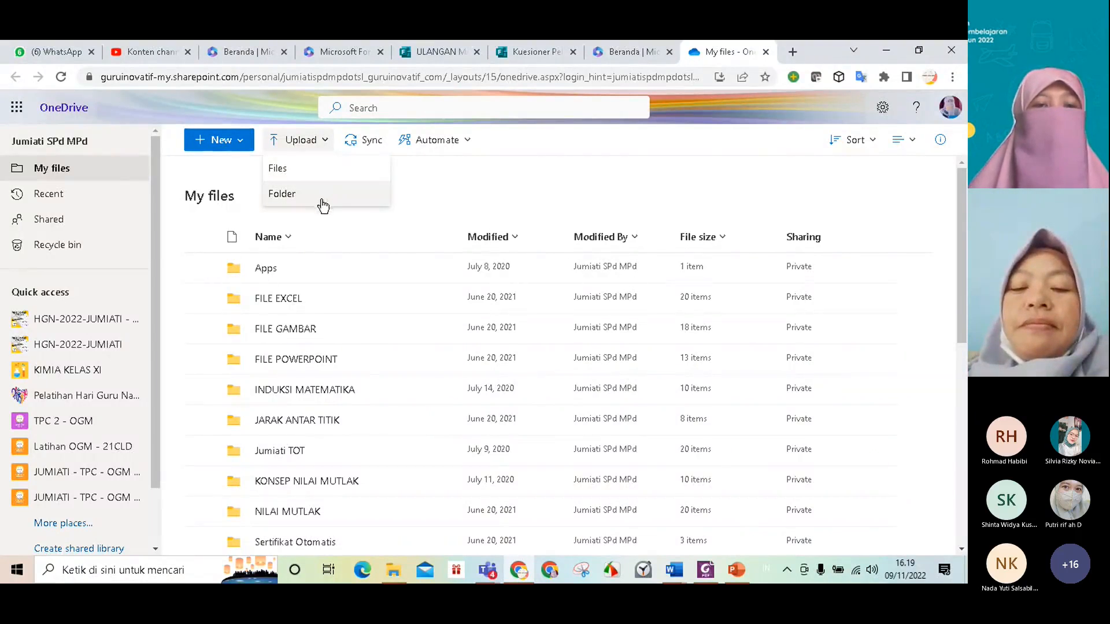
click(295, 172)
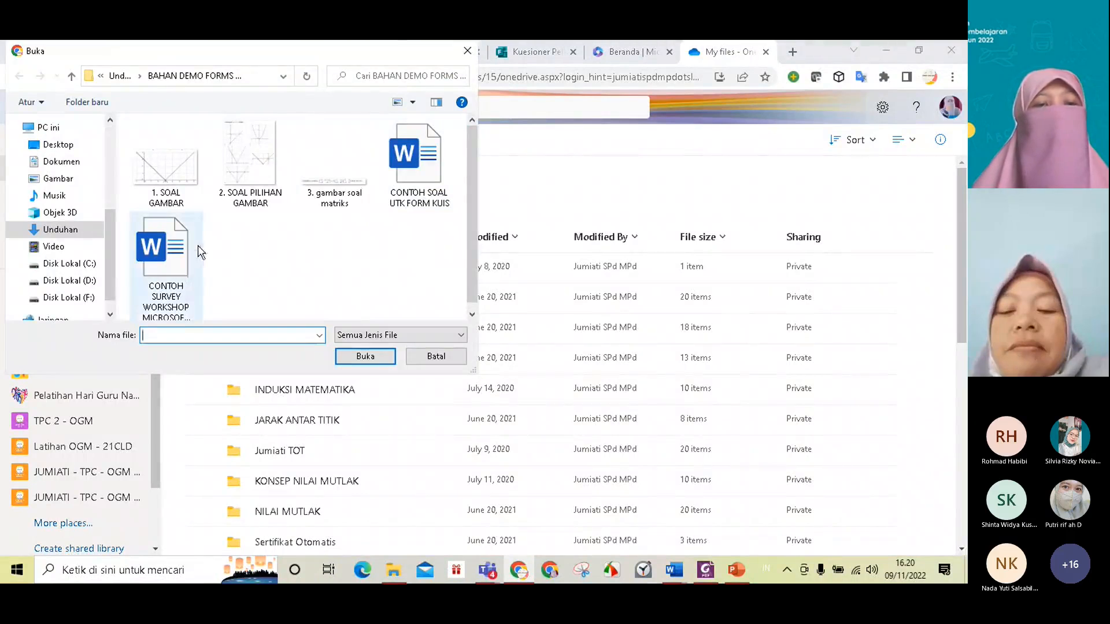
scroll(197, 246, down, 1)
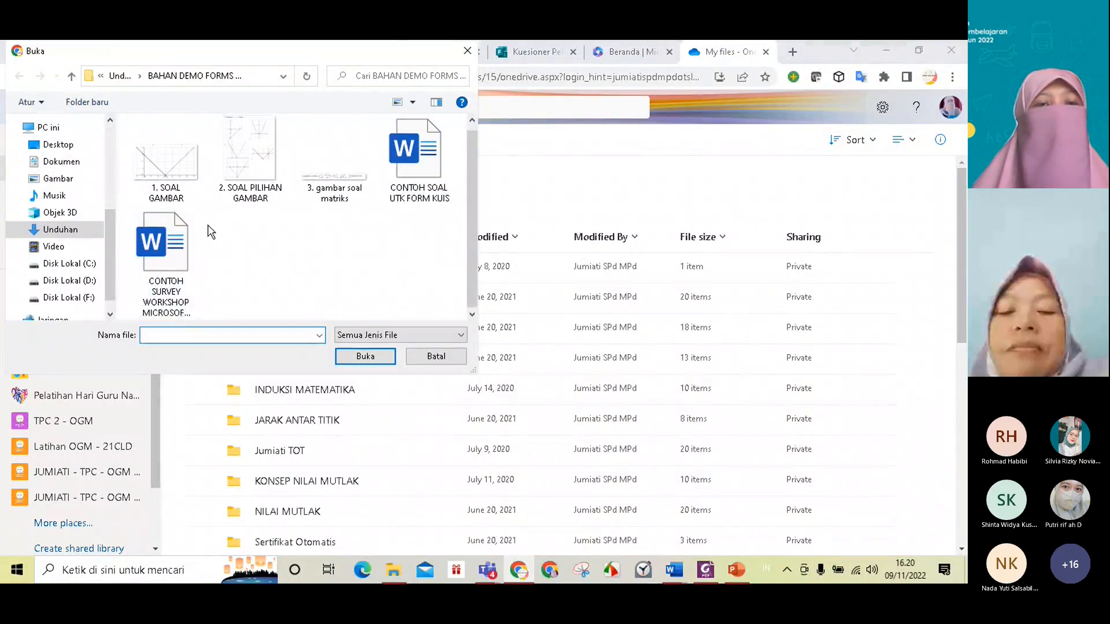
click(404, 174)
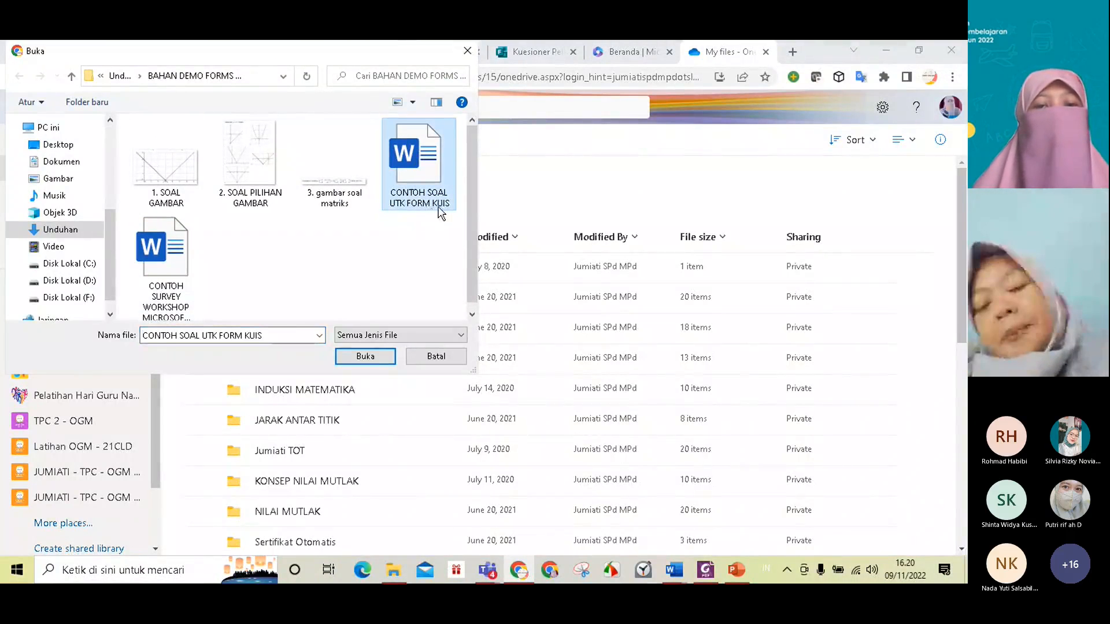
click(381, 359)
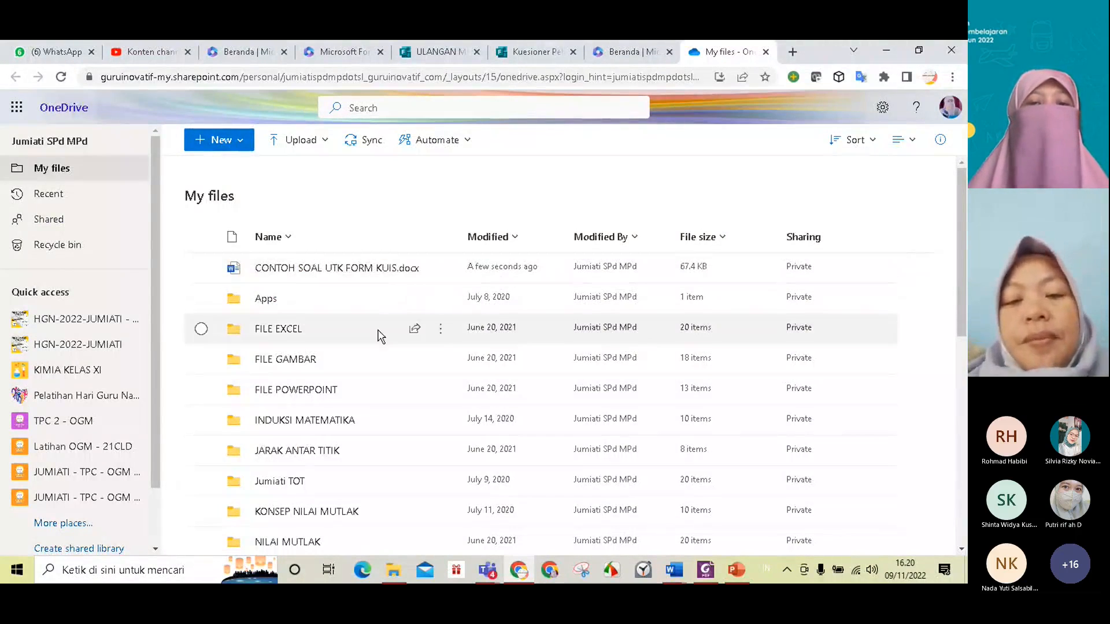
mouse_move(348, 278)
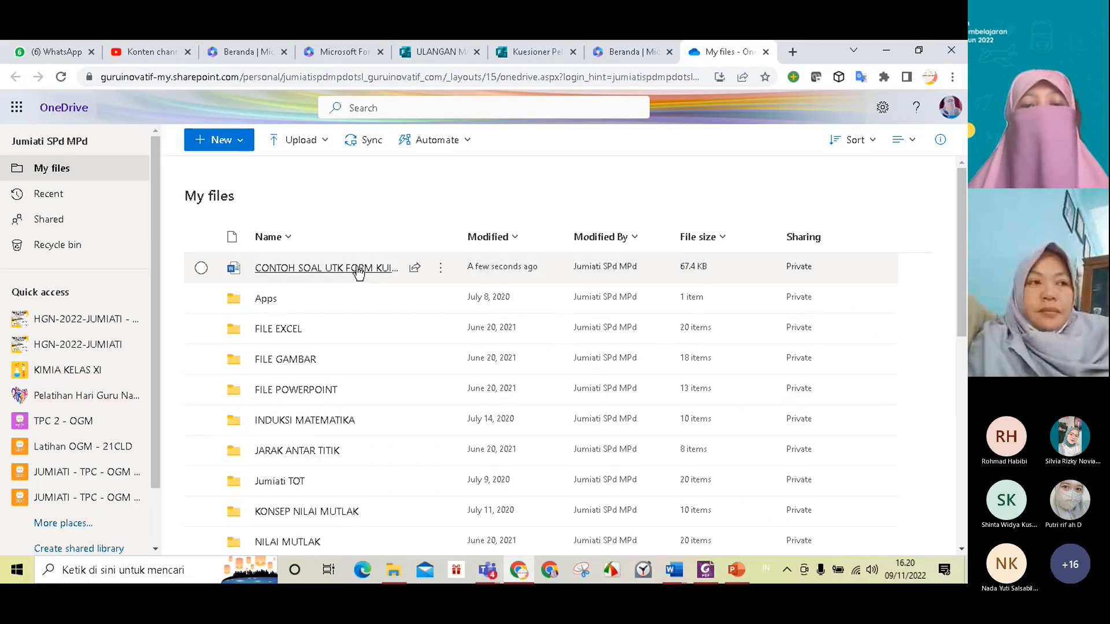
Open the VIDEO PEMBELAJARAN folder and bring up the sharing options for VIDEO JARAK ANTAR TITIK (SWAY) .mp4
mouse_move(382, 264)
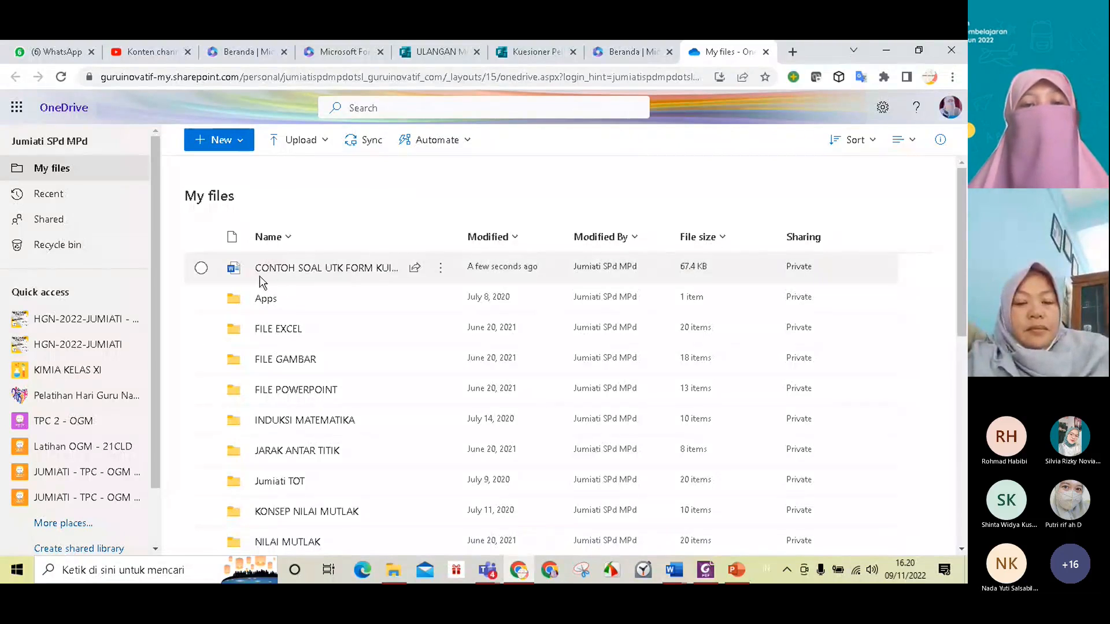
mouse_move(309, 271)
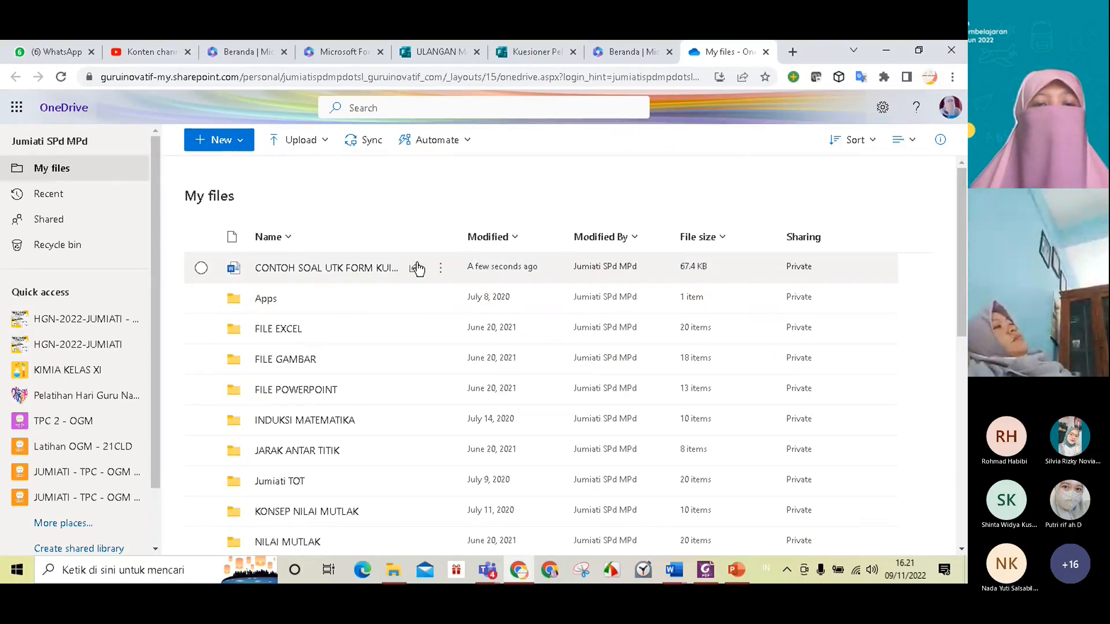
scroll(341, 285, down, 4)
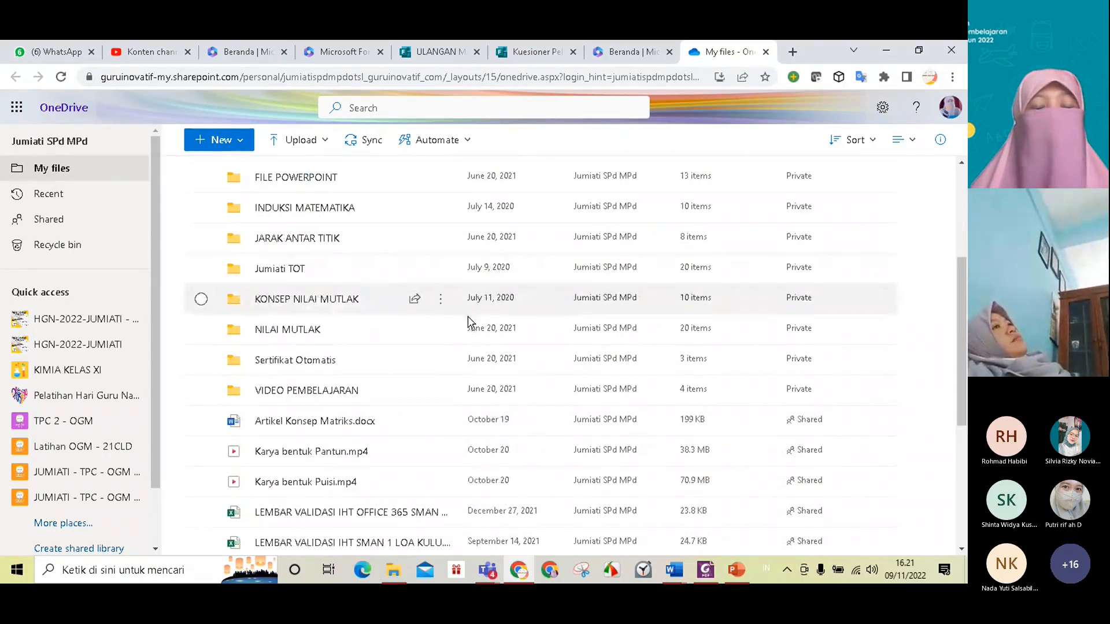
click(309, 397)
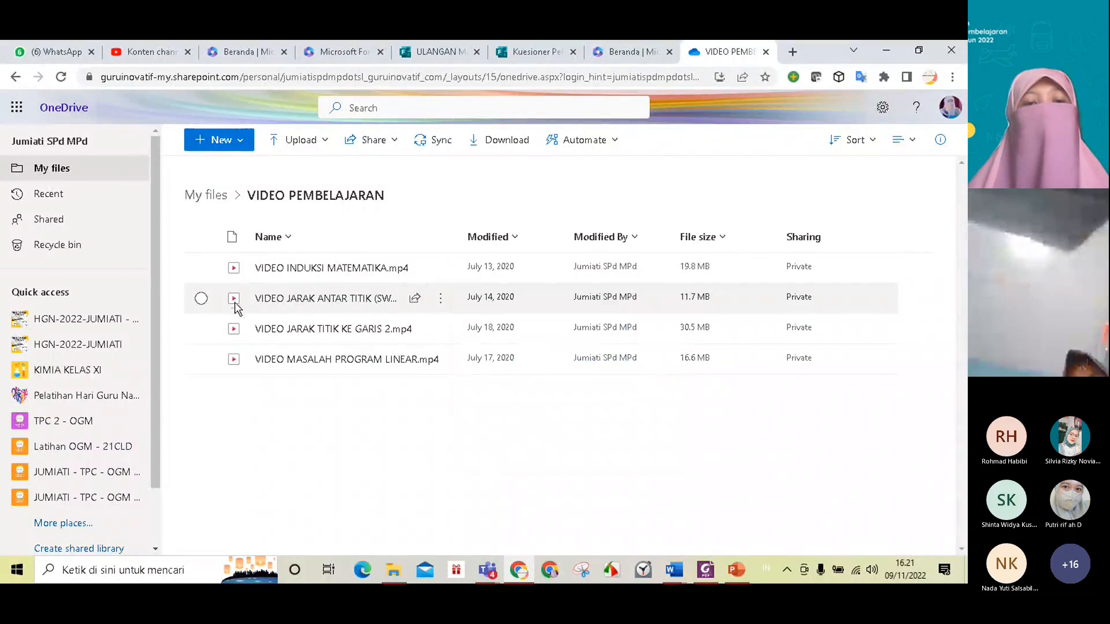
click(201, 298)
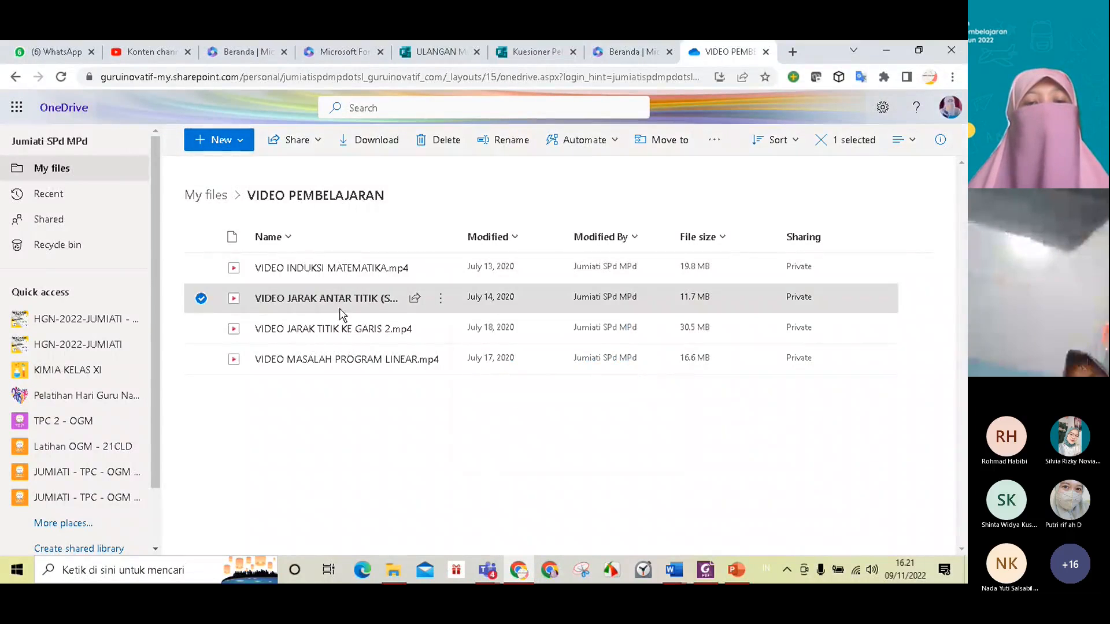
click(415, 300)
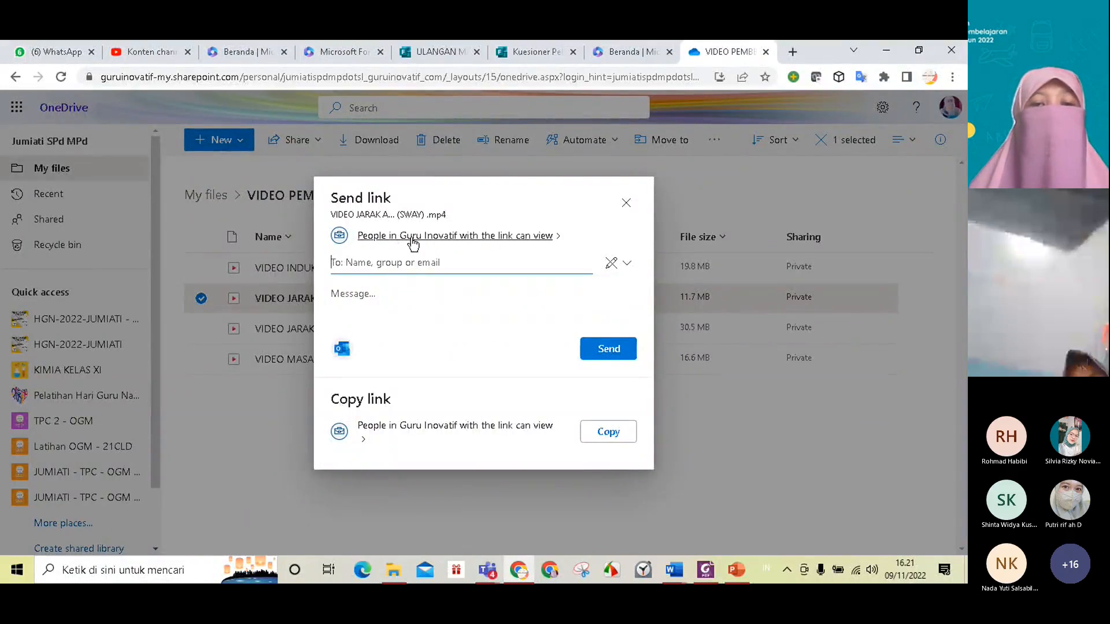
Make the video's sharing link work for Anyone with the link and copy it
click(559, 242)
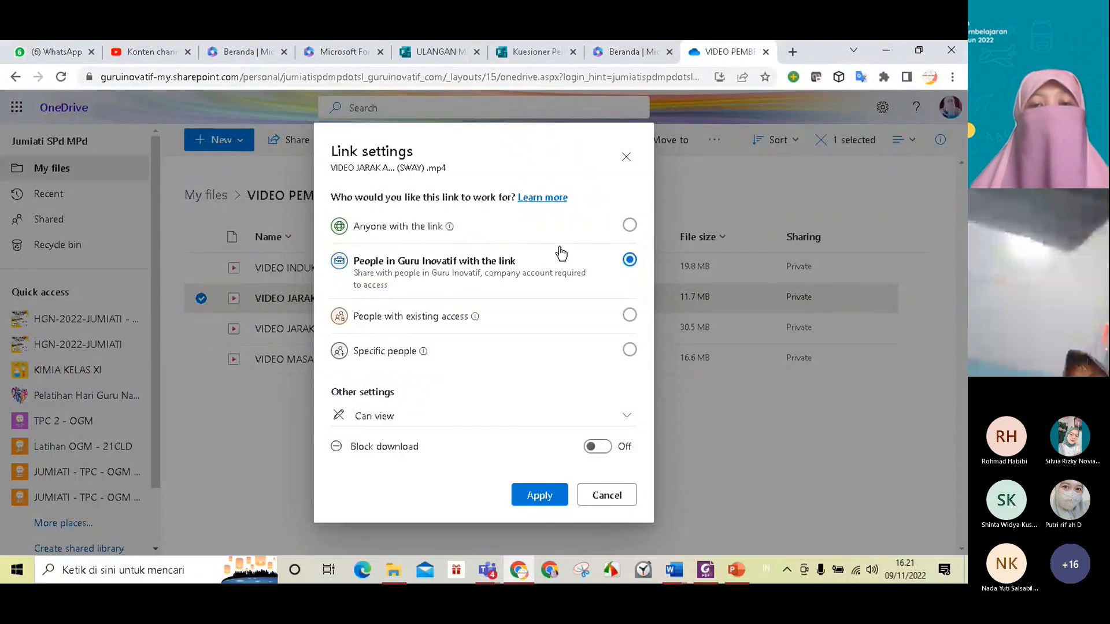
click(629, 226)
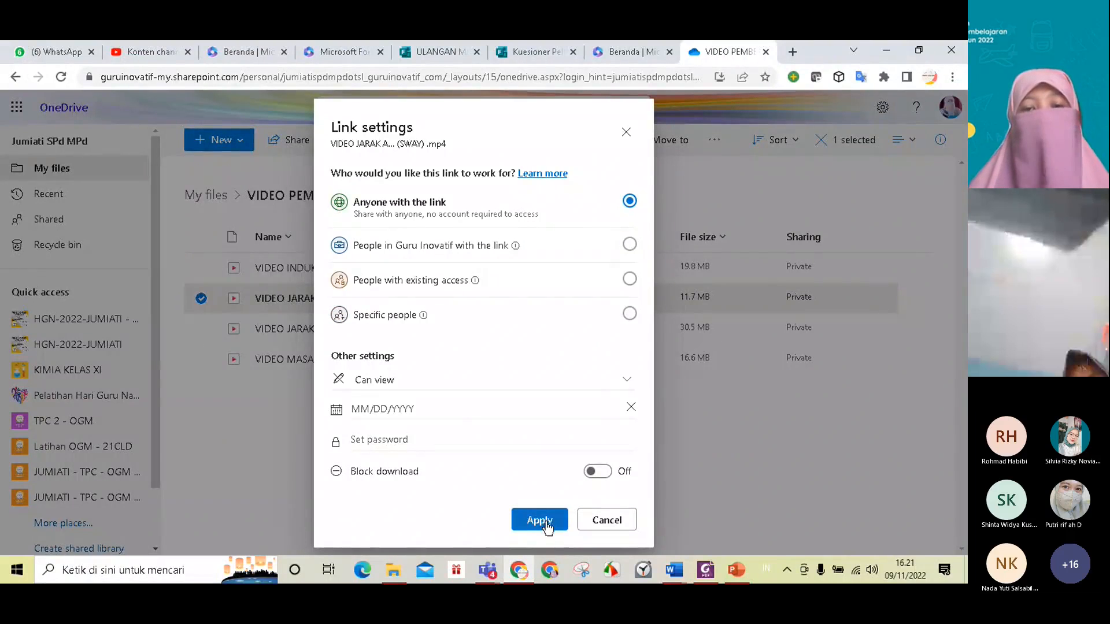
click(546, 522)
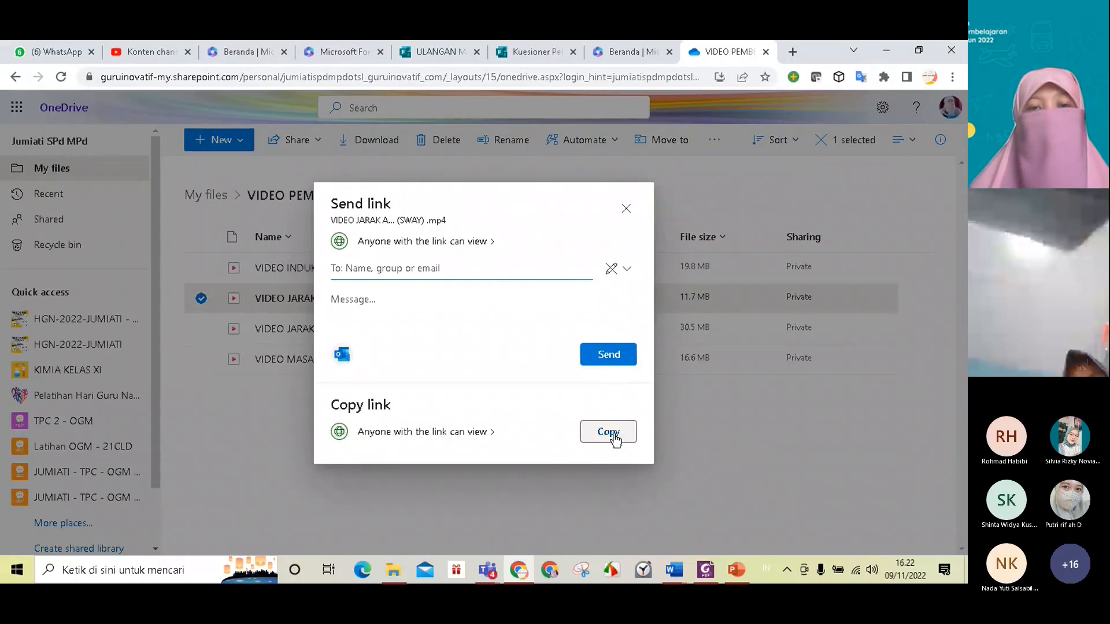
click(614, 438)
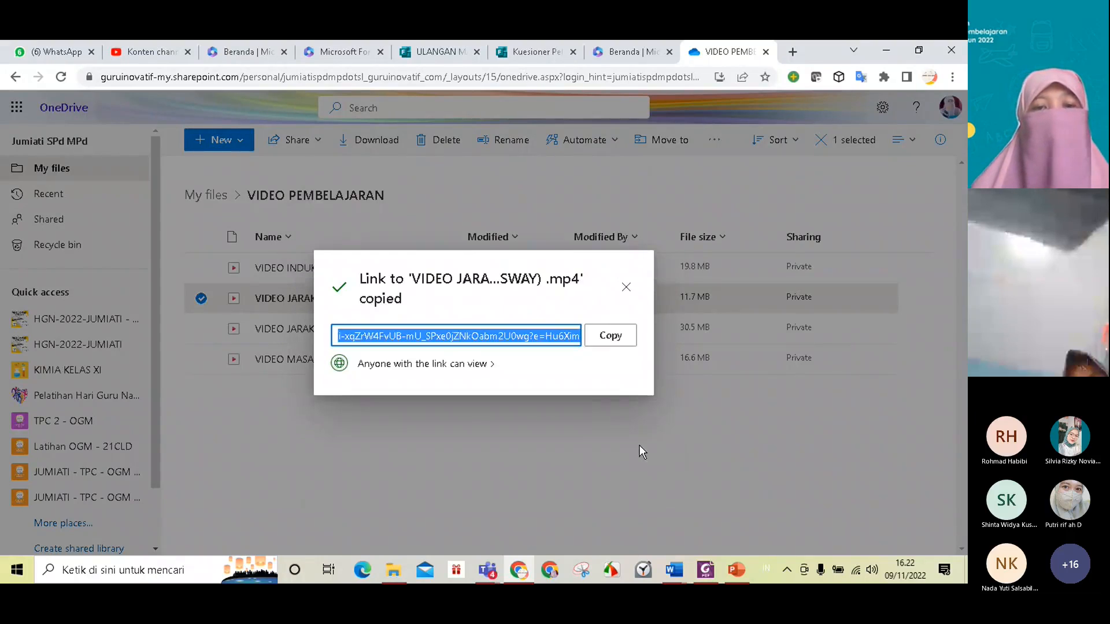
click(606, 337)
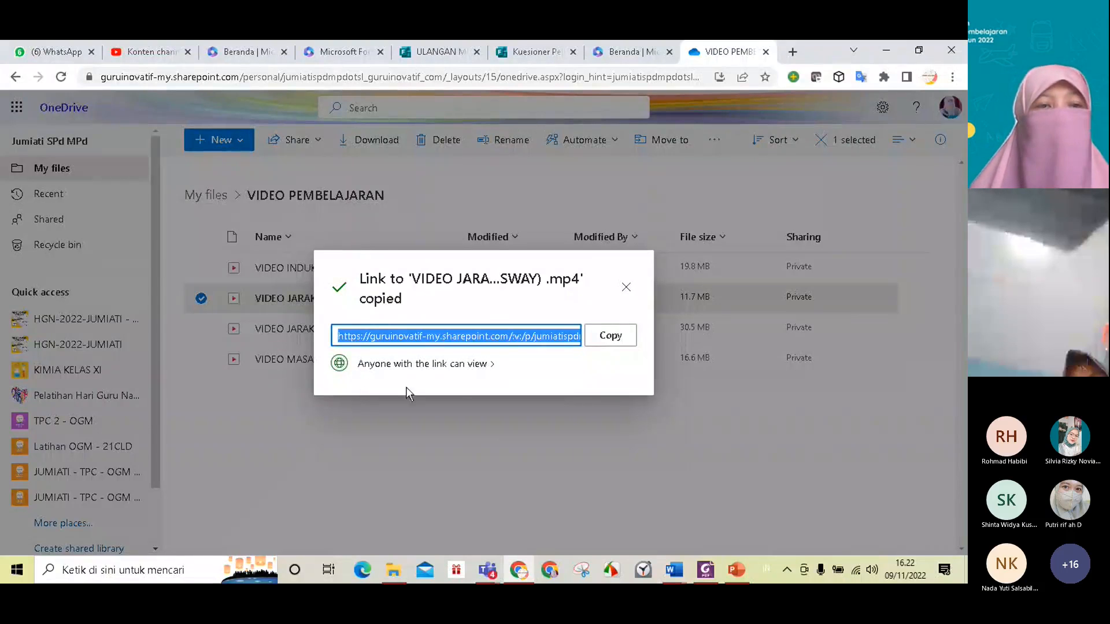
Switch to Teams and post the copied video link as a new conversation in the HGN-2022 team's Umum channel
click(487, 573)
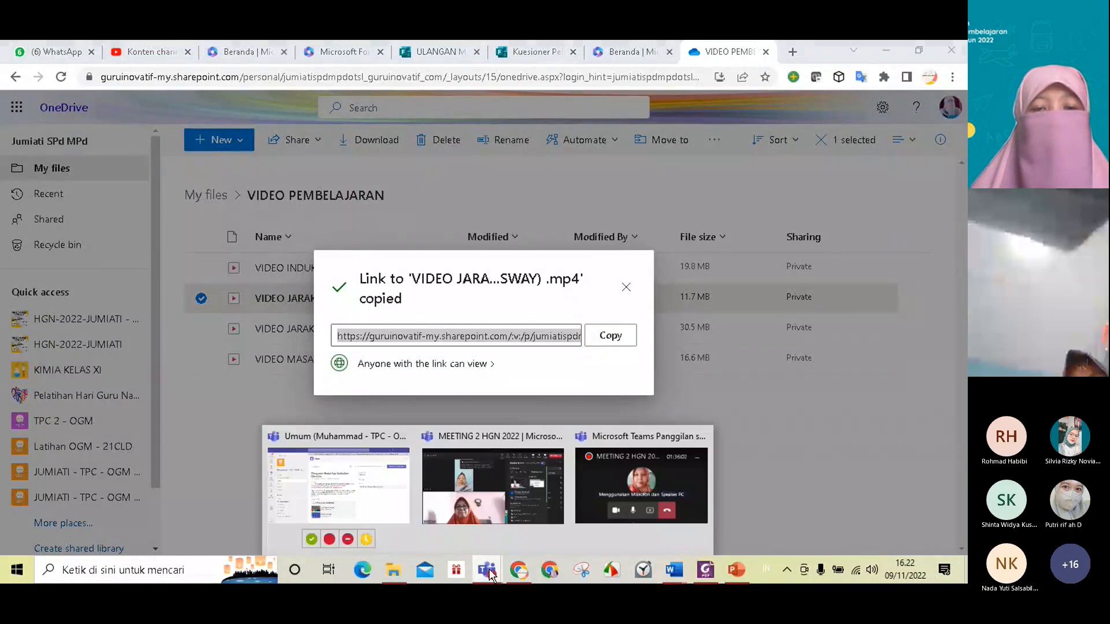
click(368, 498)
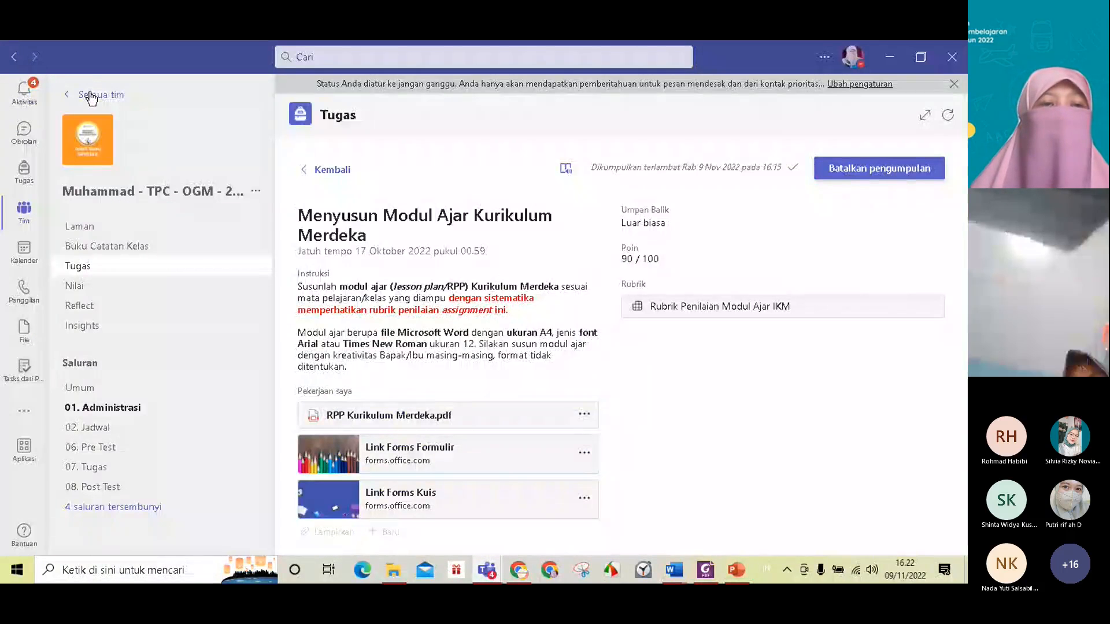
click(91, 95)
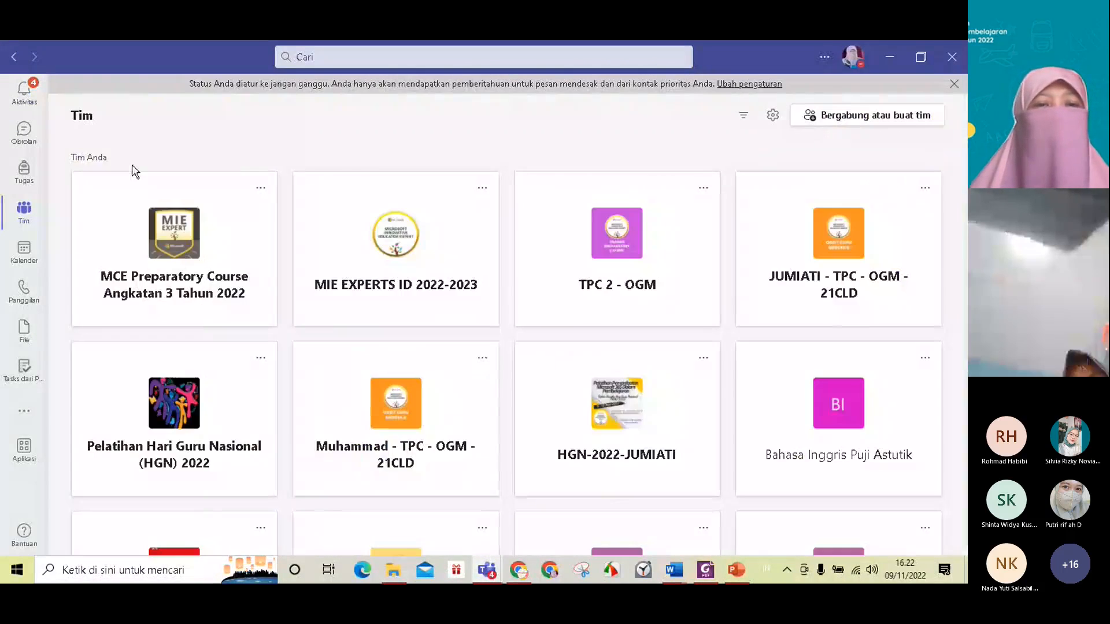
click(630, 408)
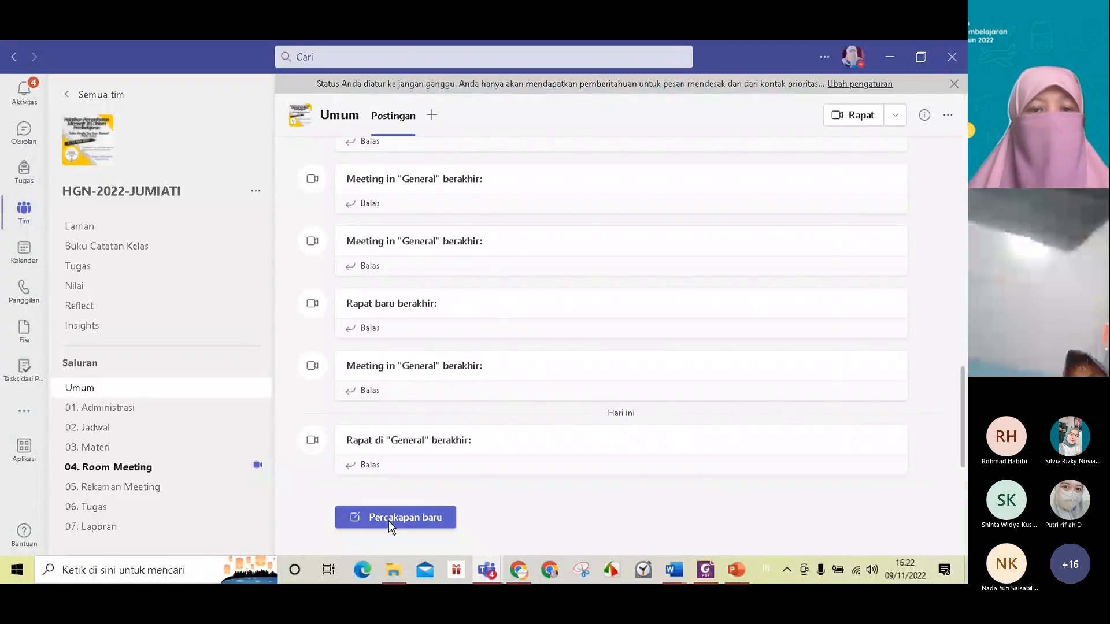
click(395, 520)
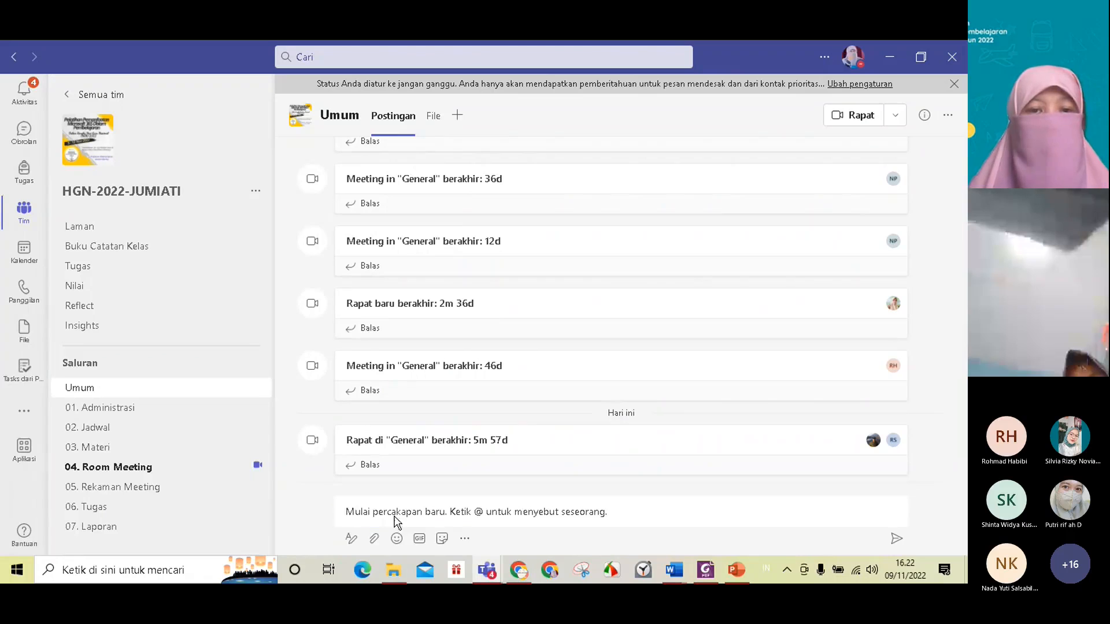
right_click(352, 512)
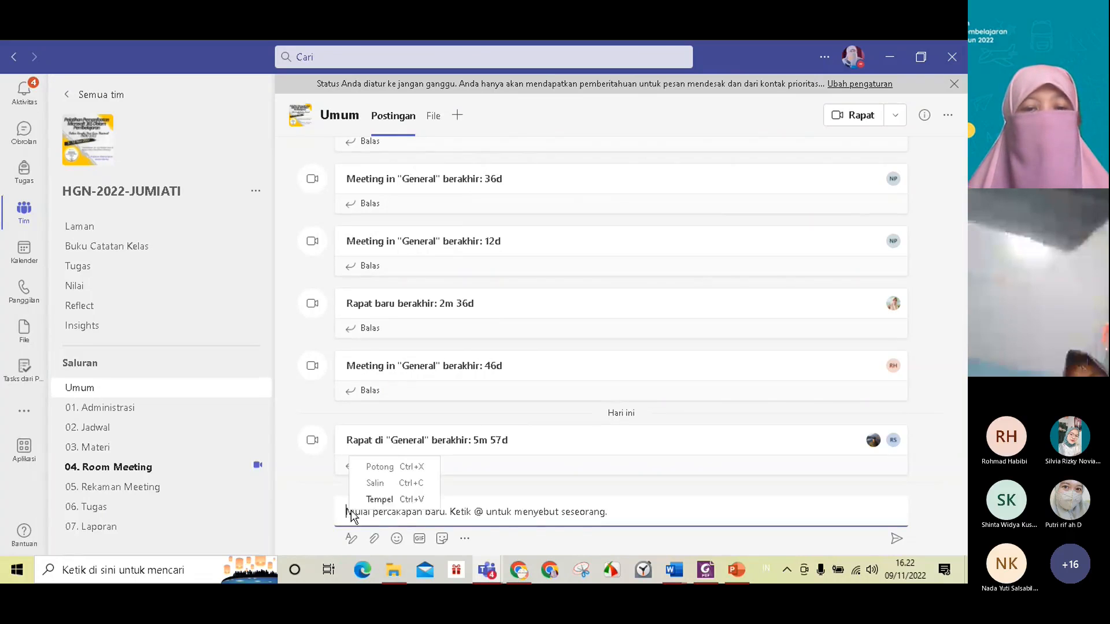
click(379, 499)
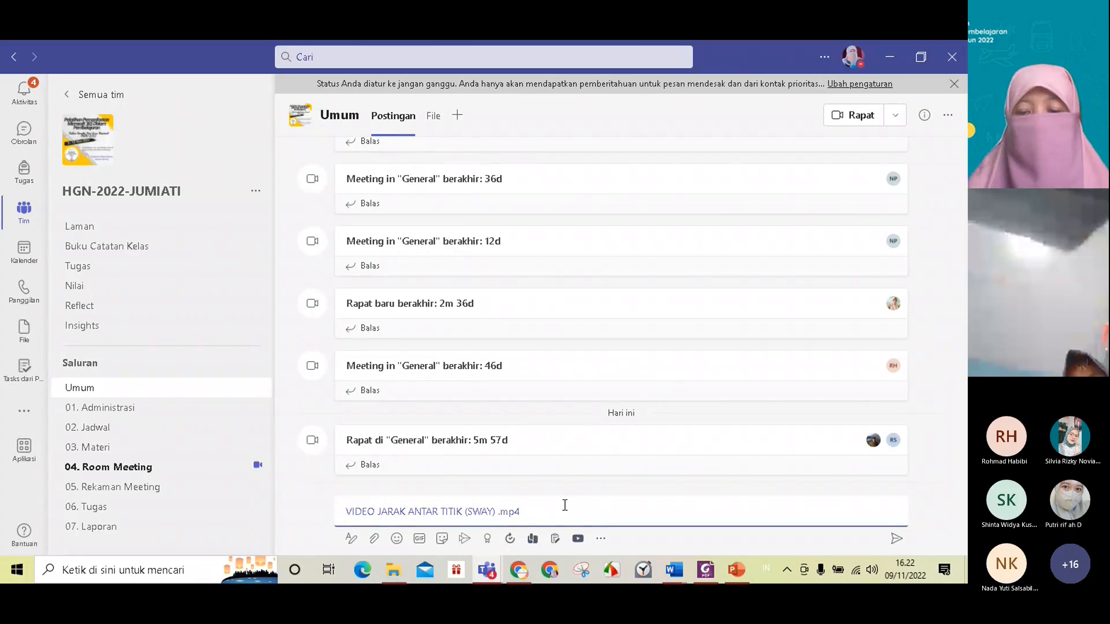
key(Return)
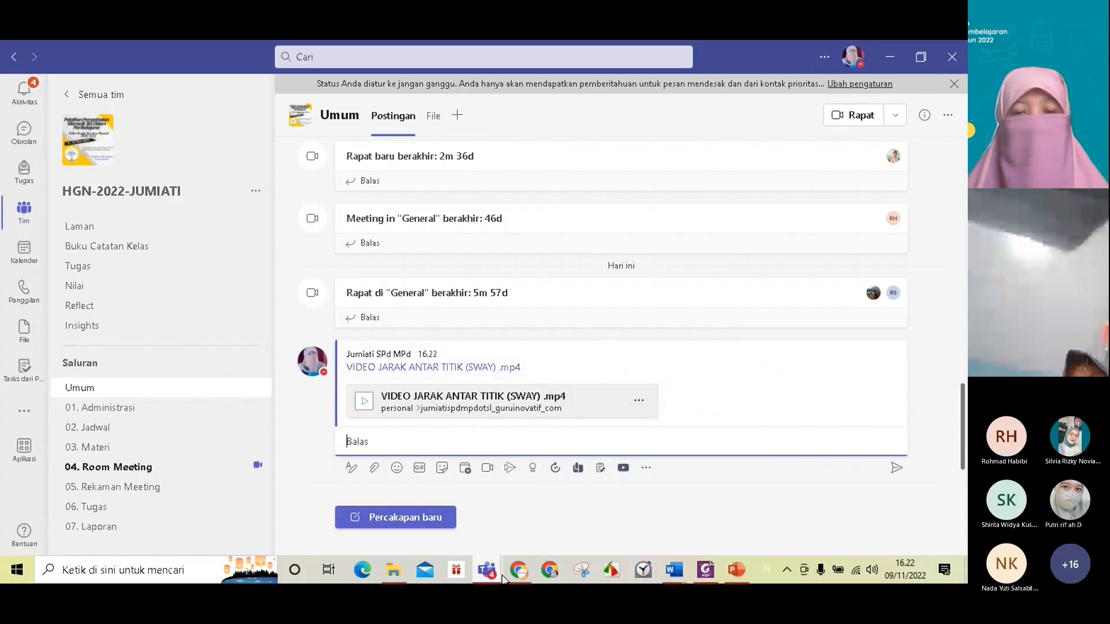
Switch back to OneDrive in the browser, dismiss the copied-link dialog and return to the My files list
click(520, 575)
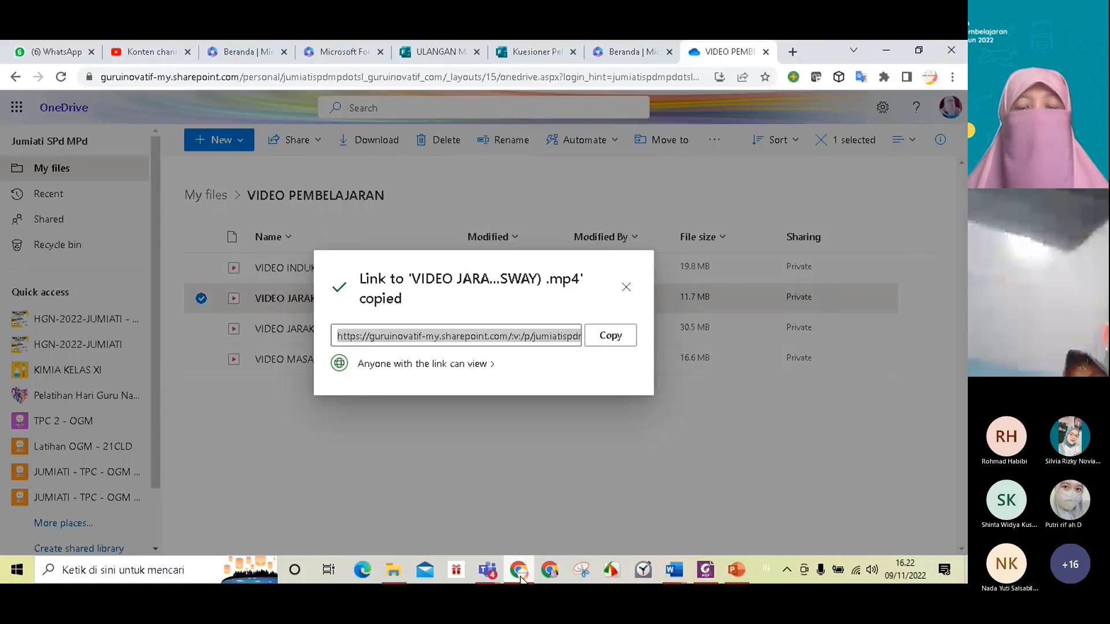
click(626, 288)
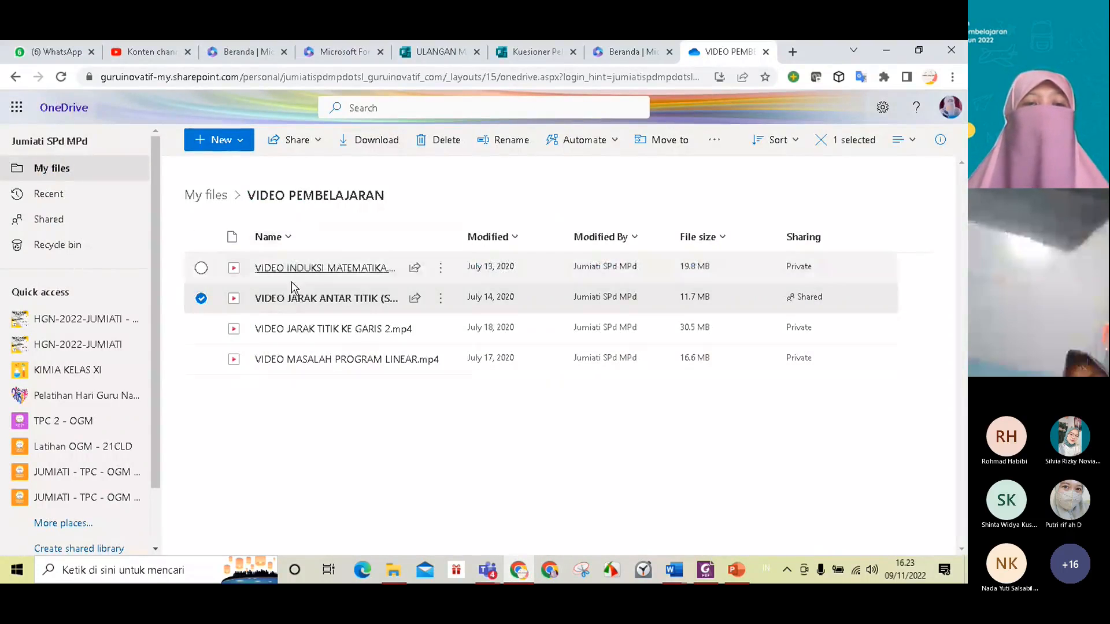
click(219, 139)
click(426, 185)
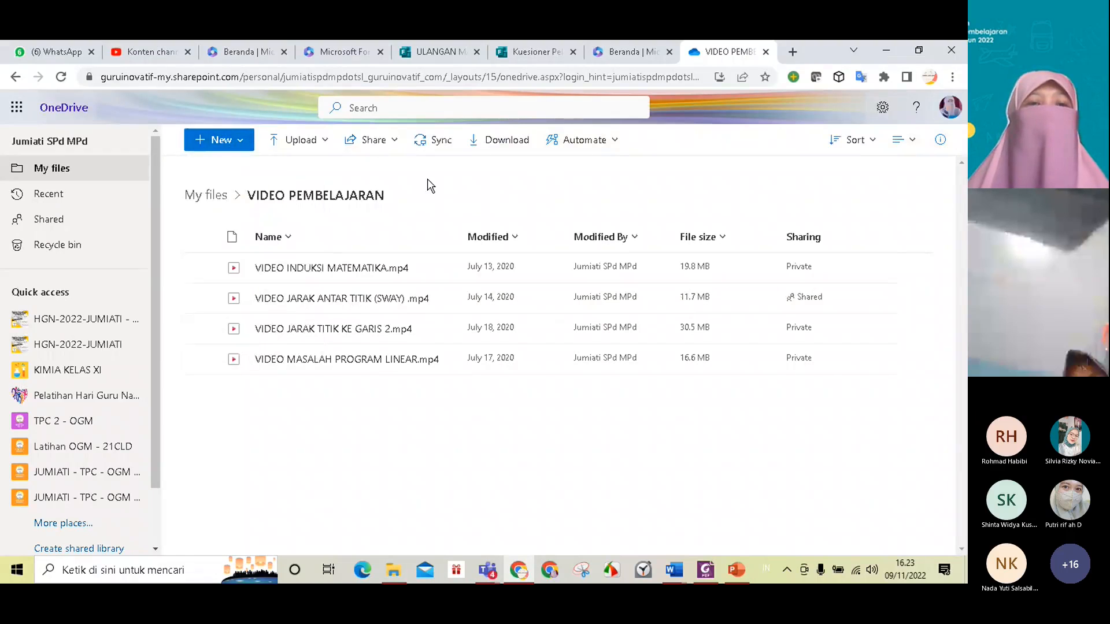
click(205, 195)
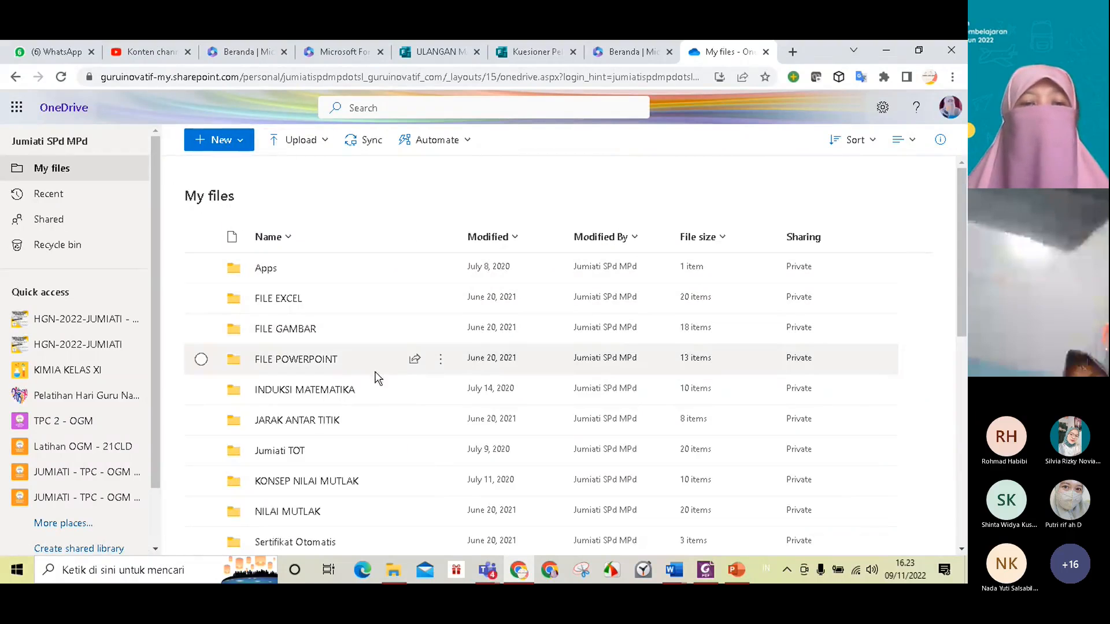
scroll(390, 413, down, 6)
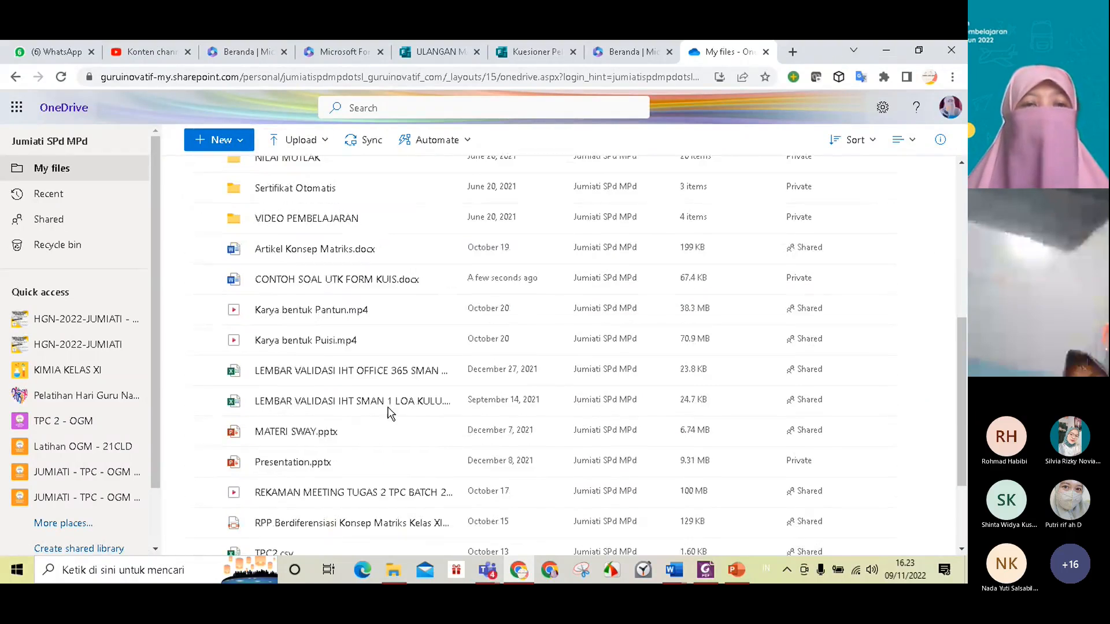
scroll(391, 413, up, 6)
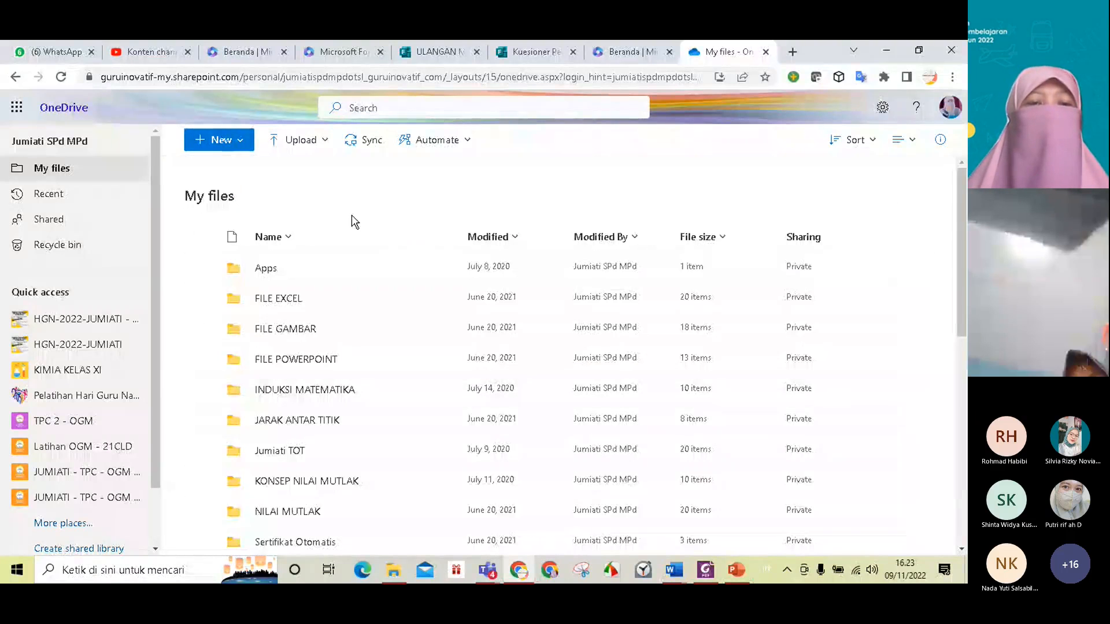
scroll(376, 312, down, 2)
scroll(267, 291, up, 2)
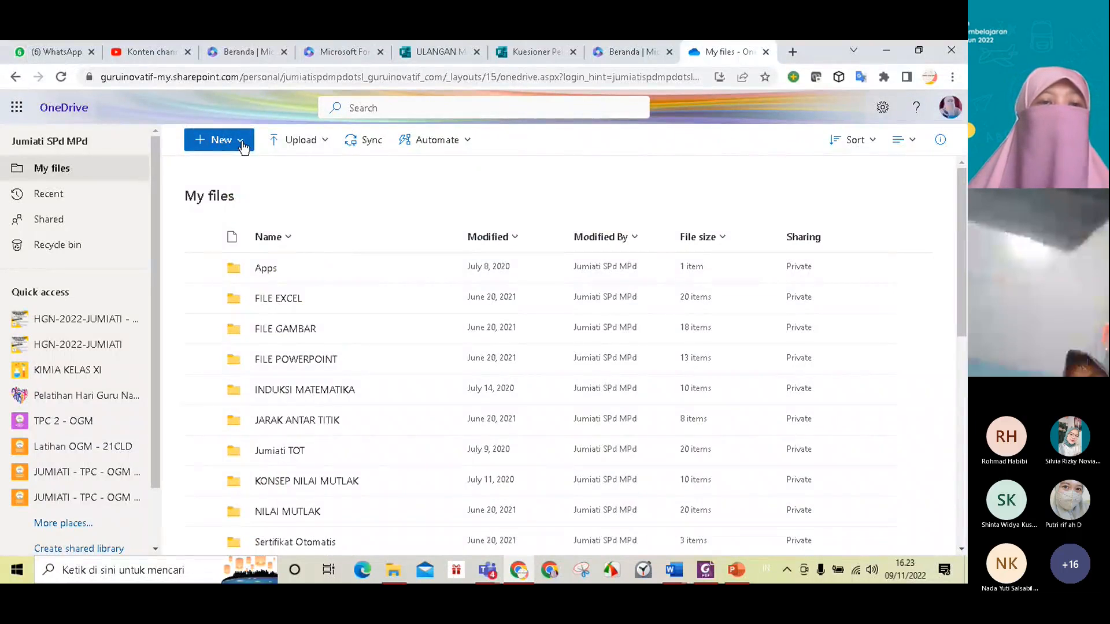
Create a new folder named TUGAS PESERTA PELATIHAN OFFICE 365 in My files and locate it in the list
click(244, 148)
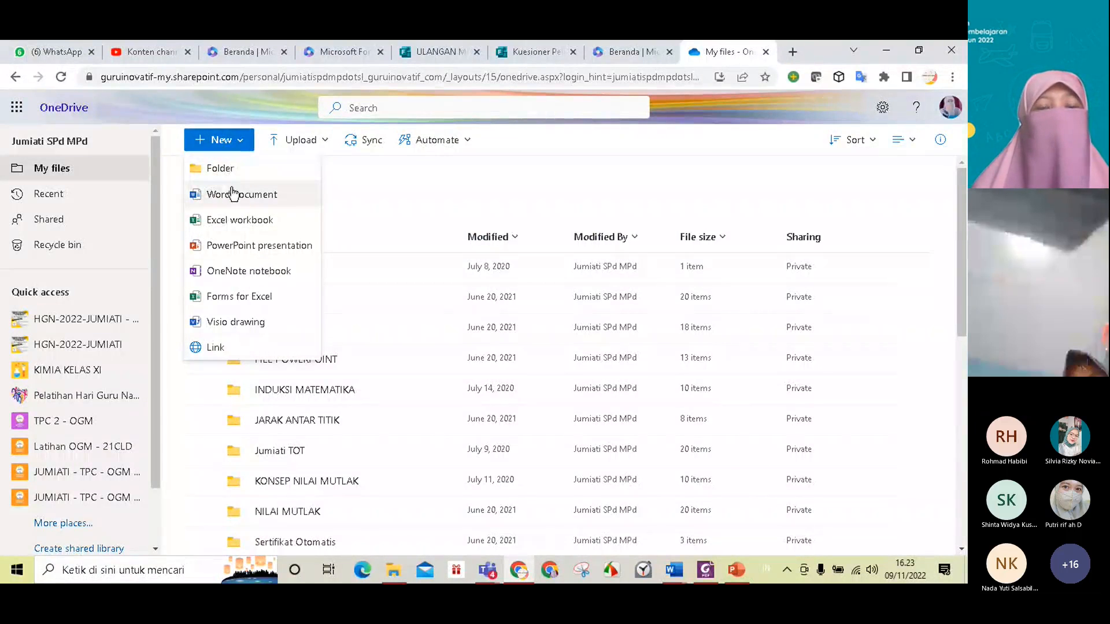
click(250, 168)
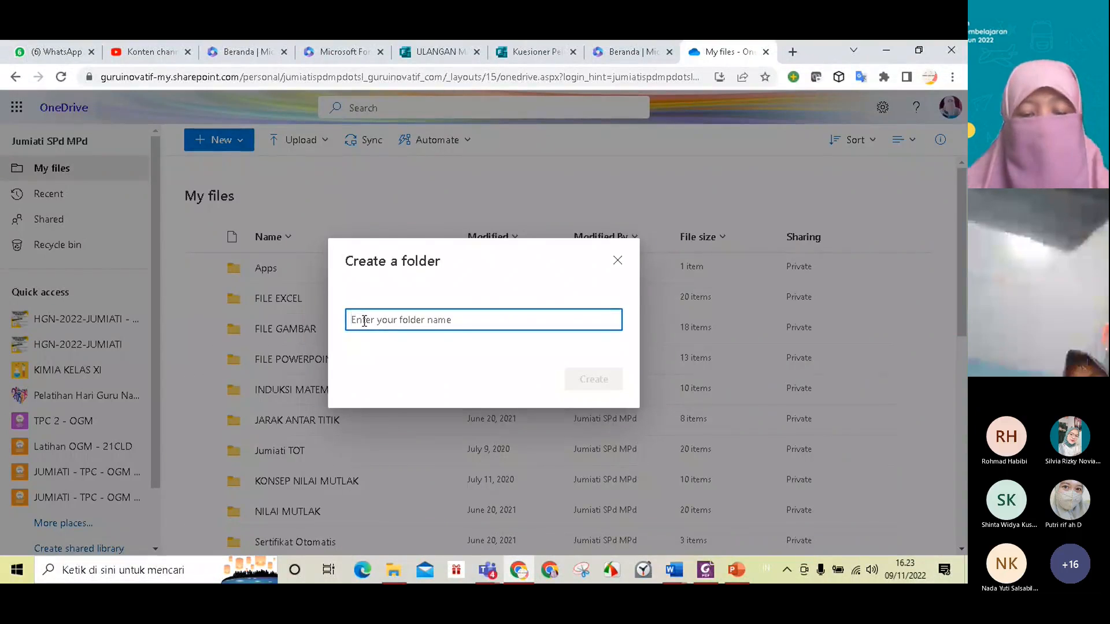
text(t)
key(BackSpace)
text(TUGAS PELAT)
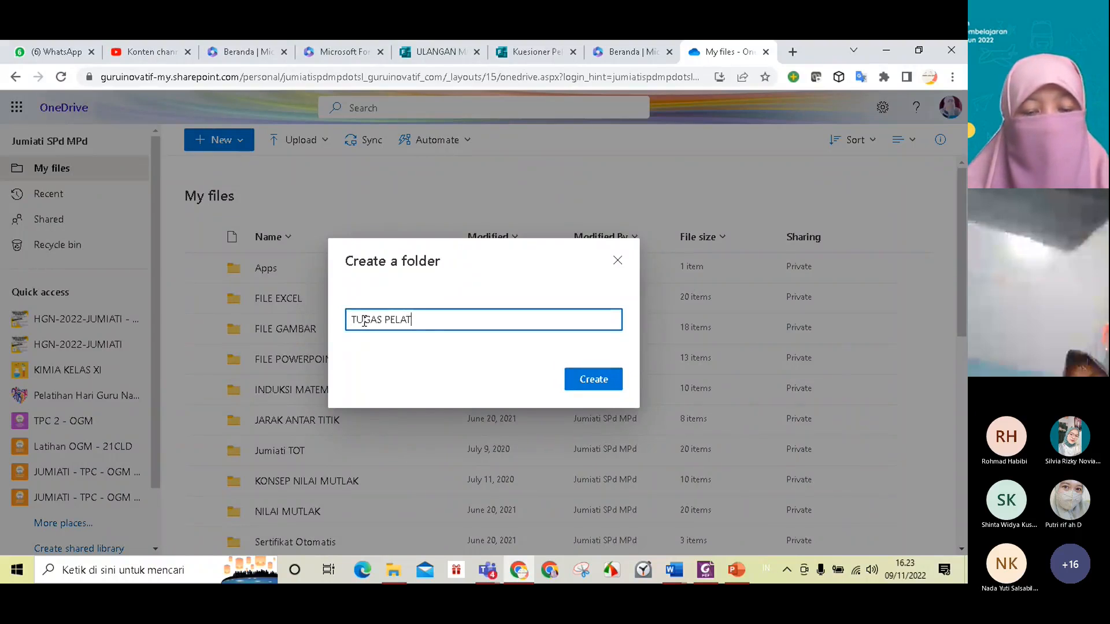
text(IHAN)
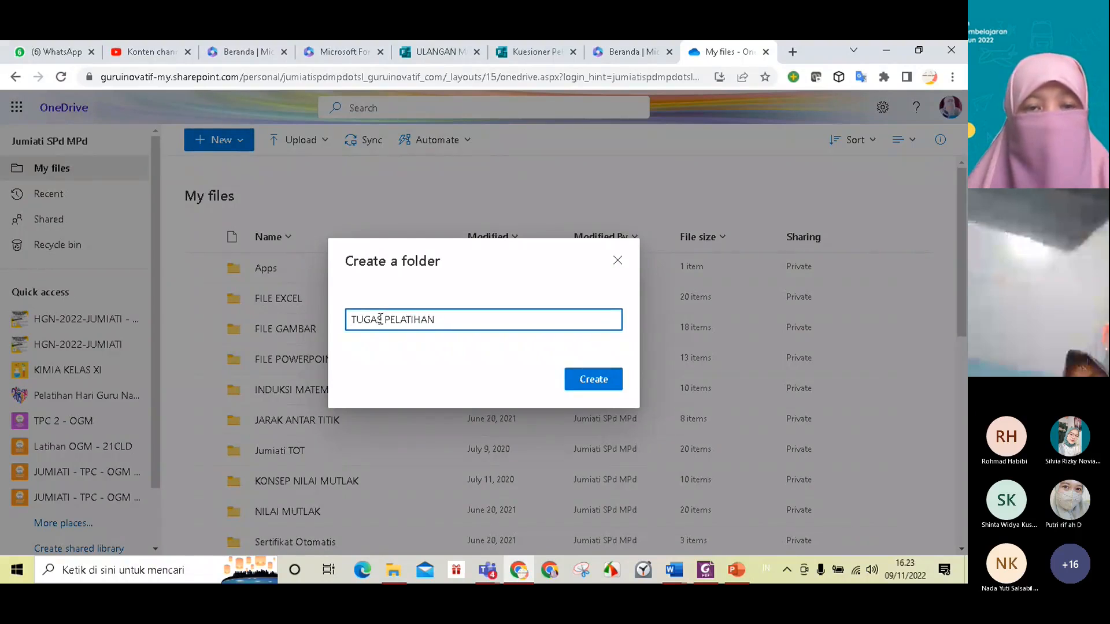
click(384, 321)
text(PESERTA )
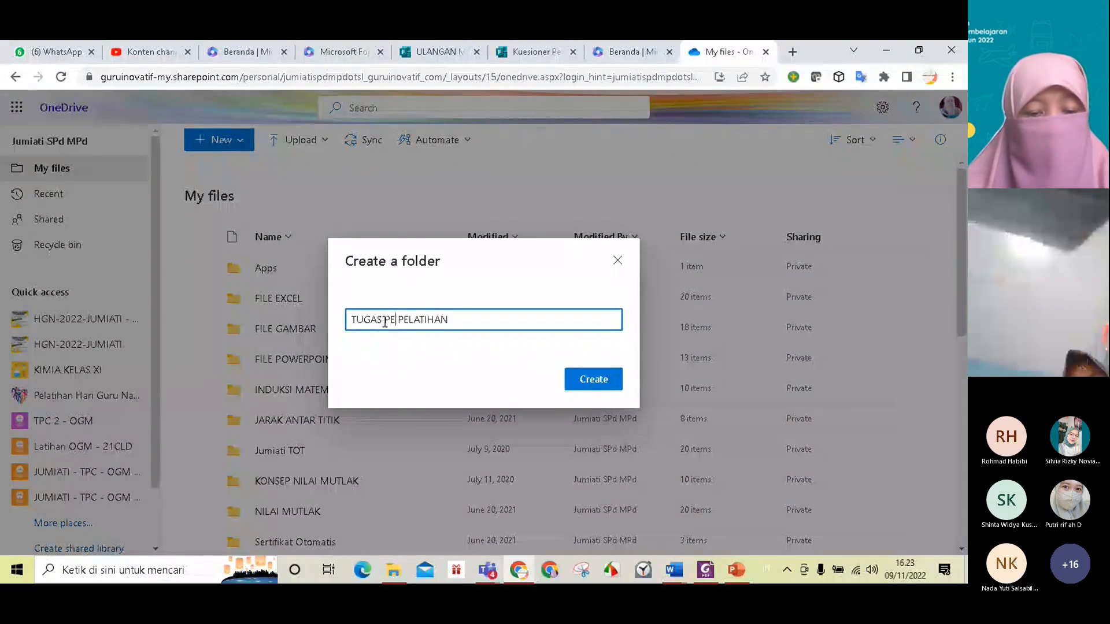
text( PELATIHAN)
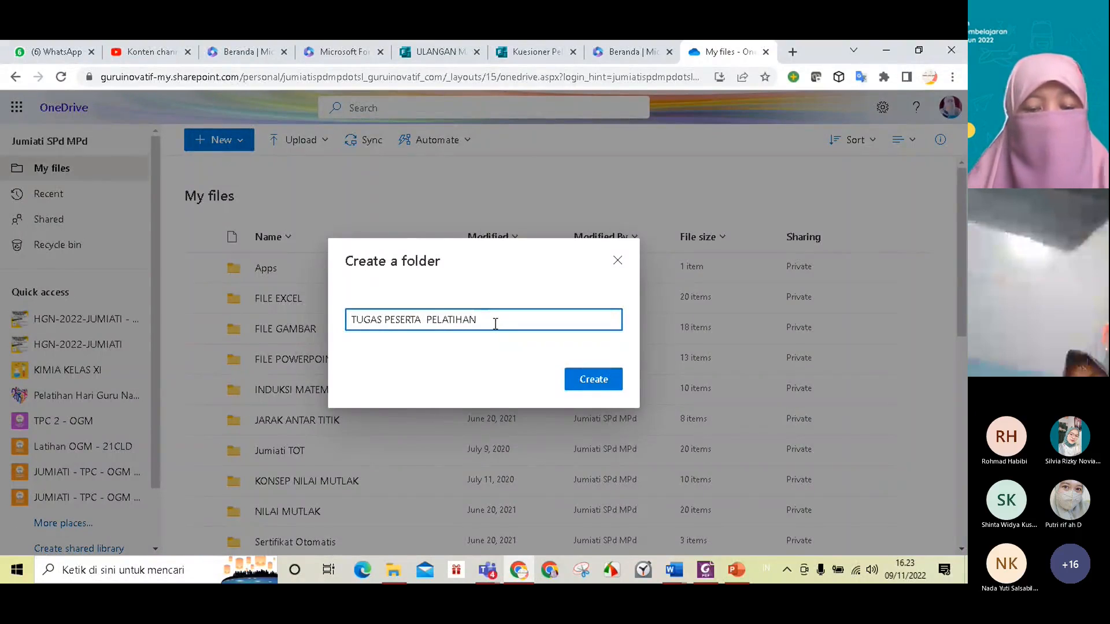
text( OFFICE 365)
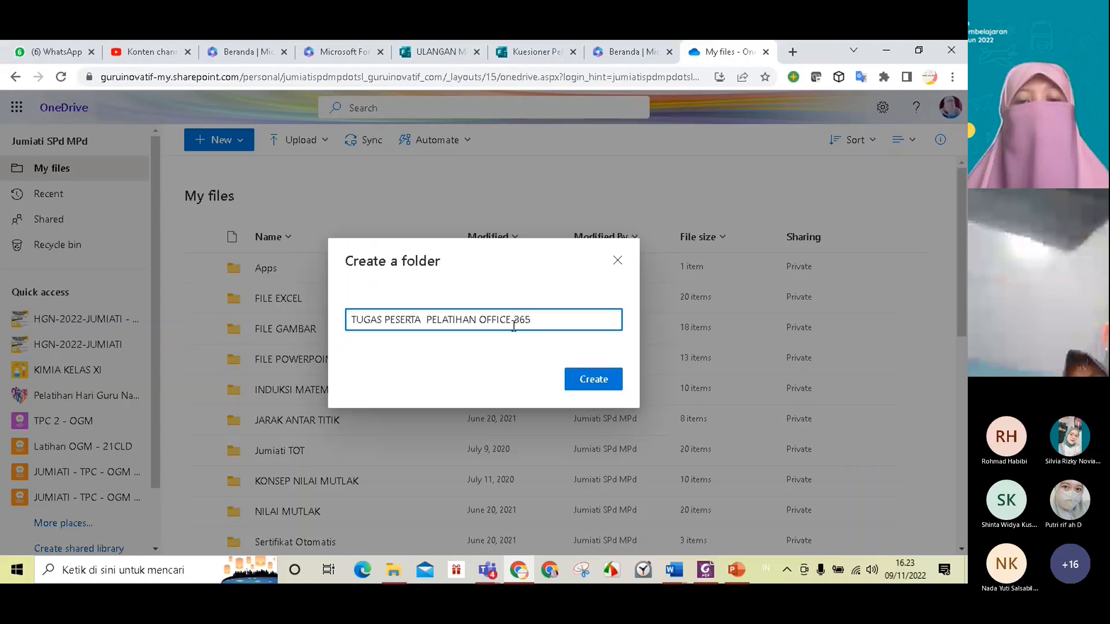
click(618, 385)
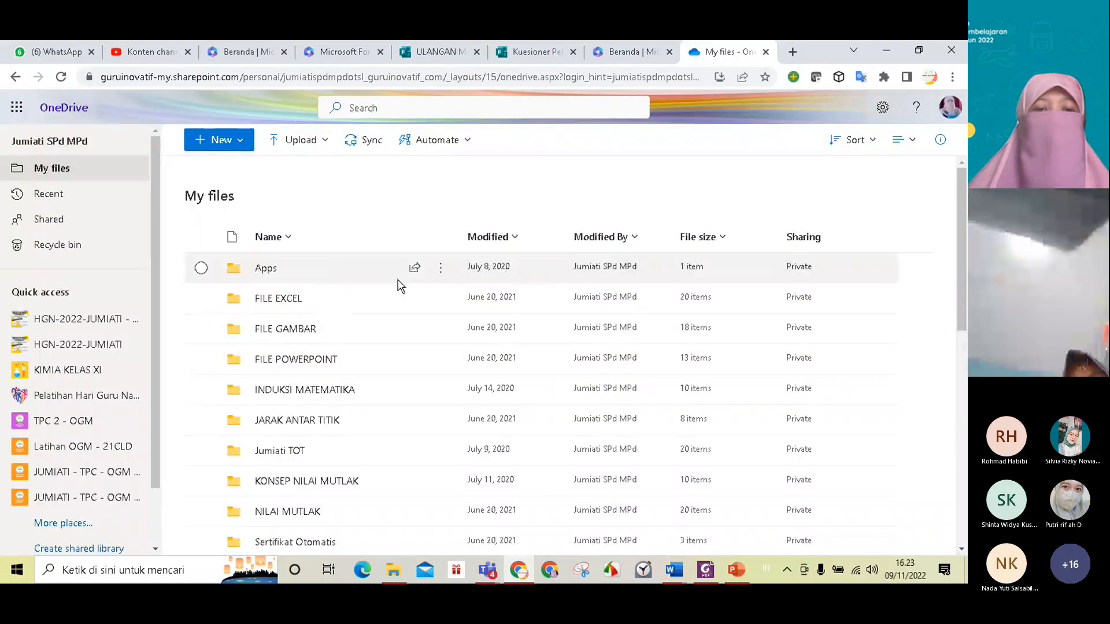
scroll(399, 286, down, 5)
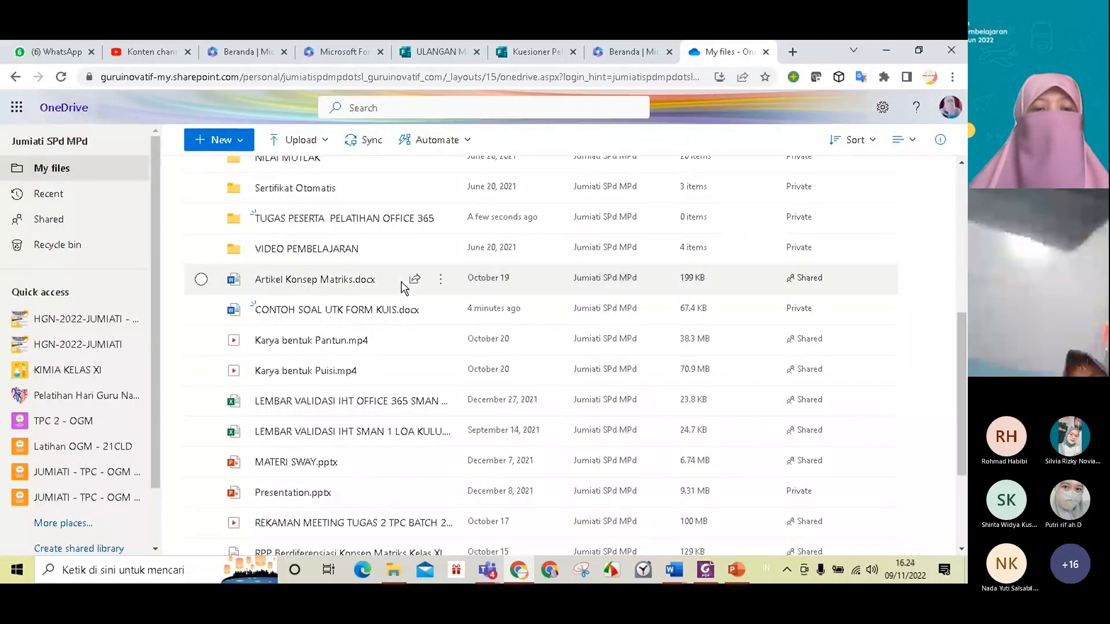
Start a file request on the TUGAS PESERTA PELATIHAN OFFICE 365 folder and name it TUGAS PELATIHAN OFFICE 365
mouse_move(404, 285)
scroll(340, 322, up, 1)
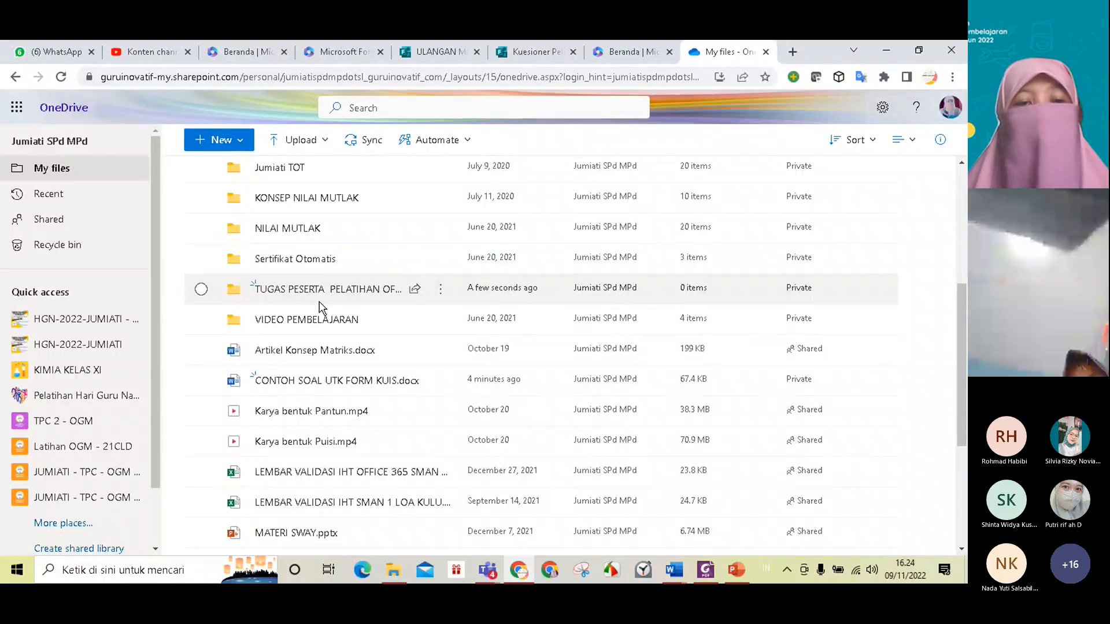
click(201, 289)
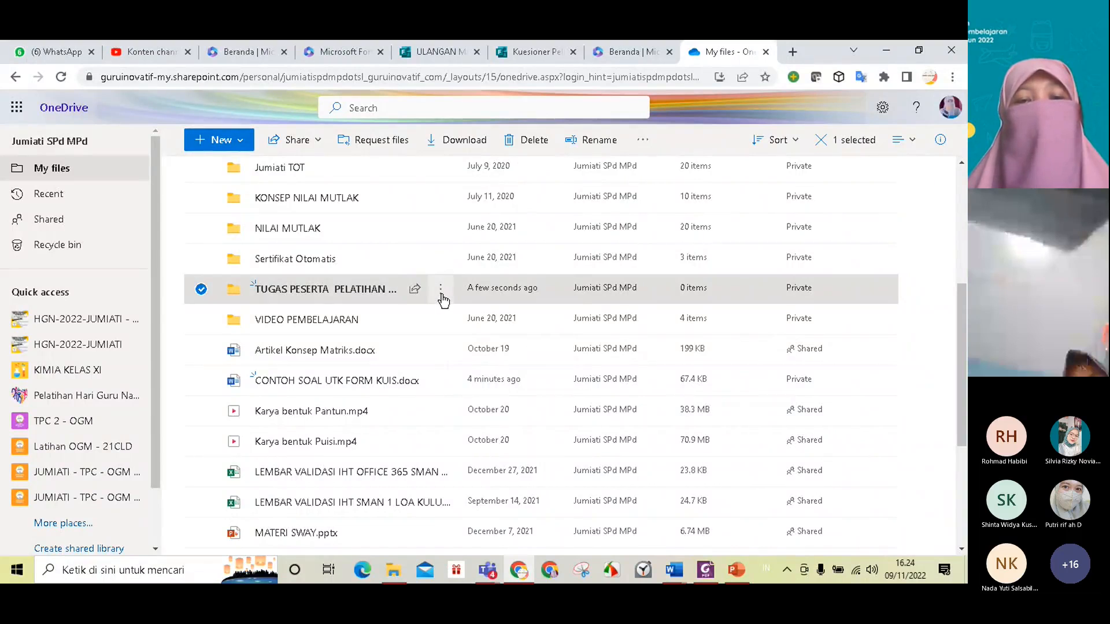
click(441, 292)
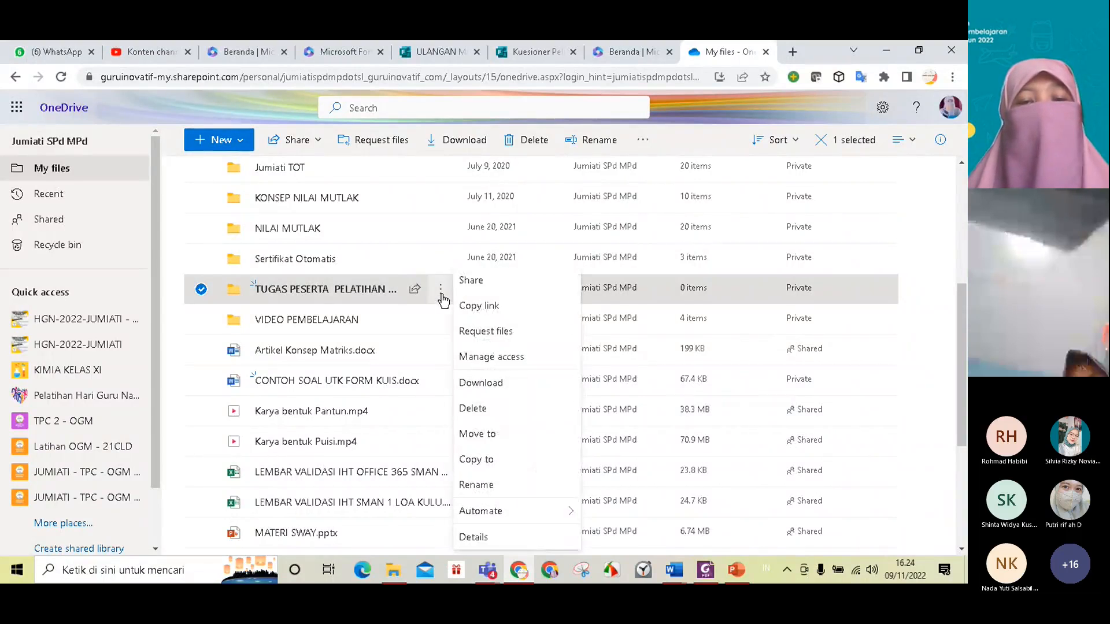
click(504, 336)
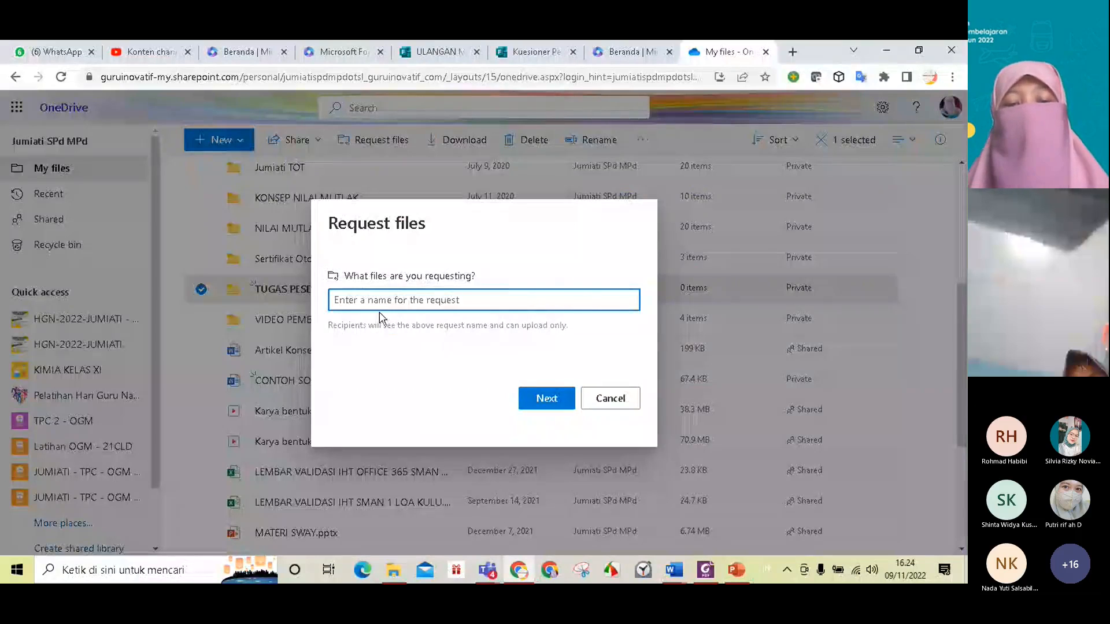
text(TUGA)
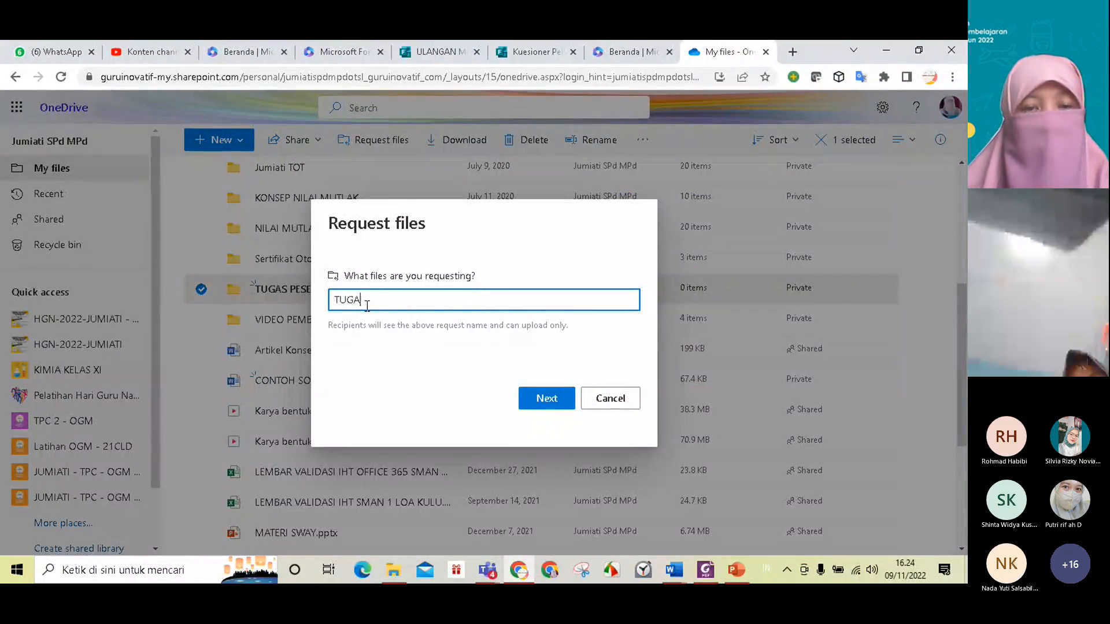
text(S-PELATIHA)
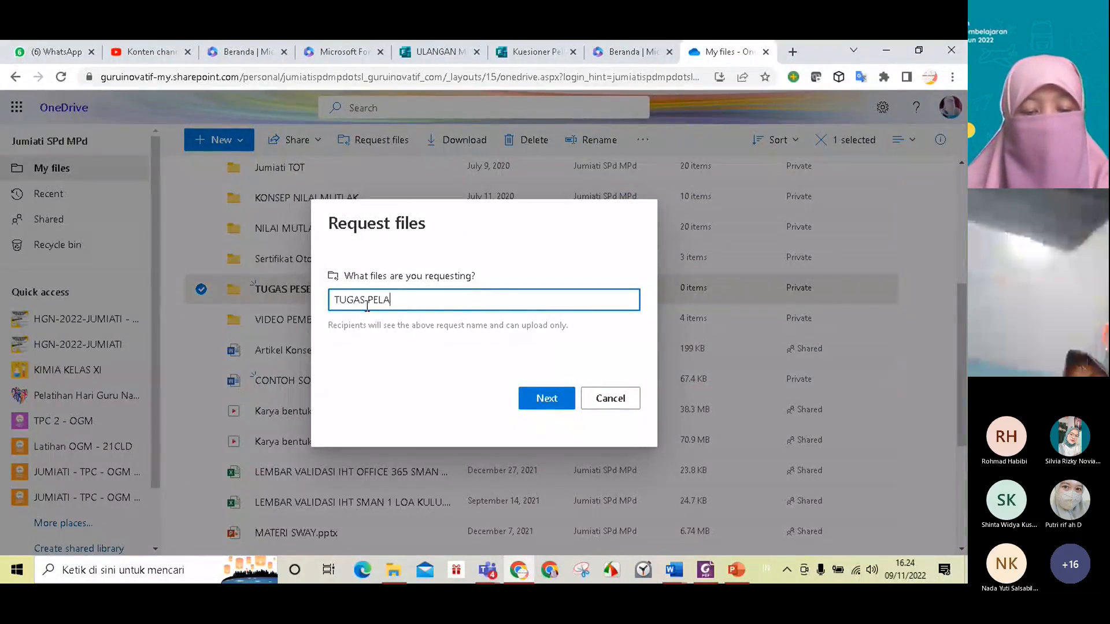
text(N)
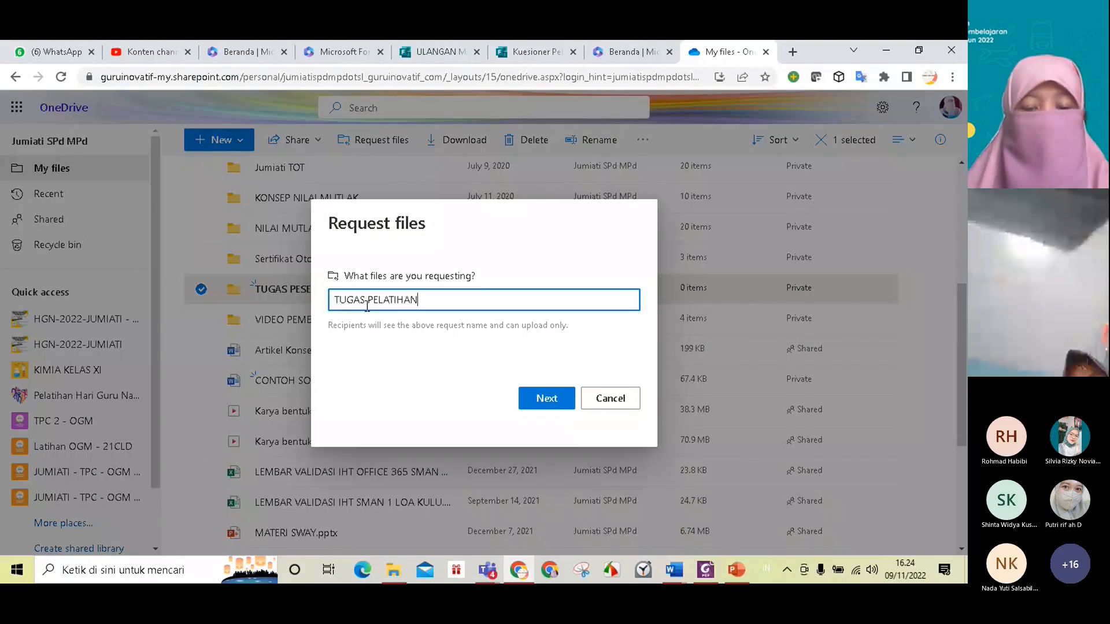
text( OFF)
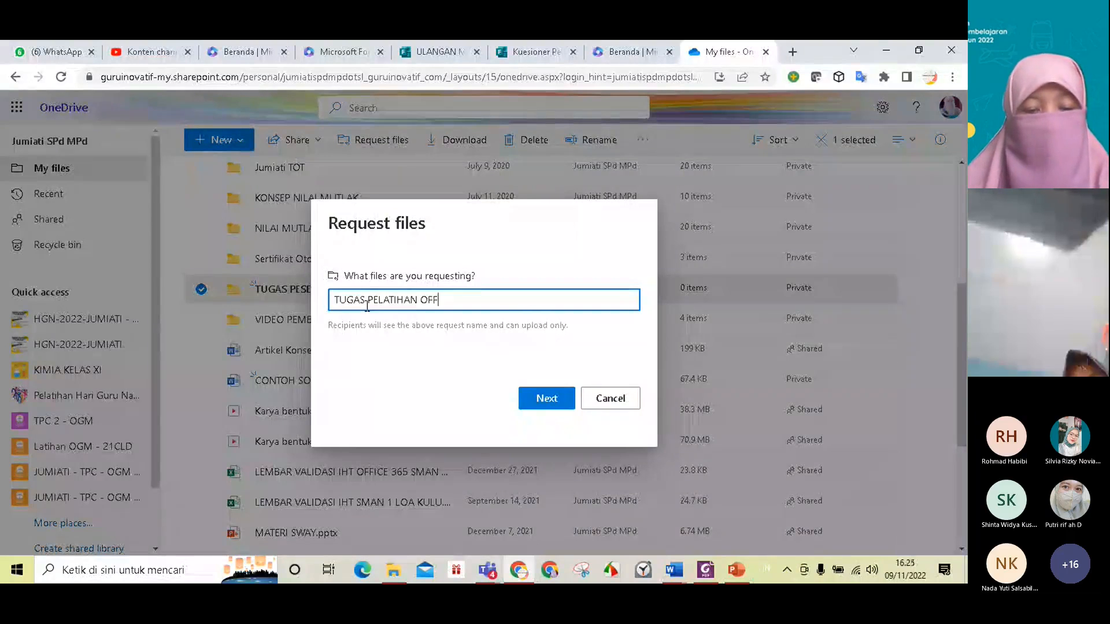
text(ICE 365)
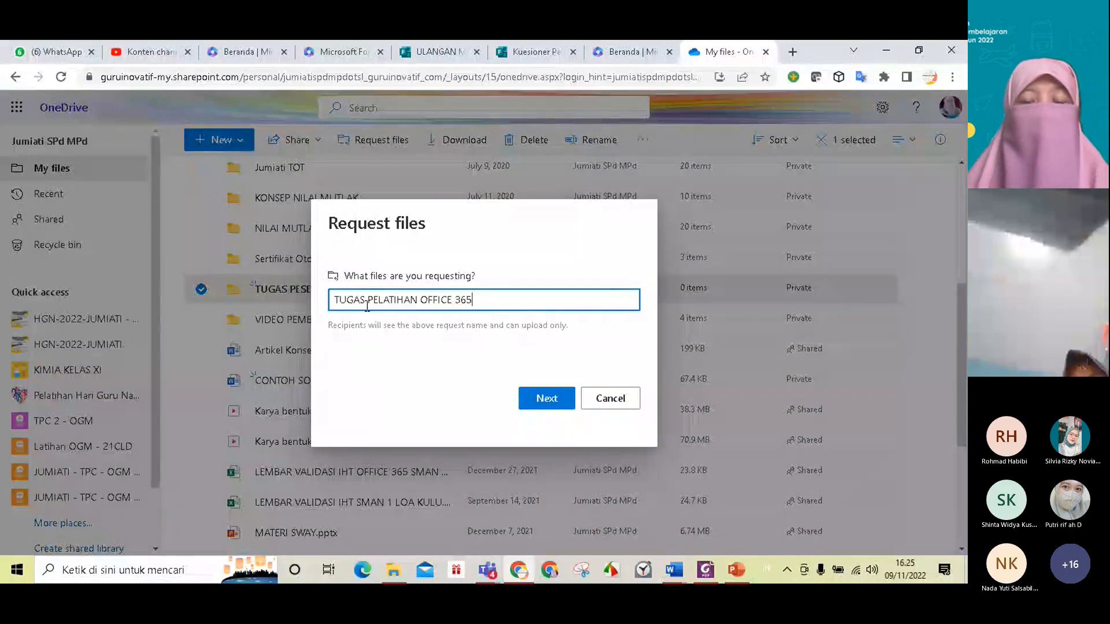
Generate the file request's upload link, copy it and finish creating the request
click(564, 401)
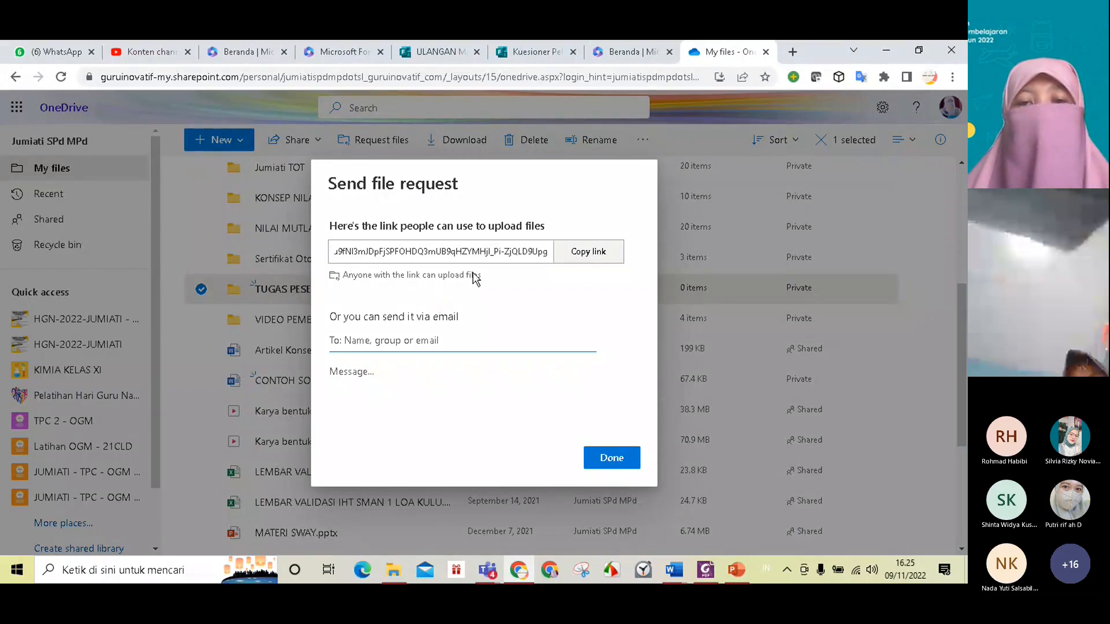
click(587, 257)
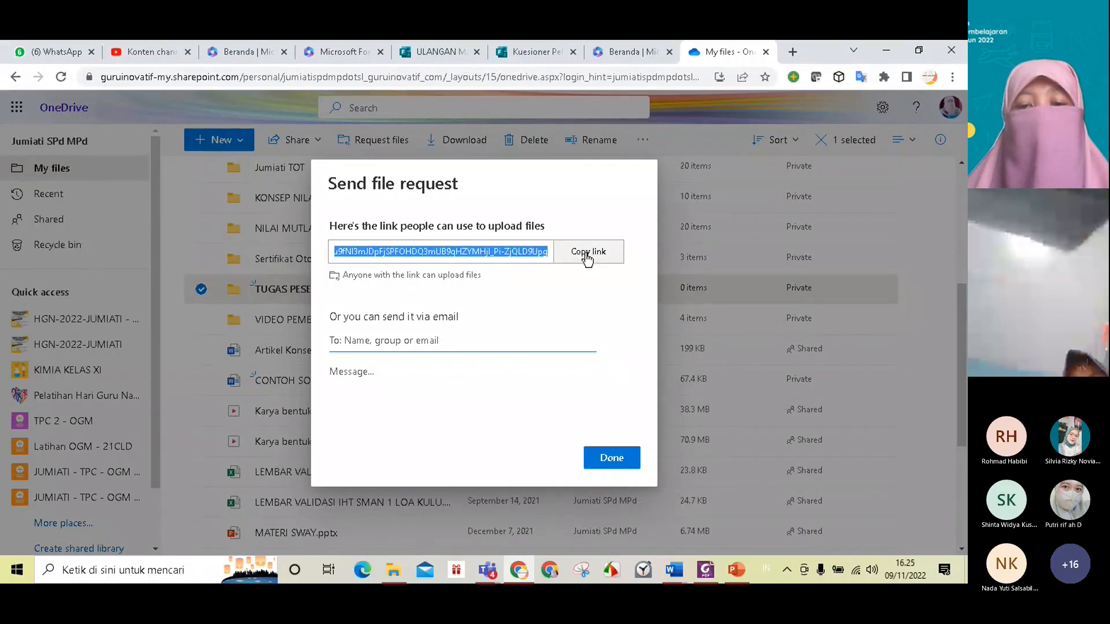
click(611, 463)
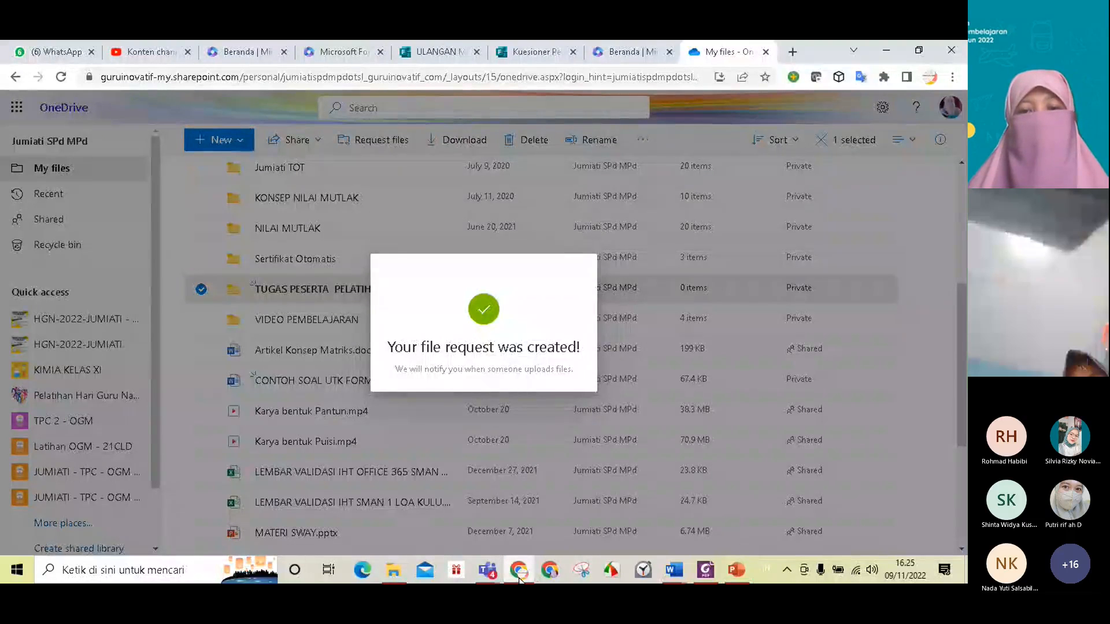
Switch to the MEETING 2 HGN 2022 meeting in Teams and mute all participants
mouse_move(519, 564)
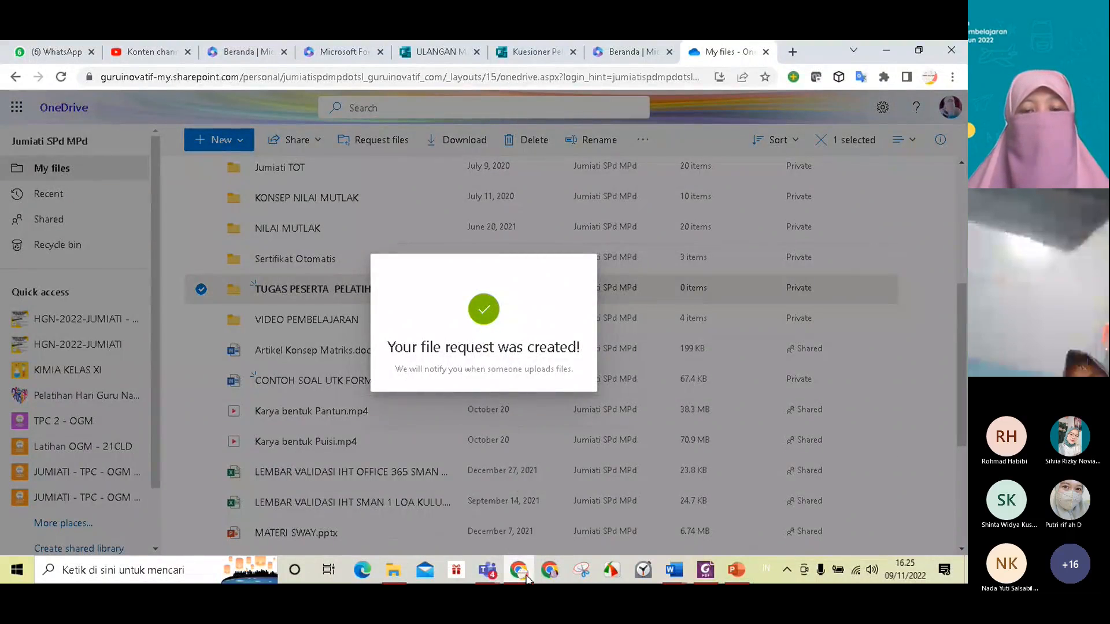
mouse_move(487, 571)
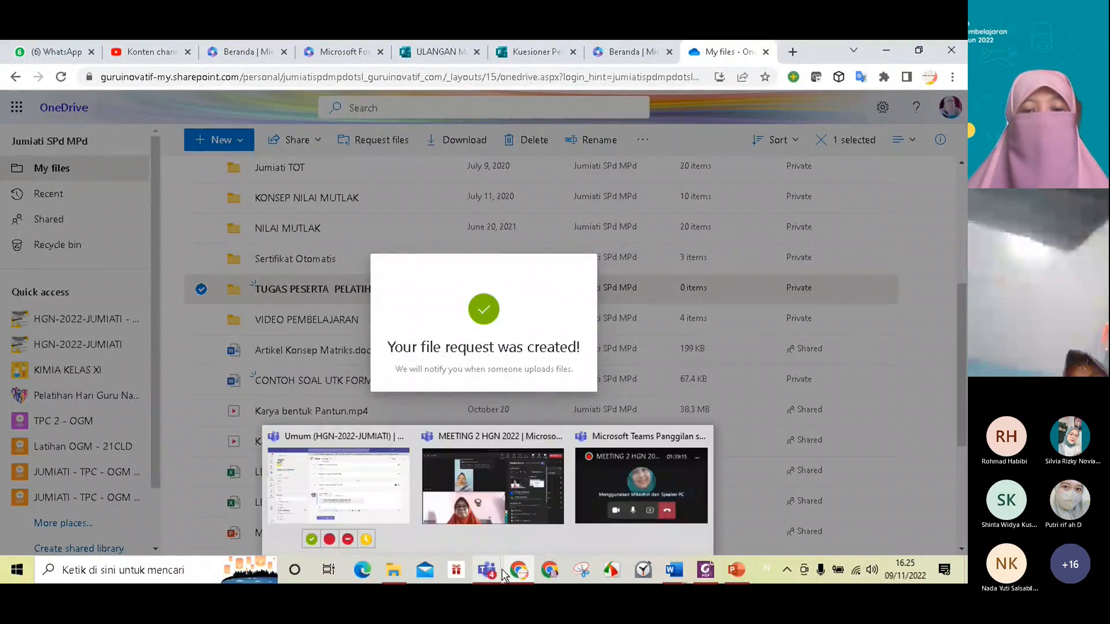
click(545, 512)
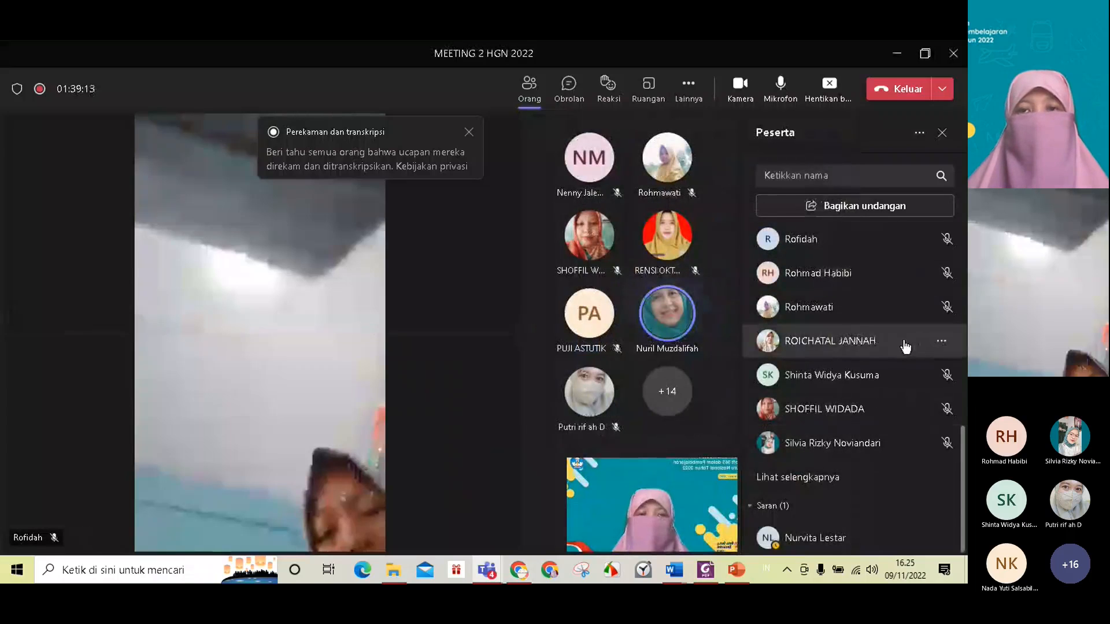
scroll(912, 315, up, 4)
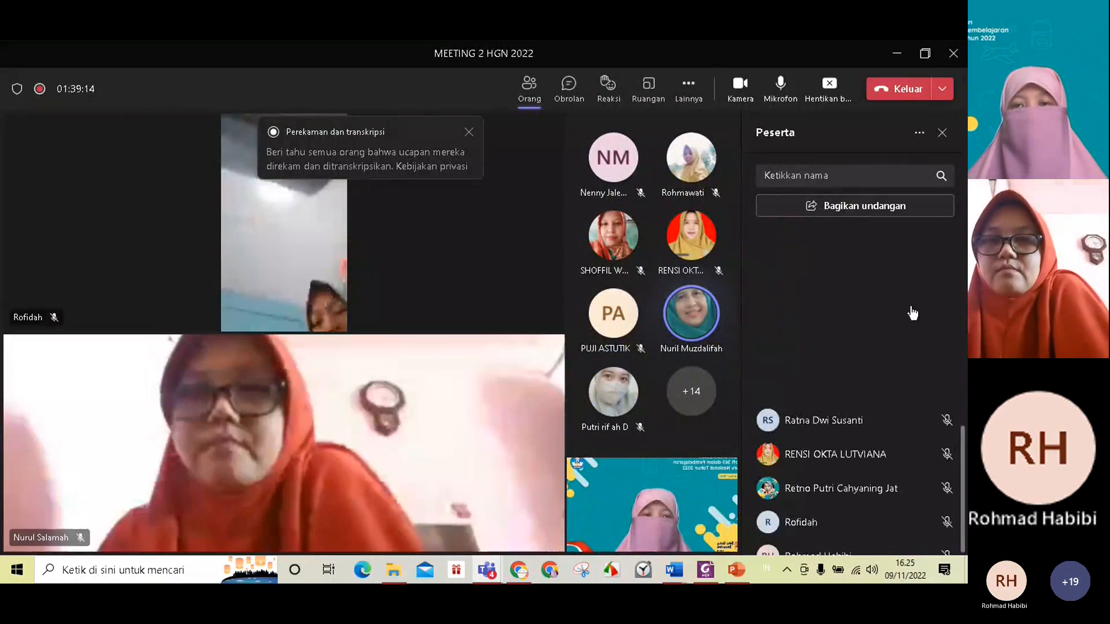
scroll(940, 339, up, 5)
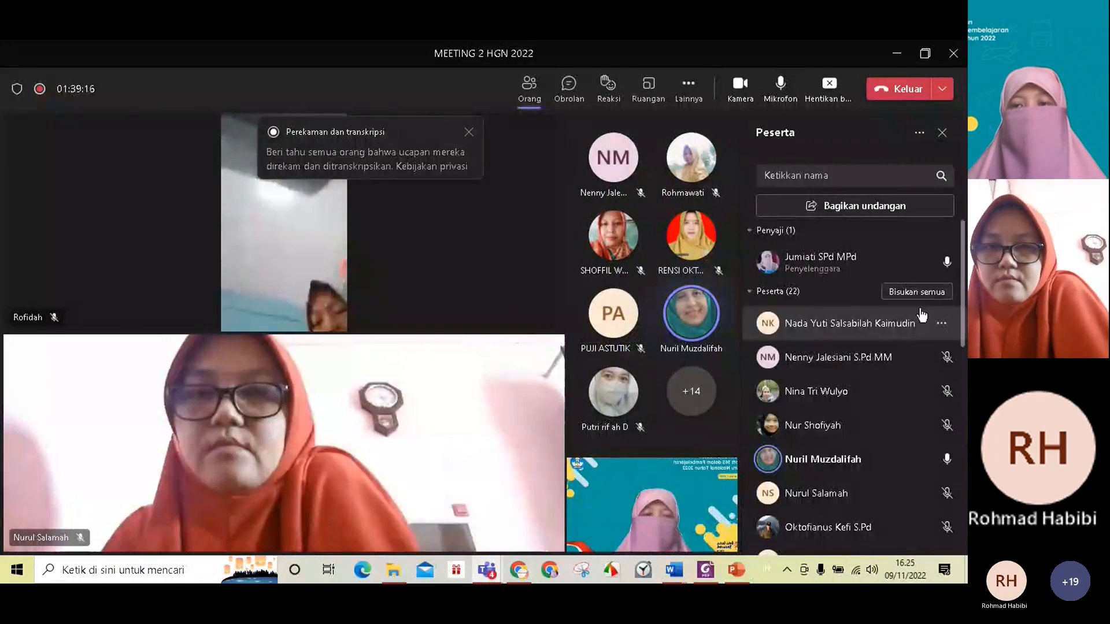
click(919, 292)
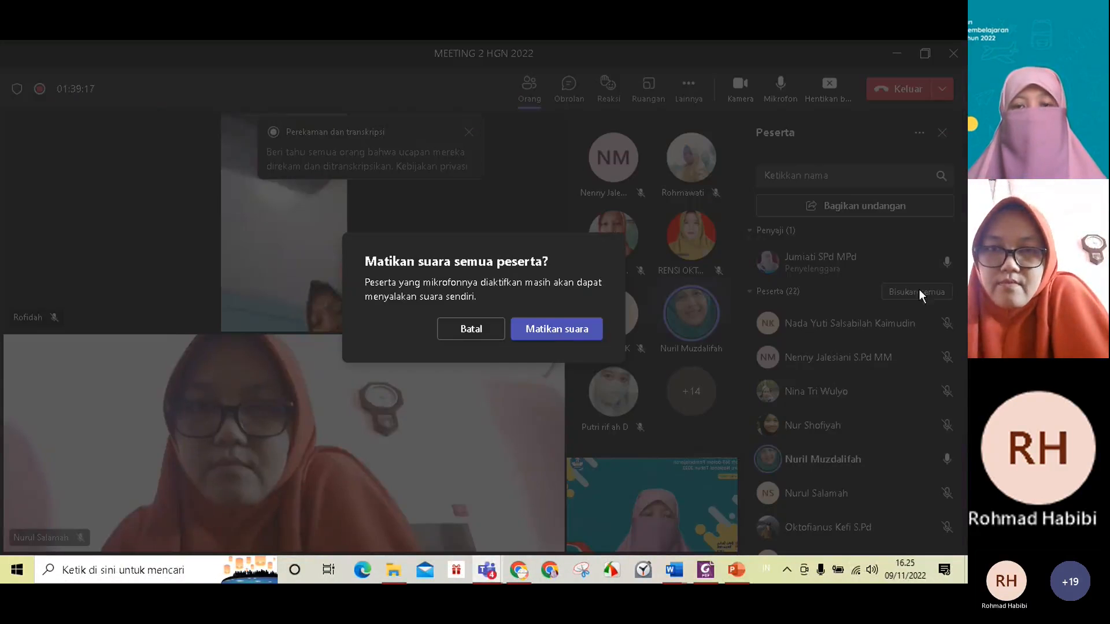
click(580, 331)
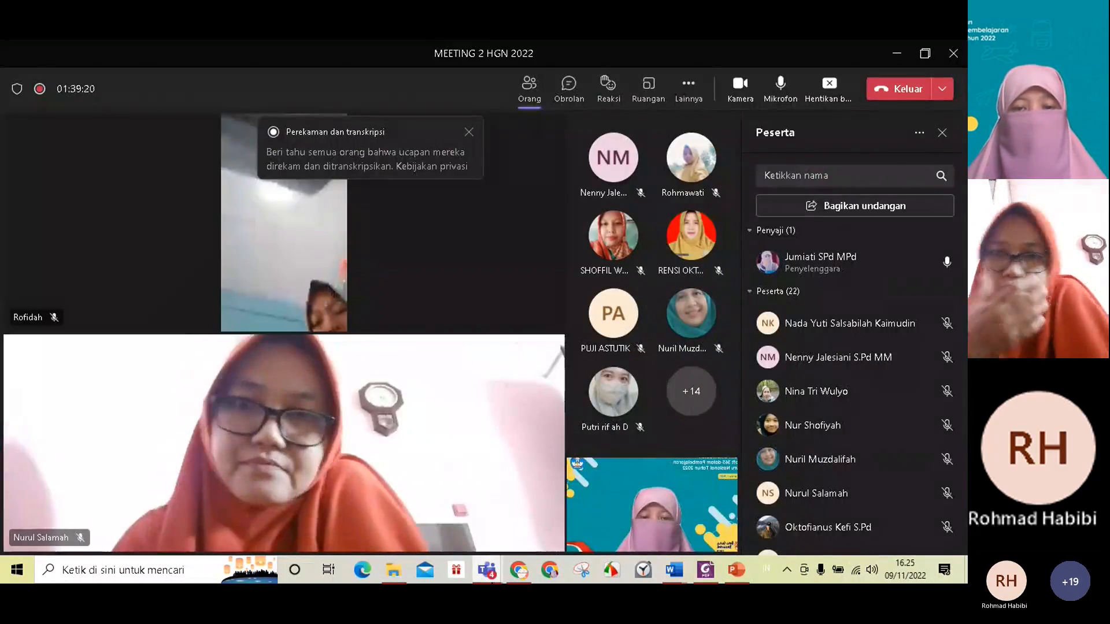
Switch back to OneDrive in the browser, dismiss the file request confirmation and clear the folder selection
click(520, 572)
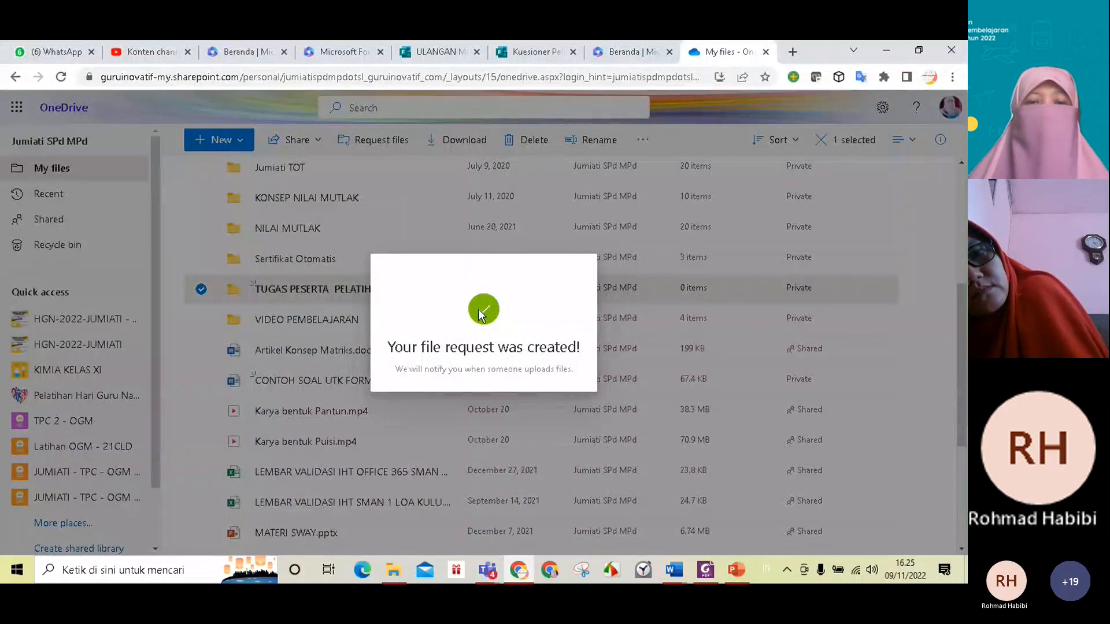
click(949, 320)
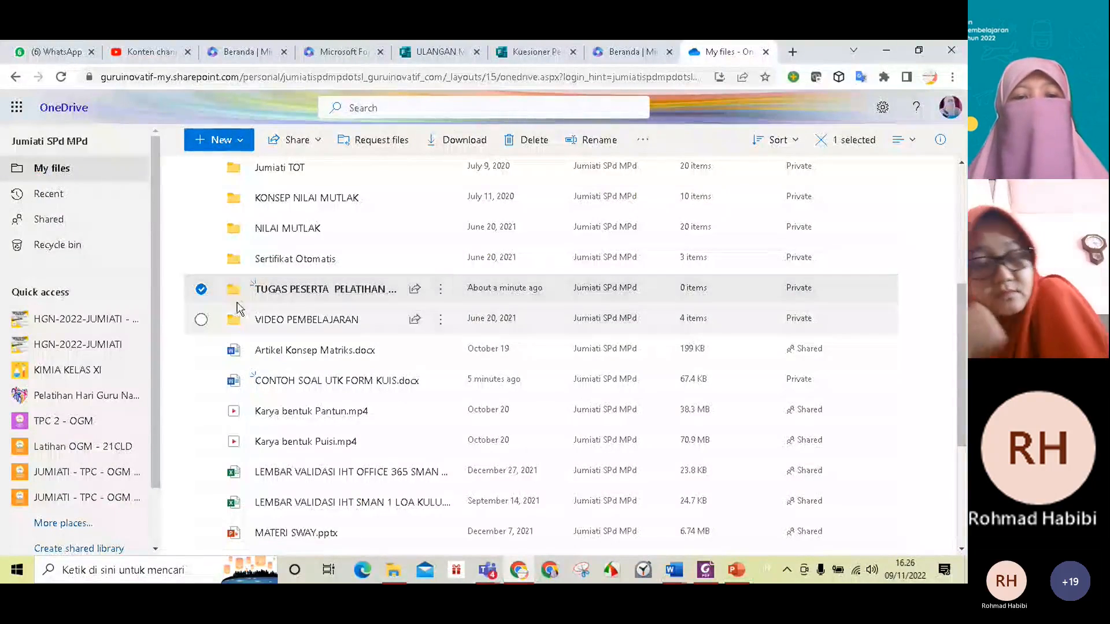
click(219, 140)
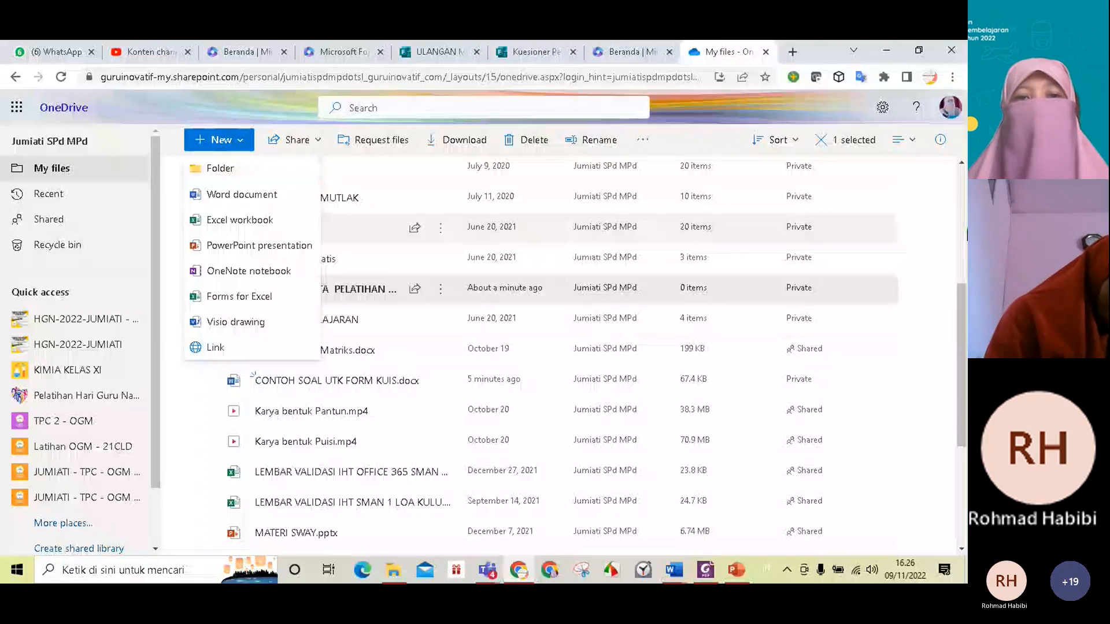
click(915, 187)
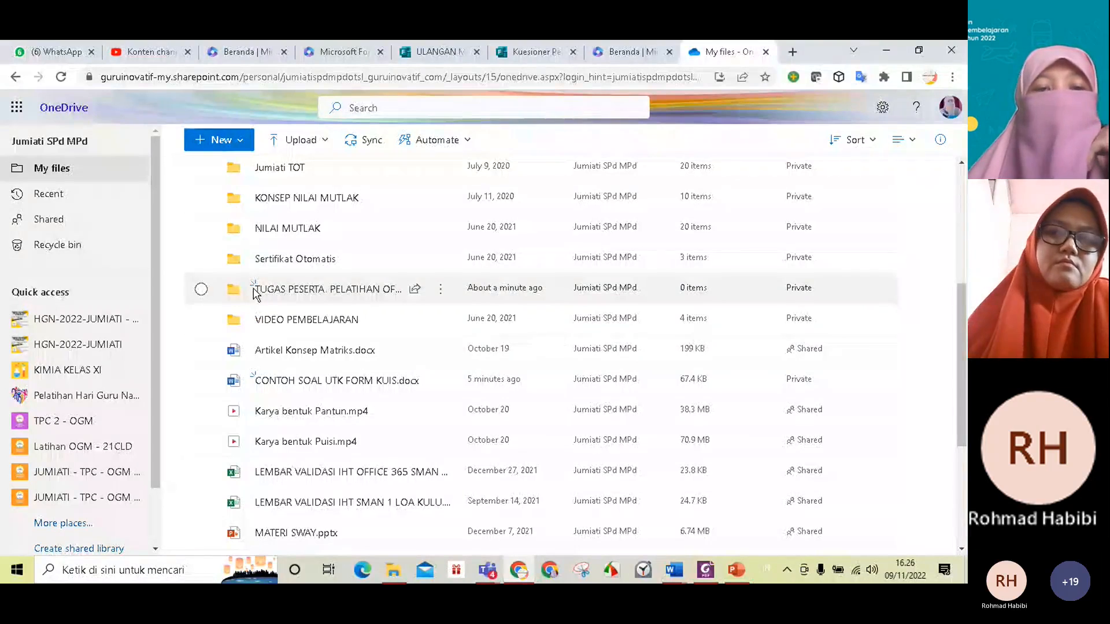
Request files again for the TUGAS PESERTA PELATIHAN OFFICE 365 folder under the same request name, copying the upload link before finishing
click(440, 290)
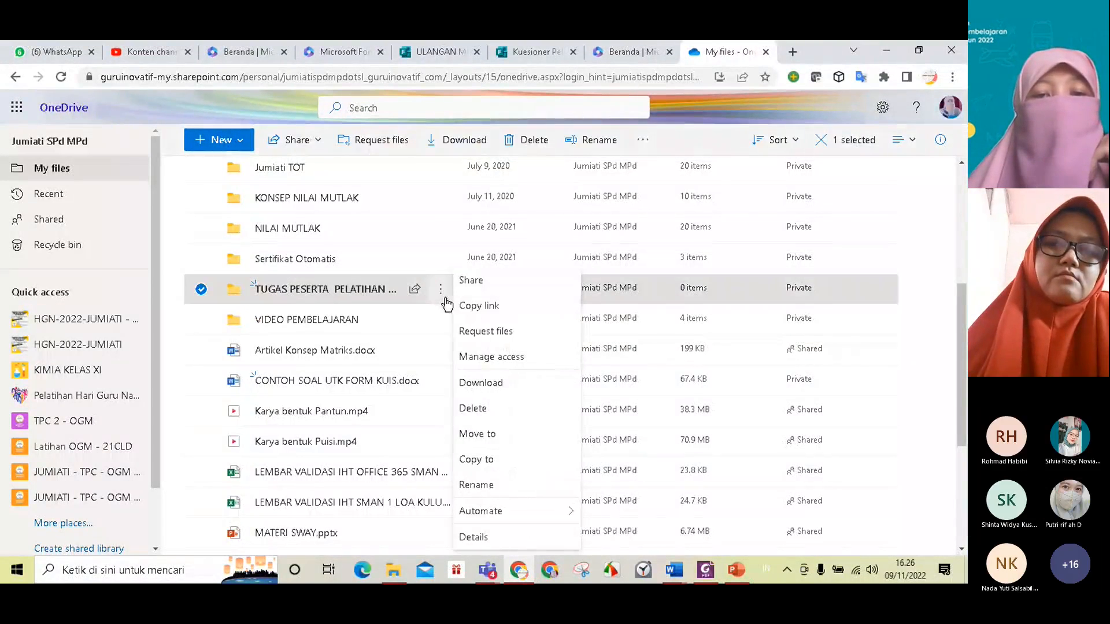
click(486, 339)
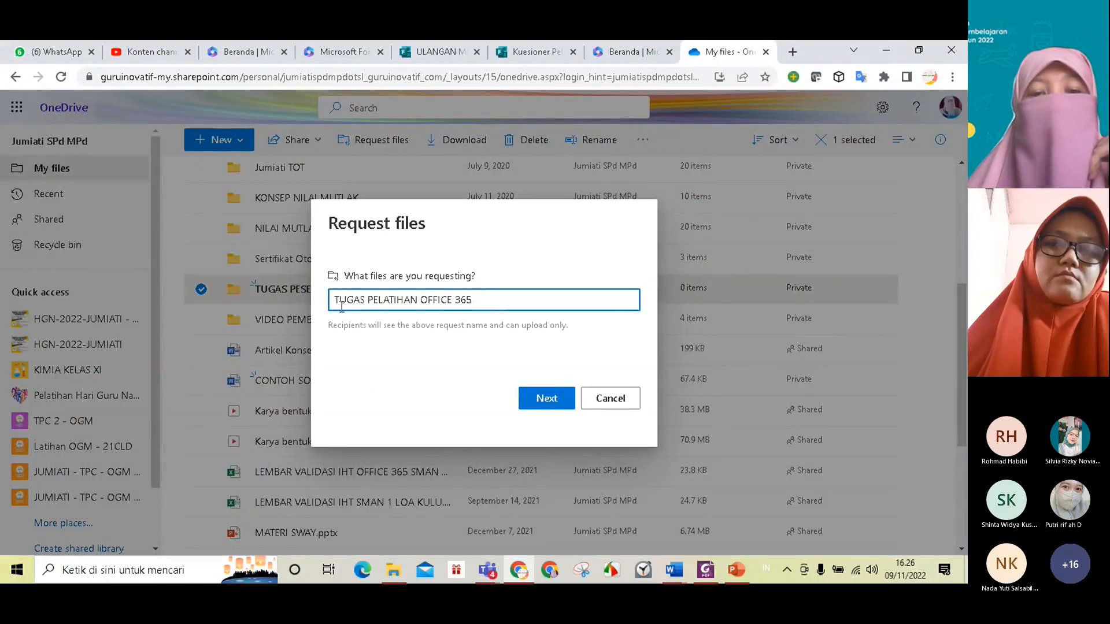
click(547, 406)
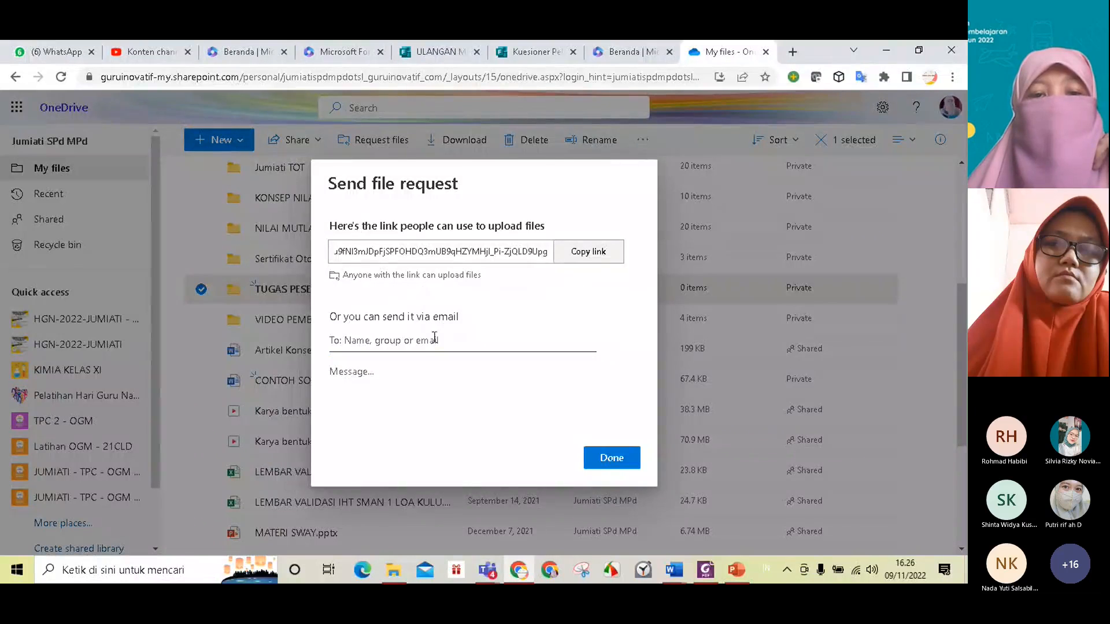
click(598, 259)
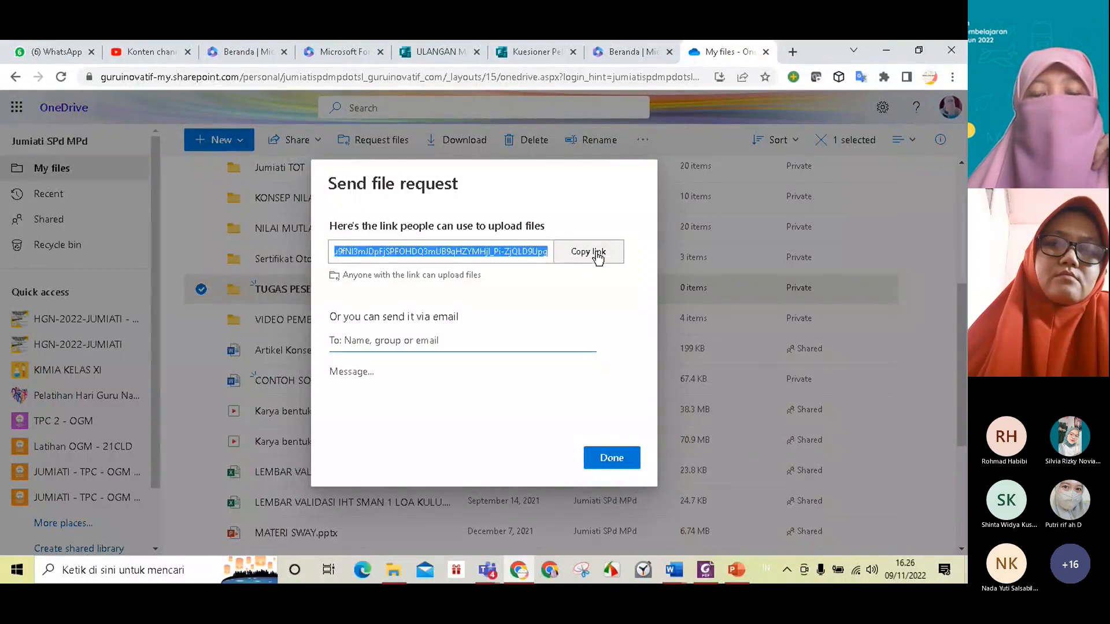
click(614, 466)
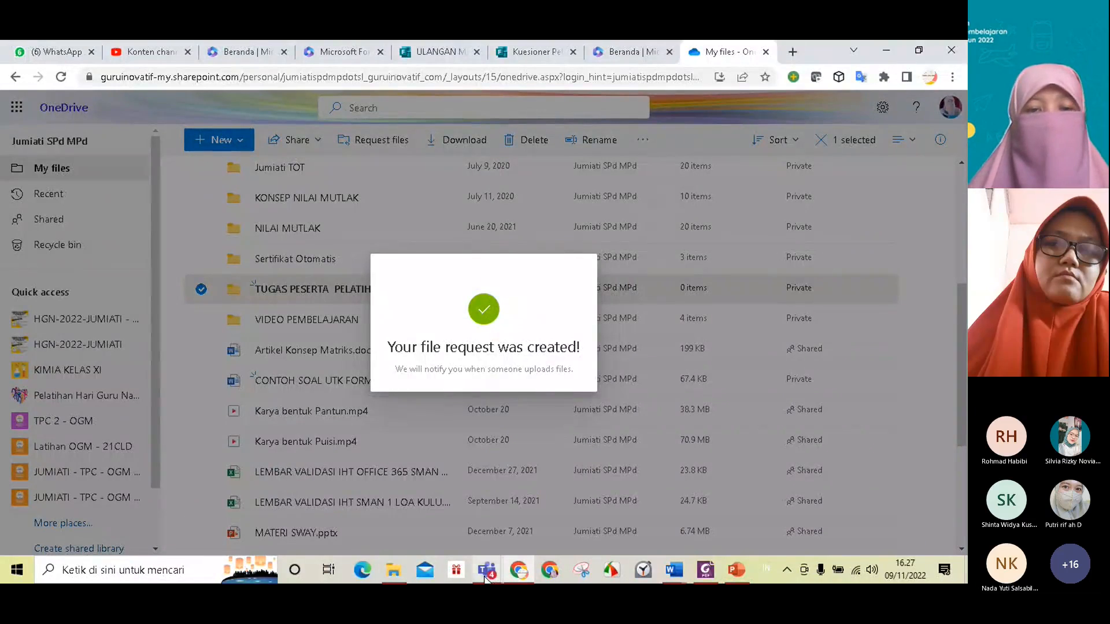
Switch to Teams and post the copied file request link as a new conversation in the HGN-2022-JUMIATI team's Umum channel
mouse_move(486, 572)
click(446, 511)
click(359, 518)
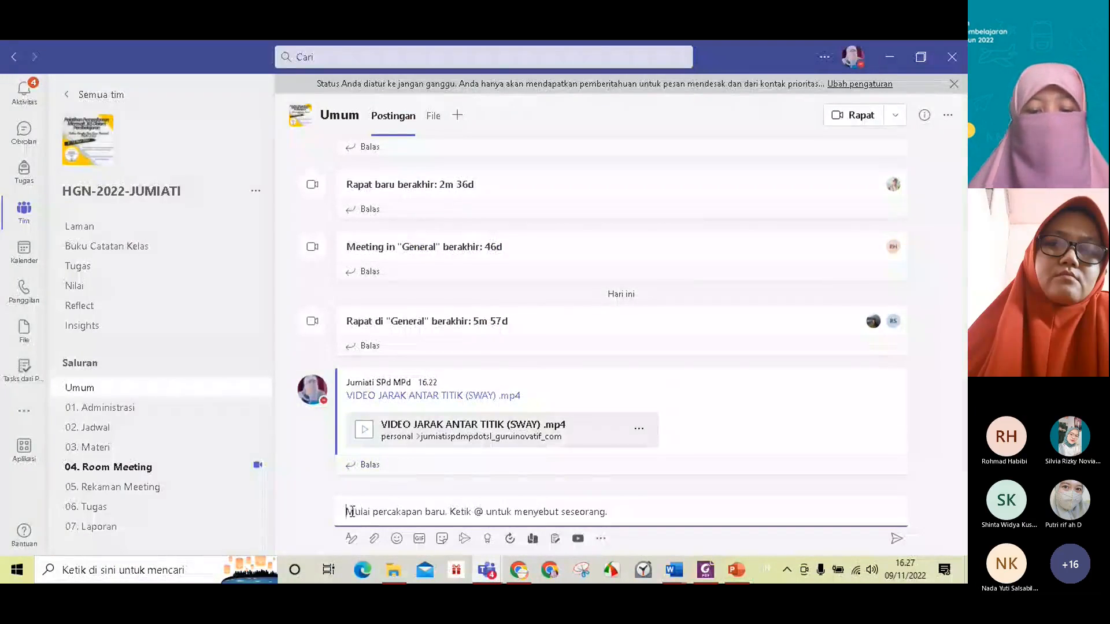
key(ctrl+v)
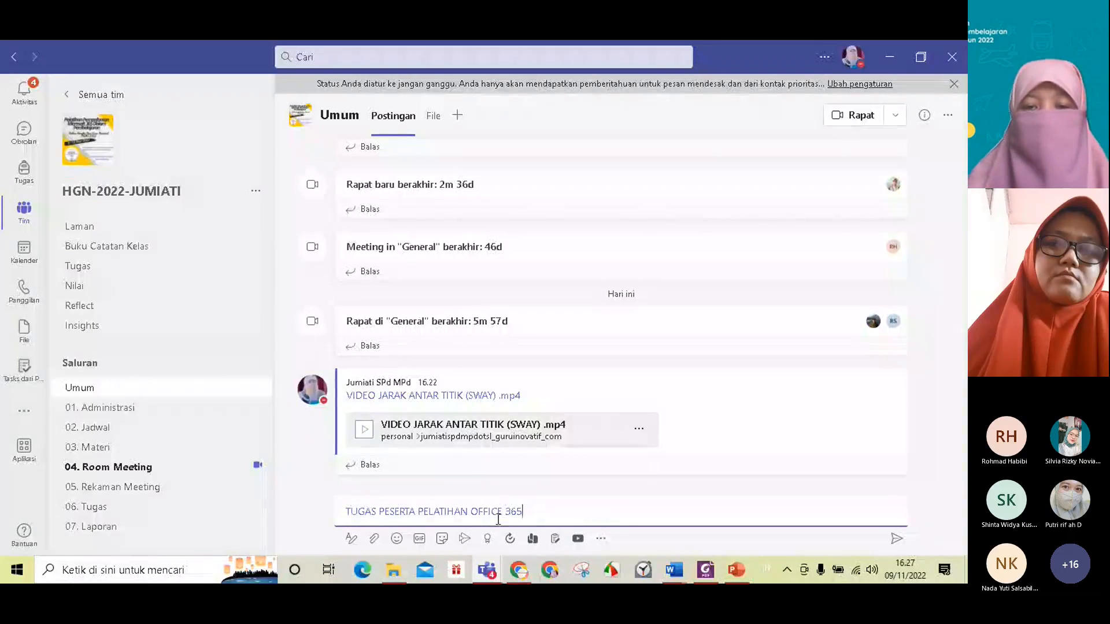
key(Return)
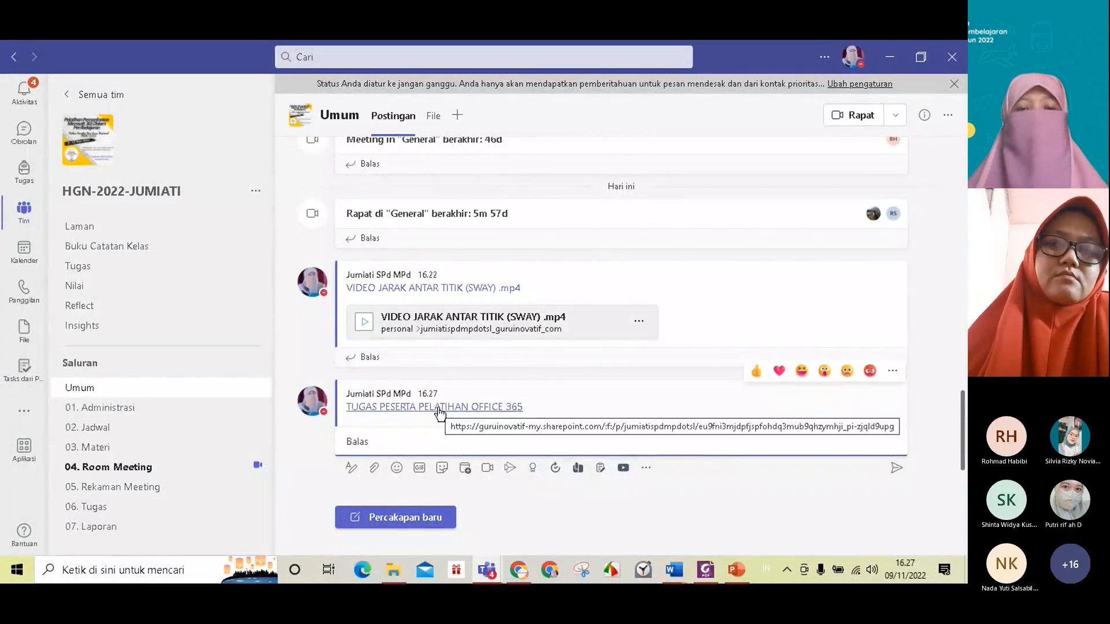
Open the posted file request link in the browser and add CONTOH SOAL UTK FORM KUIS.docx as the file for submission
click(439, 408)
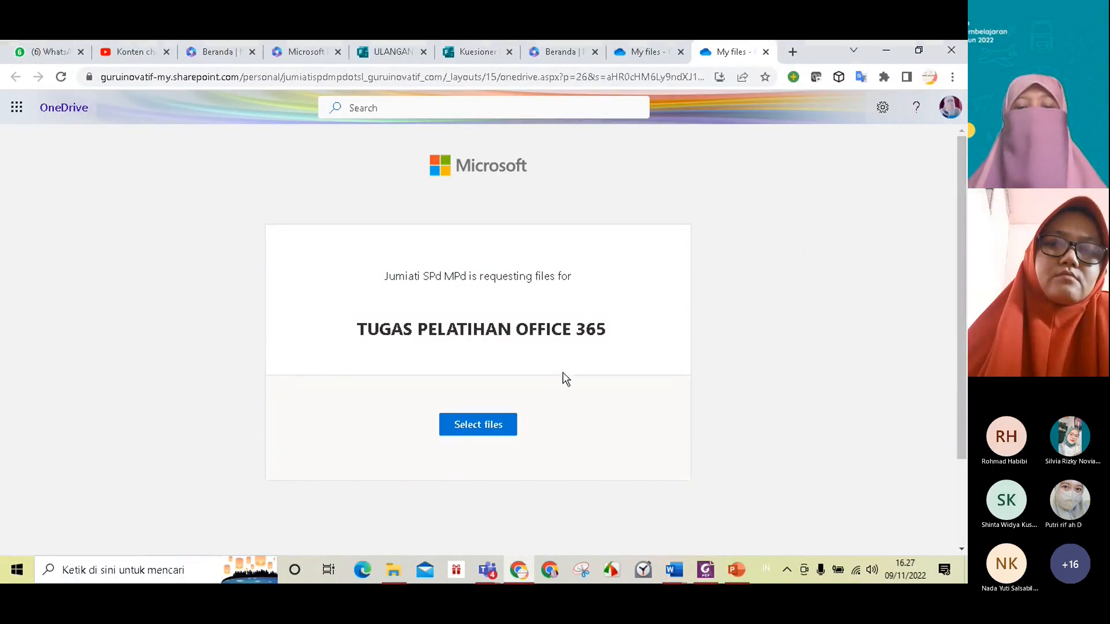
click(474, 428)
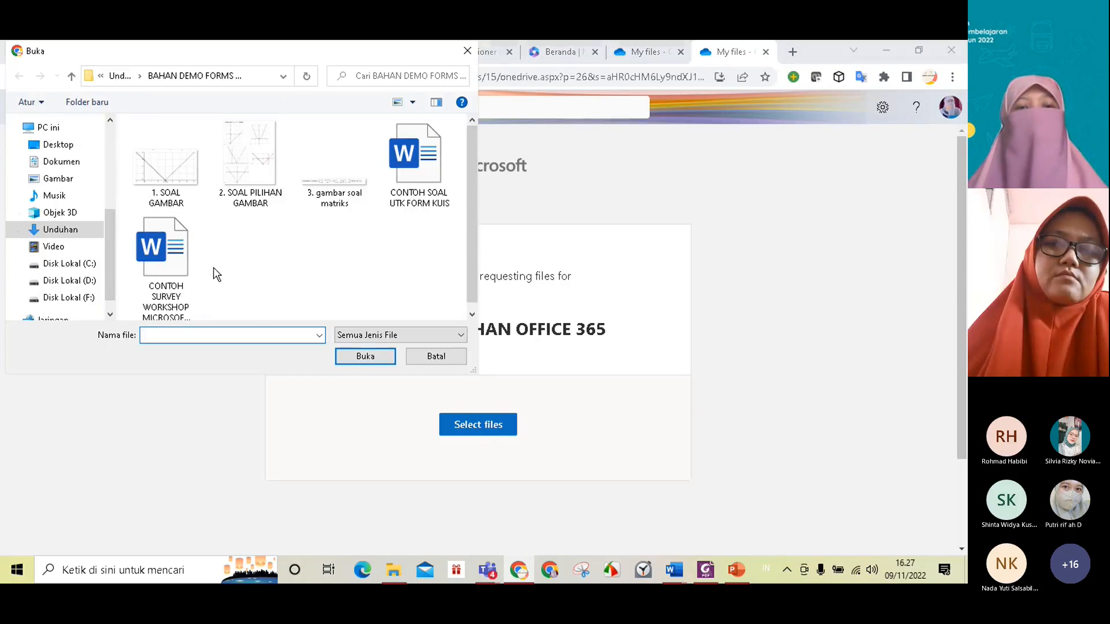
click(410, 173)
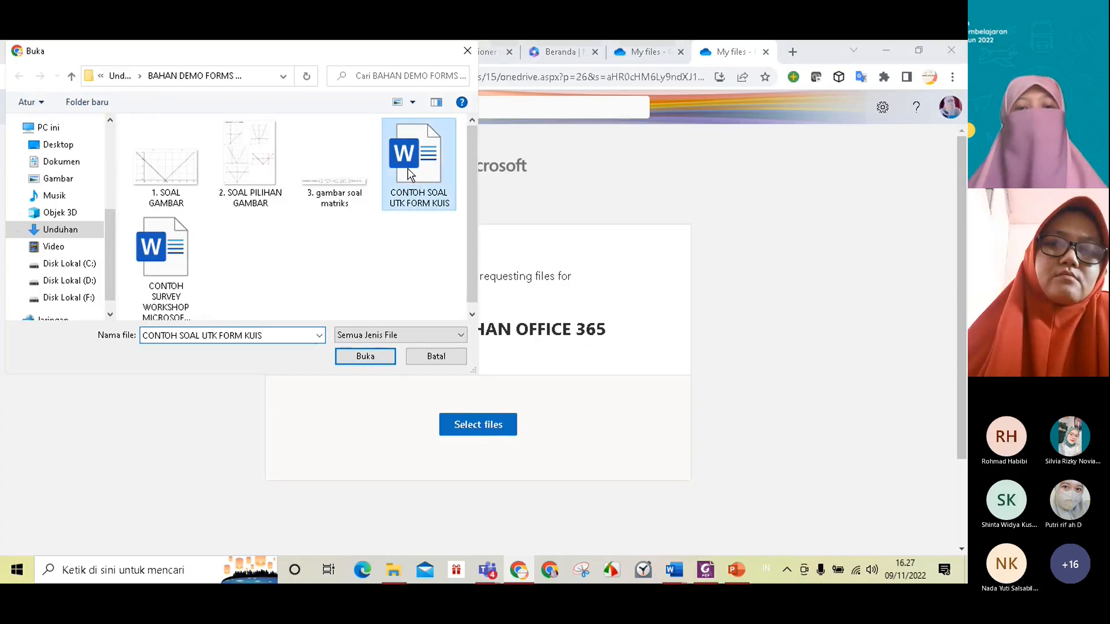
click(365, 356)
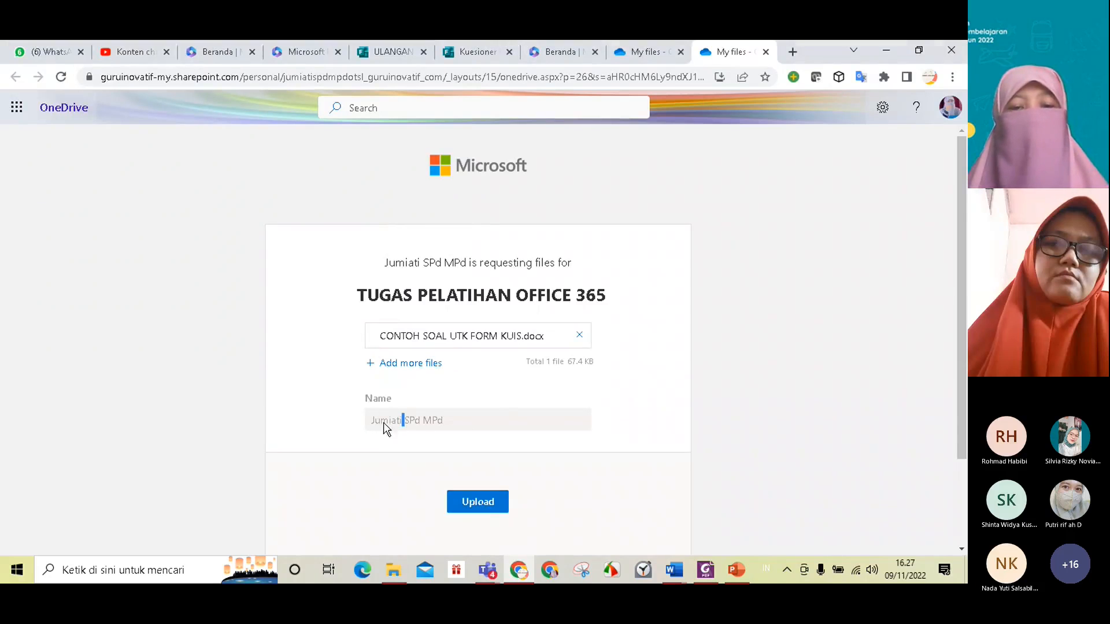
Upload the chosen file to the file request and open the TUGAS PESERTA PELATIHAN OFFICE 365 folder in OneDrive to check the submission
click(490, 508)
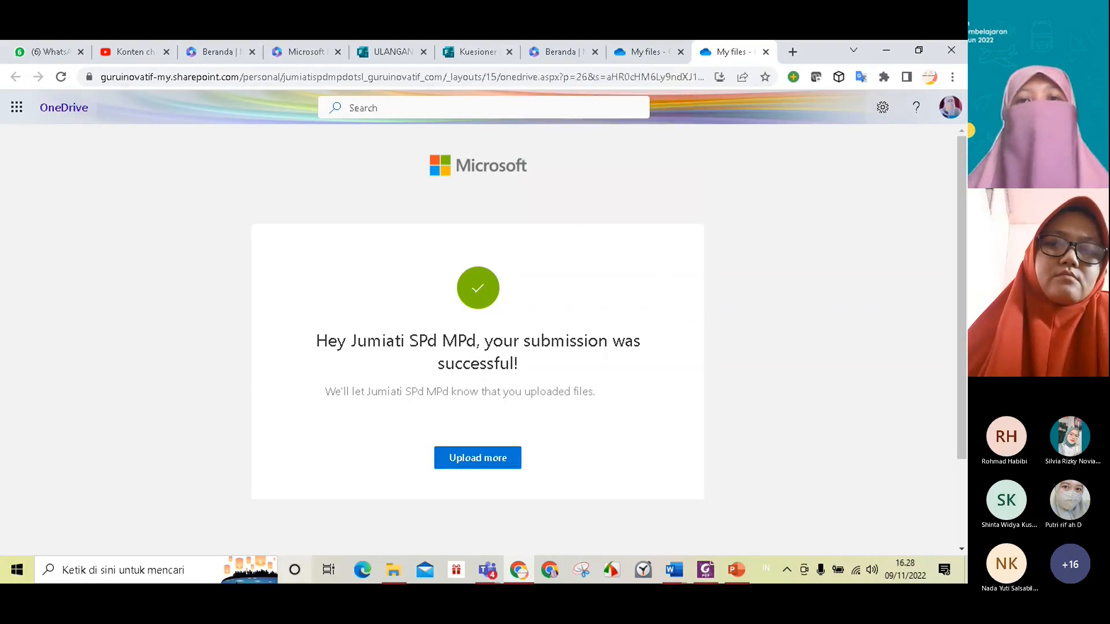
click(644, 53)
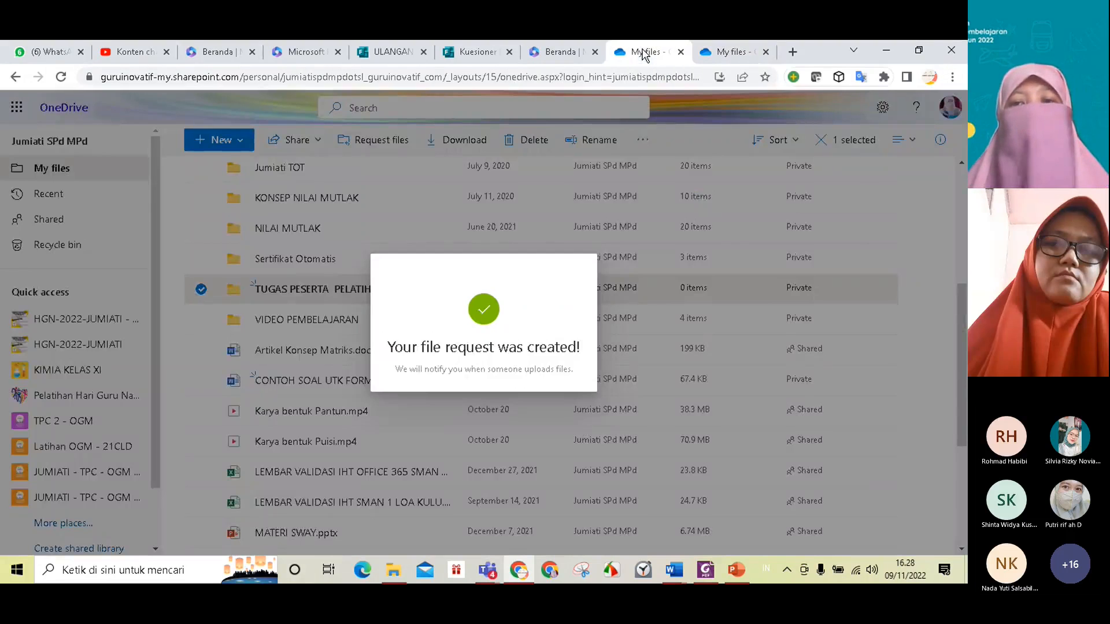
click(890, 228)
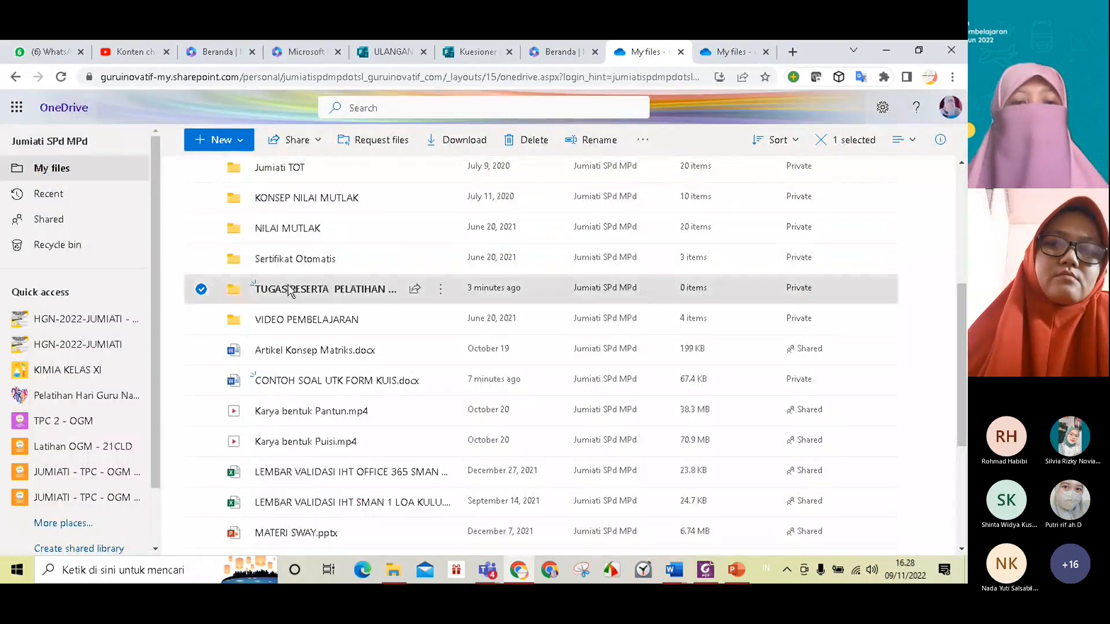
scroll(298, 292, up, 4)
scroll(377, 248, down, 5)
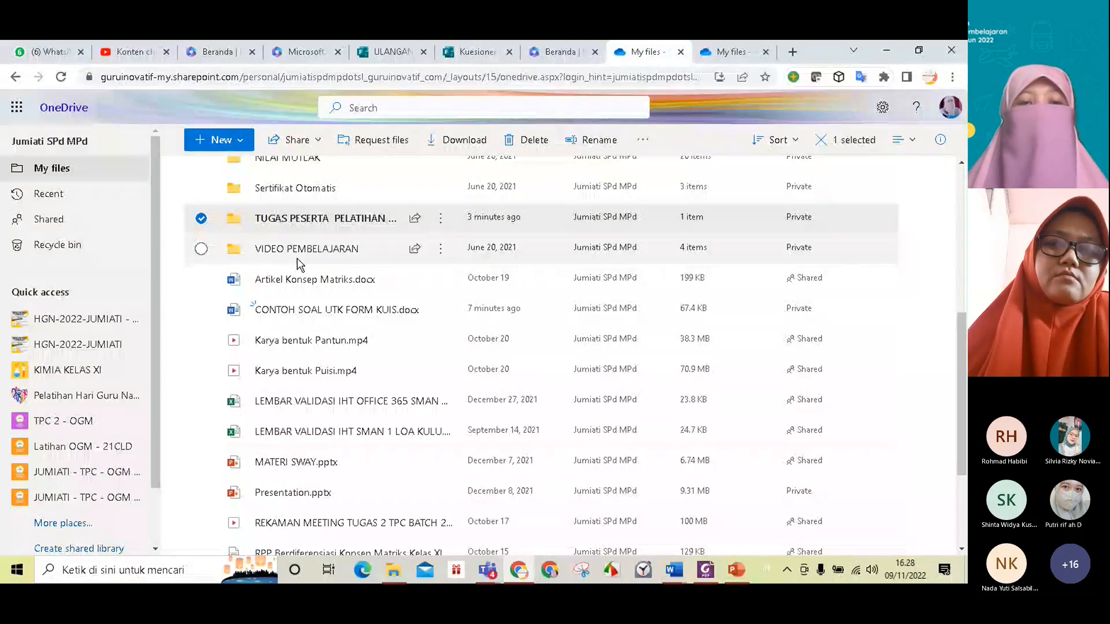
click(321, 220)
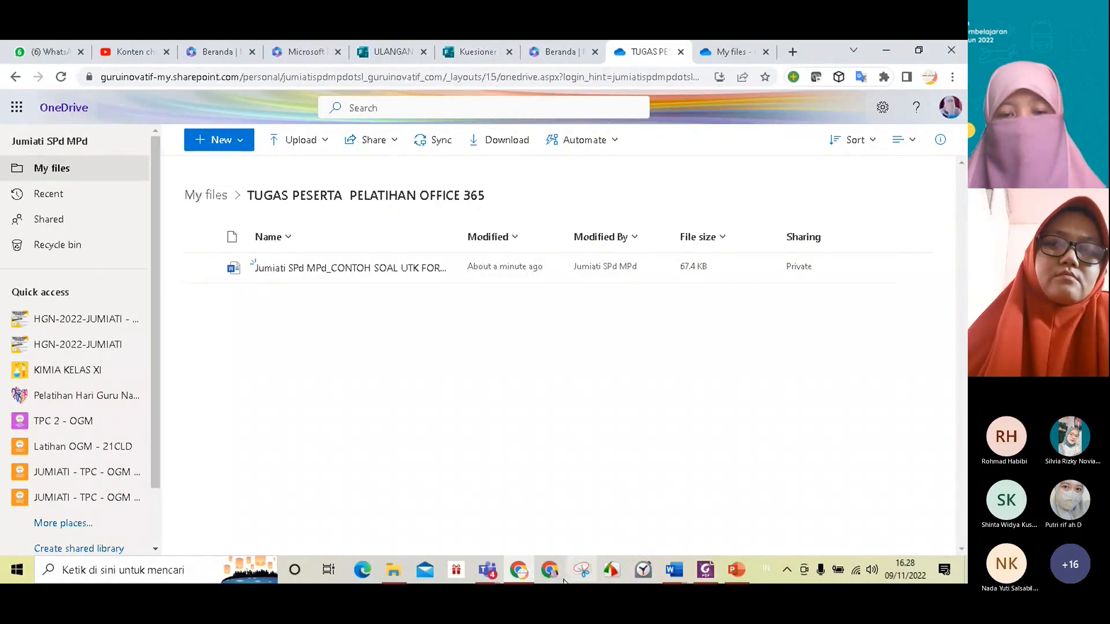
Switch to the MEETING 2 HGN 2022 meeting window in Teams and stop sharing the screen
mouse_move(487, 570)
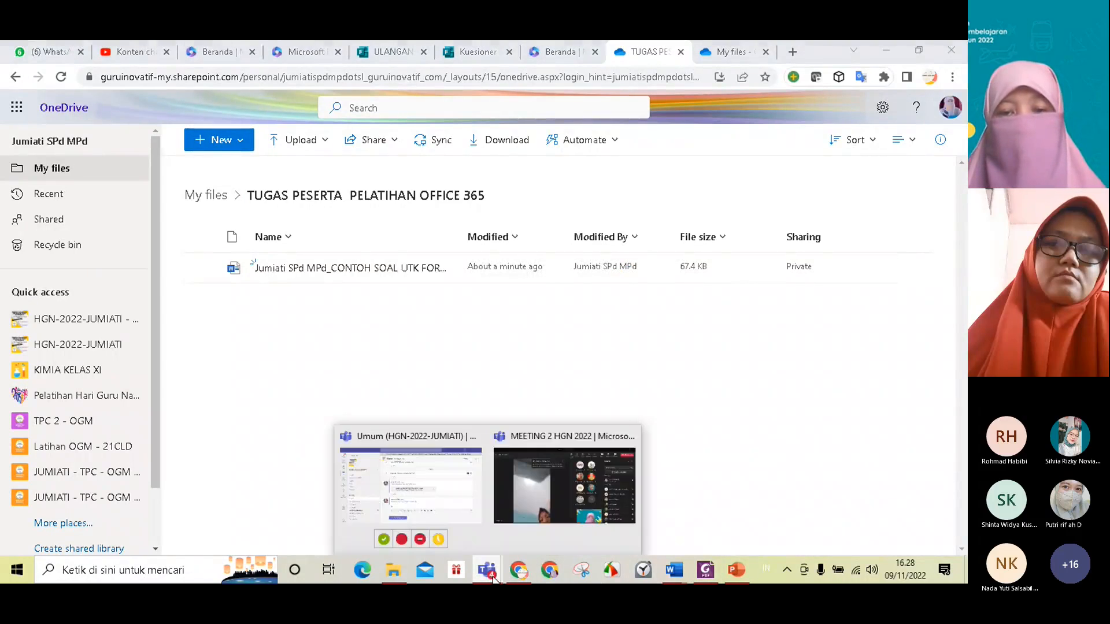
click(551, 507)
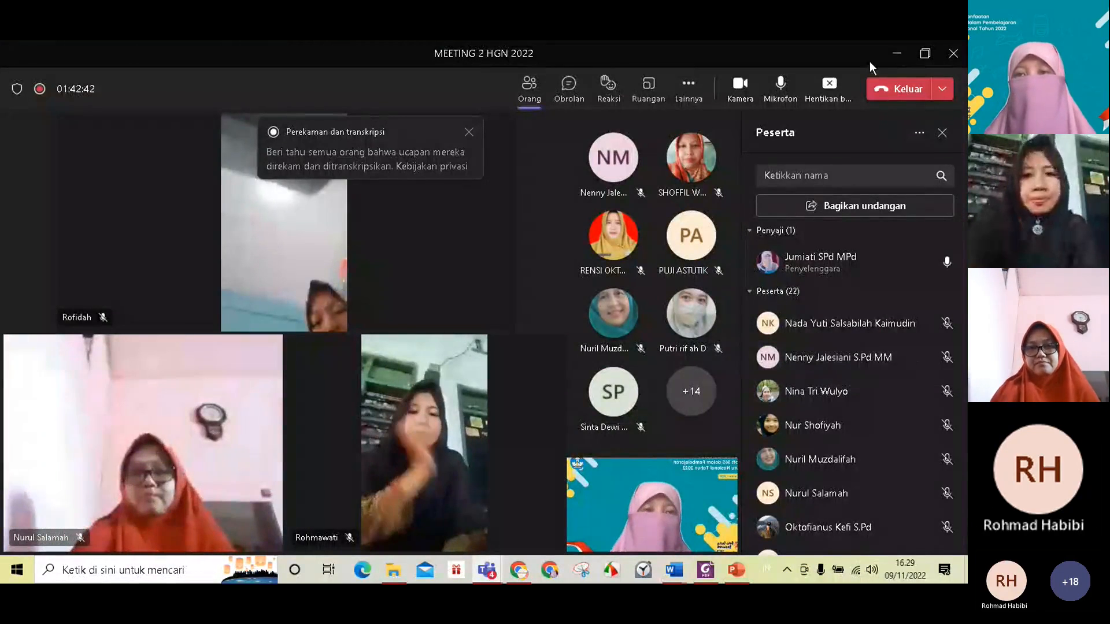
click(832, 89)
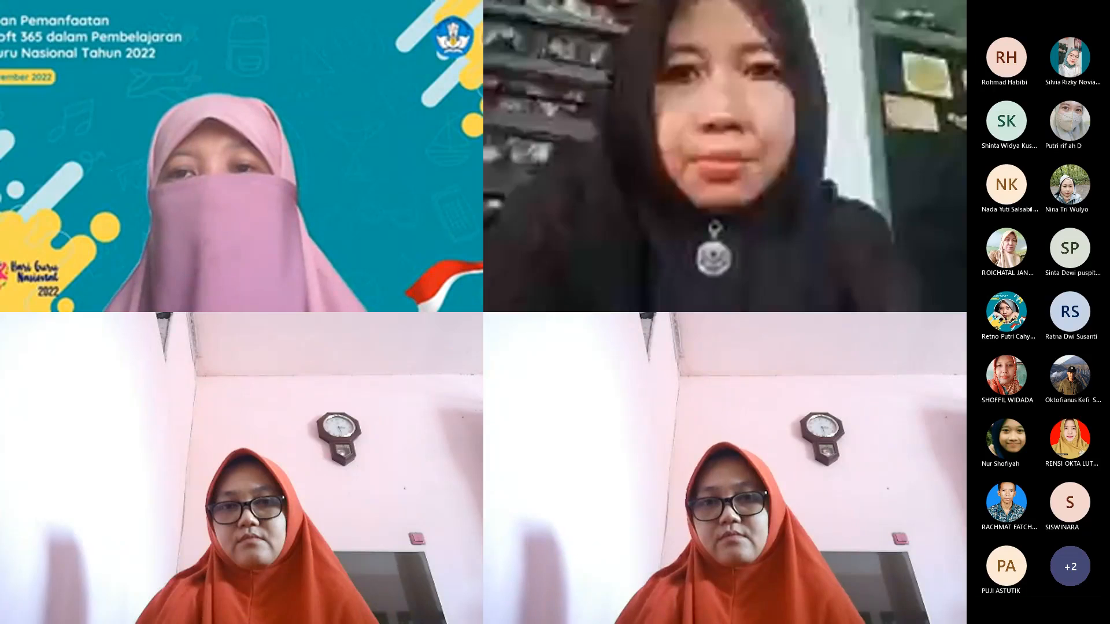